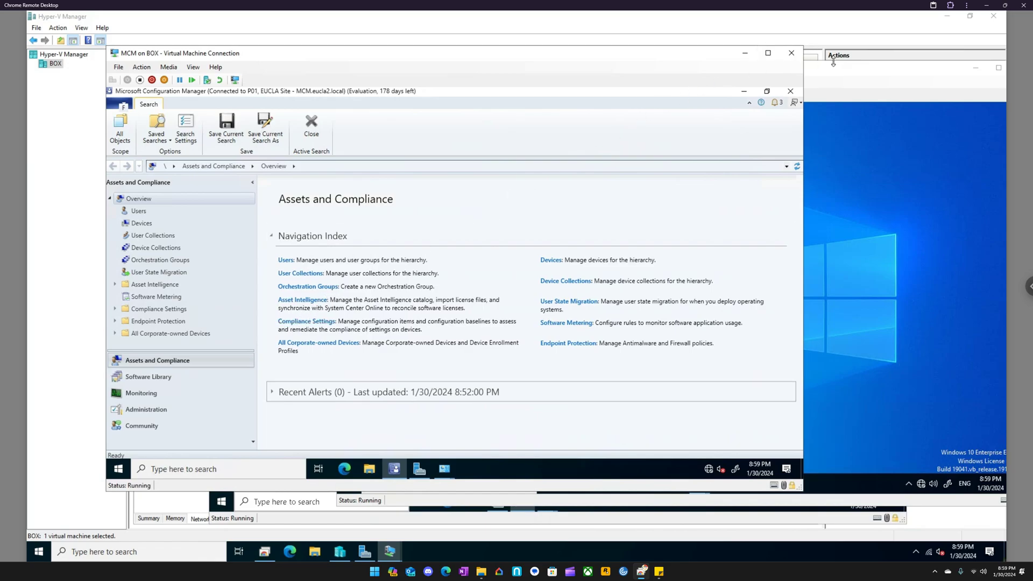
- Bring the virtual machine list into view and review the network adapter details of the EP and MCM machines
left_click(63, 423)
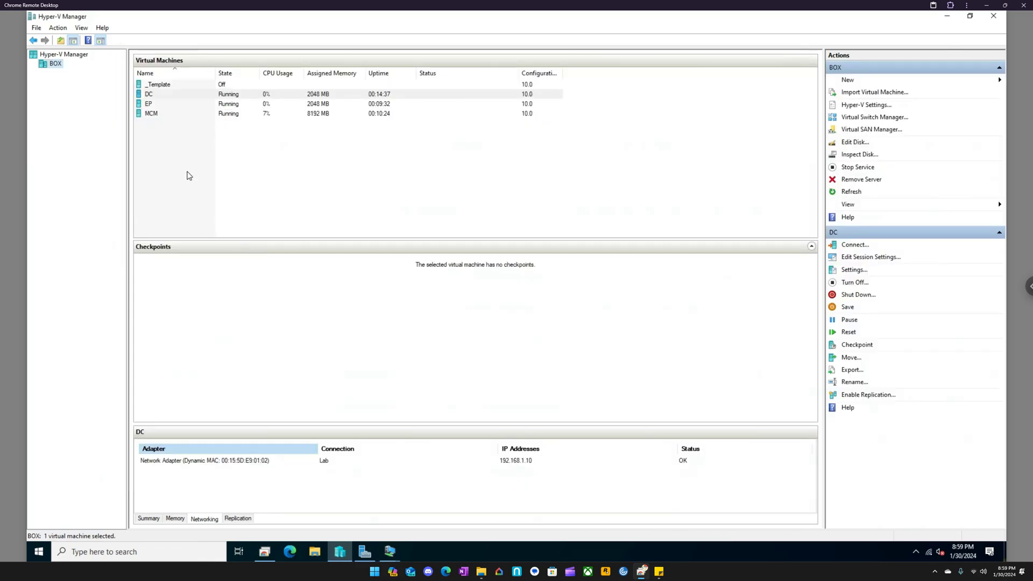
left_click(156, 107)
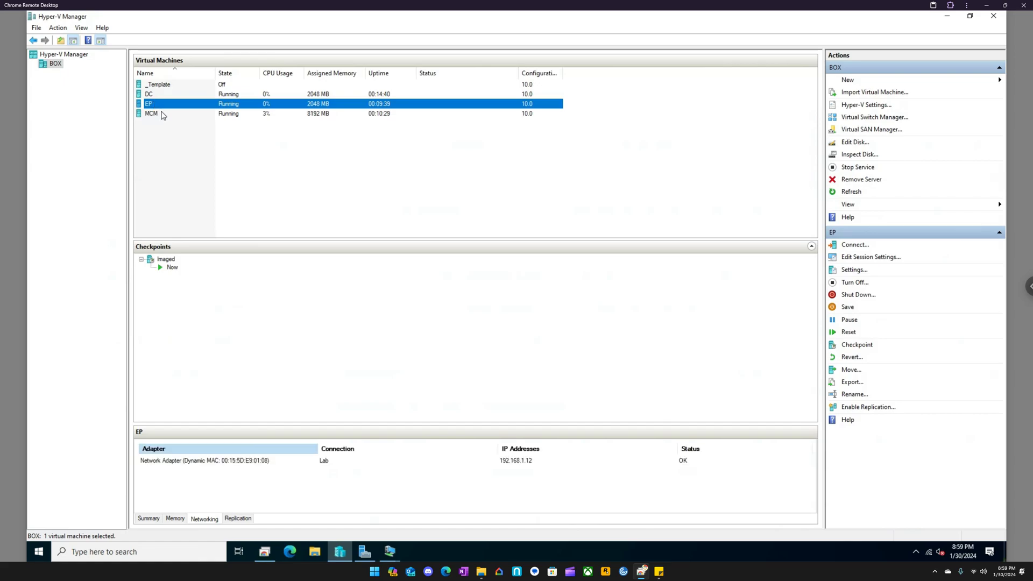
left_click(162, 114)
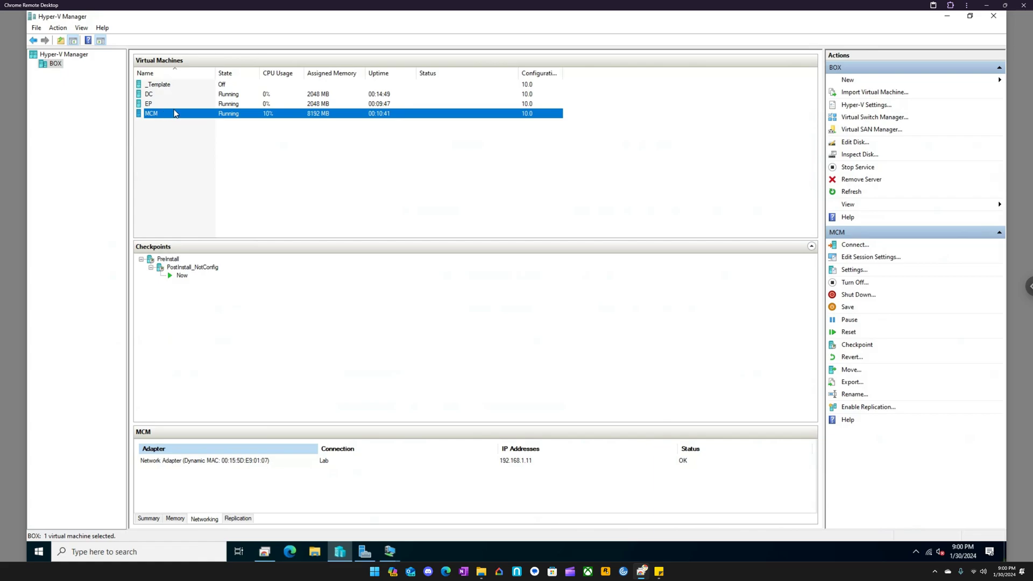
left_click(153, 106)
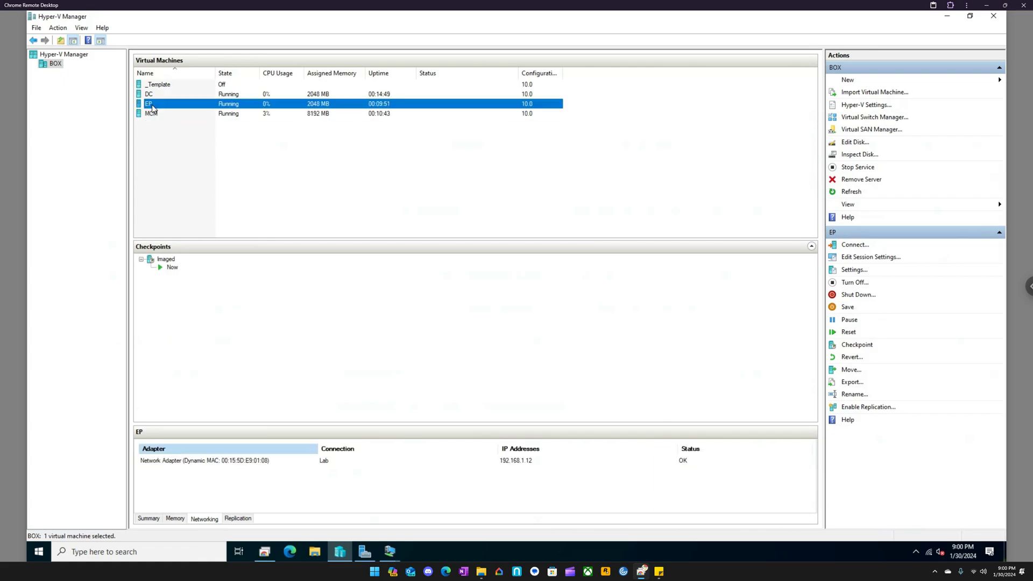
- Show the EP virtual machine's desktop, move its connection window fully into view, and minimize it
left_click(397, 548)
left_click(306, 476)
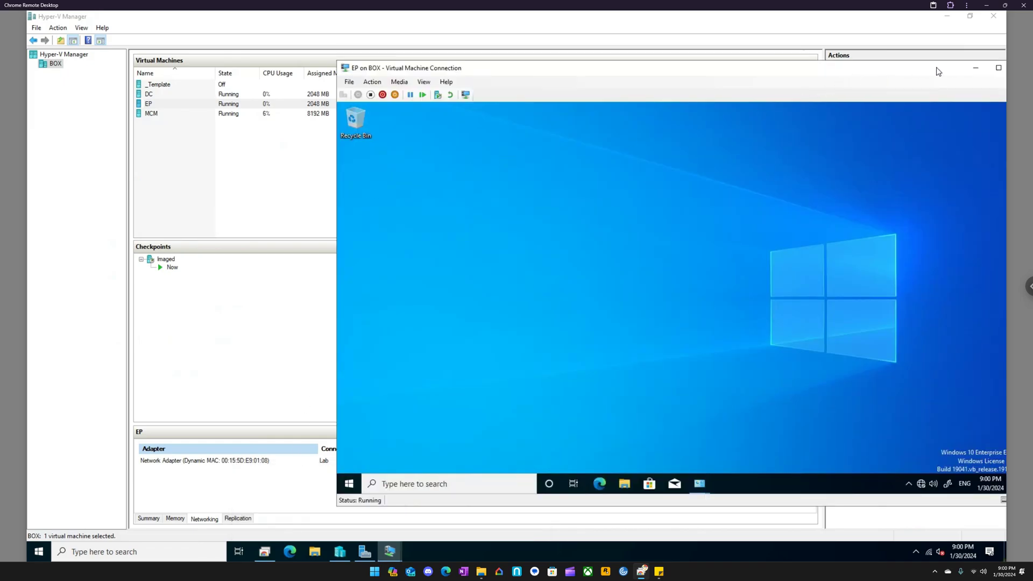
left_click_drag(910, 76, 821, 82)
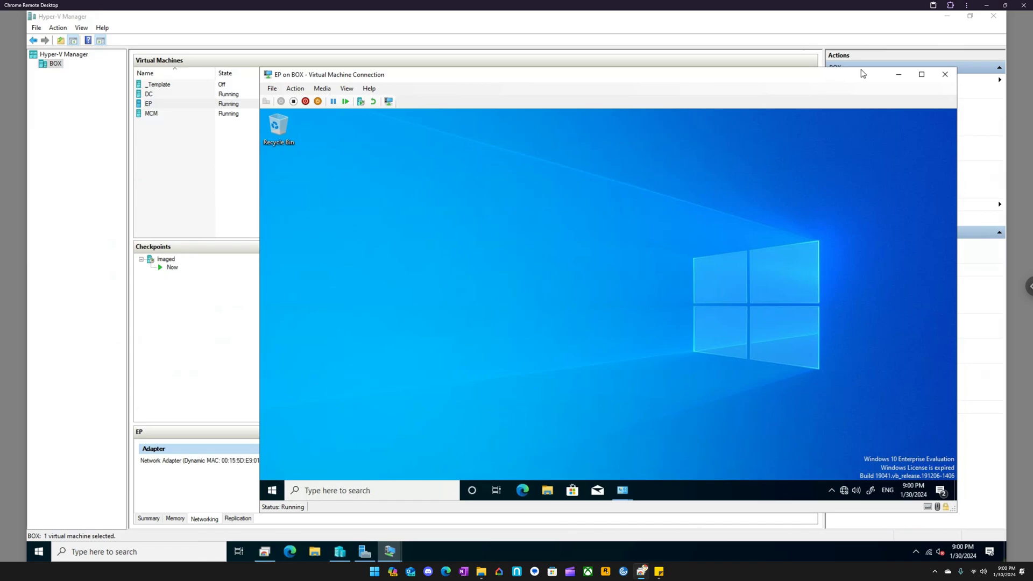
left_click(898, 74)
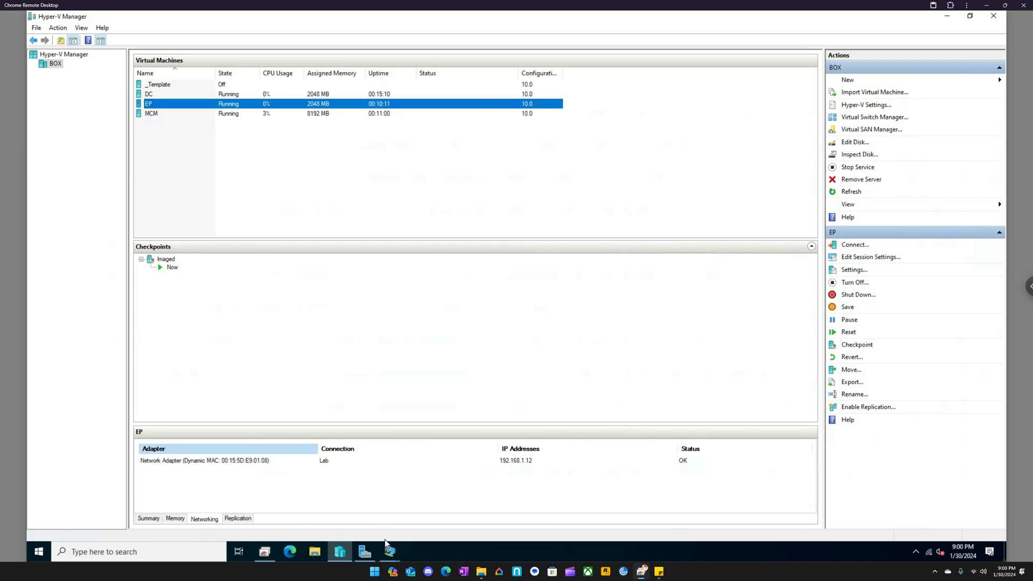
- Switch to the DC virtual machine and select the EP computer in the EndPoints organizational unit
mouse_move(389, 548)
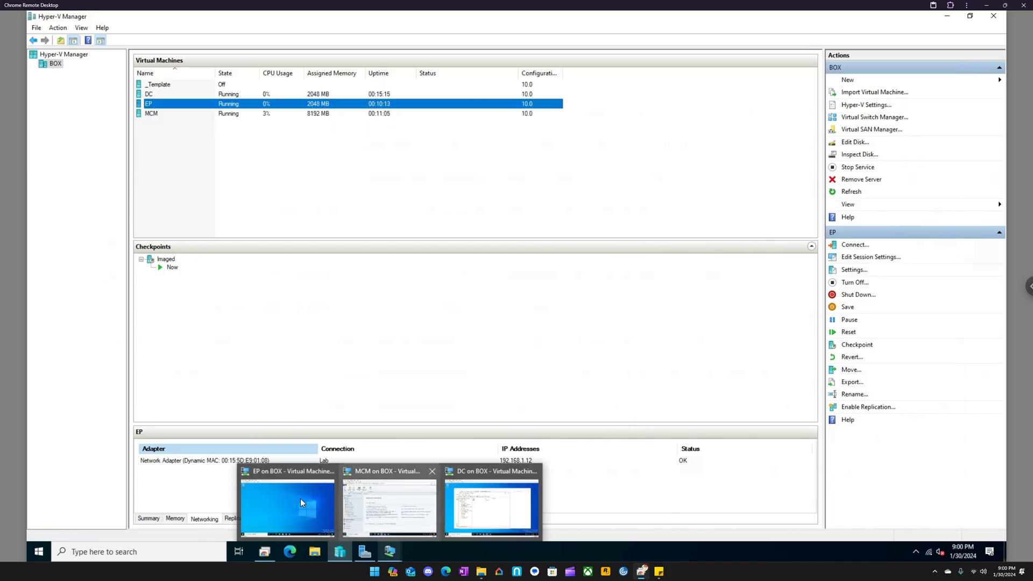
left_click(473, 503)
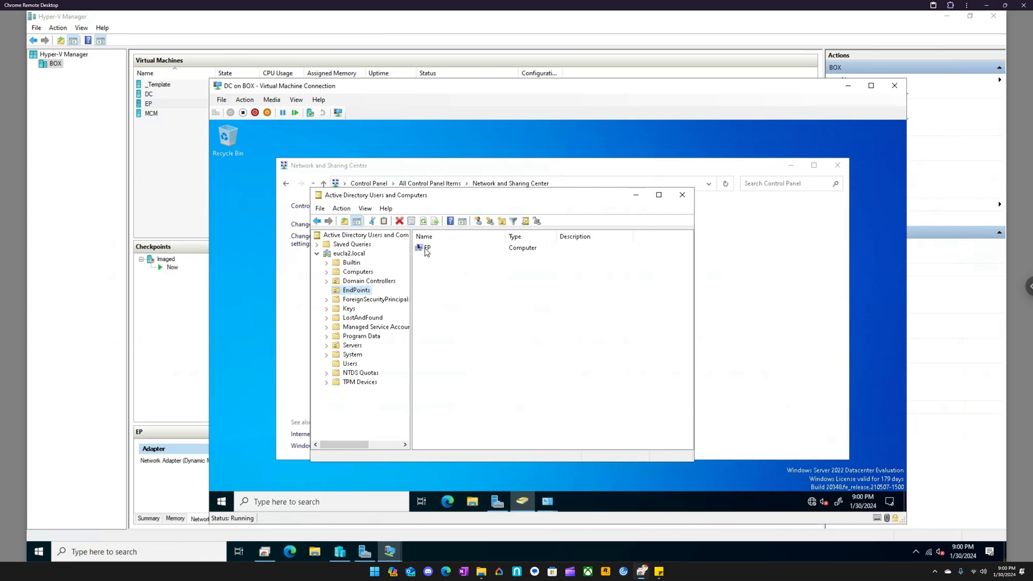
left_click(426, 249)
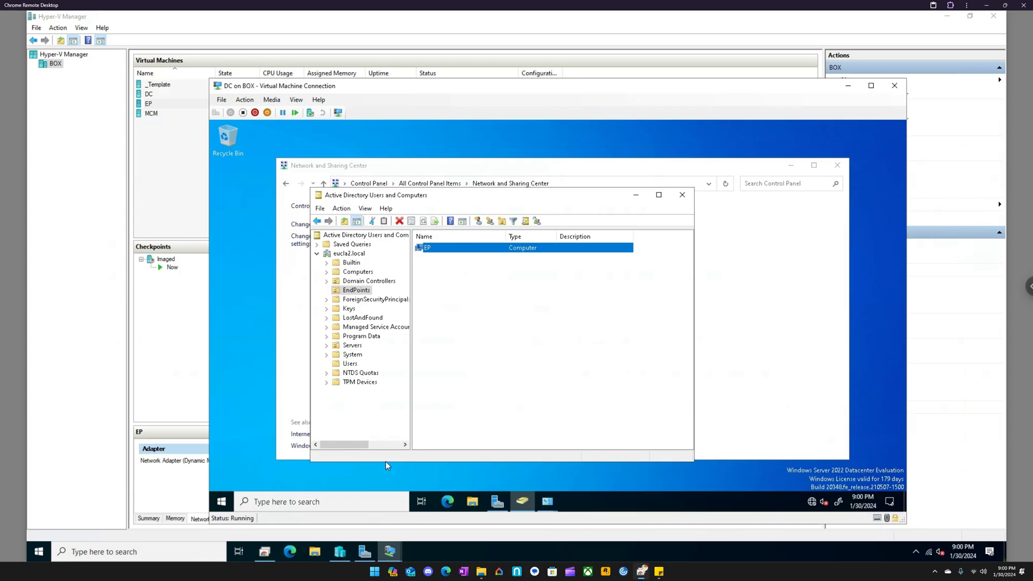
- Switch to the MCM virtual machine and look through the Configuration Manager client settings and the device list
left_click(390, 551)
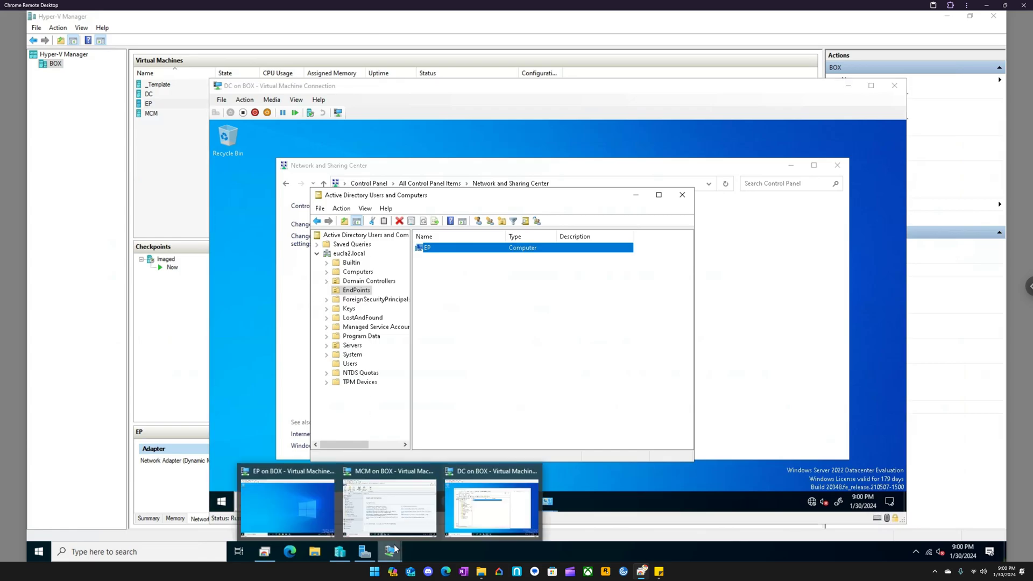
left_click(383, 473)
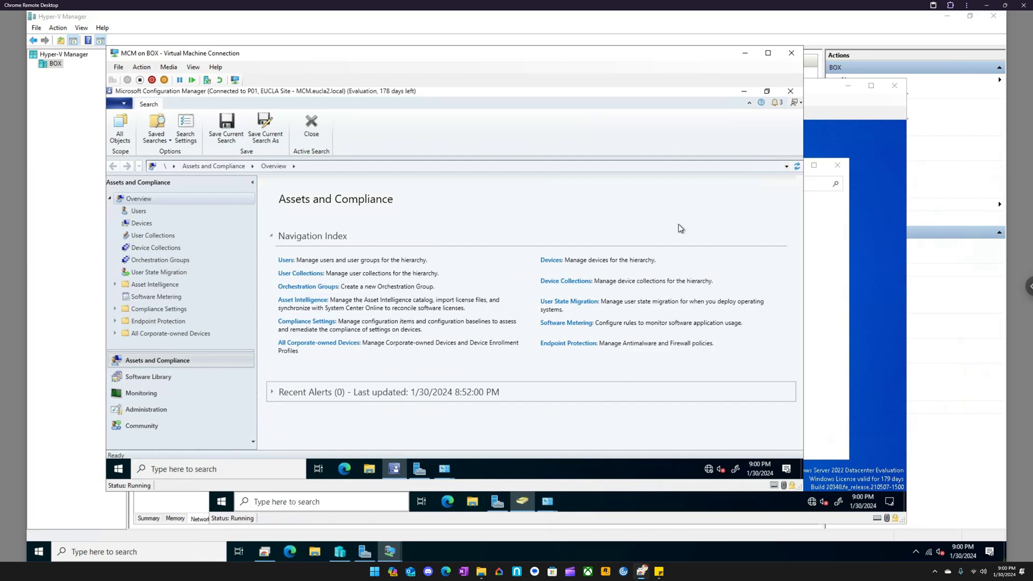
left_click(160, 412)
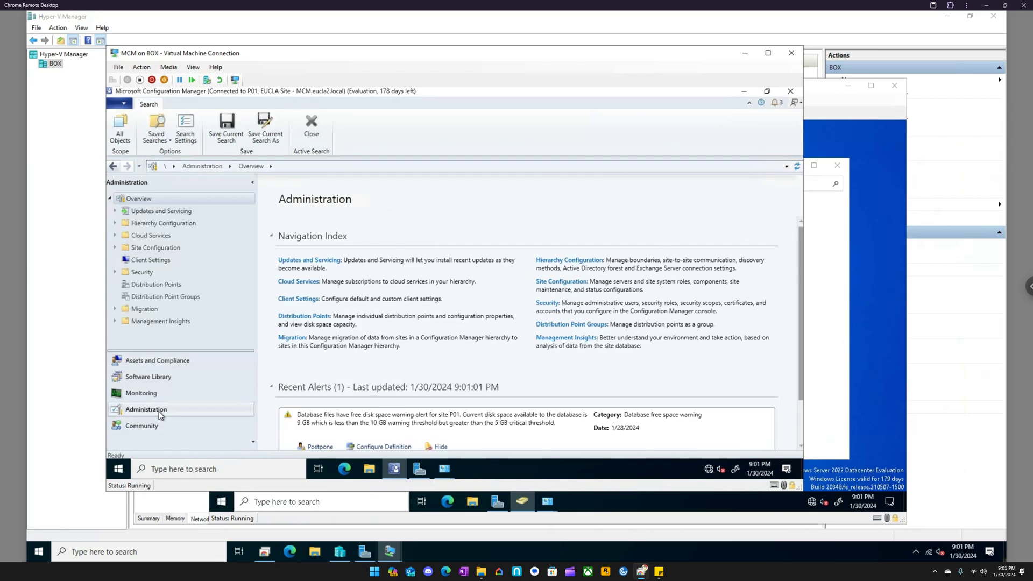
left_click(147, 261)
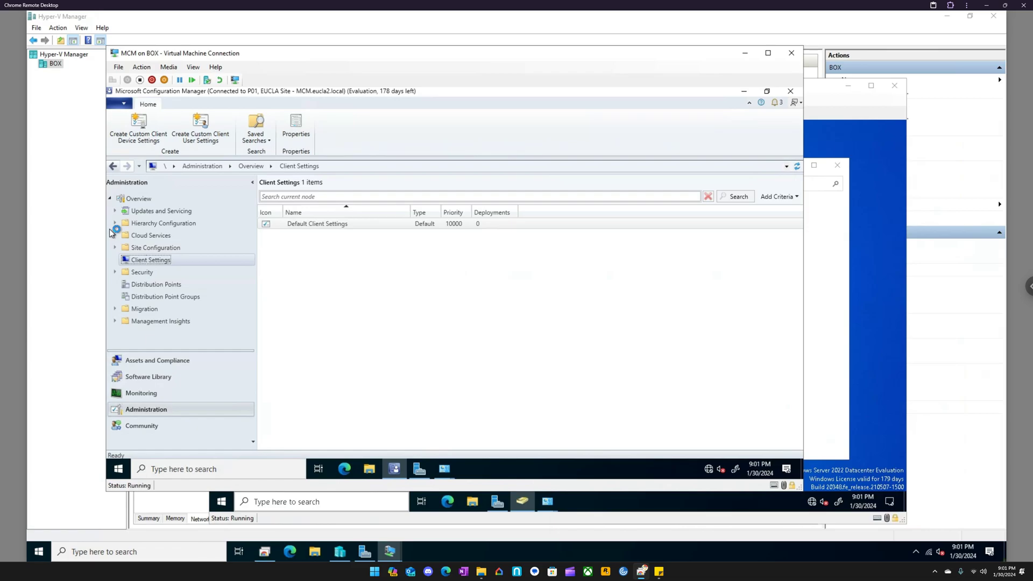
left_click(157, 366)
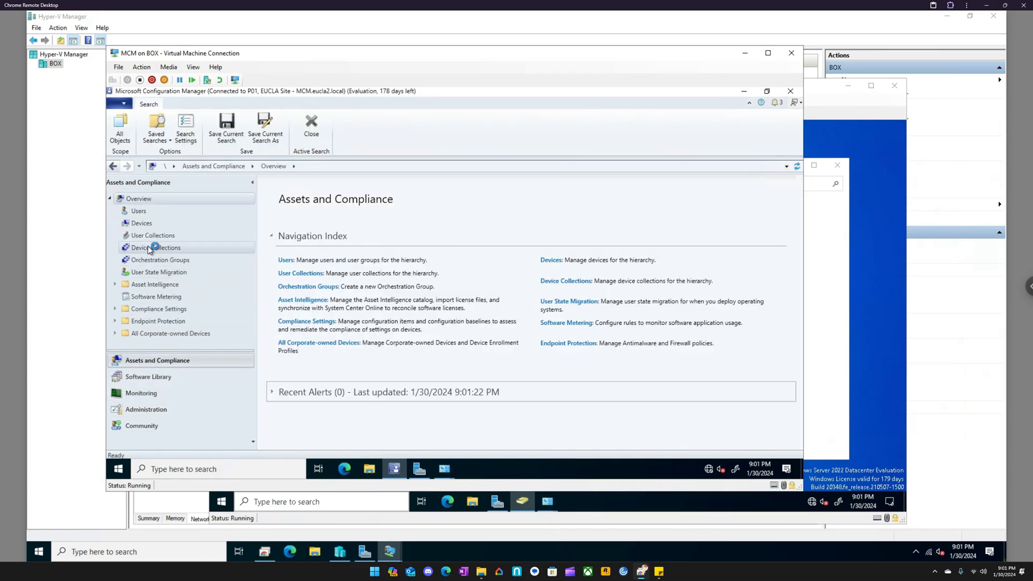
left_click(145, 225)
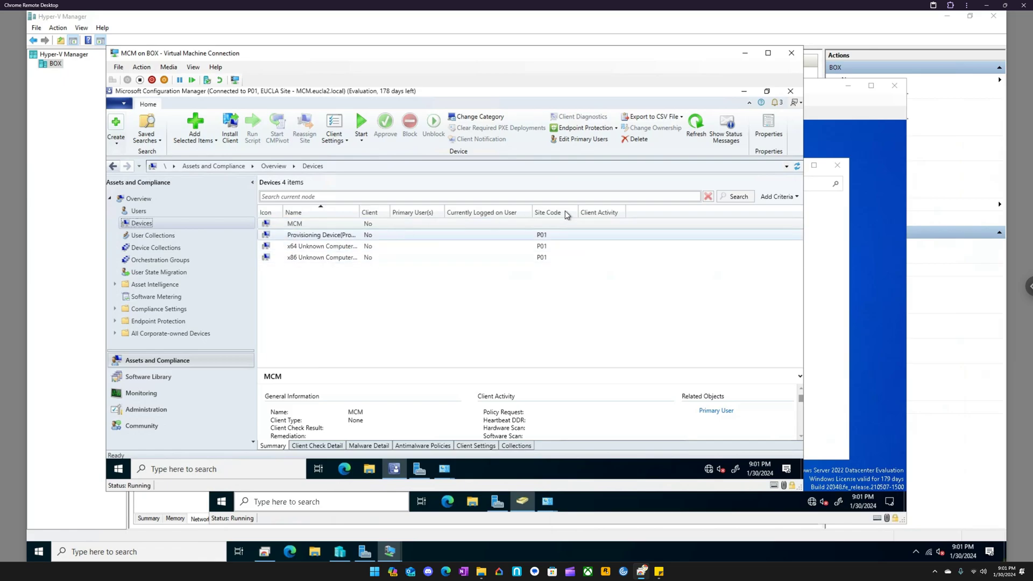
- Under Site Configuration, look at the site system servers and the client installation options available for the P01 site
left_click(152, 408)
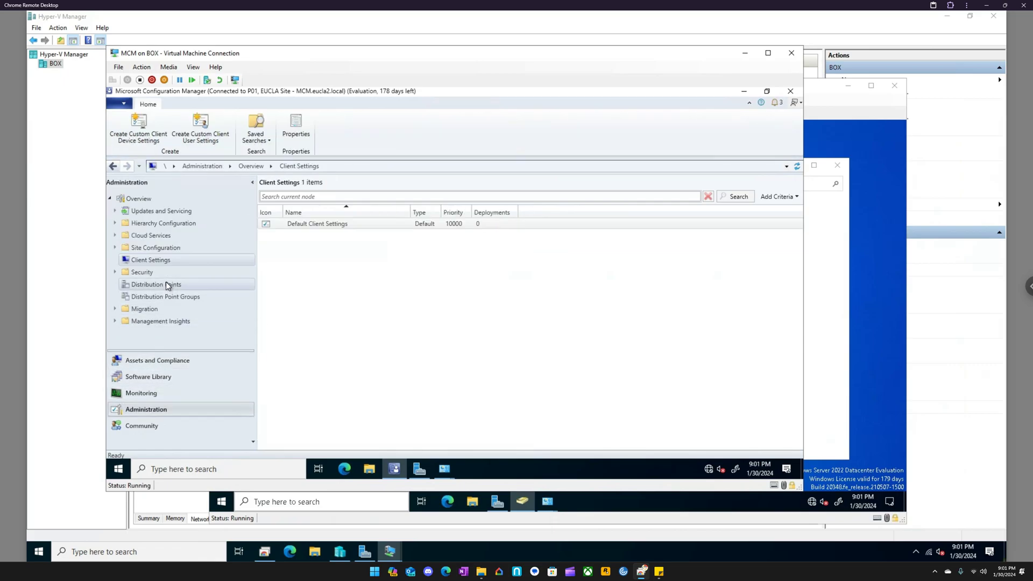
left_click(114, 248)
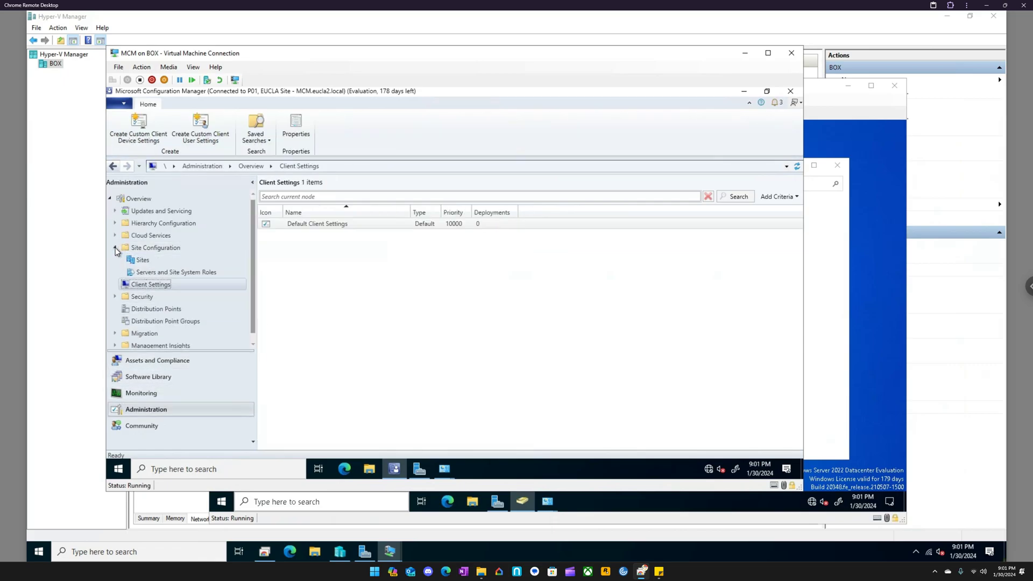
left_click(159, 275)
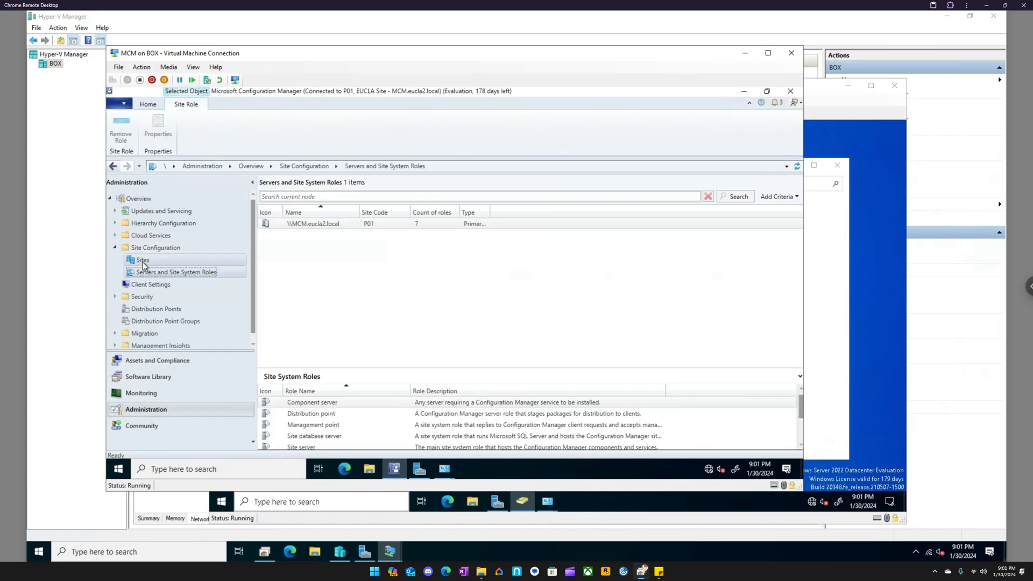
left_click(143, 260)
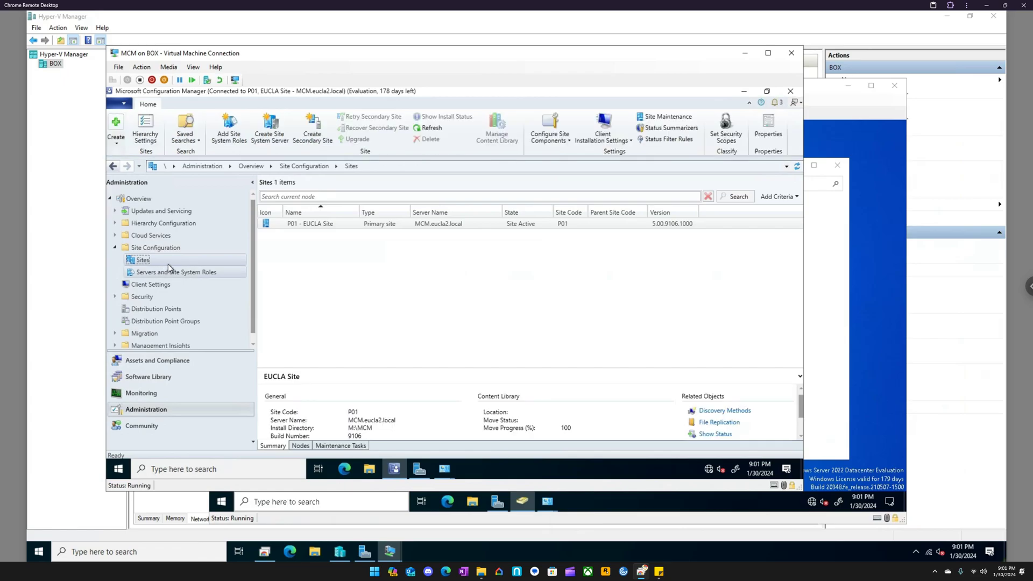
left_click(303, 225)
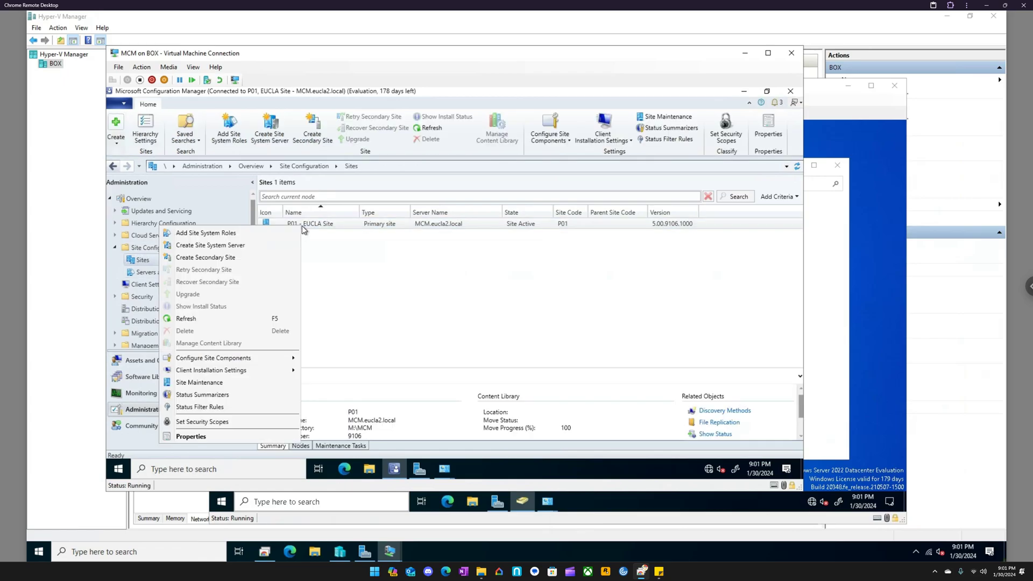
mouse_move(262, 371)
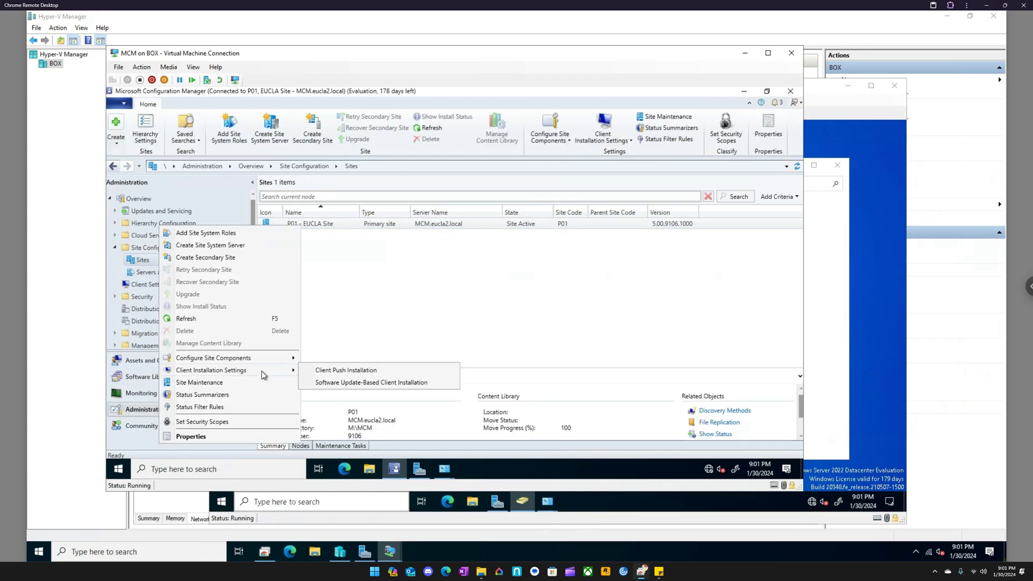
left_click(345, 307)
- Start the Add Site System Roles Wizard for the \\MCM.eucla2.local server under Servers and Site System Roles
left_click(179, 274)
right_click(180, 274)
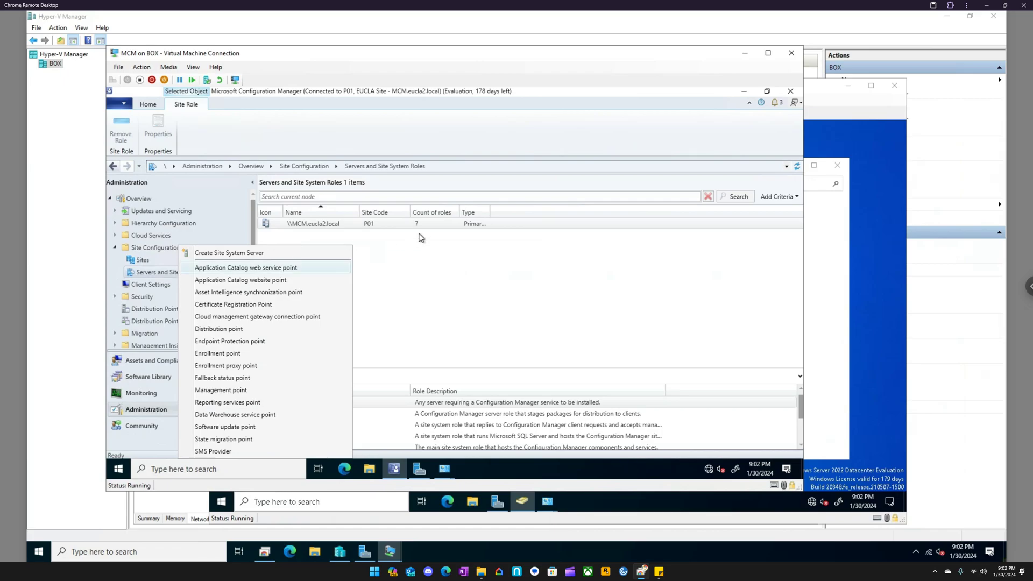
left_click(334, 223)
right_click(332, 229)
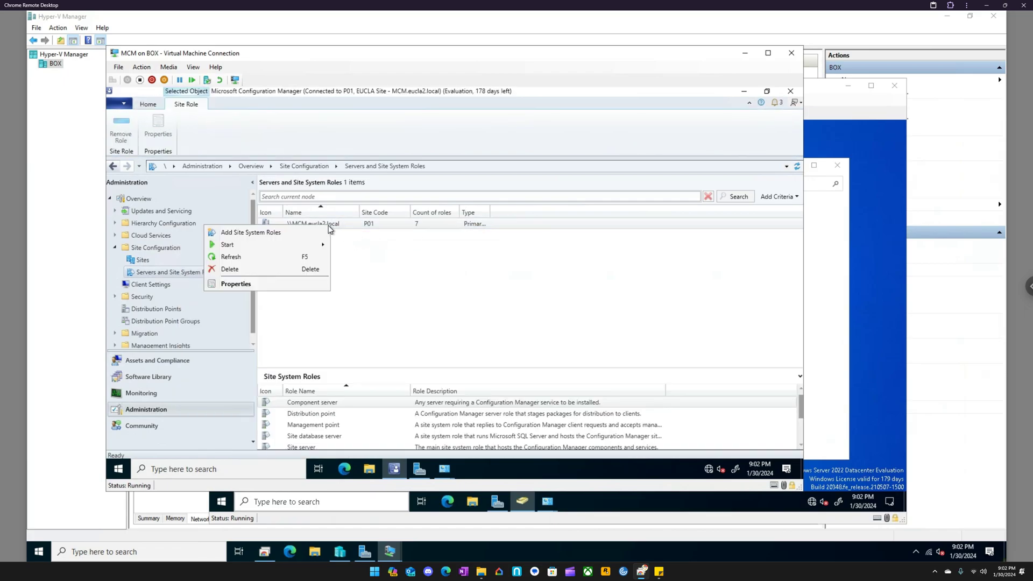
left_click(277, 235)
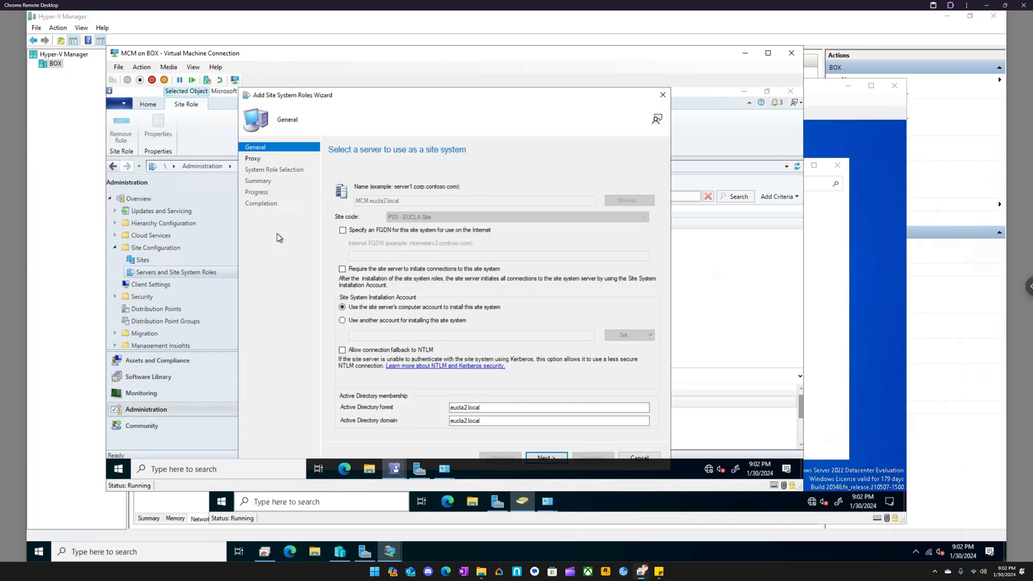
- Accept the default general settings and leave the Internet proxy unused to reach the wizard's System Role Selection page
left_click_drag(370, 97, 366, 97)
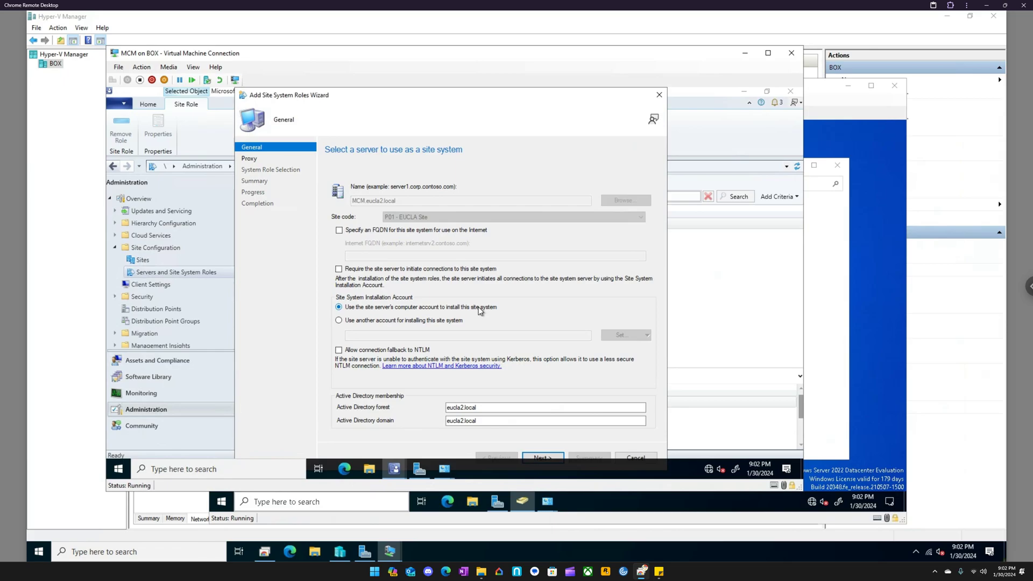
left_click(542, 456)
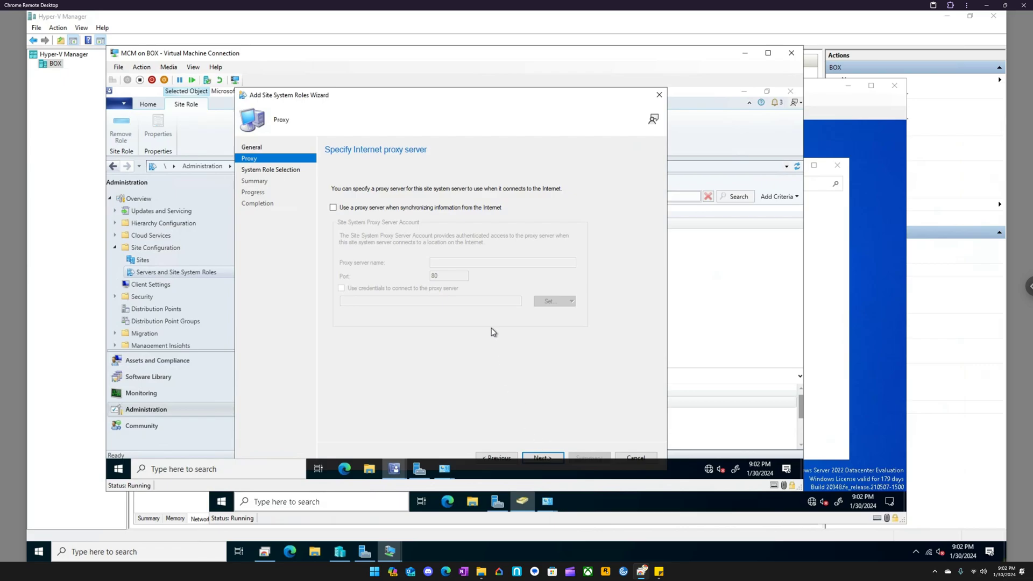
left_click(541, 457)
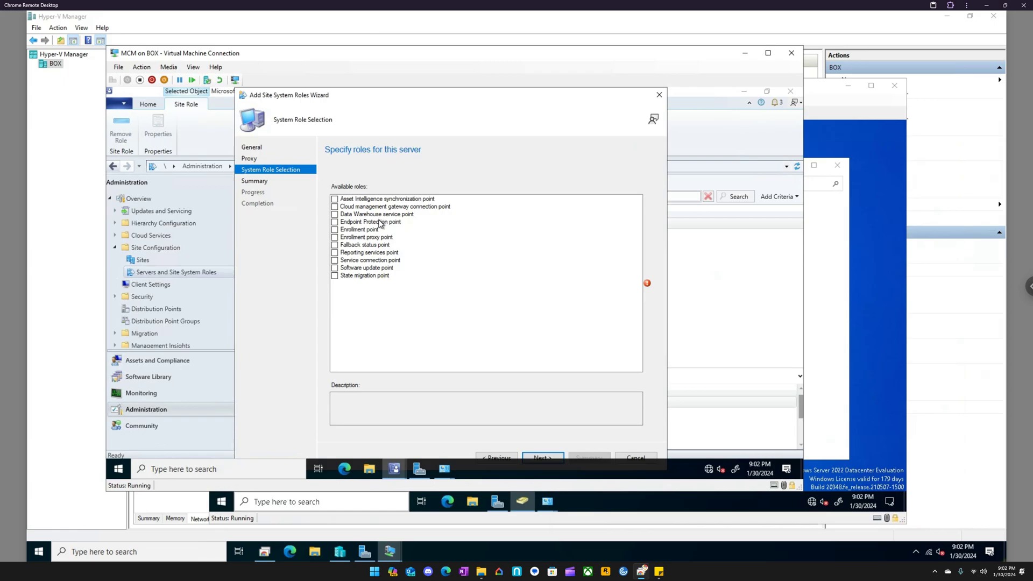
left_click(335, 222)
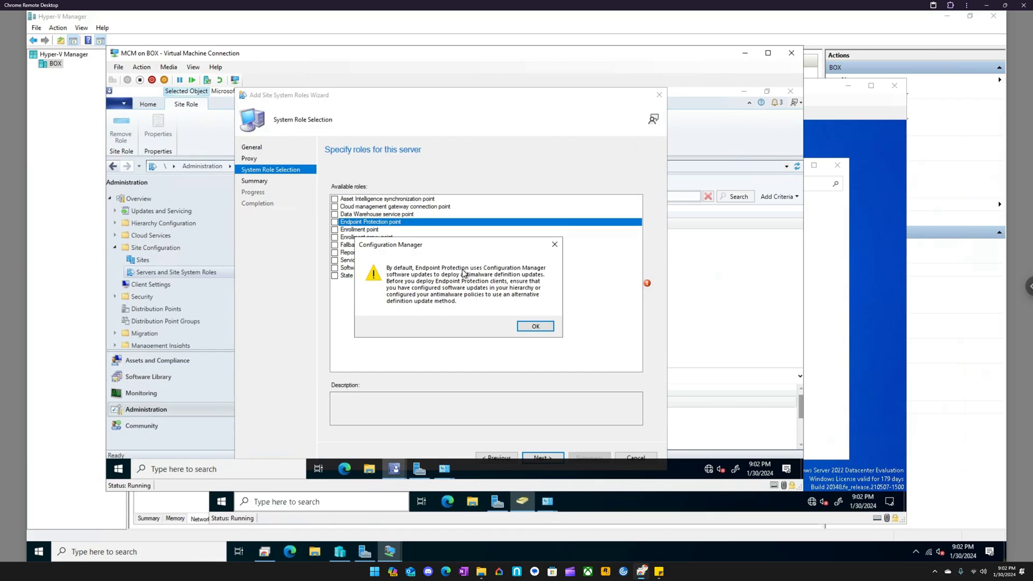
left_click(555, 245)
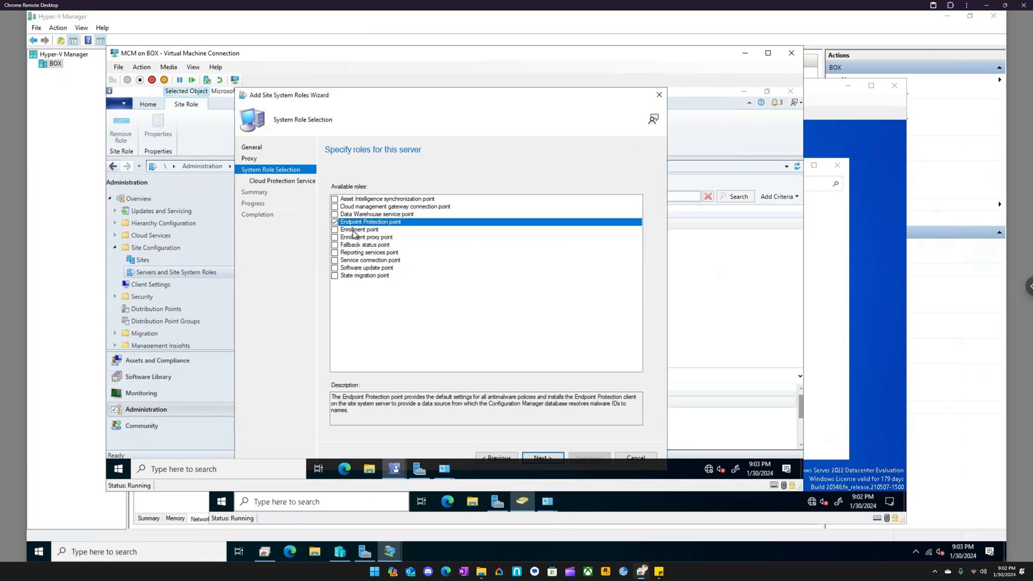
left_click(335, 222)
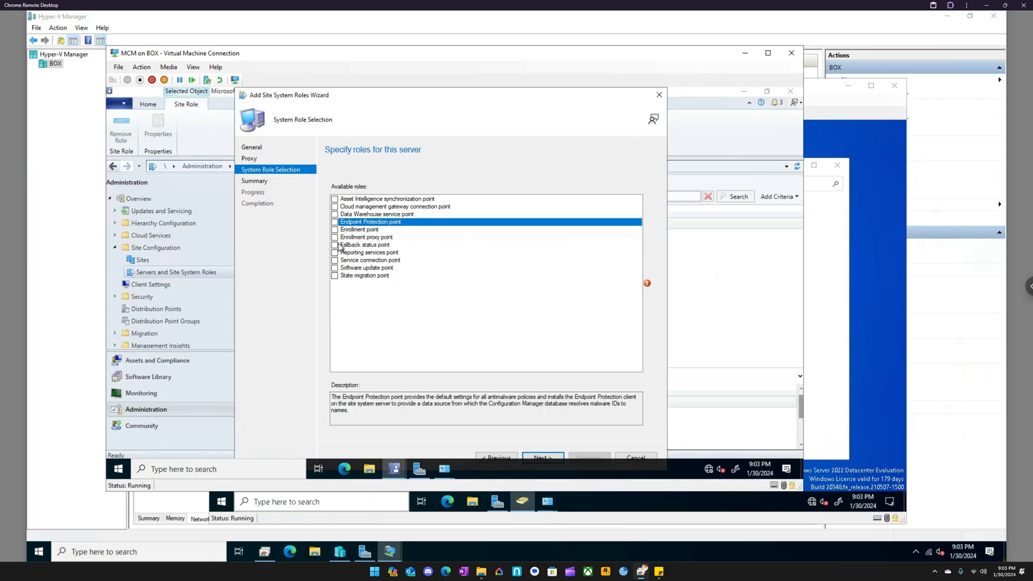
- Choose the Fallback status point, Reporting services point and Software update point roles for the server
left_click(335, 245)
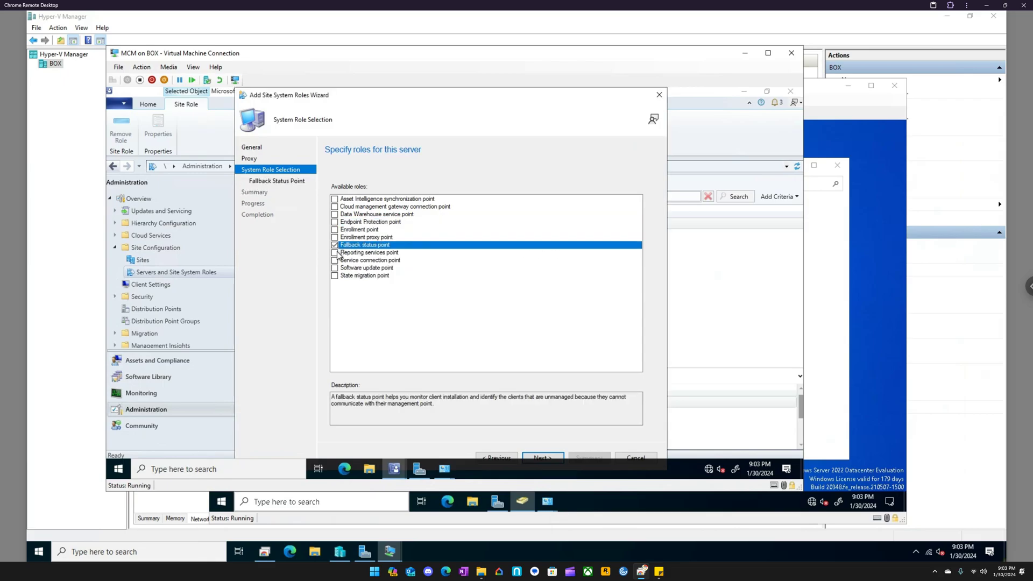
left_click(334, 253)
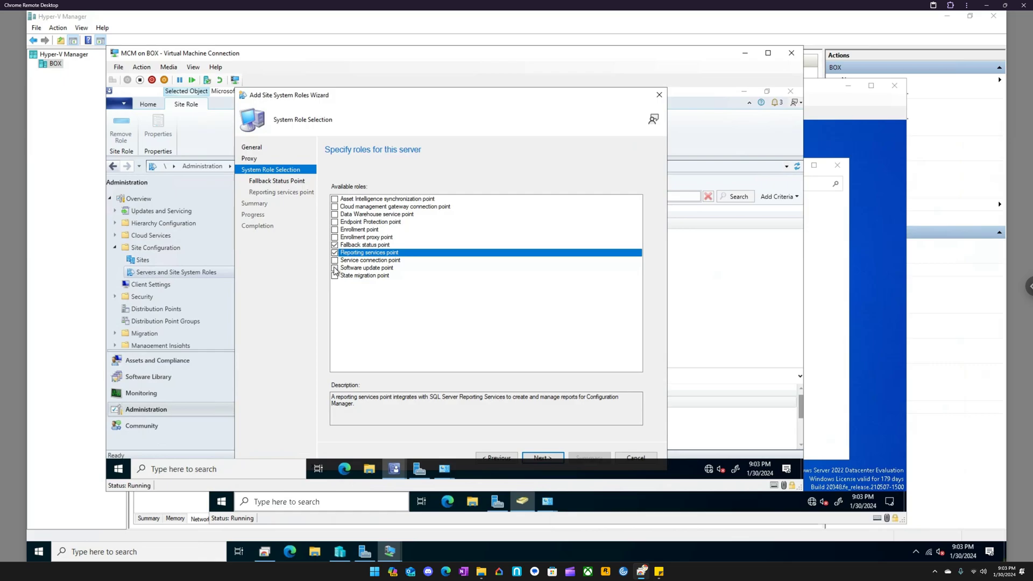
left_click(334, 268)
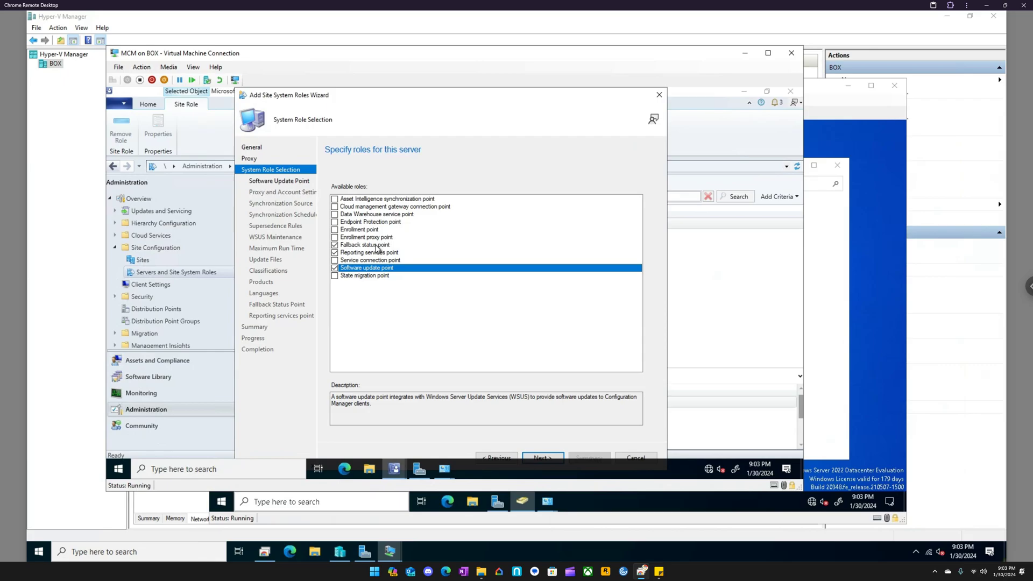
- Open Report Server Configuration Manager and connect to the SSRS instance on the MCM server
left_click(222, 466)
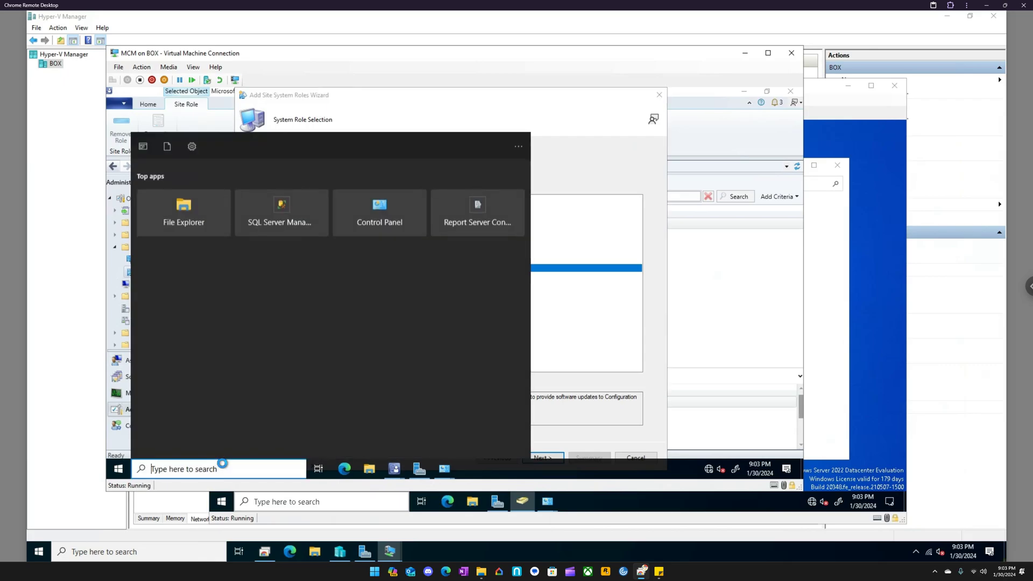
left_click(118, 468)
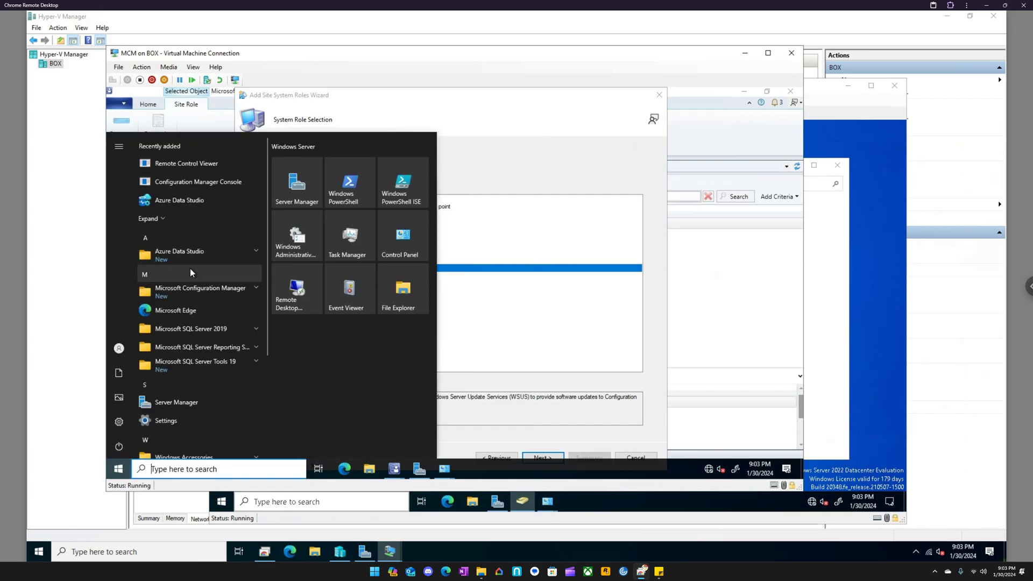
left_click(218, 347)
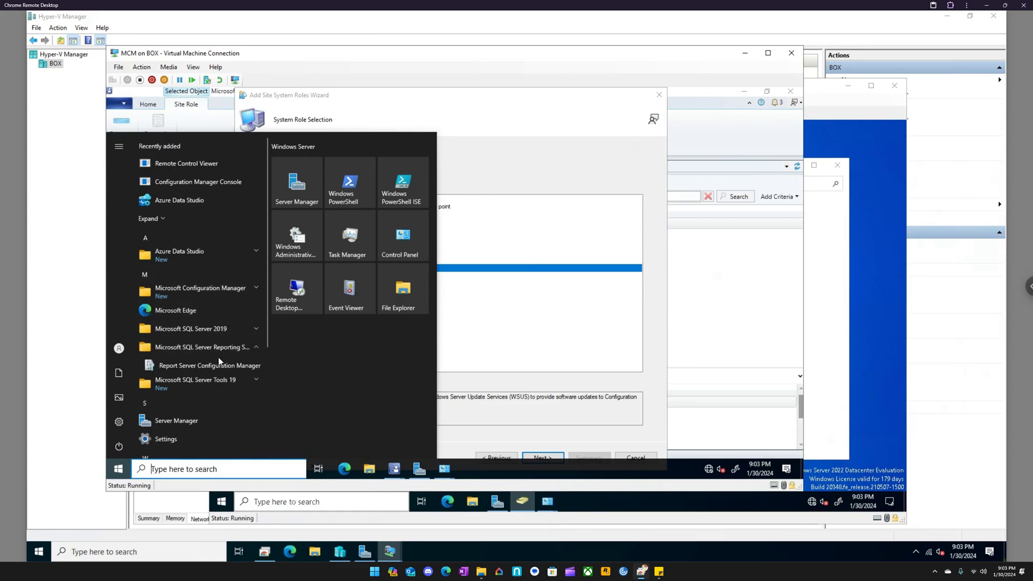
left_click(220, 364)
left_click(404, 347)
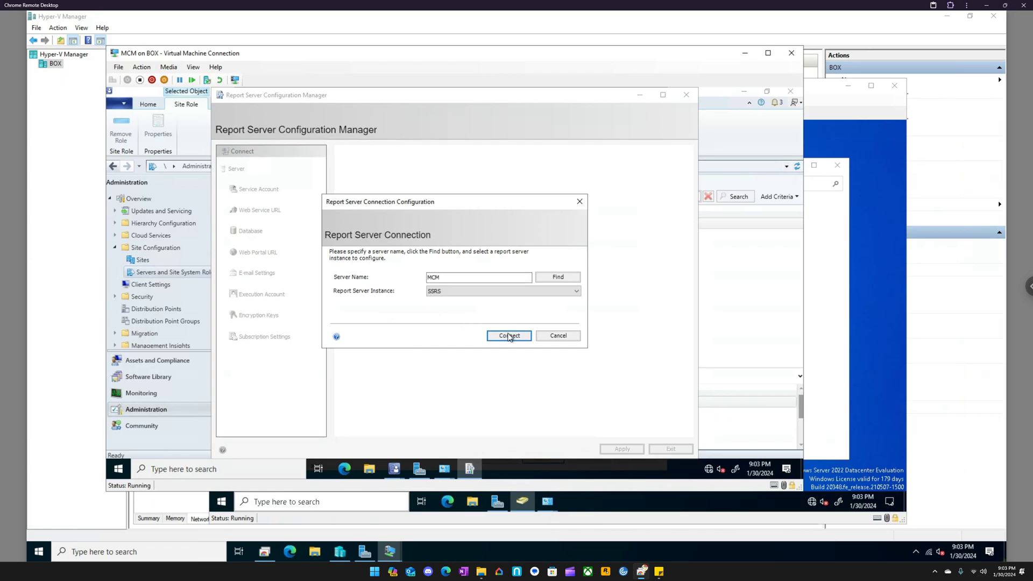
left_click(509, 335)
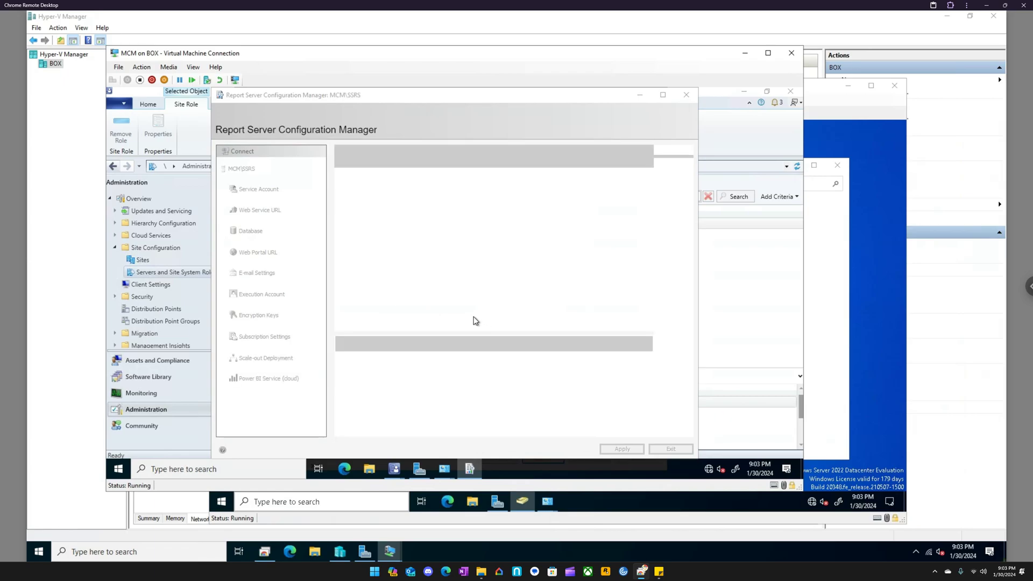
- Check the report server database settings and apply the default Web Service URL with virtual directory ReportServer on TCP port 80
left_click(250, 232)
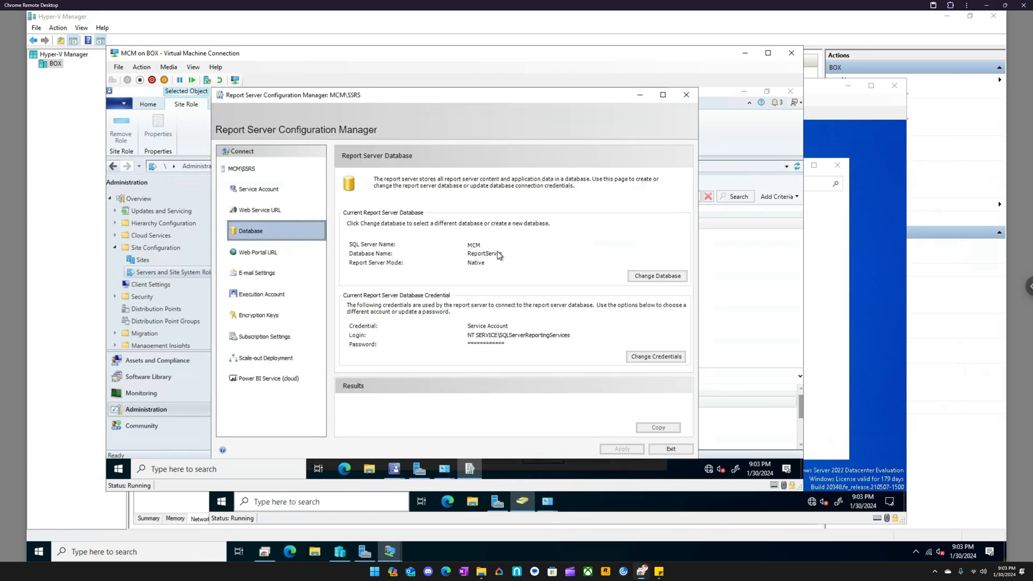
left_click(270, 216)
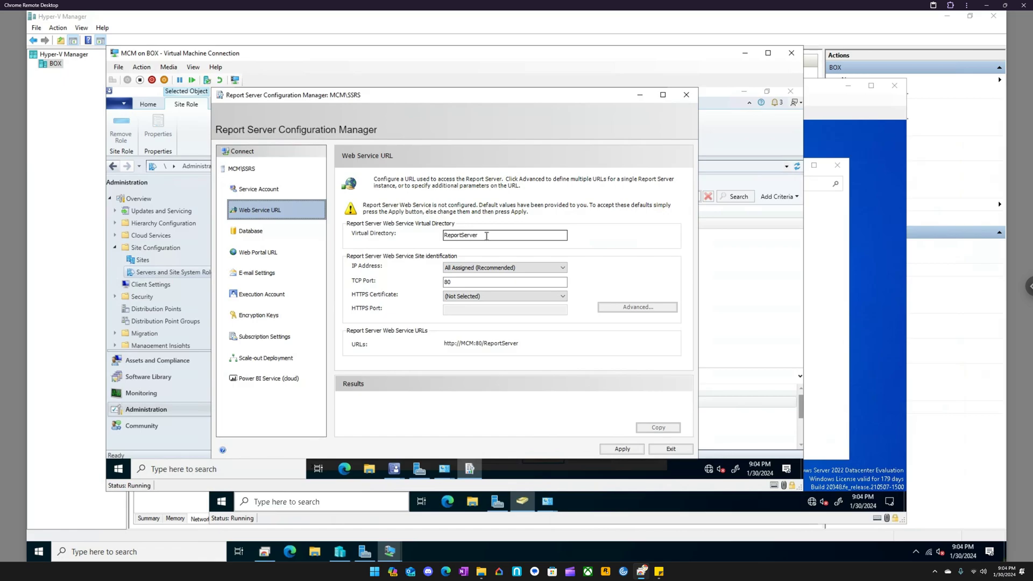
left_click(622, 449)
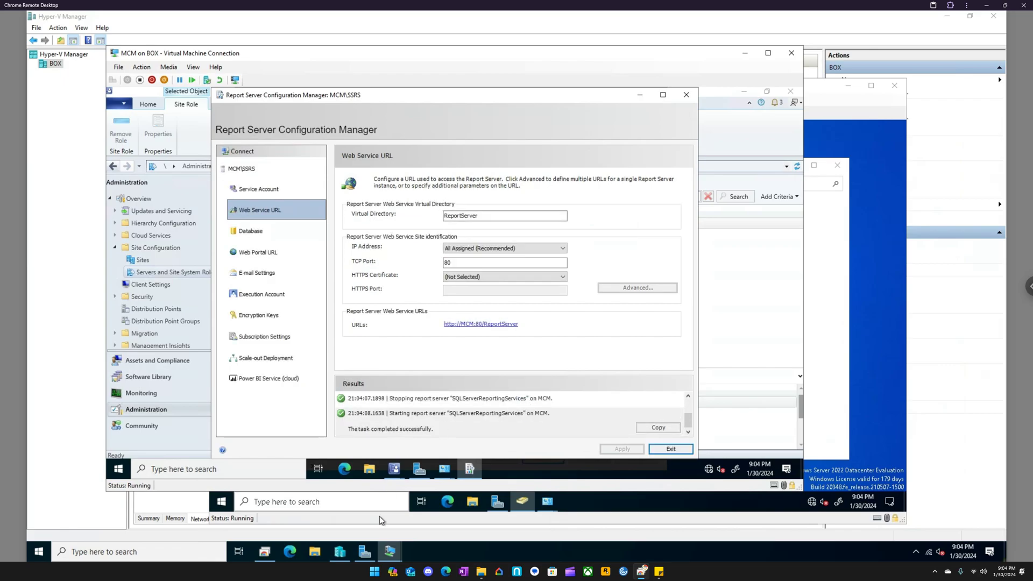
mouse_move(390, 550)
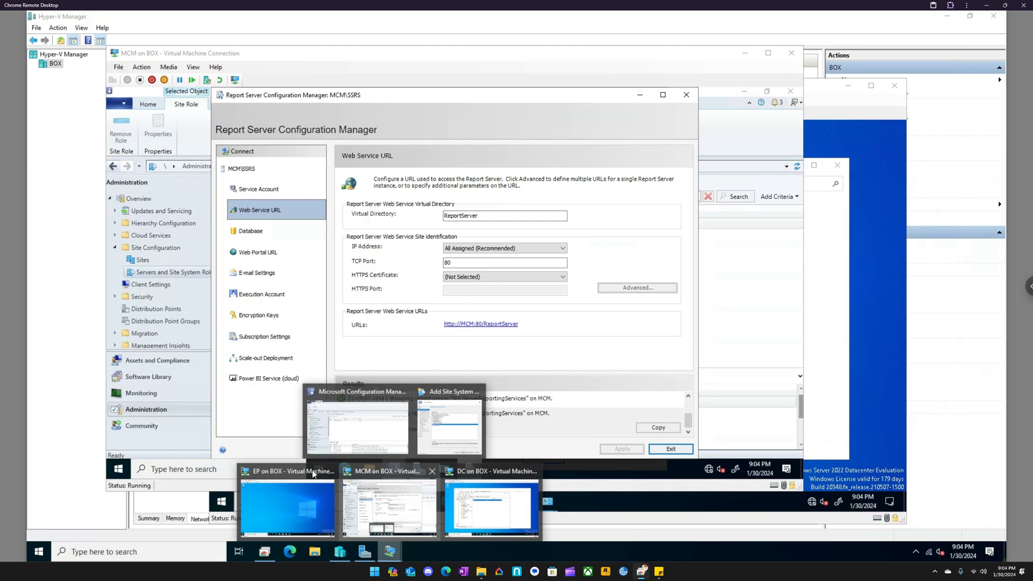
left_click(489, 505)
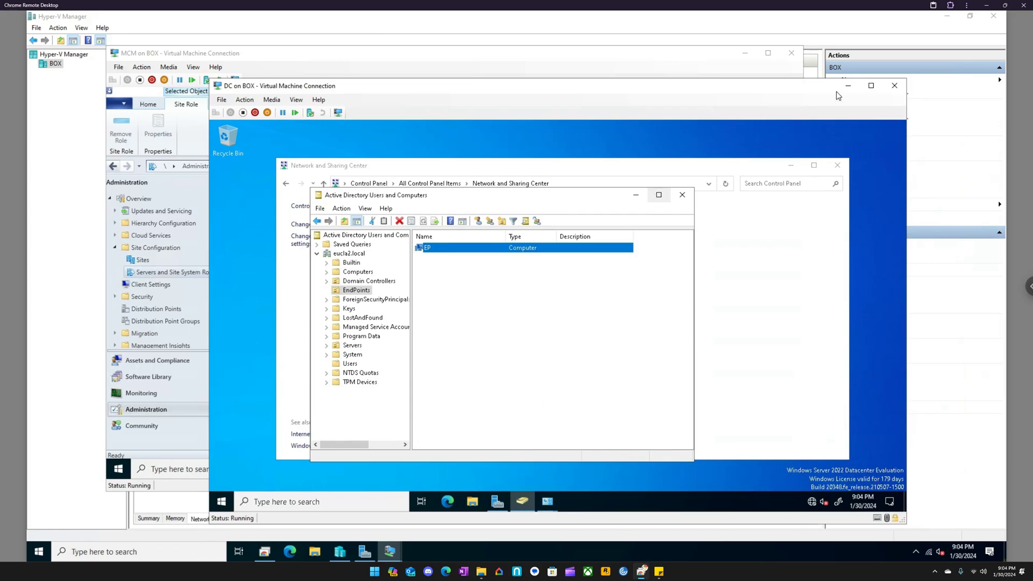
left_click(527, 61)
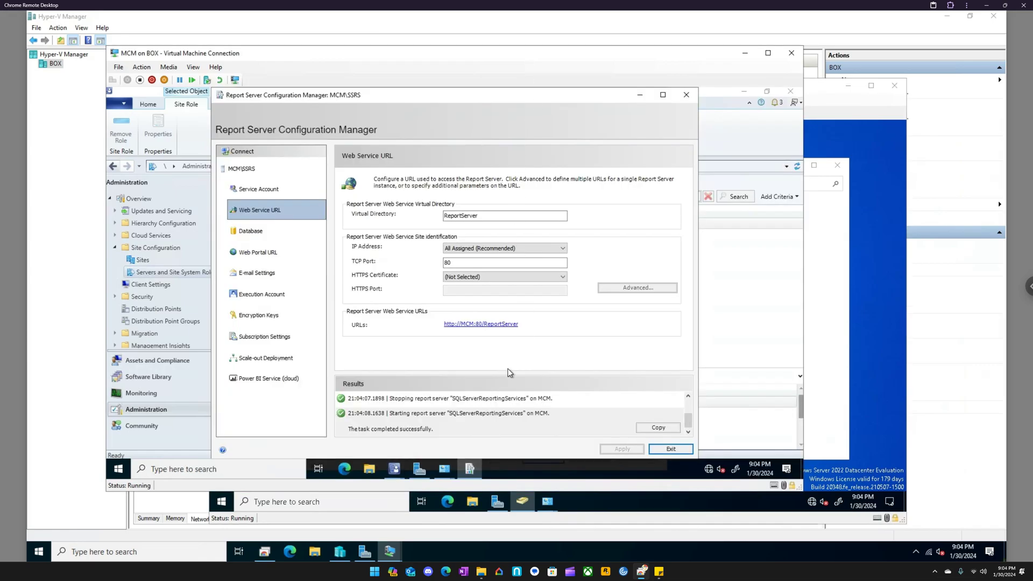
- Review the report server's Service Account, Web Service URL, Database and Web Portal URL settings, and exit without applying changes
left_click(272, 190)
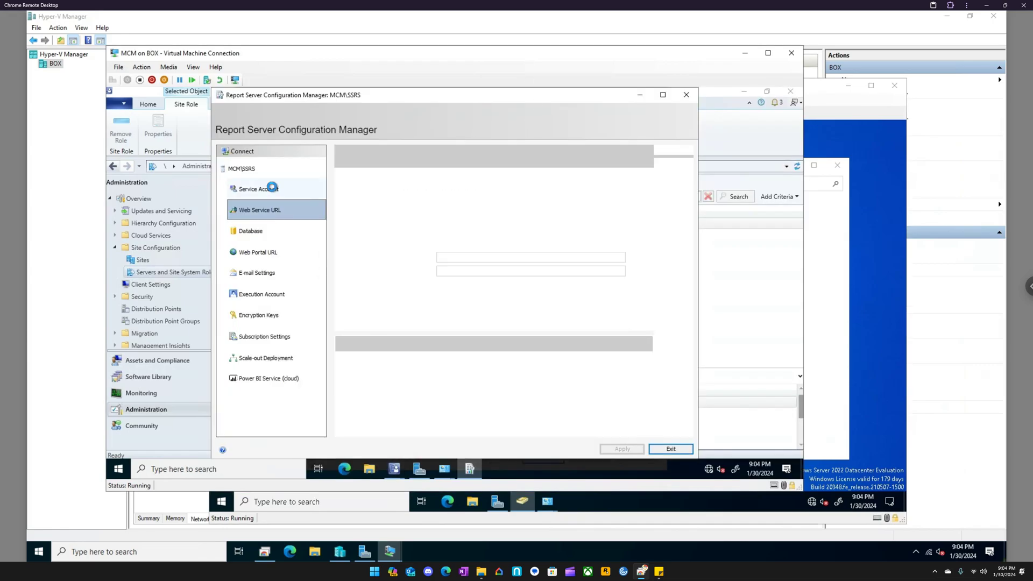
left_click(275, 209)
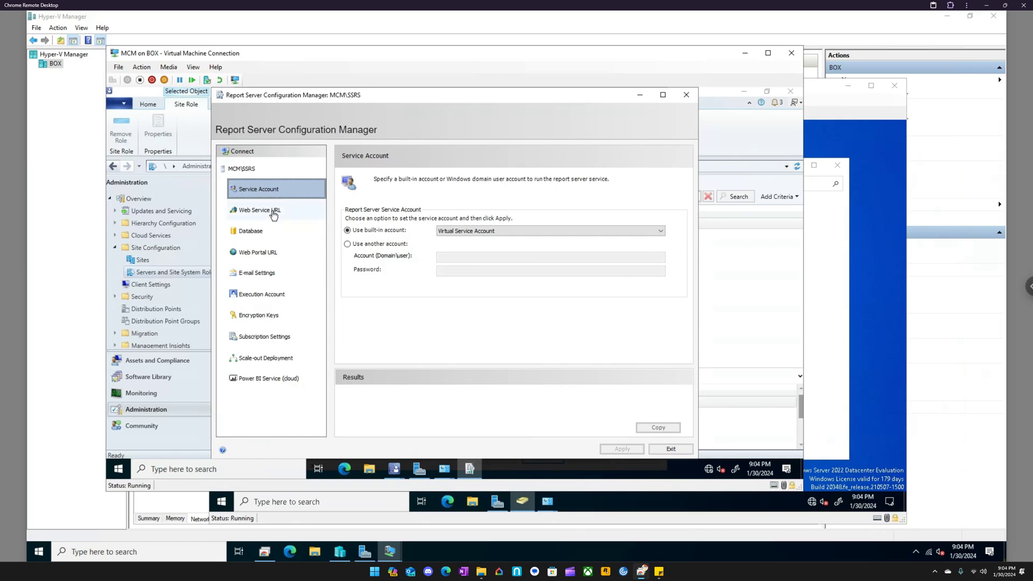
left_click(267, 231)
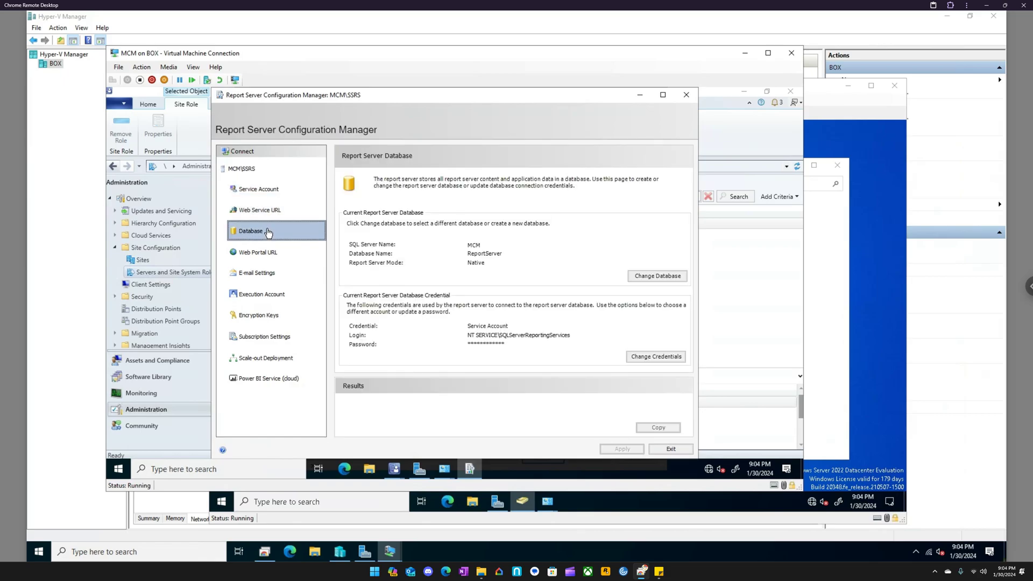
left_click(275, 257)
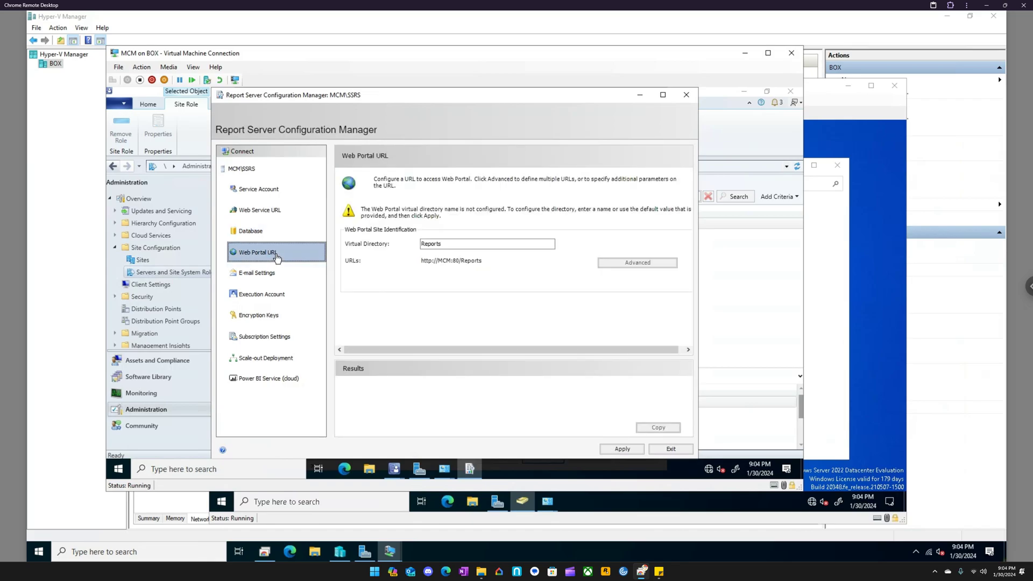
left_click(271, 235)
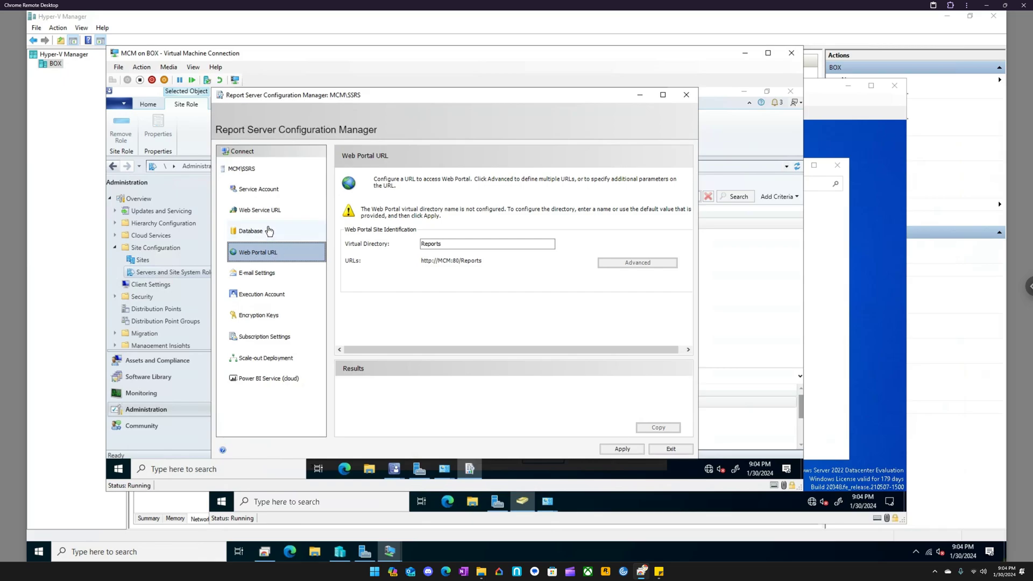
left_click(269, 212)
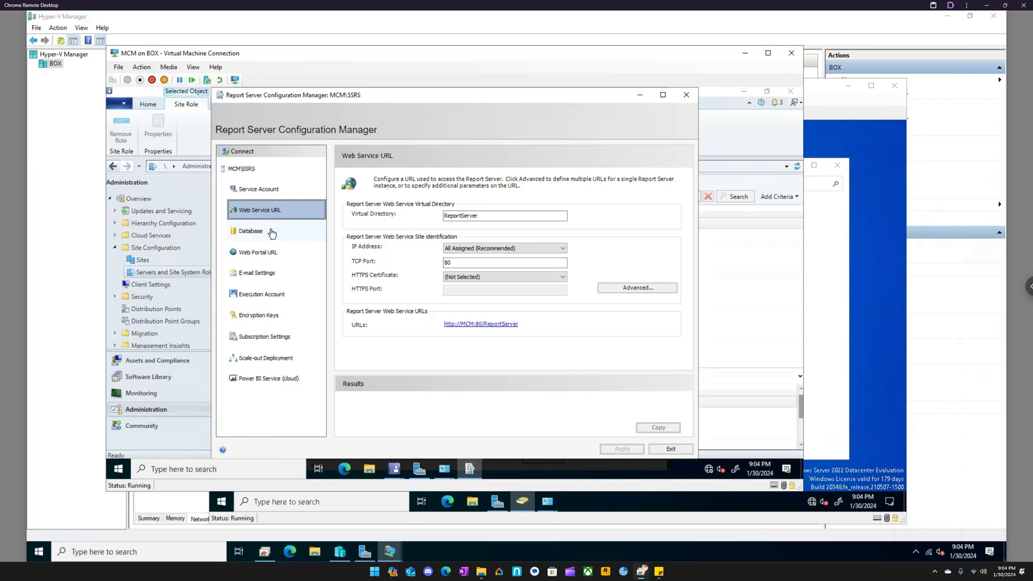
left_click(272, 233)
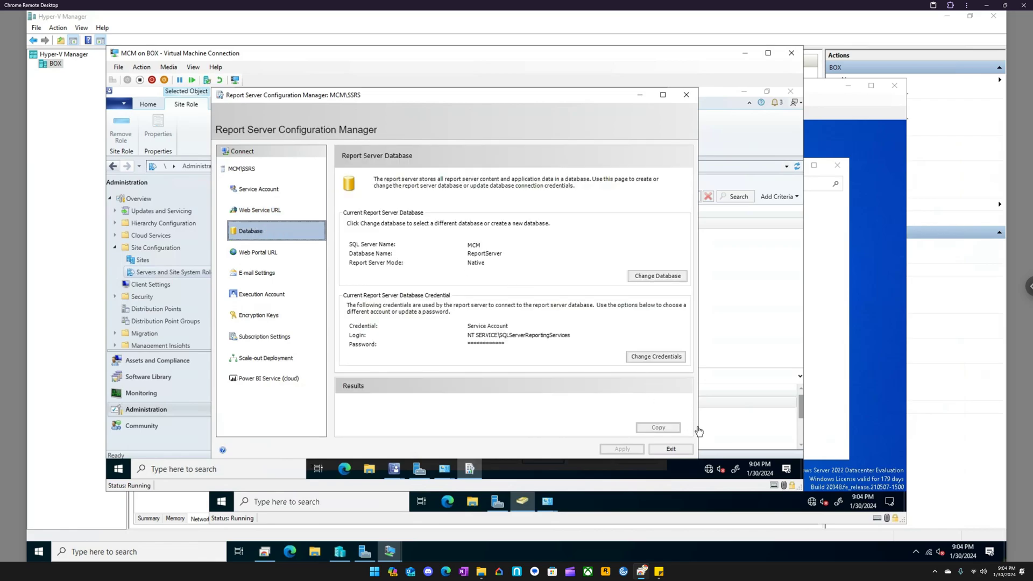
left_click(285, 215)
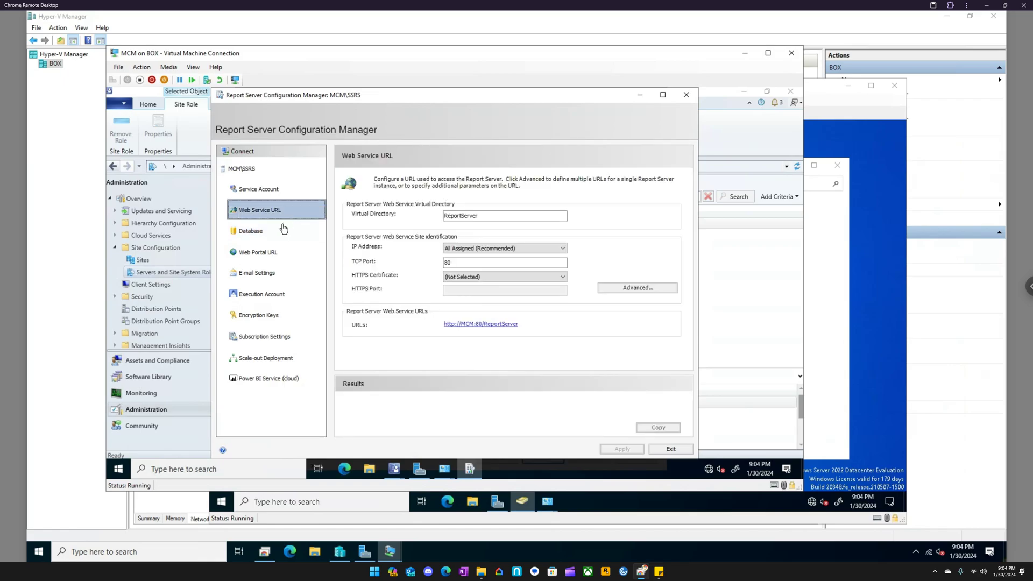
left_click(278, 256)
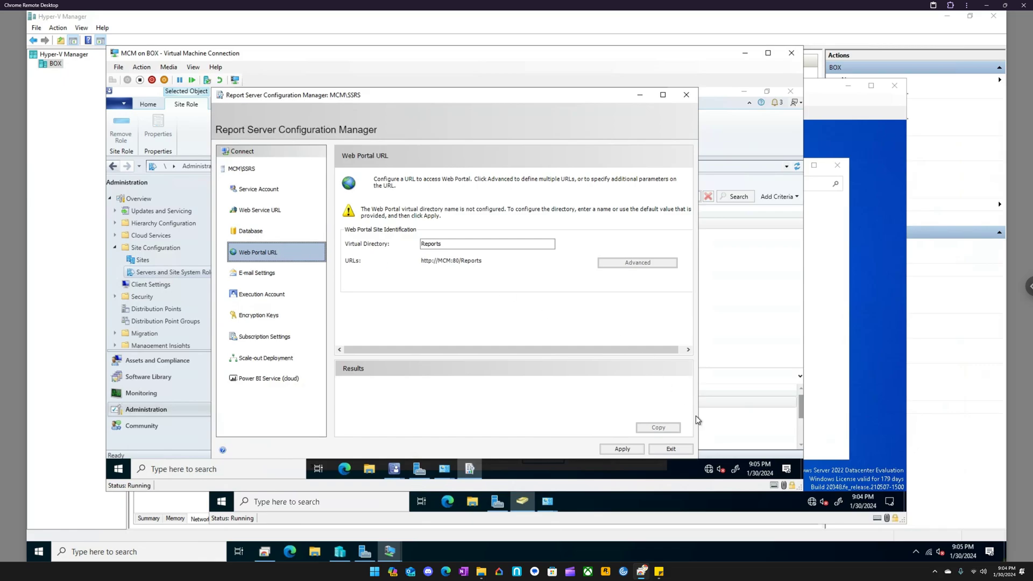
left_click(682, 449)
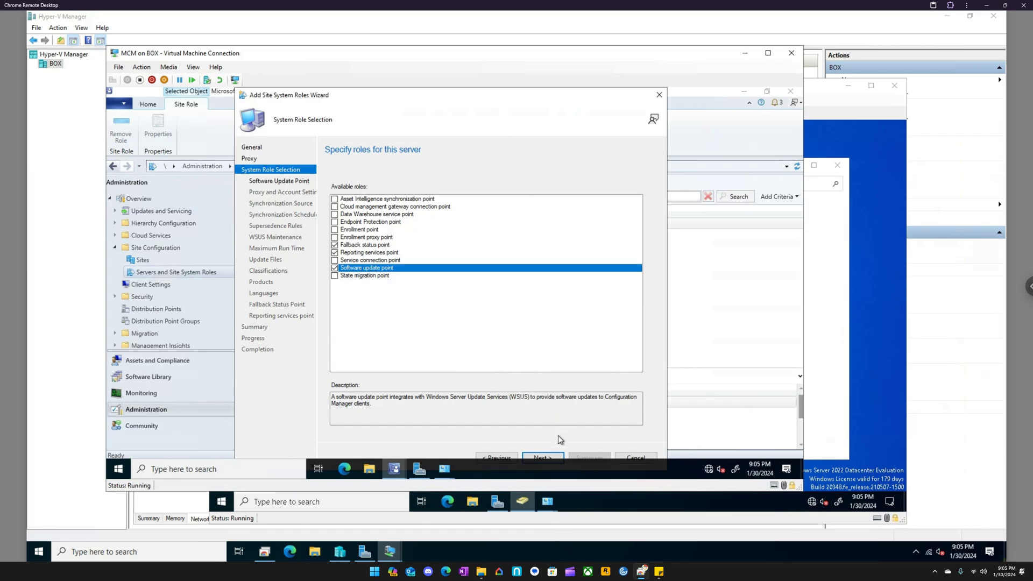
- Accept the default software update point settings: ports 8530 and 8531, intranet-only clients, no WSUS credentials, and synchronization from Microsoft Update without reporting events
left_click(548, 458)
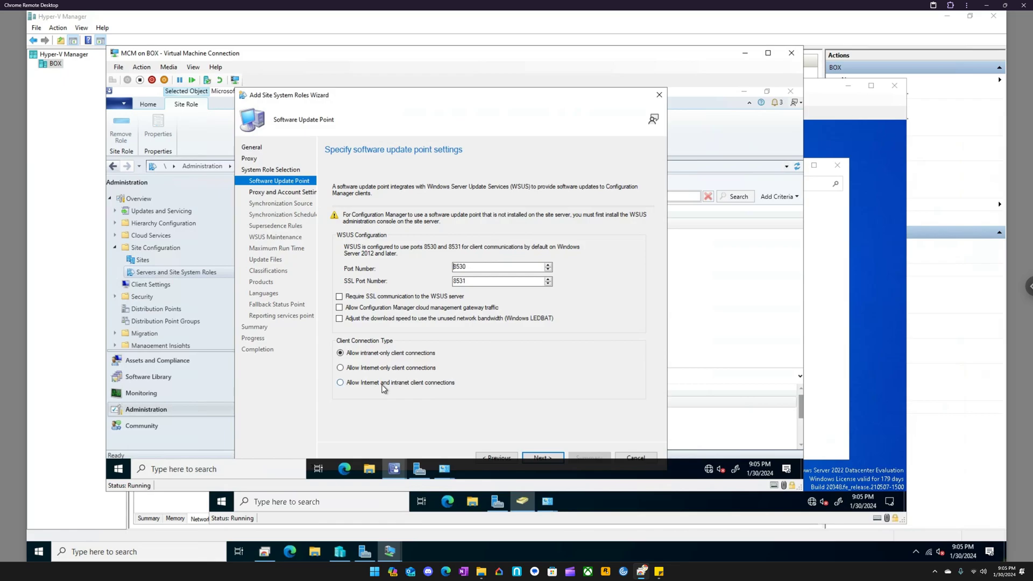
left_click(554, 456)
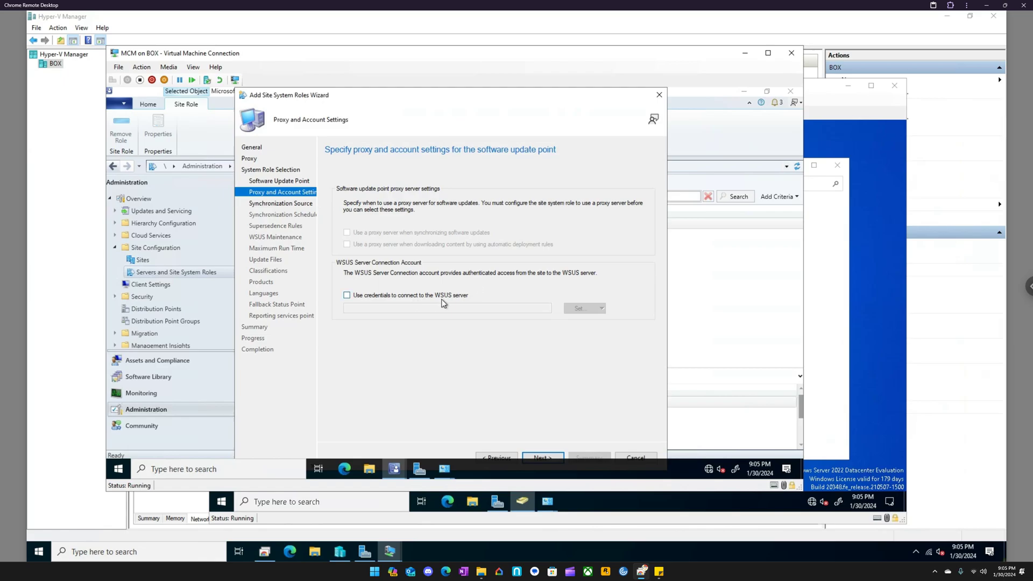
left_click(546, 457)
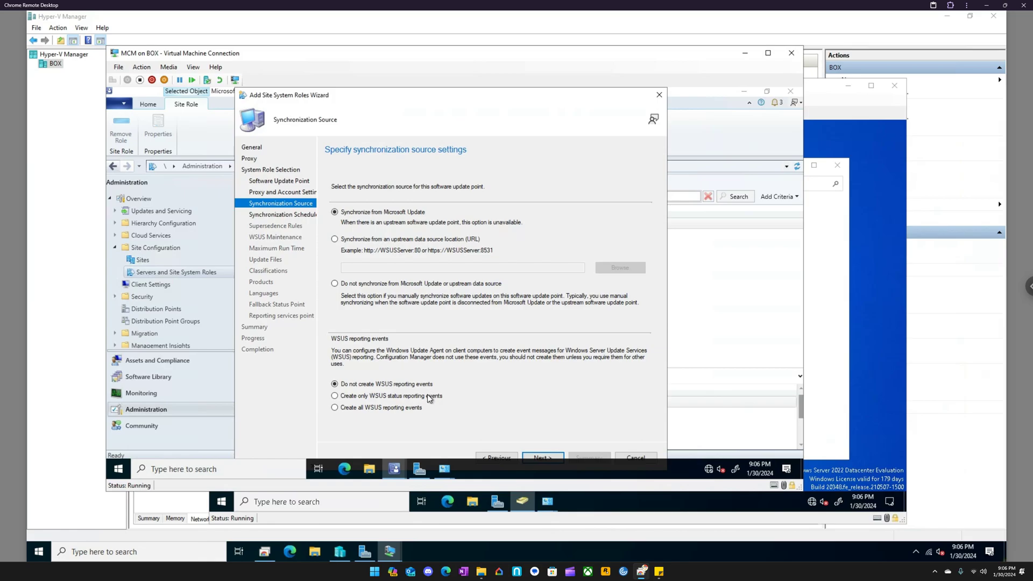
left_click(547, 458)
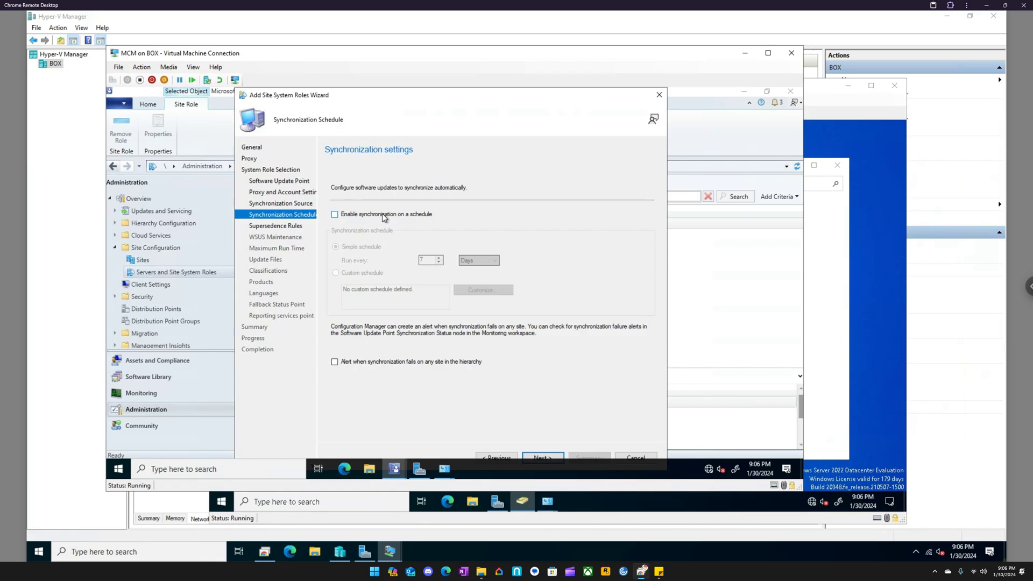
- Enable scheduled synchronization on a simple schedule in days with failure alerts, and keep the 6-month supersedence rules
left_click(384, 217)
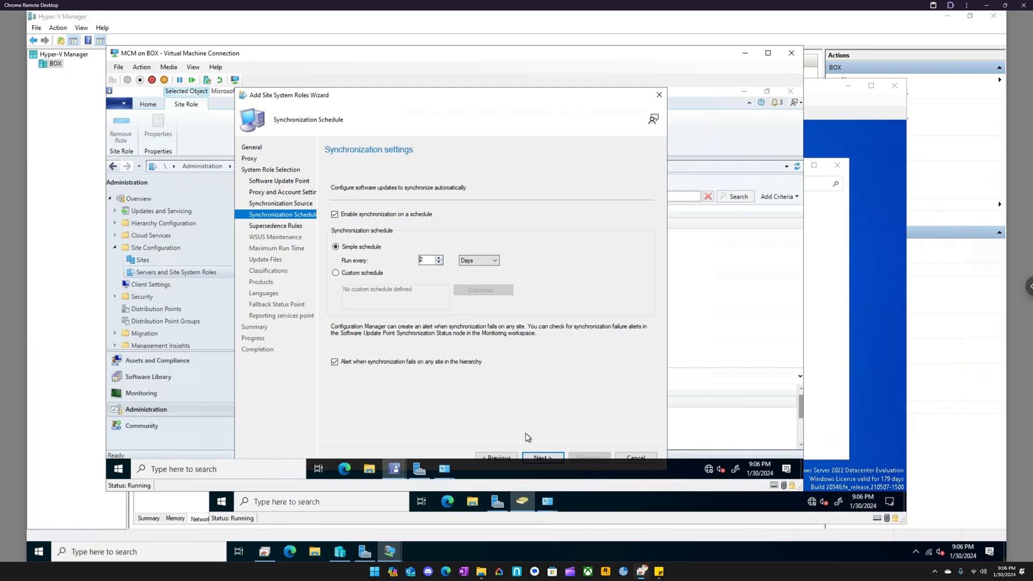
left_click(543, 458)
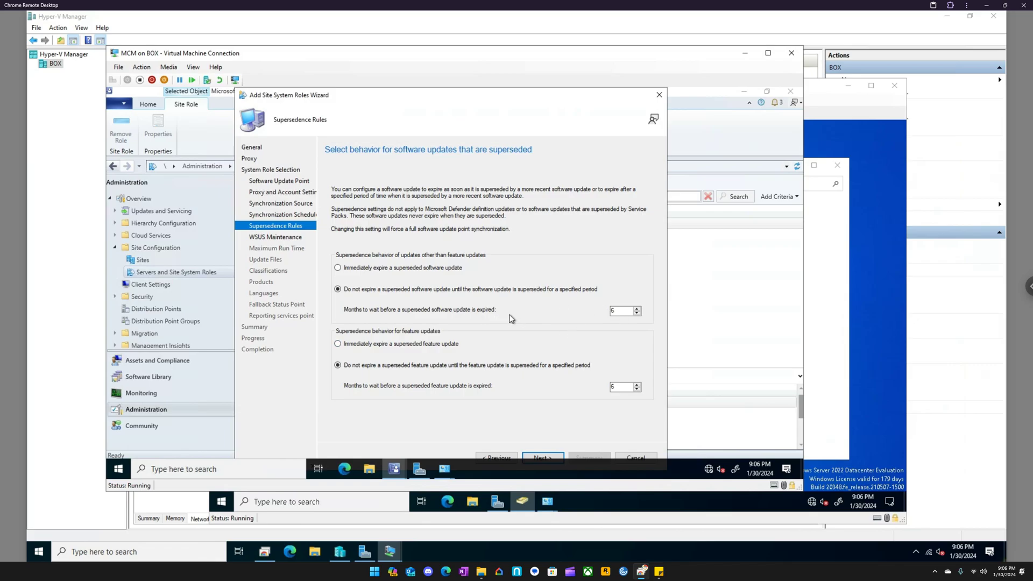
left_click(542, 458)
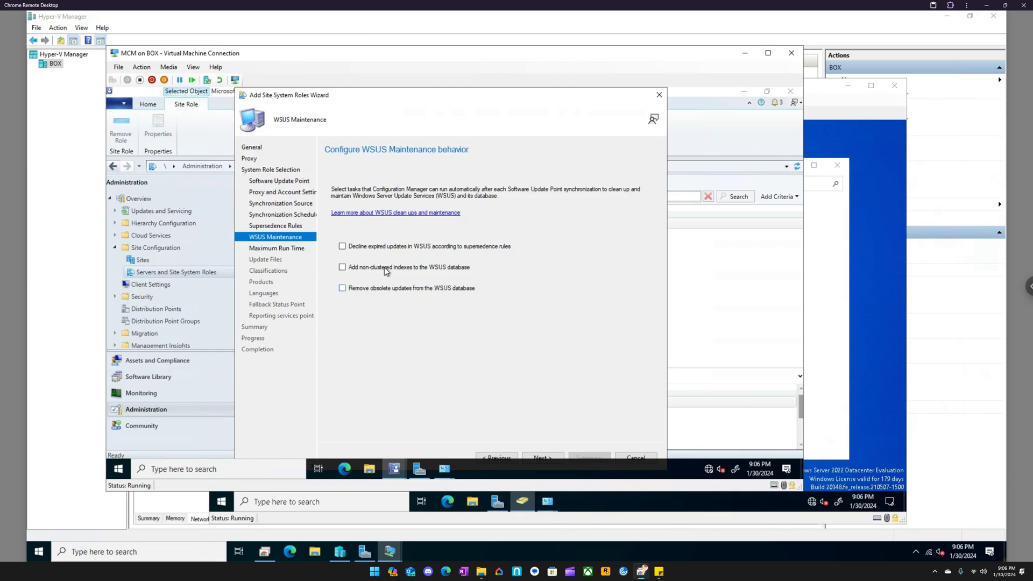
- Enable removal of obsolete updates from the WSUS database, and keep the default maximum run times and full-file downloads for approved updates
left_click(428, 292)
left_click(543, 457)
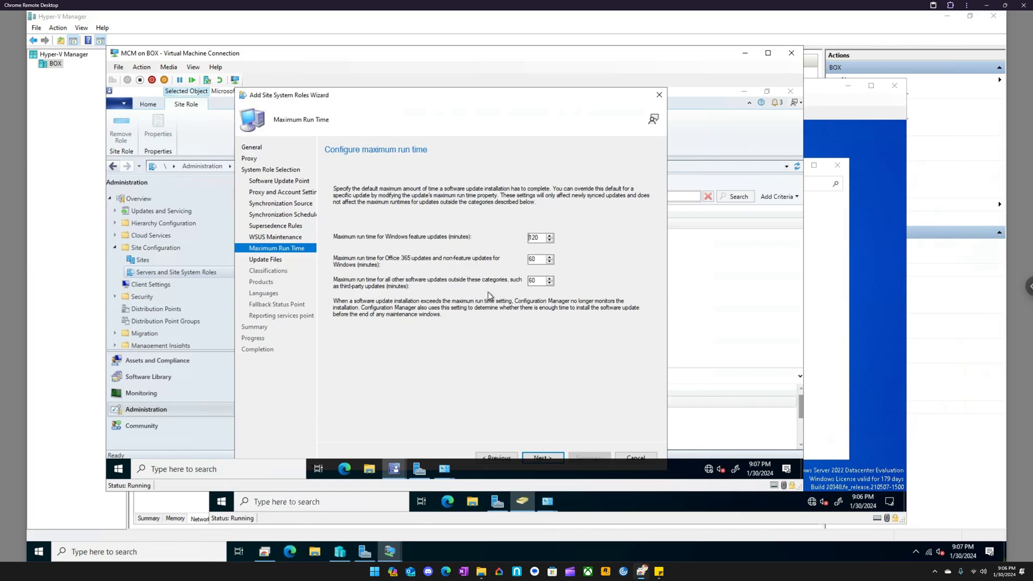
left_click(539, 456)
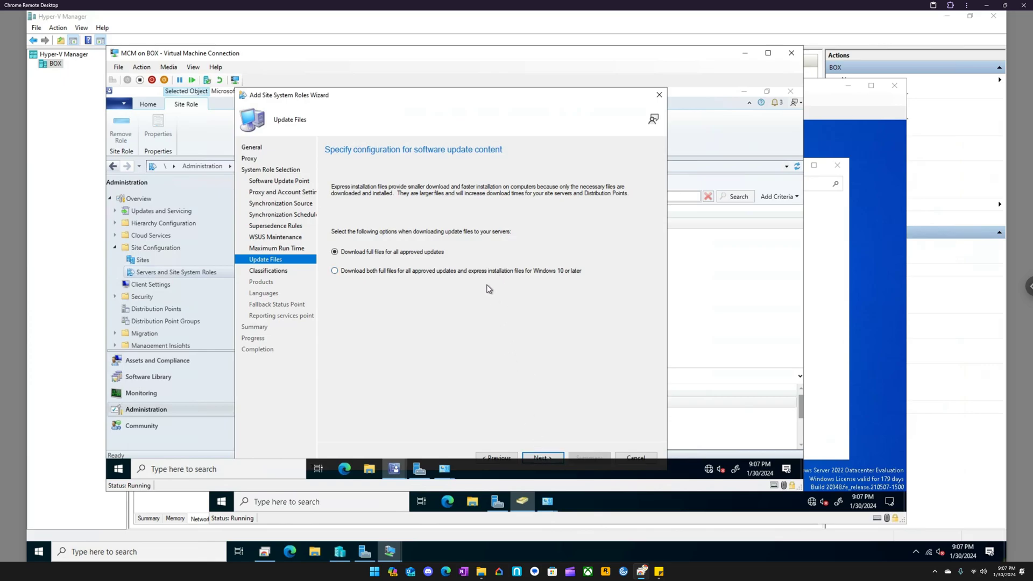
left_click(548, 456)
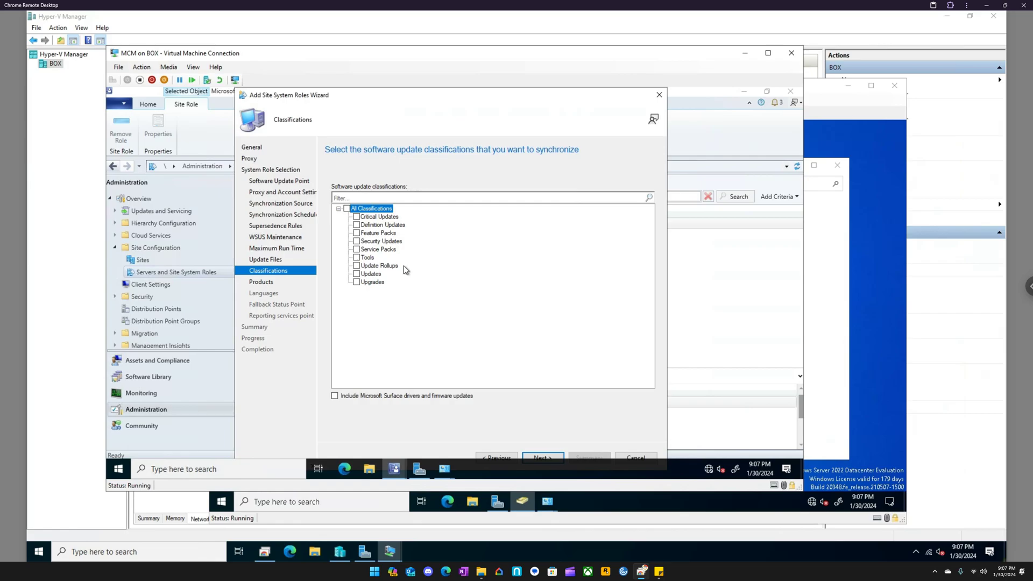
- Select the Critical Updates, Security Updates, Service Packs, Updates and Upgrades classifications for synchronization and continue to product selection
left_click(356, 281)
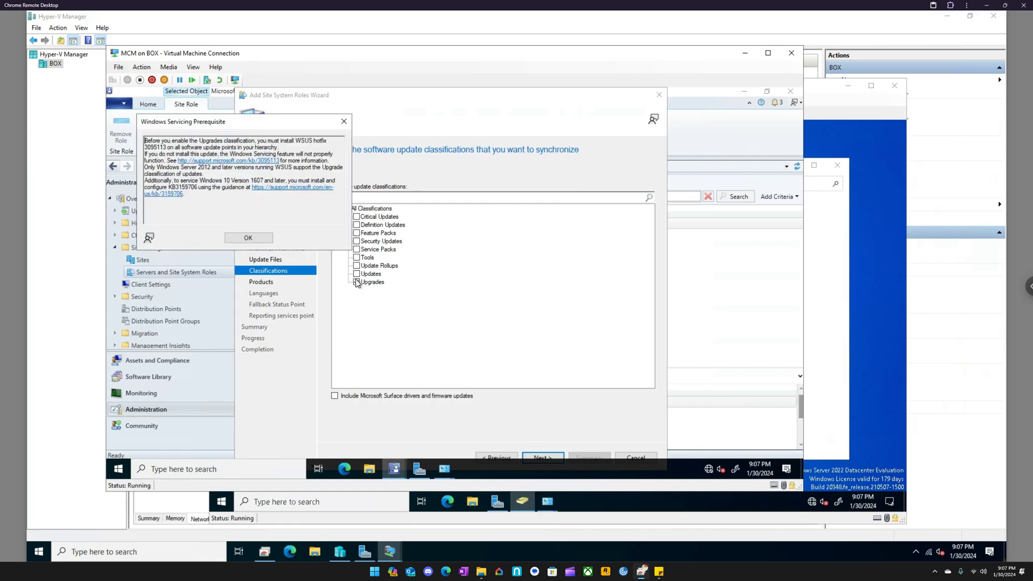
left_click(269, 241)
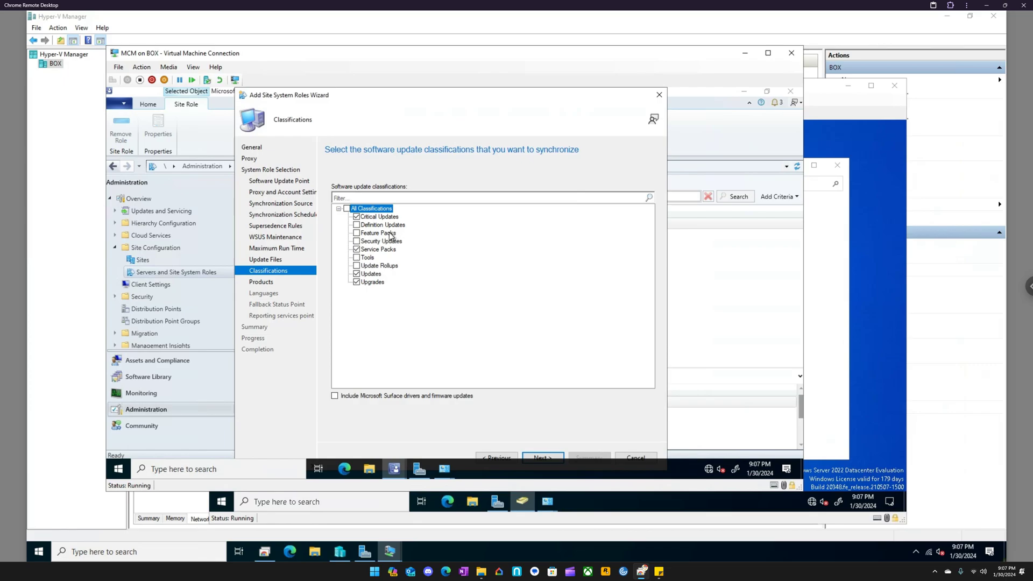
left_click(356, 242)
left_click(542, 457)
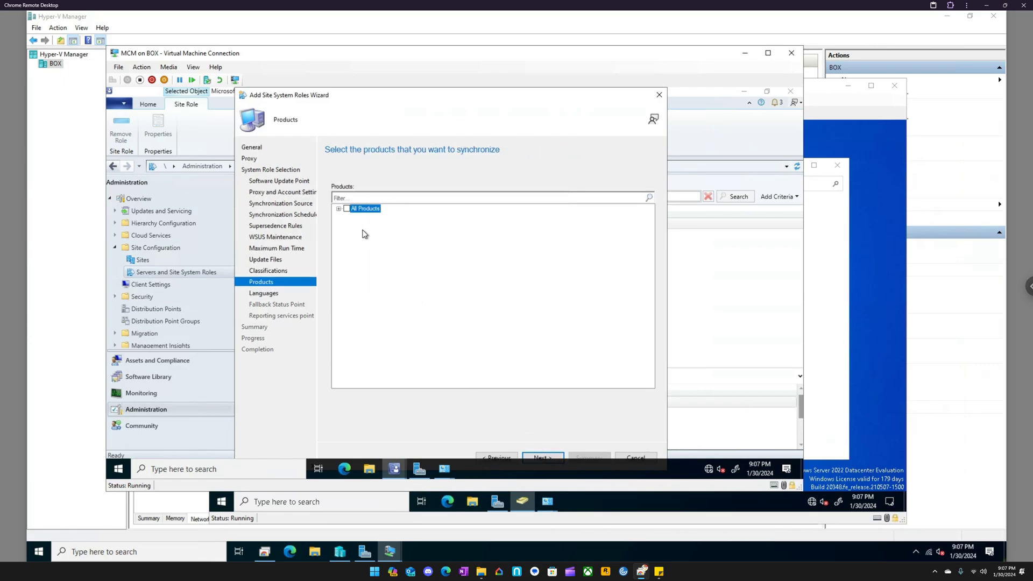
- Select only Windows 10 from the Microsoft Windows products for update synchronization and continue to the language settings
left_click(339, 208)
left_click(348, 216)
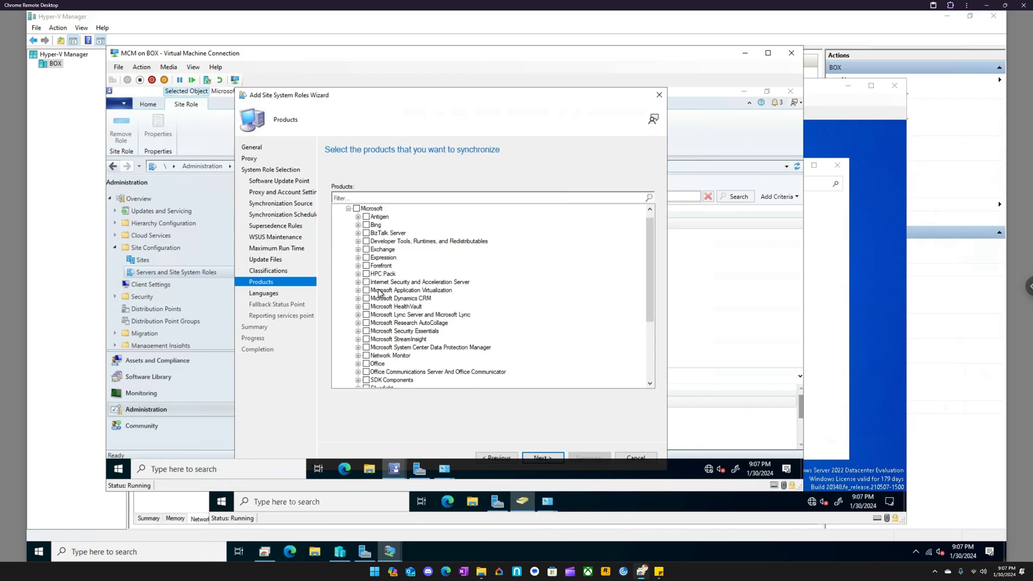
scroll(398, 317, "down", 1)
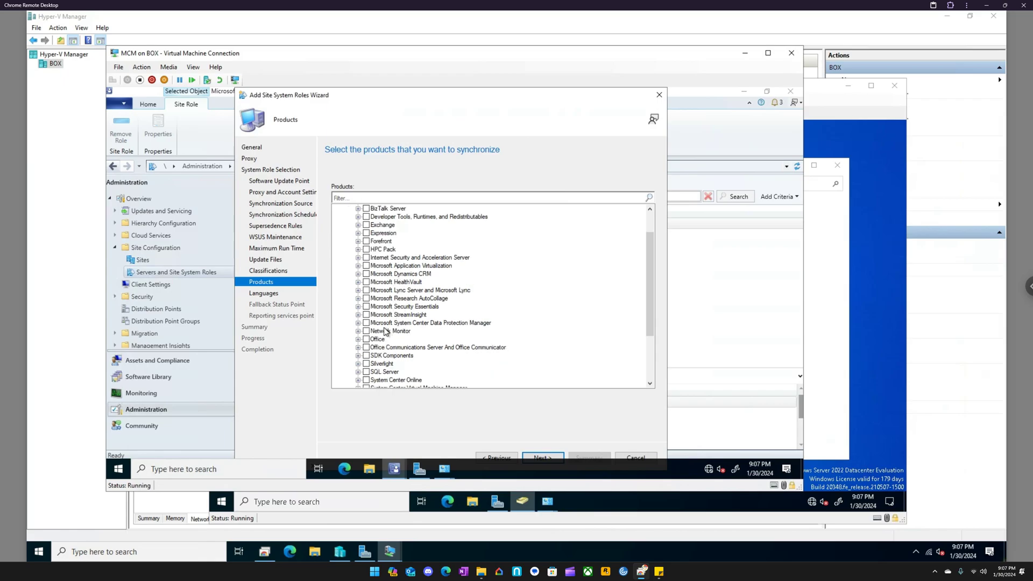
scroll(390, 323, "down", 3)
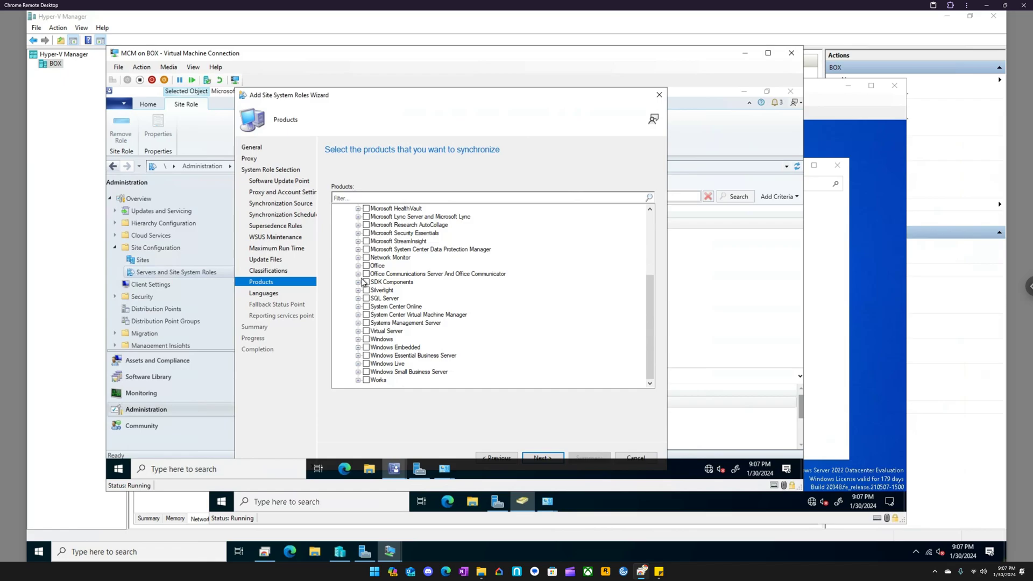
left_click(358, 339)
left_click(376, 225)
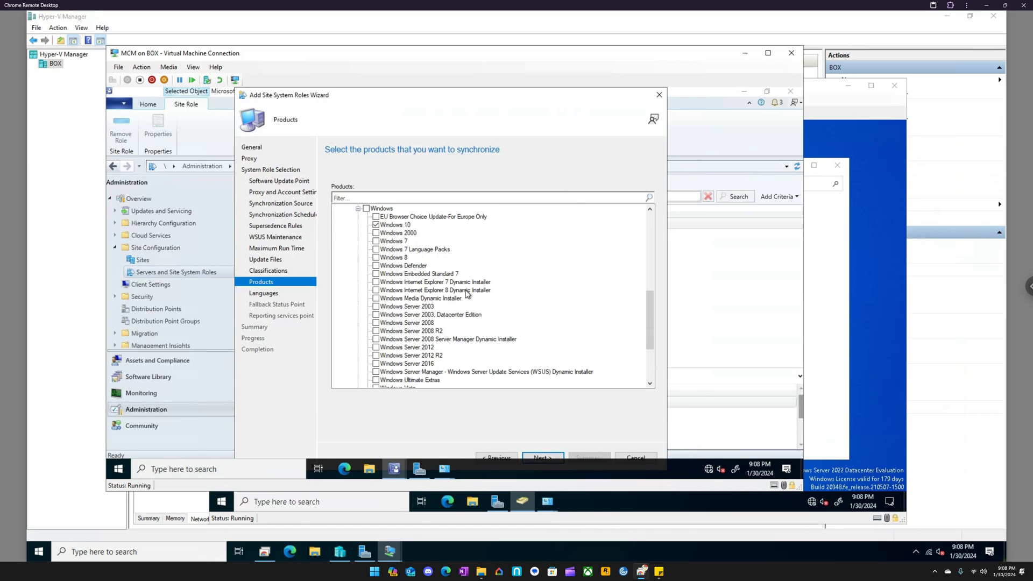
scroll(472, 305, "down", 1)
scroll(472, 305, "down", 1)
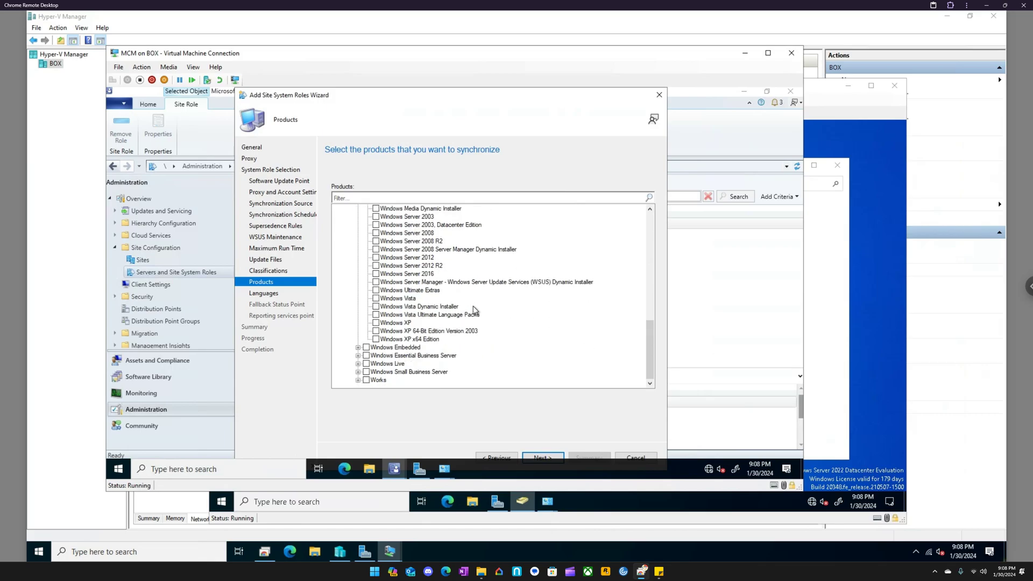
scroll(473, 305, "up", 2)
scroll(475, 310, "up", 1)
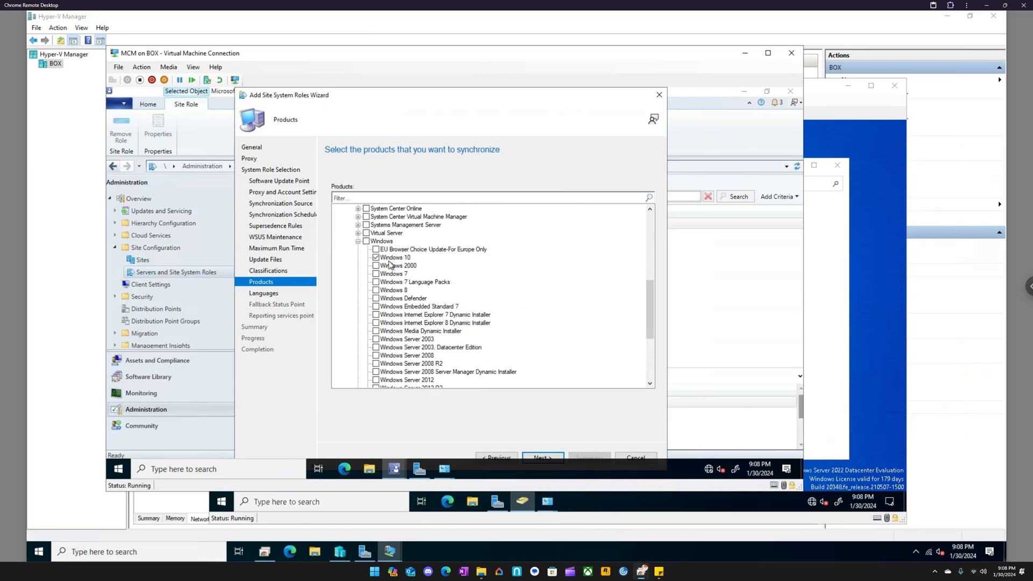
left_click(542, 457)
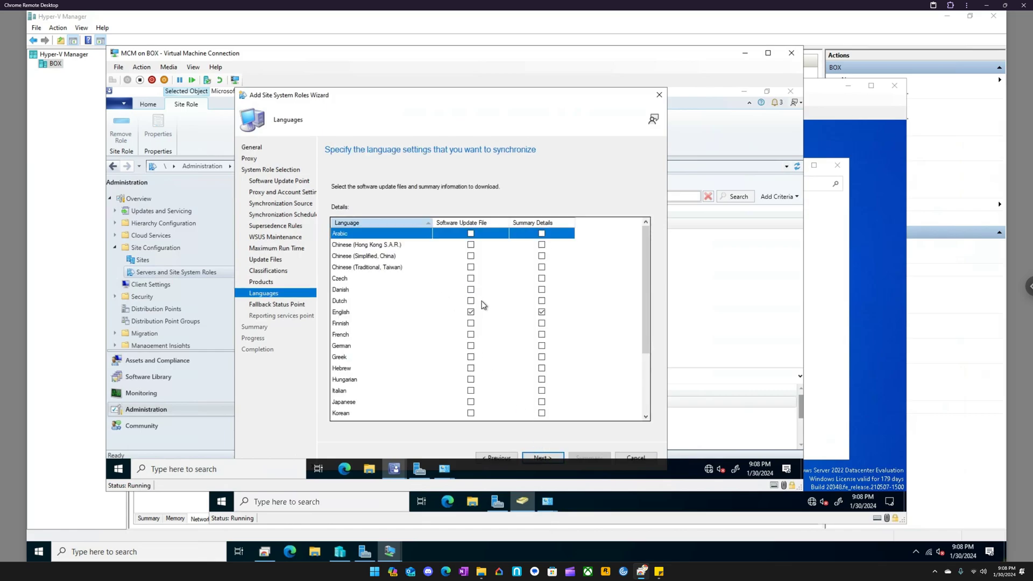
- Keep English as the only update language and accept the fallback status point defaults of 10000 state messages and 3600 seconds
scroll(484, 309, "down", 3)
left_click(539, 457)
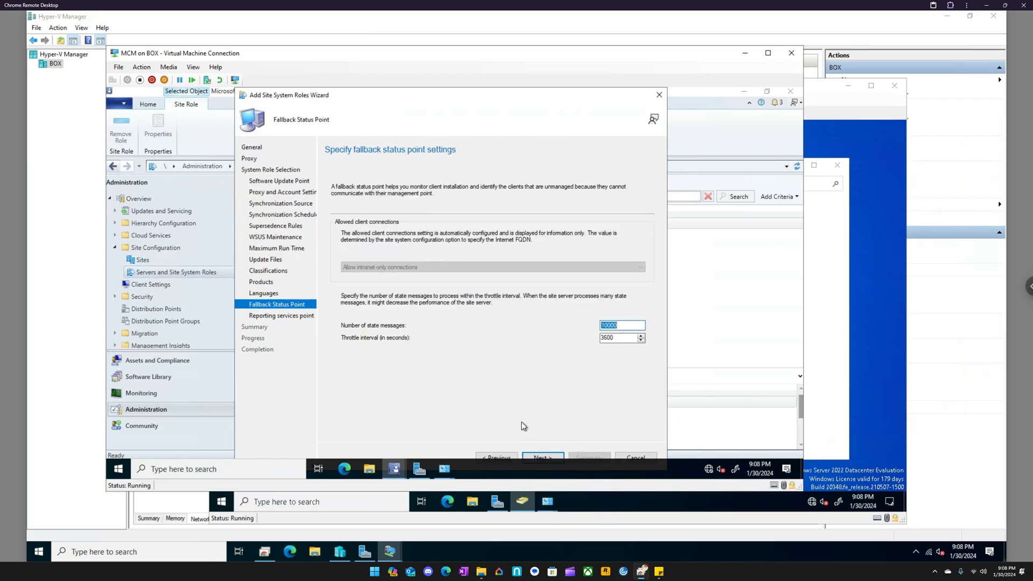
left_click(542, 457)
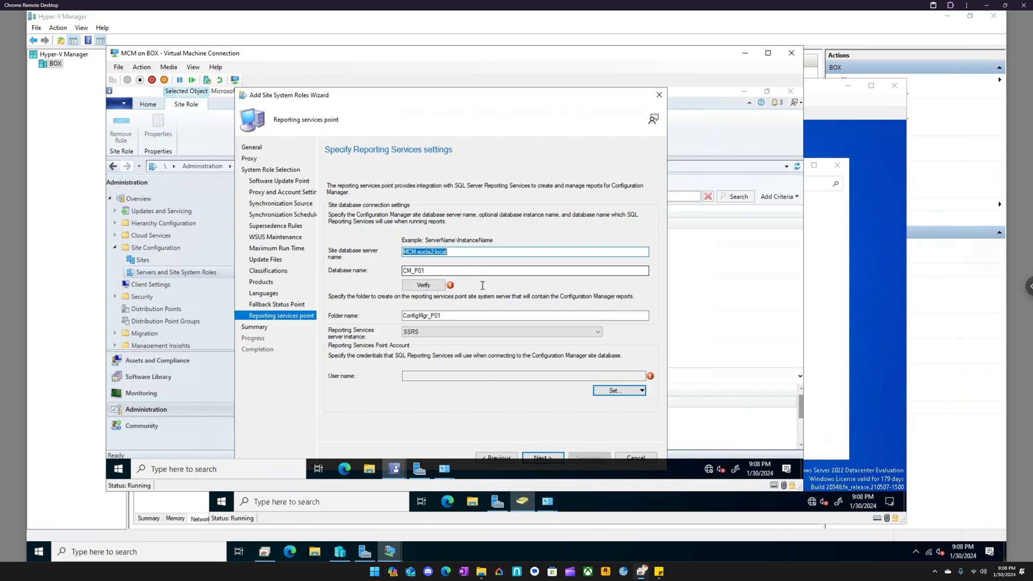
- Verify the reporting services connection to database CM_P01 on MCM.eucla2.local, keeping folder ConfigMgr_P01 and instance SSRS
left_click(431, 290)
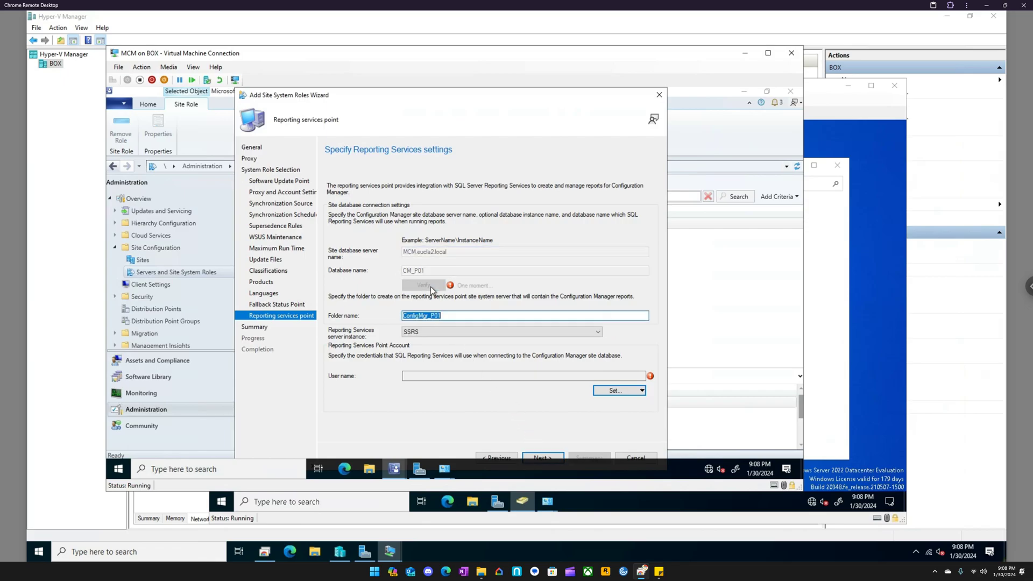
left_click(482, 317)
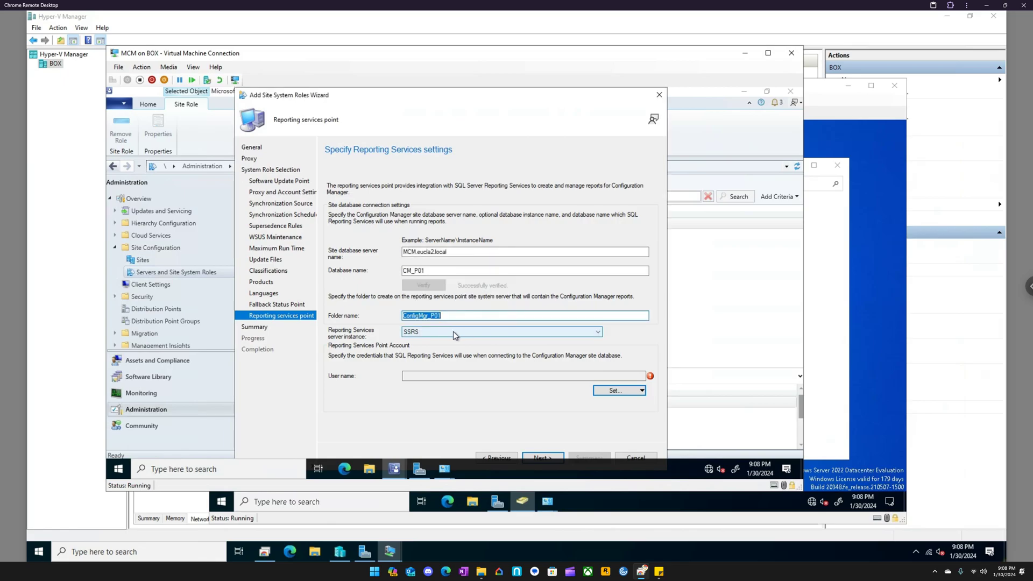
mouse_move(445, 468)
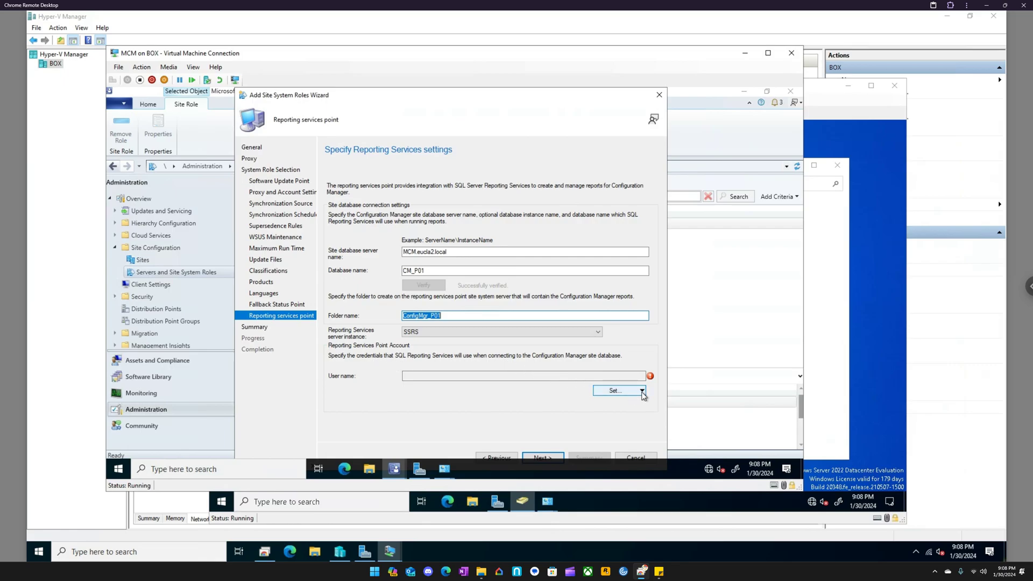
mouse_move(651, 380)
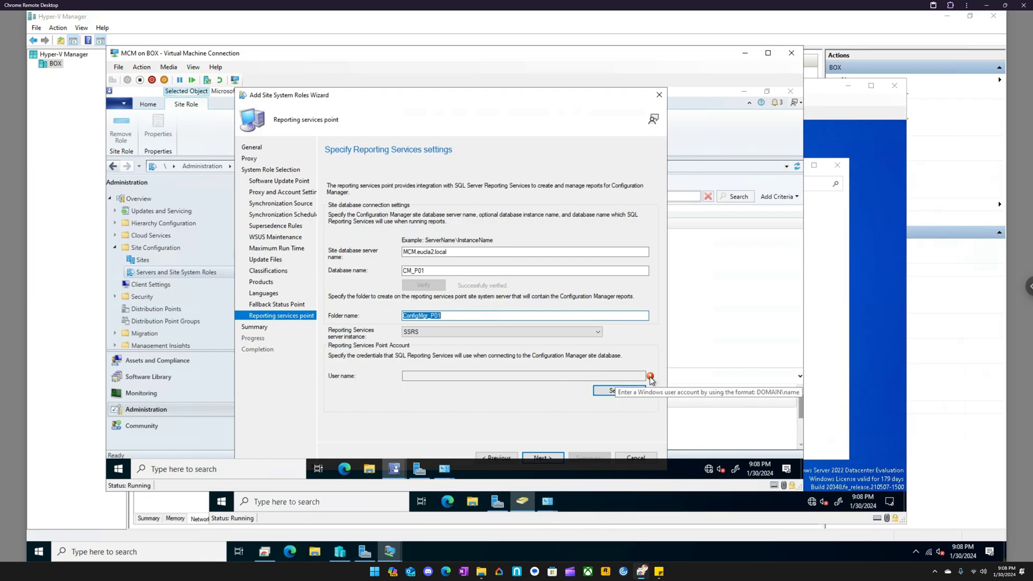
- Choose a new Windows account for the reporting services point, picking the domain user scv from eucla2.local
left_click(642, 391)
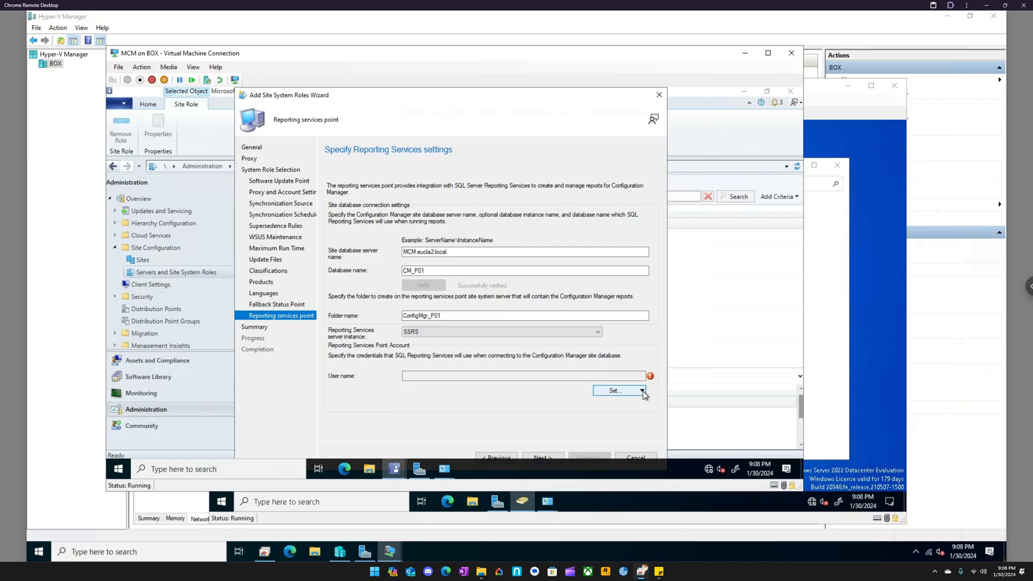
left_click(629, 414)
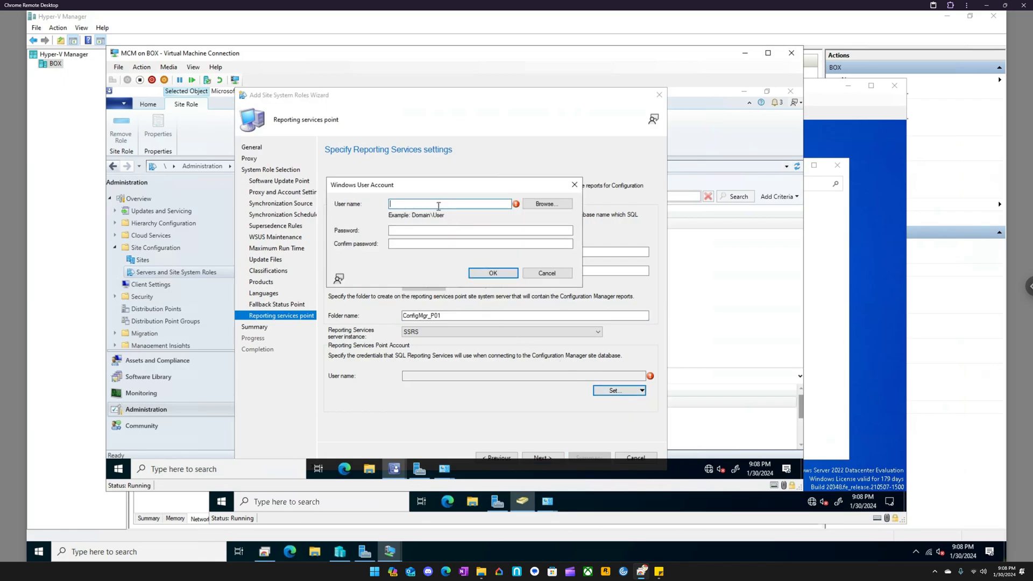
left_click(542, 205)
type("sc")
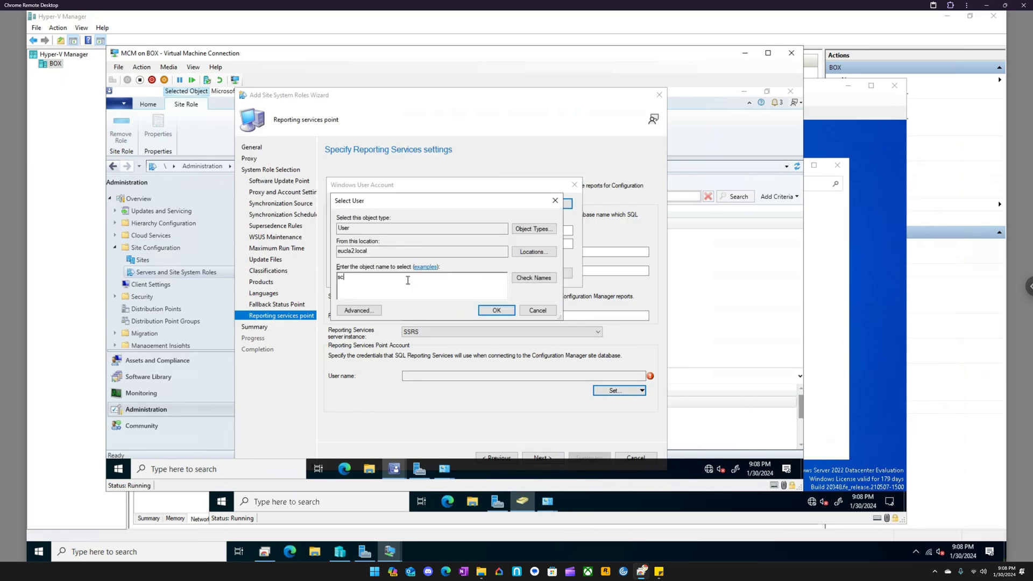
type("v")
left_click(534, 278)
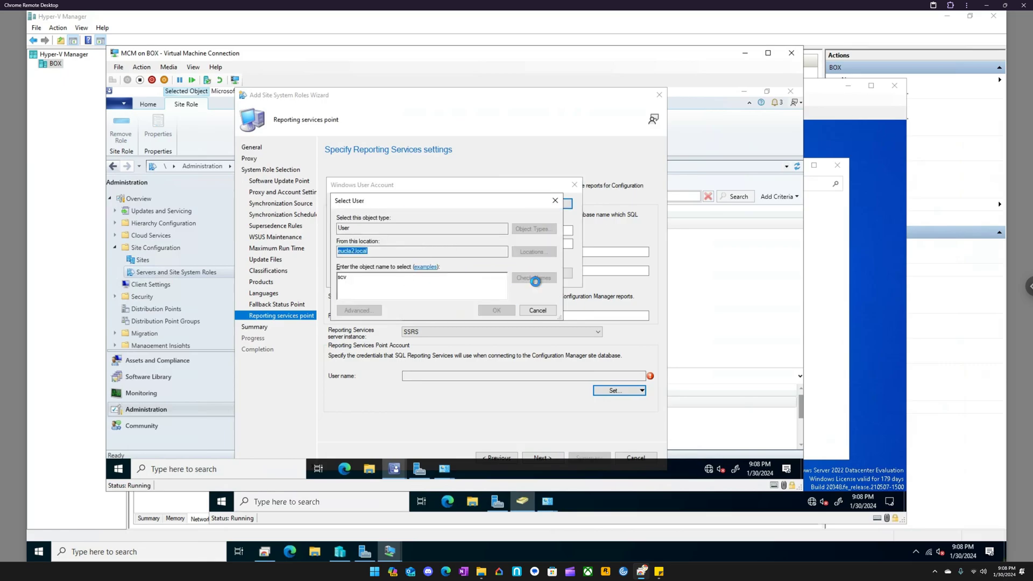
left_click(494, 312)
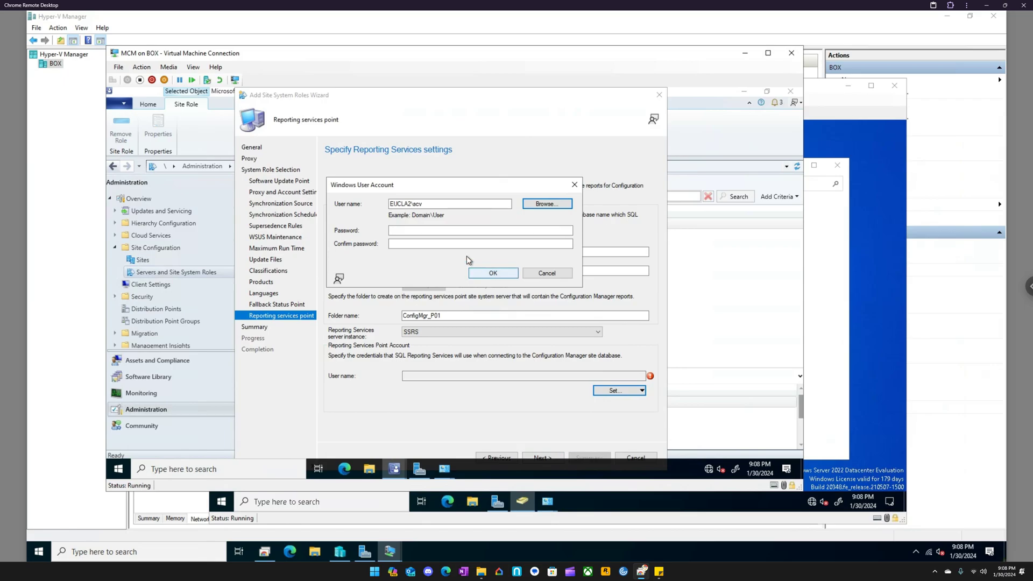
- Enter and confirm the reporting services account's password and accept the account
left_click(428, 231)
type("••••••")
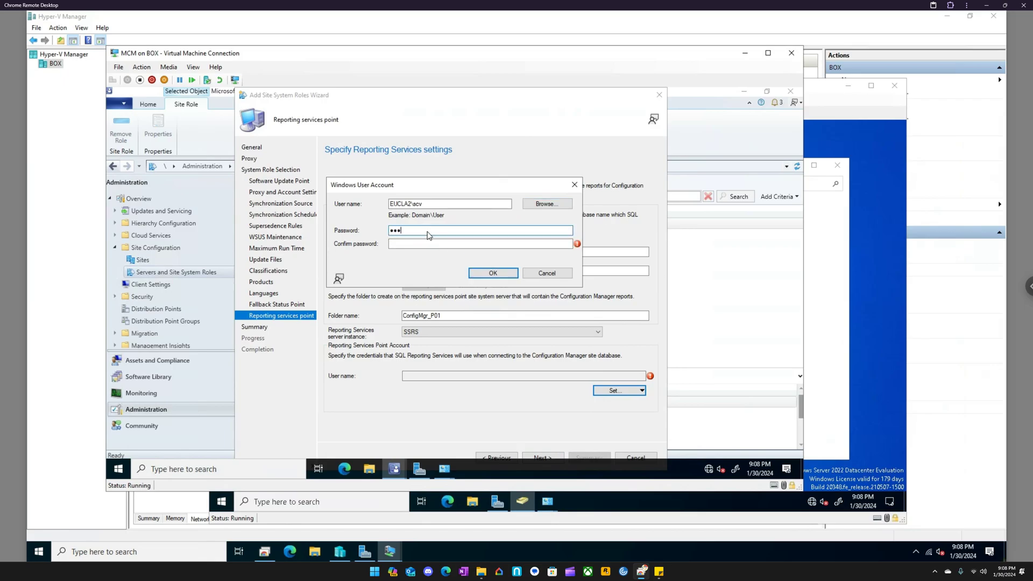
type("•••")
key("Tab")
type("••••••••••")
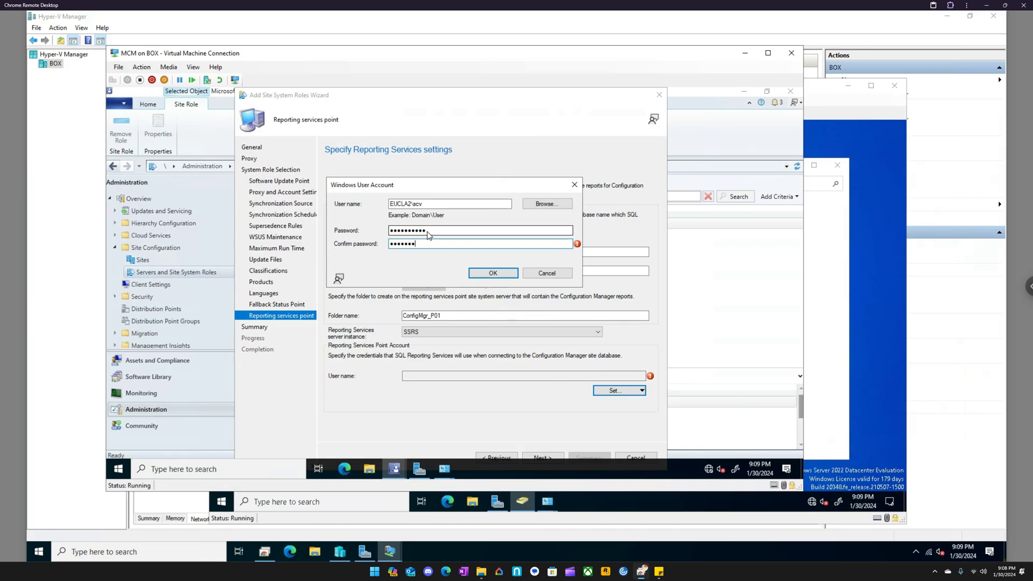
key("Return")
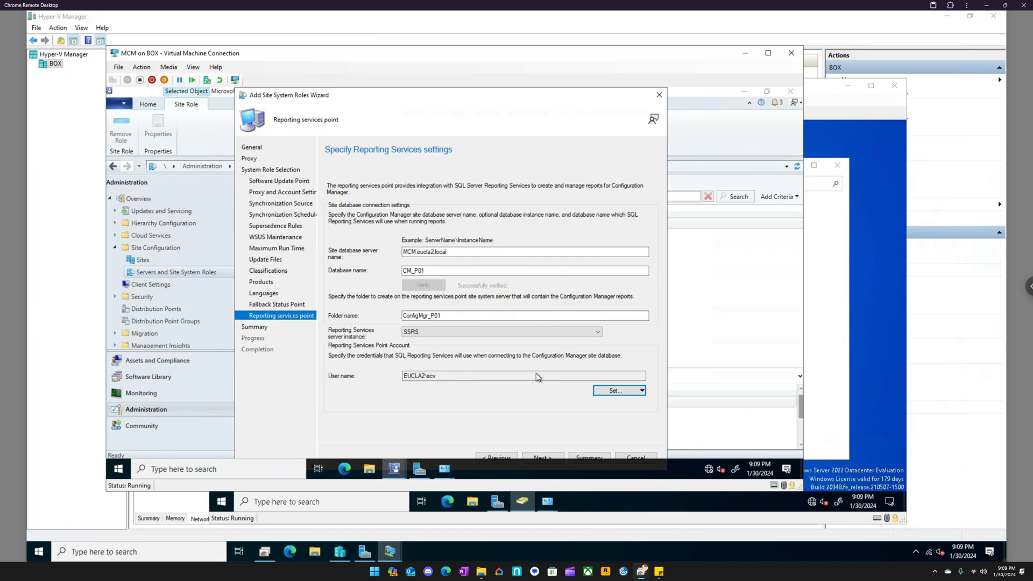
- Apply the summarized settings to add the fallback status, reporting services and software update point roles, and close the completed wizard
left_click(549, 457)
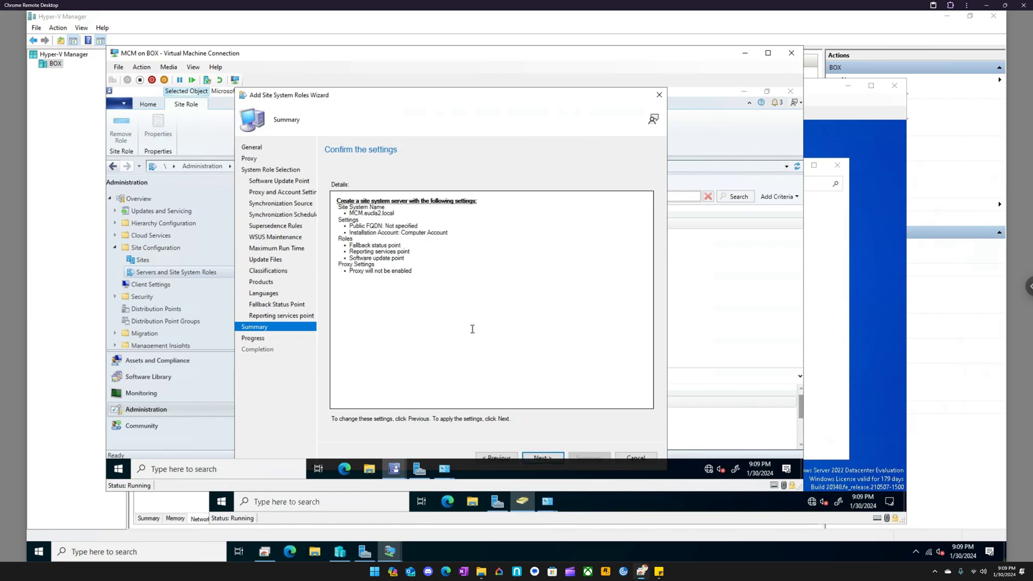
left_click(543, 457)
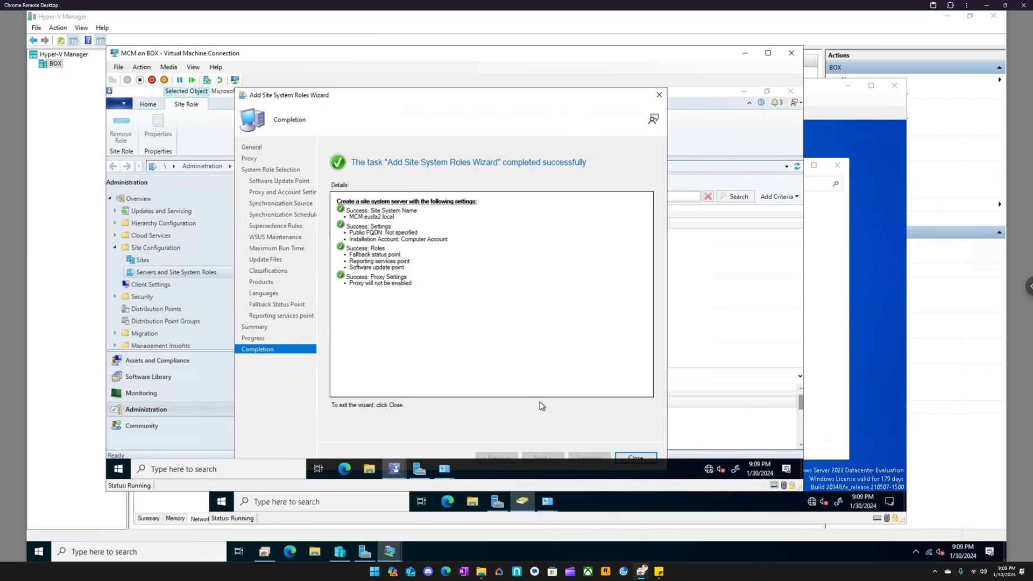
left_click(643, 457)
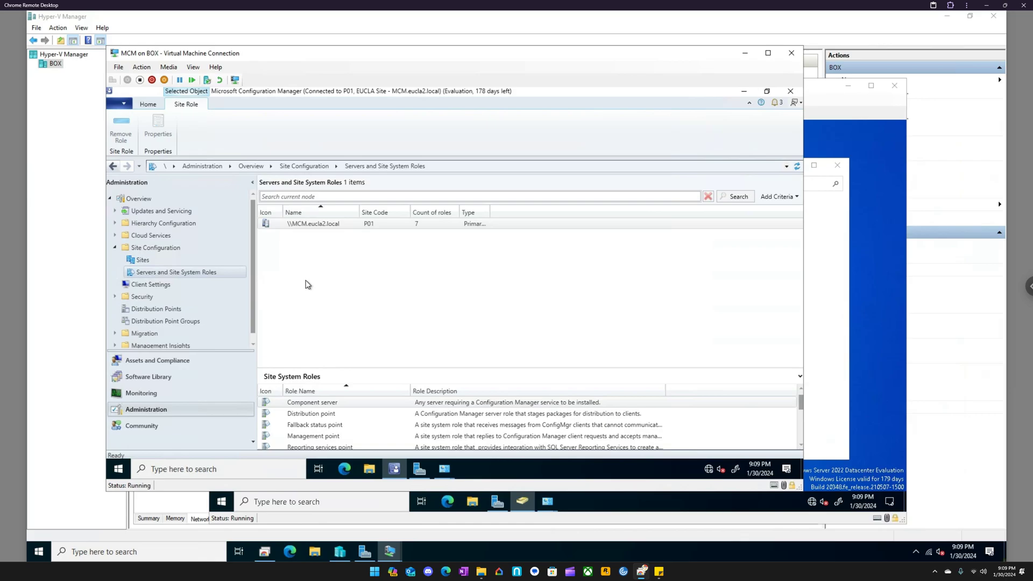
- Refresh the Servers and Site System Roles view to check the MCM server's roles, and return to the Sites list
left_click(147, 260)
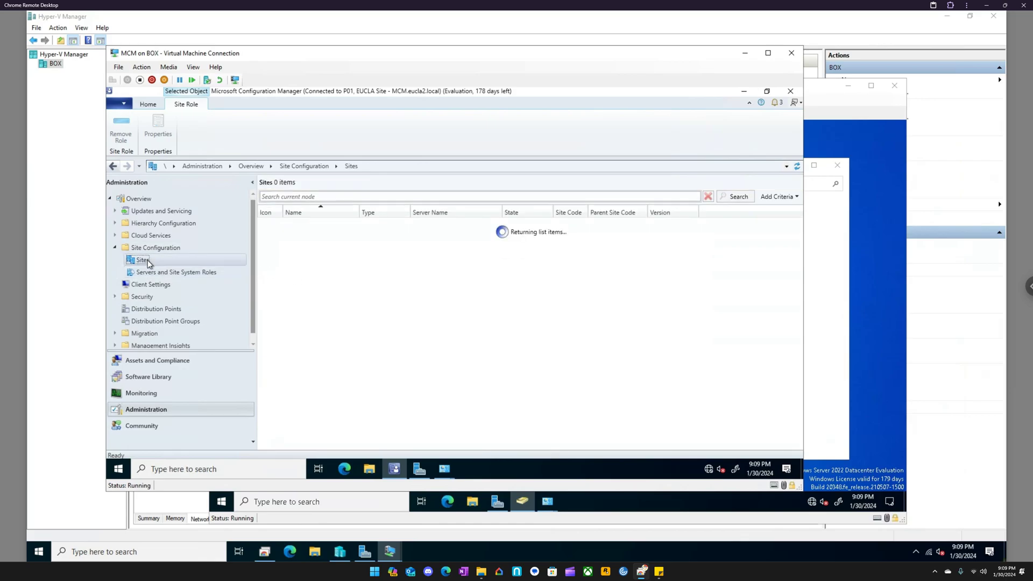
left_click(173, 274)
right_click(304, 225)
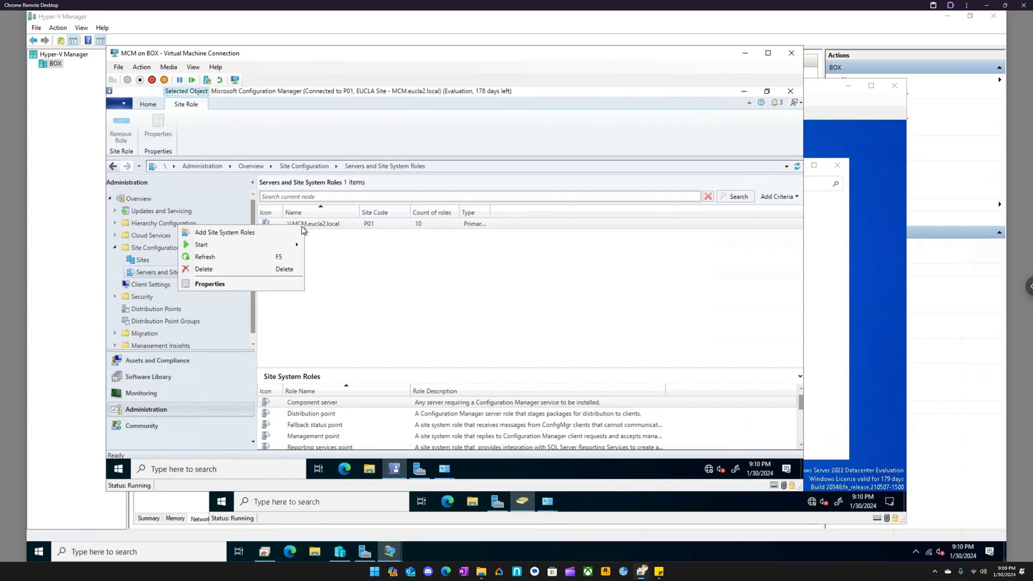
left_click(184, 256)
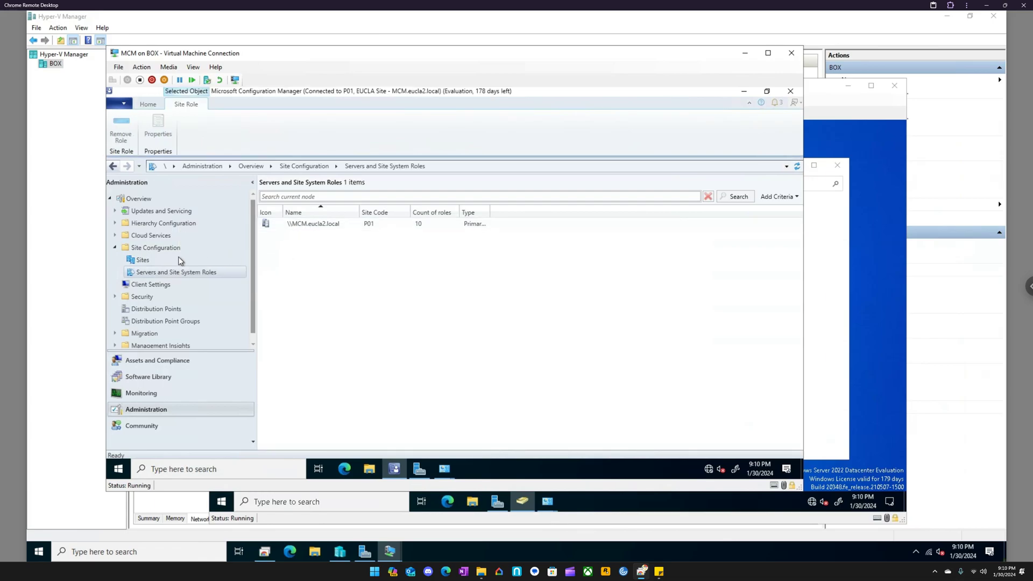
left_click(144, 260)
left_click(306, 225)
right_click(307, 225)
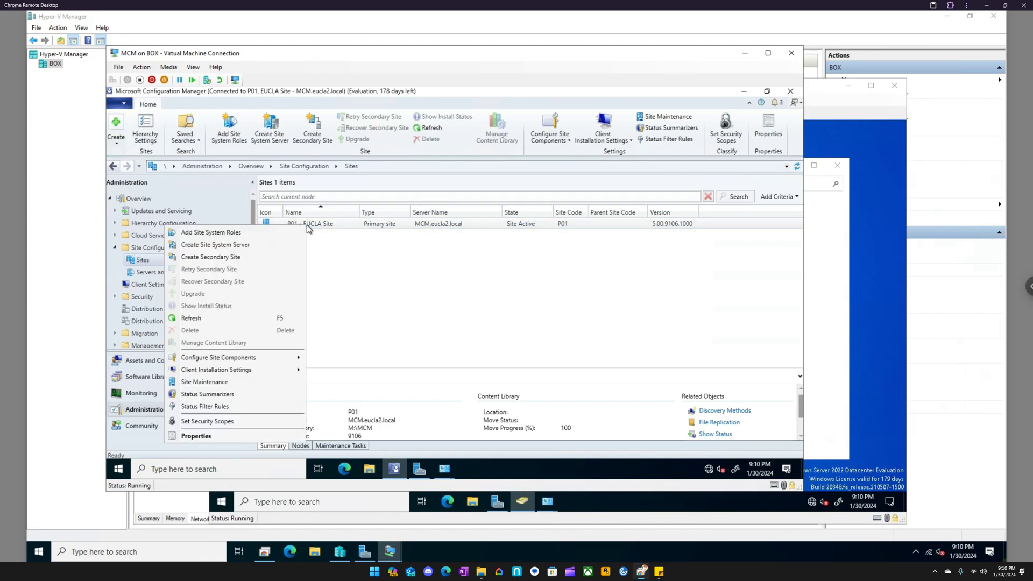
left_click(240, 234)
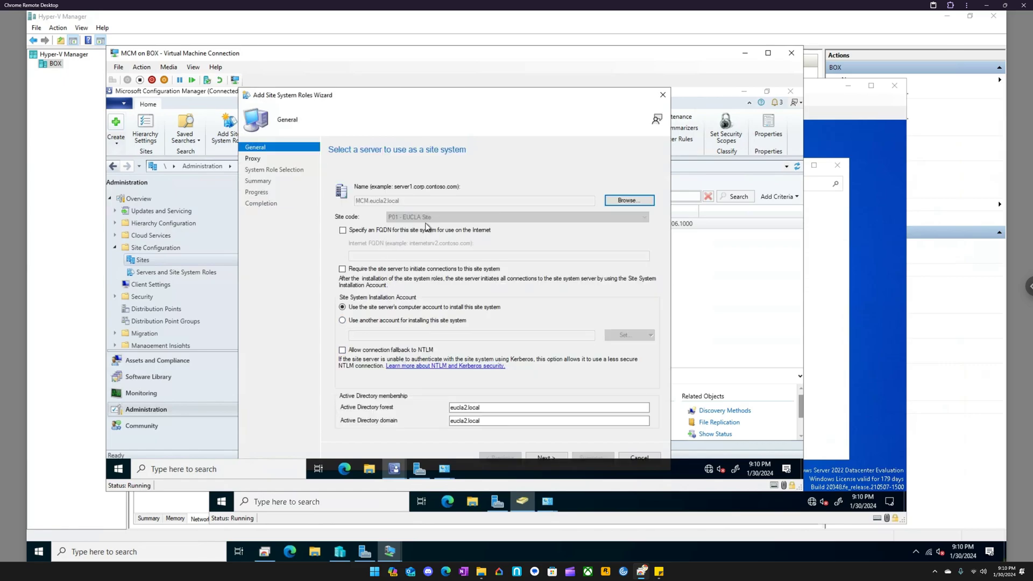
left_click(662, 96)
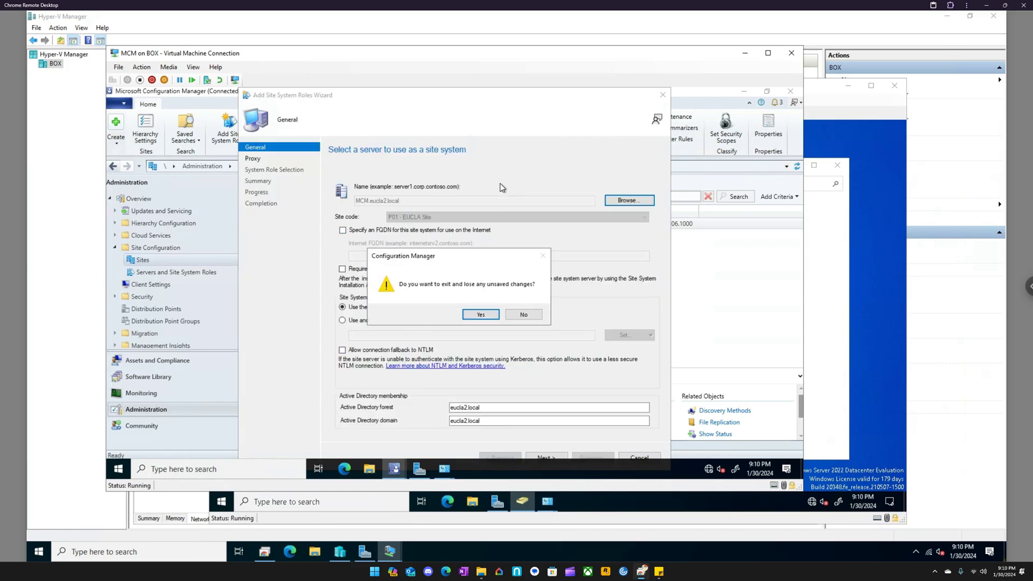
left_click(482, 318)
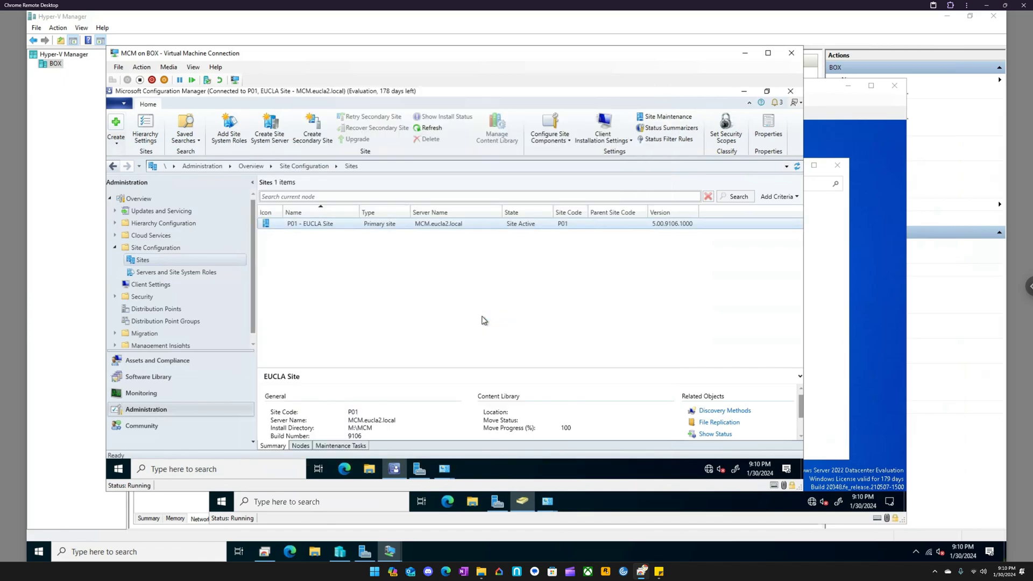
- Add a new client push installation account for the P01 - EUCLA Site, picking the domain user svc from eucla2.local
right_click(321, 222)
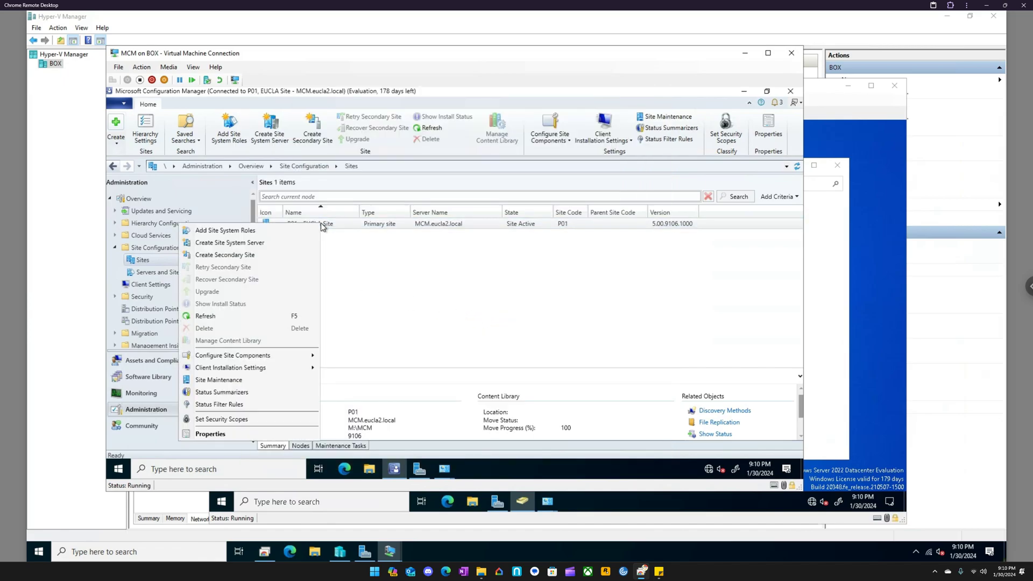
mouse_move(286, 356)
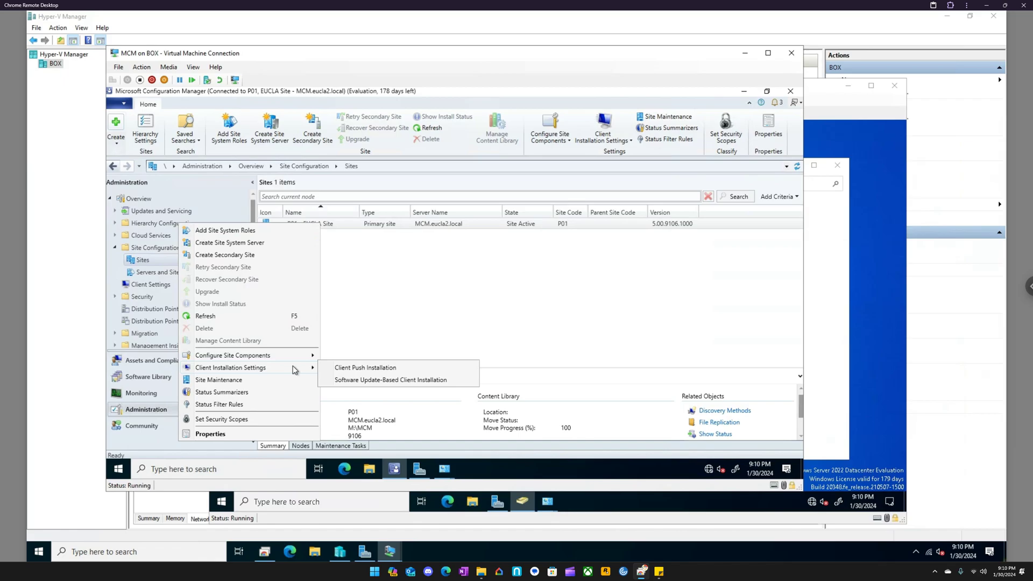
left_click(350, 368)
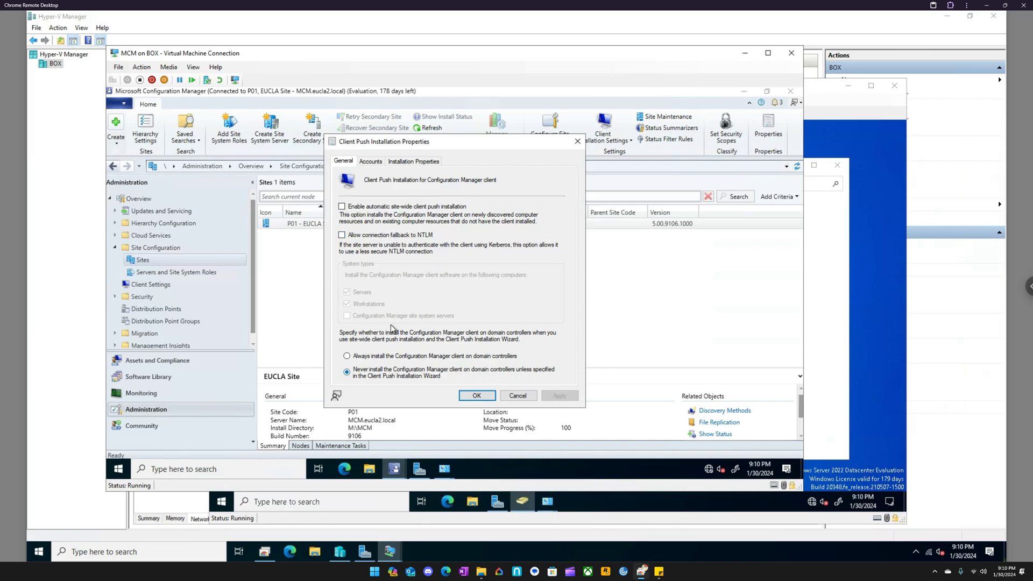
left_click(376, 163)
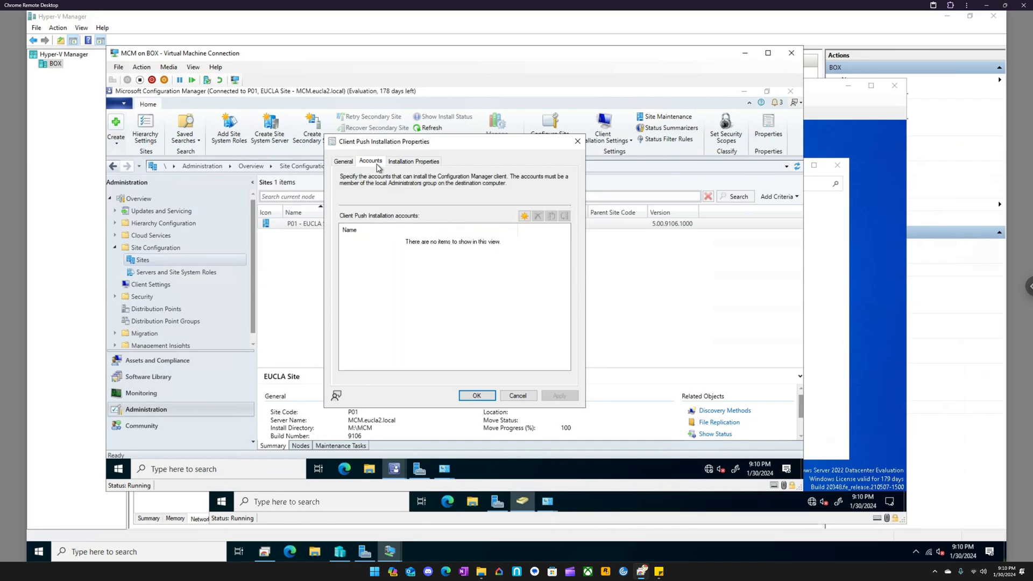
left_click(524, 216)
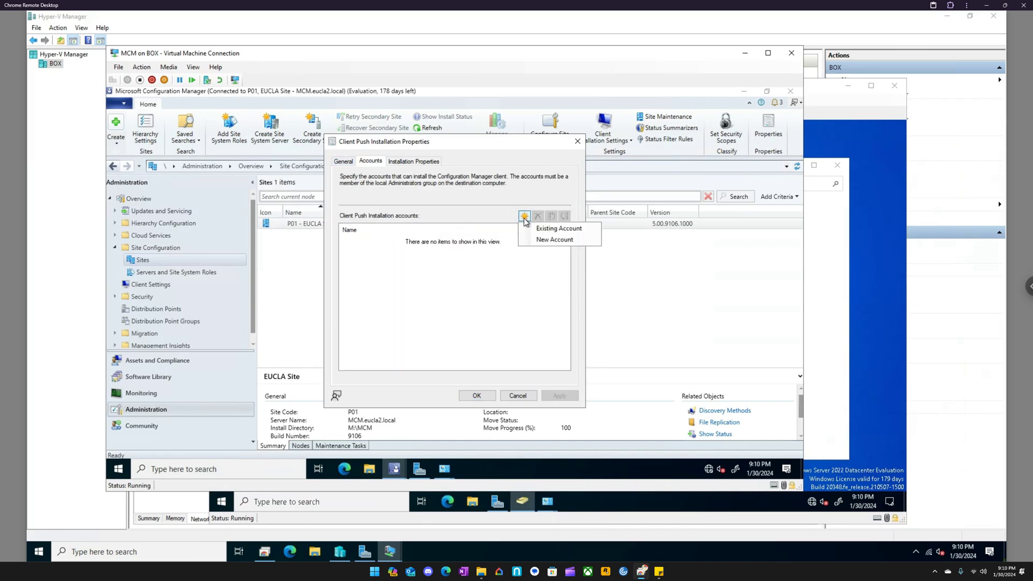
left_click(545, 240)
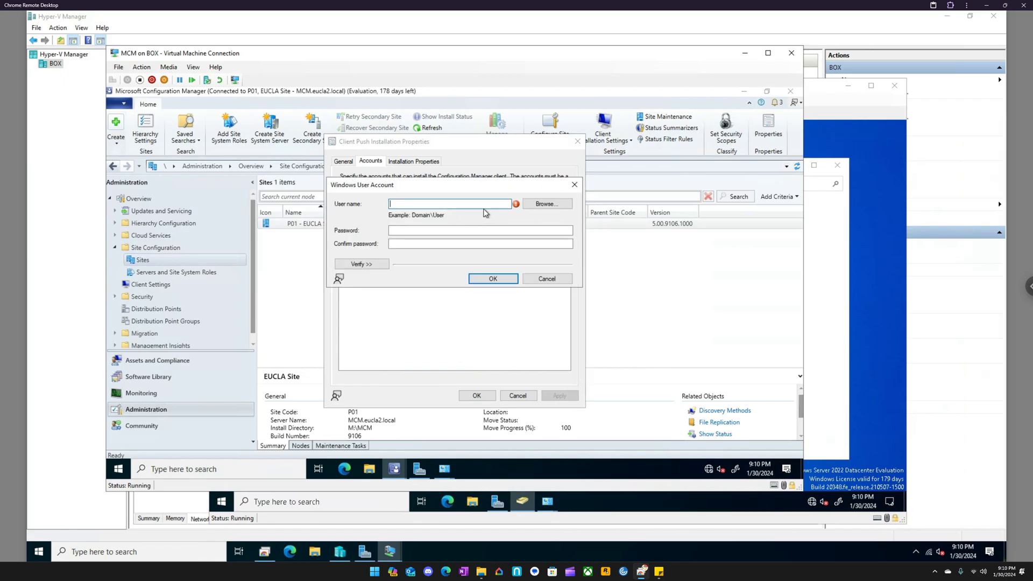
left_click(544, 203)
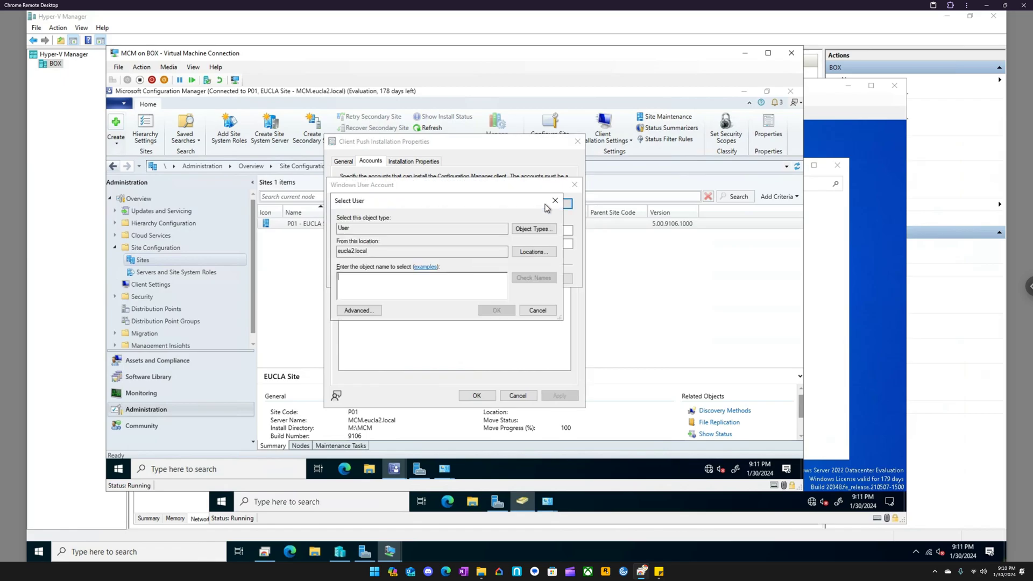
type("scv")
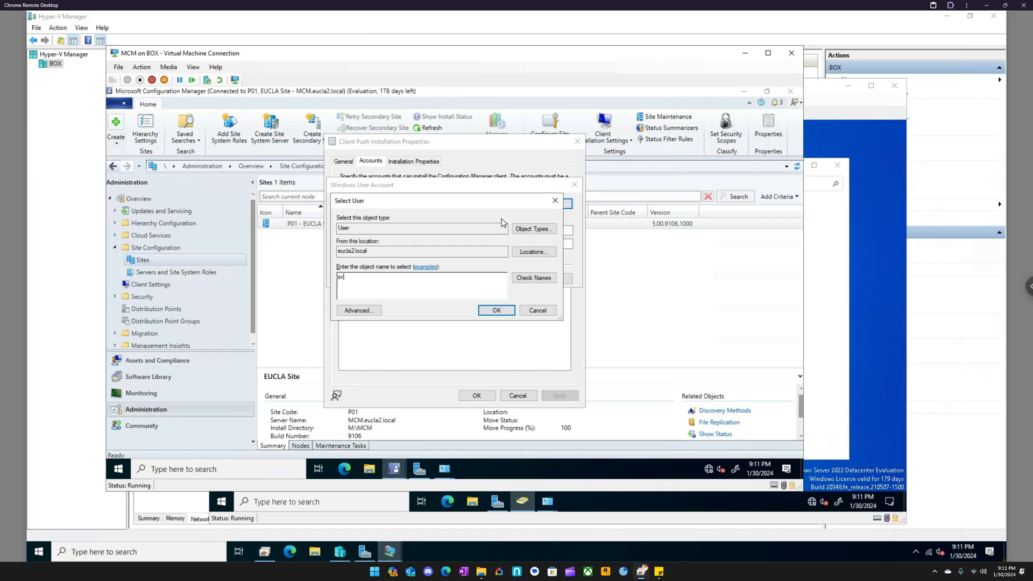
key("Return")
- Enter and confirm the client push installation account's password and accept the account
left_click(469, 230)
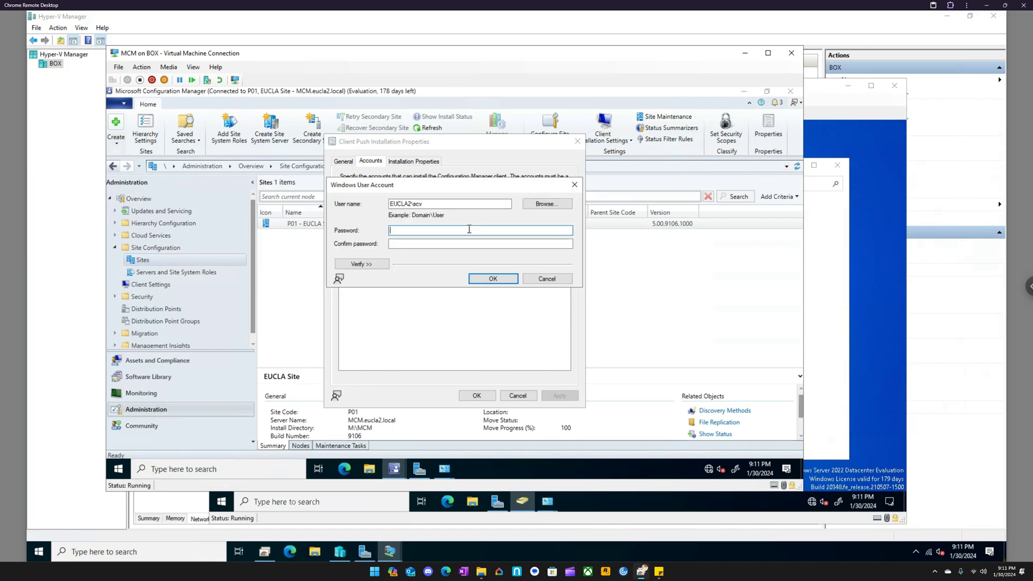
type("**********")
key("Tab")
type("*********")
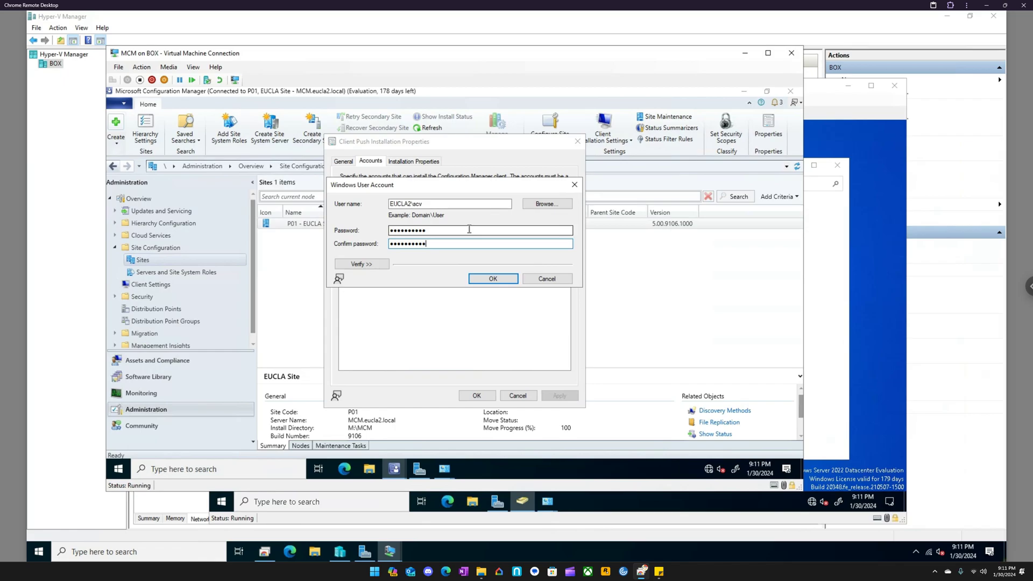
left_click(493, 279)
- Check the client push installation properties, then apply and close the client push settings
left_click(417, 162)
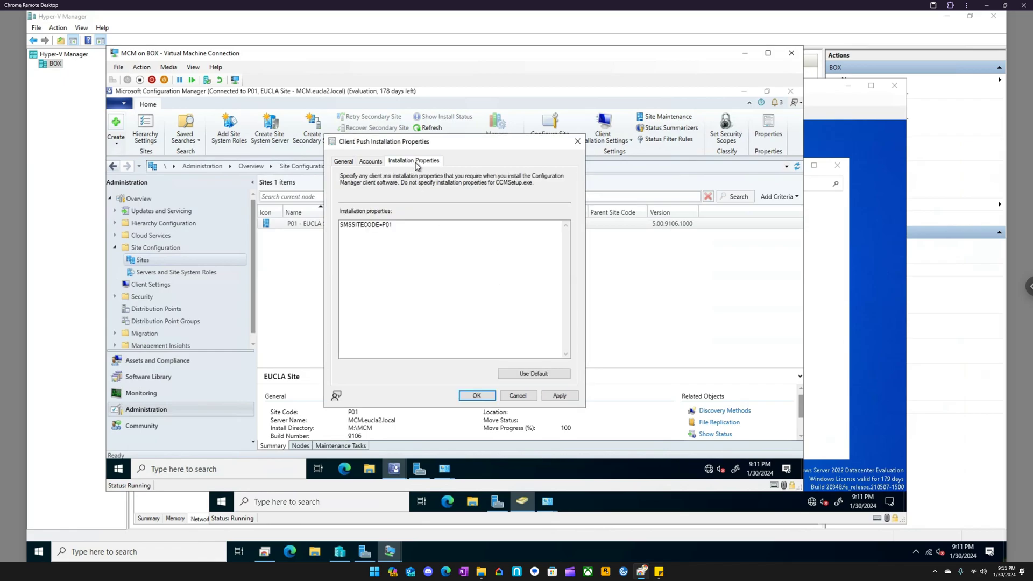
left_click(559, 397)
left_click(484, 398)
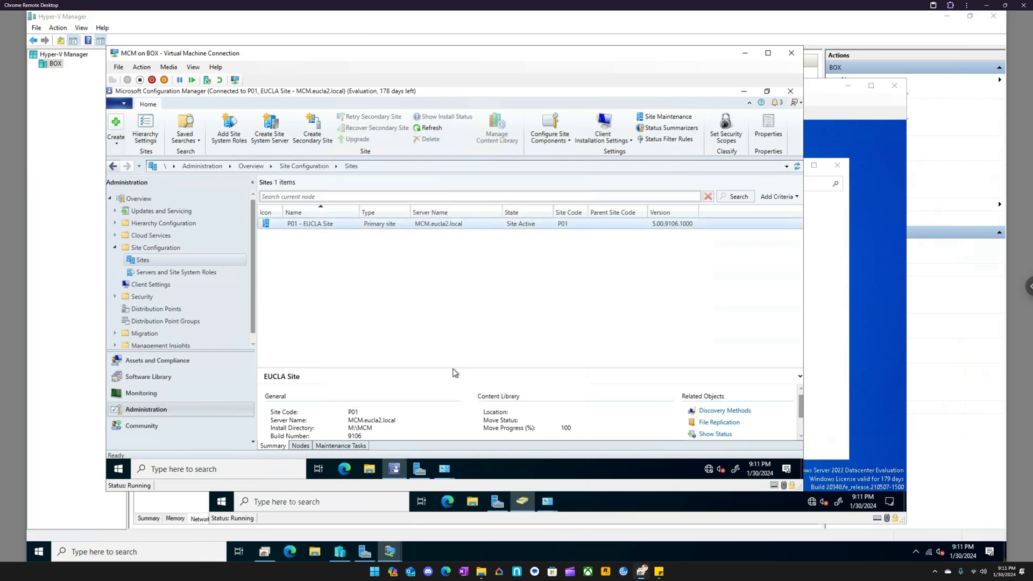
- In the P01 site's Software Distribution component, set the network access account option to specify the account that accesses network locations
right_click(304, 224)
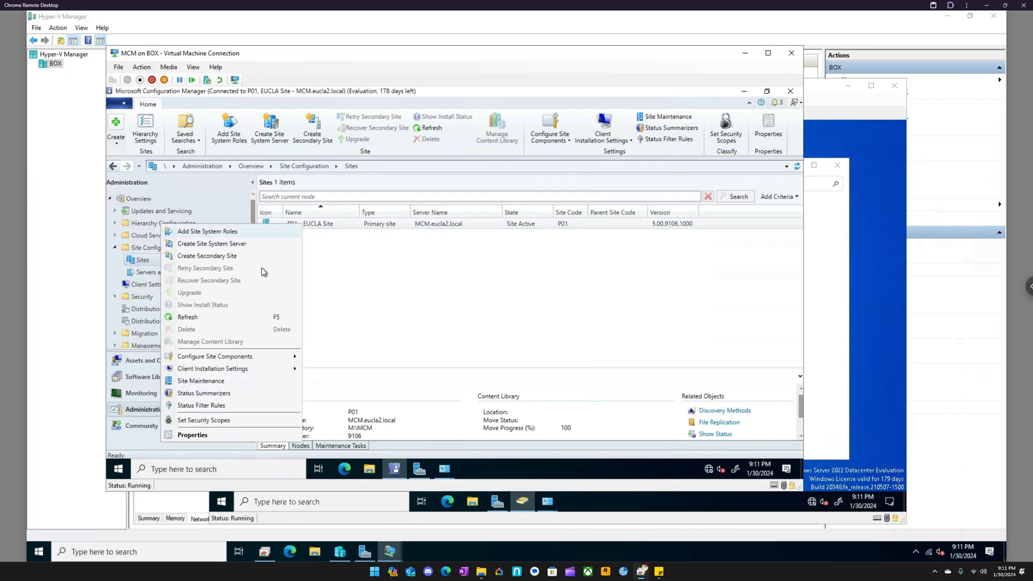
mouse_move(267, 359)
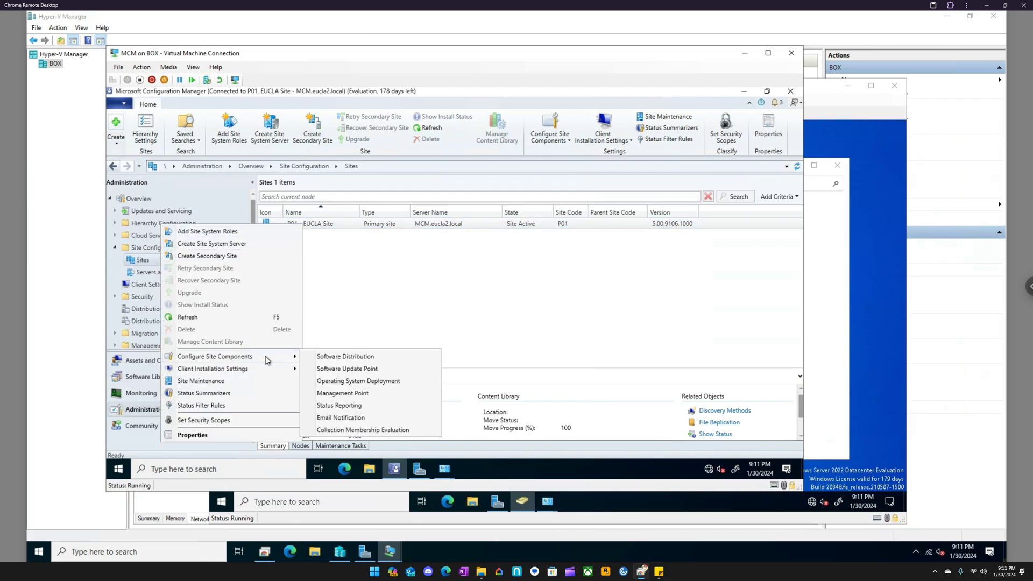
left_click(351, 356)
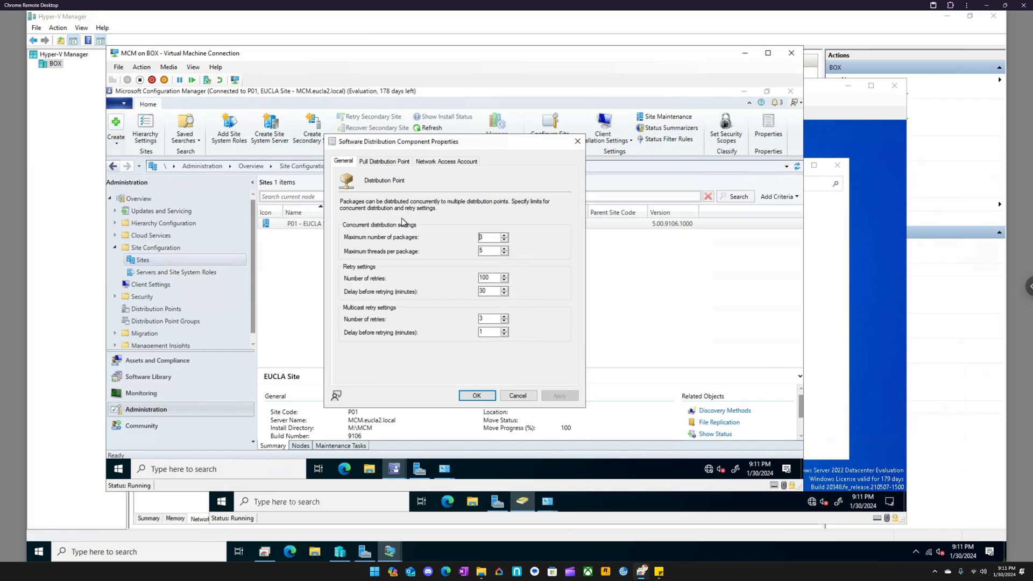
left_click(388, 162)
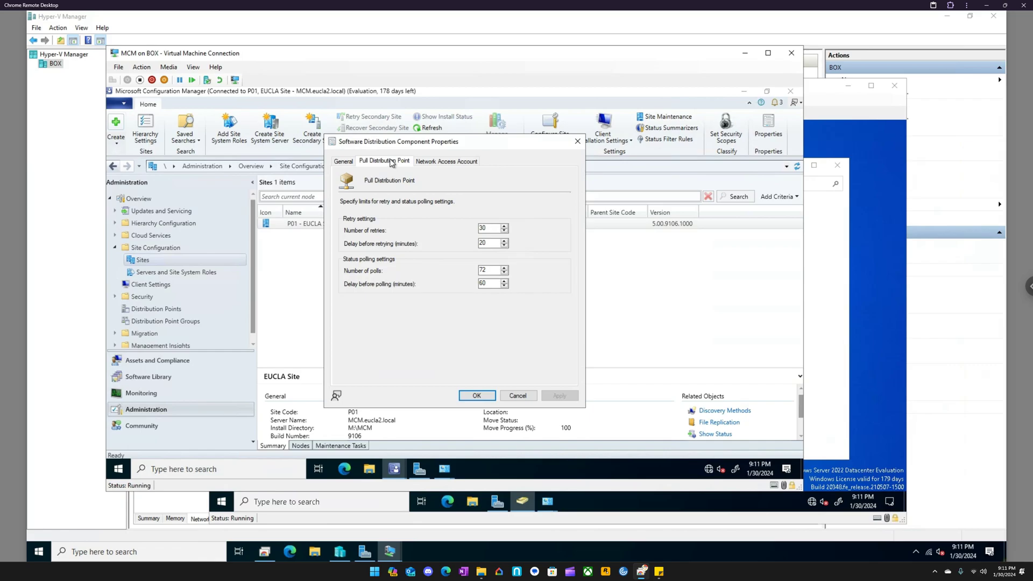
left_click(439, 163)
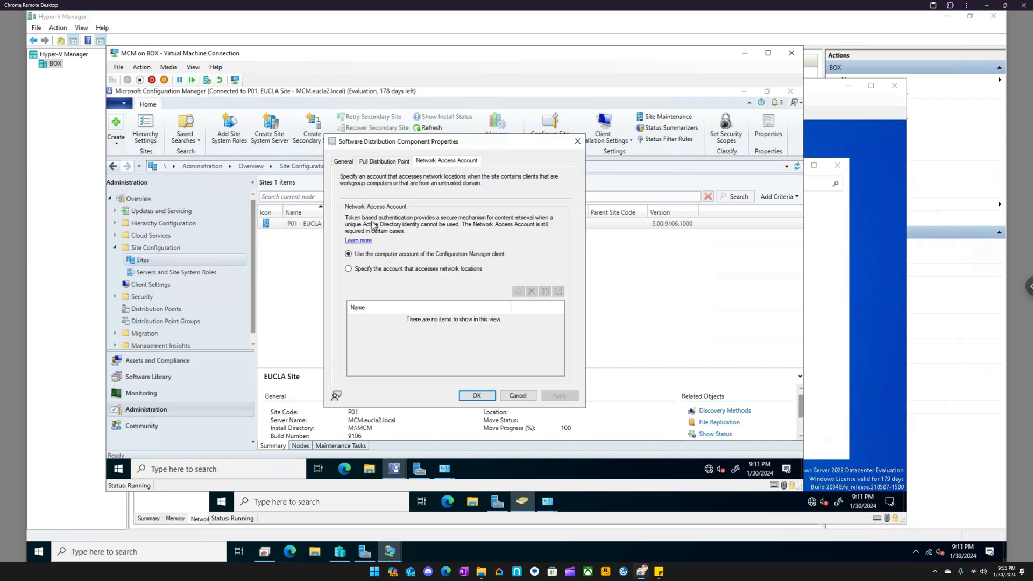
left_click(429, 270)
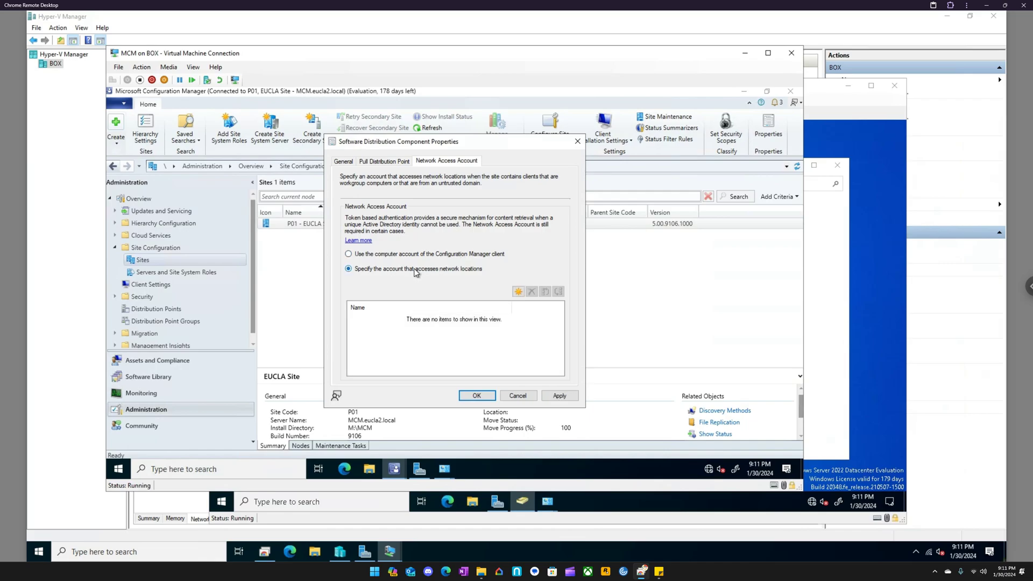
- Choose a new Windows account as the network access account, picking the domain user svc from eucla2.local
left_click(518, 292)
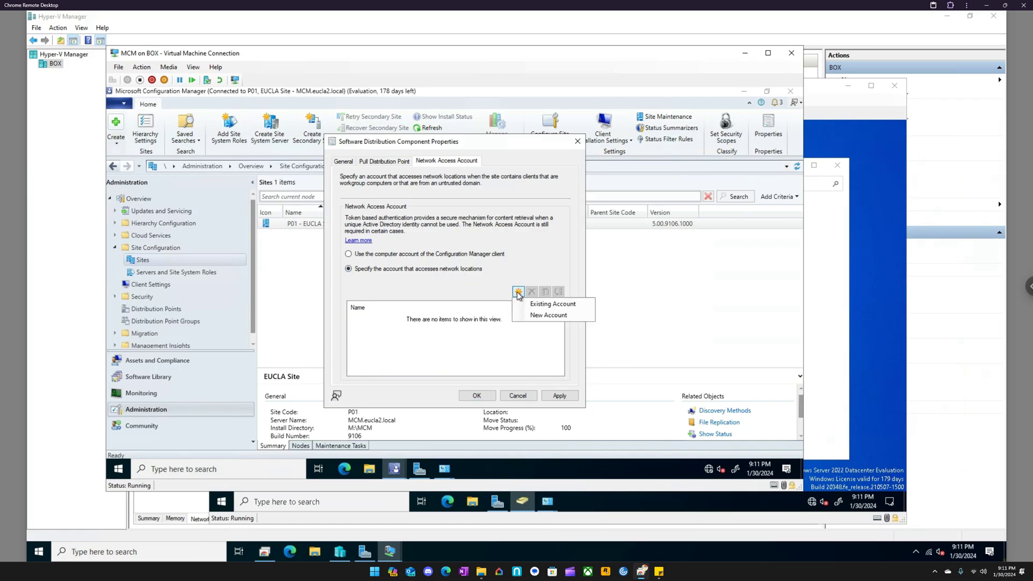
left_click(548, 315)
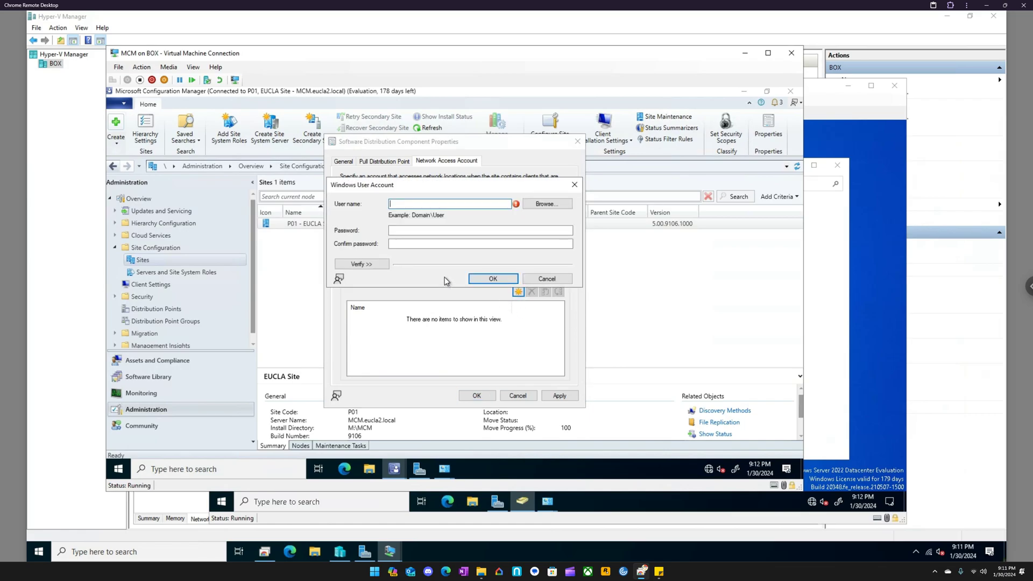
left_click(543, 204)
type("svc")
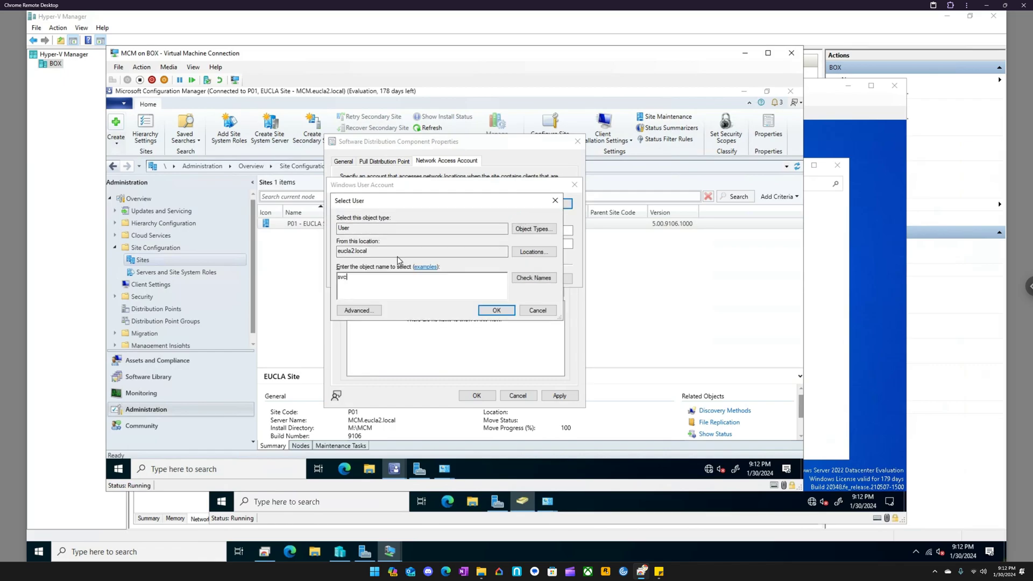
key("Return")
- Enter and confirm the network access account's password, accept the account and apply the software distribution settings
left_click(407, 230)
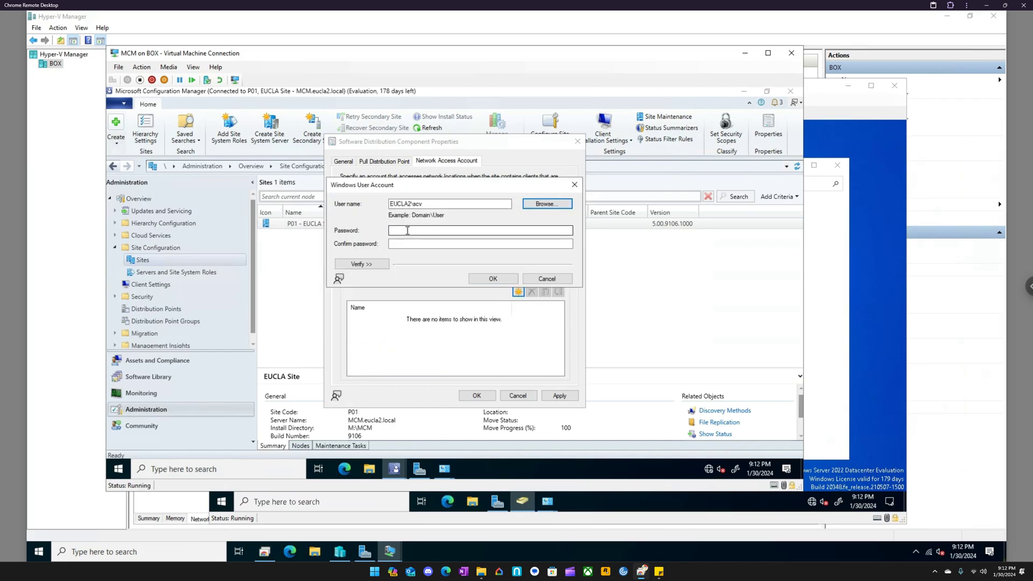
type("*********")
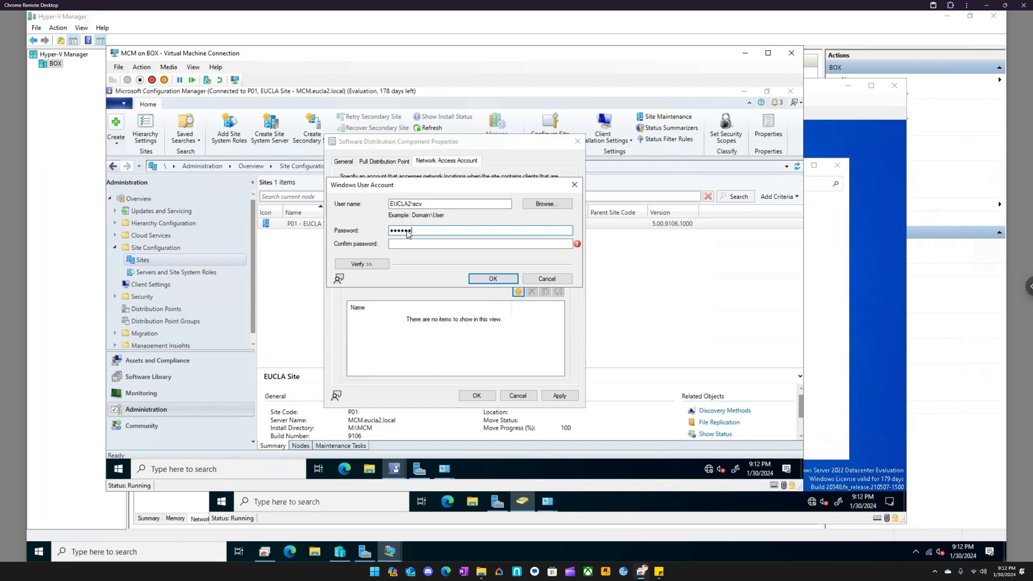
type("**")
key("Tab")
type("*******")
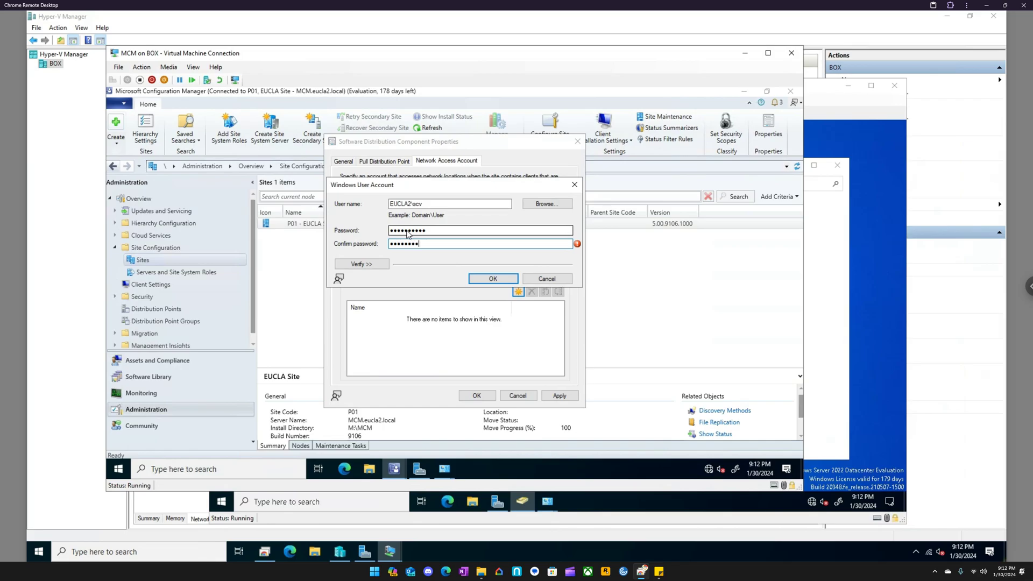
type("*")
key("Return")
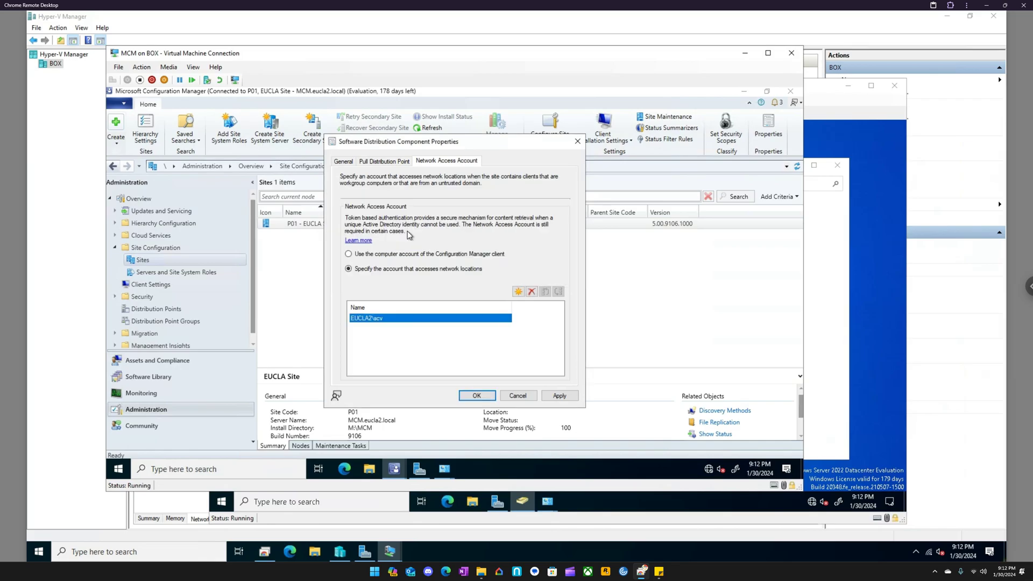
left_click(559, 396)
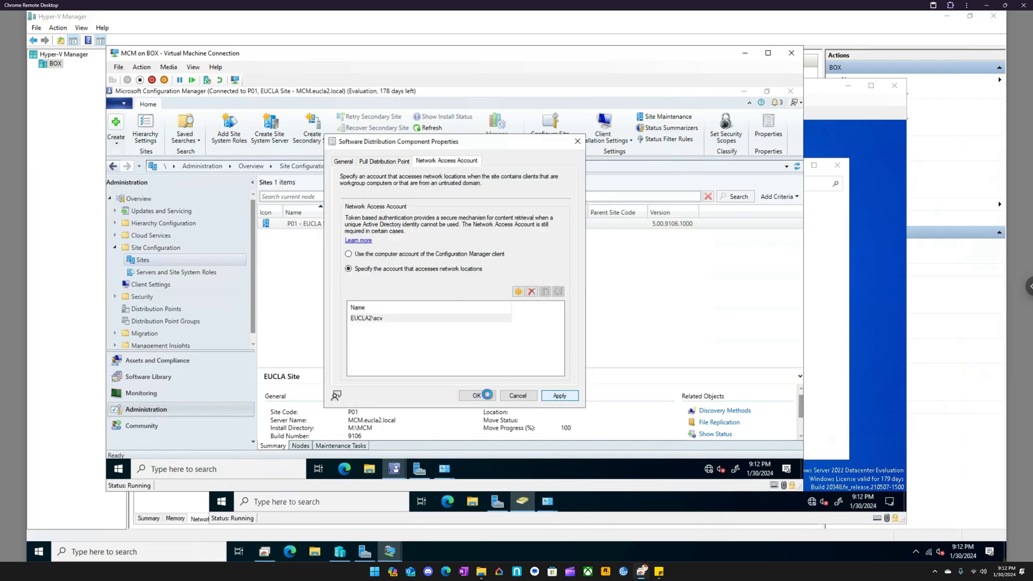
left_click(484, 397)
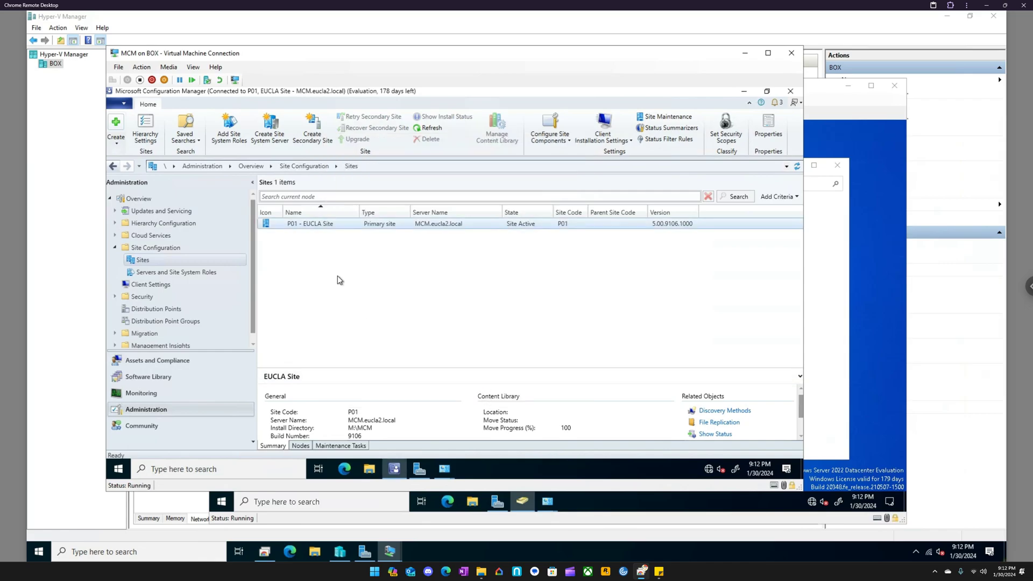
- Review the P01 site's Management Point component properties, including the advanced options, and close them without changes
right_click(304, 230)
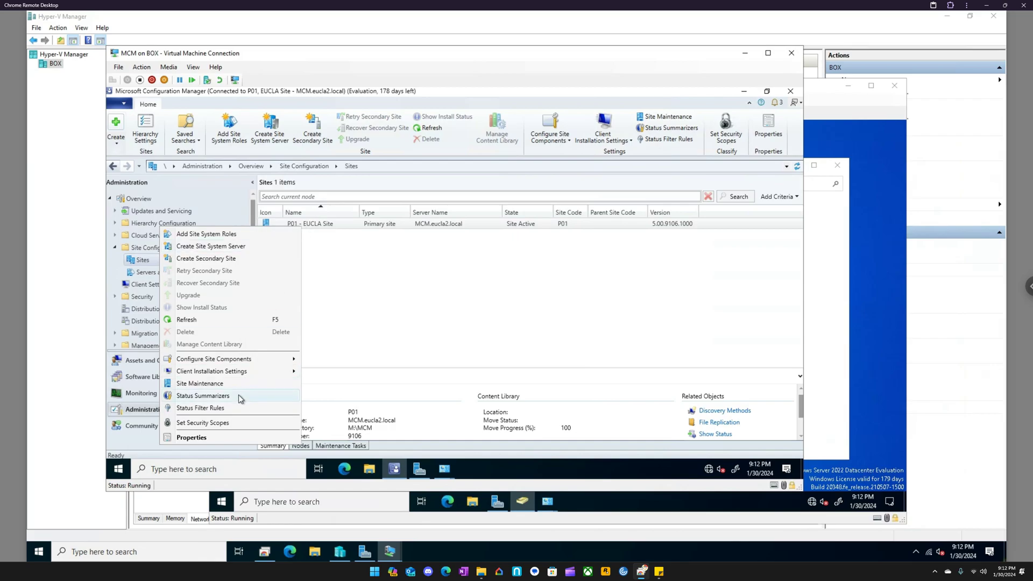
mouse_move(235, 362)
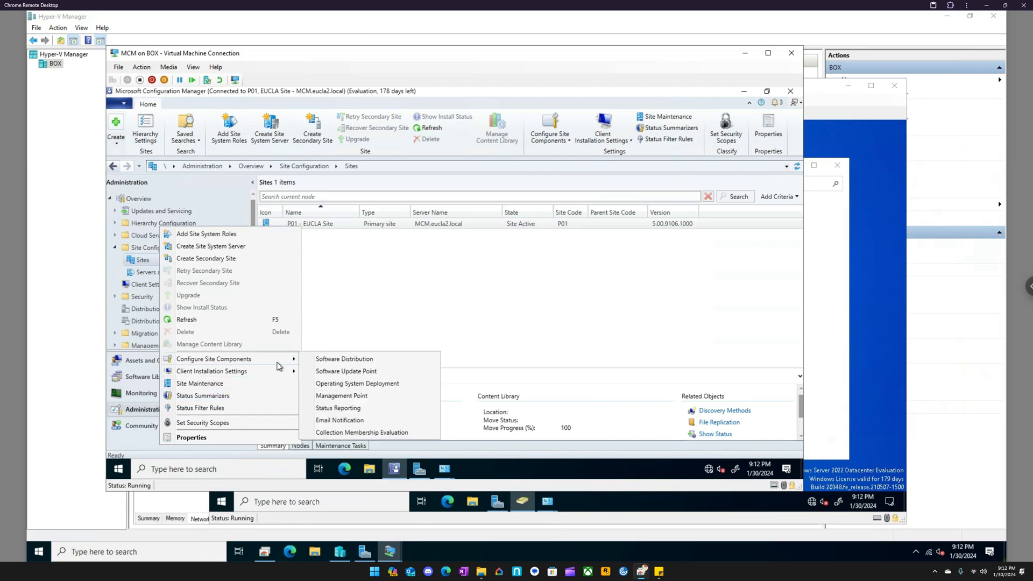
left_click(363, 397)
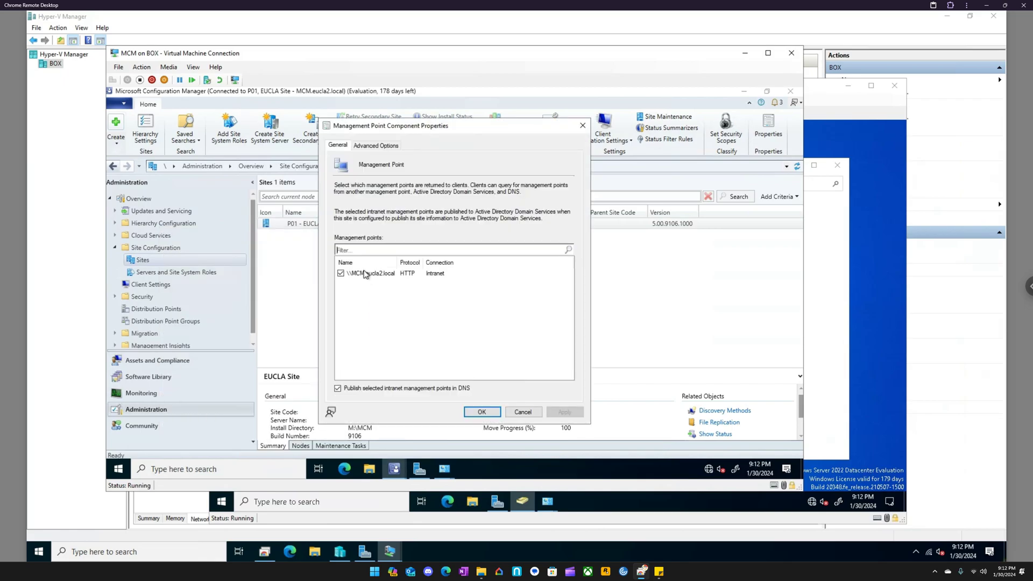
left_click(378, 146)
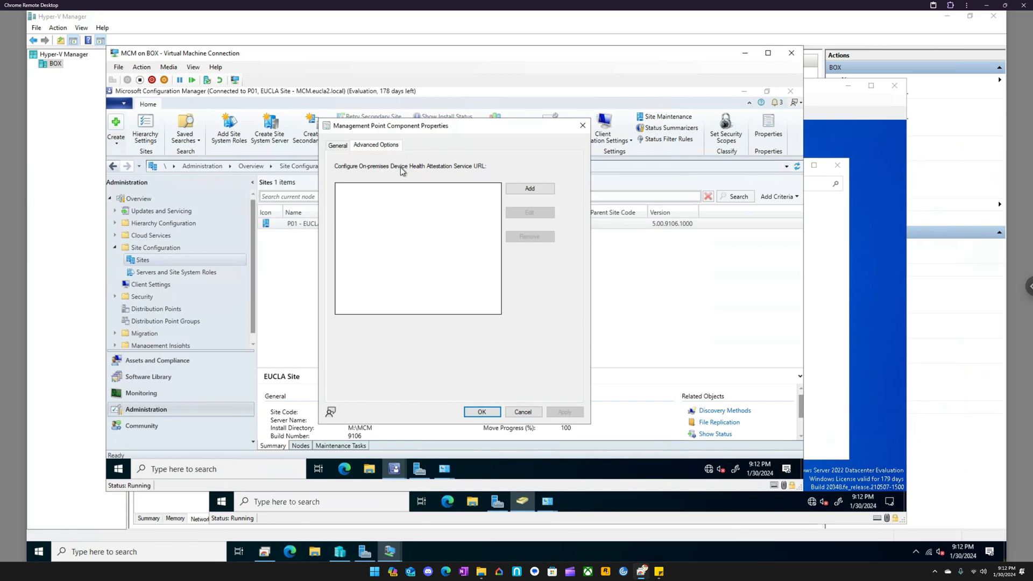
left_click(582, 125)
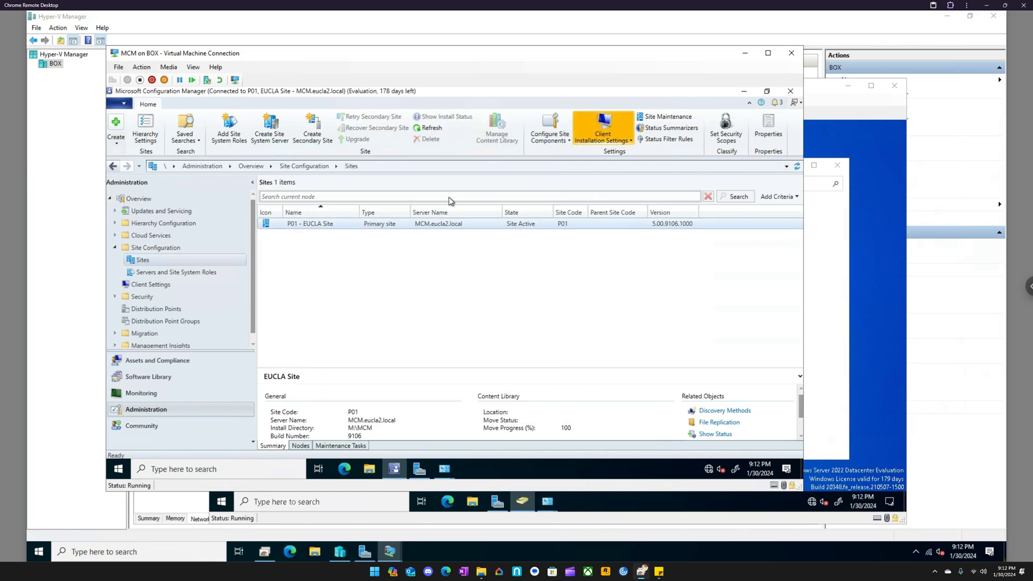
- Expand Hierarchy Configuration and view the discovery methods and the boundaries list
left_click(116, 222)
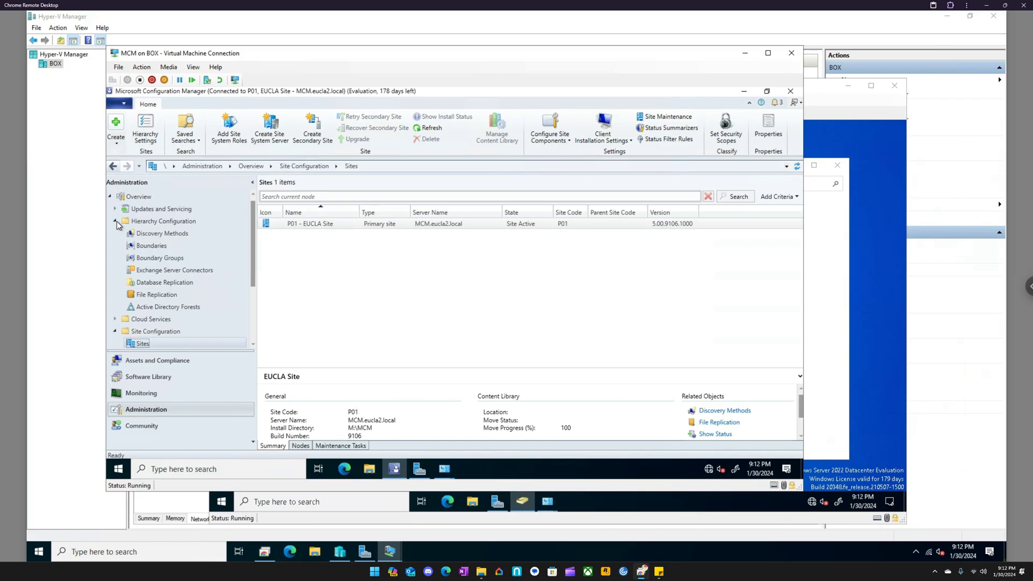
left_click(158, 235)
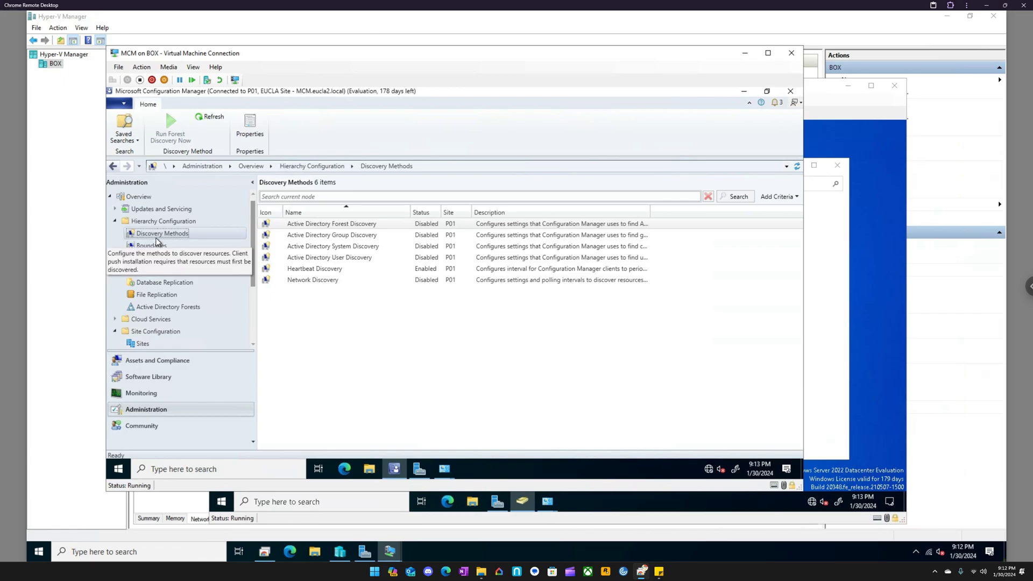
left_click(157, 246)
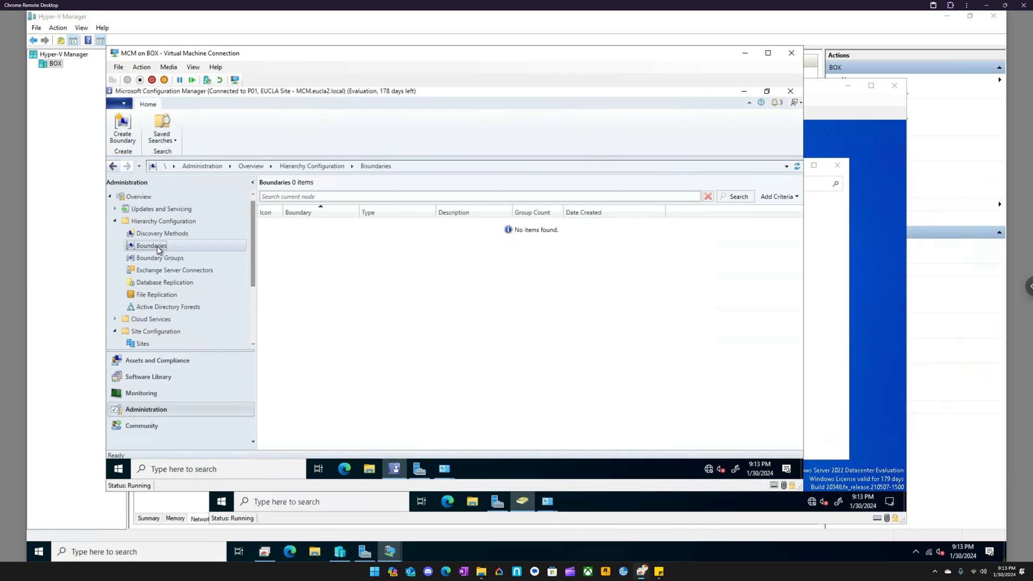
- Start a new boundary of type IP address range with the description IP Range
right_click(296, 238)
left_click(265, 245)
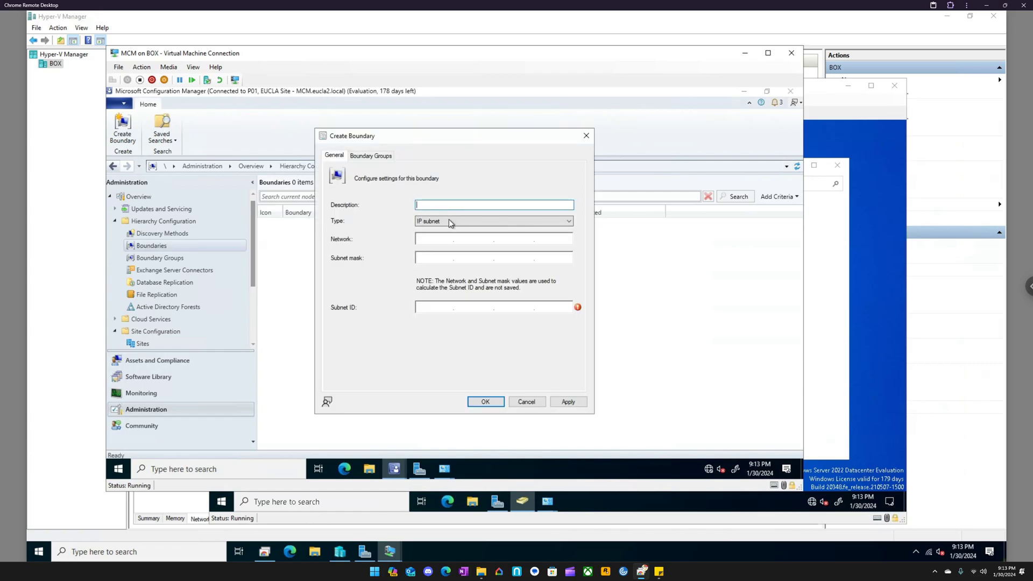
left_click(450, 220)
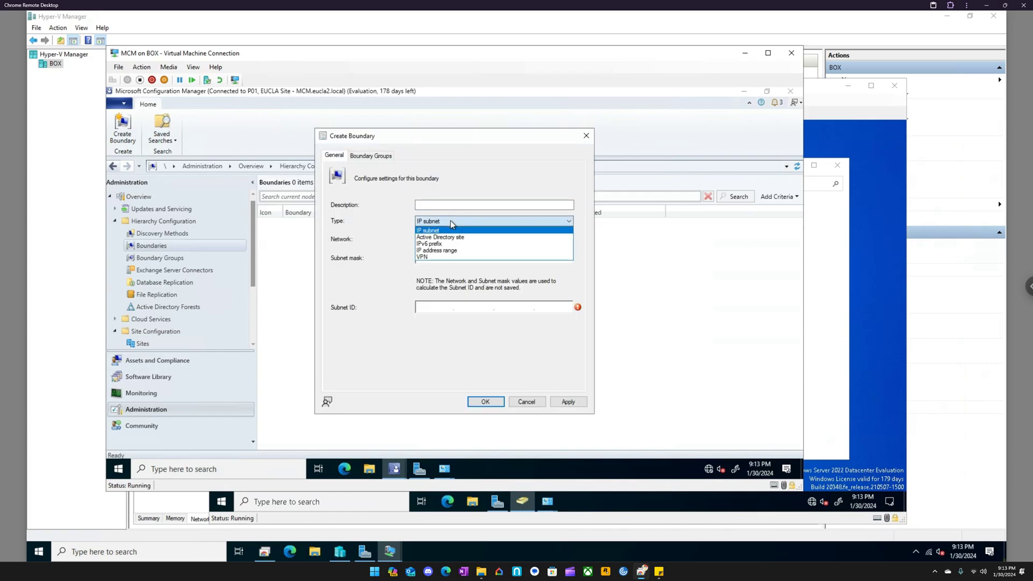
left_click(452, 251)
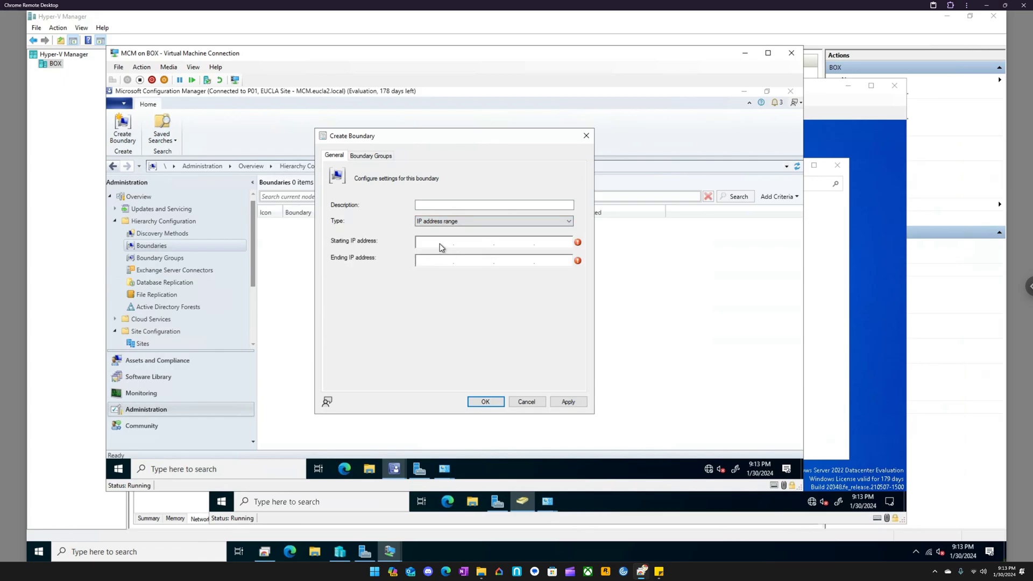
left_click(424, 204)
type("IP Range")
- Set the boundary's starting address to 192.168.1.1 and ending address to 192.168.1.255, and create it
left_click(429, 245)
type("192.168.1.1")
left_click(432, 263)
type("192.168.1.255")
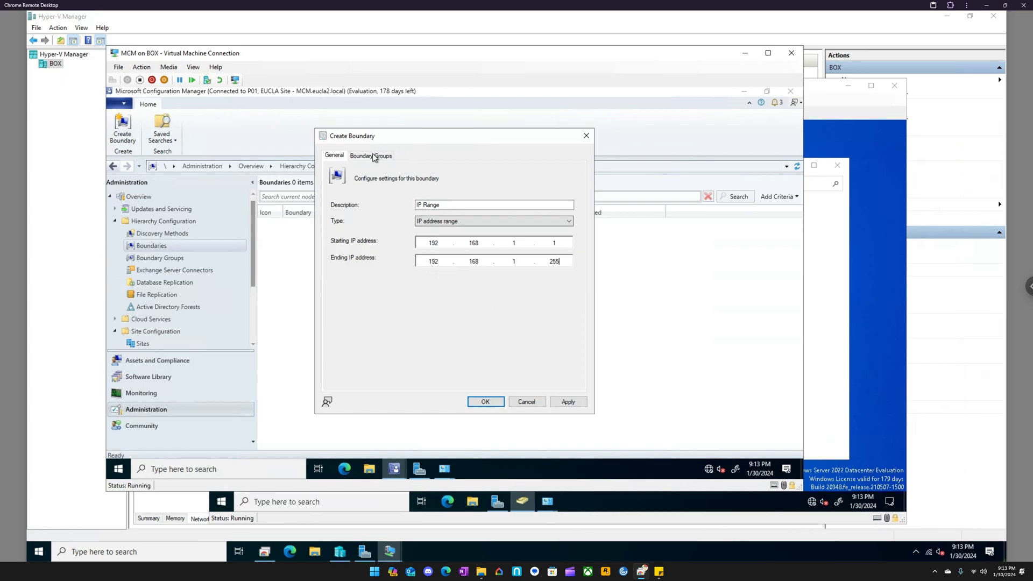
left_click(575, 403)
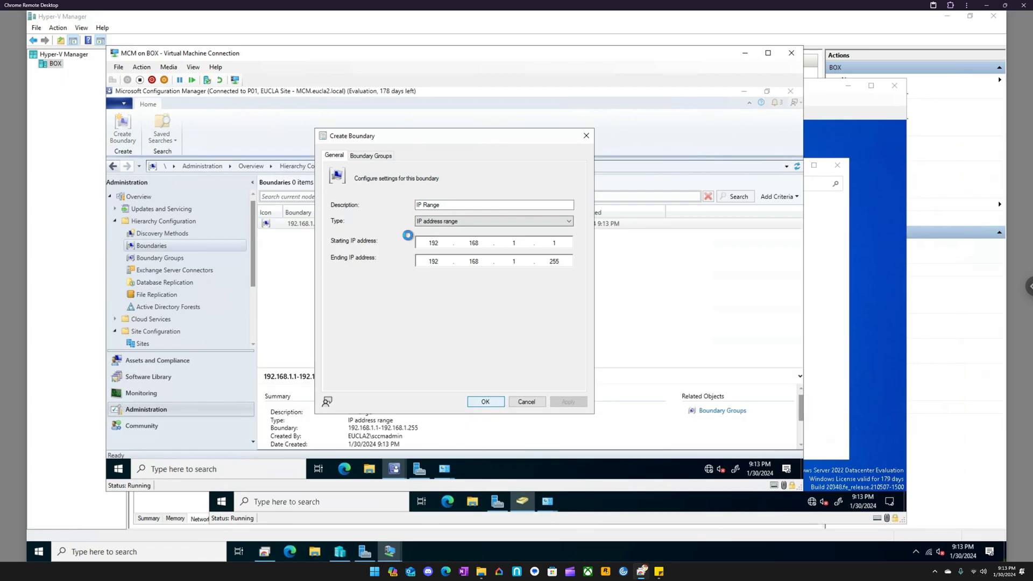
left_click(492, 404)
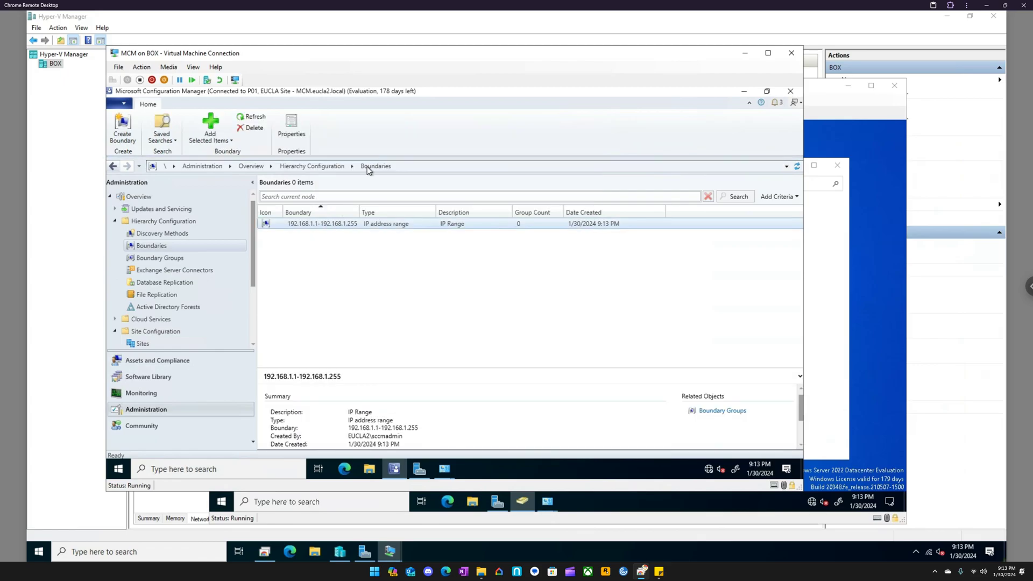
- Start a new boundary group and name it IP Range BG
right_click(294, 227)
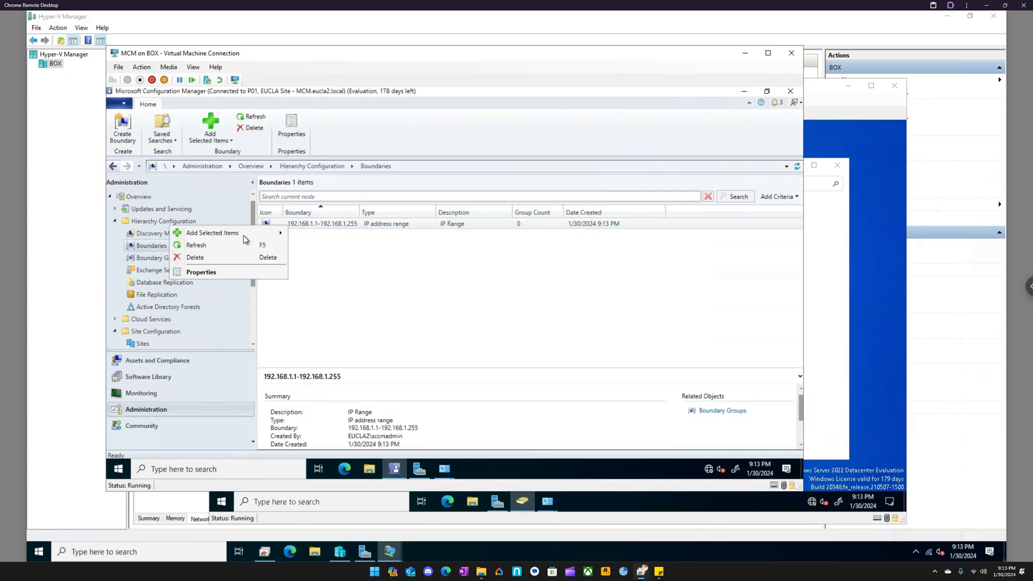
mouse_move(241, 235)
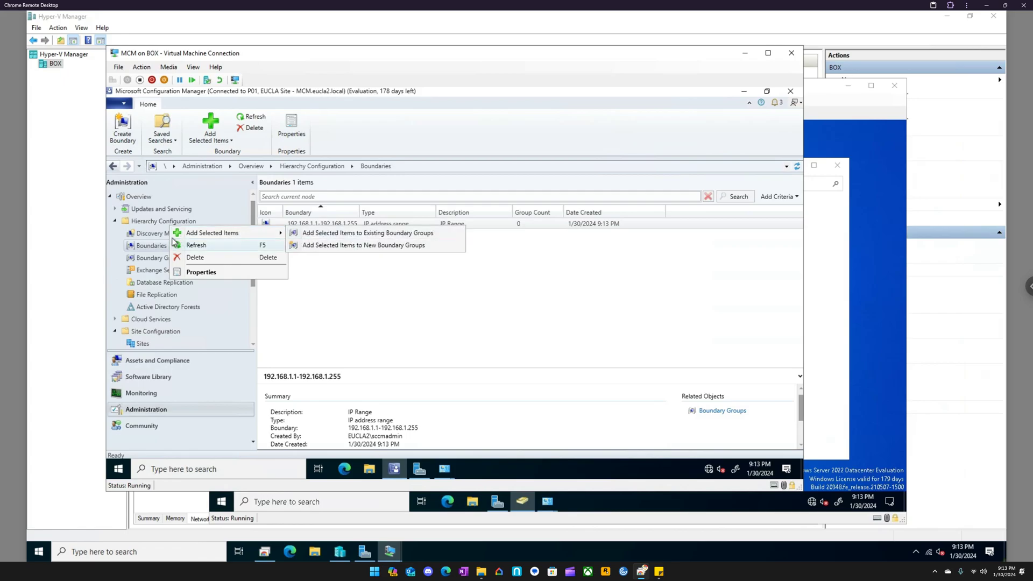
left_click(153, 258)
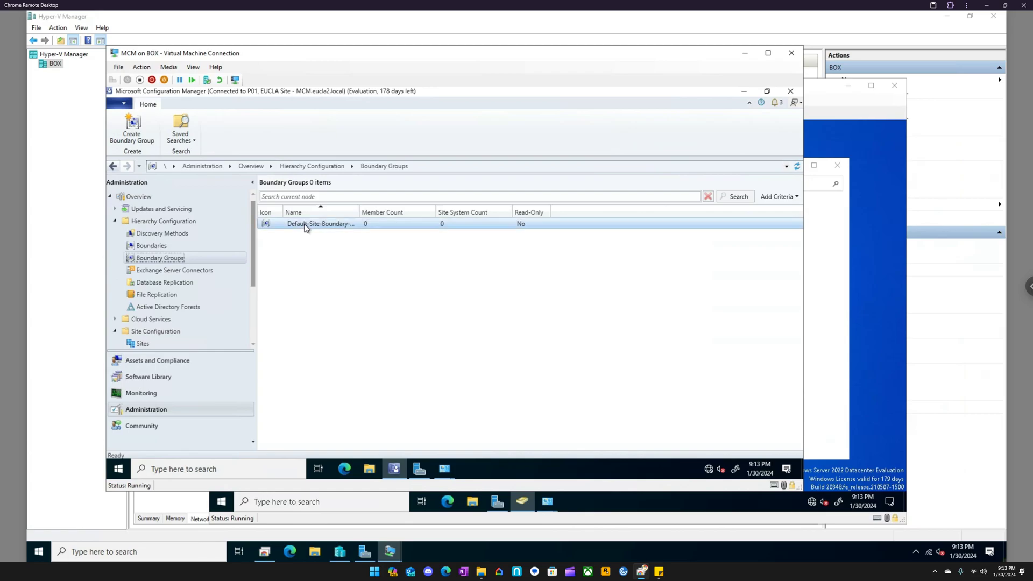
right_click(307, 246)
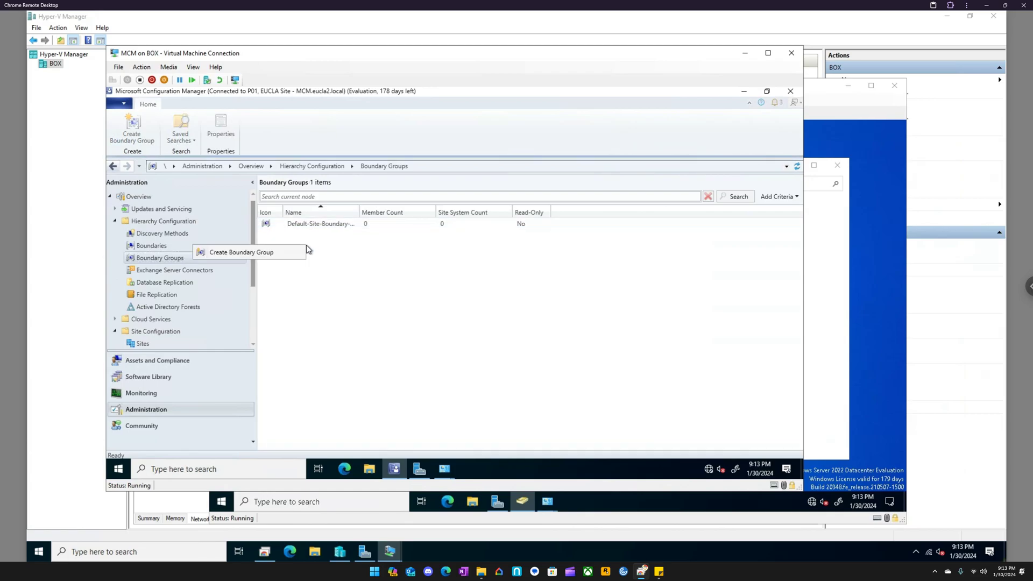
left_click(268, 252)
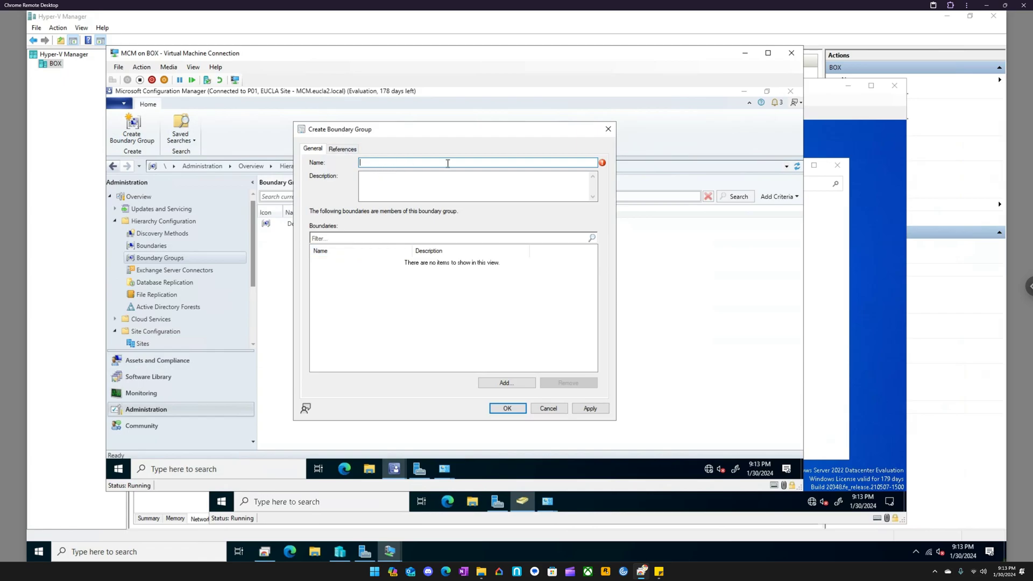
type("IP Range BG")
- Add the 192.168.1.1-192.168.1.255 boundary to the new boundary group
left_click(380, 237)
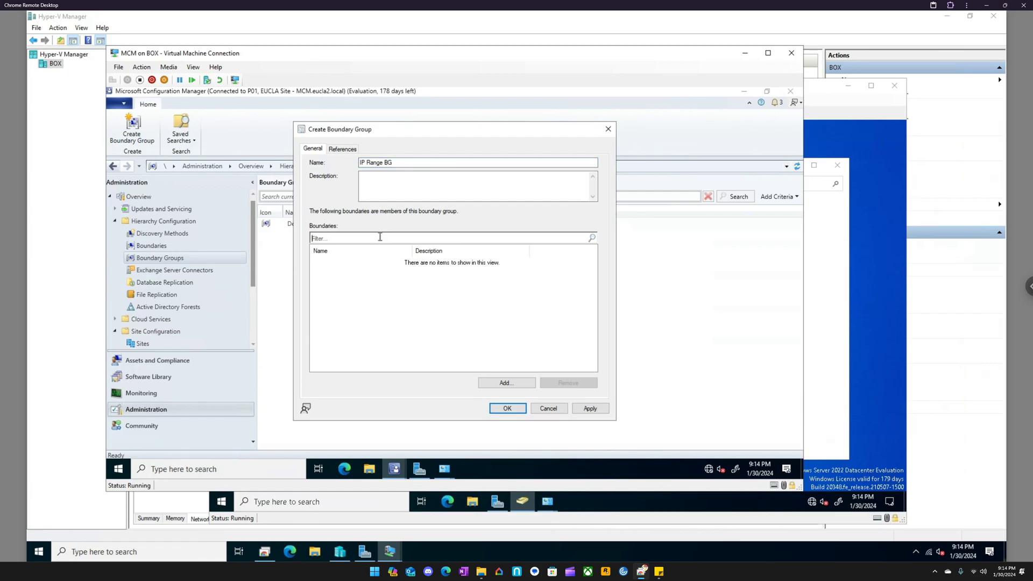
type("ip")
key("BackSpace")
key("BackSpace")
left_click(517, 383)
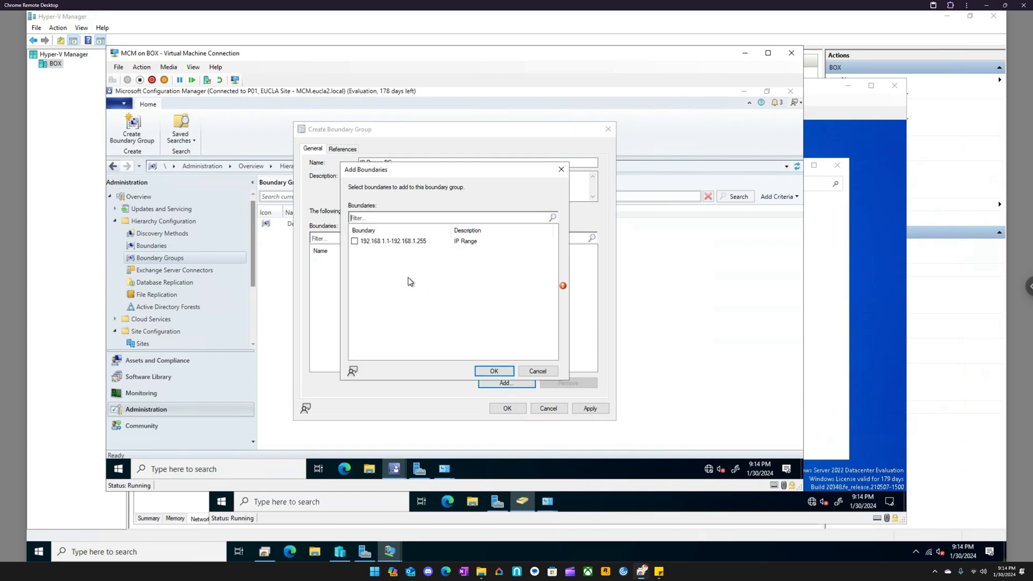
left_click(355, 241)
left_click(493, 371)
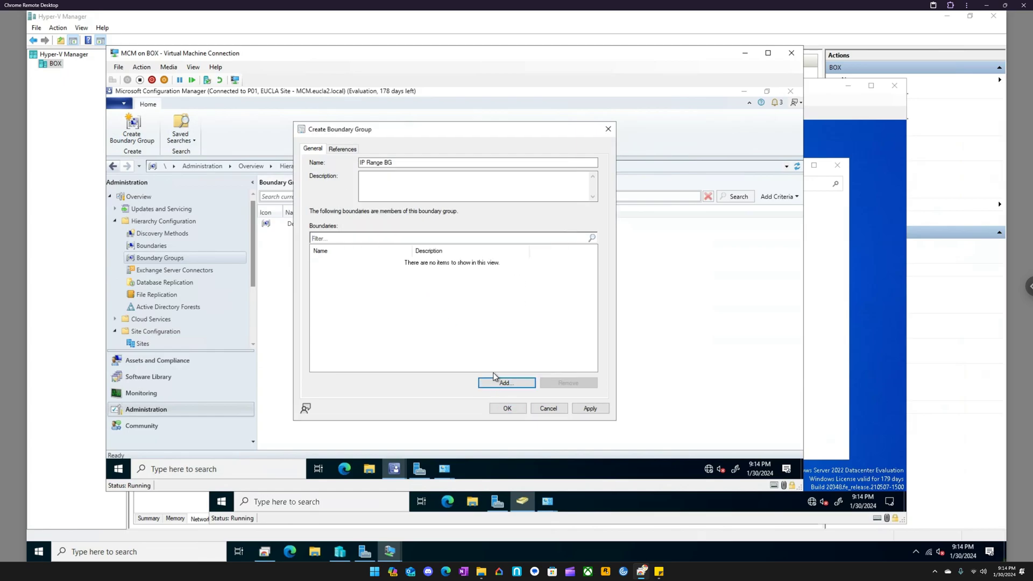
- Review the boundary group's references without changes, extend its name to IP Range BG - DP, and create the group
left_click(340, 149)
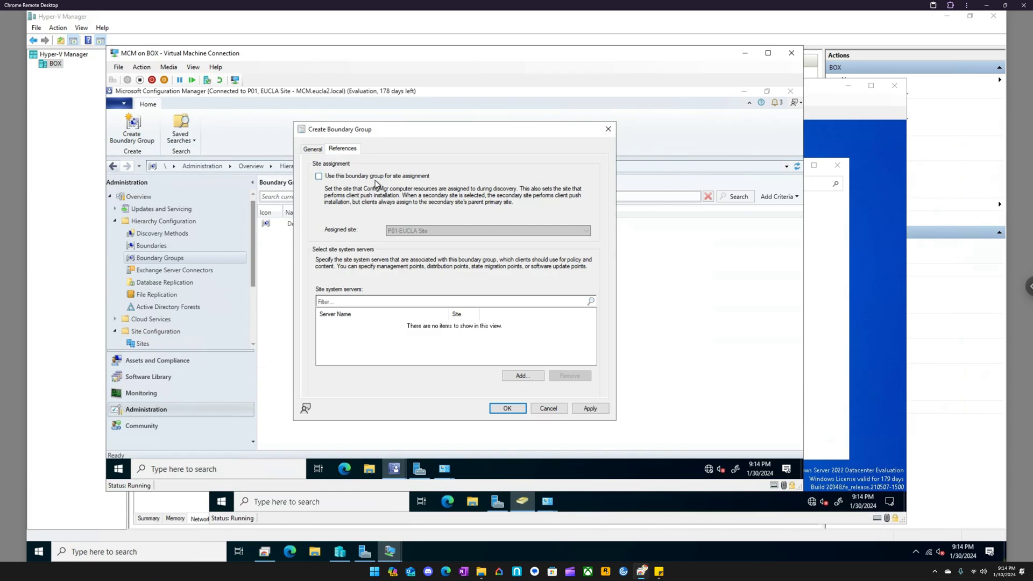
left_click(313, 149)
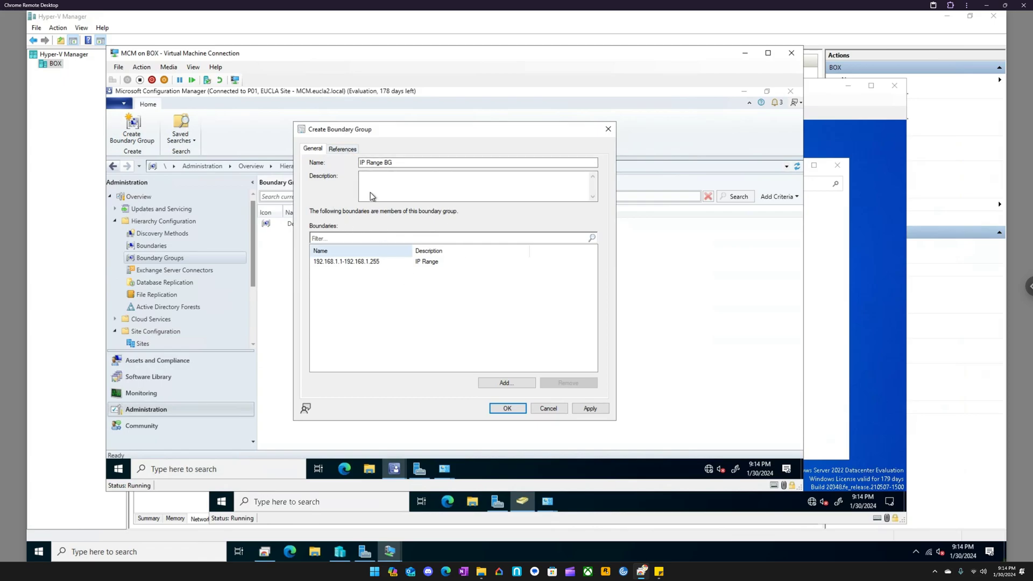
left_click(346, 151)
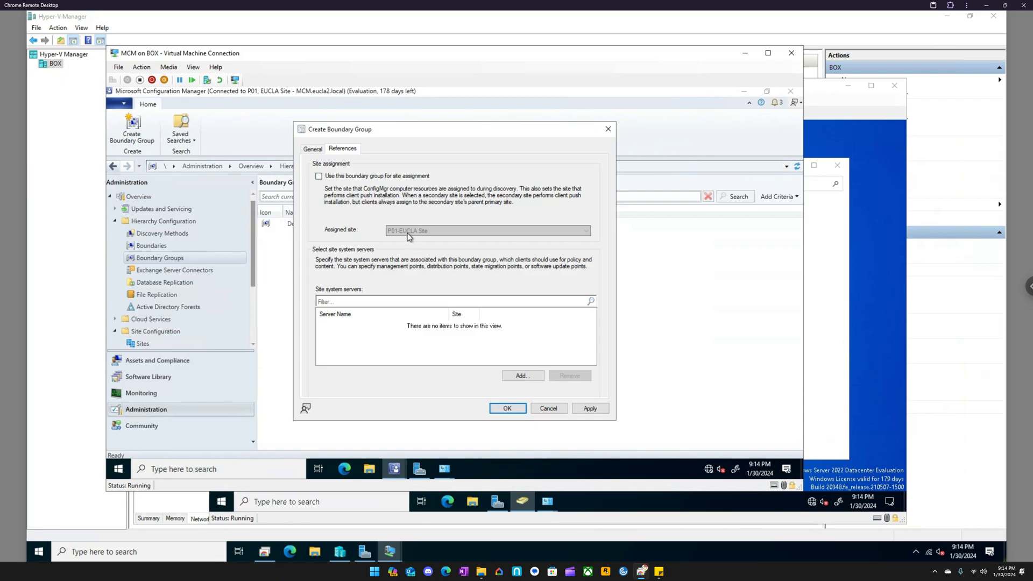
left_click(313, 149)
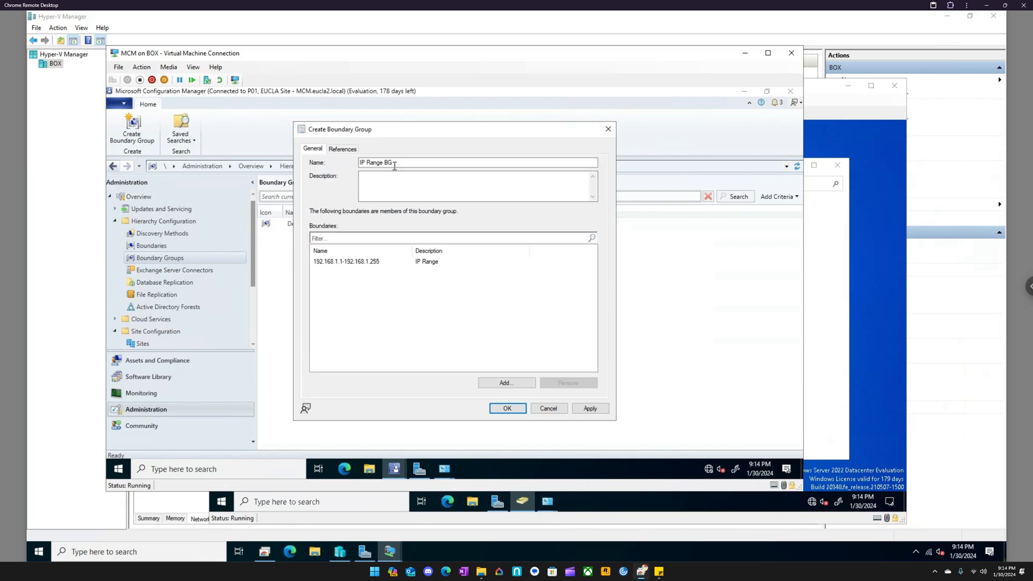
left_click(395, 164)
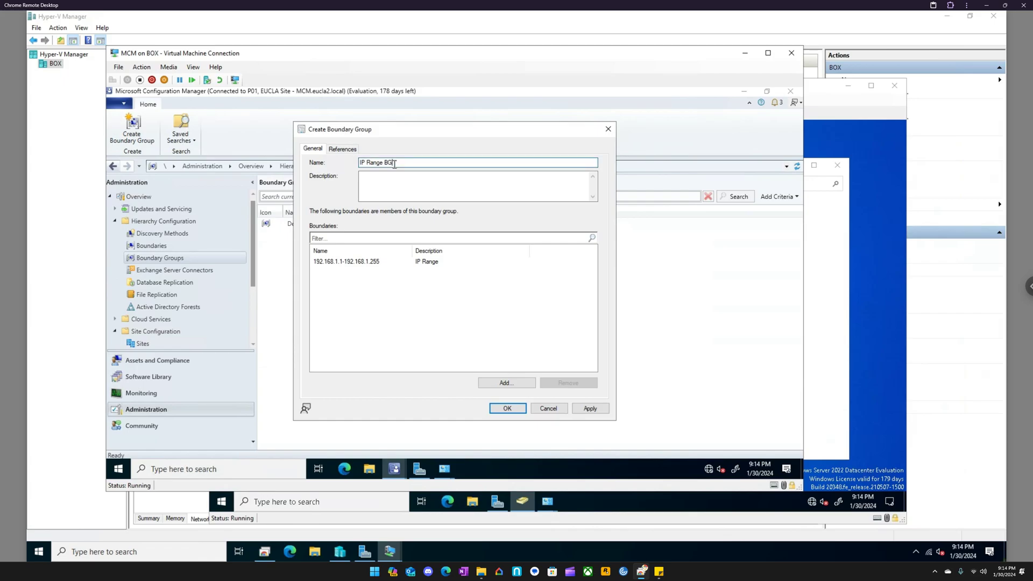
type("- DP")
left_click(591, 410)
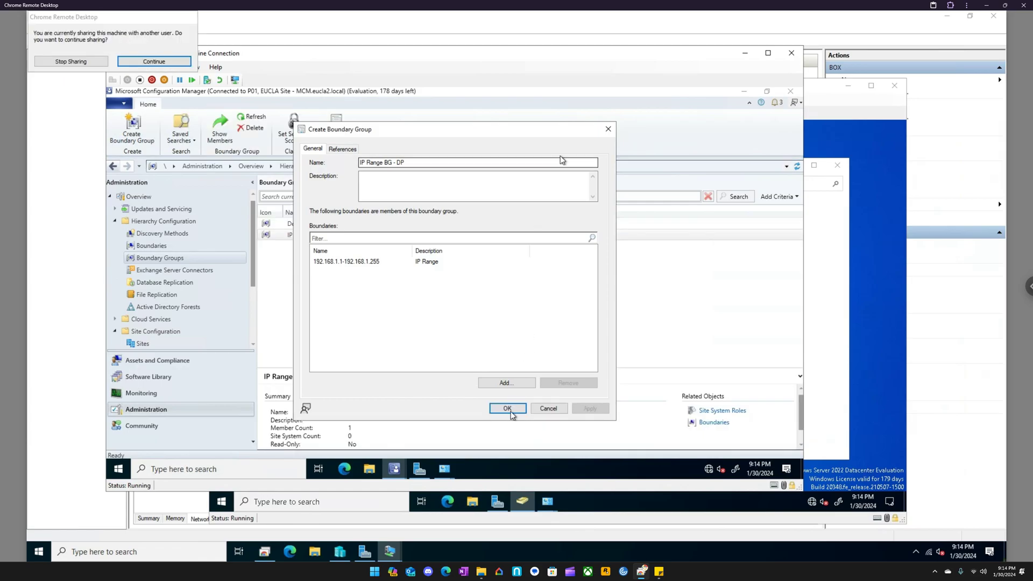
left_click(172, 59)
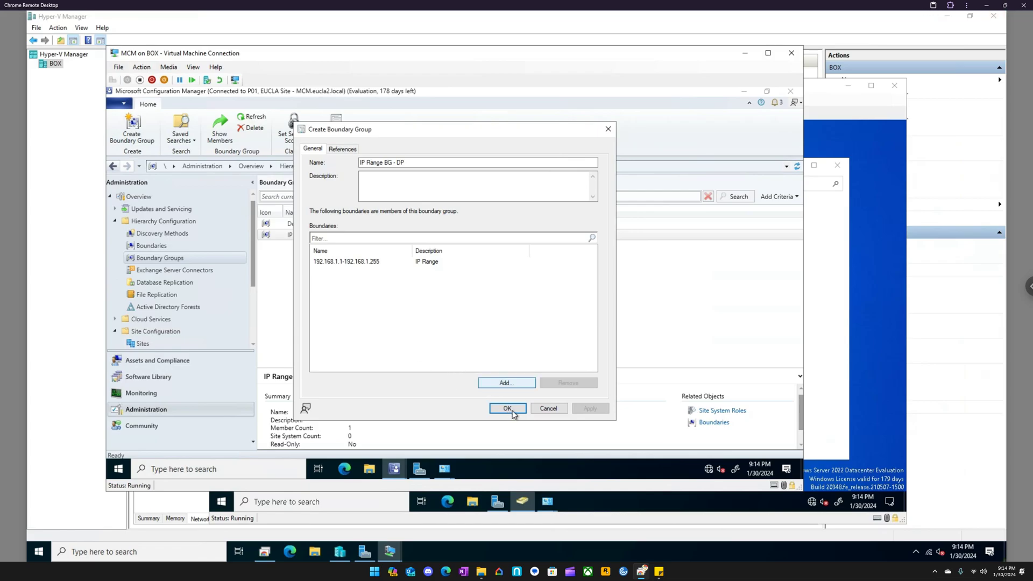
left_click(507, 408)
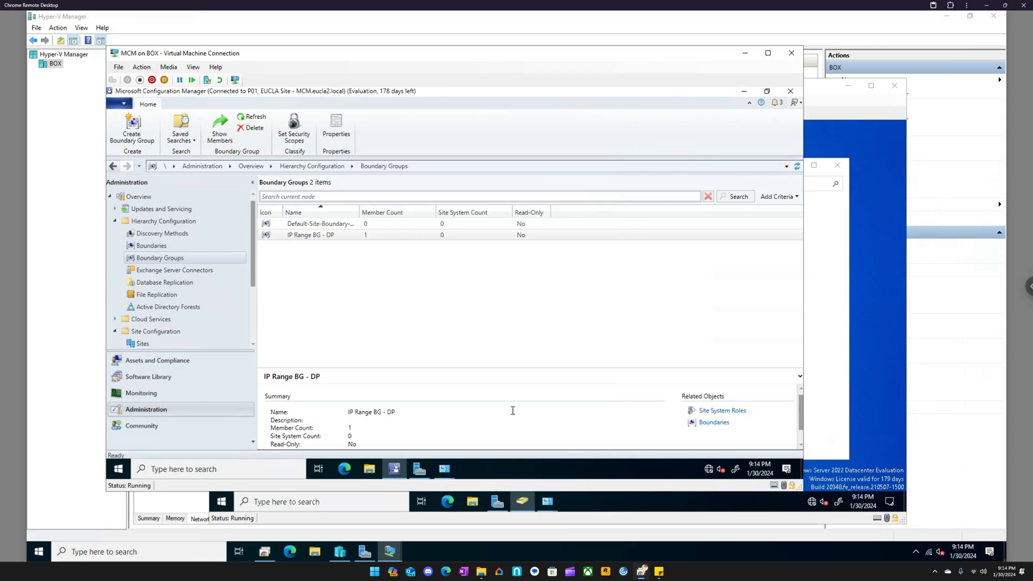
- Start a second boundary group and enable its use for site assignment
right_click(317, 298)
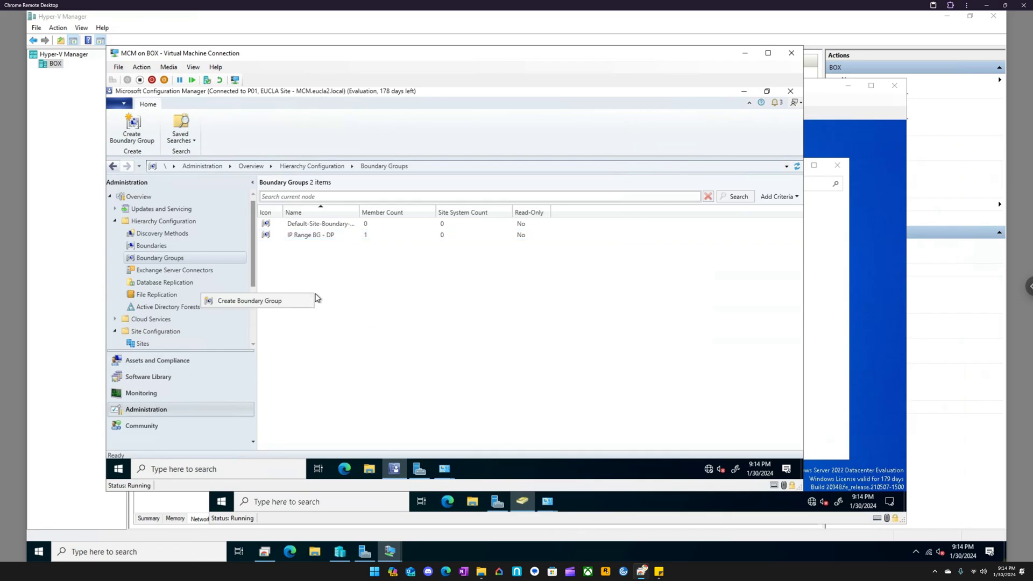
left_click(282, 304)
left_click(345, 149)
left_click(319, 176)
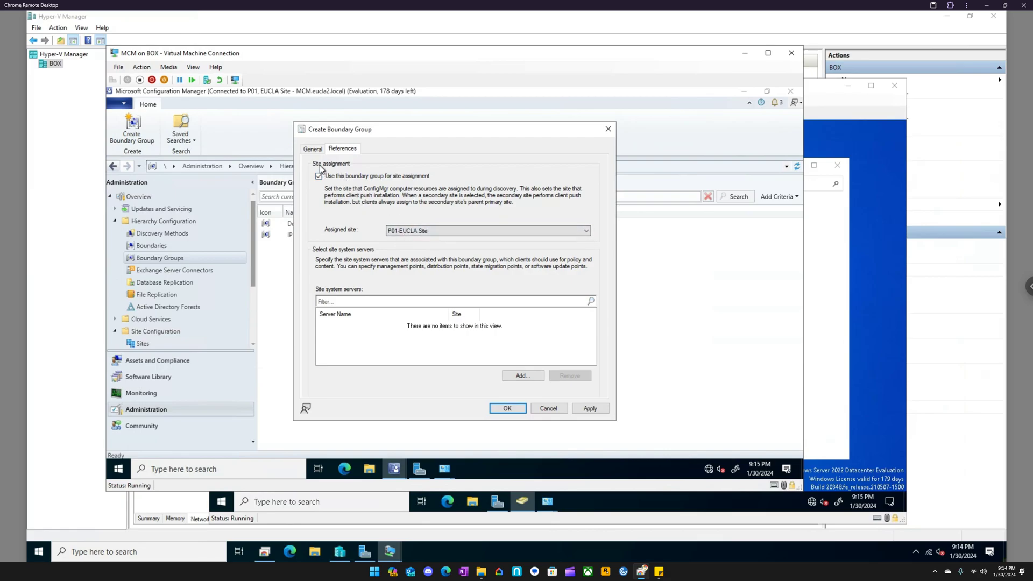
left_click(589, 302)
left_click(533, 375)
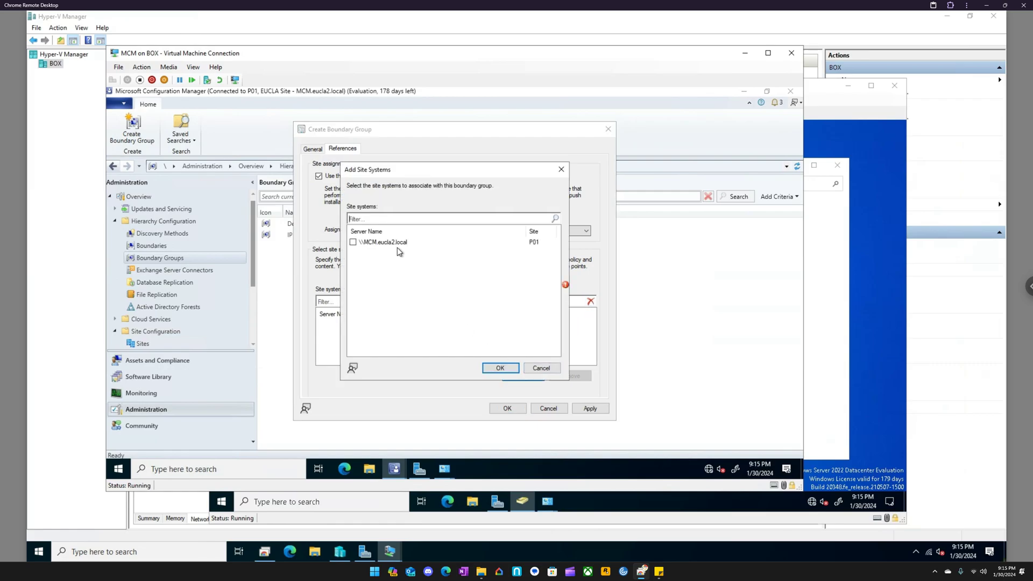
left_click(561, 170)
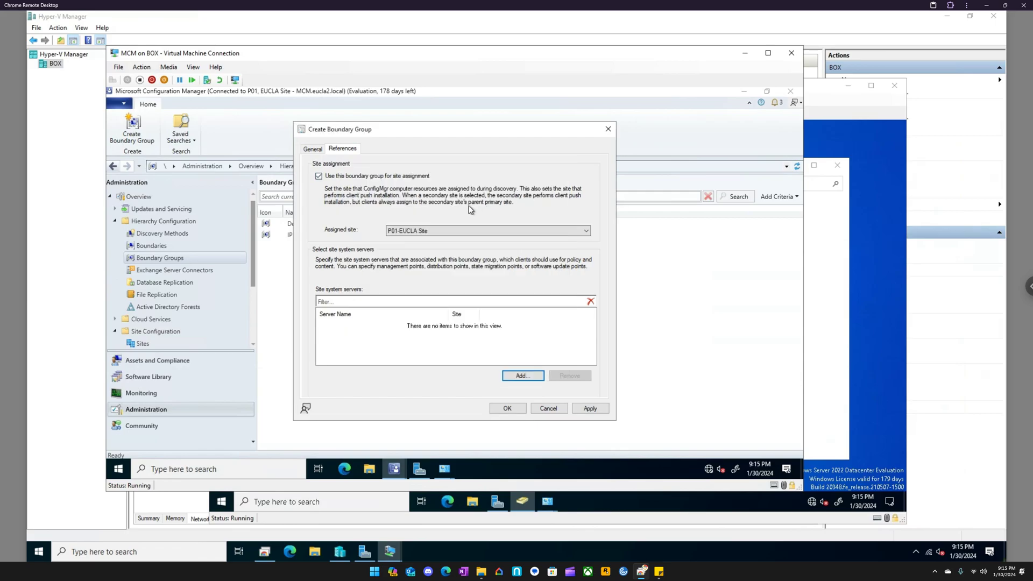
- Name the second boundary group IP Range BG - Site and add the 192.168.1.1-192.168.1.255 boundary to it
left_click(312, 149)
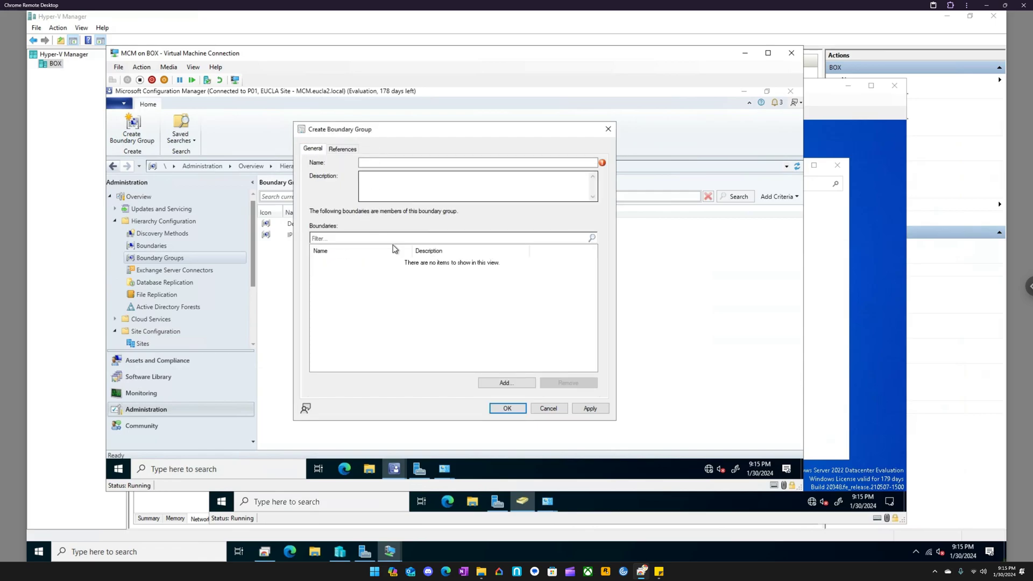
left_click(428, 162)
type("IP Range")
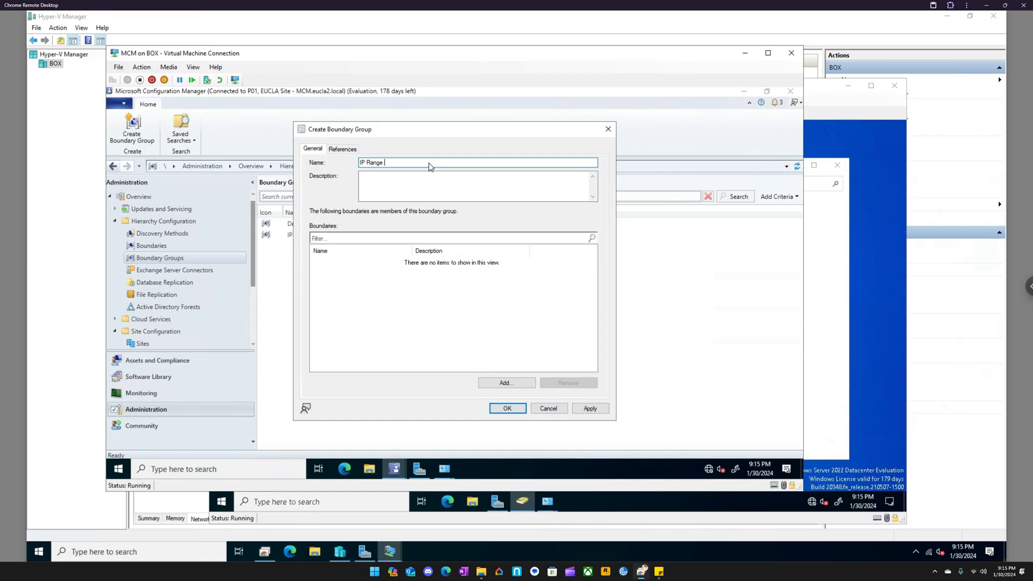
type("BG")
left_click(516, 383)
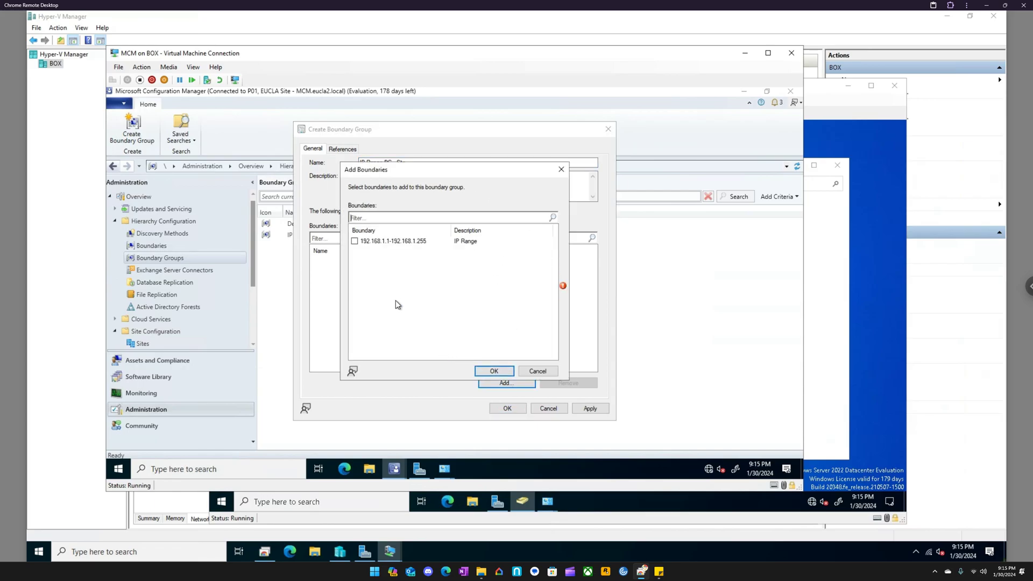
left_click(492, 371)
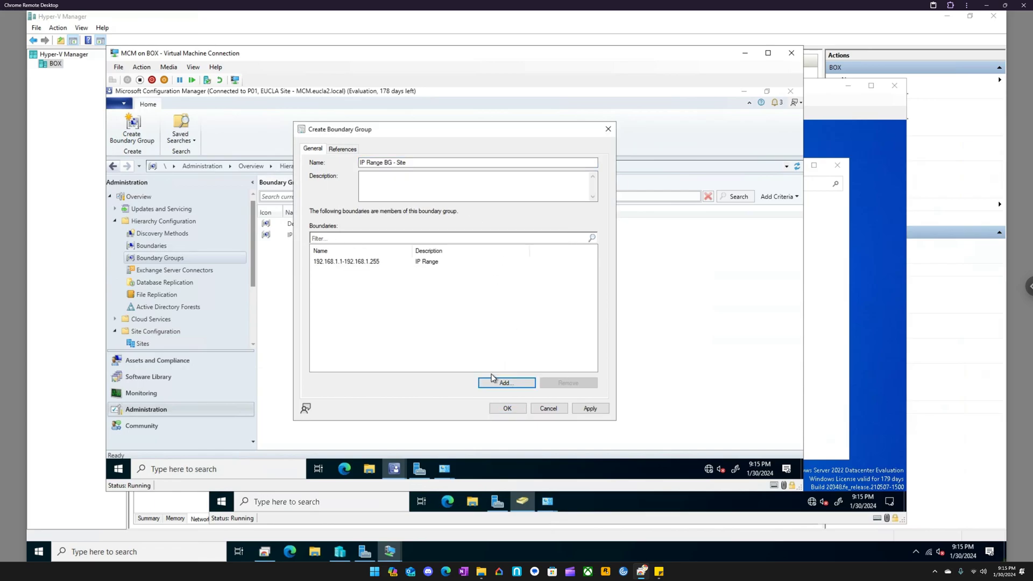
- Check that site assignment to P01-EUCLA Site is enabled and create the IP Range BG - Site boundary group
left_click(350, 151)
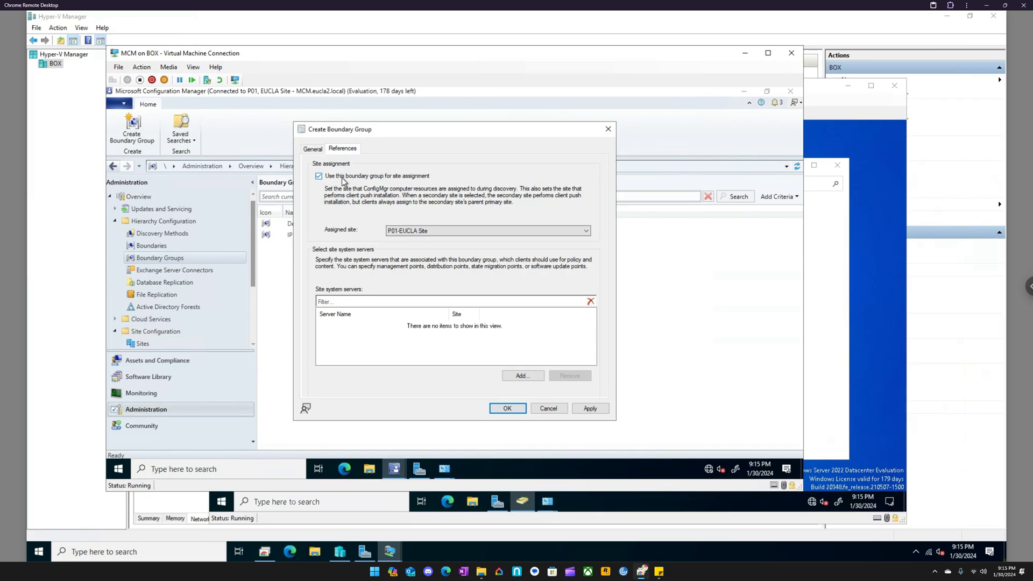
left_click(584, 408)
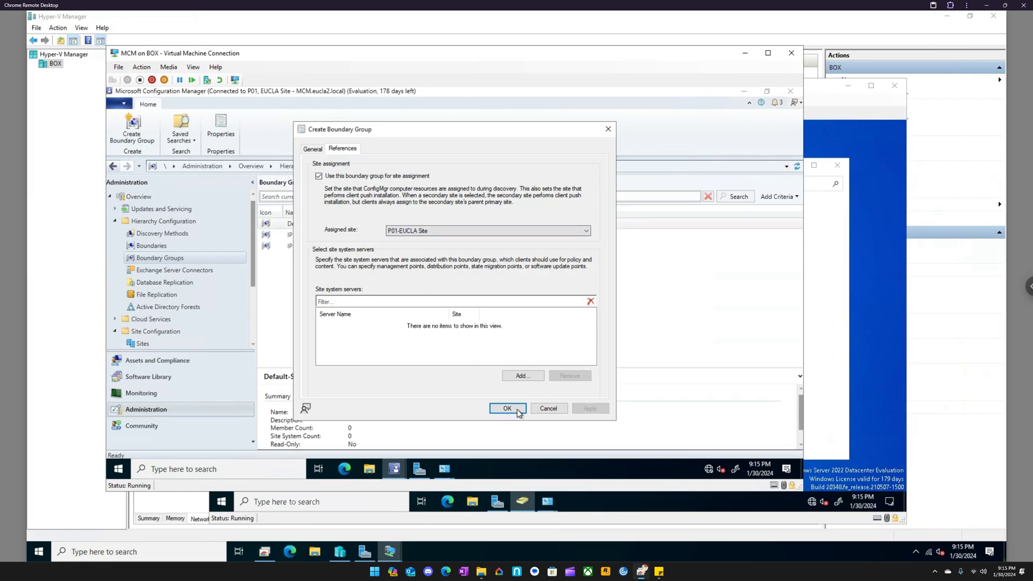
left_click(507, 409)
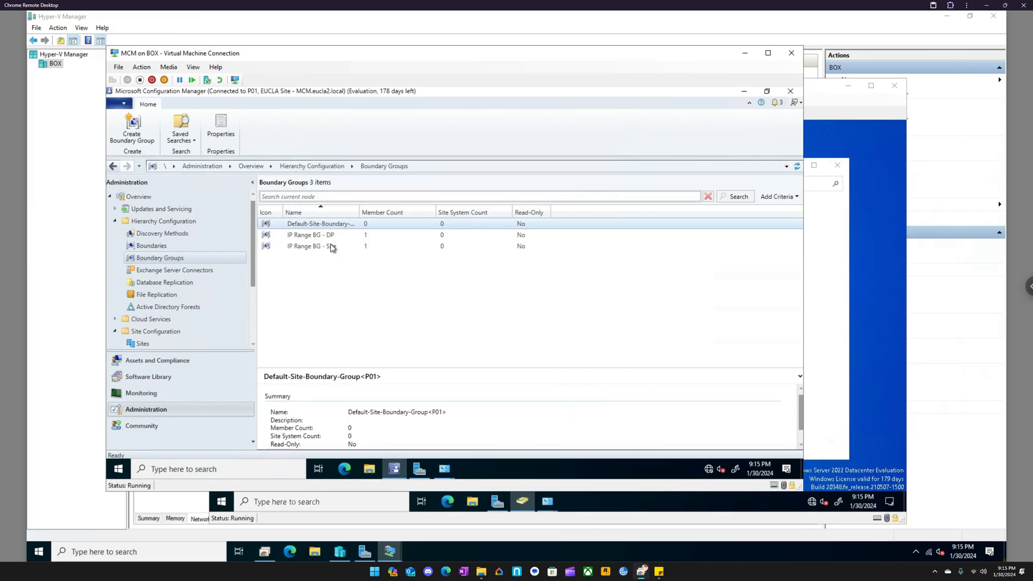
- View the member boundaries of the IP Range BG - DP boundary group and return to the boundary groups list
left_click(329, 237)
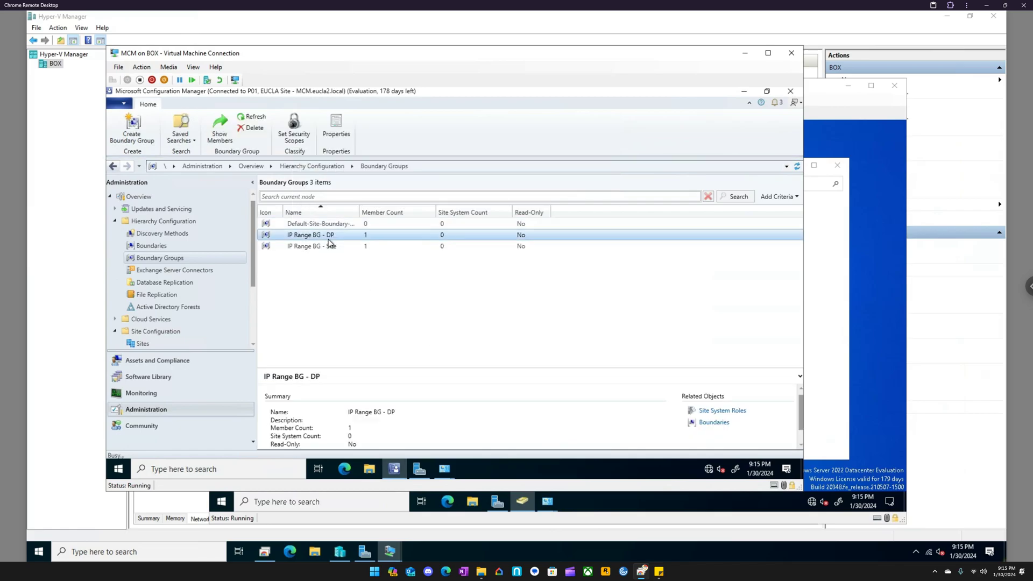
double_click(328, 238)
right_click(327, 238)
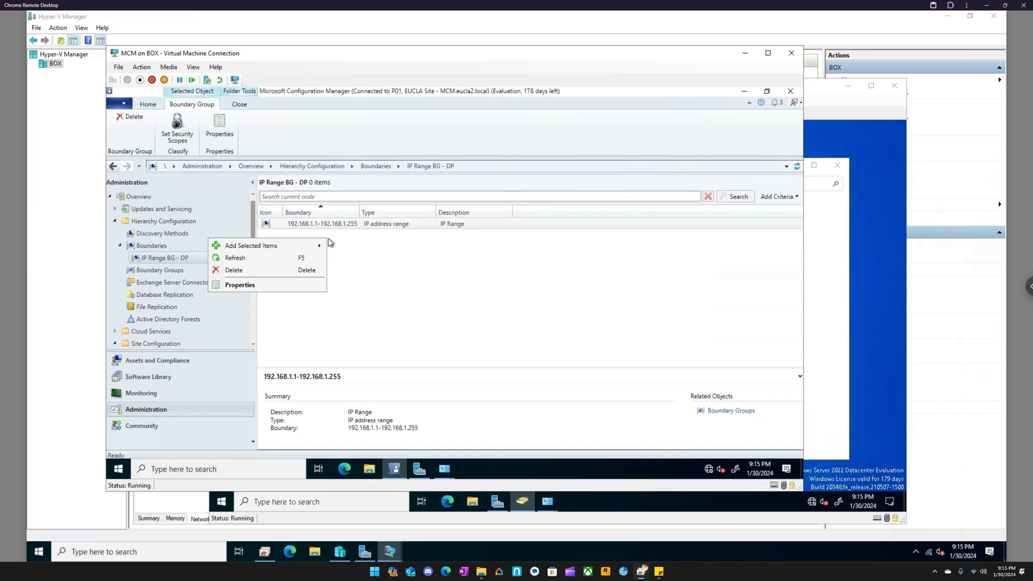
left_click(362, 249)
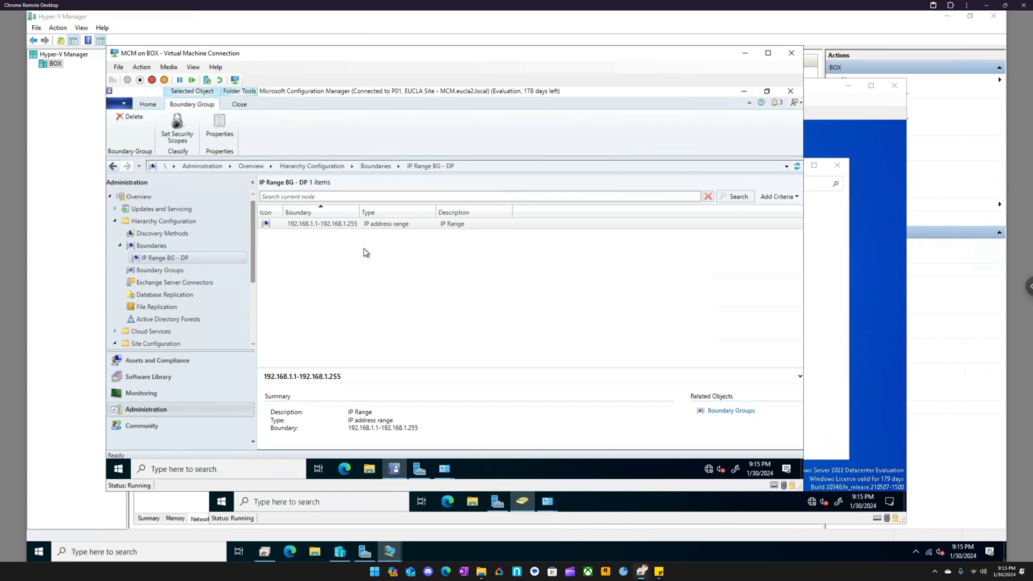
left_click(172, 270)
- Add \\MCM.eucla2.local as a site system server in the references of the IP Range BG - DP boundary group
left_click(296, 236)
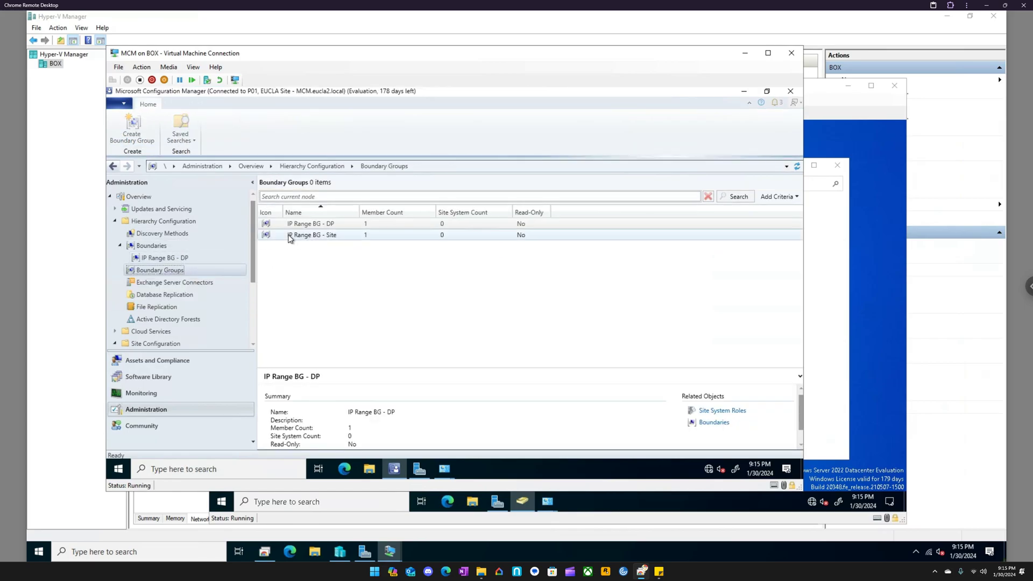
right_click(296, 240)
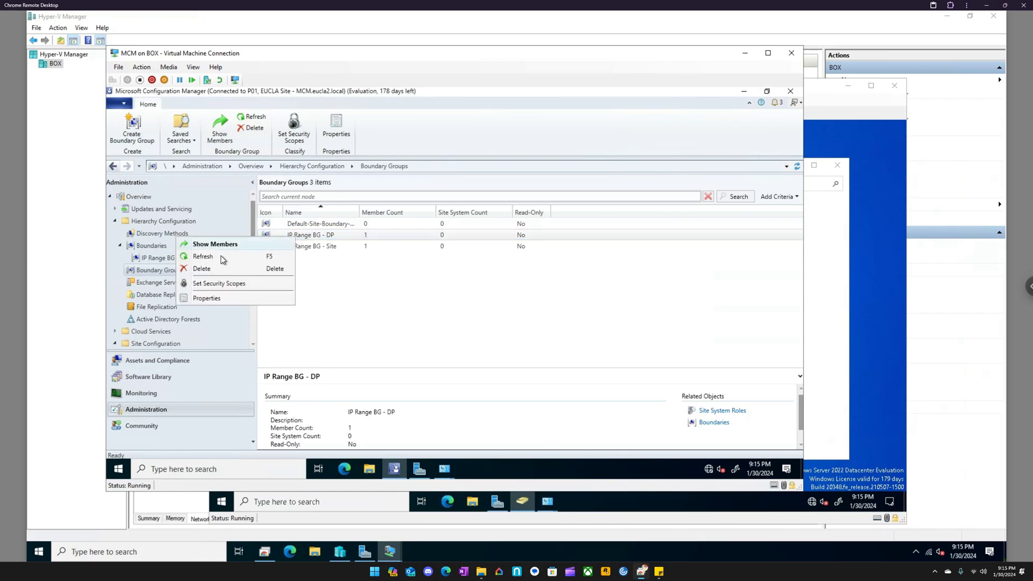
left_click(221, 297)
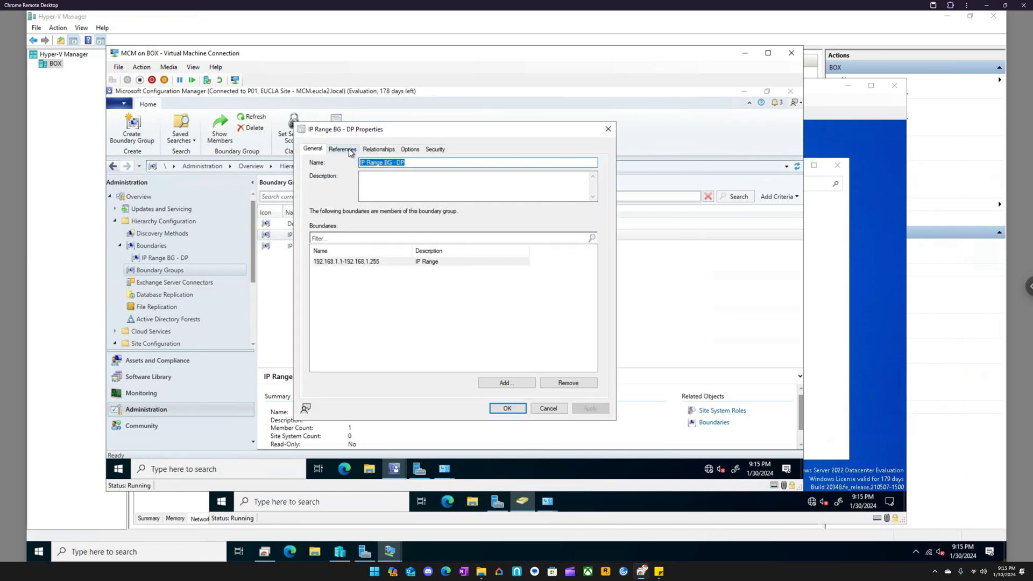
left_click(348, 149)
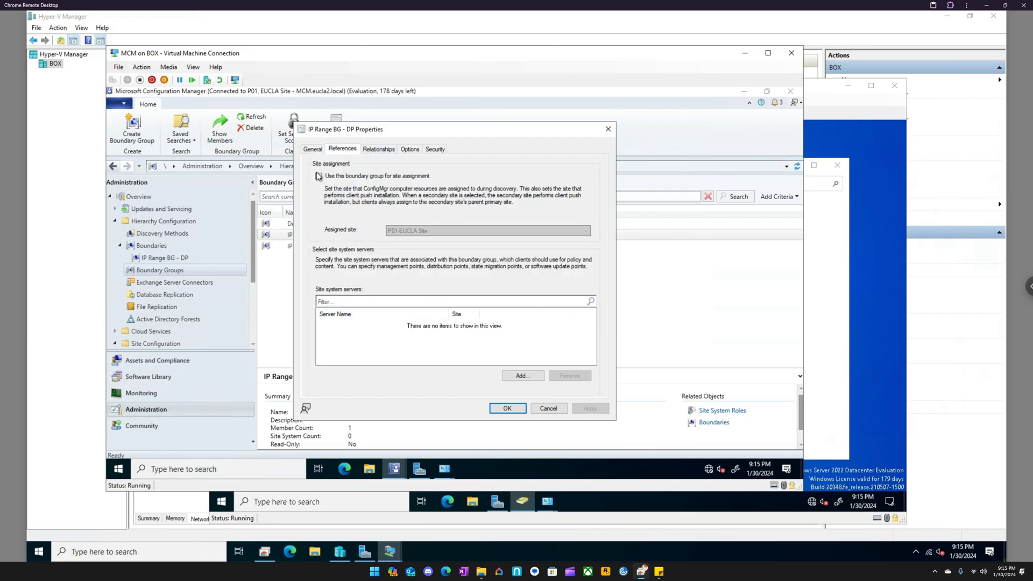
left_click(526, 375)
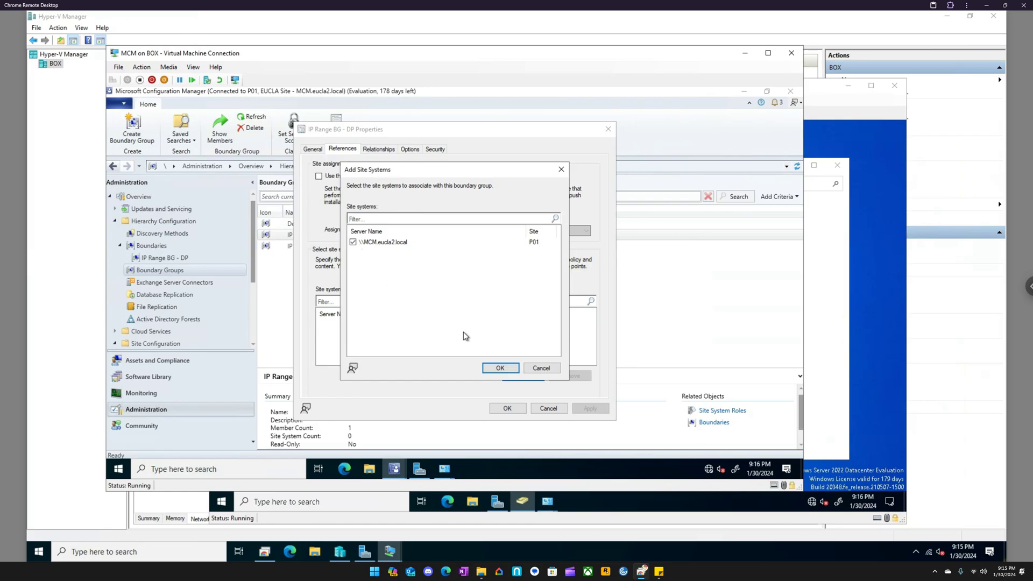
left_click(498, 367)
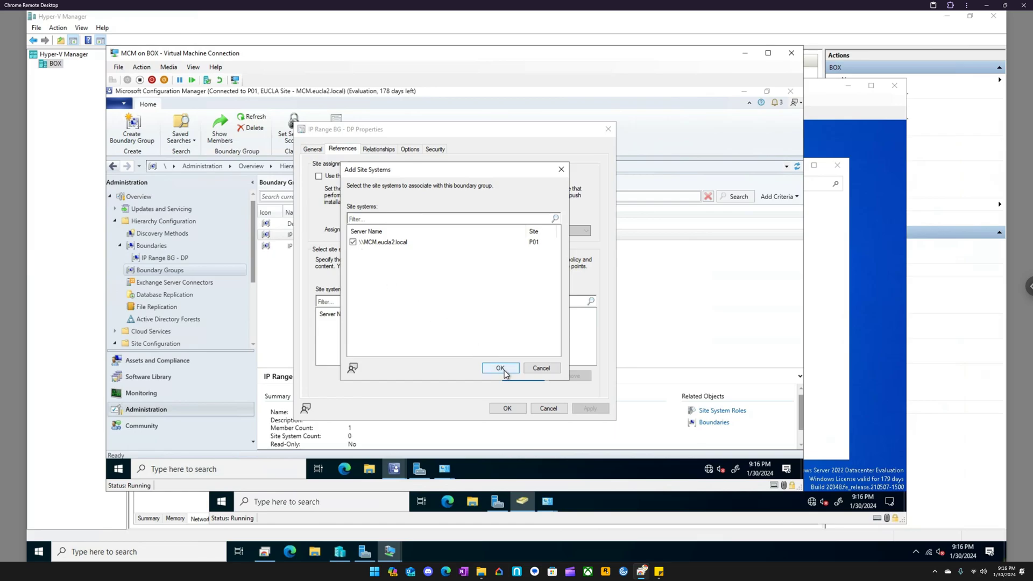
- Review the relationships, options and security of IP Range BG - DP, and save its properties
left_click(388, 150)
left_click(411, 150)
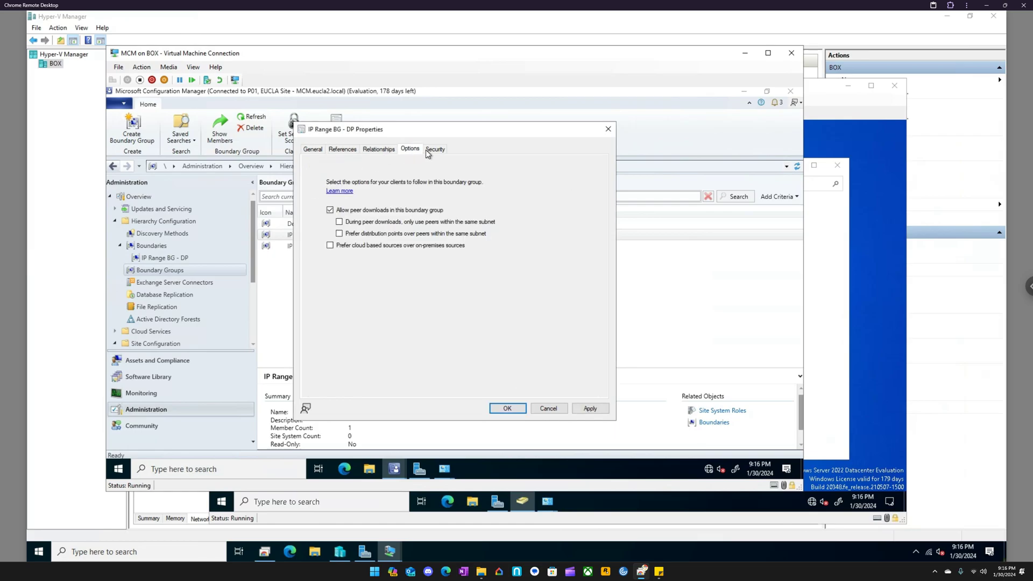
left_click(436, 151)
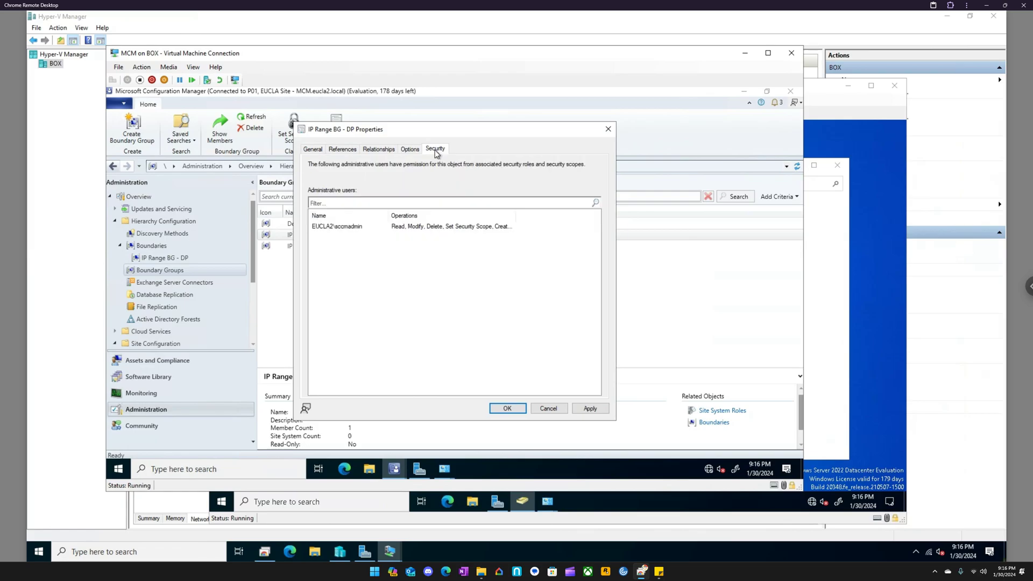
left_click(313, 150)
left_click(589, 409)
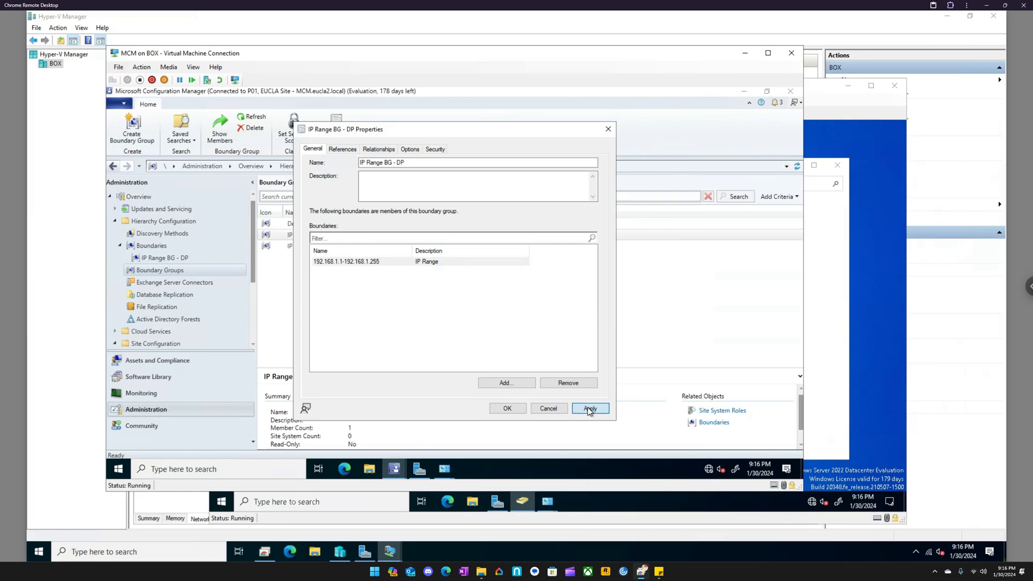
left_click(507, 408)
left_click(315, 235)
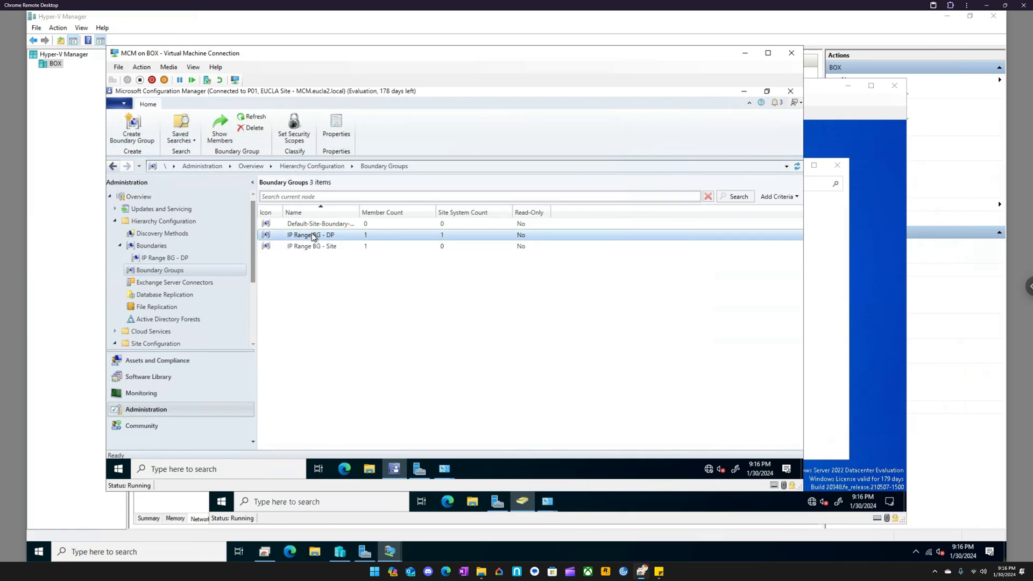
left_click(354, 246)
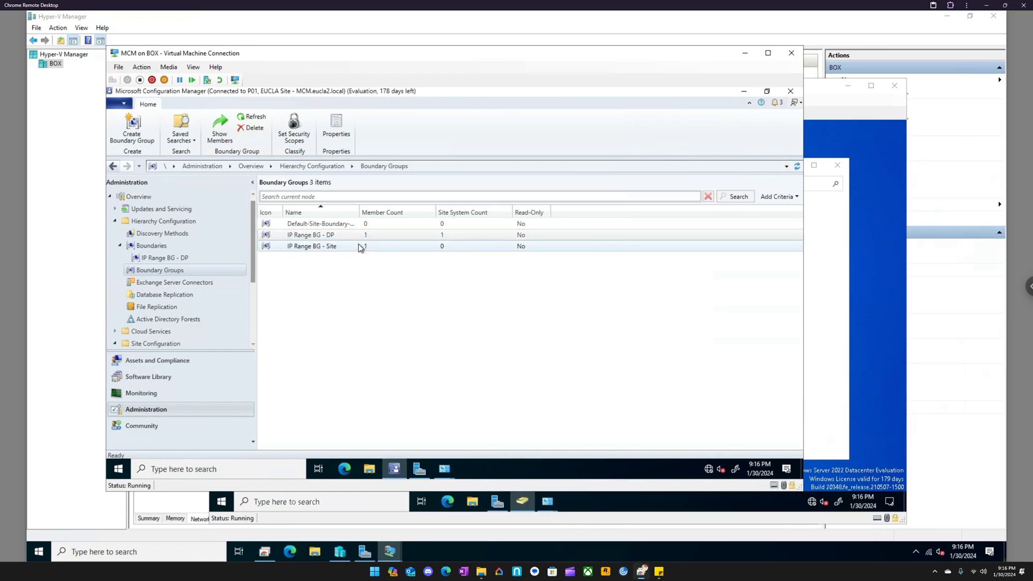
left_click(353, 240)
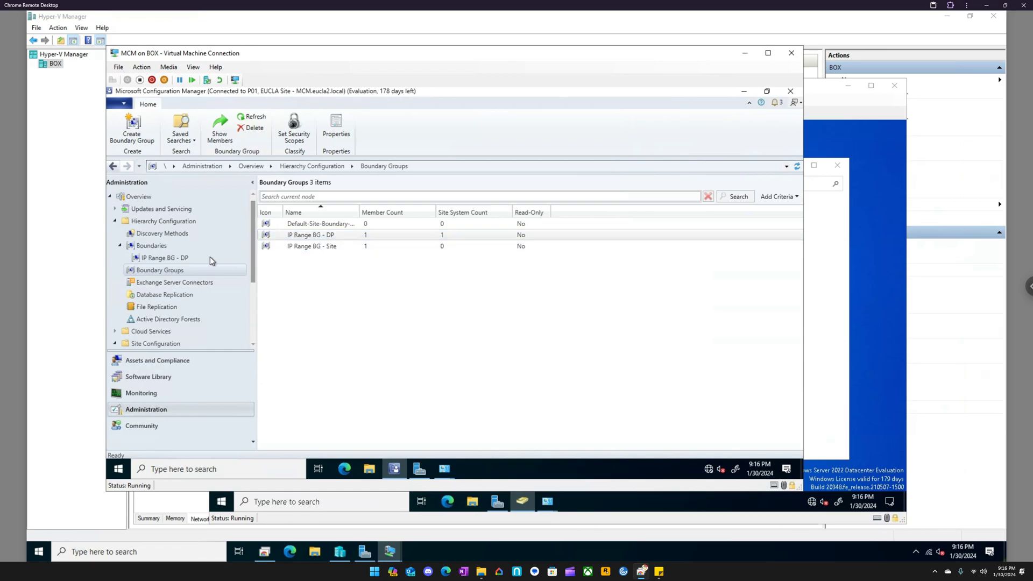
- Open the Active Directory System Discovery properties from the discovery methods and enable this discovery
left_click(120, 245)
left_click(158, 233)
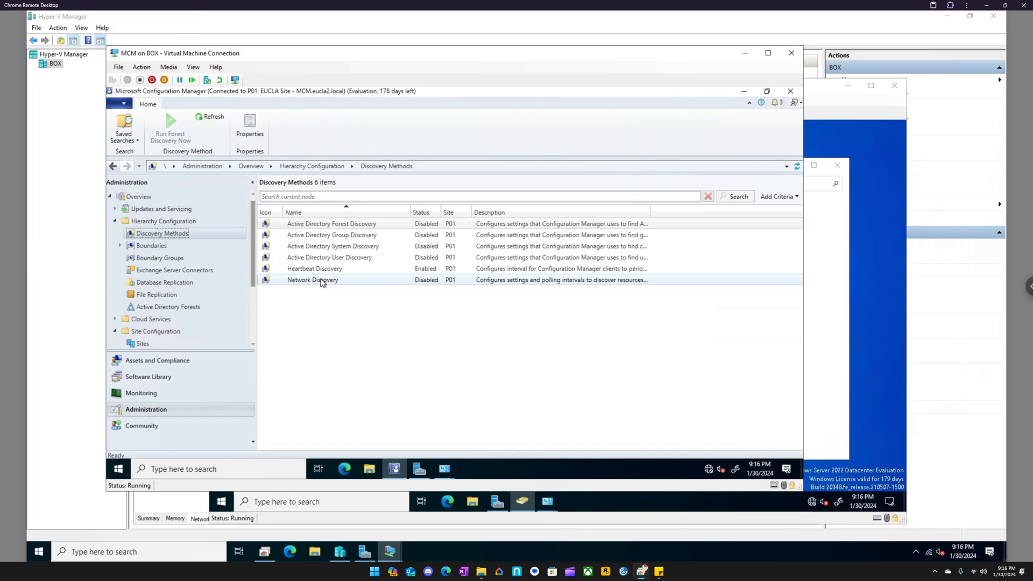
left_click(321, 247)
double_click(321, 249)
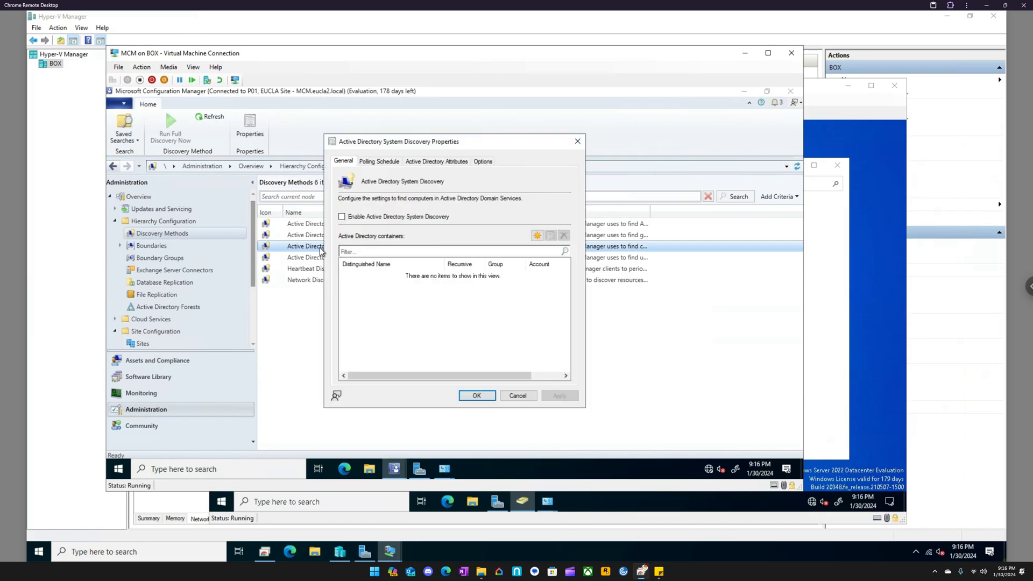
left_click(353, 217)
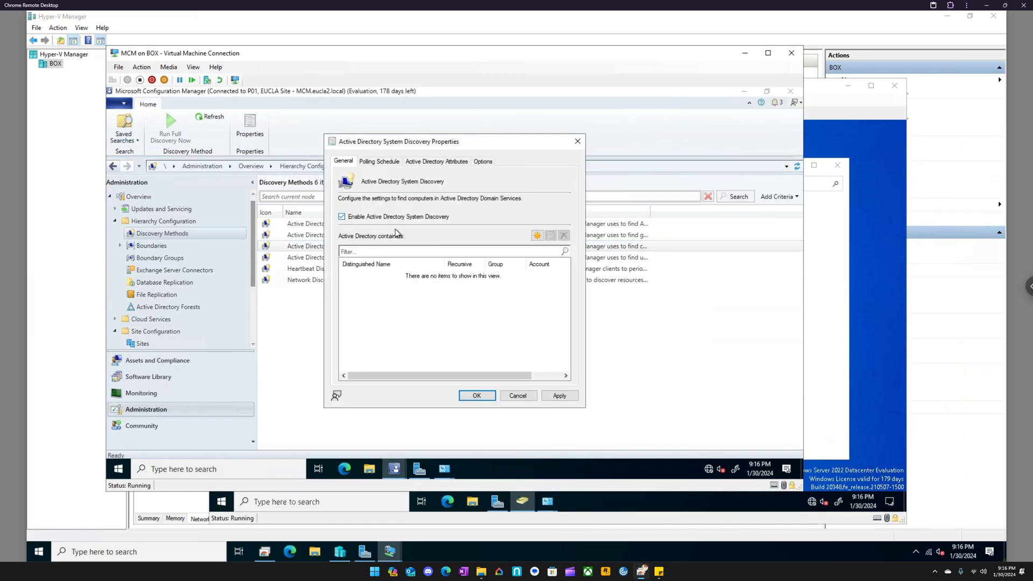
- Add the EndPoints OU of eucla2 as a recursively searched container and apply the change without running full discovery
left_click(537, 235)
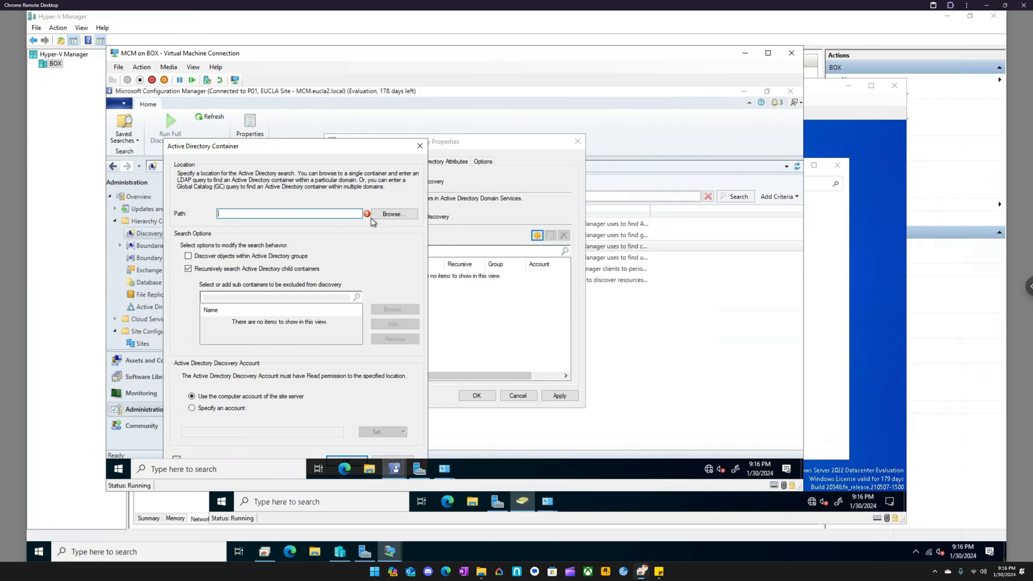
left_click(400, 215)
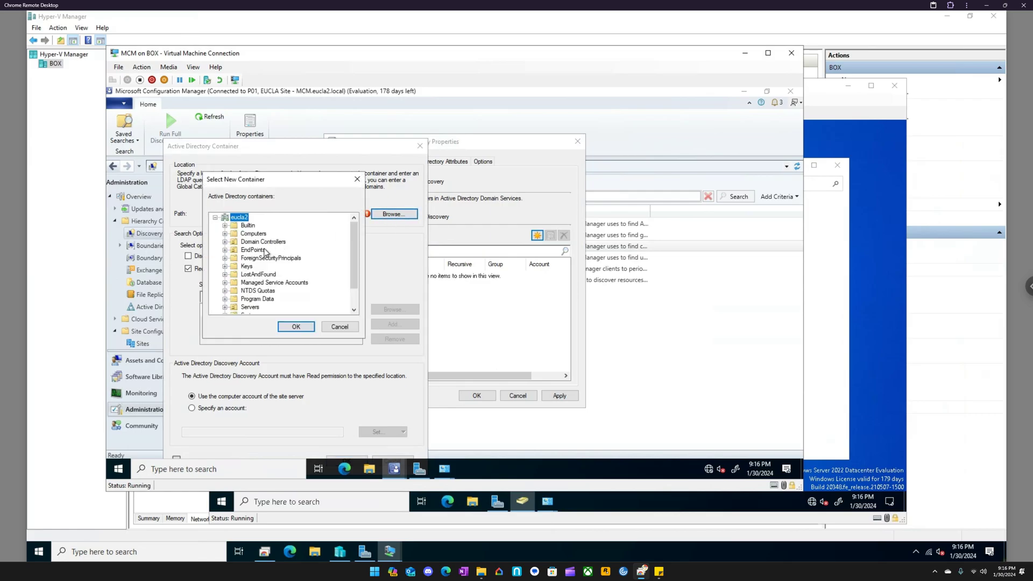
left_click(254, 251)
left_click(297, 327)
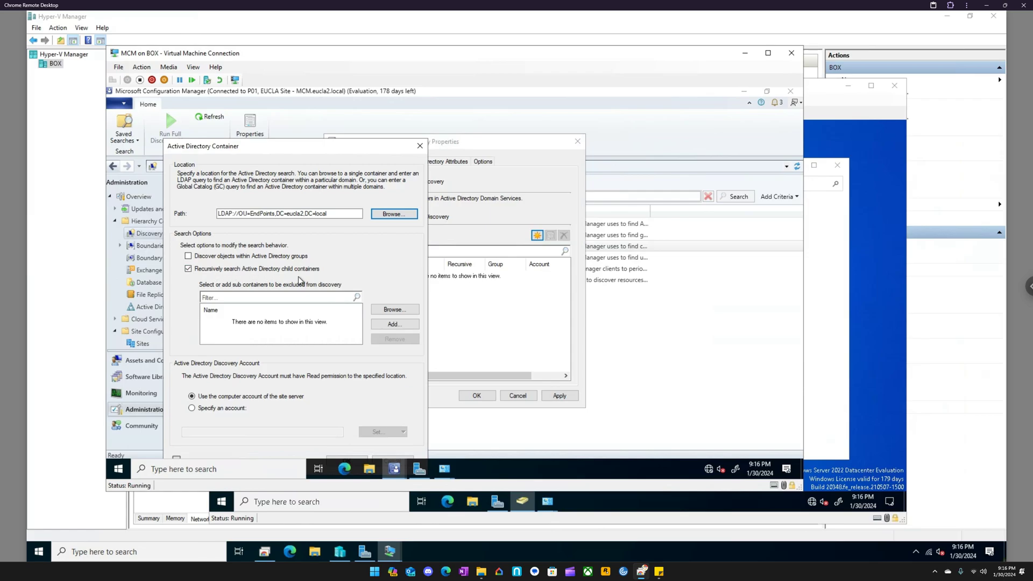
left_click_drag(272, 146, 336, 98)
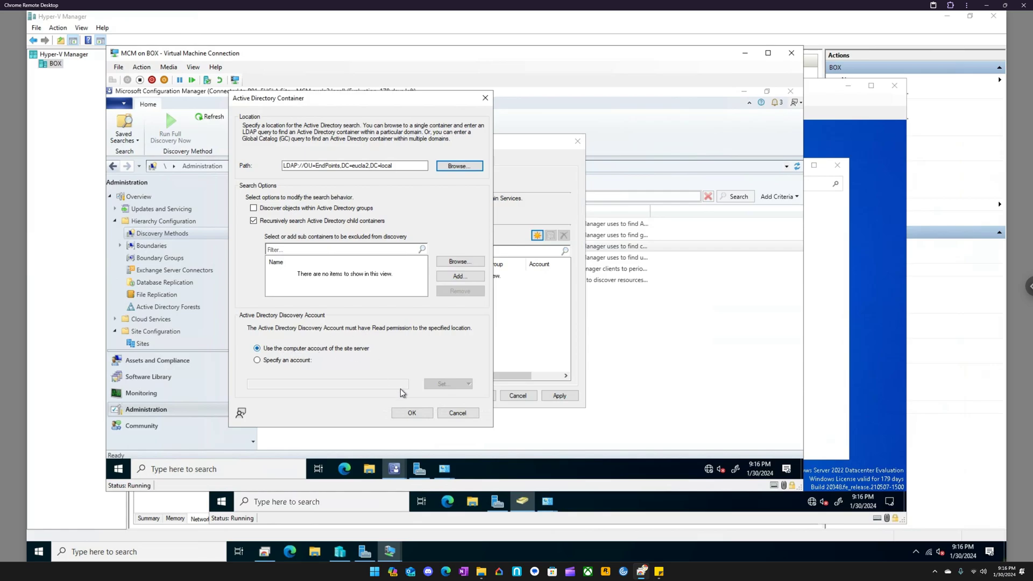
left_click(412, 413)
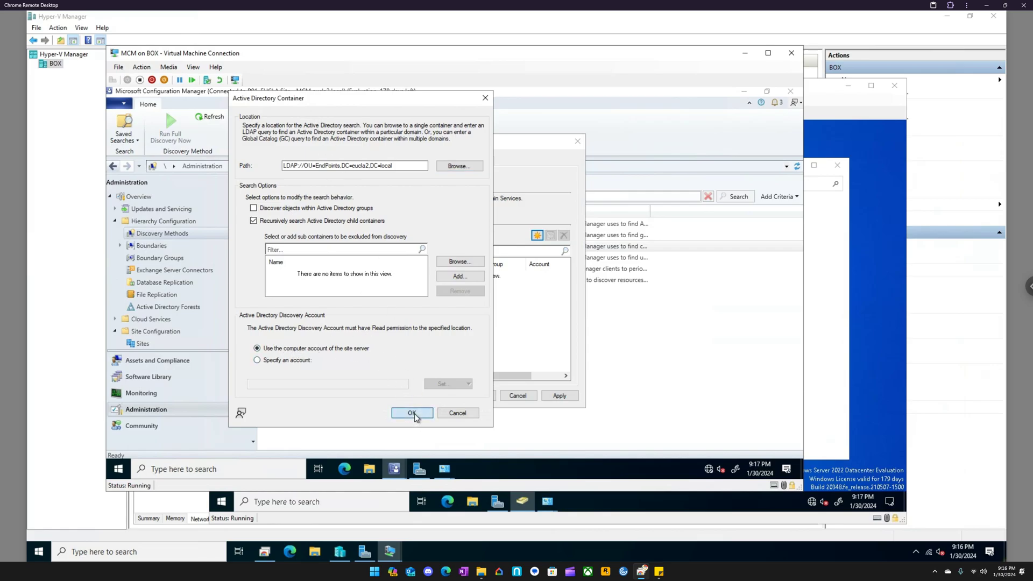
left_click(566, 397)
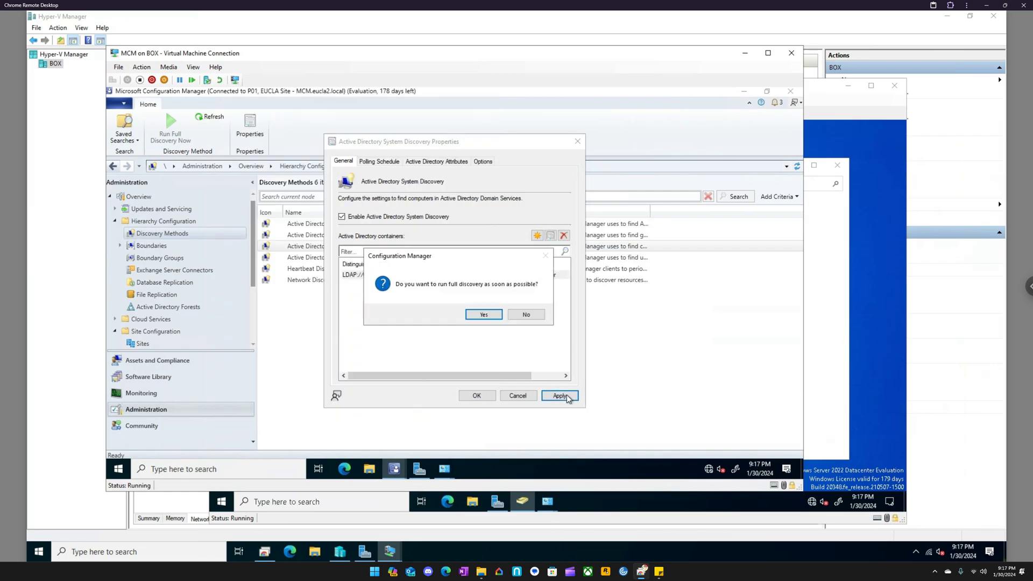
left_click(513, 317)
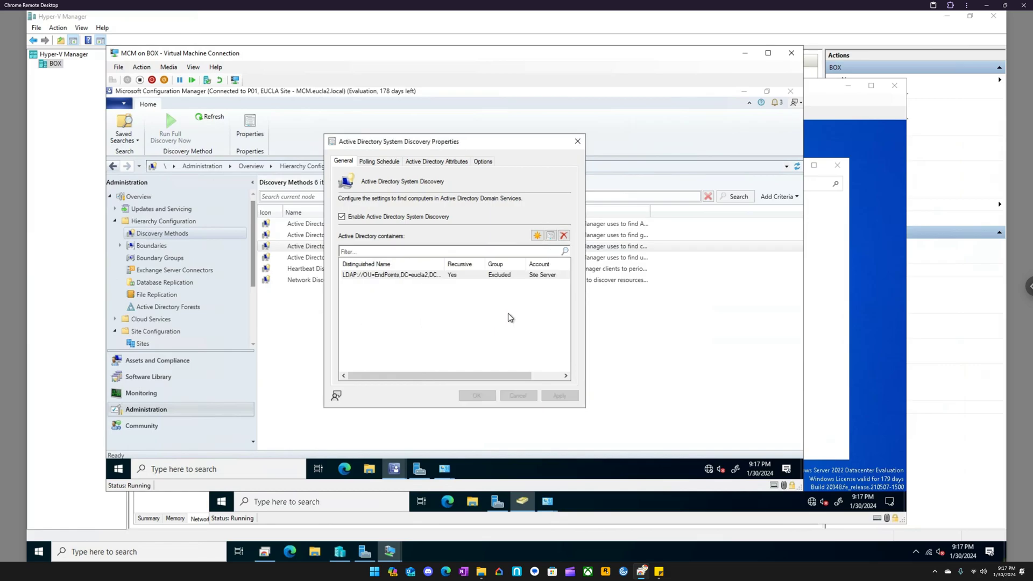
- Review the polling schedule, discovered attributes and exclusion options of Active Directory System Discovery, and close its properties
left_click(379, 161)
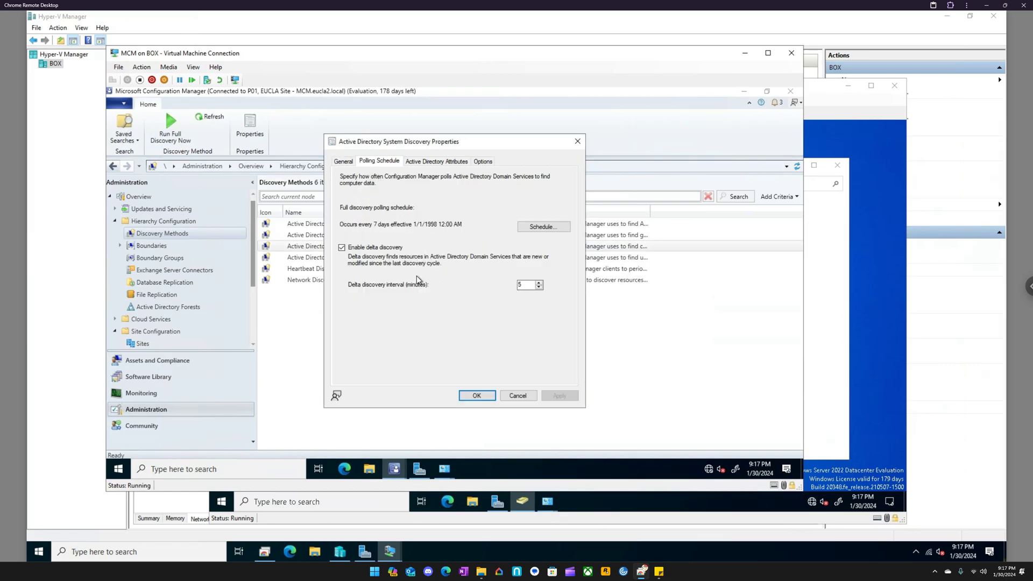
left_click(421, 165)
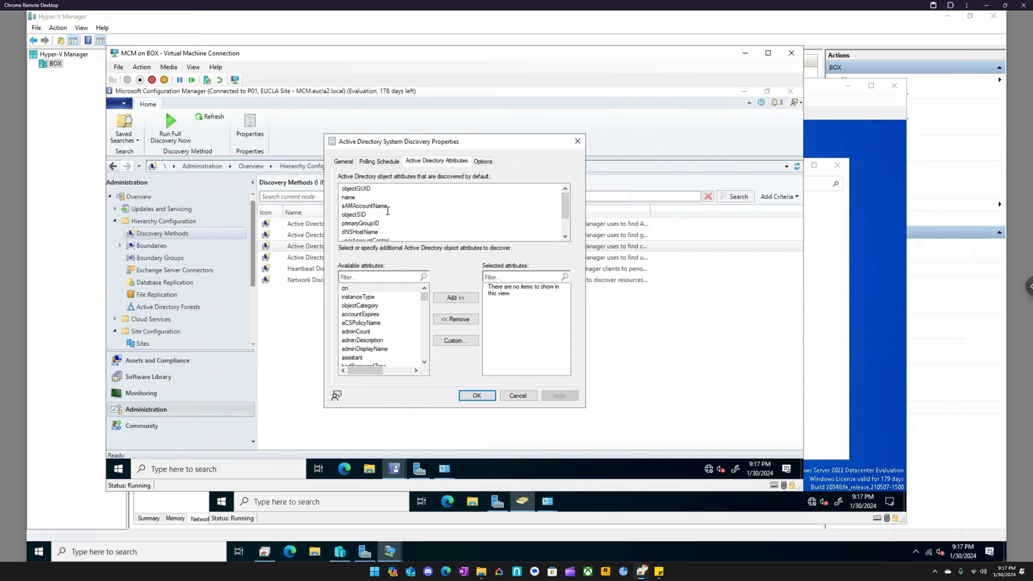
left_click(483, 163)
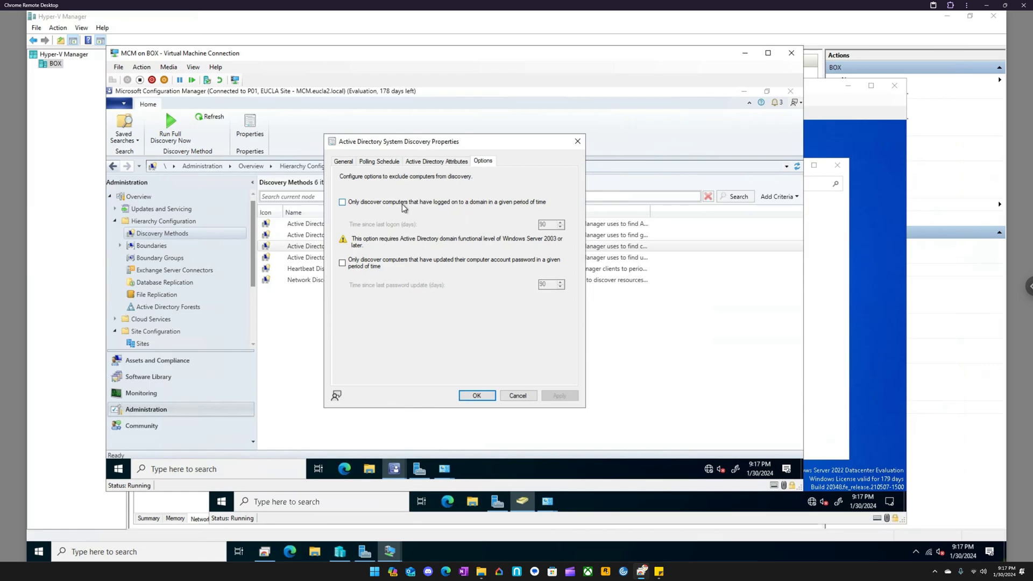
left_click(342, 162)
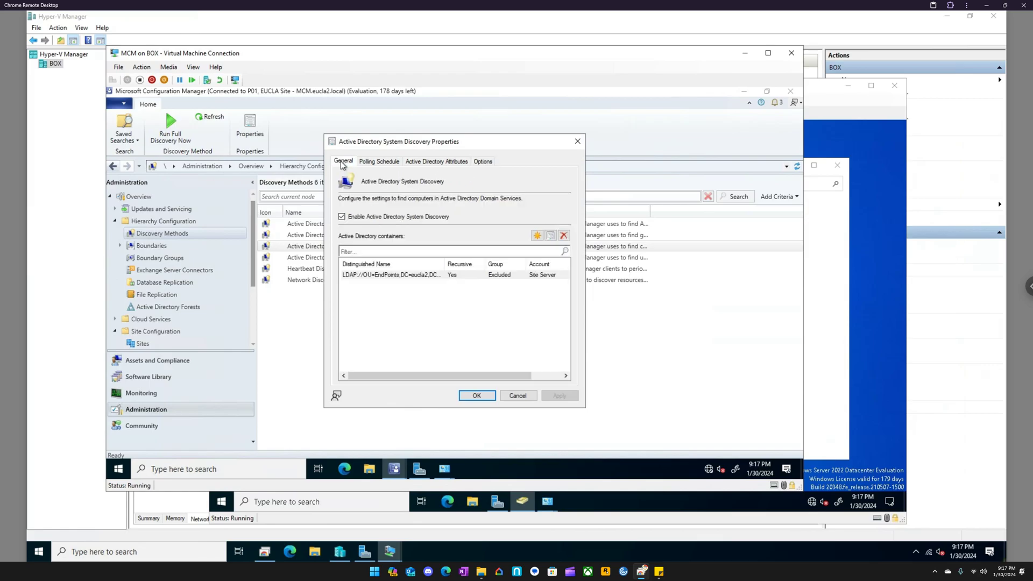
left_click(477, 395)
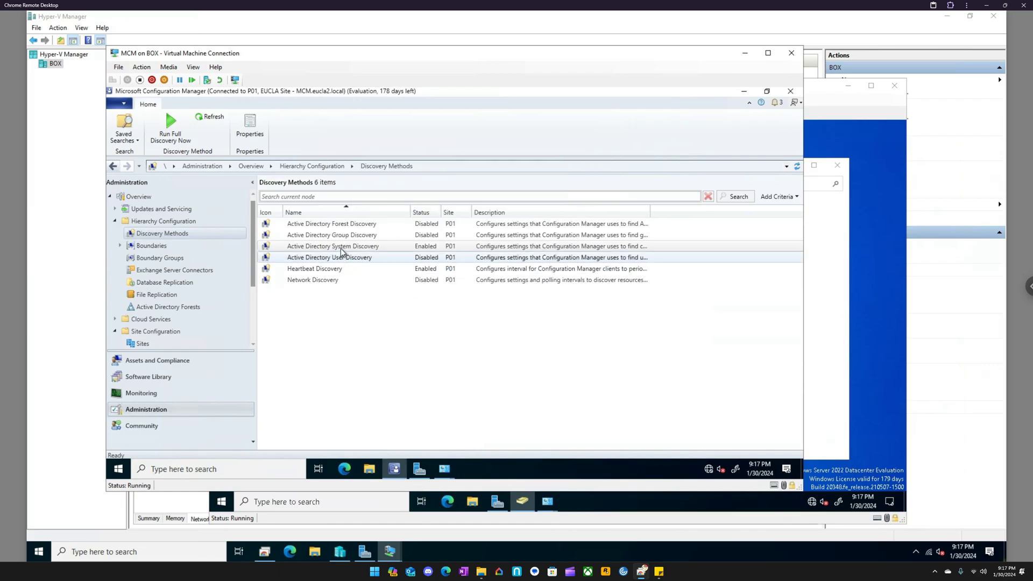
- Run a full Active Directory System Discovery immediately
left_click(314, 248)
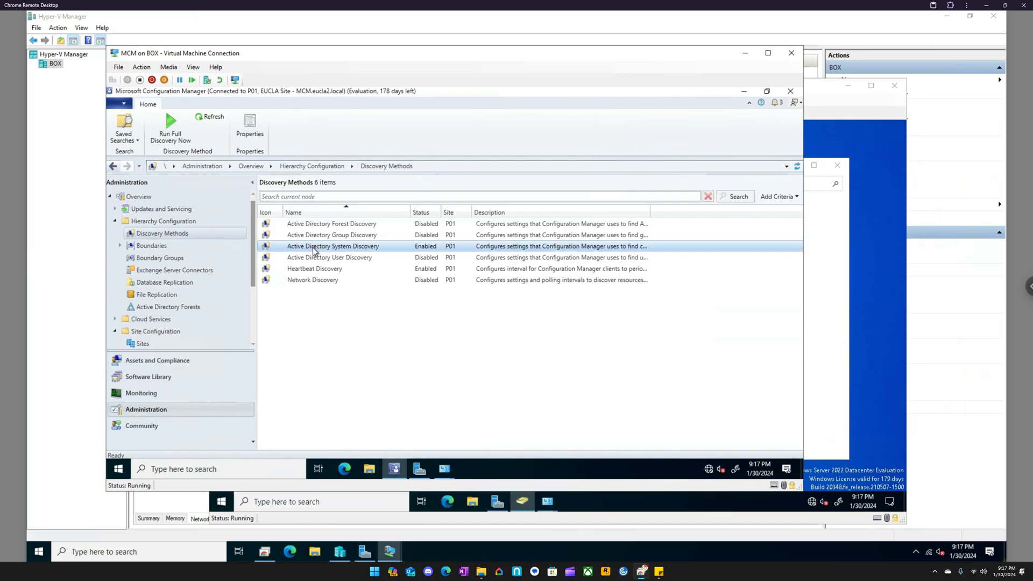
right_click(314, 248)
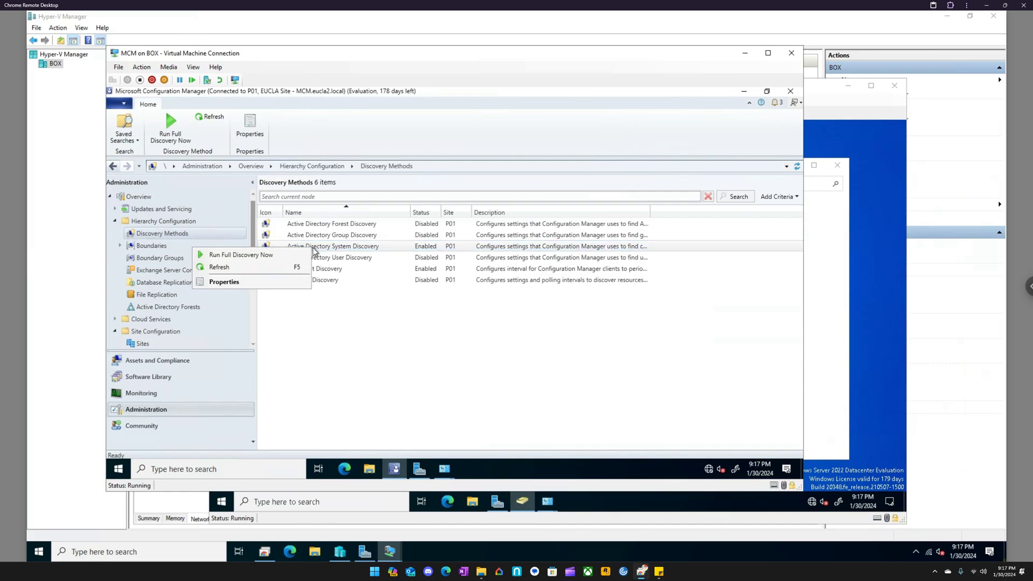
left_click(277, 257)
left_click(474, 315)
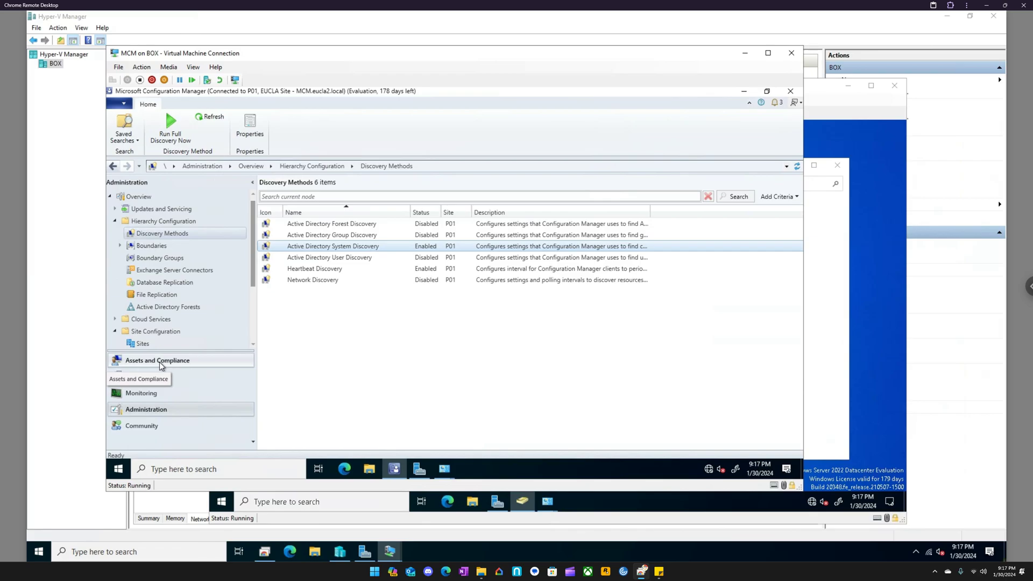
- View the servers and site system roles under Site Configuration, and open the list of sites
scroll(156, 334, "down", 1)
scroll(158, 336, "down", 1)
left_click(146, 306)
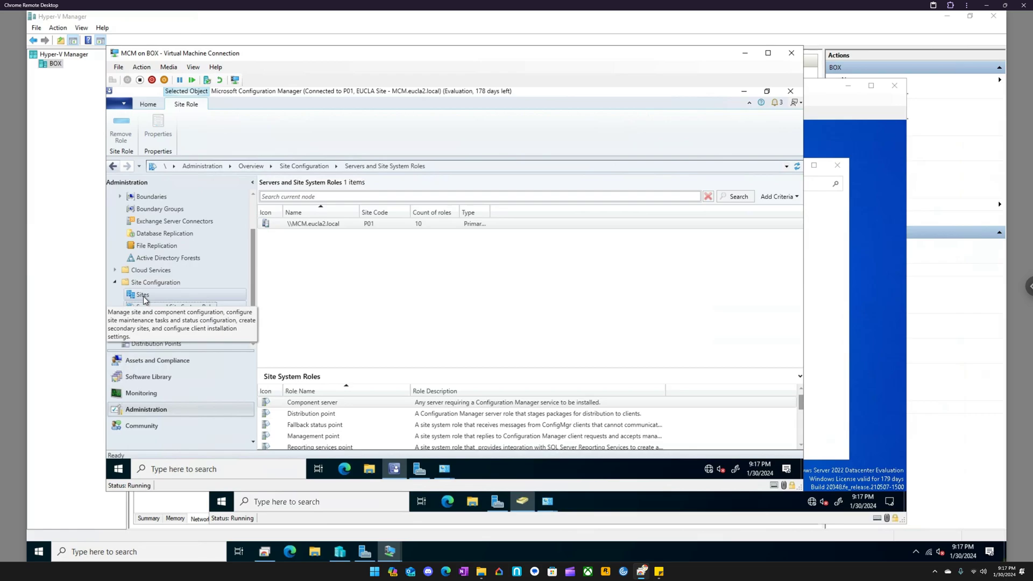
left_click(143, 299)
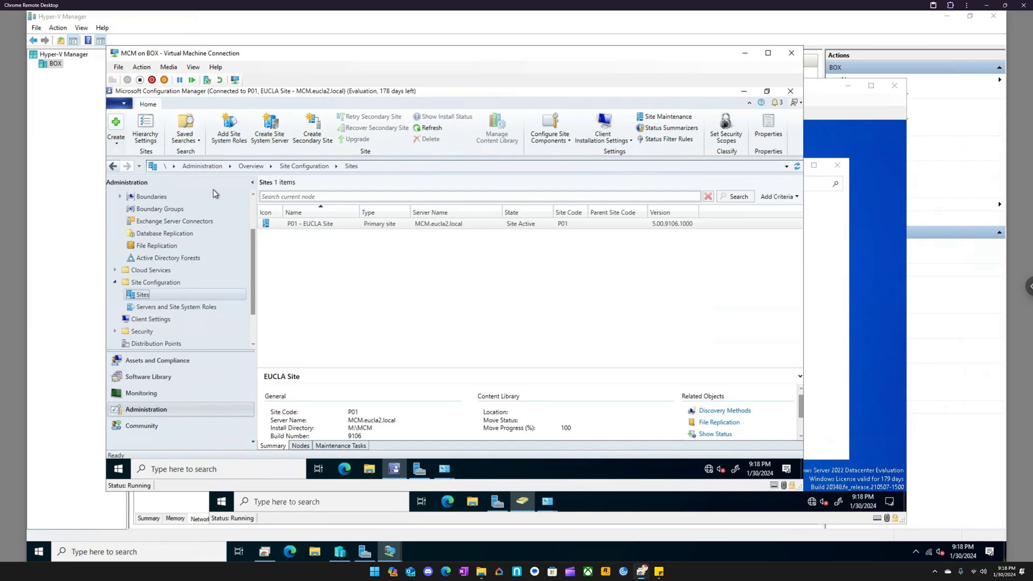
- Review the EUCLA Site, the site system roles on its server, and the site components available for configuration
left_click(296, 224)
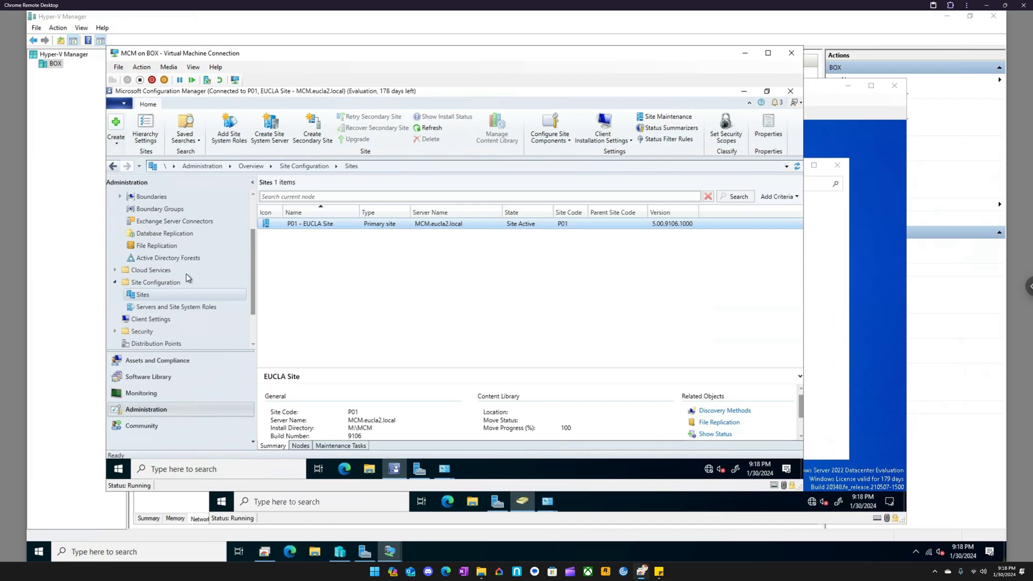
left_click(170, 305)
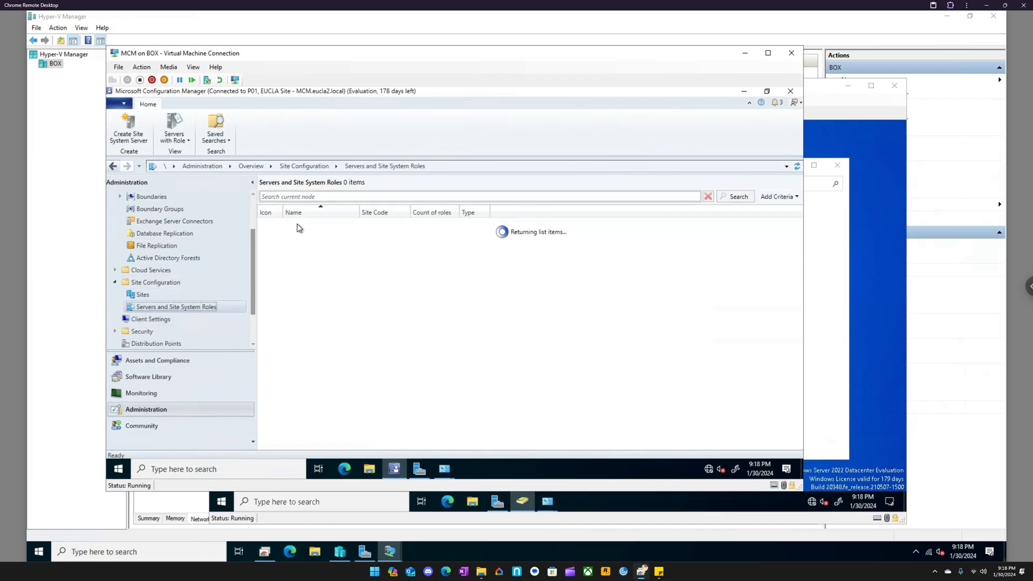
left_click(297, 223)
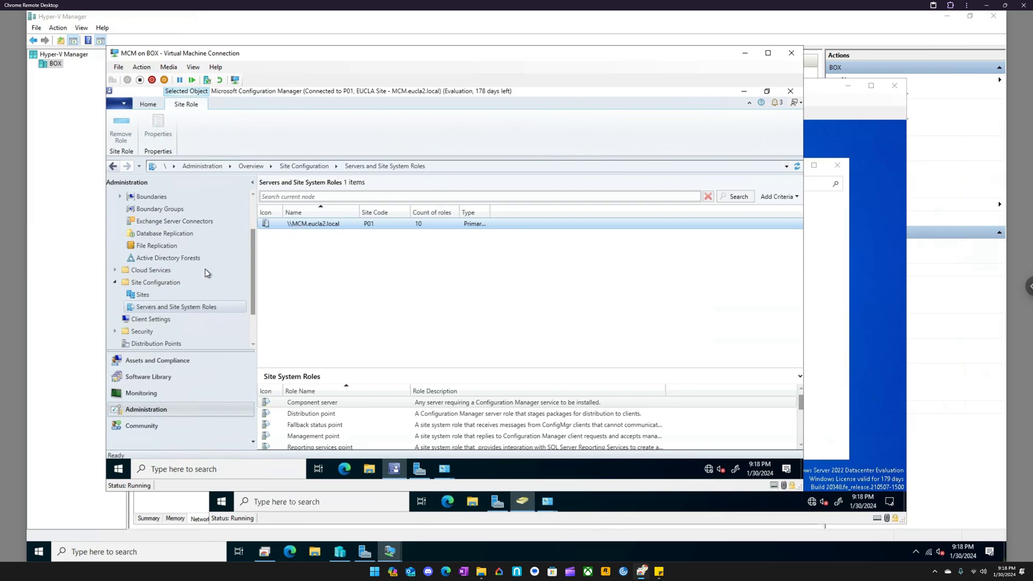
left_click(150, 295)
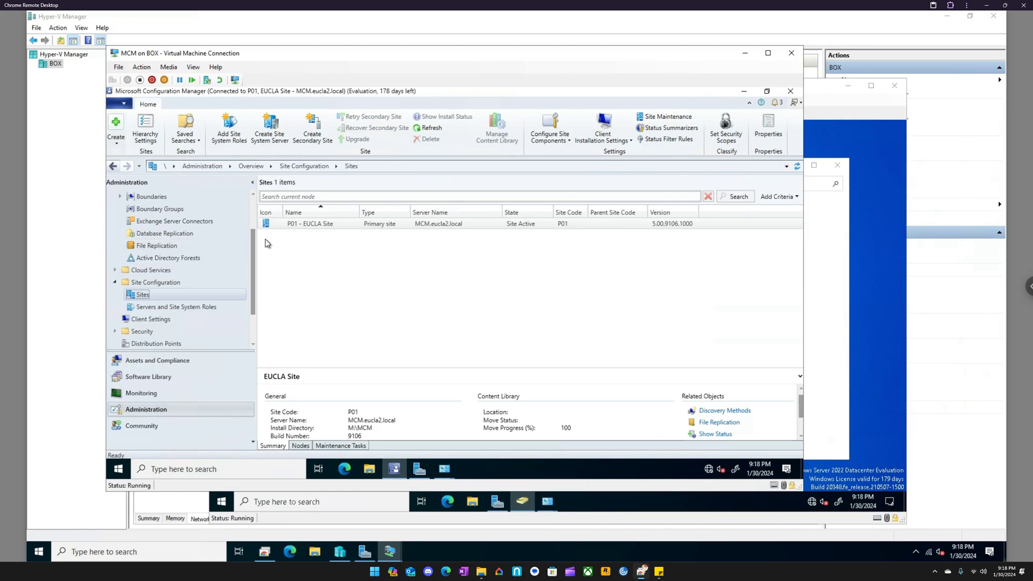
left_click(551, 141)
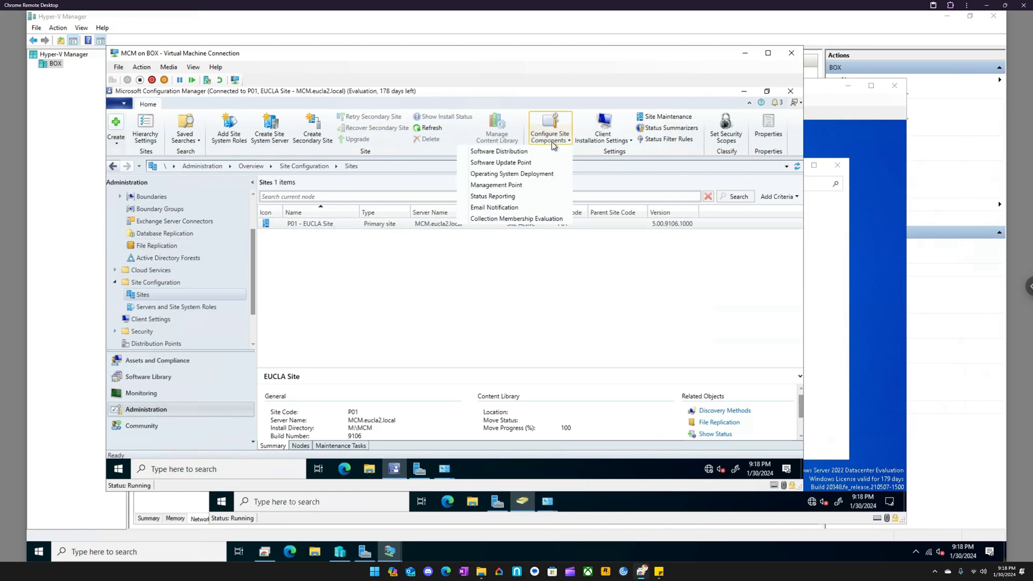
left_click(343, 258)
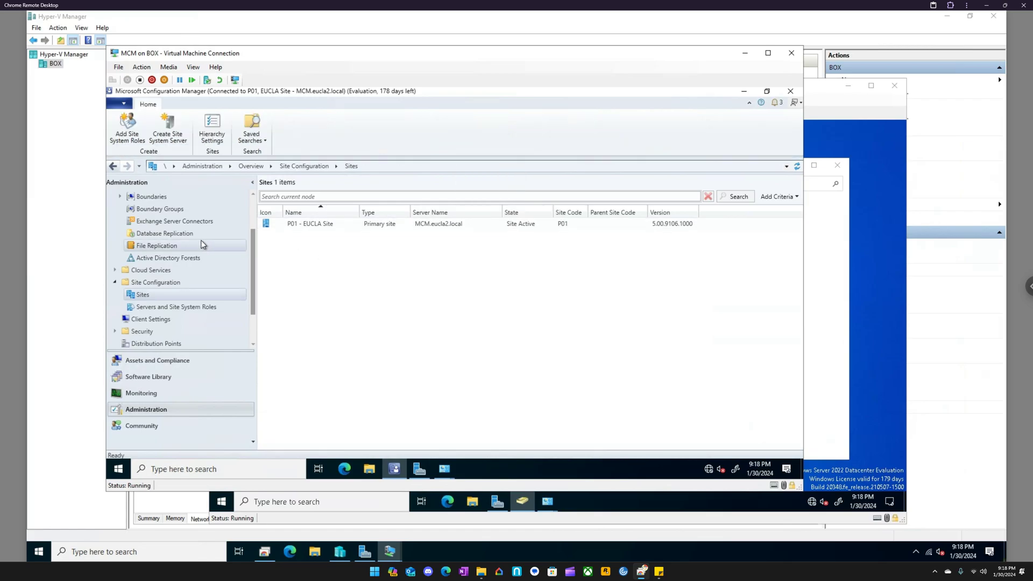
- View the Devices list under Assets and Compliance and select the EP device
scroll(214, 257, "up", 1)
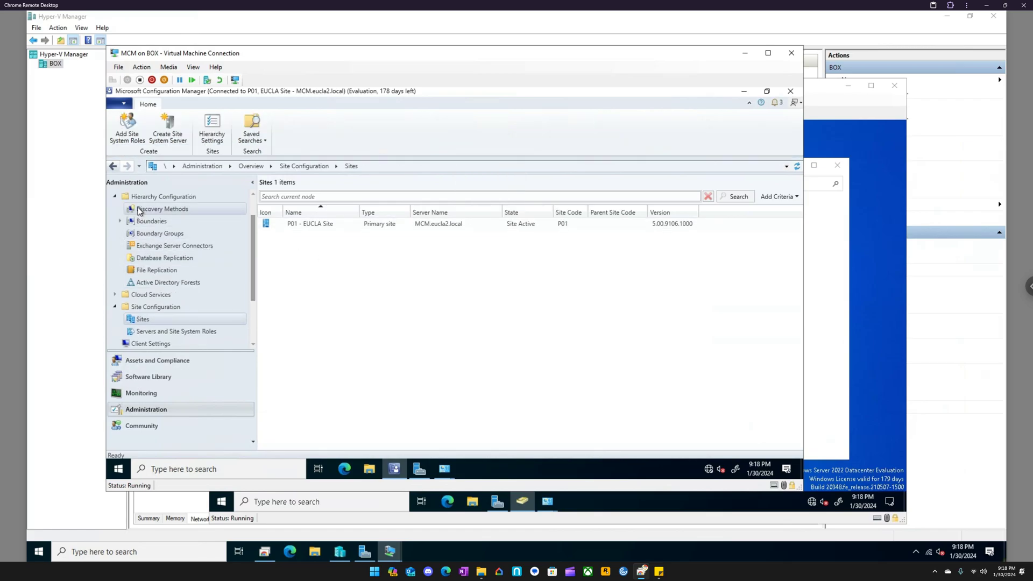
left_click(164, 362)
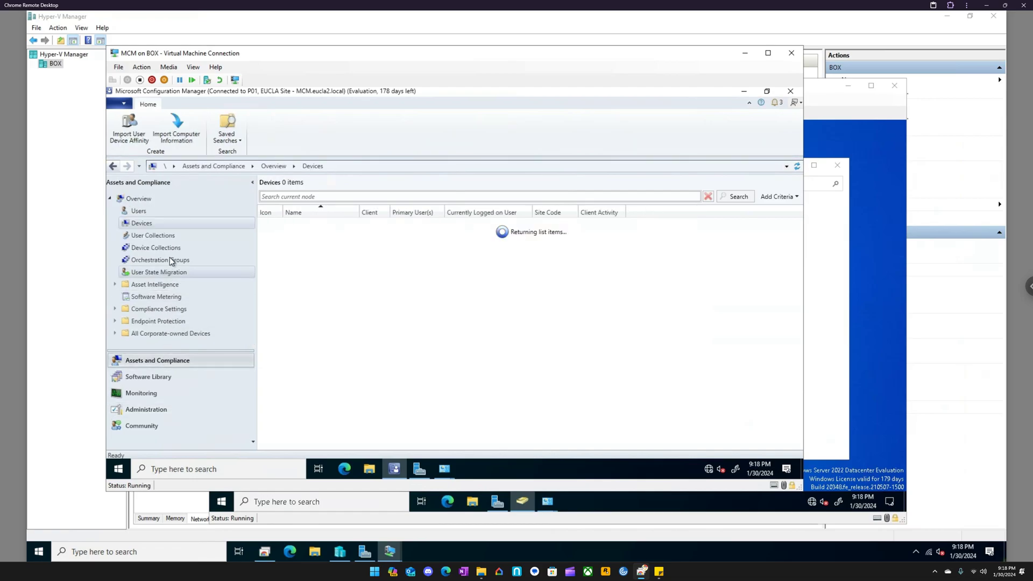
left_click(311, 224)
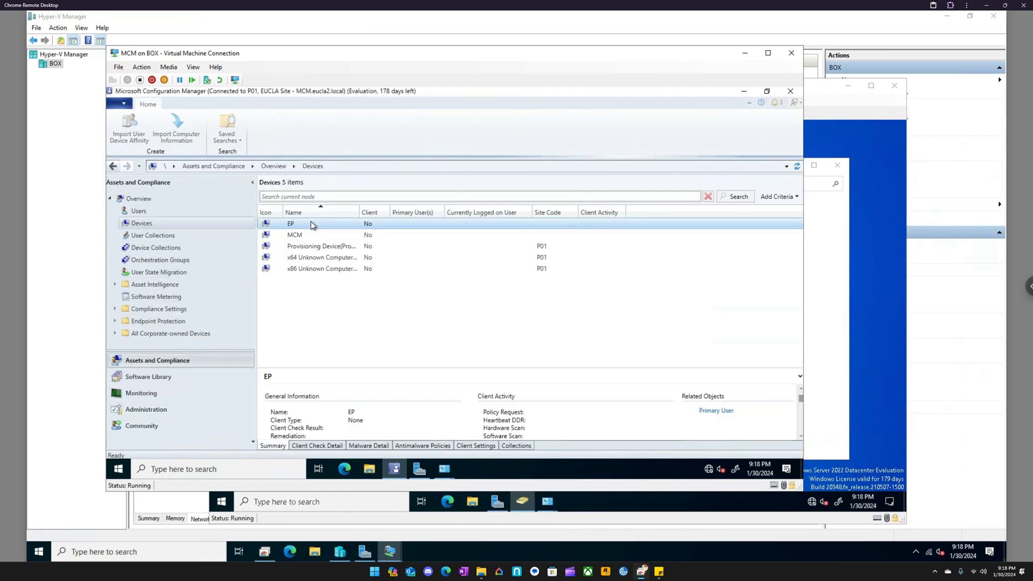
- Switch to File Explorer and open the M:\MCM\tools folder
left_click(369, 468)
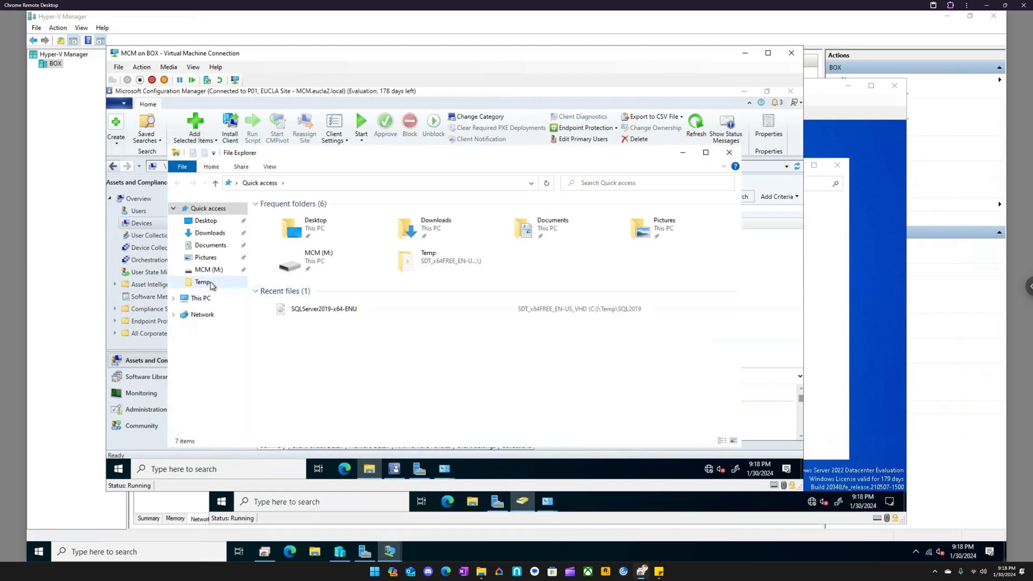
left_click(230, 269)
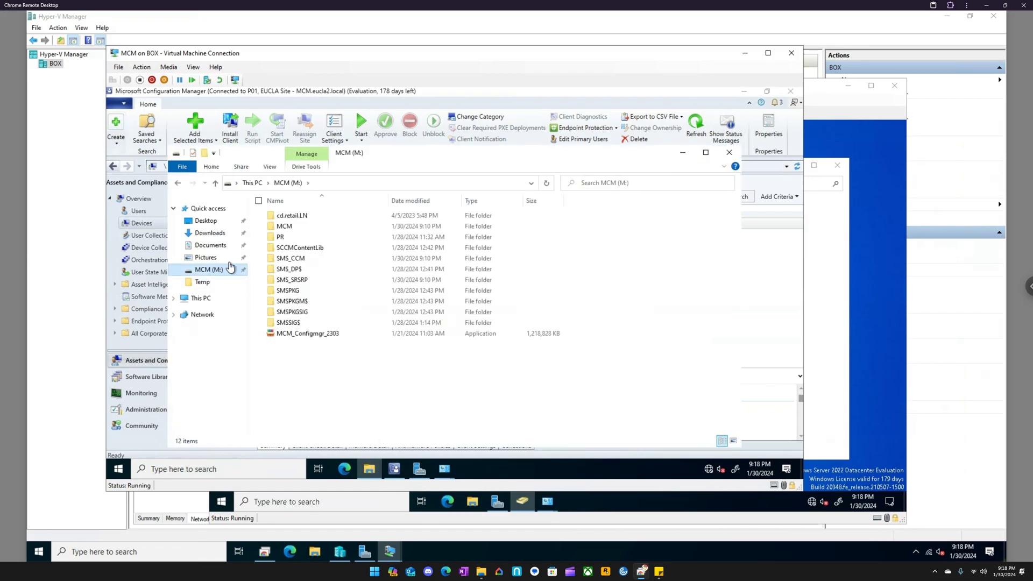
double_click(300, 229)
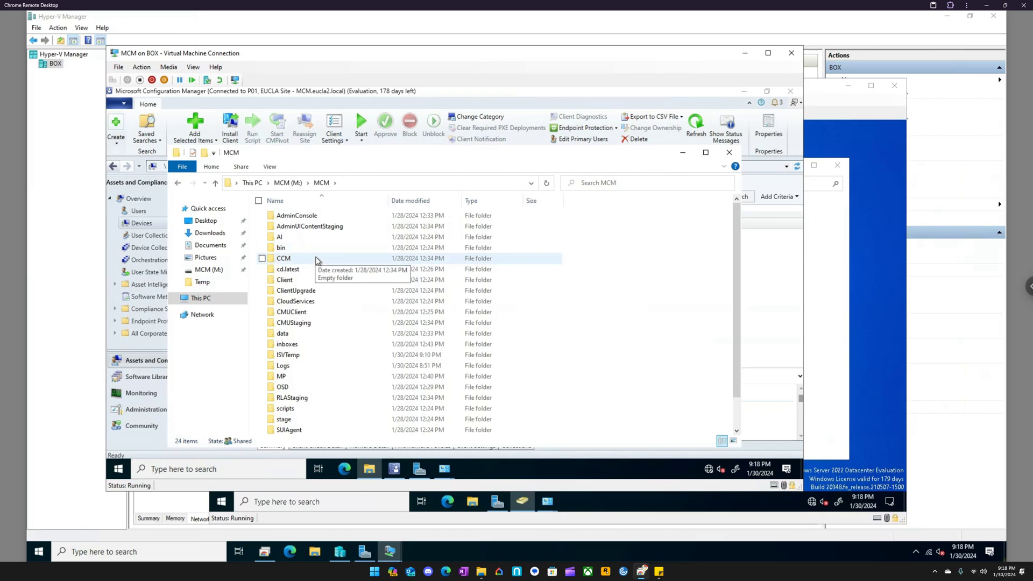
scroll(315, 259, "down", 1)
scroll(315, 259, "down", 1)
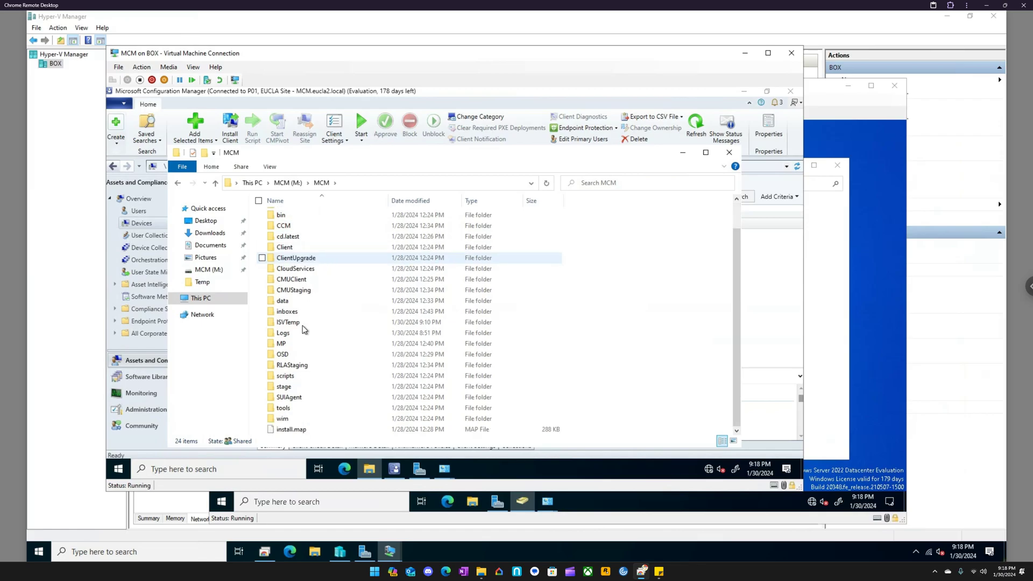
double_click(283, 407)
left_click(468, 291)
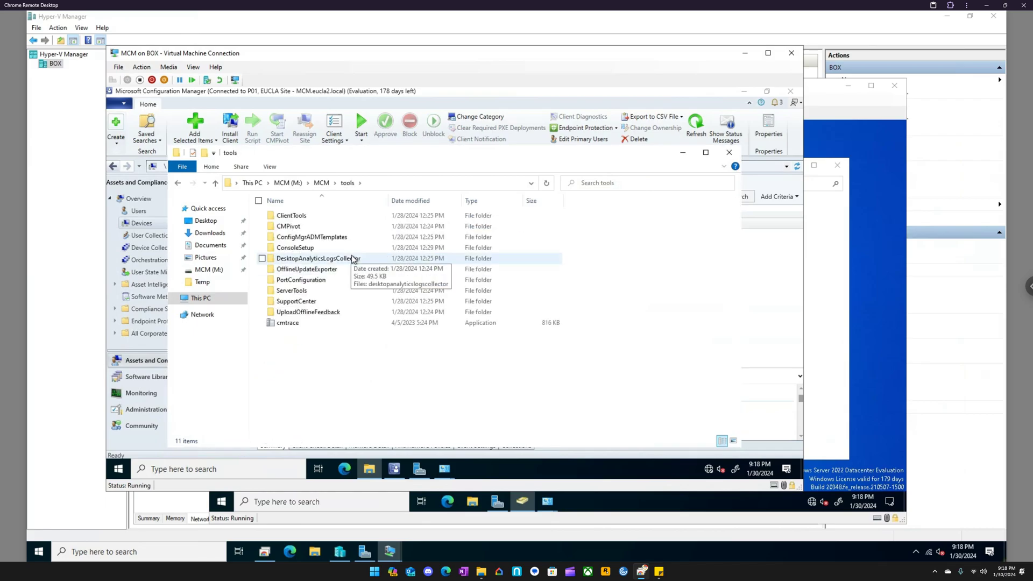
- Try to launch the cmtrace application from the tools folder
left_click(295, 325)
double_click(295, 323)
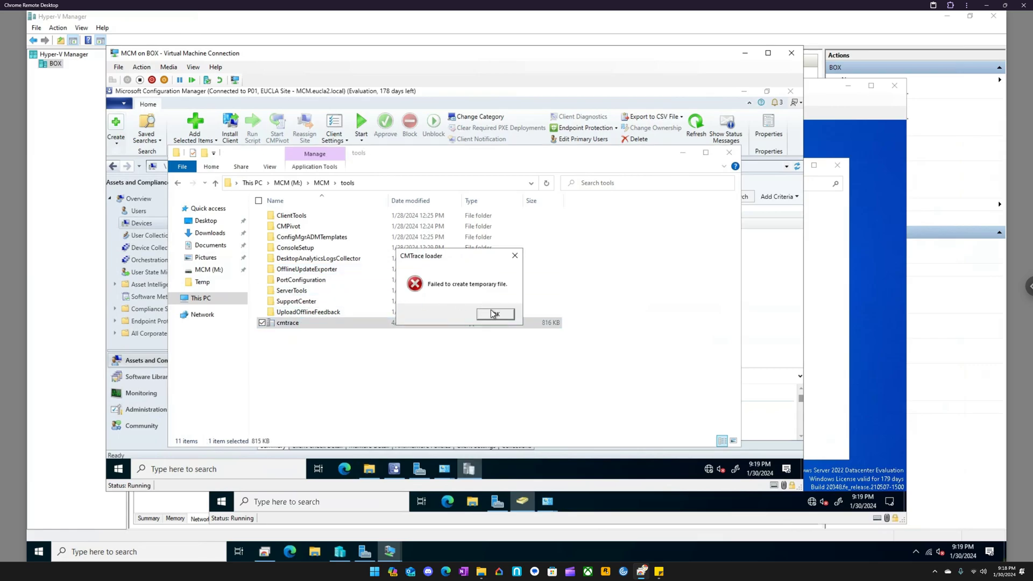
left_click(494, 316)
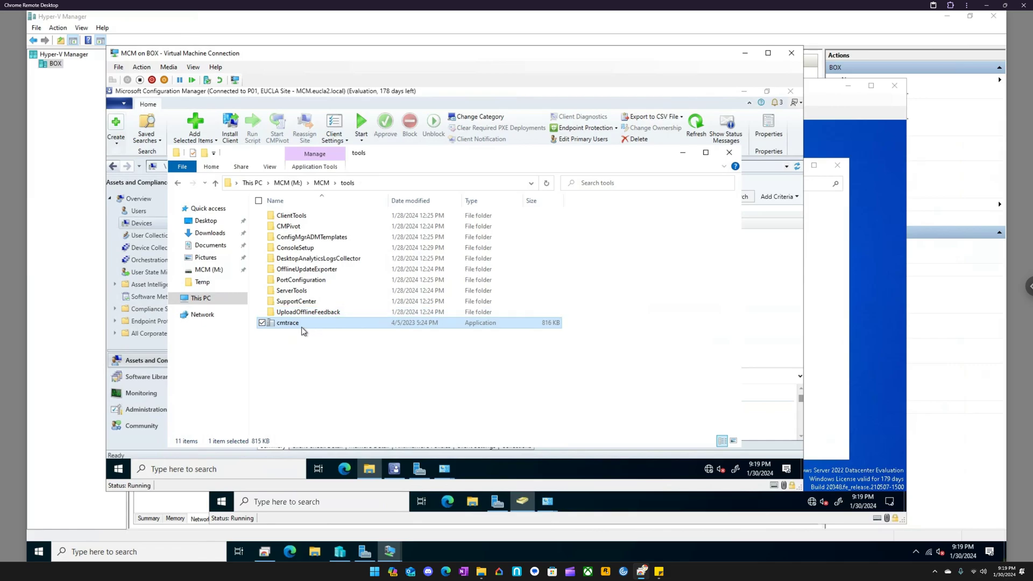
double_click(300, 326)
left_click(494, 316)
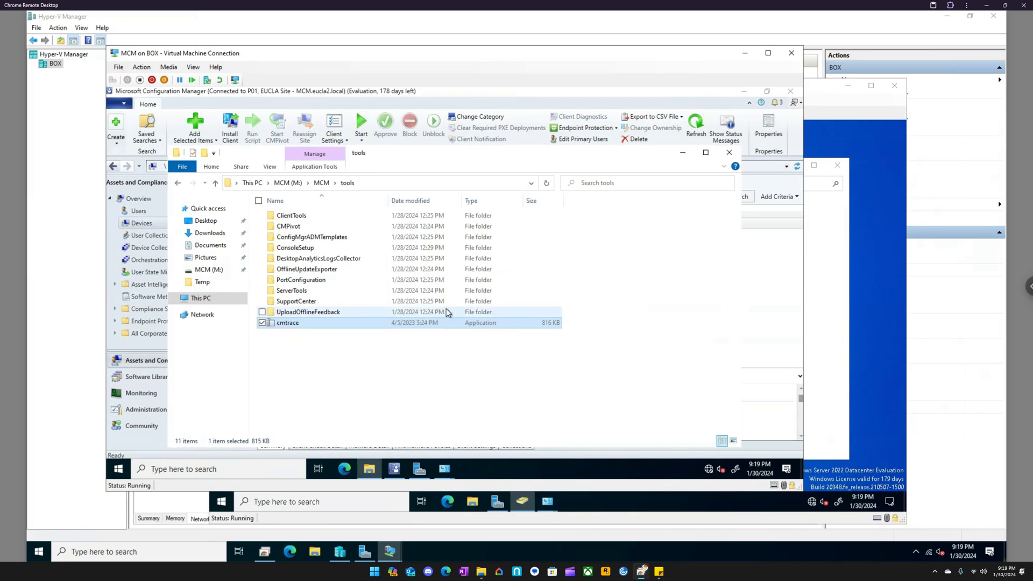
- Examine the contents of the CCM folder under M:\MCM and return to the MCM folder
left_click(321, 183)
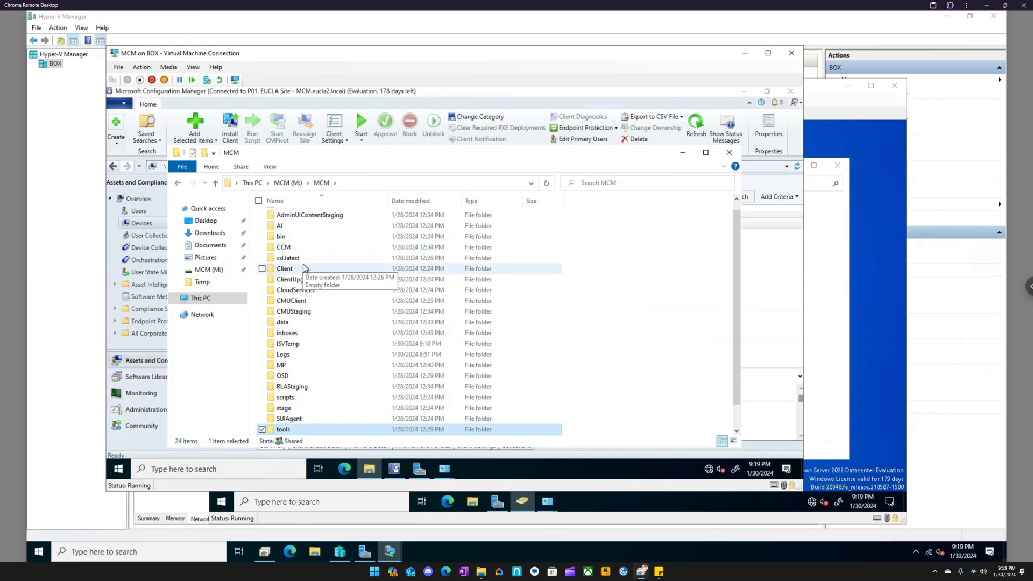
scroll(305, 267, "up", 1)
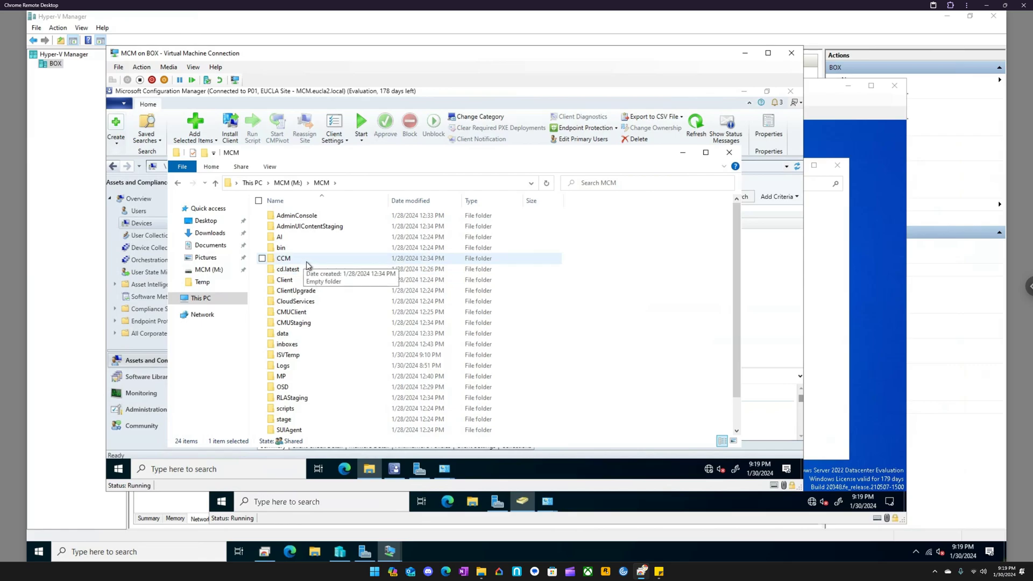
scroll(307, 264, "down", 3)
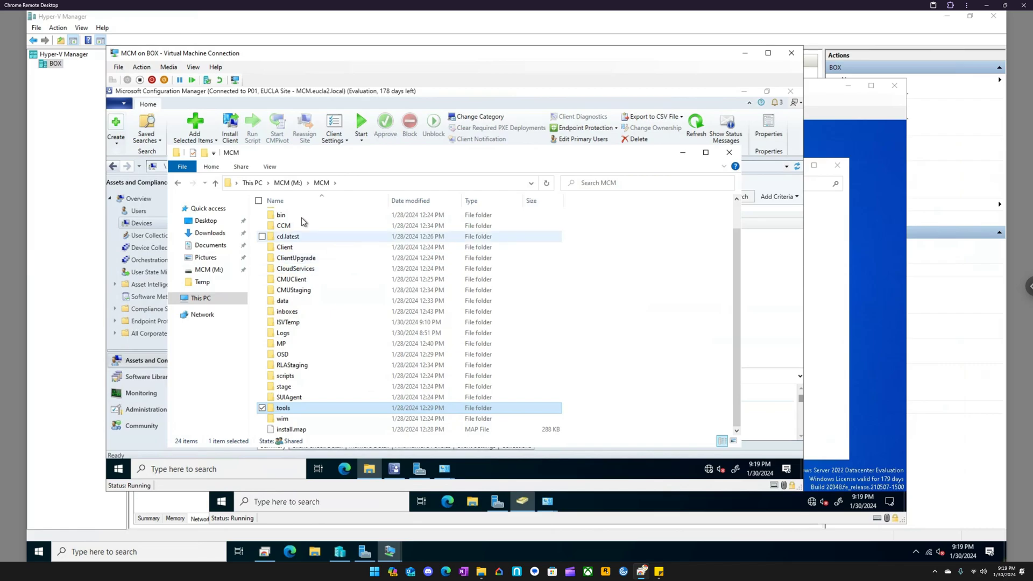
scroll(300, 257, "up", 1)
double_click(299, 257)
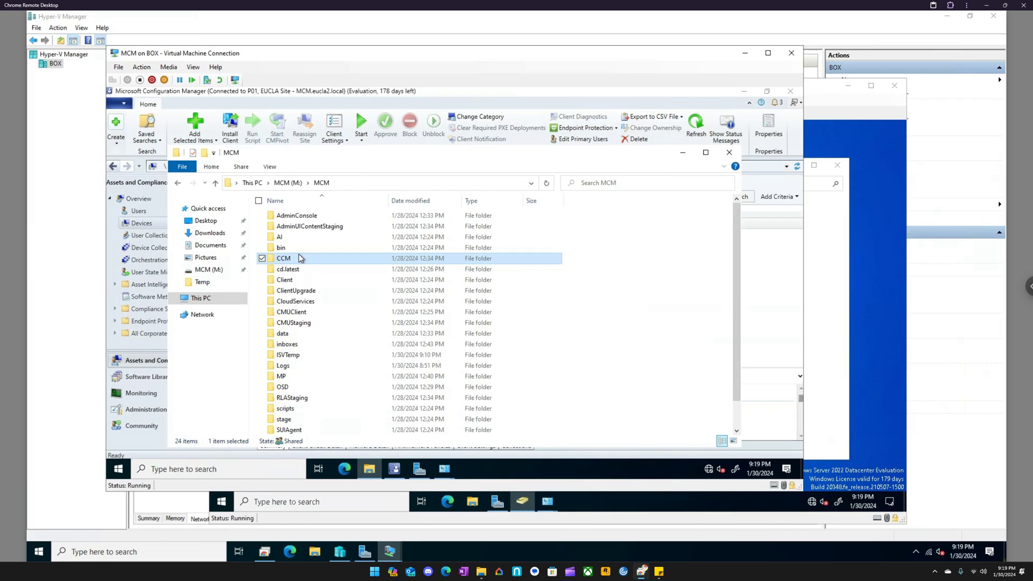
left_click(457, 291)
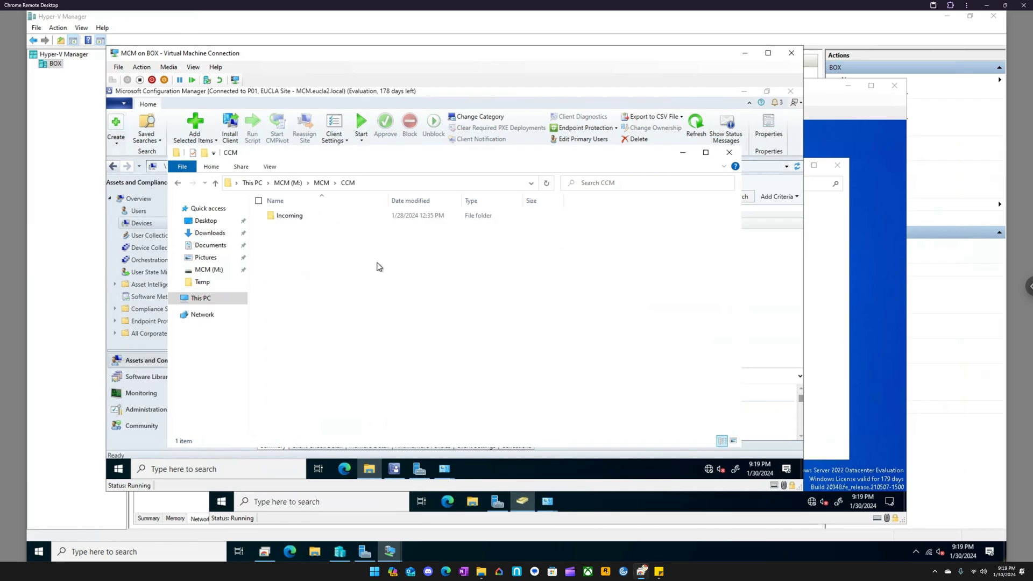
left_click(319, 184)
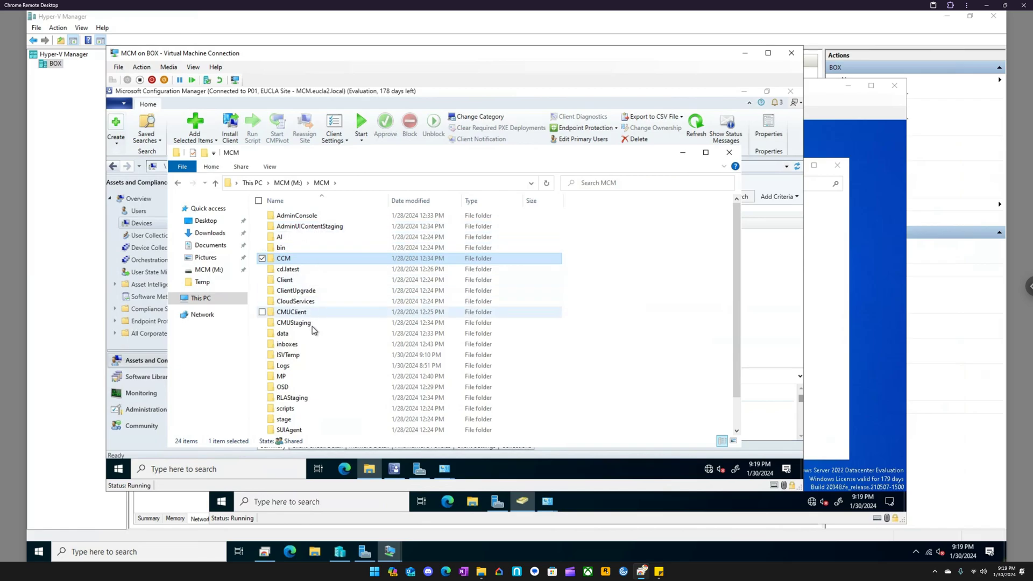
- Open the adsysdis log from M:\MCM\Logs in Notepad and close it
scroll(302, 398, "down", 1)
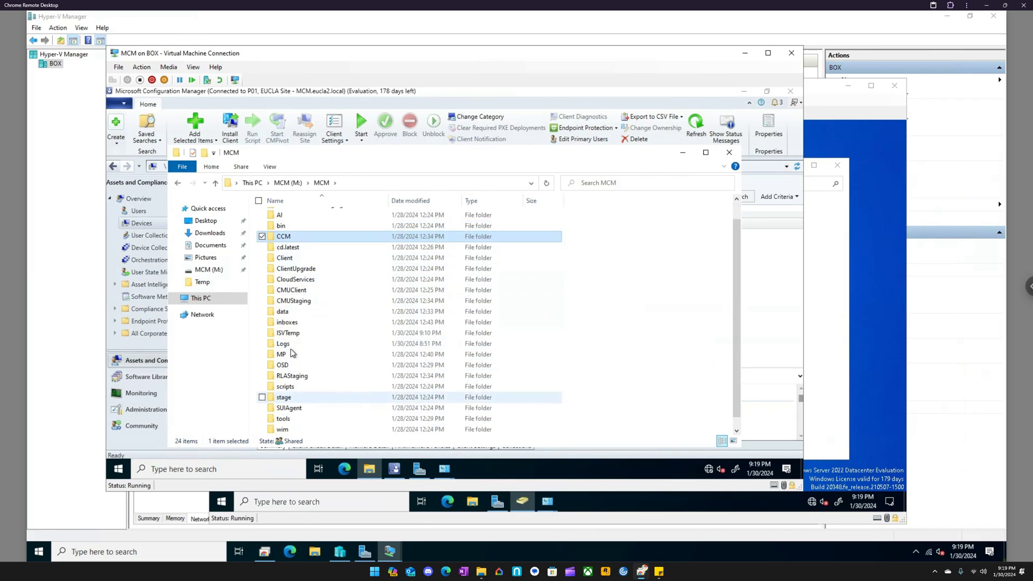
double_click(290, 344)
left_click(464, 292)
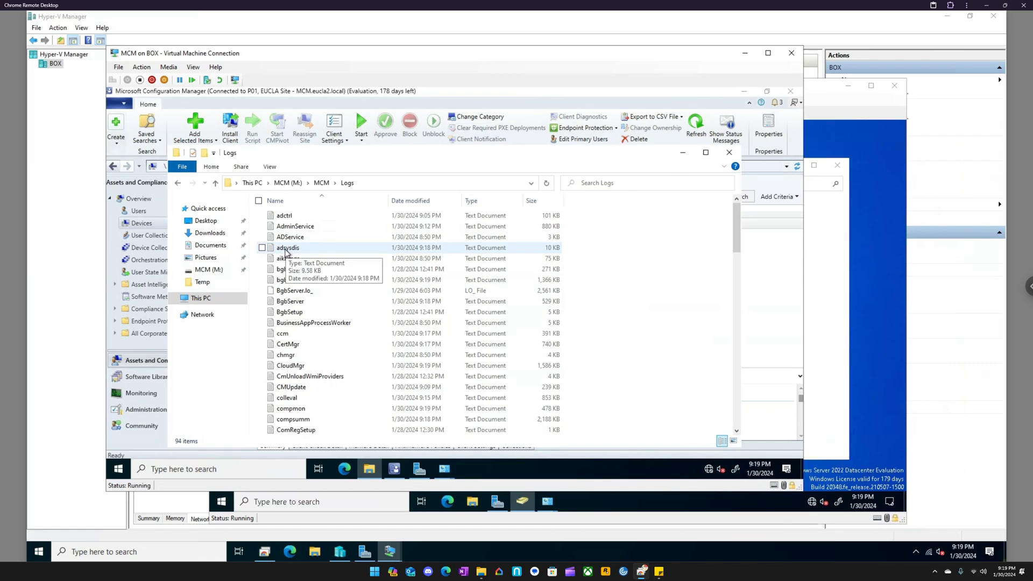
double_click(285, 249)
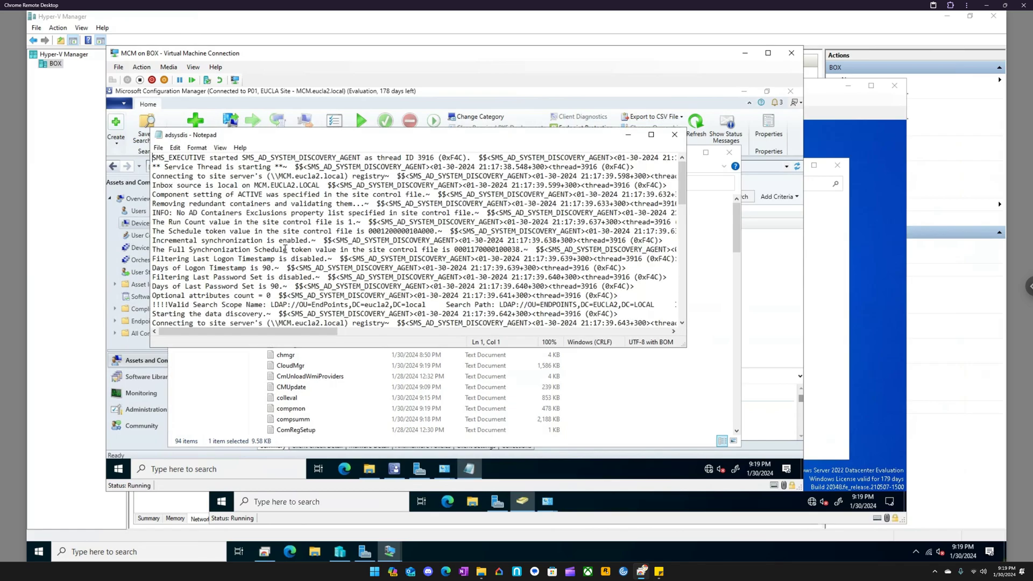
left_click(674, 134)
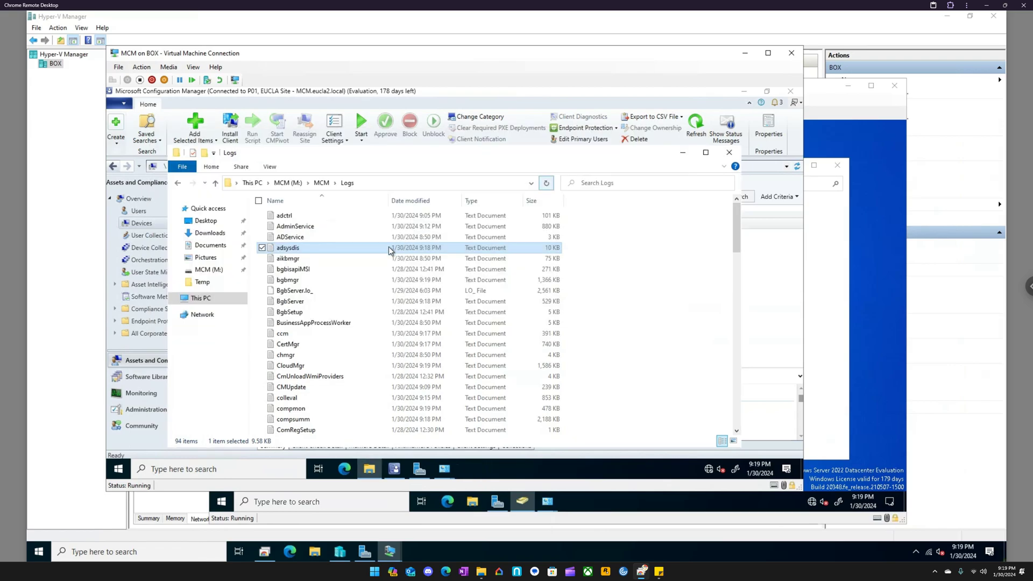
- Look for another app on this PC to open the adsysdis log with
right_click(303, 248)
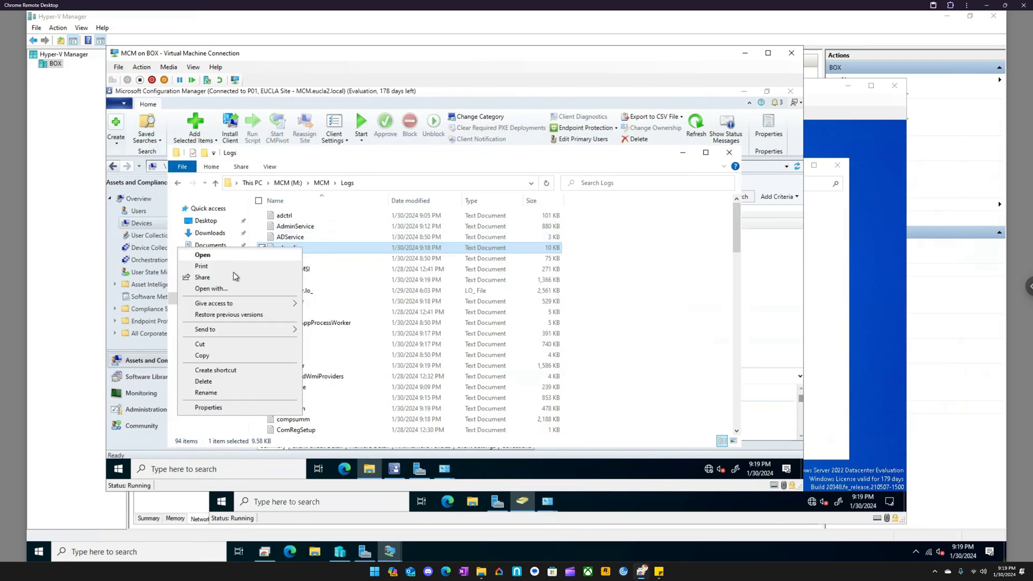
left_click(231, 288)
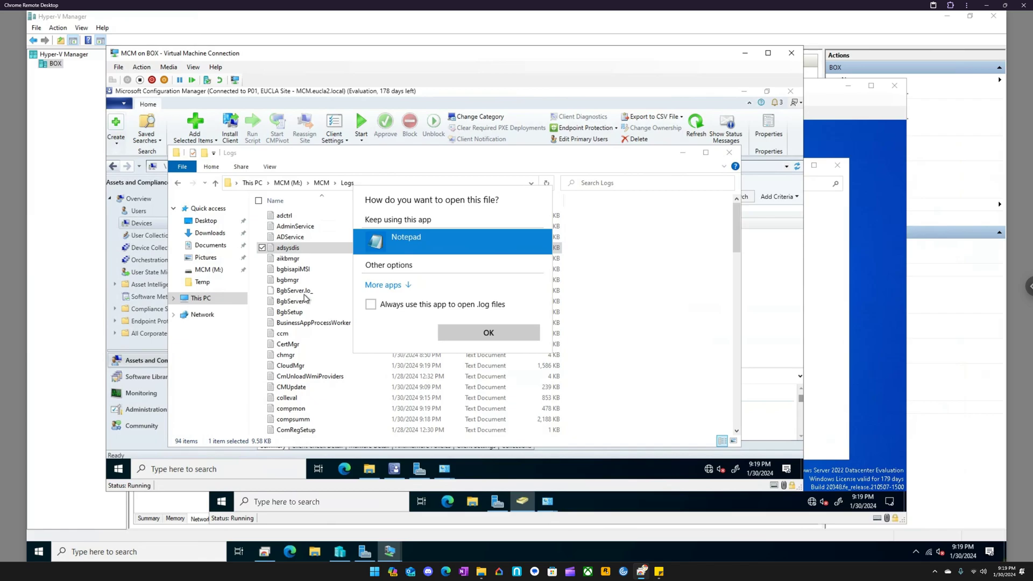
left_click(401, 287)
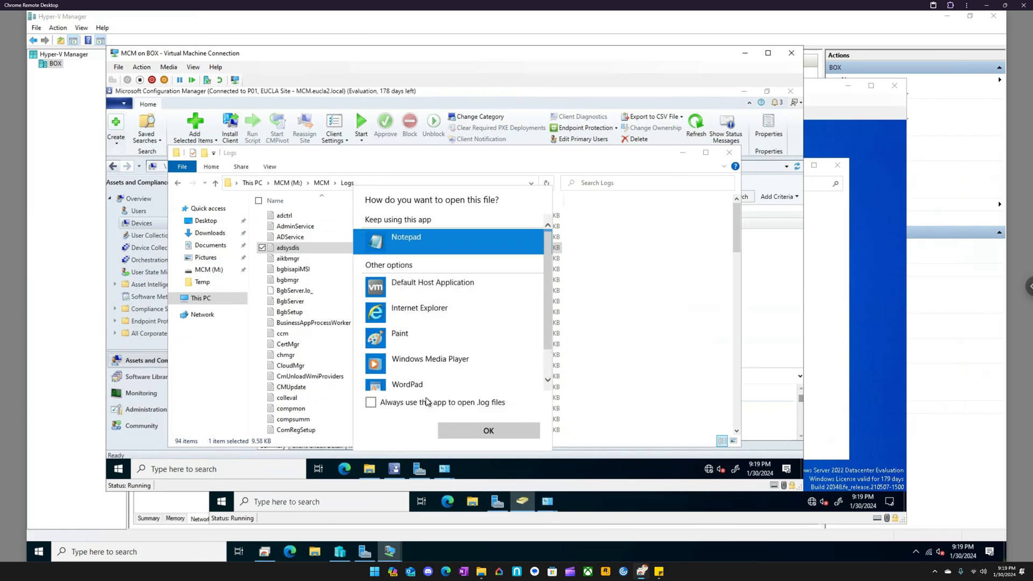
scroll(431, 363, "down", 2)
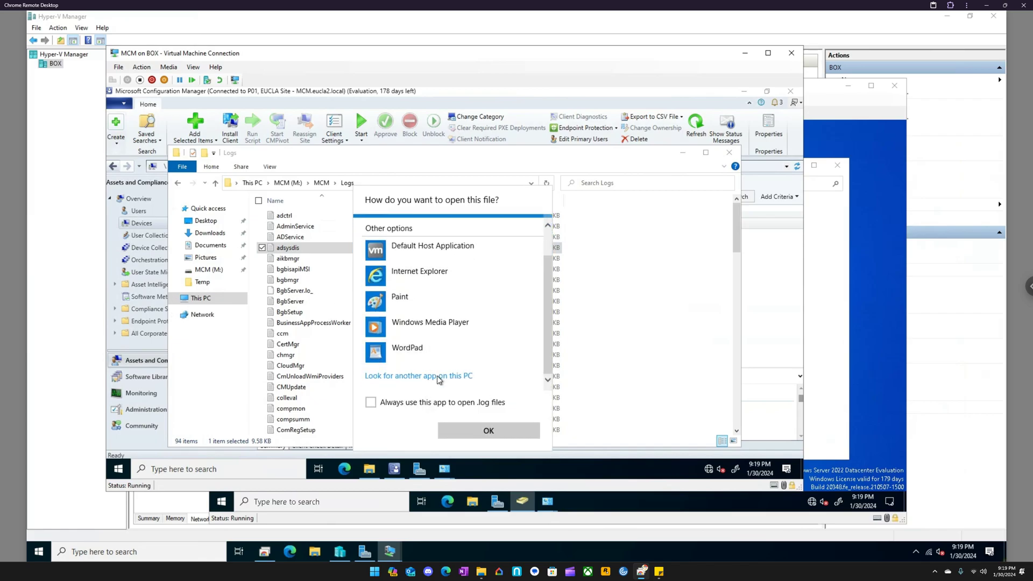
left_click(437, 375)
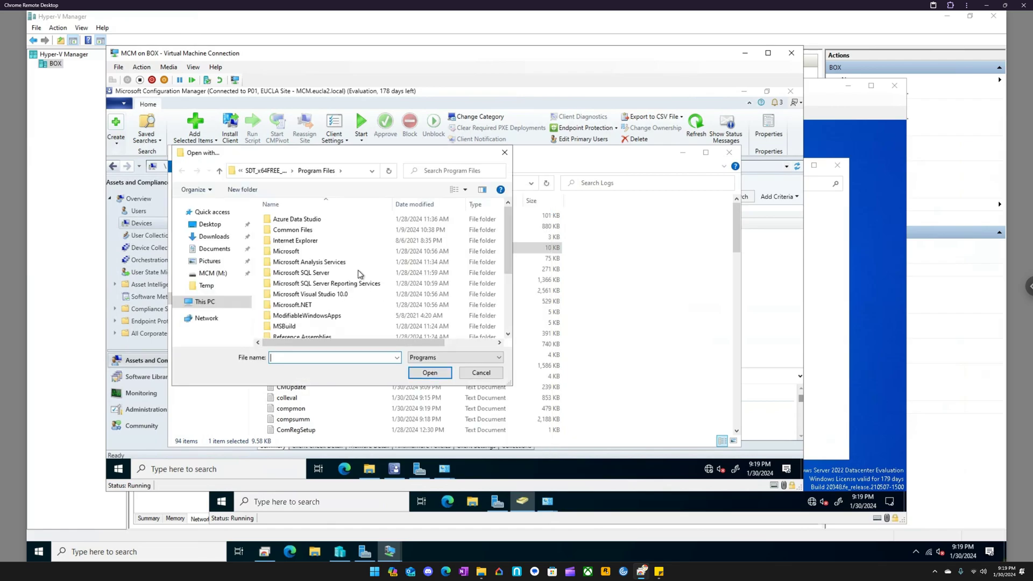
- Try to open the adsysdis log with the cmtrace application from M:\MCM\tools
left_click(213, 273)
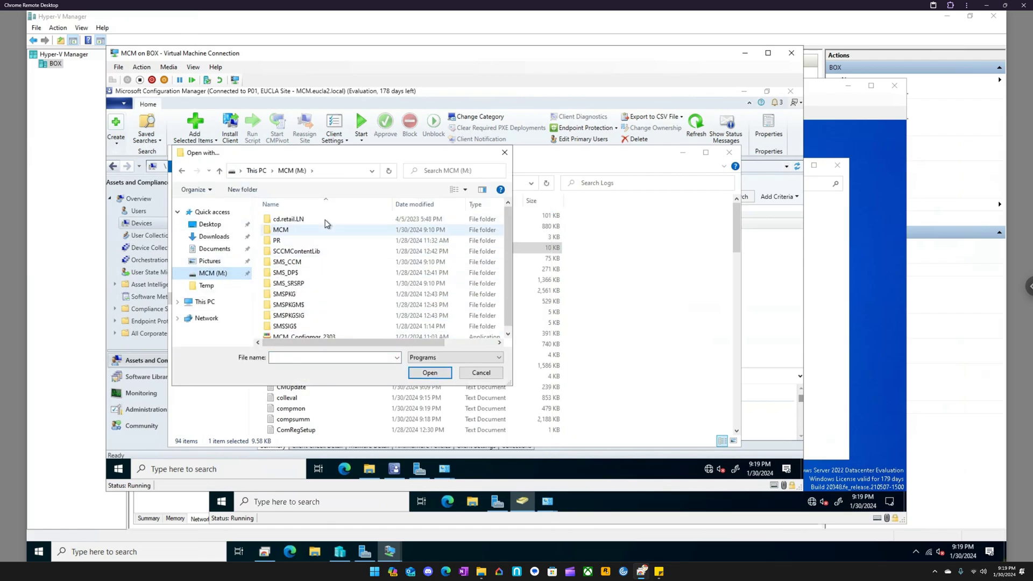
scroll(328, 294, "down", 1)
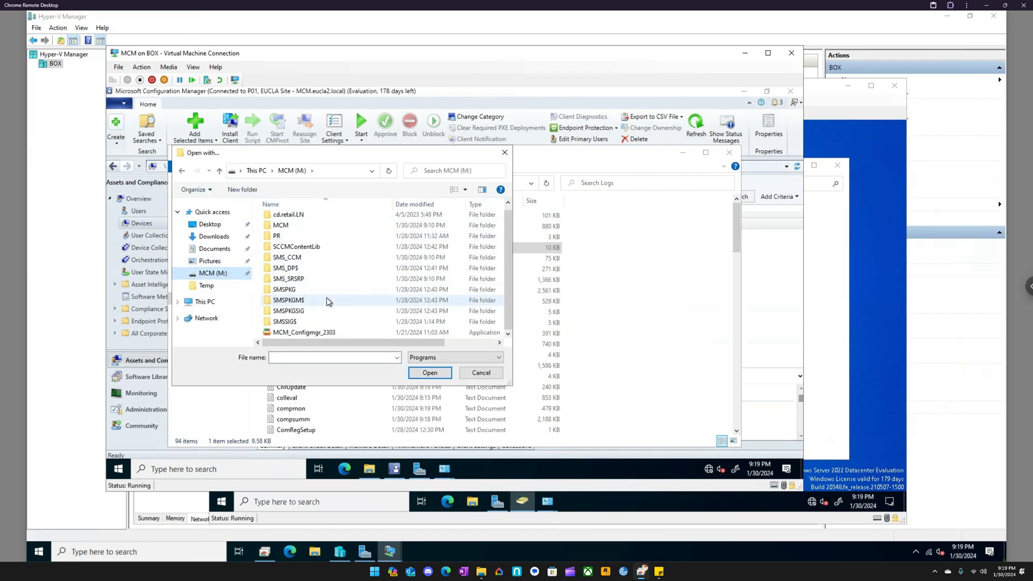
double_click(283, 227)
scroll(315, 306, "down", 2)
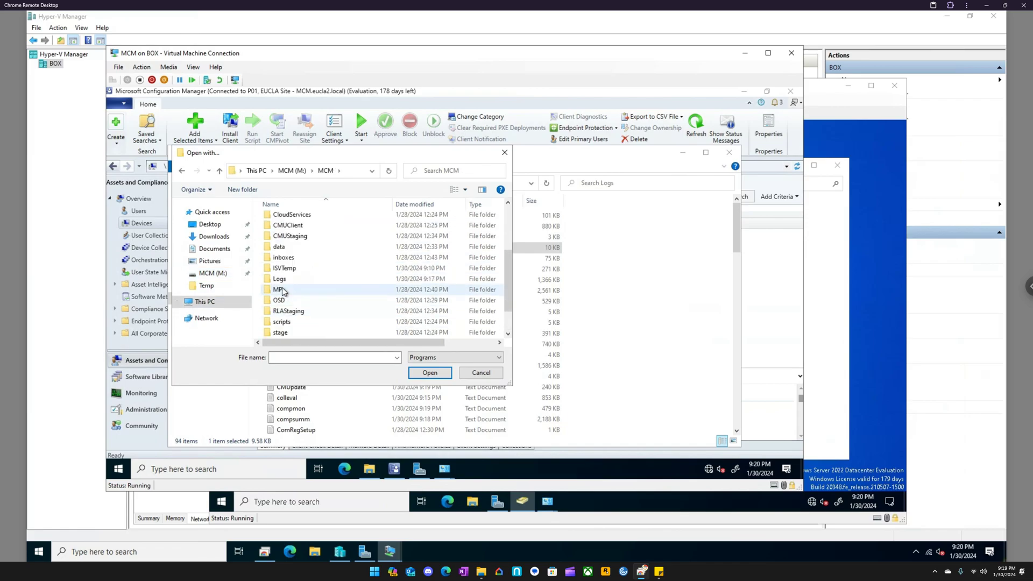
scroll(301, 315, "down", 1)
double_click(295, 322)
left_click(296, 326)
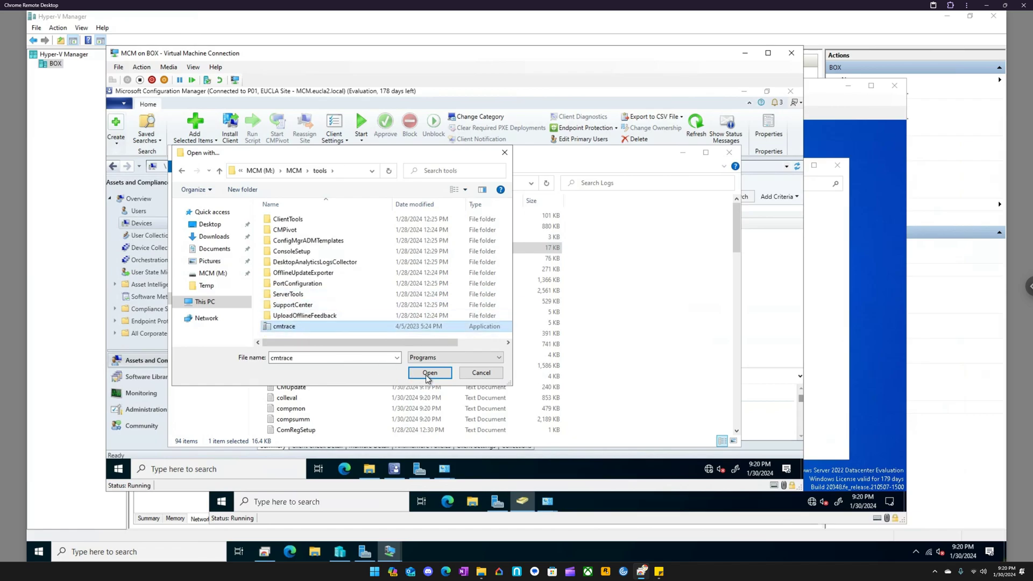
left_click(425, 373)
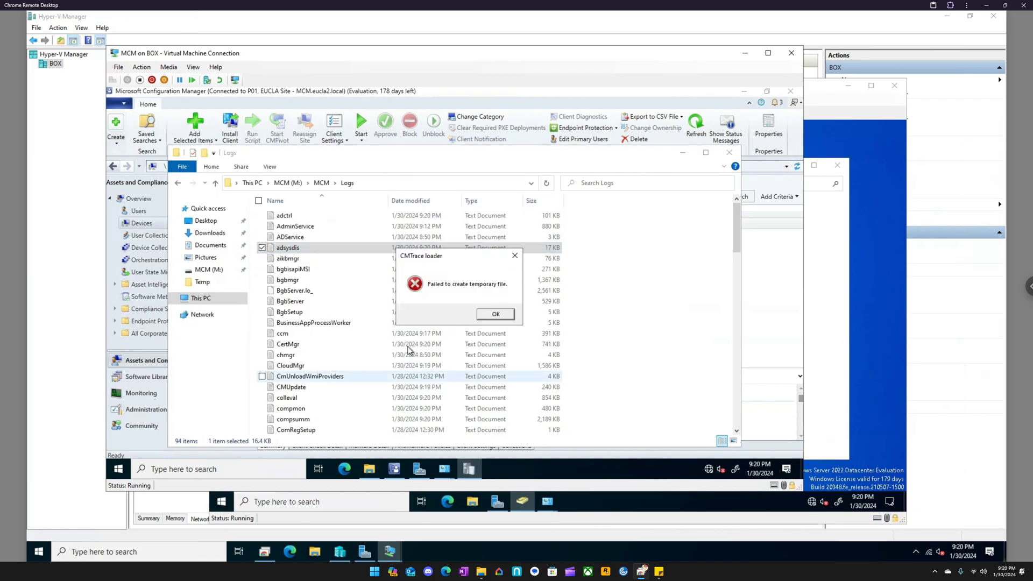
left_click(496, 315)
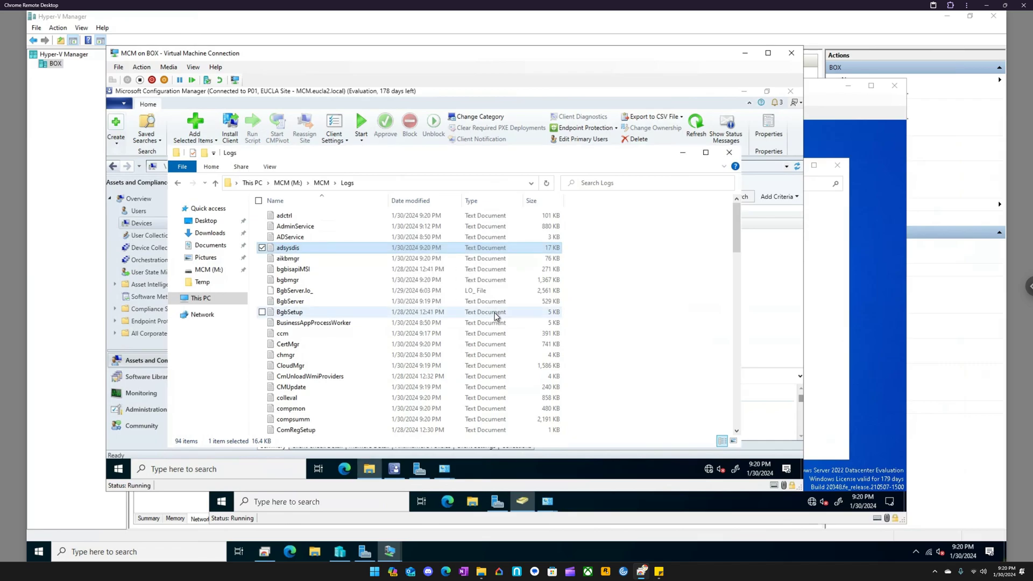
- Open the adsysdis log in Notepad and search it for "EP"
double_click(286, 246)
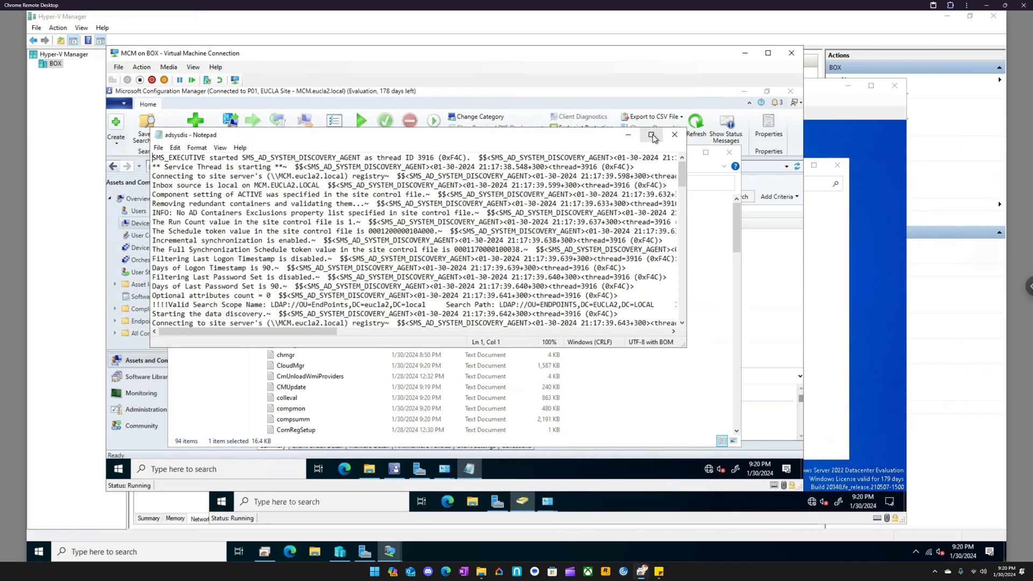
left_click_drag(683, 180, 490, 241)
left_click(491, 240)
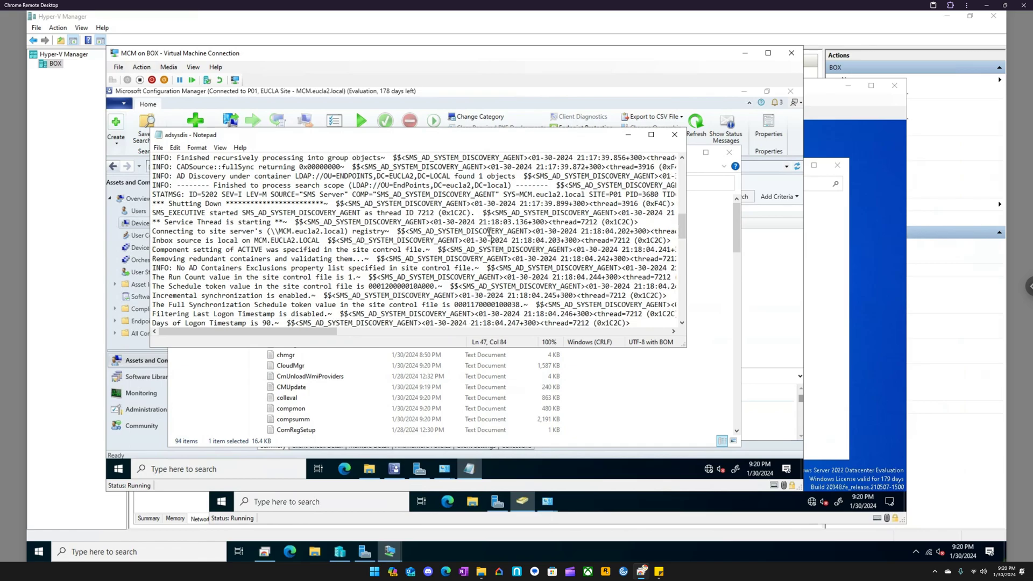
key("ctrl+f")
type("EP")
key("Return")
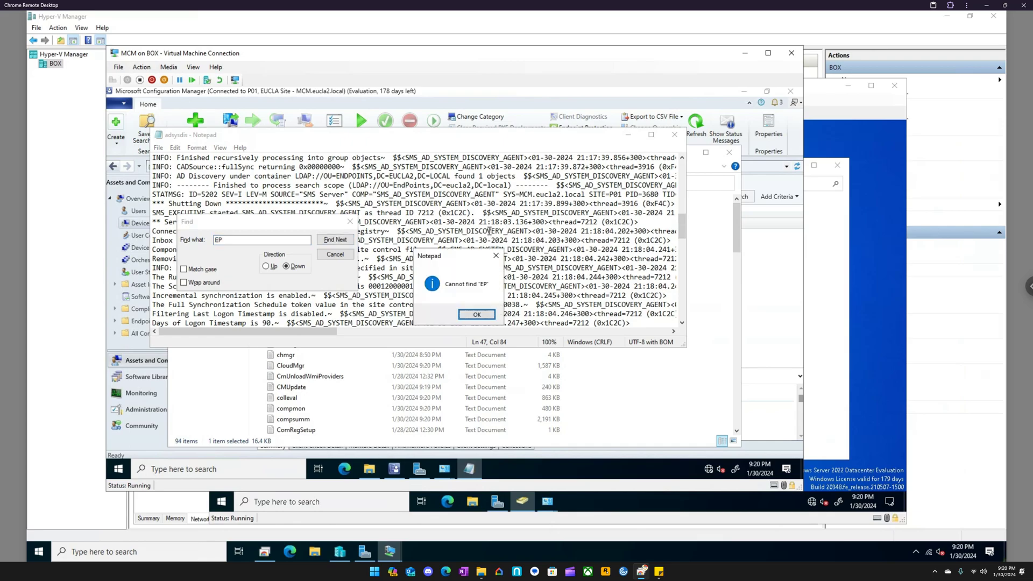
key("Return")
left_click(350, 221)
- Examine the latest discovery run at the end of the adsysdis log, highlighting the ENDPOINTS container result and the ads path
scroll(639, 268, "down", 6)
scroll(638, 268, "down", 15)
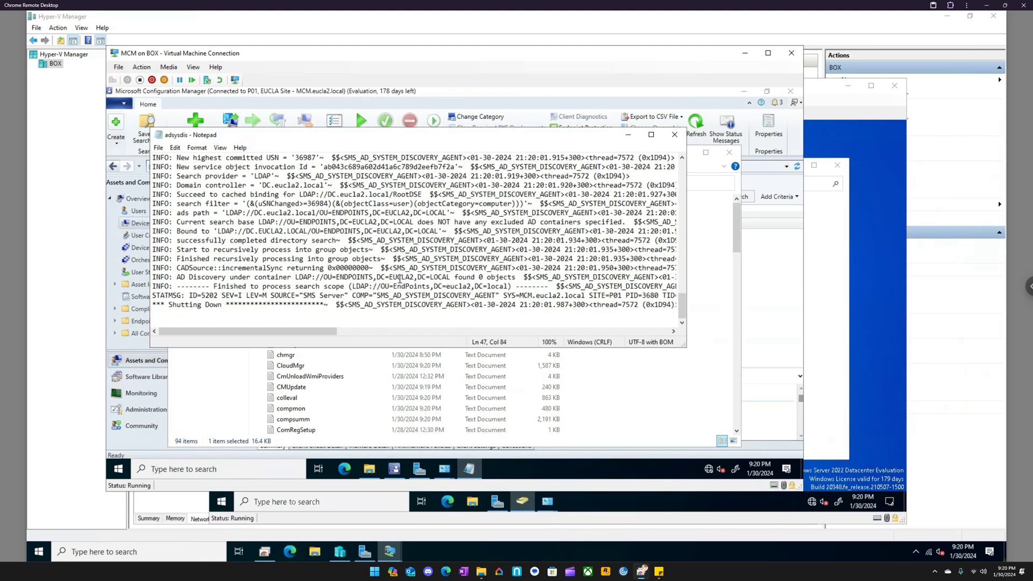
left_click_drag(304, 277, 521, 277)
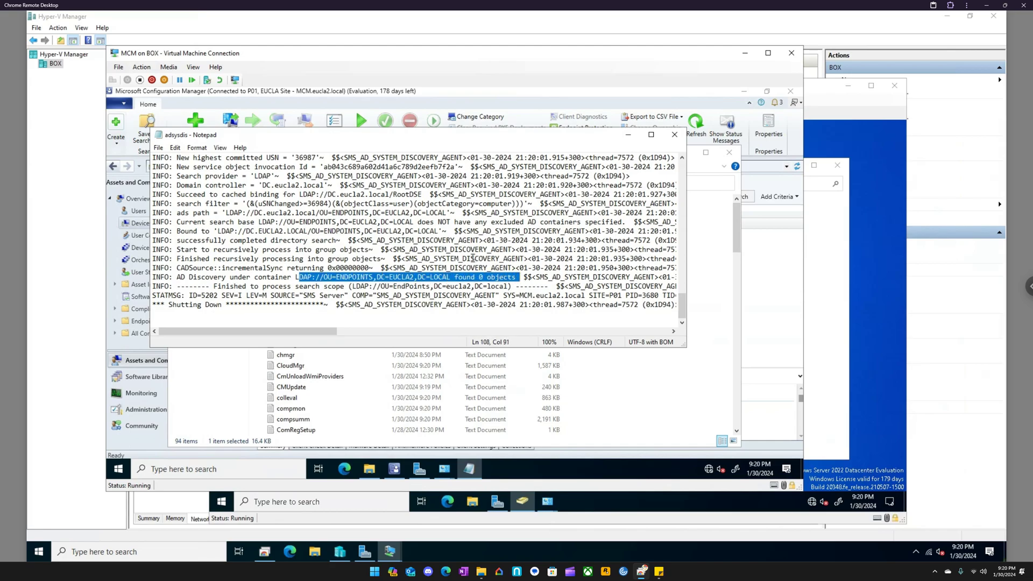
left_click_drag(233, 213, 561, 214)
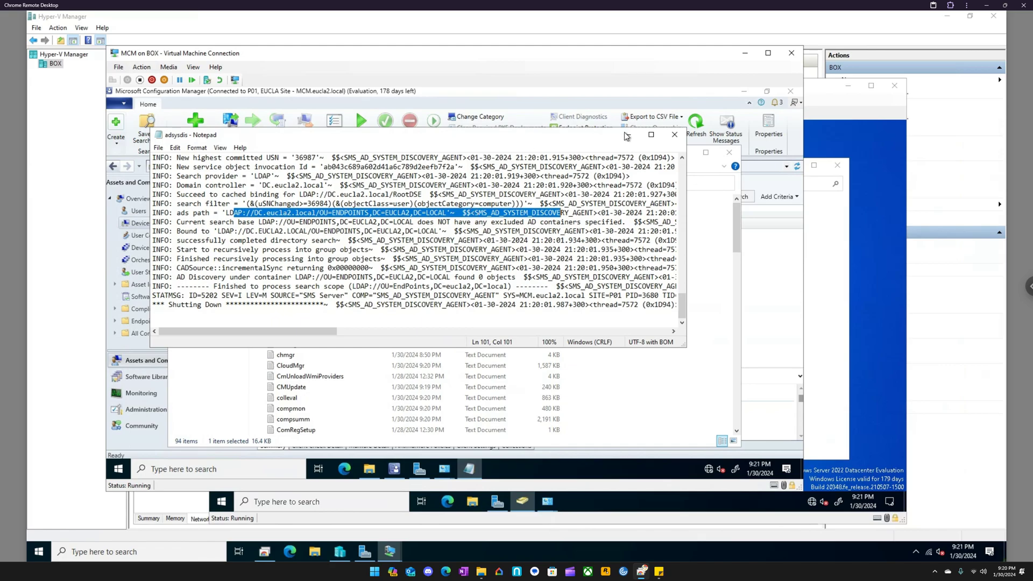
- Switch to the DC virtual machine and open ADSI Edit
left_click(651, 134)
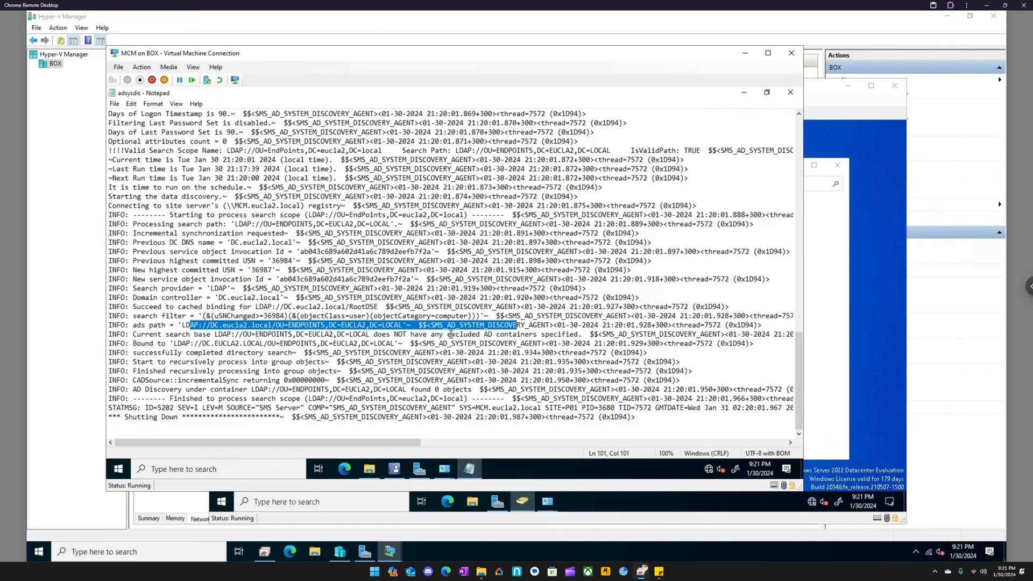
left_click(340, 552)
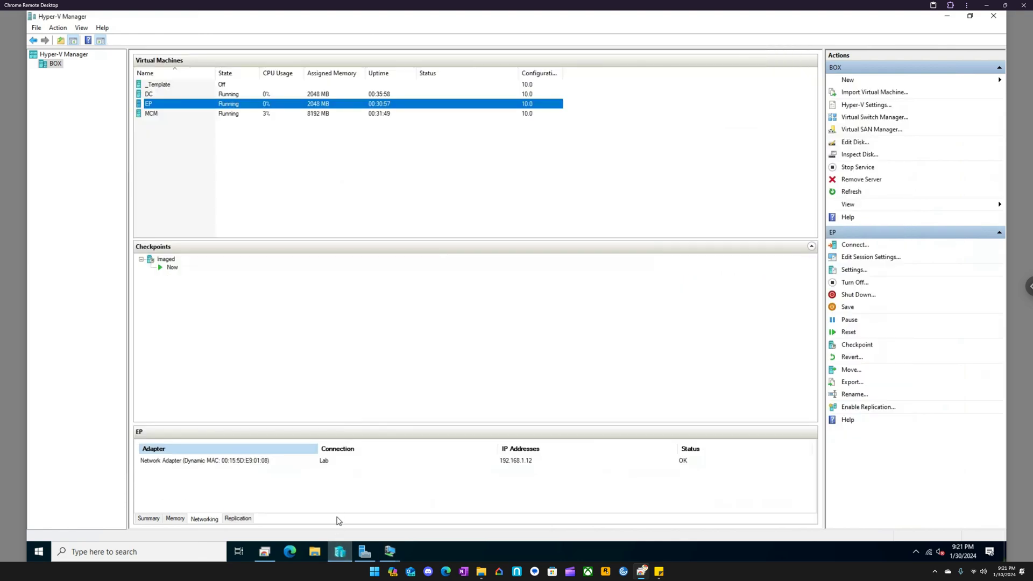
left_click(390, 551)
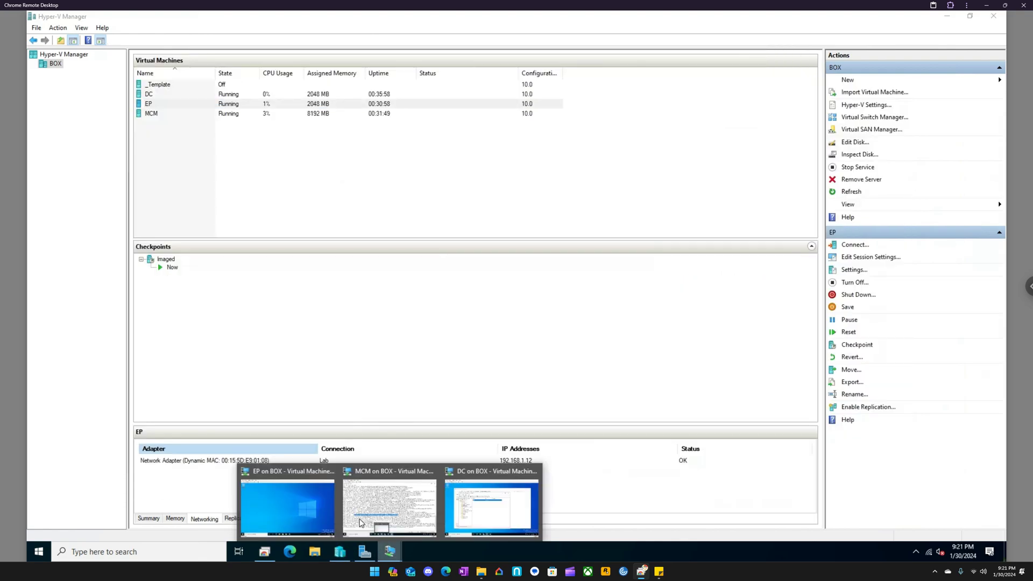
left_click(462, 500)
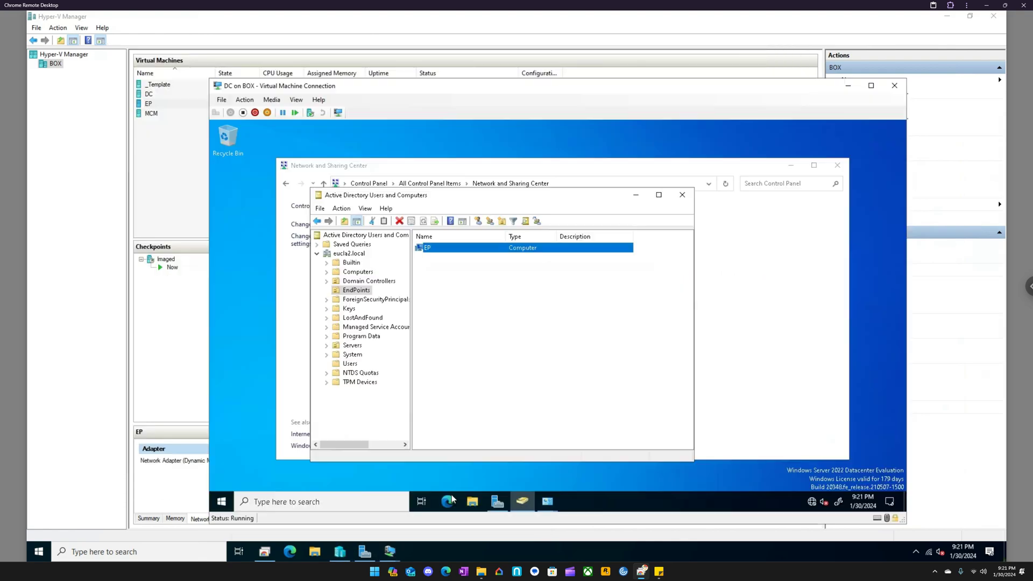
left_click(295, 501)
type("adsi")
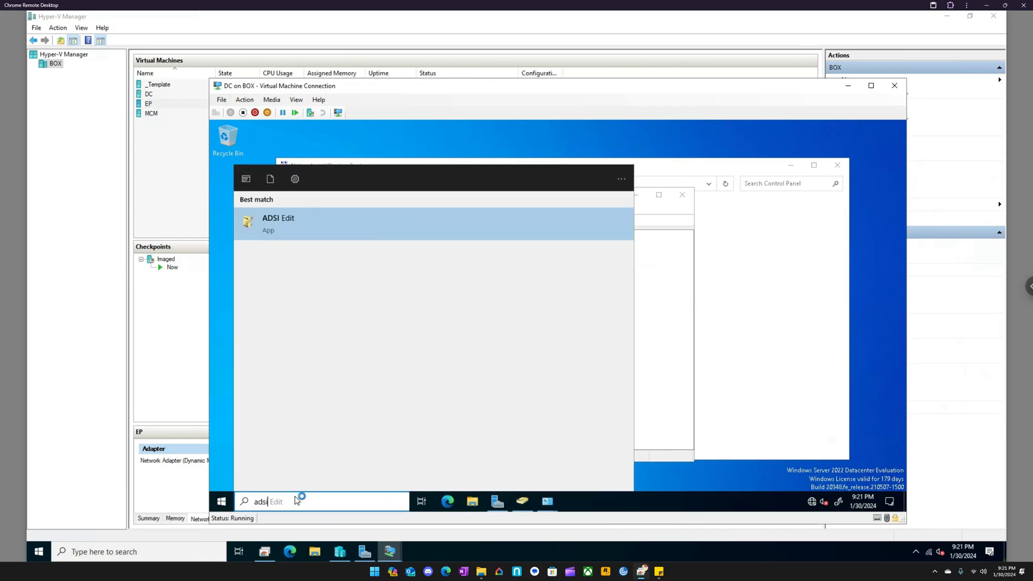
key("Return")
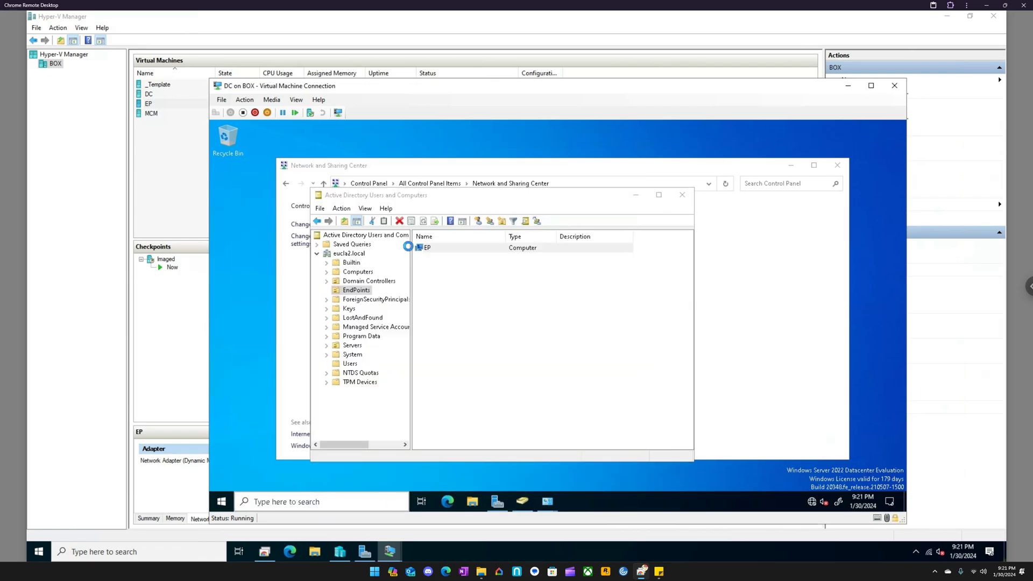
- Expand the DC=eucla2,DC=local domain and locate the CN=System Management container under CN=System
double_click(289, 216)
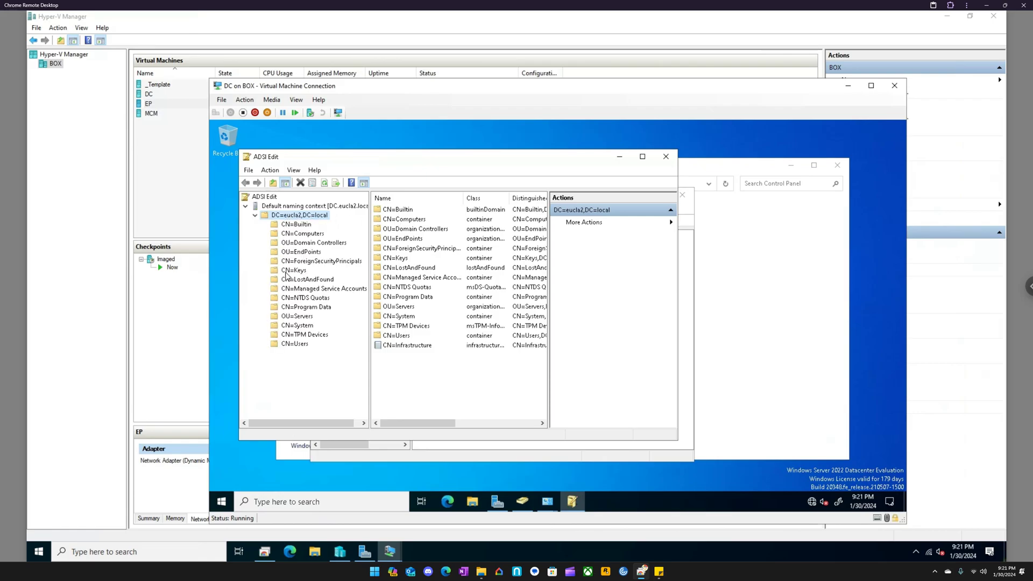
left_click(307, 326)
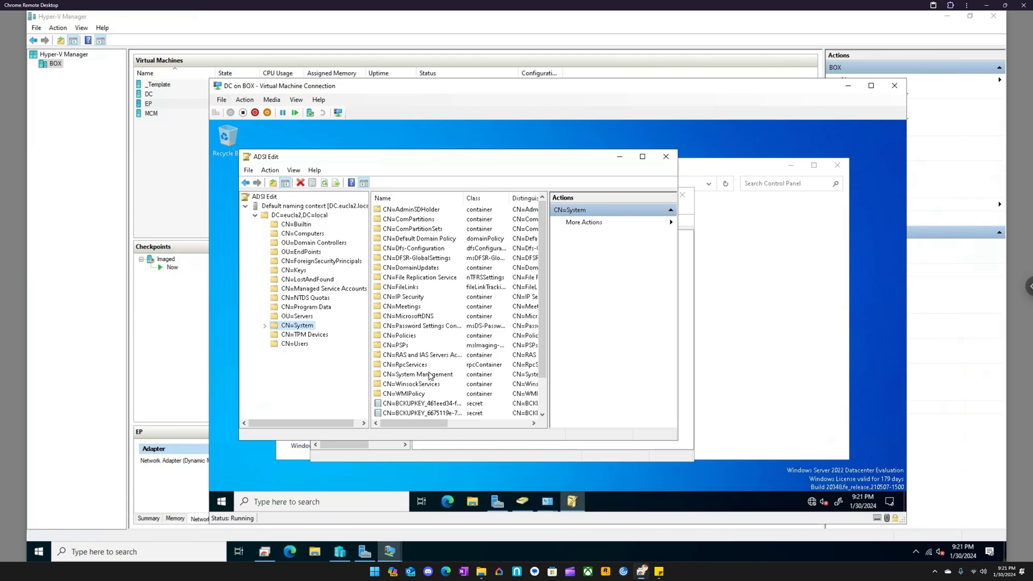
left_click(430, 376)
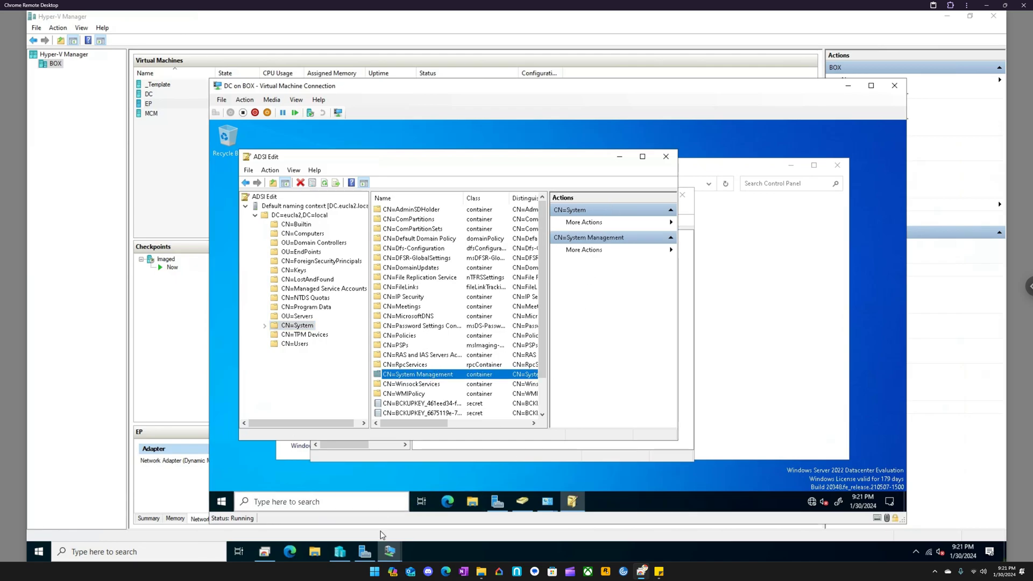
- Return to the MCM virtual machine and highlight the ADsPath of the discovered EP object in the adsysdis log, then close the log
left_click(389, 551)
left_click(387, 522)
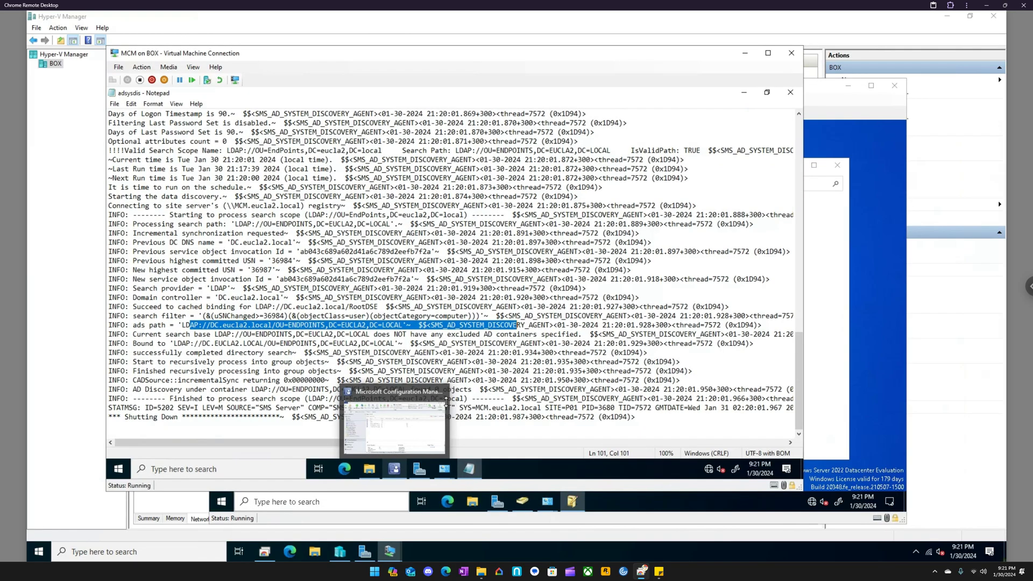
left_click(468, 305)
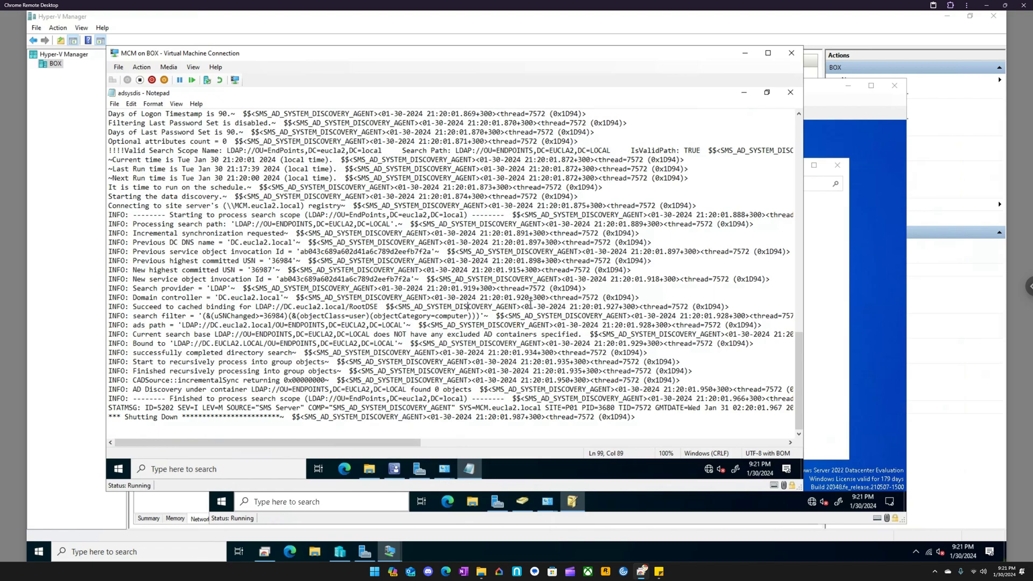
scroll(530, 304, "up", 3)
scroll(539, 308, "up", 4)
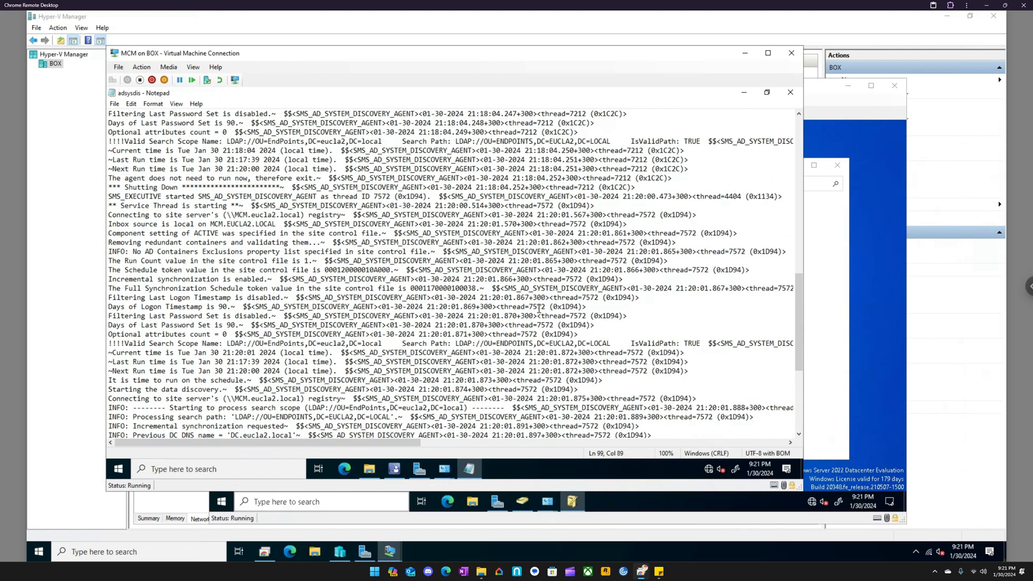
scroll(539, 308, "up", 4)
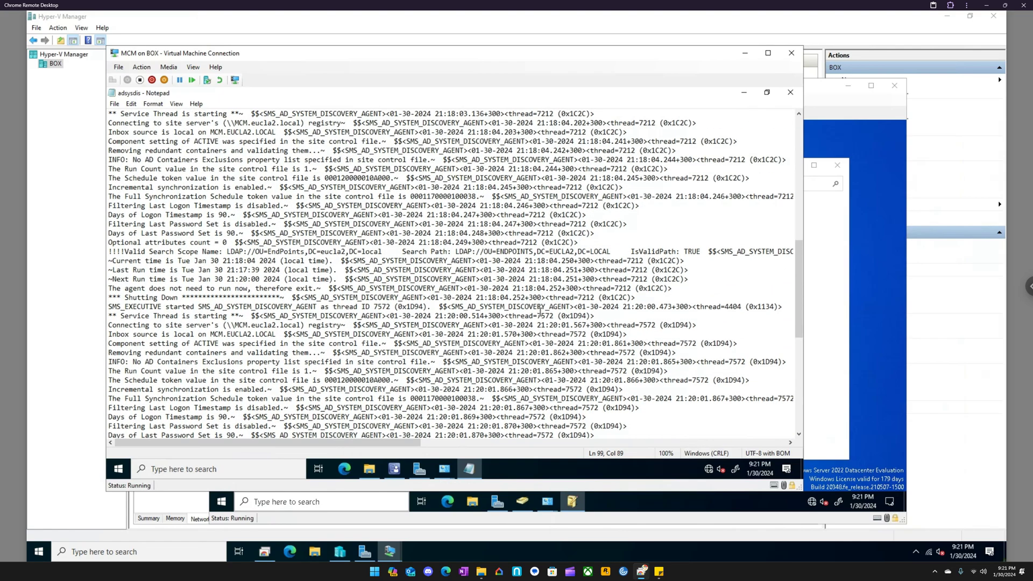
scroll(540, 315, "up", 5)
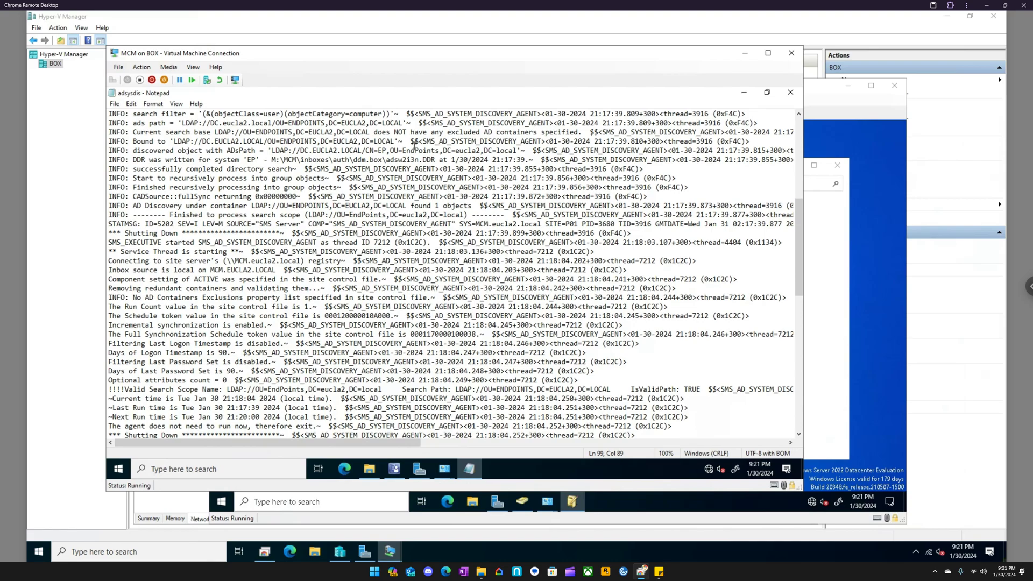
left_click_drag(212, 151, 515, 150)
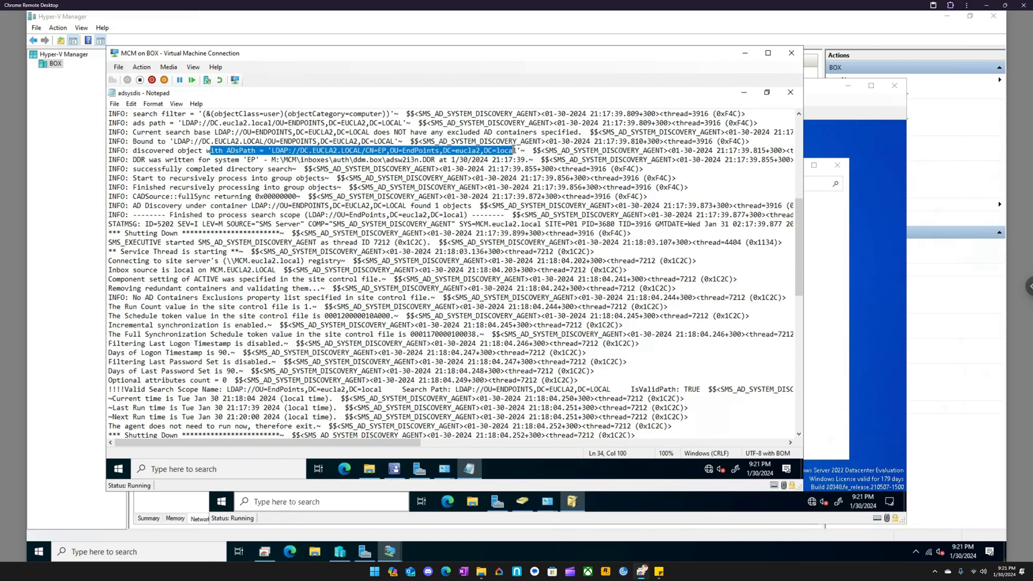
left_click(789, 93)
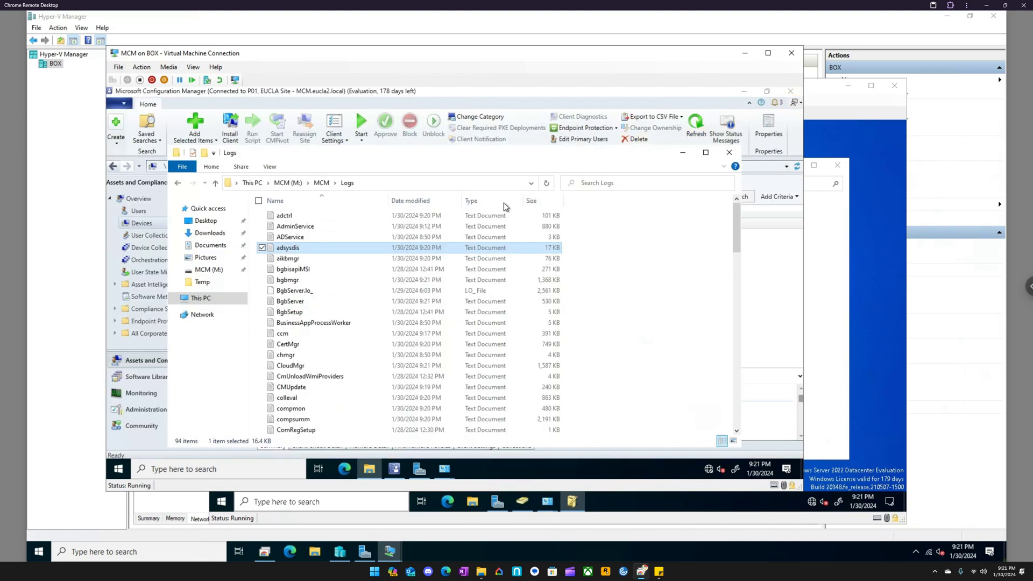
- Run cmtrace from M:\MCM\tools as administrator, make it the default viewer for log files and close it
left_click(321, 182)
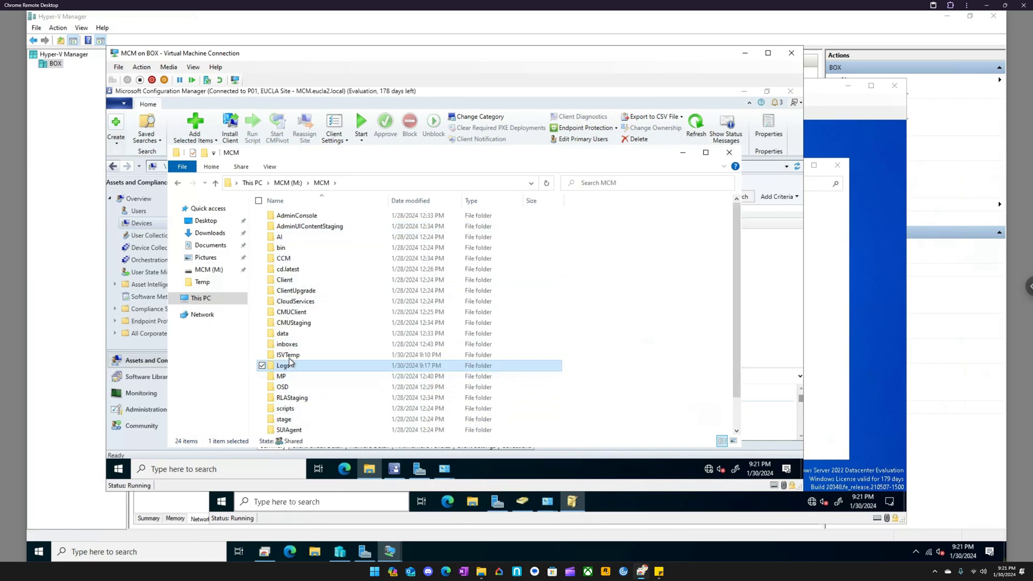
scroll(293, 414, "down", 1)
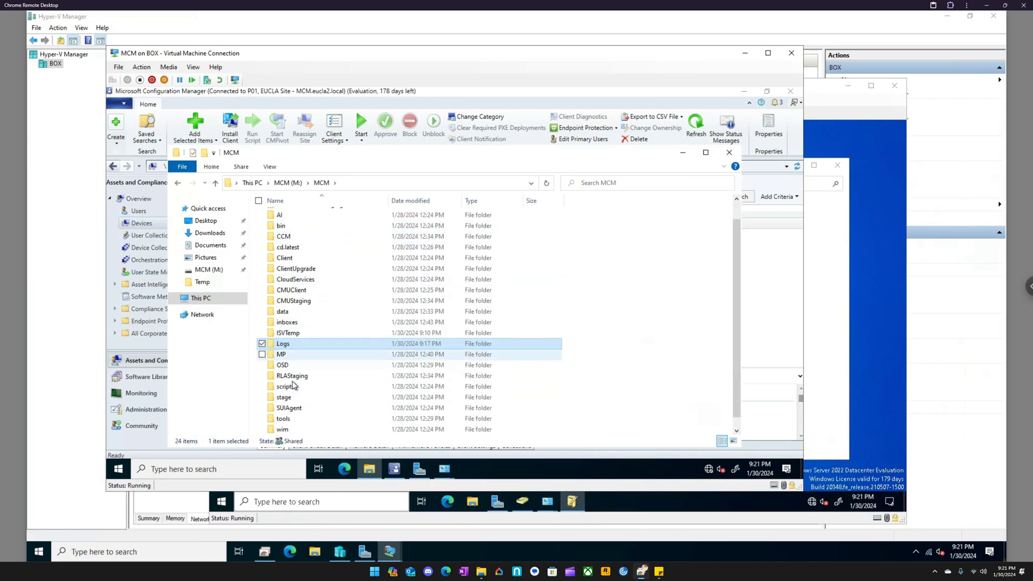
double_click(285, 419)
left_click(299, 323)
right_click(300, 325)
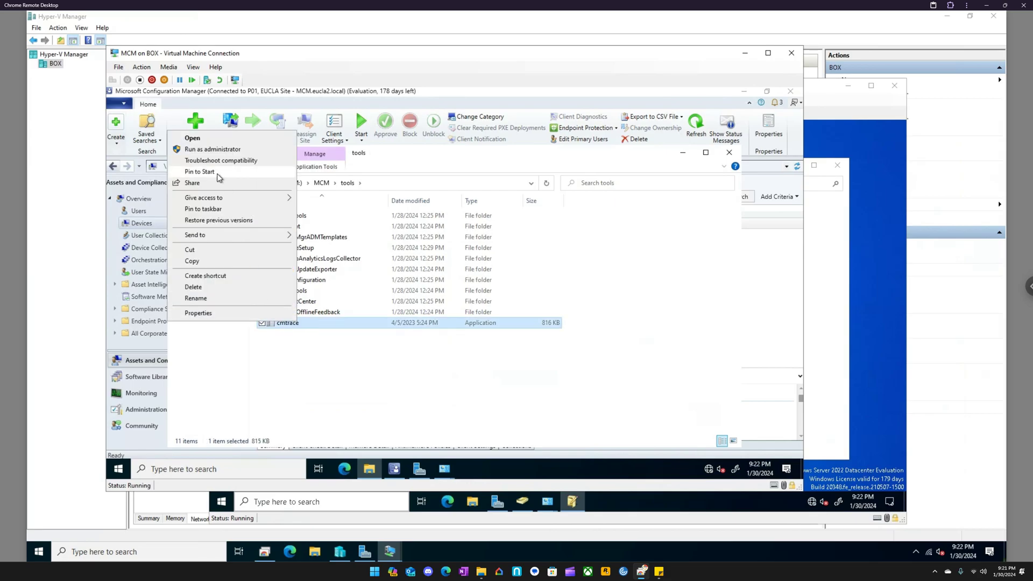
left_click(207, 150)
left_click(394, 348)
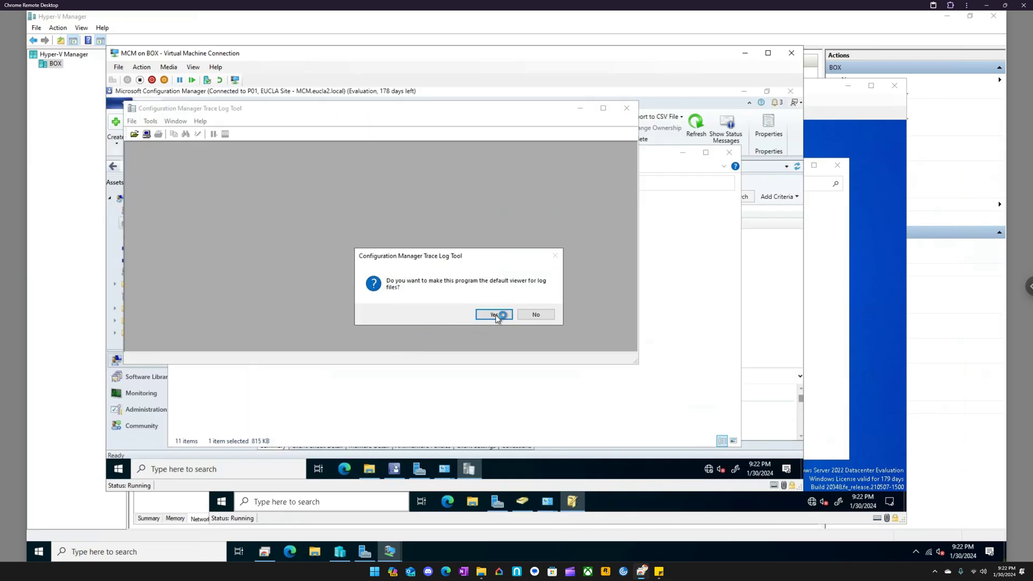
left_click(495, 315)
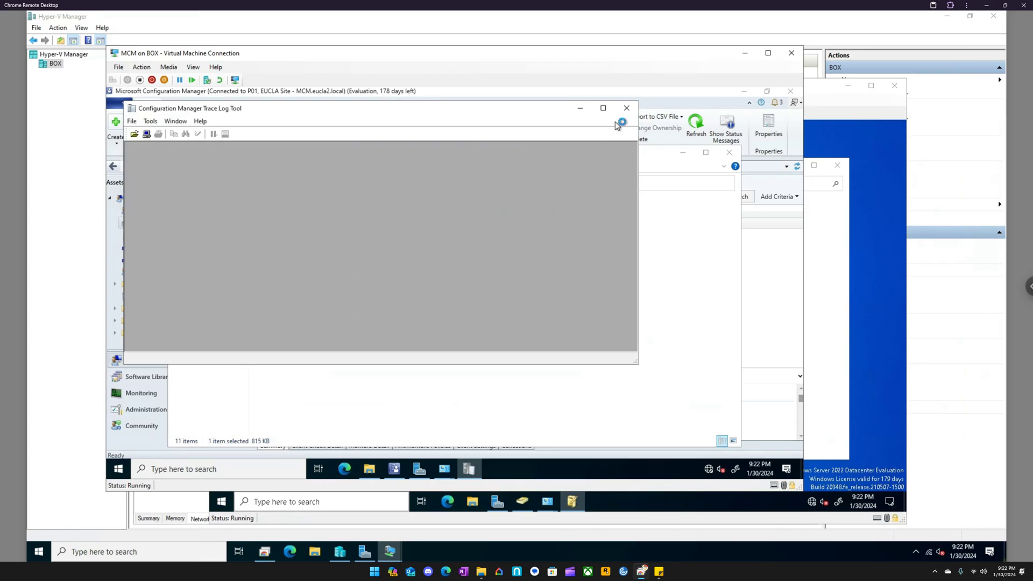
left_click(626, 108)
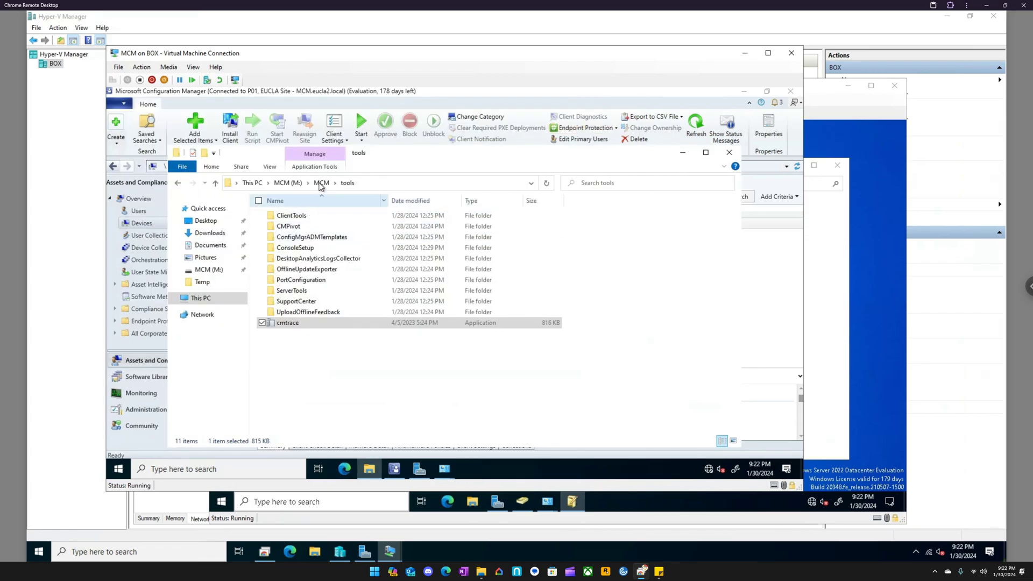
- Try to open the adsysdis log from M:\MCM\Logs with Configuration Manager Trace Log Tool, always using it for .log files
left_click(320, 184)
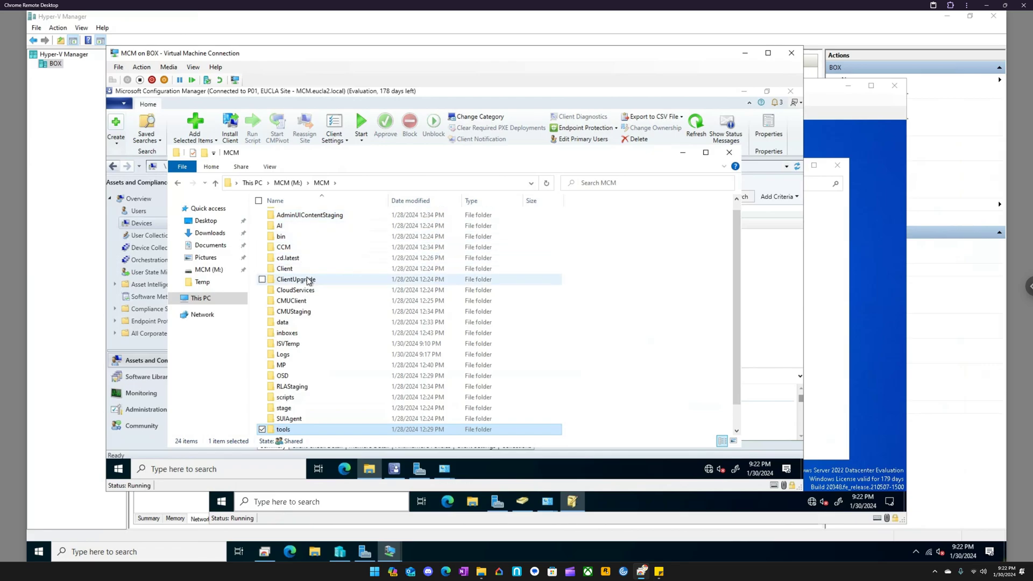
double_click(289, 355)
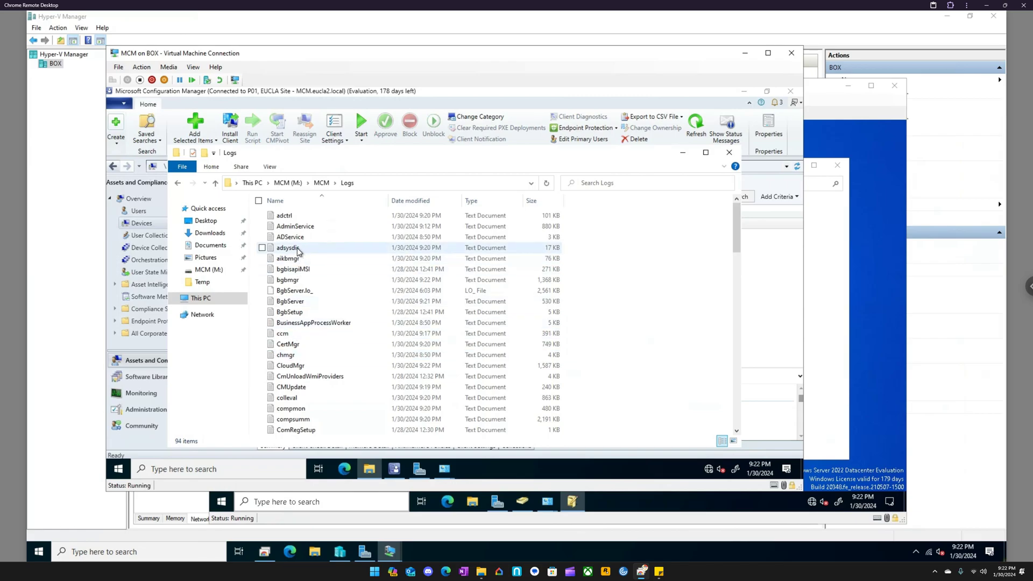
double_click(297, 248)
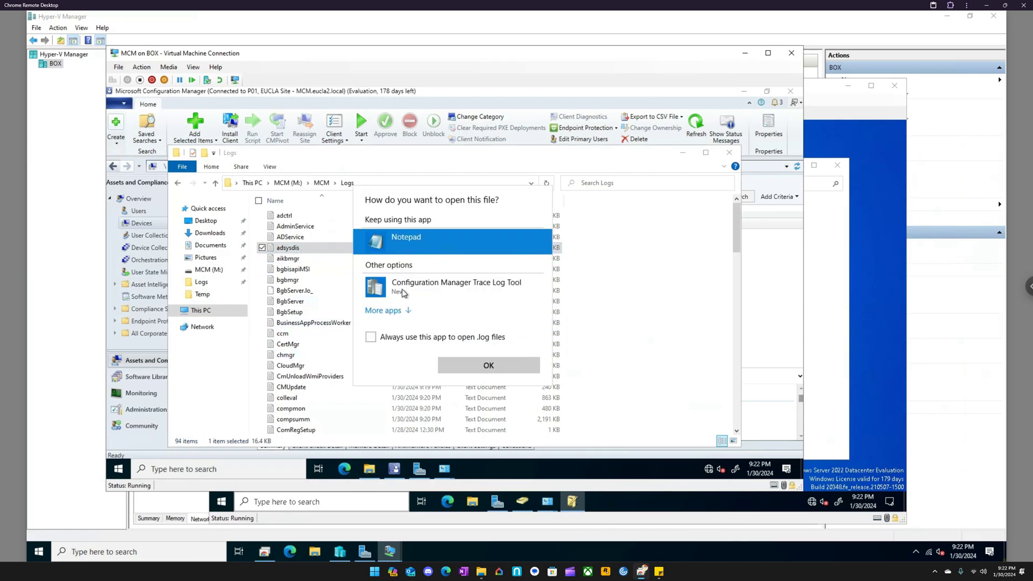
left_click(404, 292)
left_click(454, 338)
left_click(459, 360)
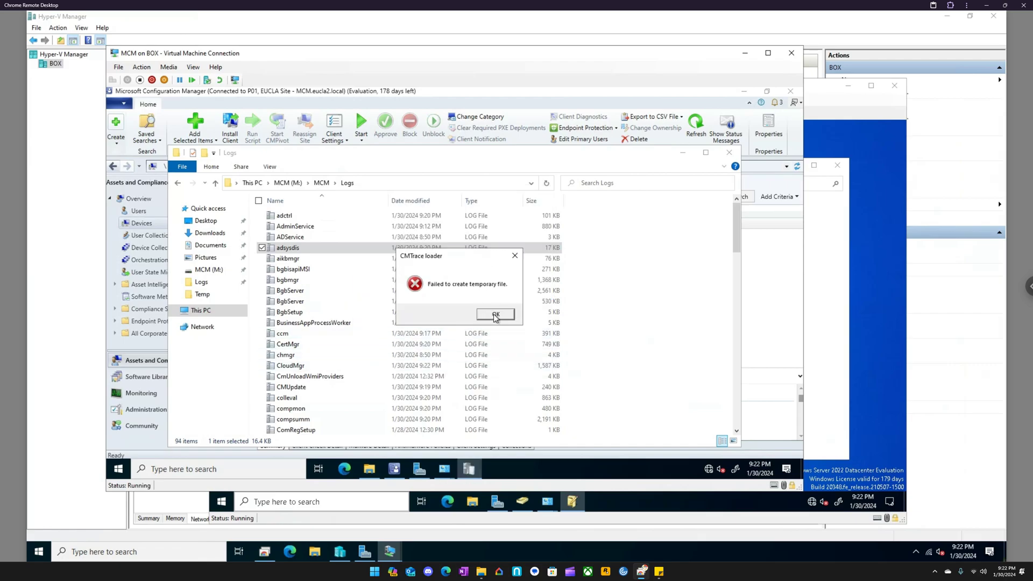
left_click(496, 315)
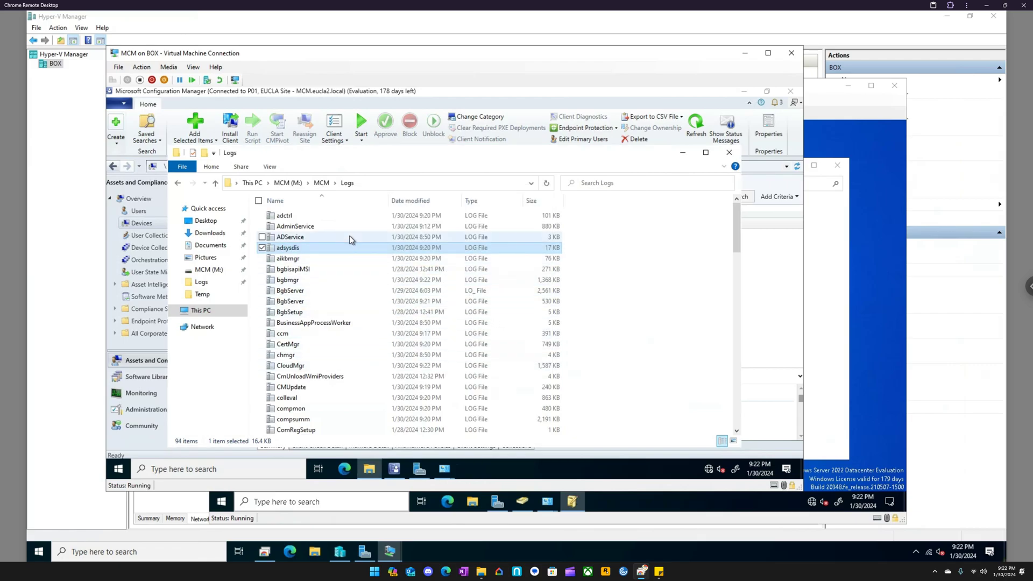
- Go back to M:\MCM\tools and launch cmtrace with administrator rights, allowing it to make changes
left_click(321, 183)
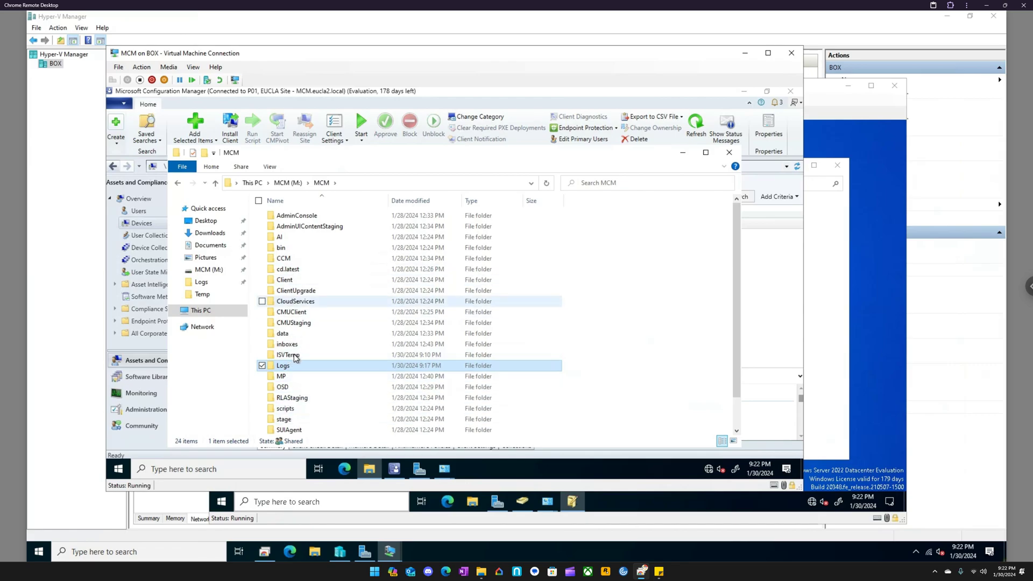
scroll(292, 367, "down", 1)
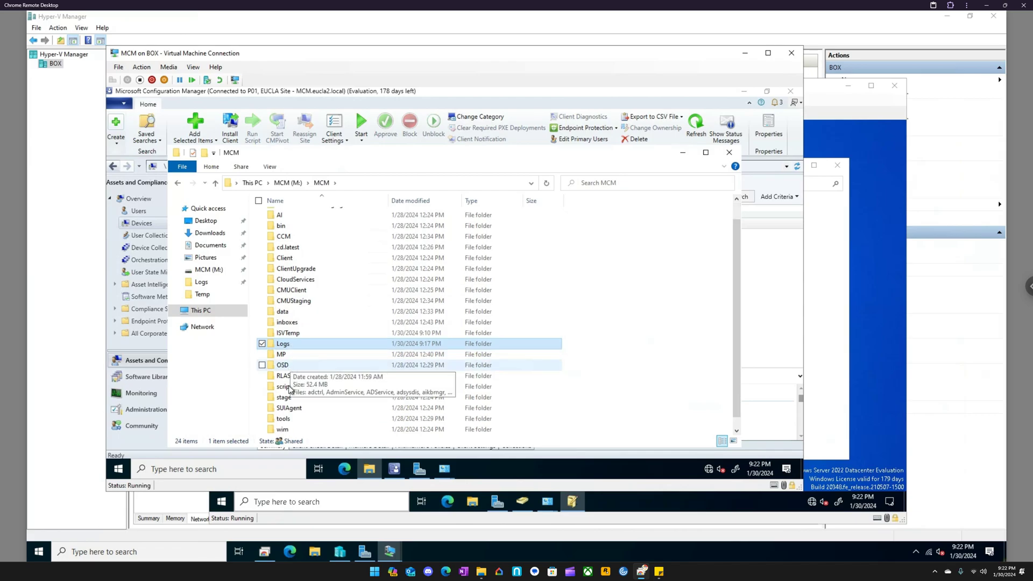
double_click(290, 419)
left_click(291, 322)
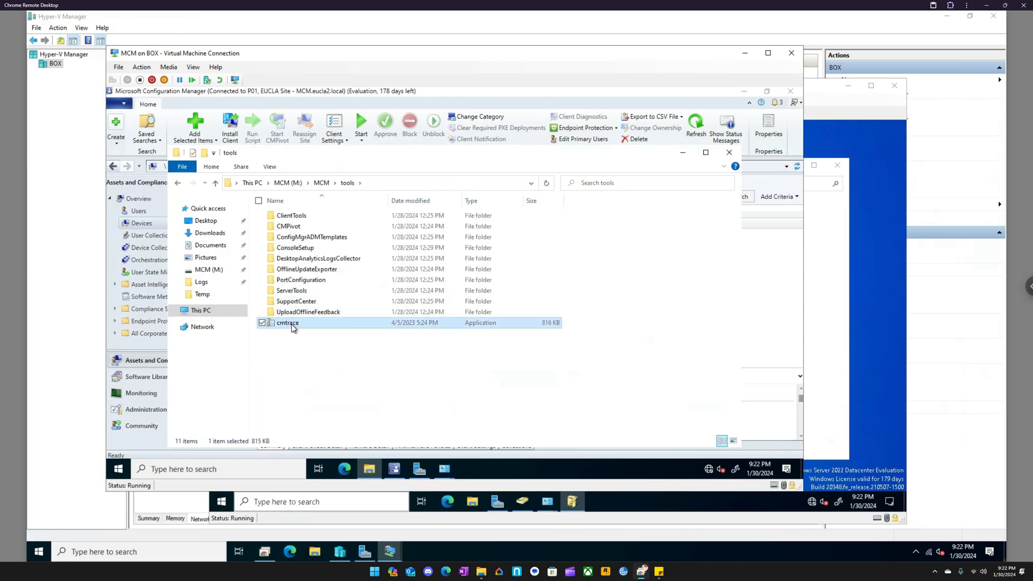
right_click(290, 323)
left_click(215, 151)
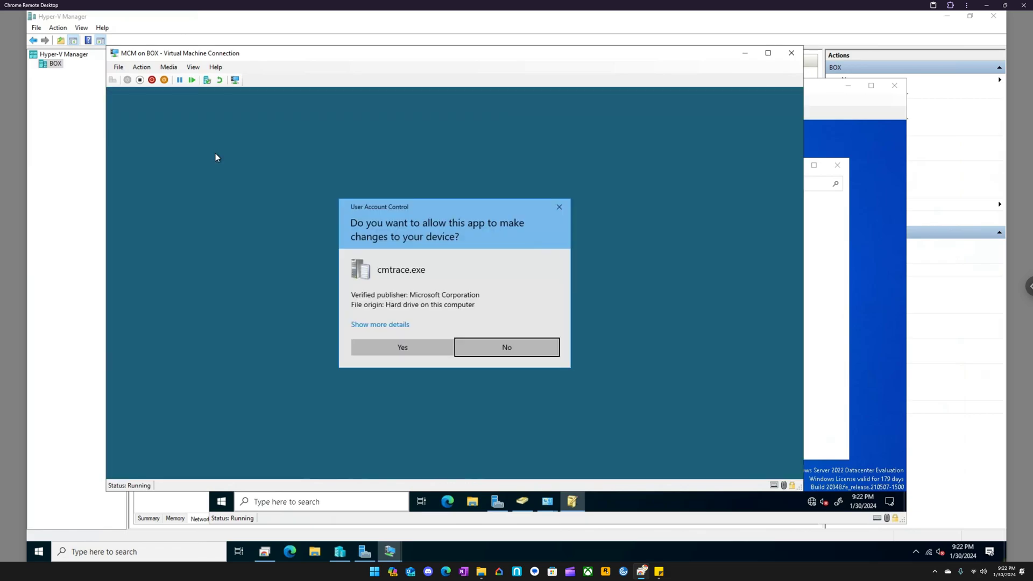
left_click(388, 347)
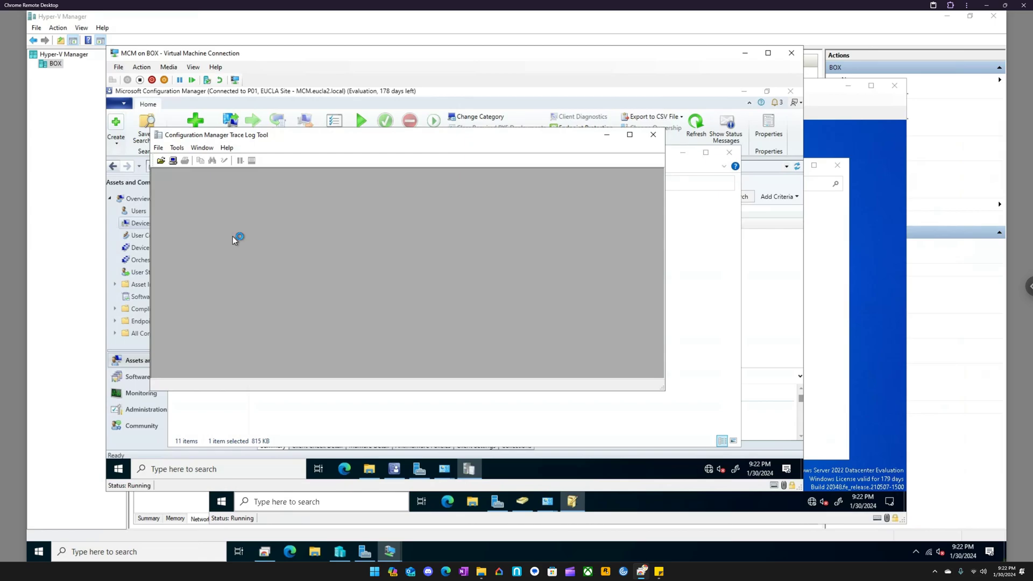
- Open the adsysdis log in Configuration Manager Trace Log Tool and look through its AD system discovery entries
left_click(158, 148)
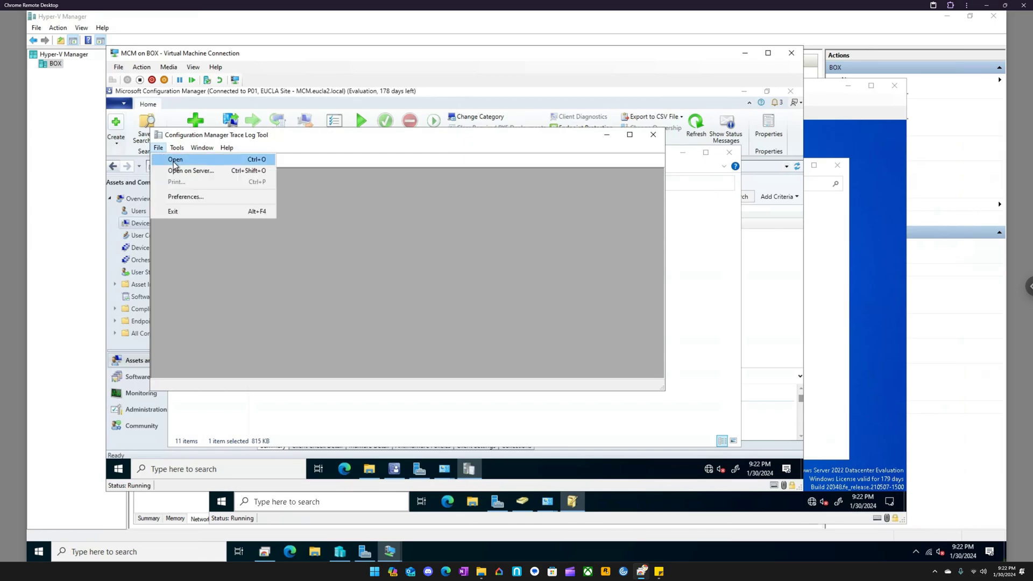
left_click(179, 161)
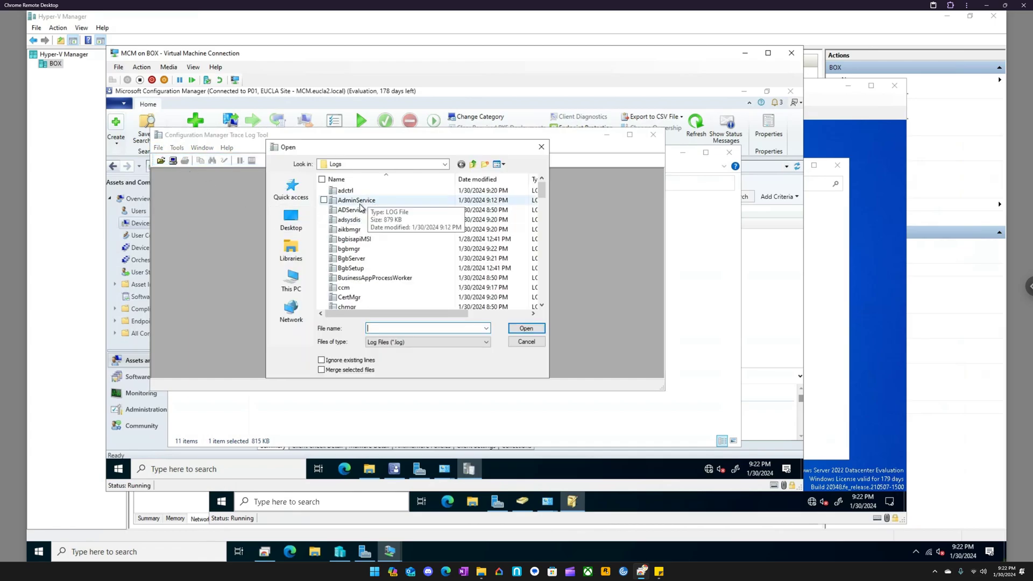
left_click(356, 220)
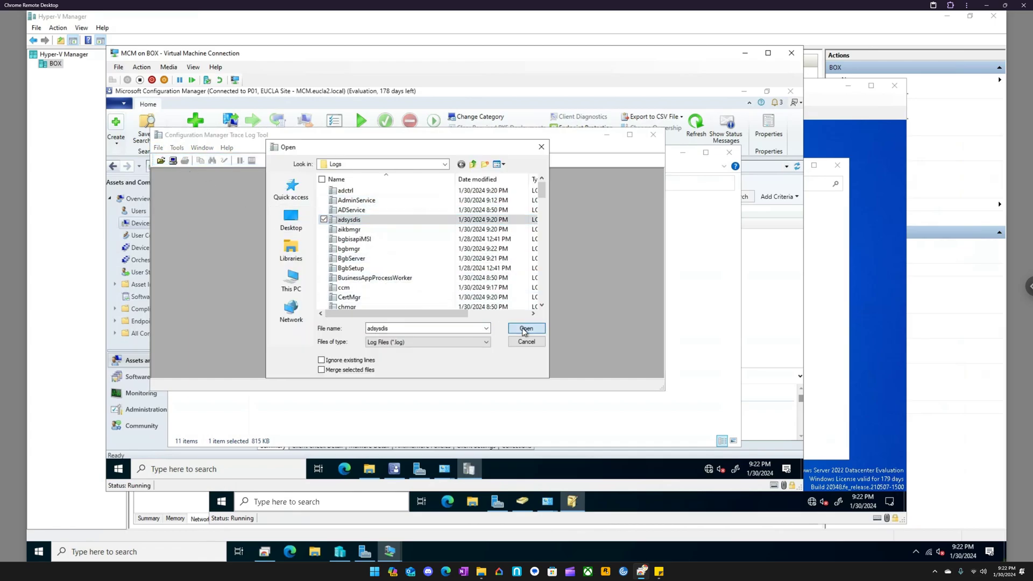
left_click(526, 328)
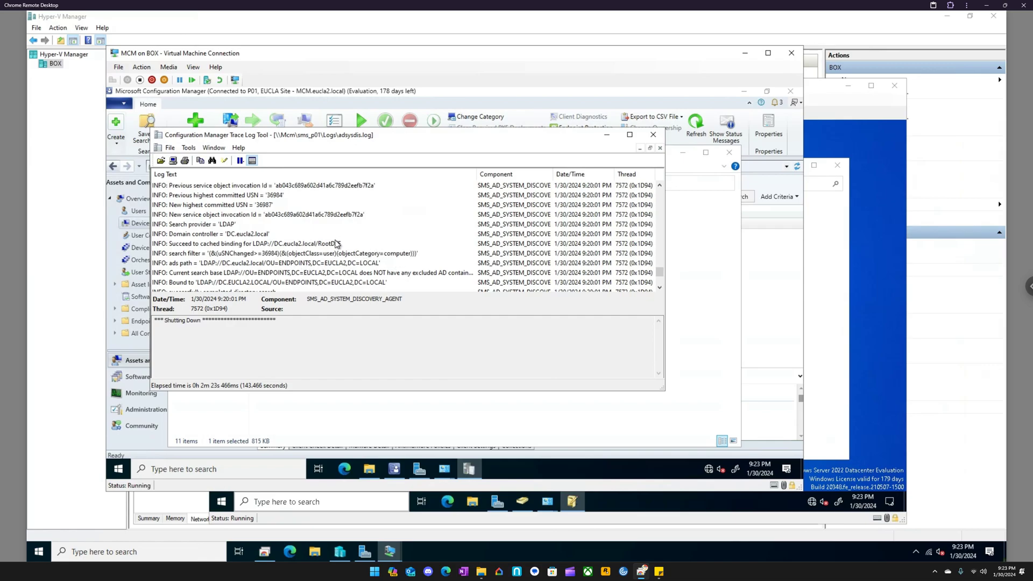
scroll(255, 235, "down", 3)
scroll(262, 230, "up", 5)
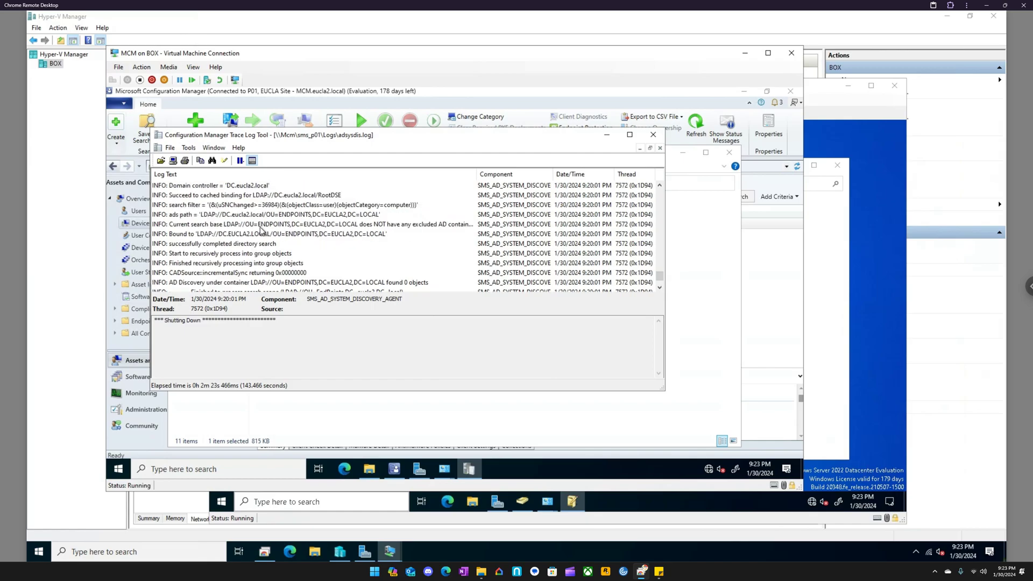
- Create a desktop shortcut to cmtrace from M:\MCM\tools and close Configuration Manager Trace Log Tool
left_click(607, 137)
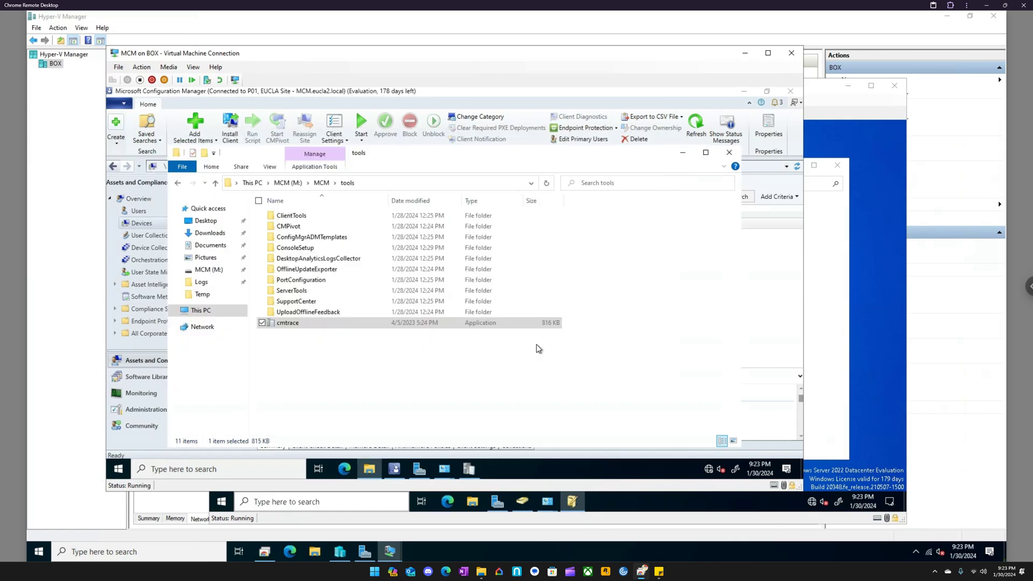
right_click(470, 461)
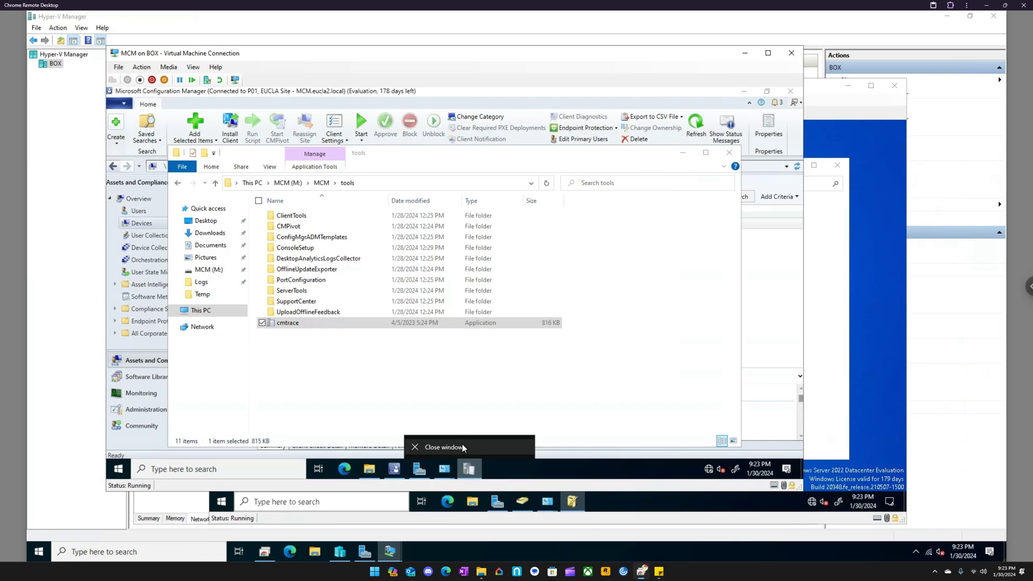
right_click(322, 327)
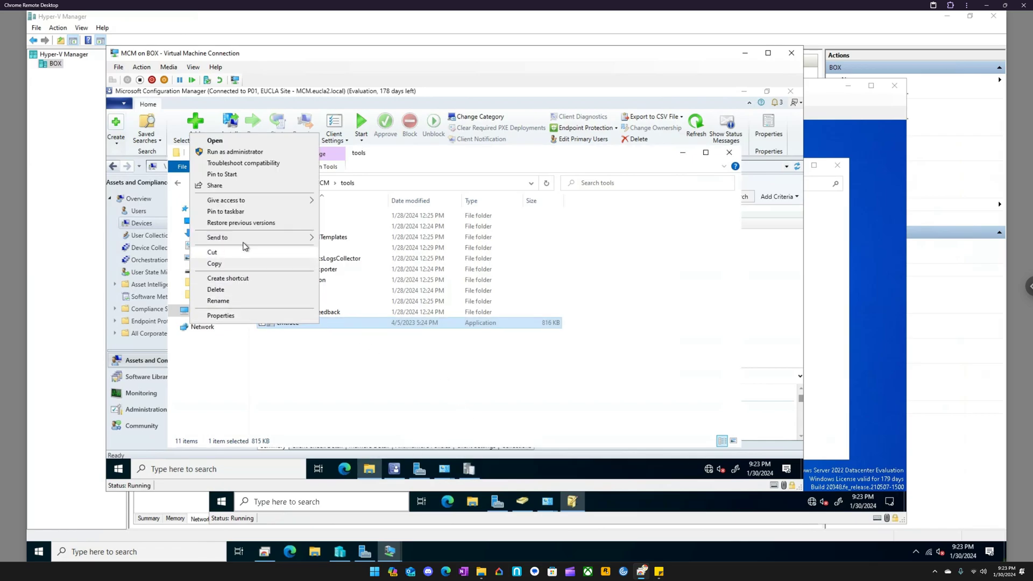
mouse_move(246, 239)
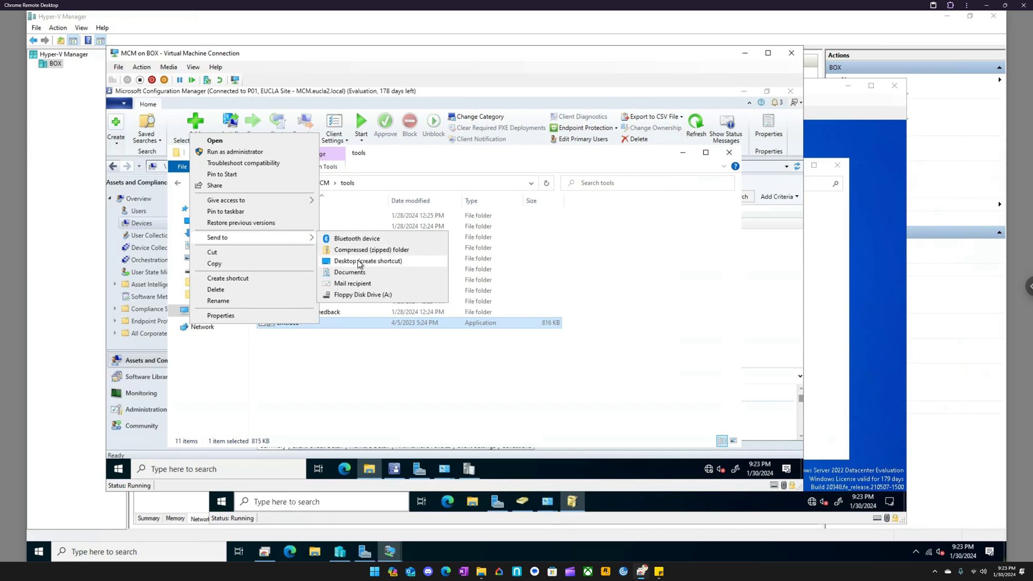
left_click(359, 261)
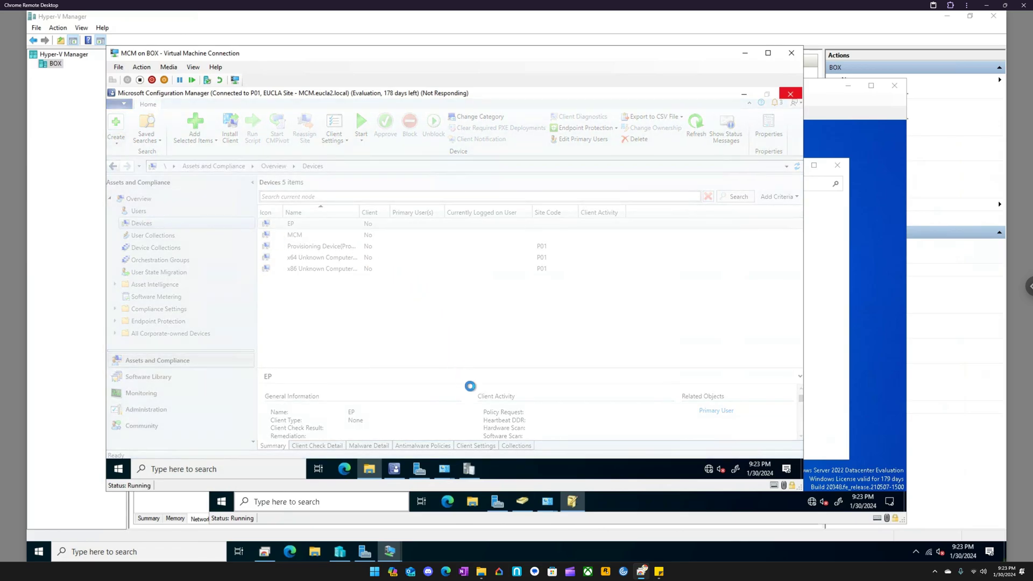
left_click(469, 468)
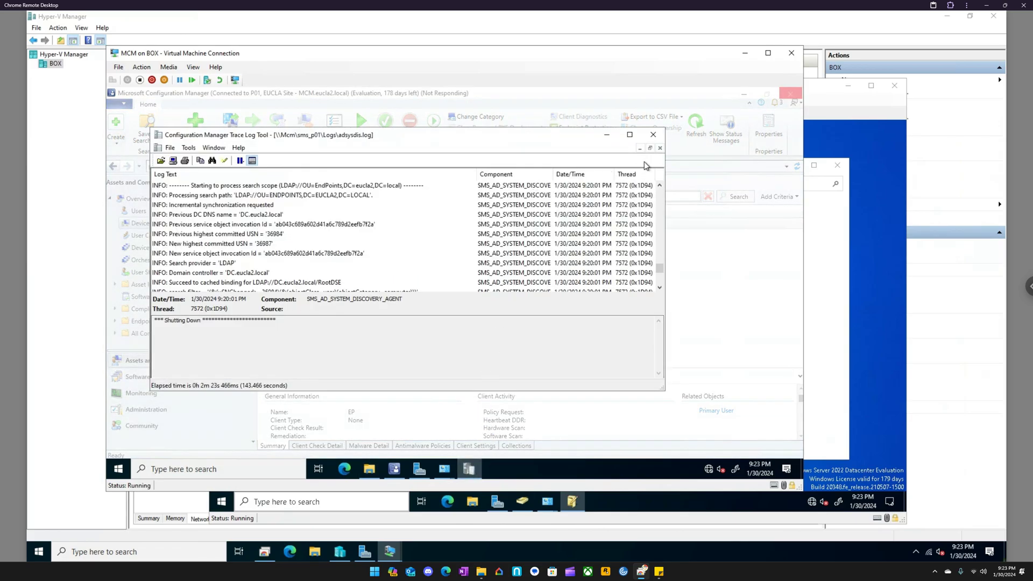
left_click(655, 140)
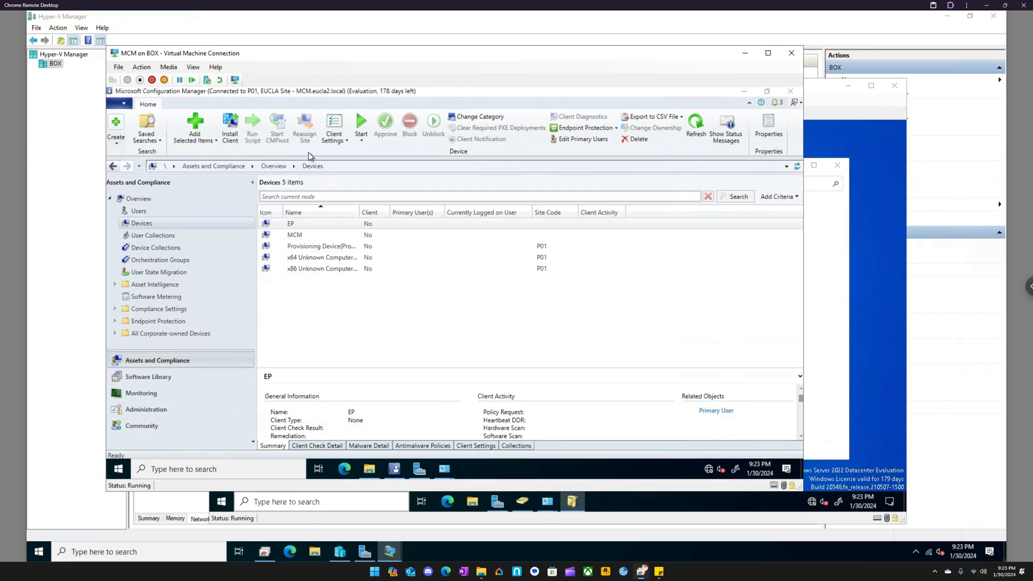
- Refresh the All Systems device collection, show its members and select the EP device
right_click(149, 222)
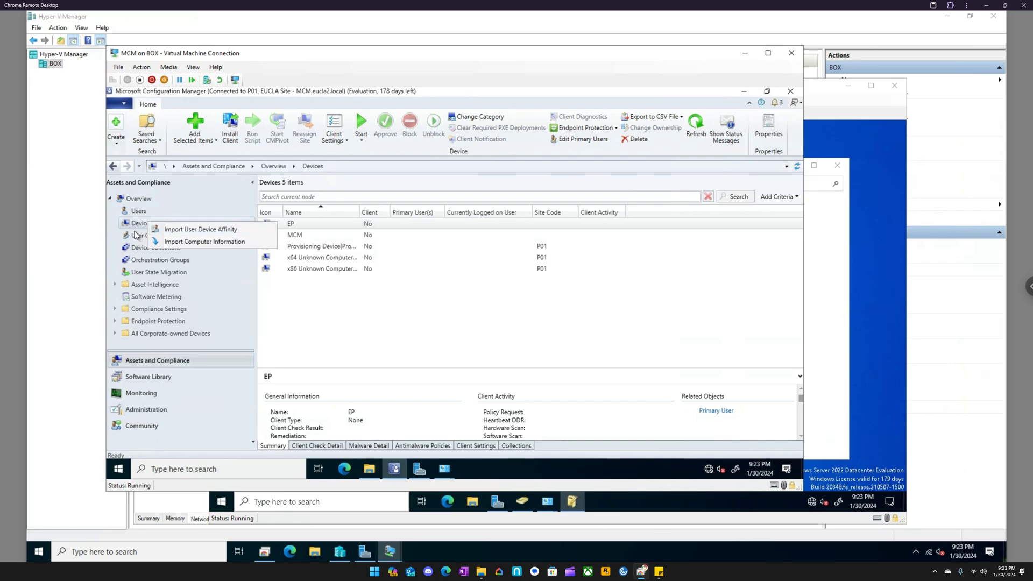
left_click(137, 250)
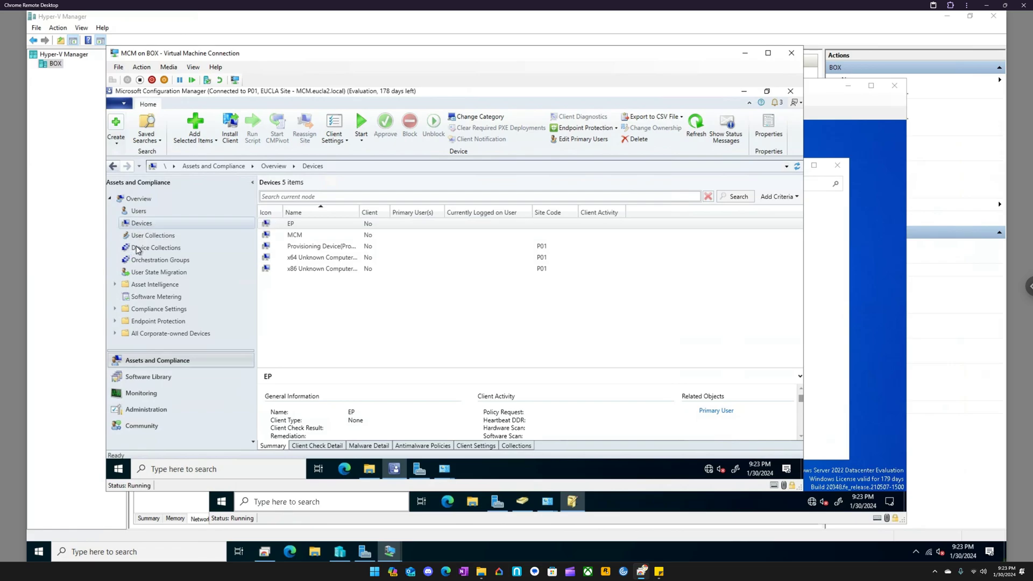
left_click(137, 249)
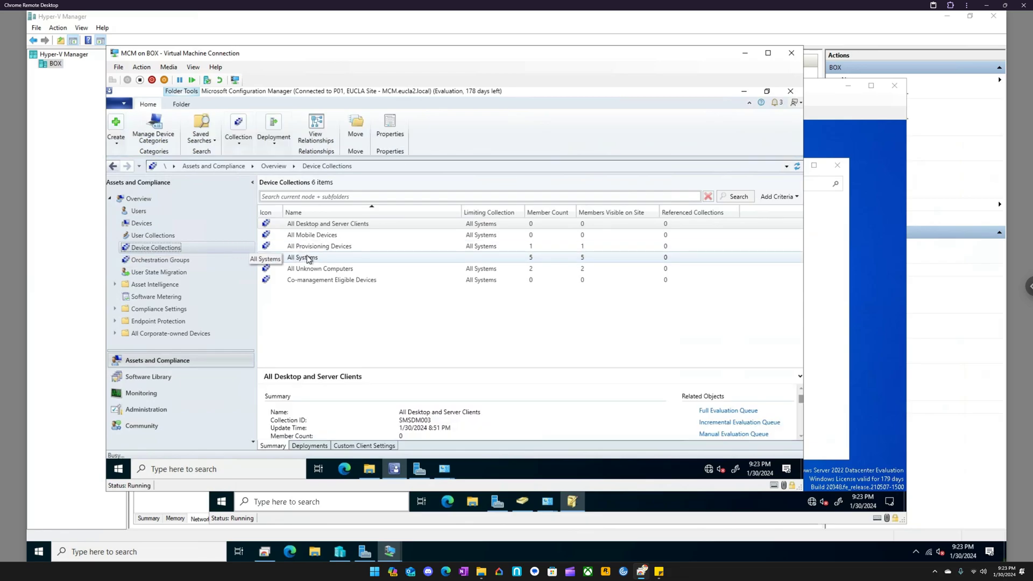
right_click(308, 257)
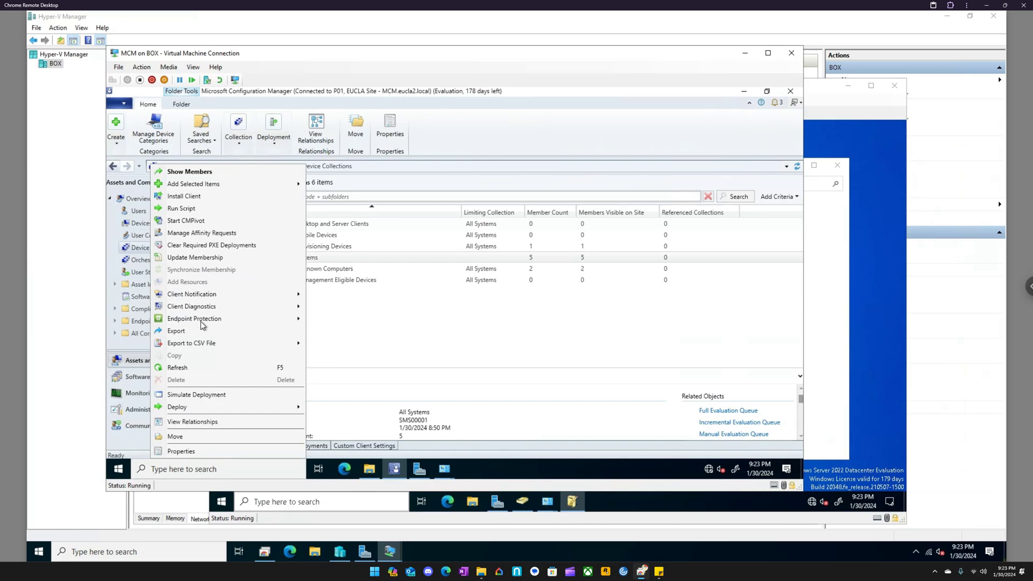
left_click(181, 368)
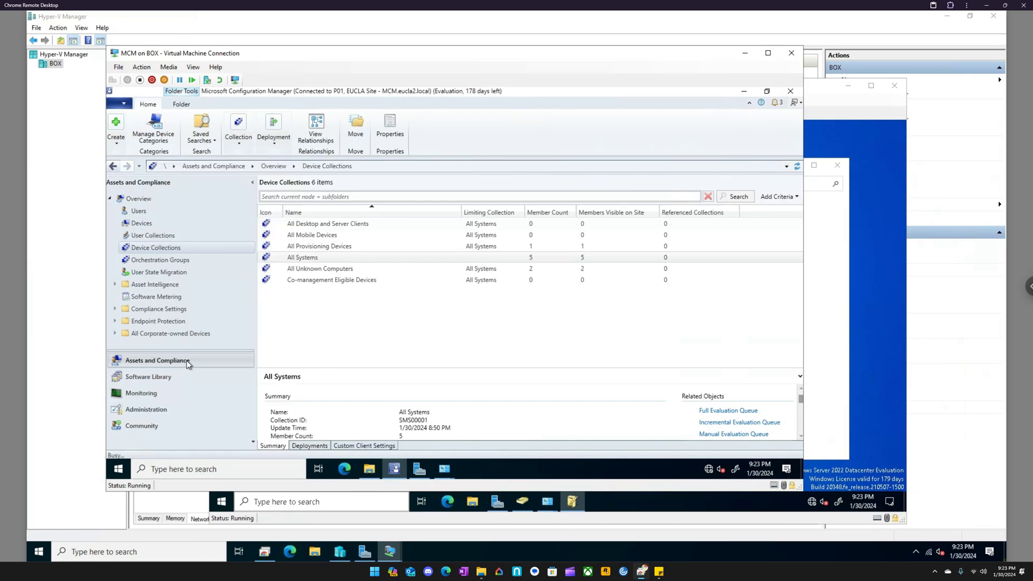
double_click(315, 257)
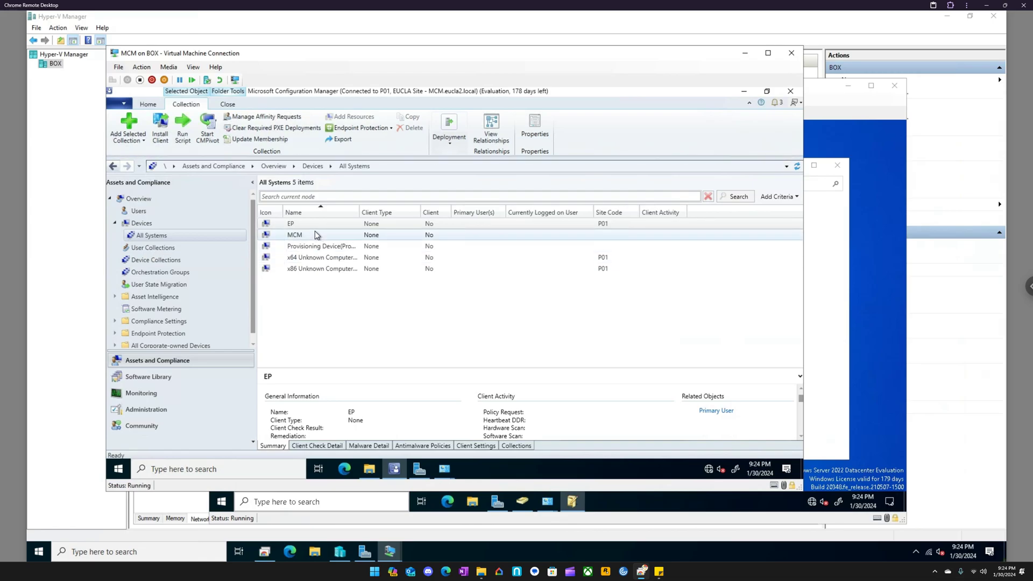
left_click(324, 224)
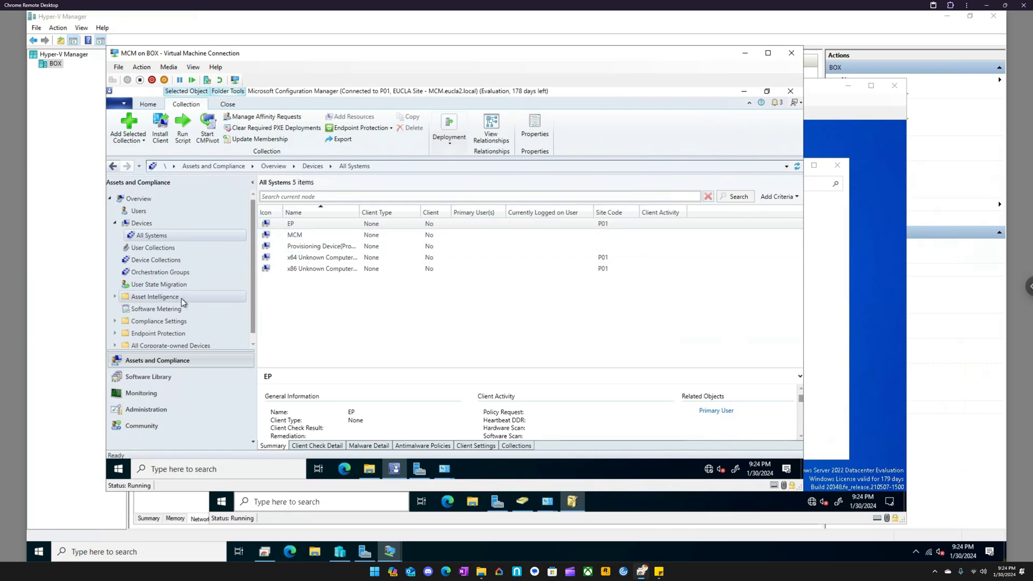
- Start new custom client device settings under Client Settings in the Administration workspace, naming them EUCLA Device Settings
scroll(182, 298, "down", 1)
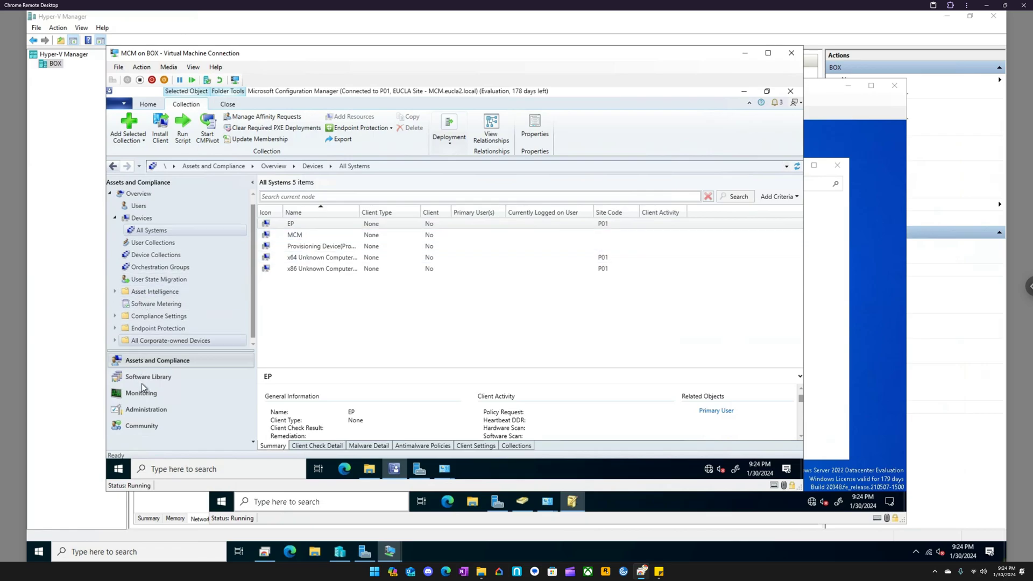
left_click(147, 410)
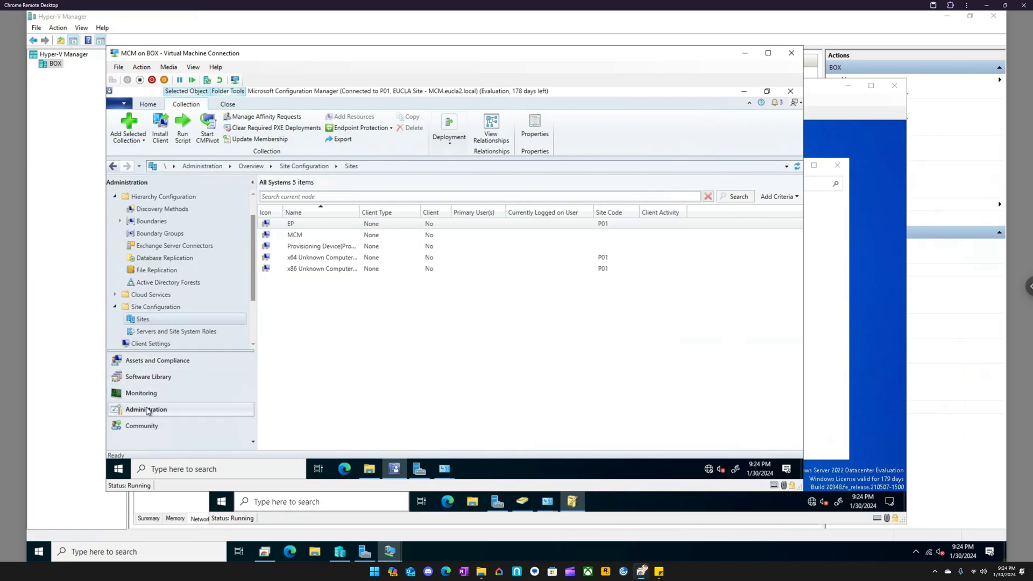
left_click(116, 308)
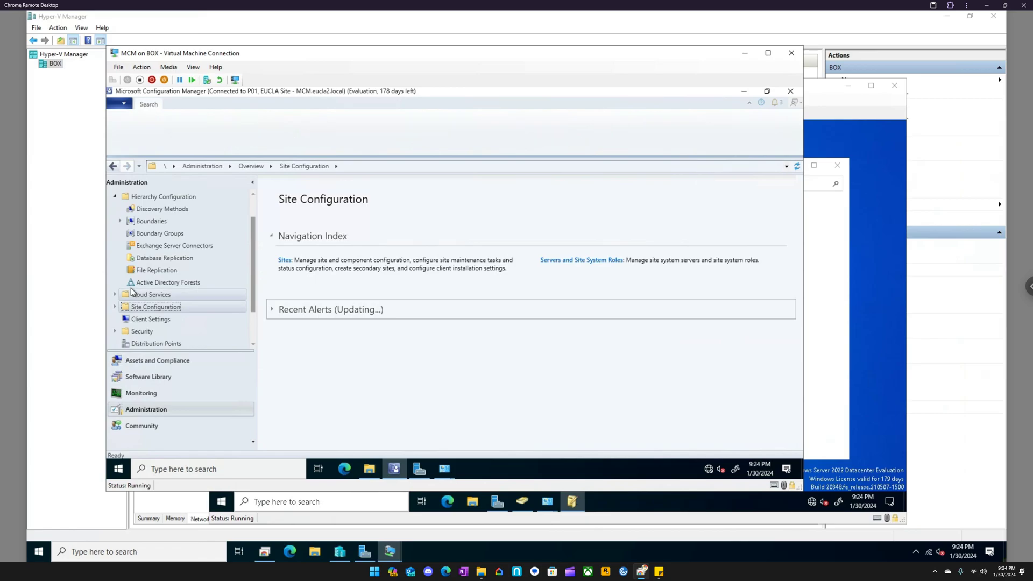
left_click(154, 319)
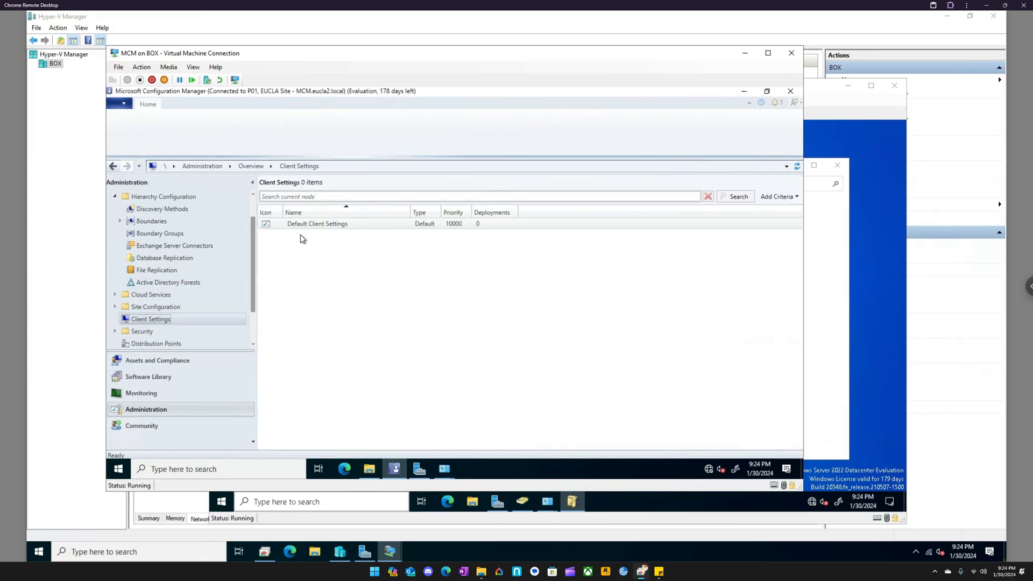
right_click(161, 256)
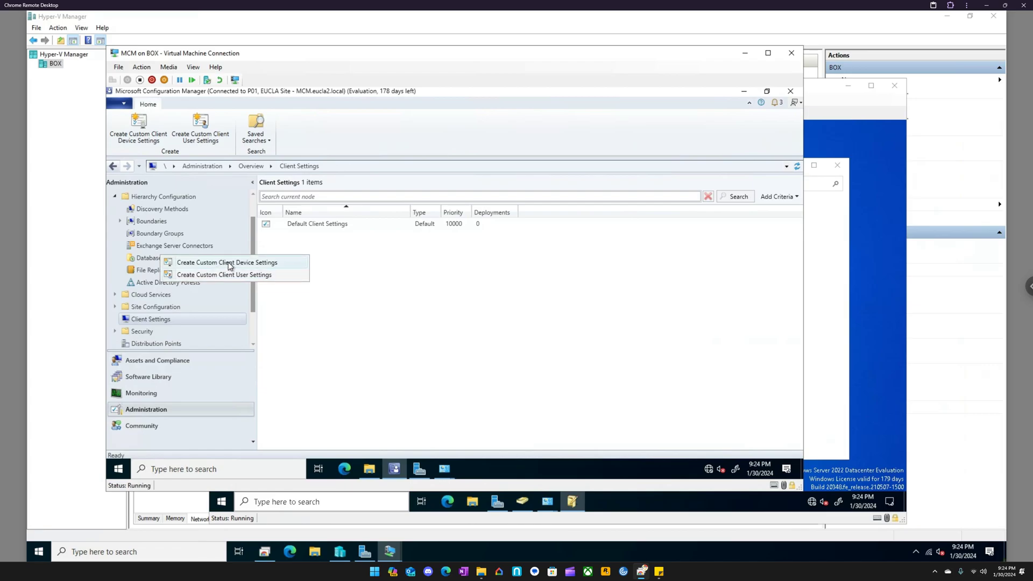
left_click(266, 264)
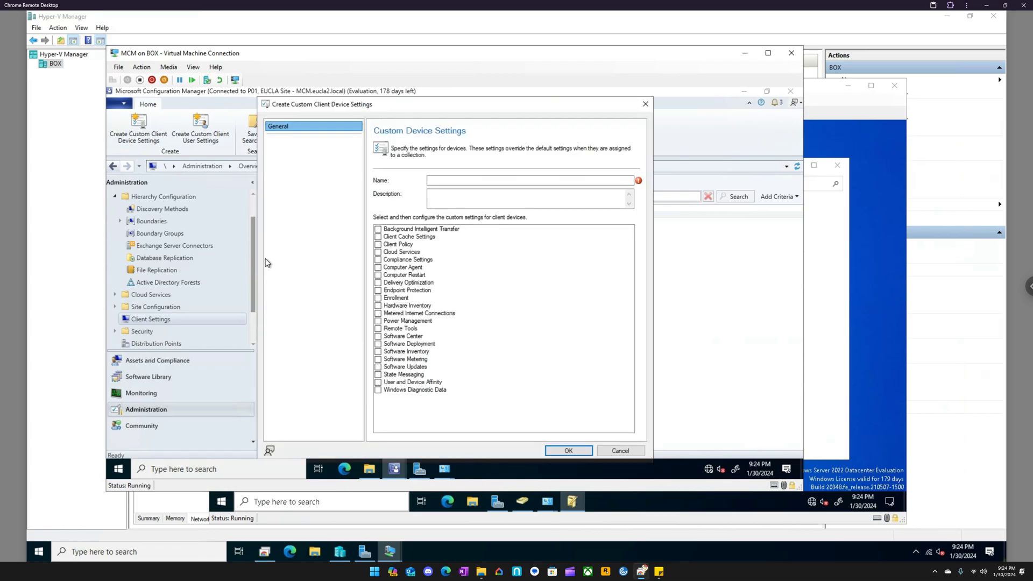
left_click(455, 180)
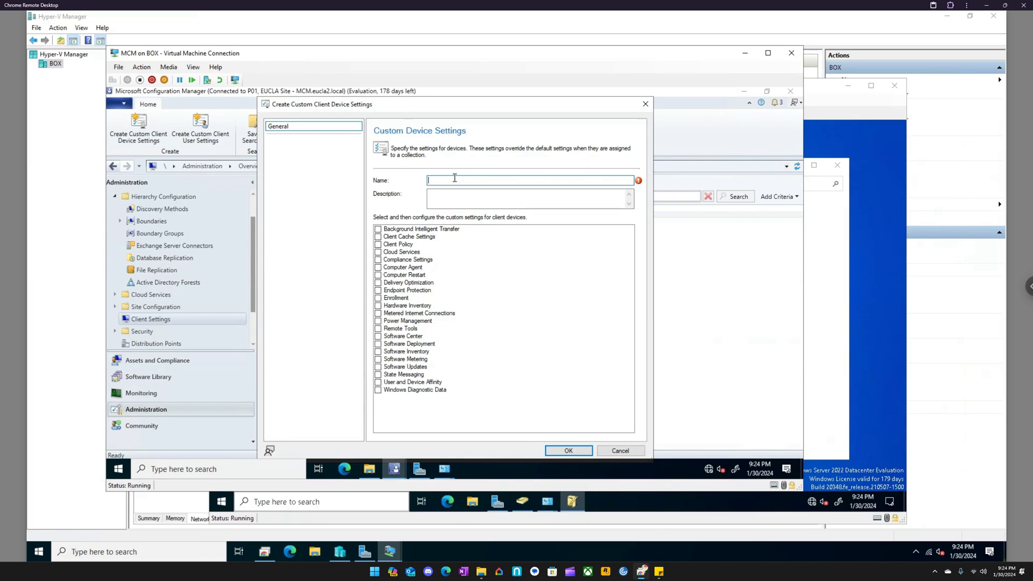
type("EUCLA Device Settings")
- Include Client Policy in the custom device settings and set the client policy polling interval to 15 minutes
left_click(379, 245)
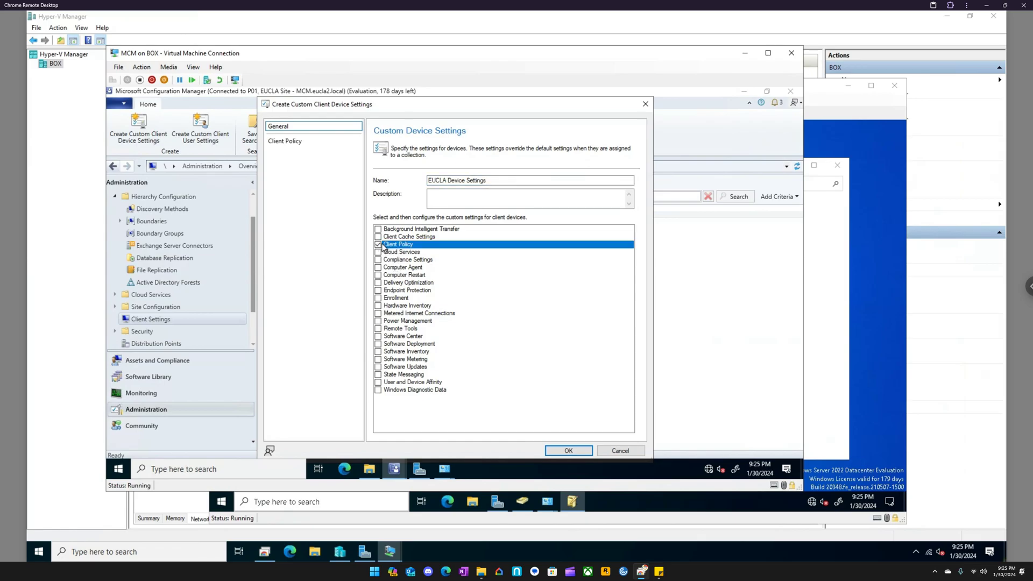
left_click(288, 139)
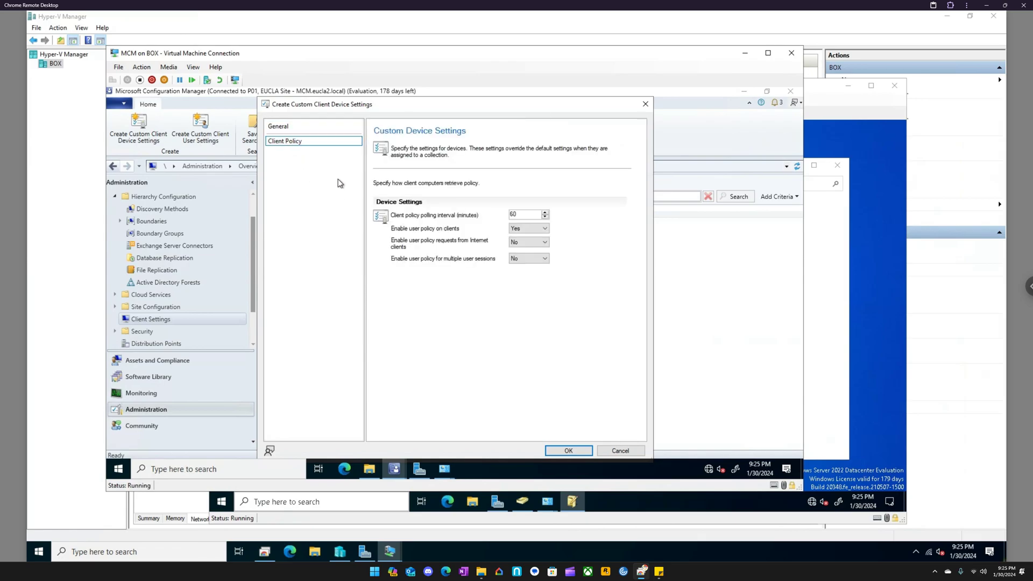
left_click_drag(526, 213, 470, 215)
type("15")
- Include Software Center in the custom settings, keep Software Center as the user portal and set the new company information settings to Yes
left_click(277, 126)
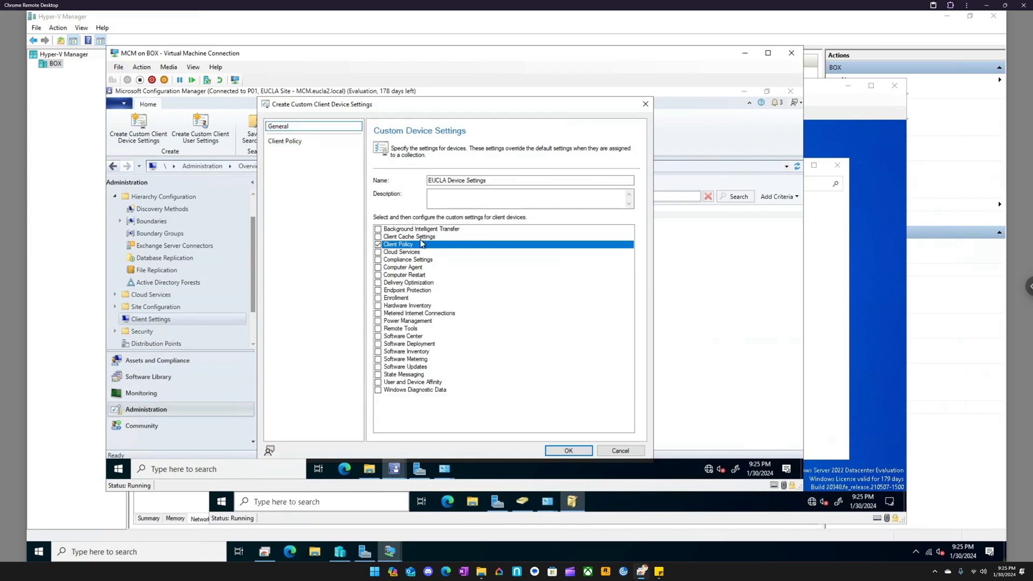
left_click(414, 336)
left_click(298, 154)
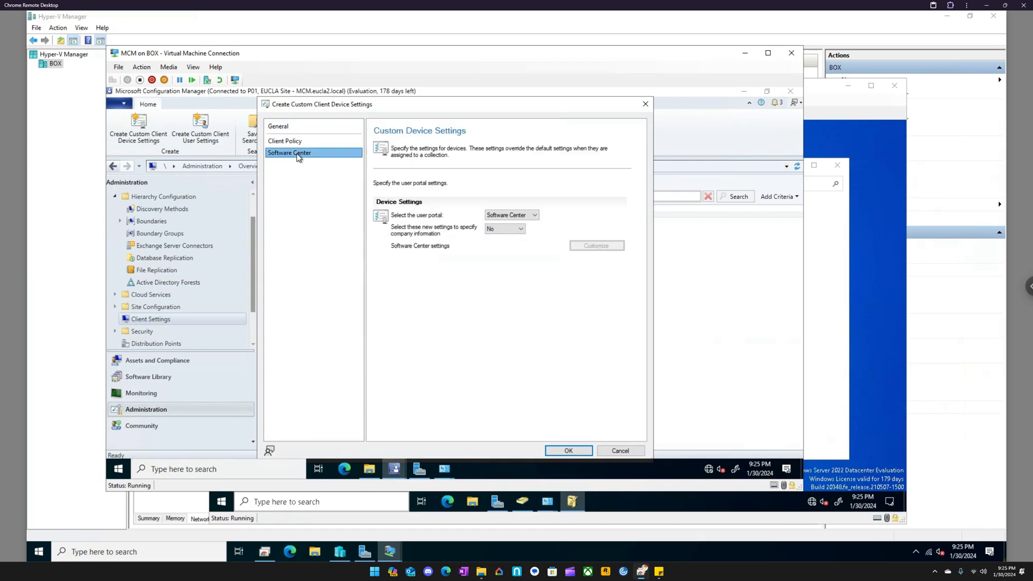
left_click(515, 216)
left_click(527, 225)
left_click(522, 230)
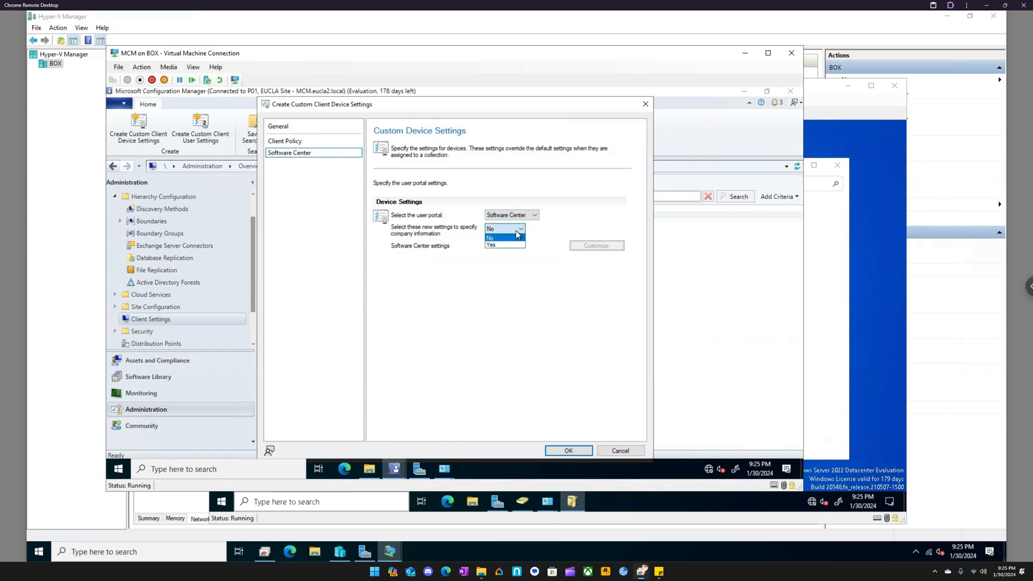
left_click(491, 245)
- Customize Software Center with the company name EUCLA and a brown color scheme
left_click(589, 245)
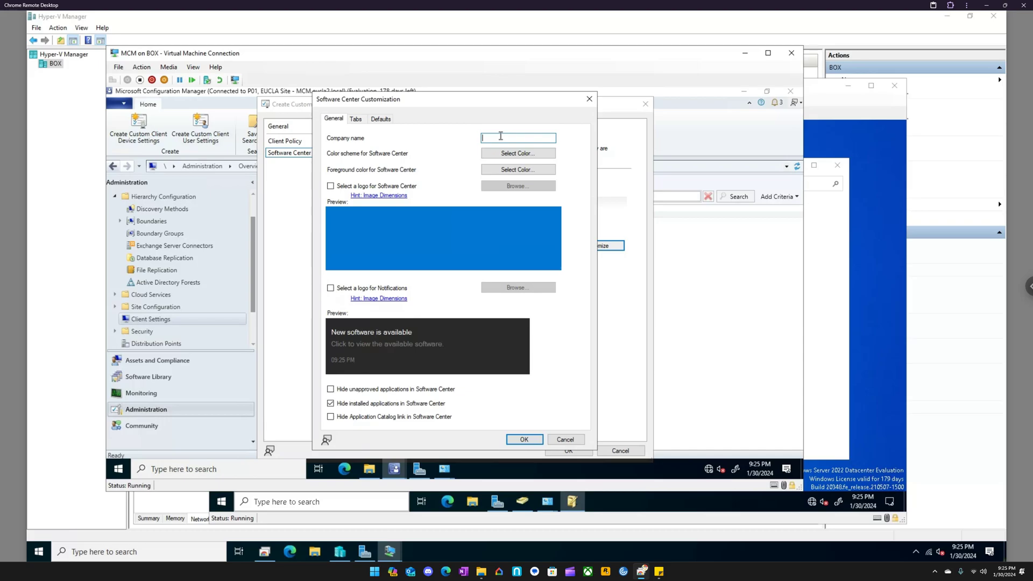
type("EUCLA")
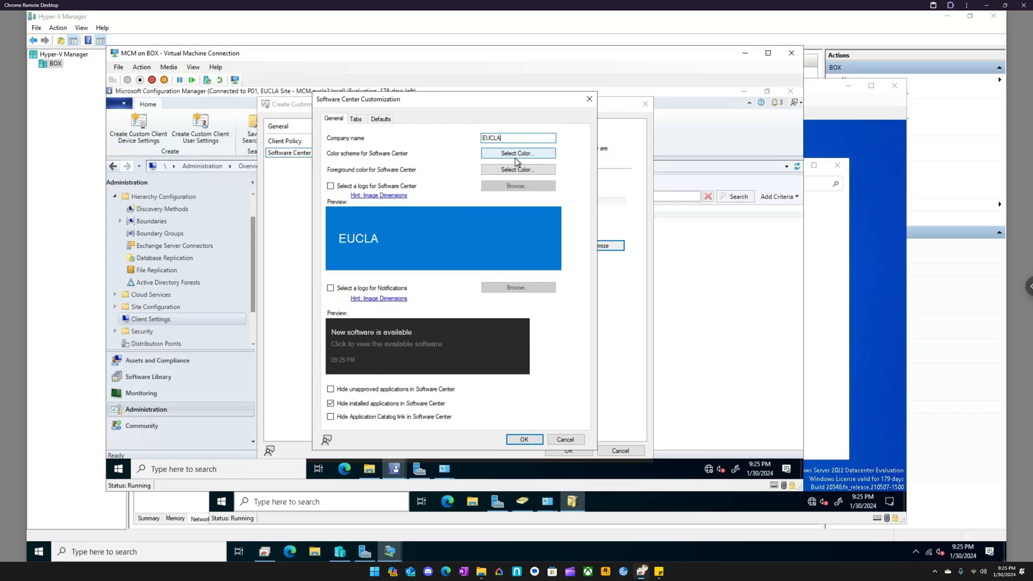
left_click(516, 157)
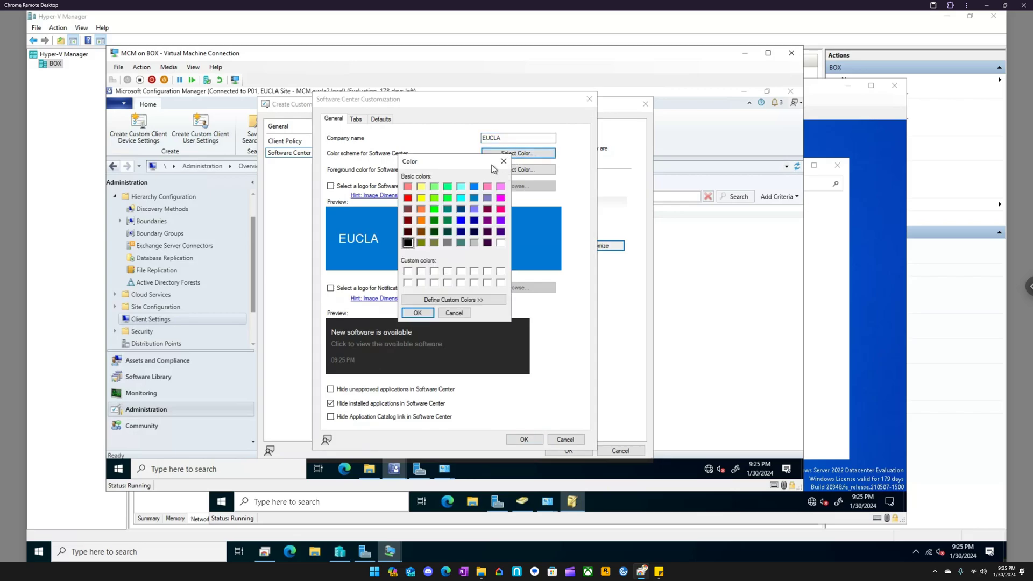
left_click(422, 234)
left_click(424, 313)
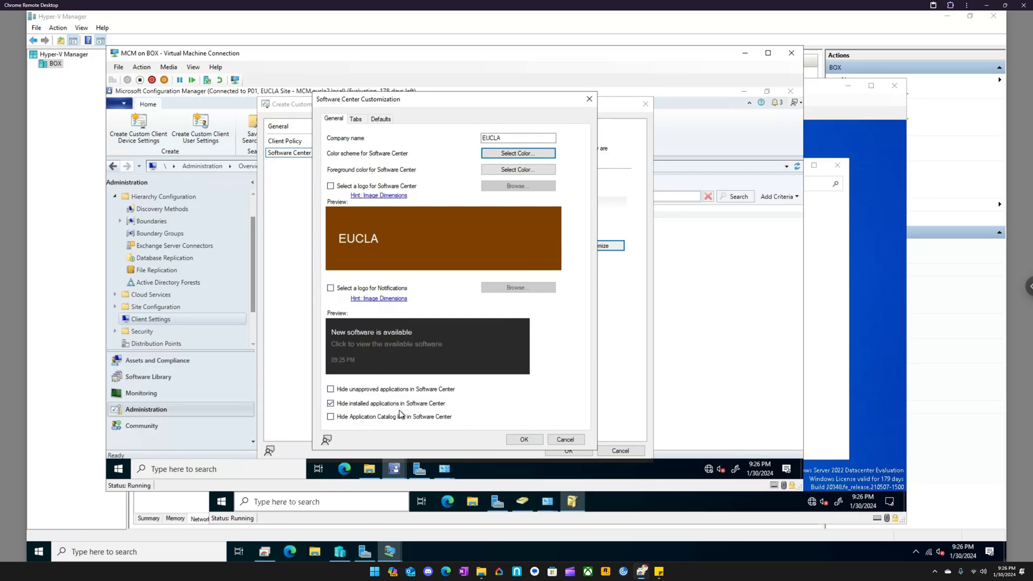
- Accept the Software Center customization and include Remote Tools in the custom device settings
left_click(525, 439)
left_click(295, 128)
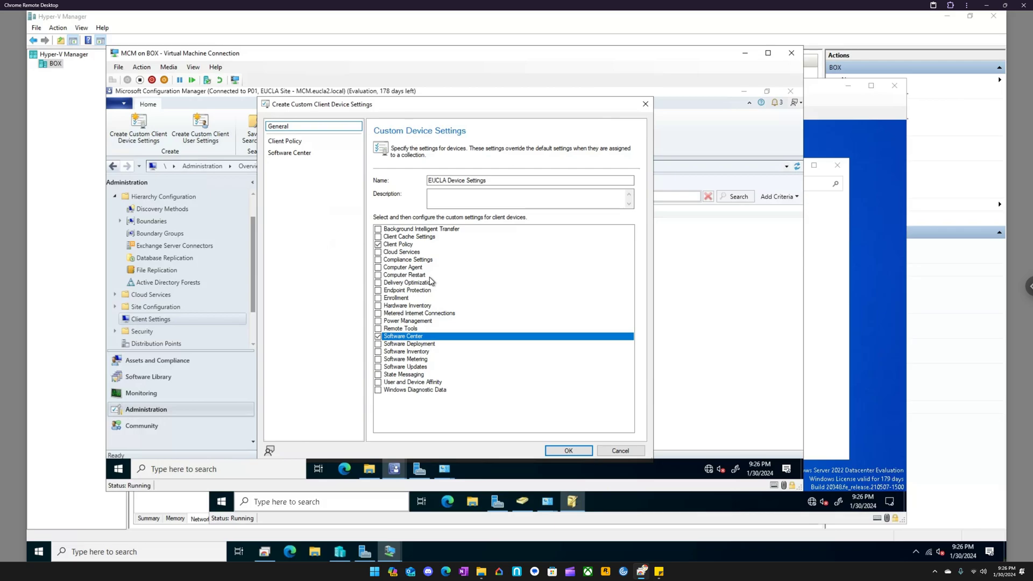
left_click(405, 329)
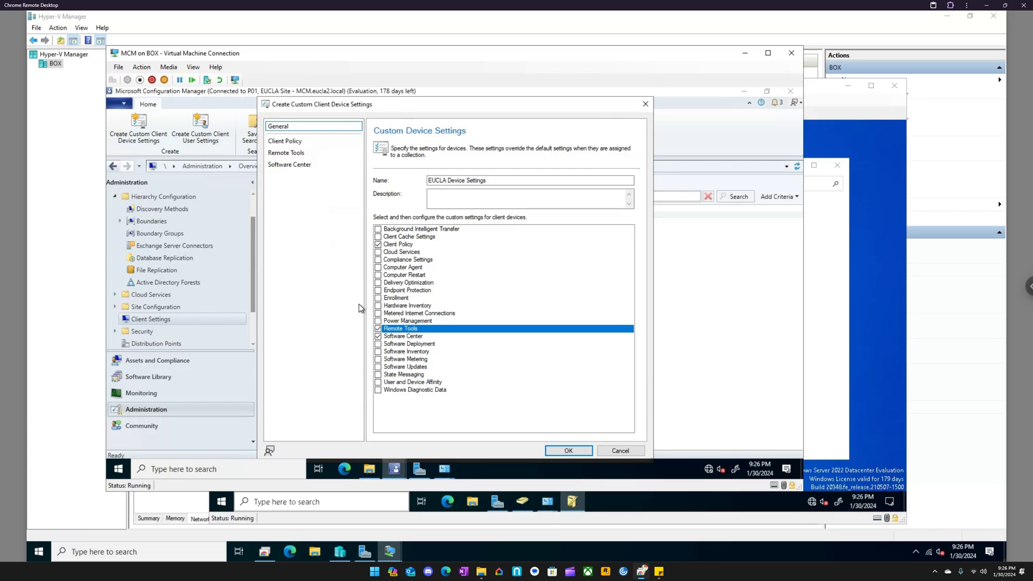
left_click(293, 153)
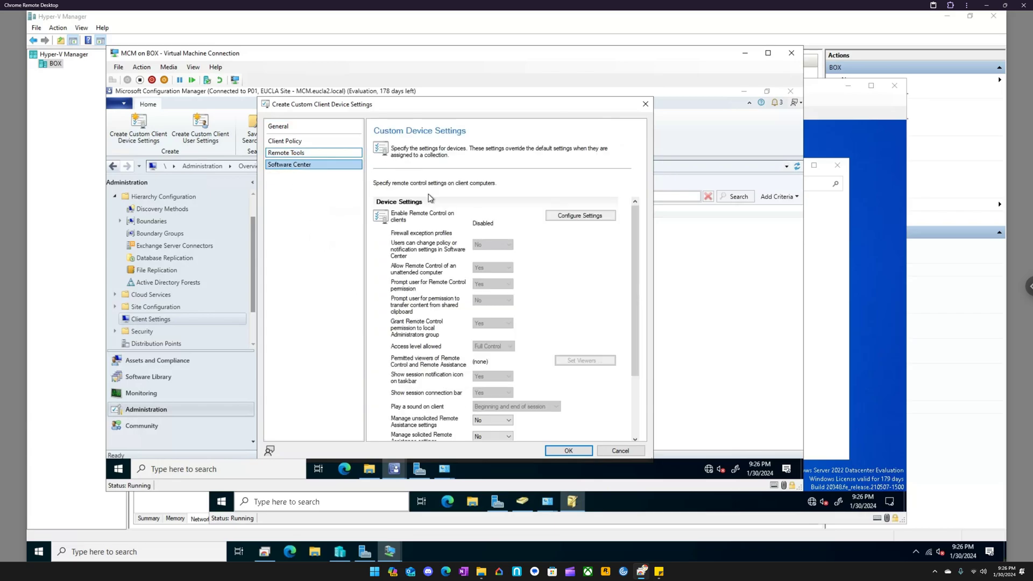
- Enable Remote Control on client computers with the Domain firewall profile in the Remote Tools settings
left_click(573, 216)
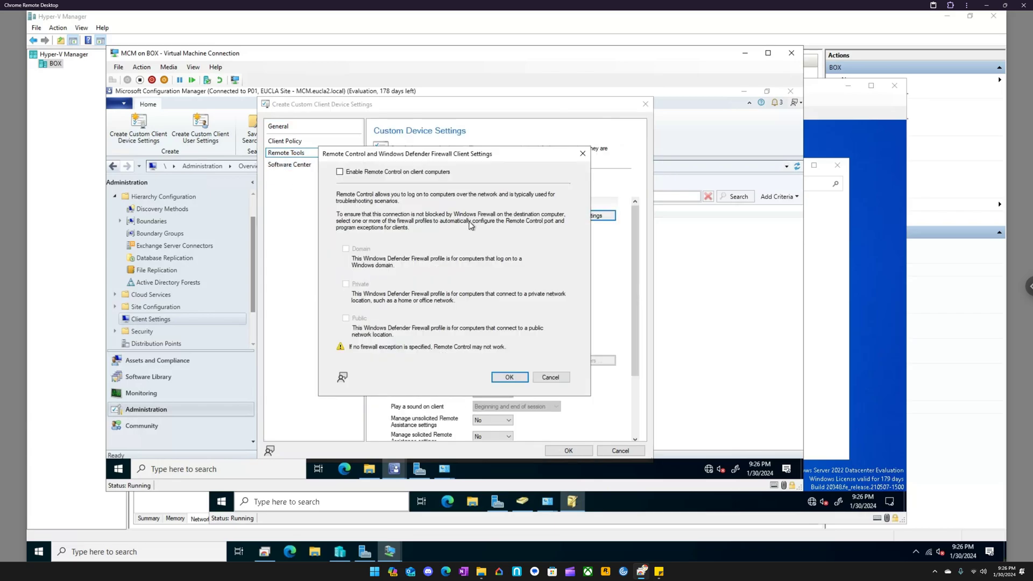
left_click(364, 172)
left_click(364, 249)
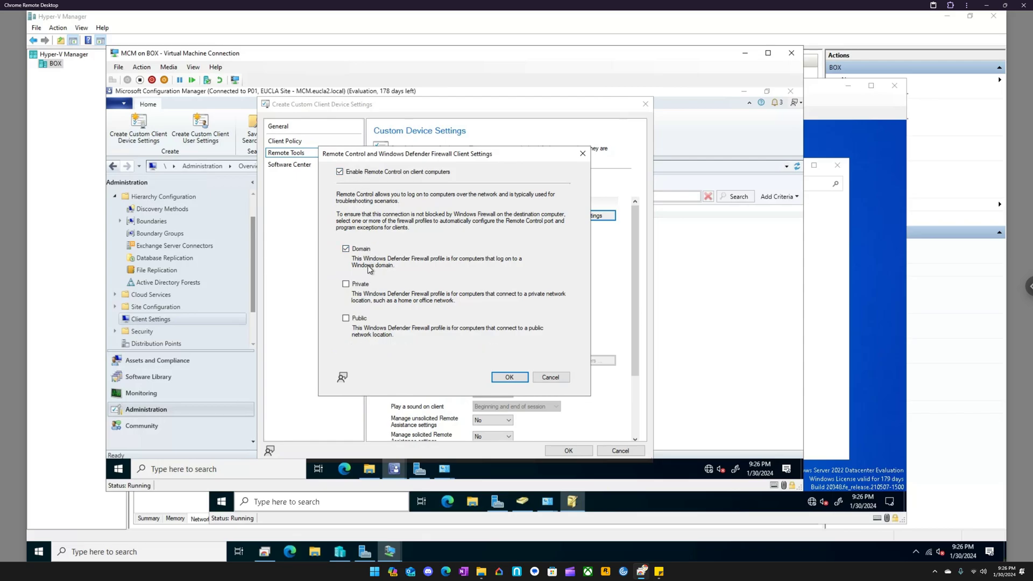
left_click(500, 382)
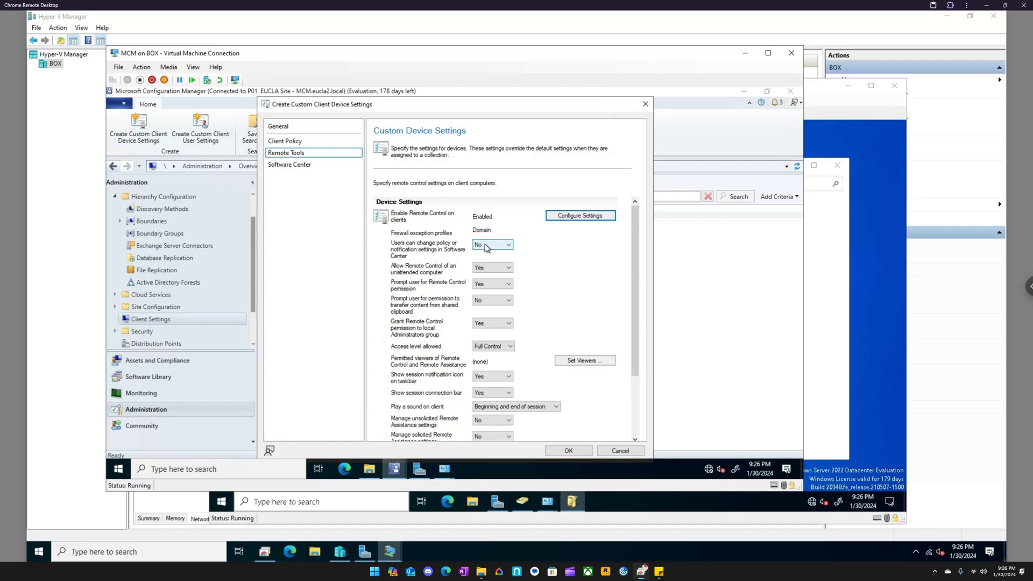
- Add the EUCLA2\Domain Admins group as a permitted viewer of Remote Control and Remote Assistance
left_click(494, 270)
left_click(494, 270)
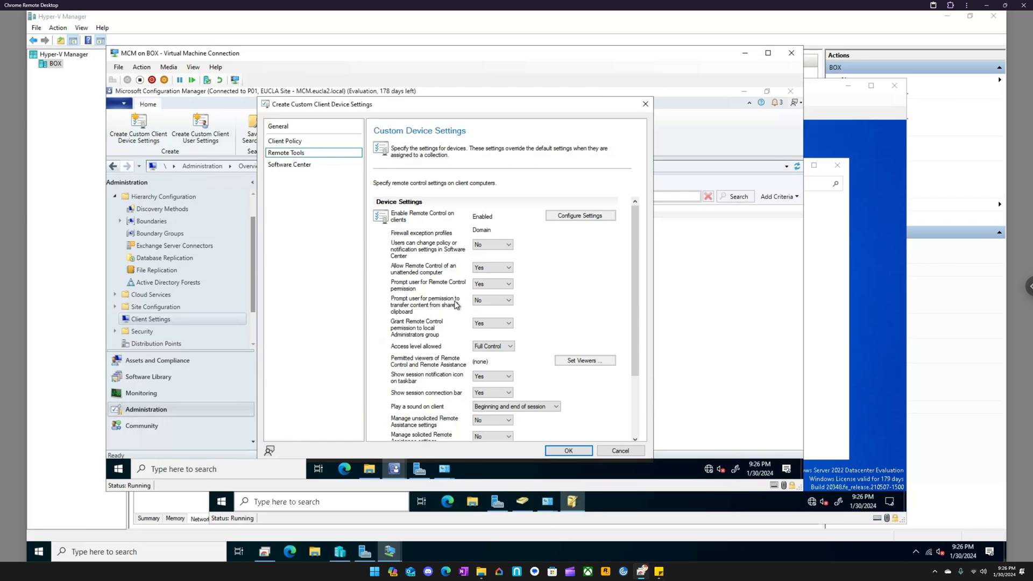
scroll(449, 310, "down", 1)
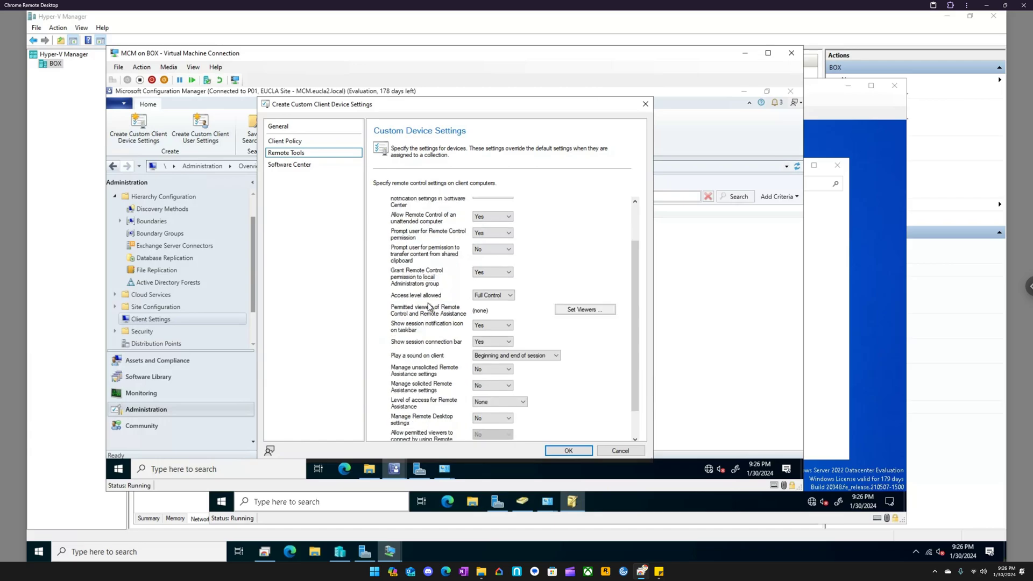
scroll(428, 284, "down", 1)
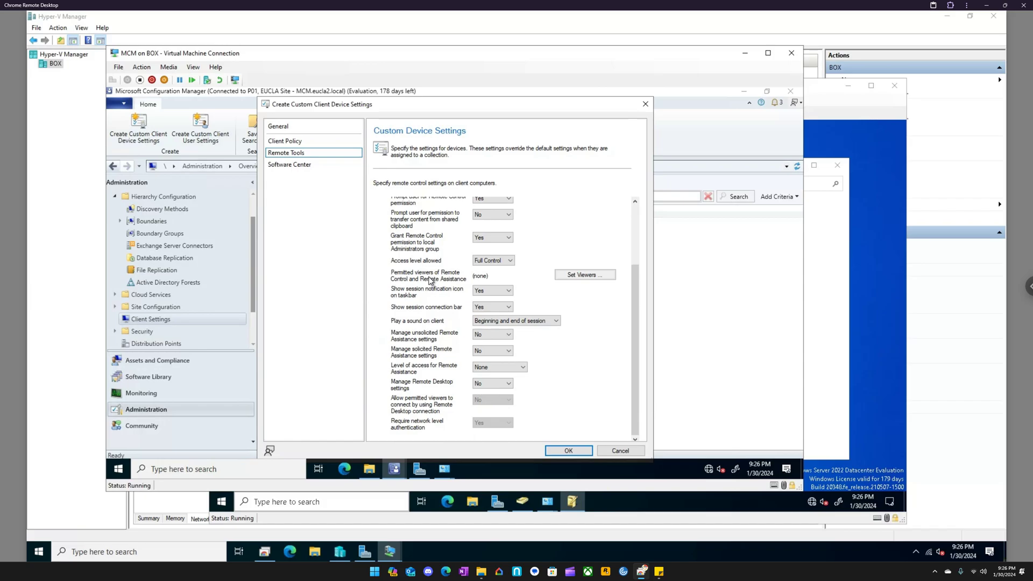
left_click(584, 275)
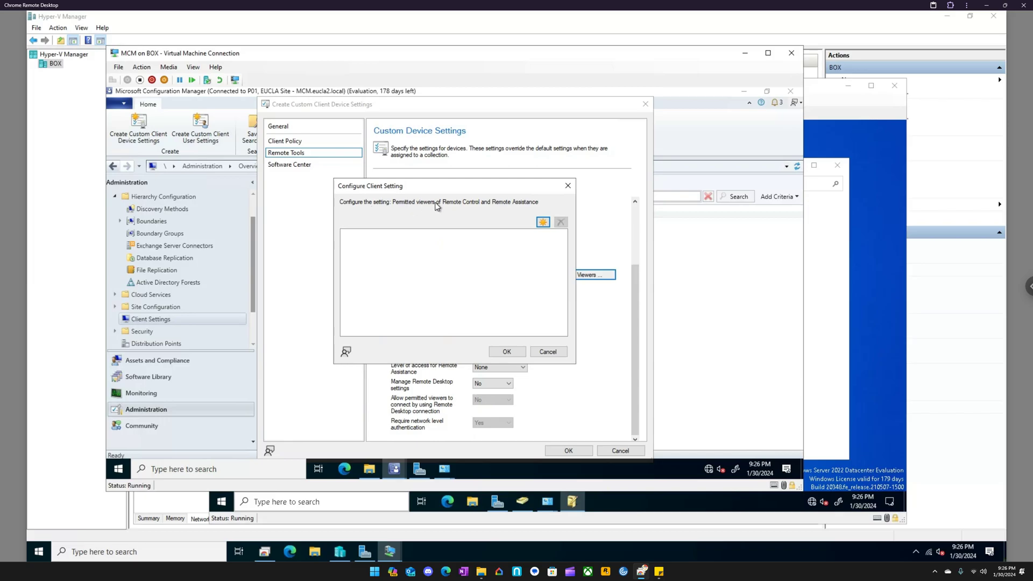
left_click(543, 222)
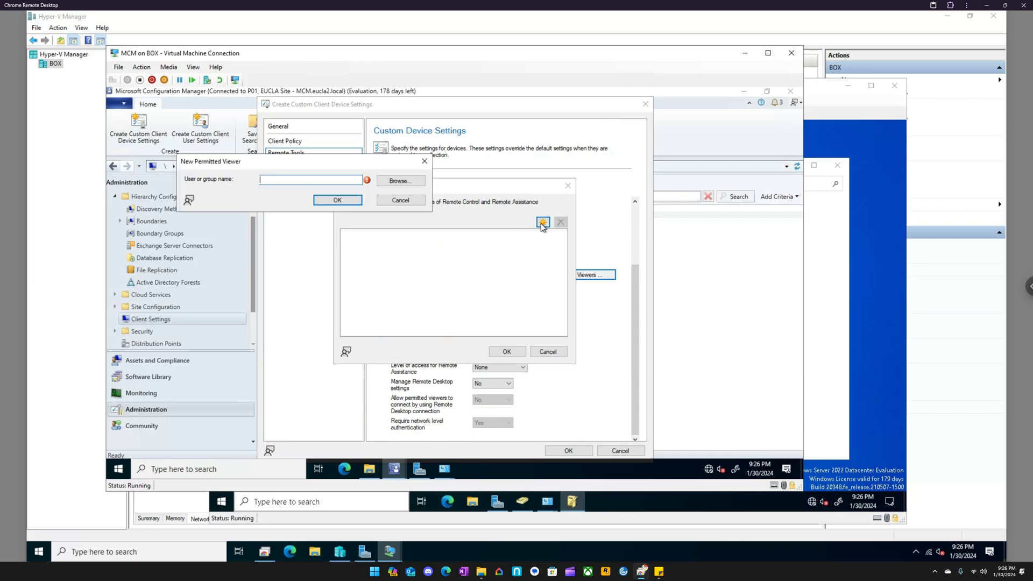
left_click(409, 187)
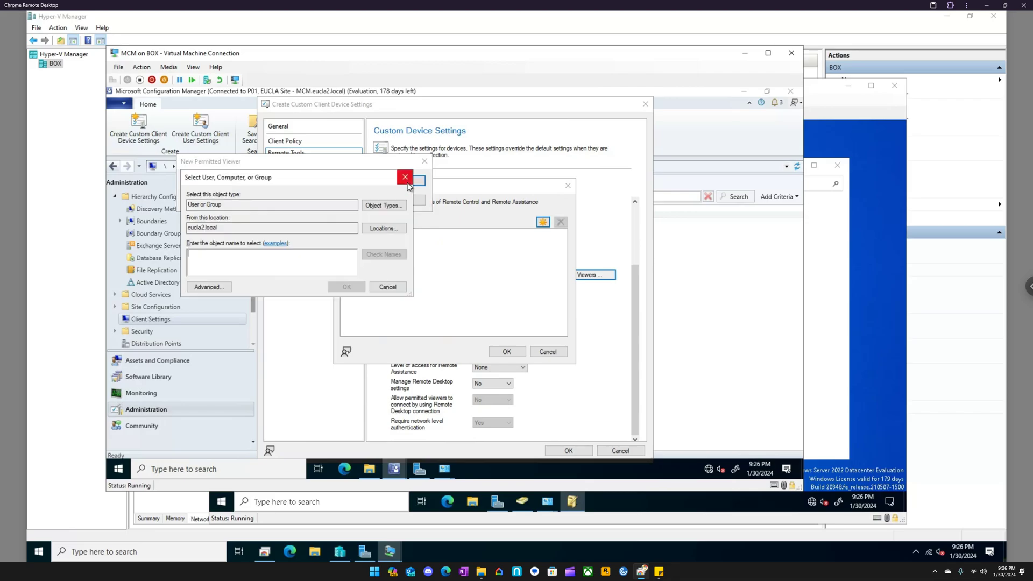
type("domain admins")
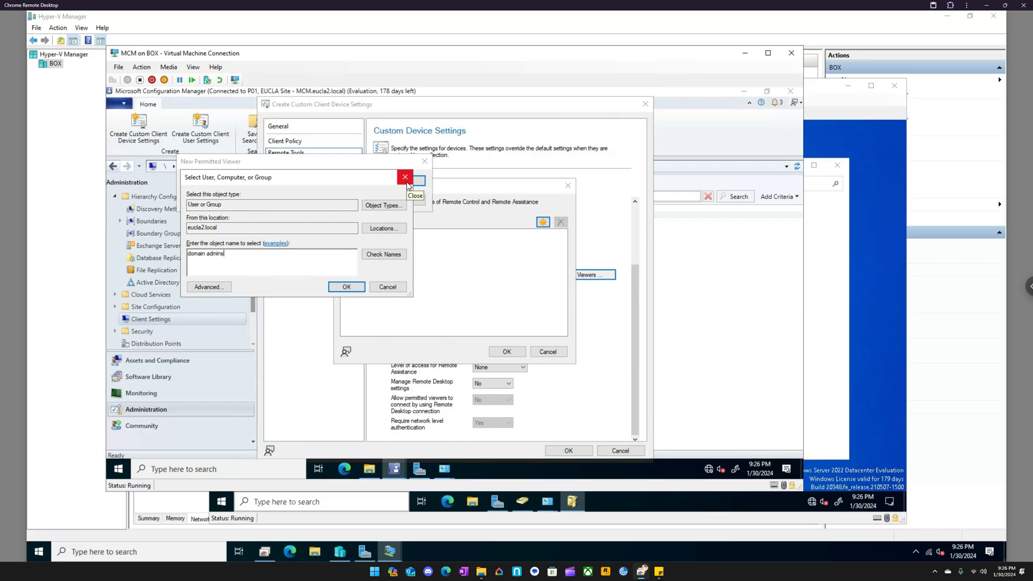
key("Return")
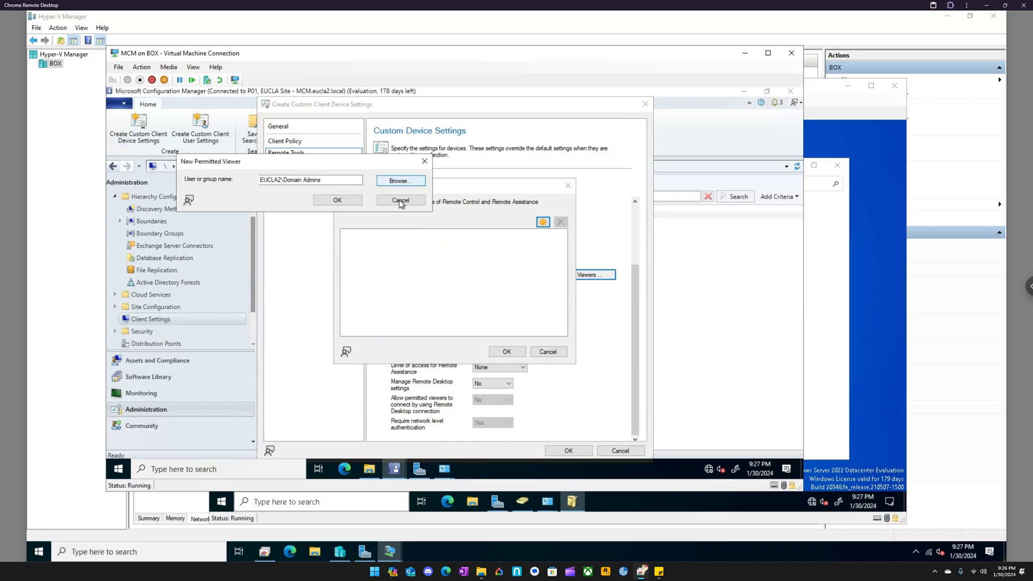
left_click(345, 199)
left_click(506, 351)
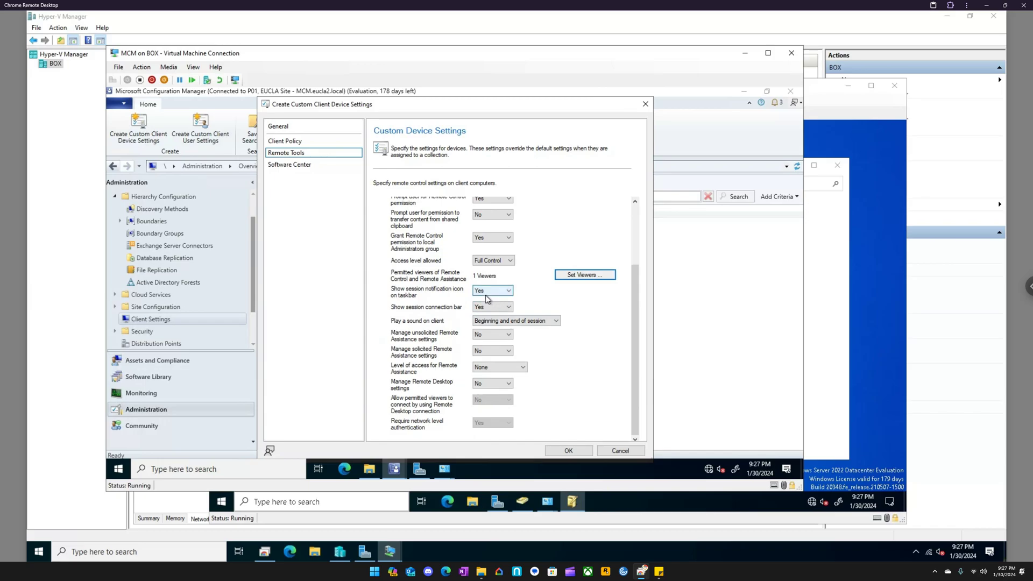
- Set management of unsolicited Remote Assistance settings to Yes, keep solicited at No, and set the Remote Assistance access level to Full Control
left_click(504, 339)
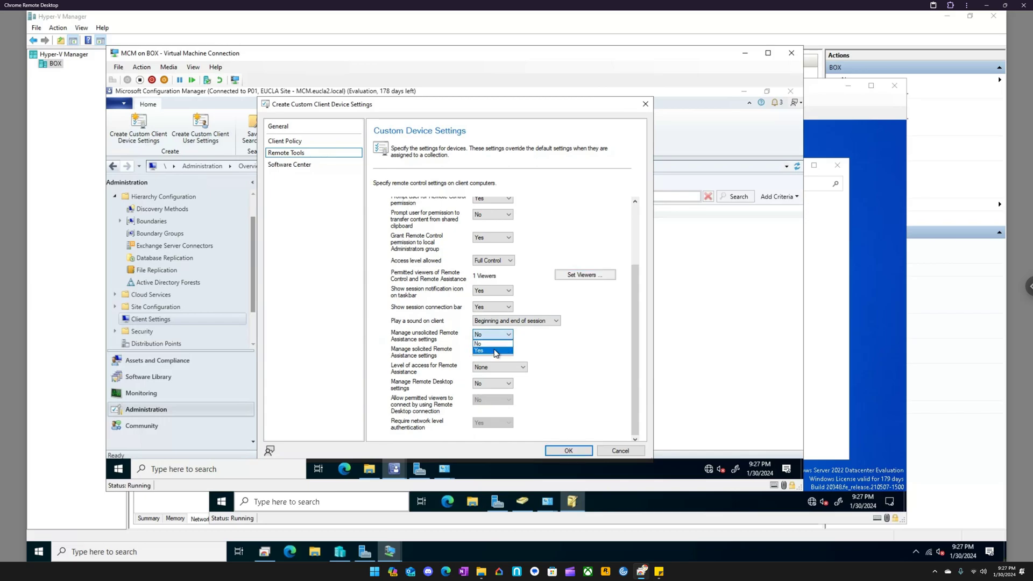
left_click(494, 351)
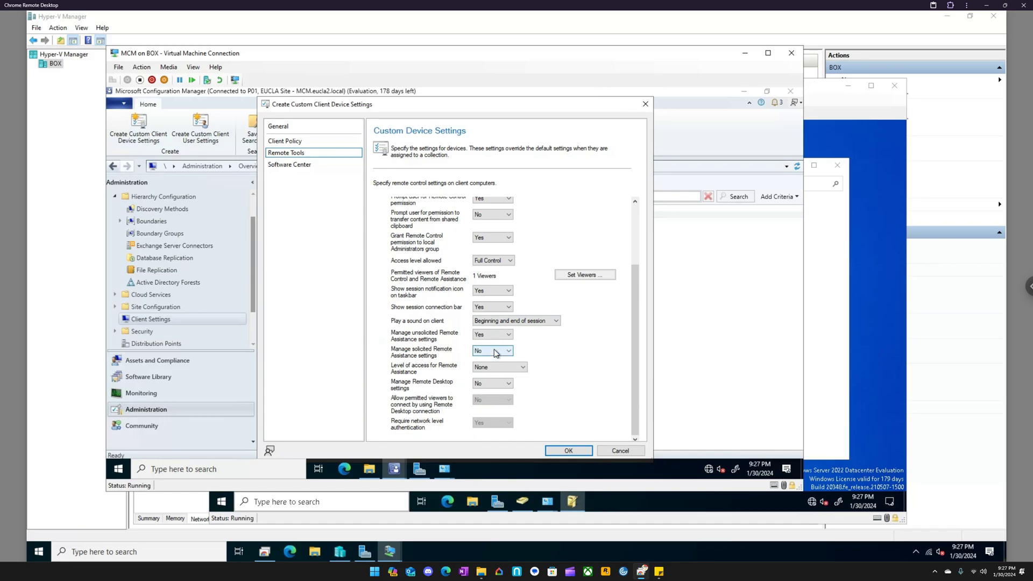
left_click(495, 352)
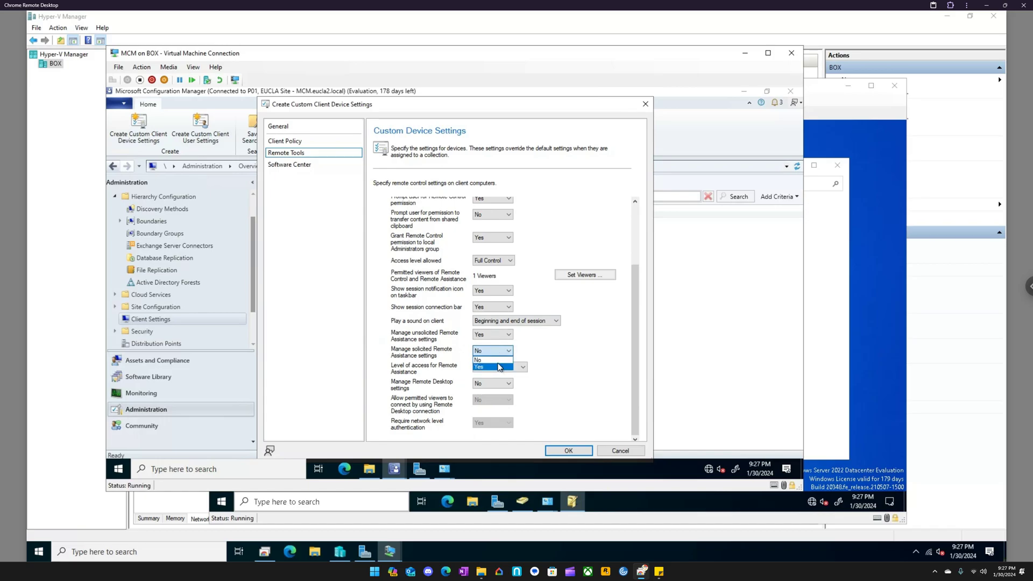
left_click(497, 360)
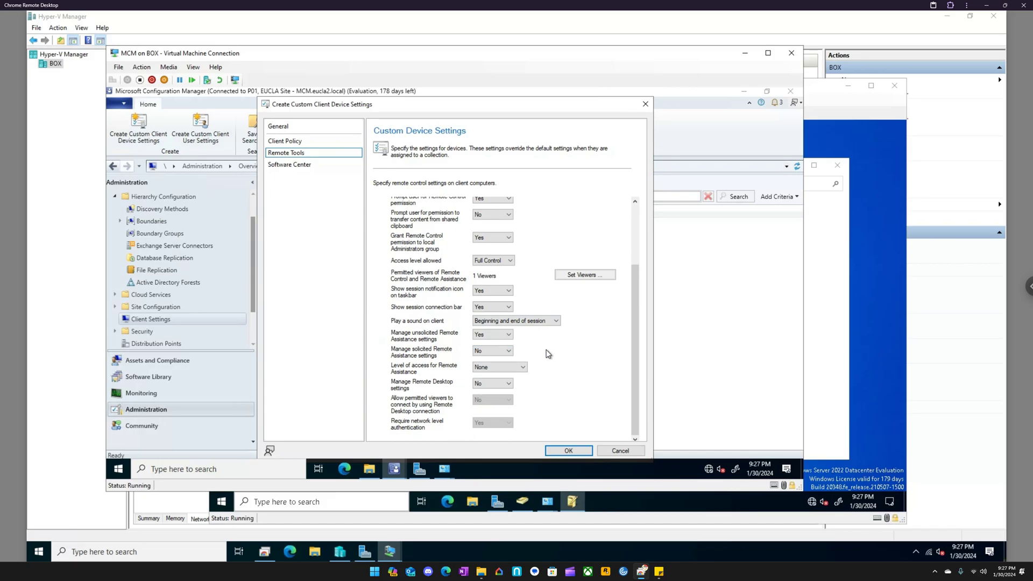
left_click(491, 369)
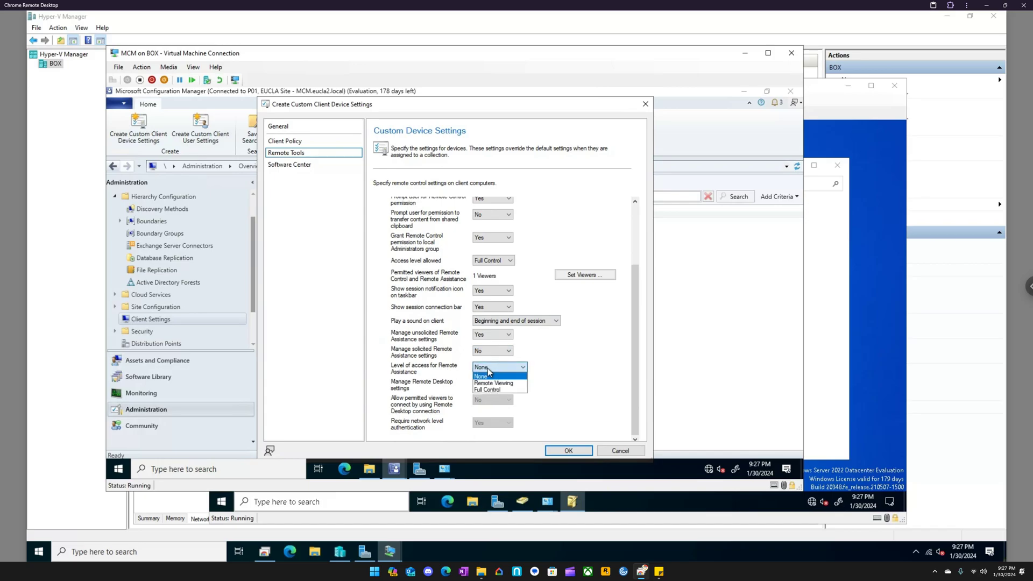
left_click(493, 390)
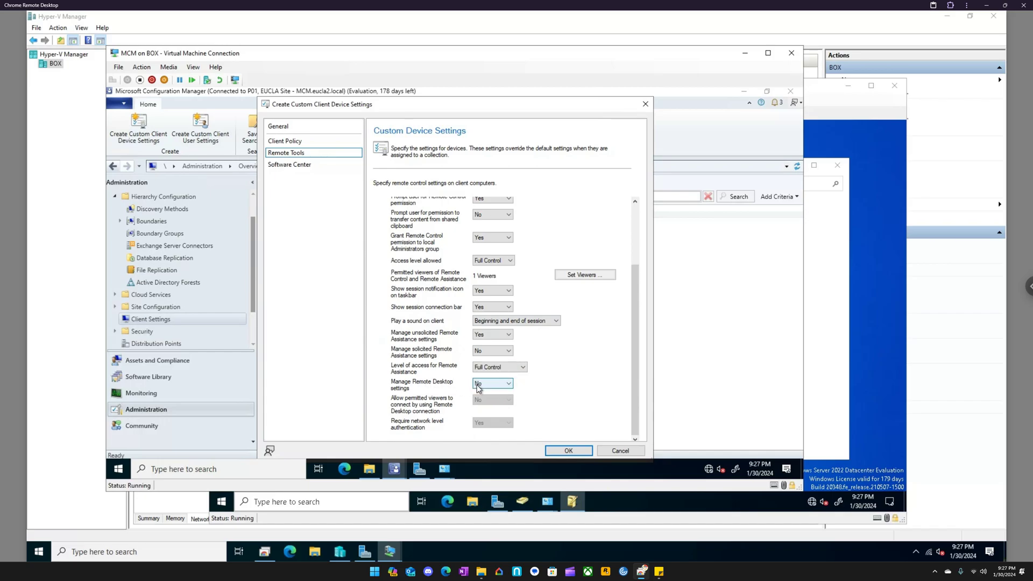
- Set Manage Remote Desktop settings to Yes and save the custom client device settings
left_click(478, 385)
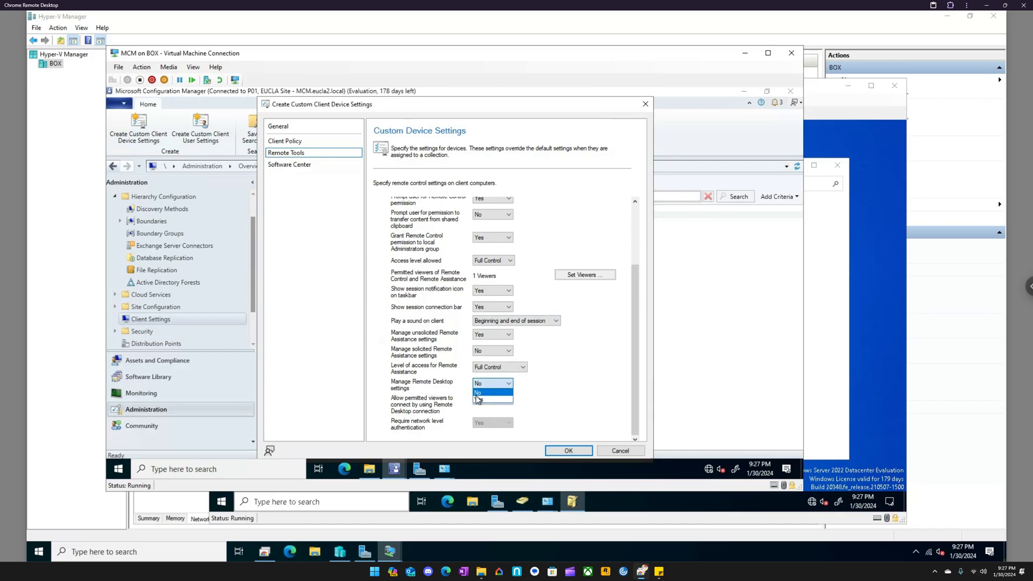
left_click(482, 400)
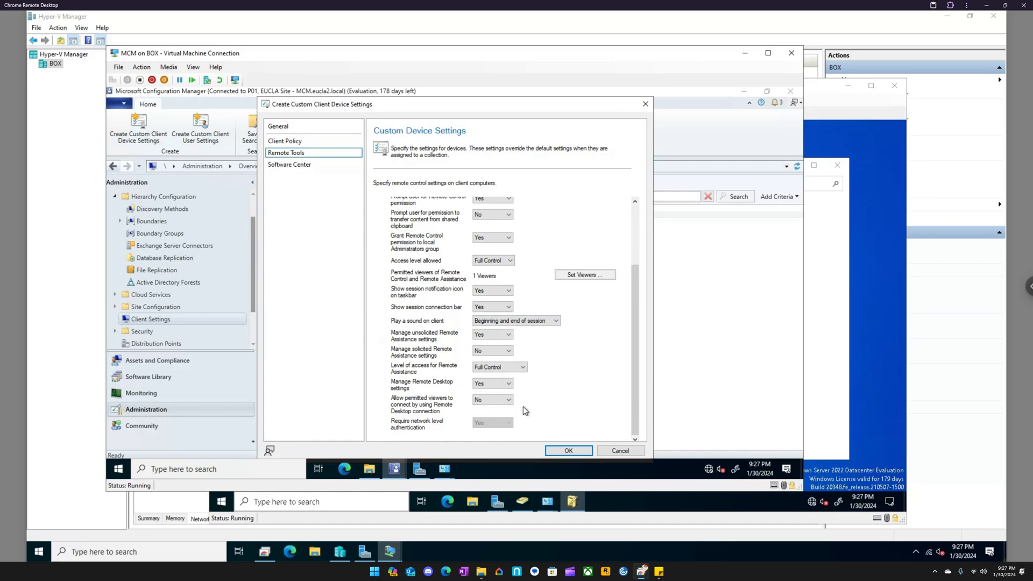
left_click(565, 451)
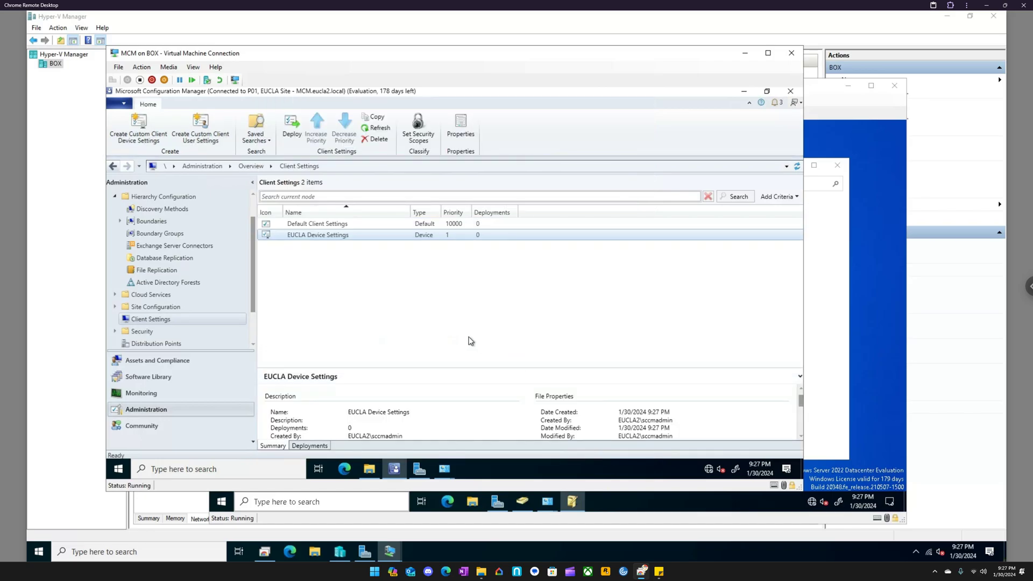
- Sort the client settings by priority, and view the distribution points and distribution point groups
left_click(452, 213)
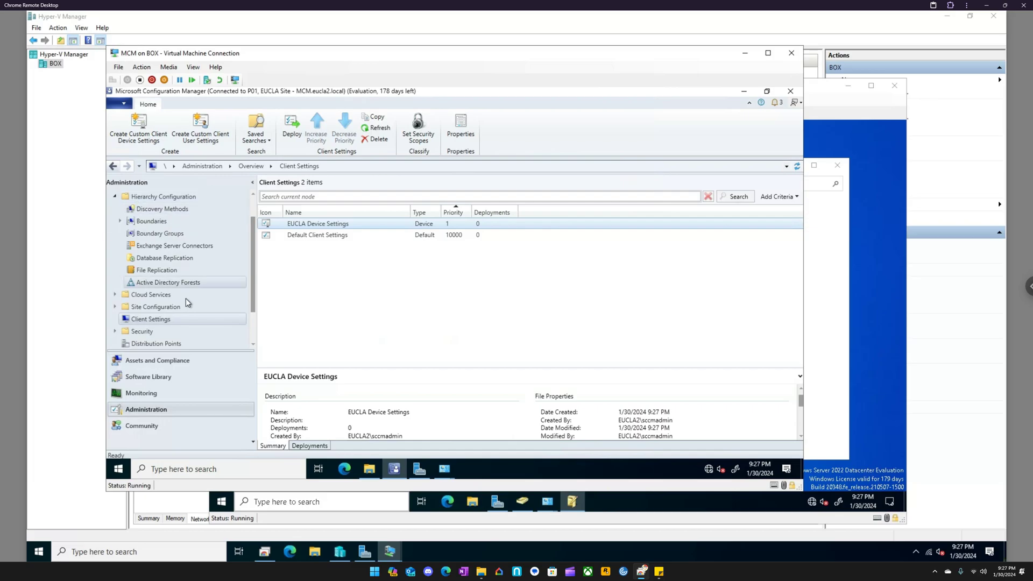
scroll(185, 298, "down", 1)
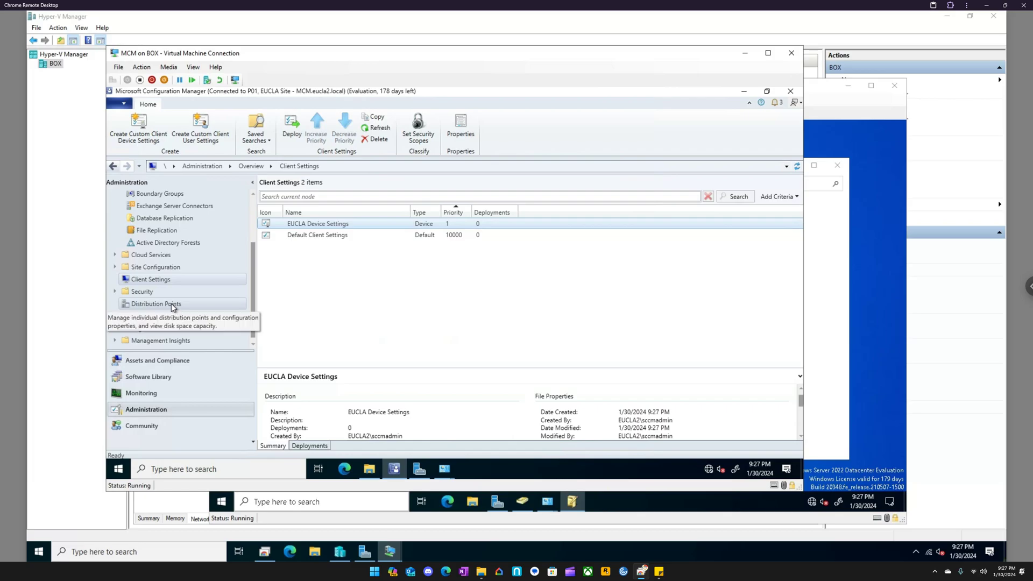
left_click(170, 302)
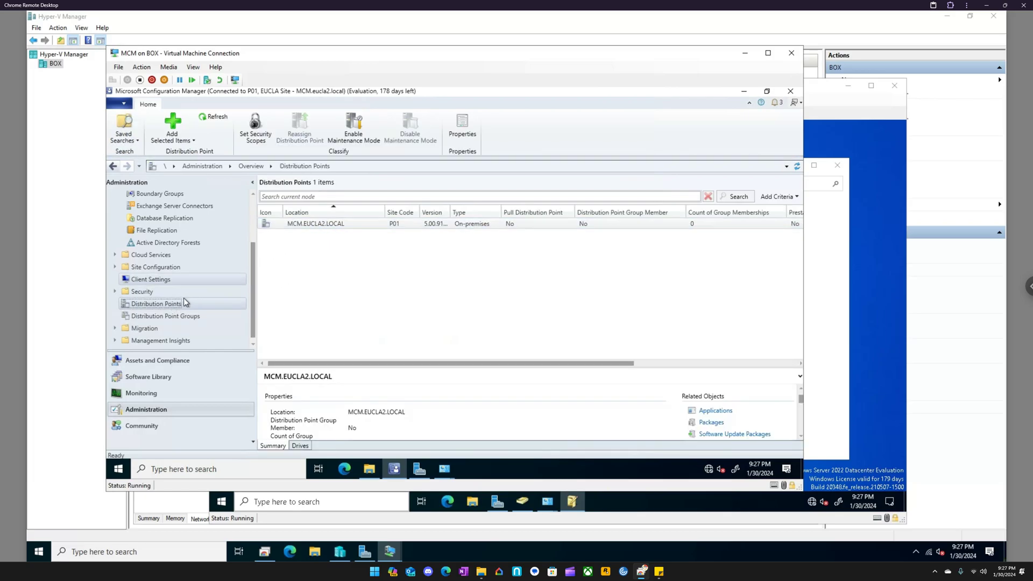
left_click(180, 317)
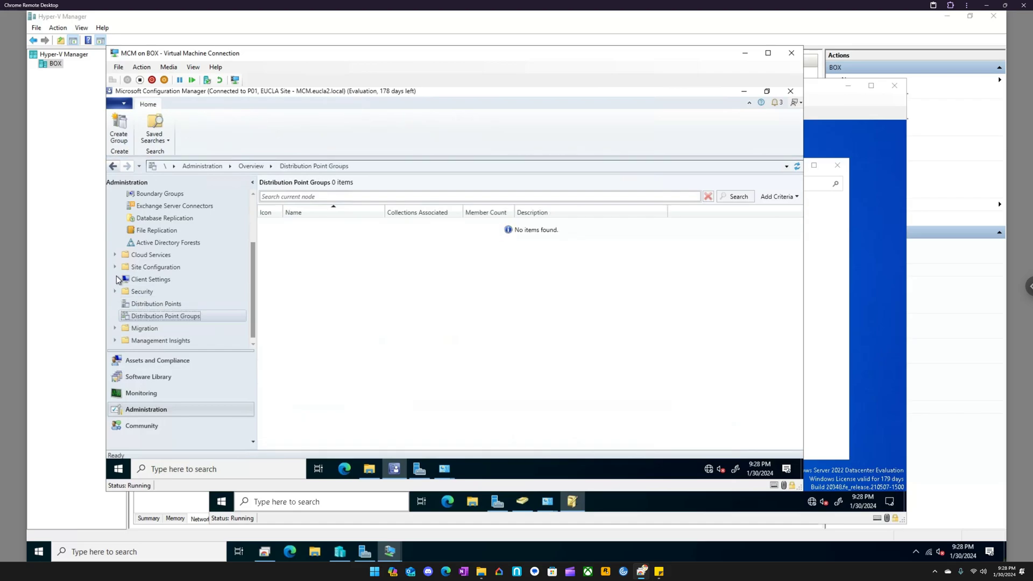
- Examine the actions available for the EP device in All Systems under Assets and Compliance
left_click(152, 364)
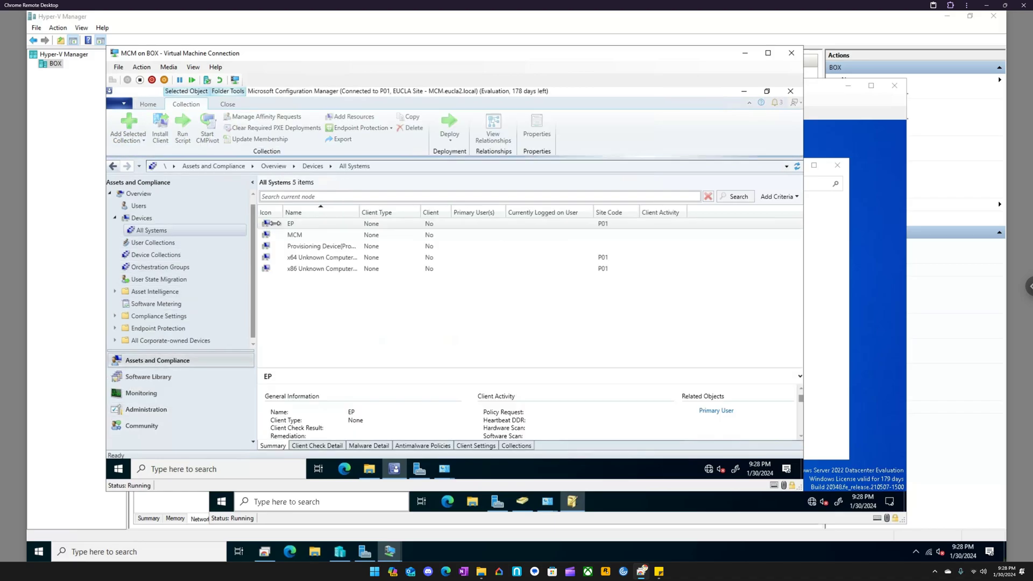
left_click(279, 223)
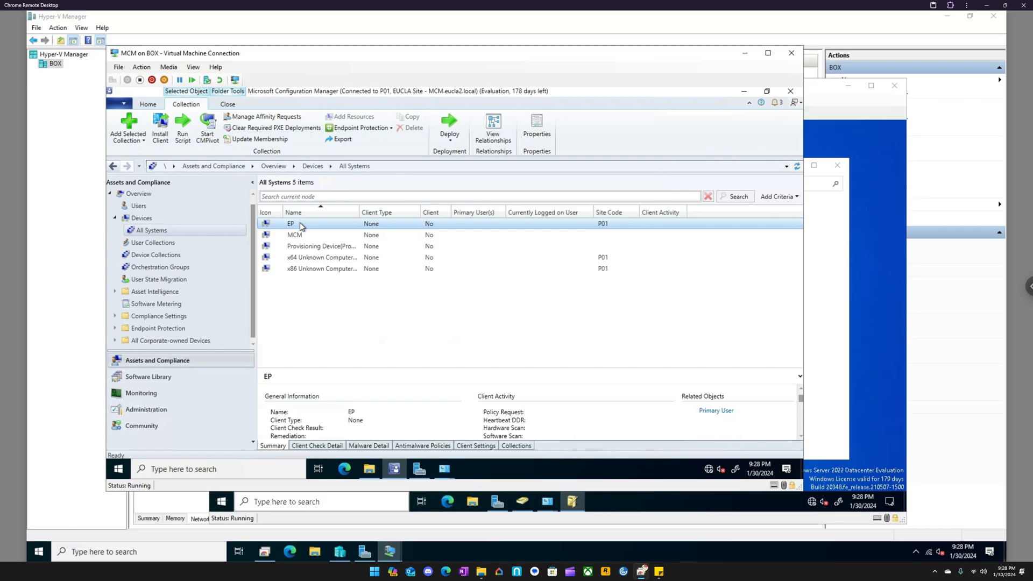
right_click(300, 221)
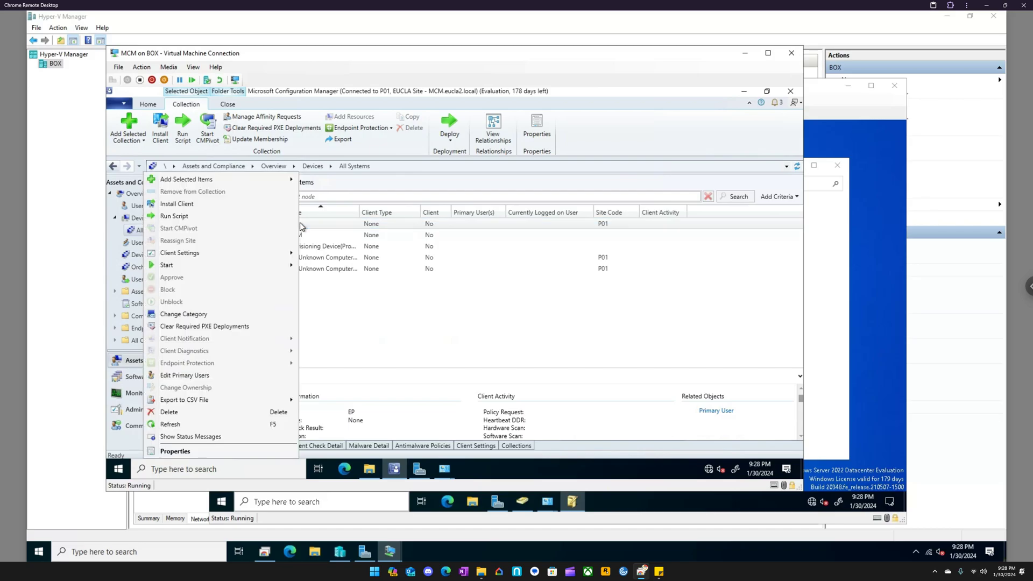
left_click(344, 315)
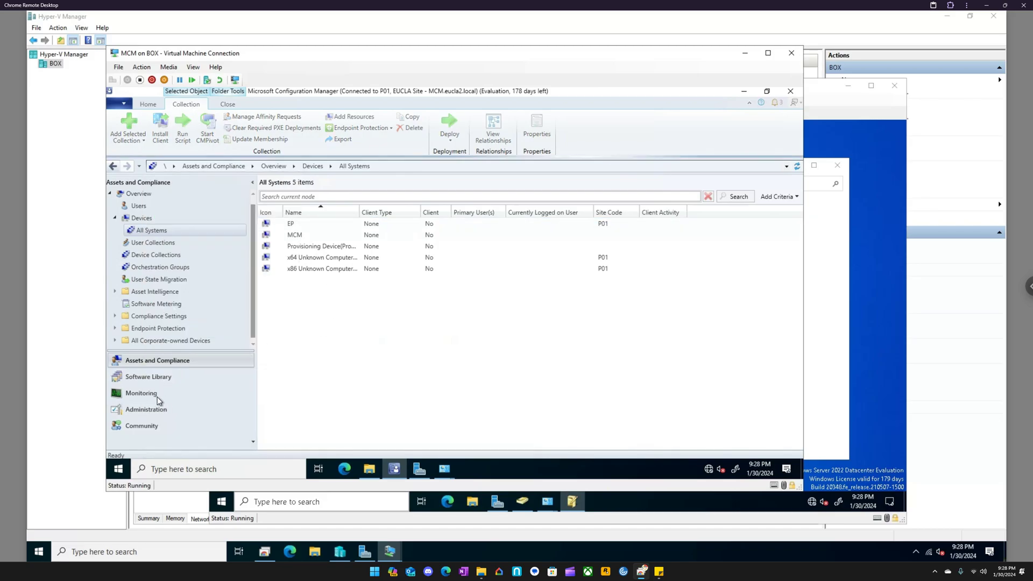
- Expand Site Configuration under Administration and examine the actions available for Sites and for Servers and Site System Roles
left_click(151, 408)
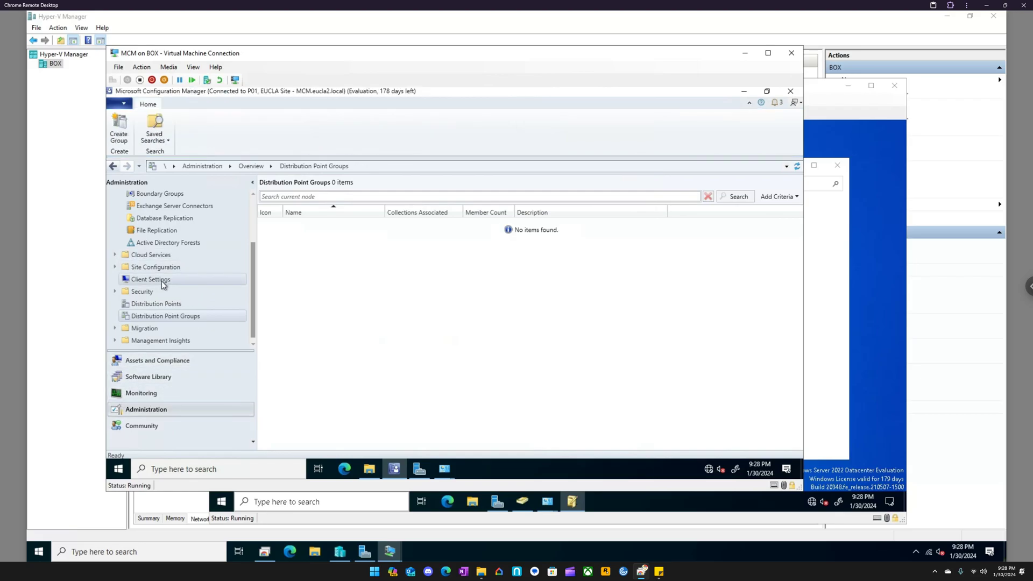
scroll(168, 258, "up", 2)
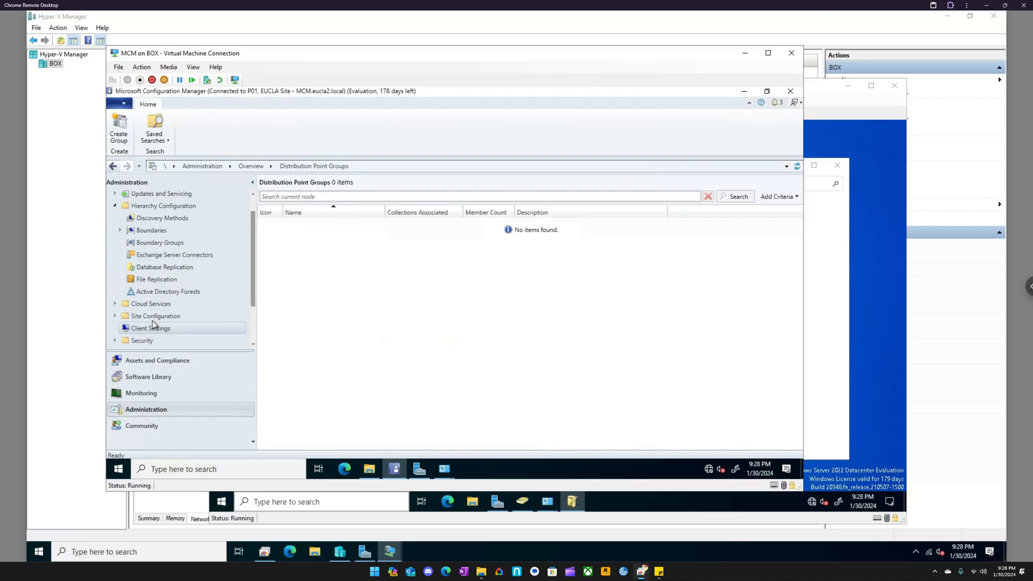
left_click(115, 316)
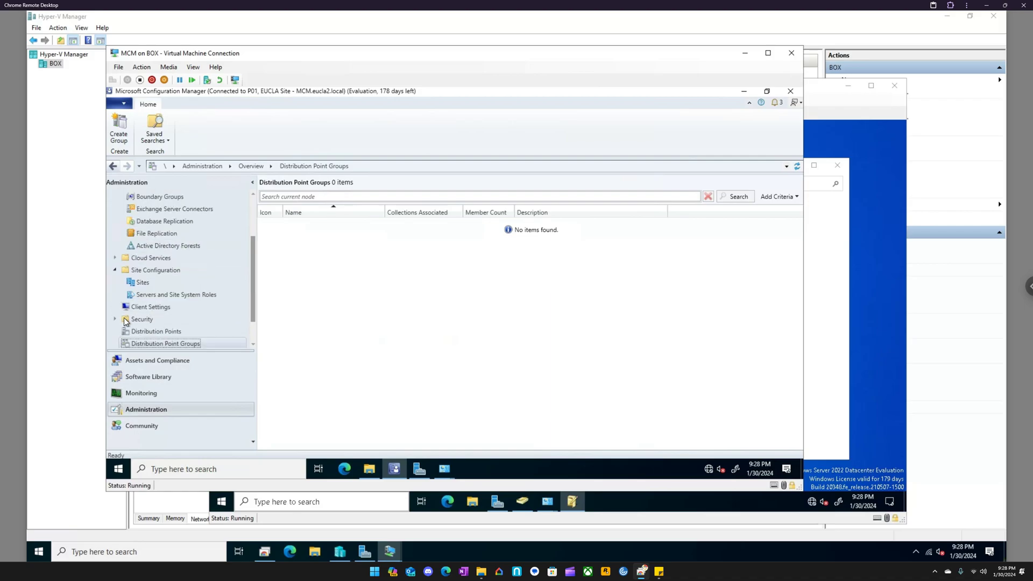
right_click(146, 284)
right_click(139, 295)
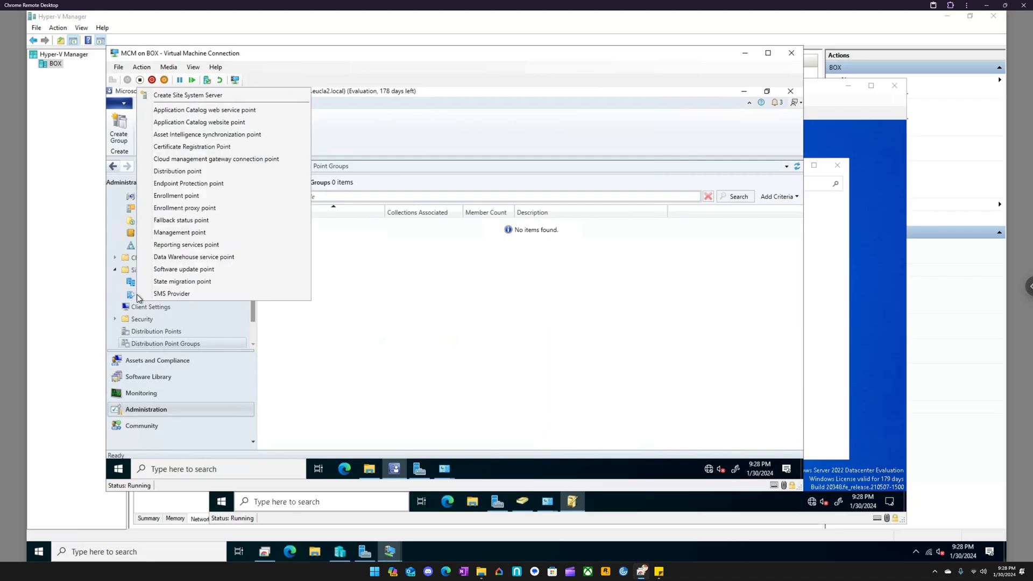
left_click(129, 284)
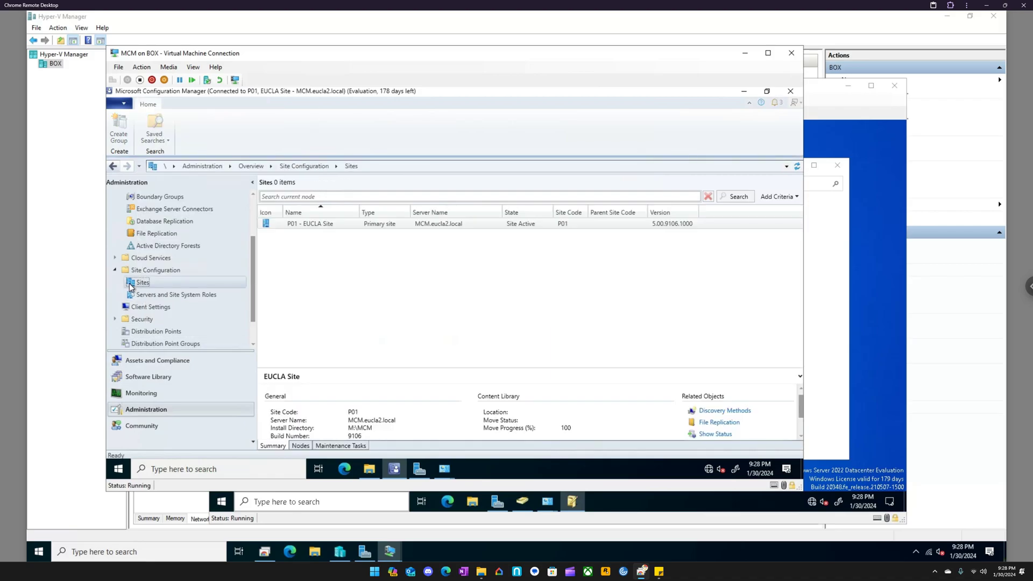
right_click(143, 283)
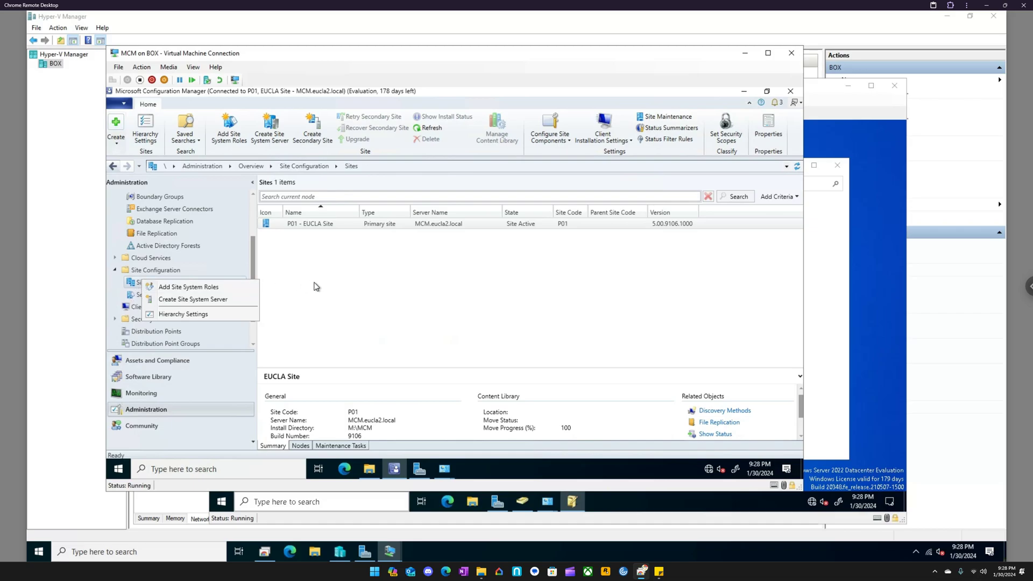
key("Escape")
right_click(154, 283)
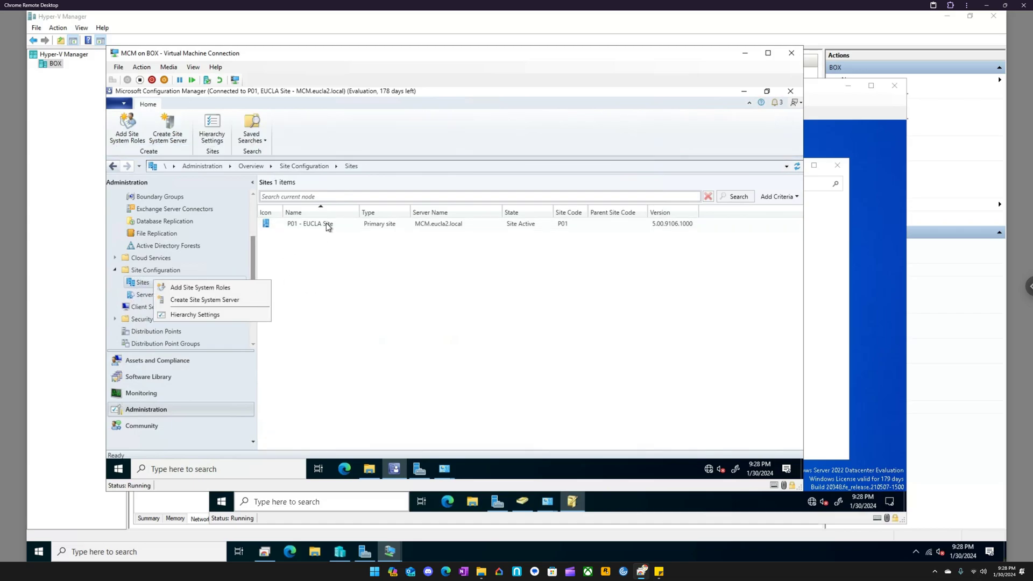
- Review the general, account and installation property settings in the Client Push Installation Properties of the P01 - EUCLA Site, leaving them as they are
left_click(326, 223)
right_click(326, 223)
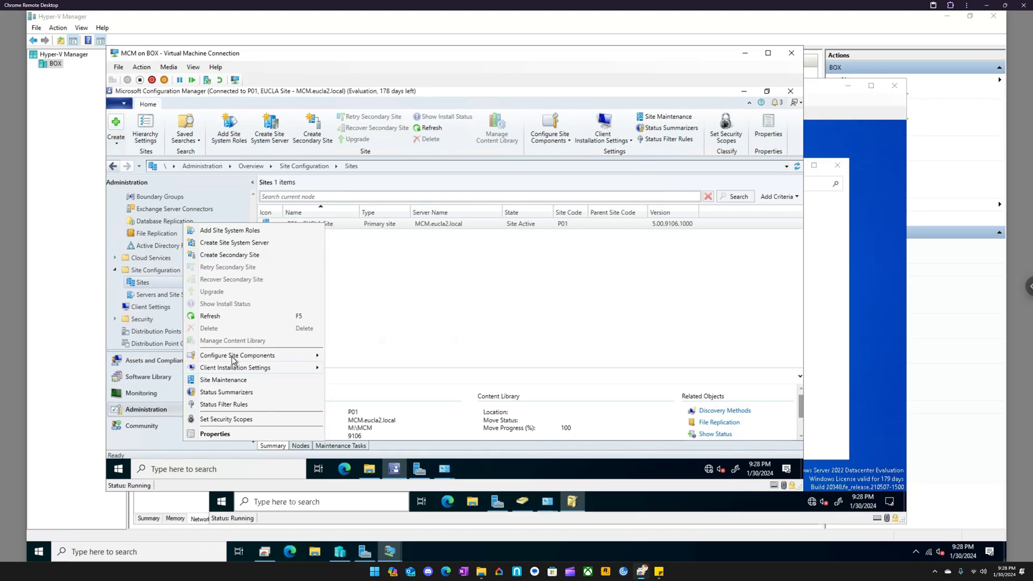
mouse_move(236, 367)
left_click(359, 368)
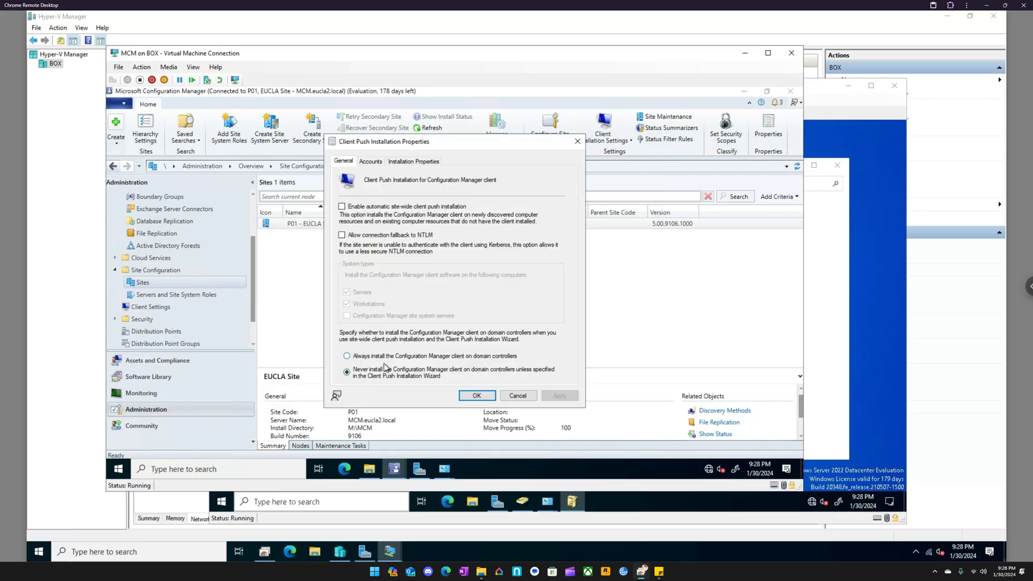
left_click(375, 162)
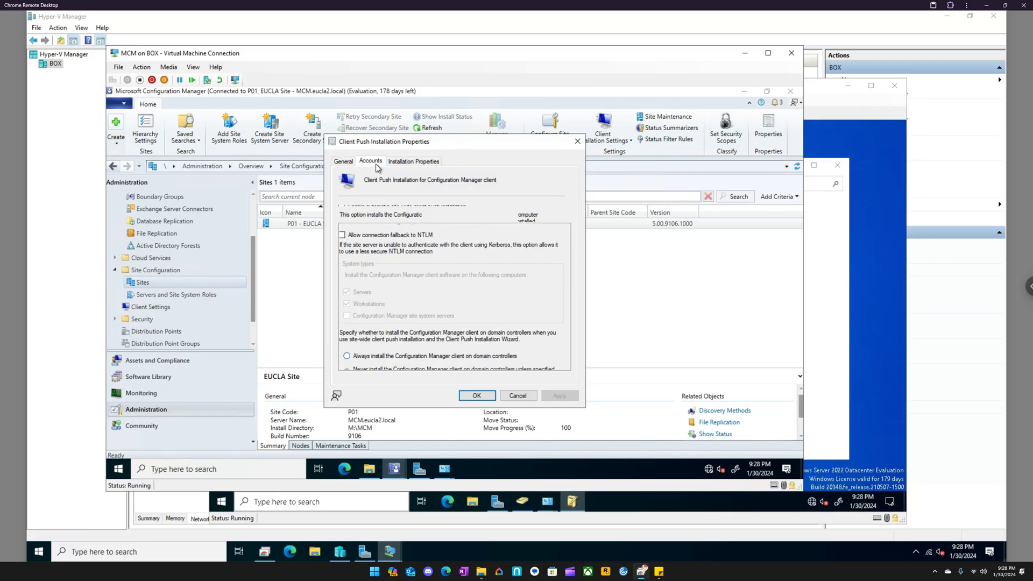
left_click(410, 163)
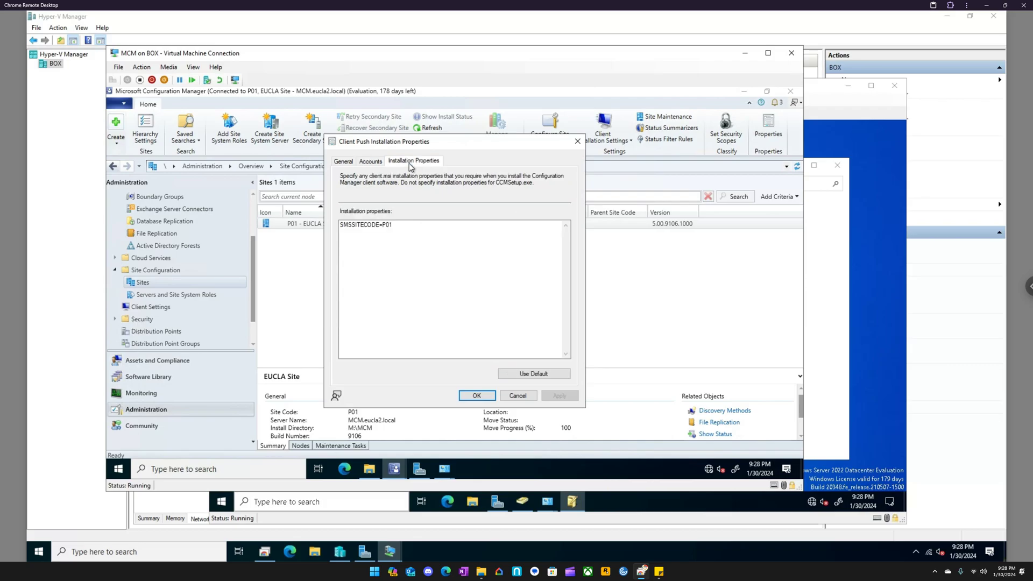
left_click(578, 141)
- Check the Devices list and the actions available for the EP device, and return to the All Systems collection under Assets and Compliance
left_click(156, 360)
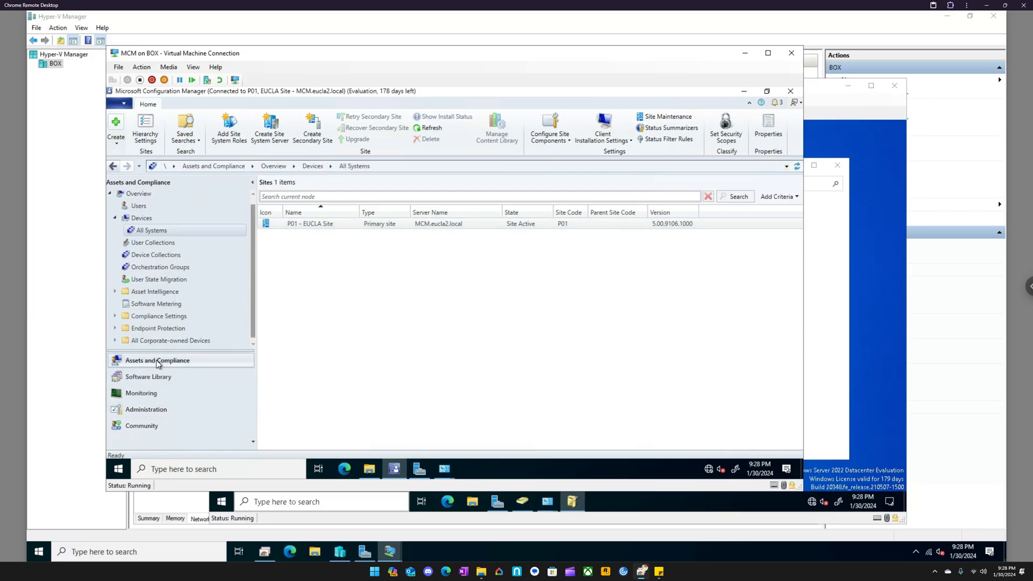
left_click(144, 219)
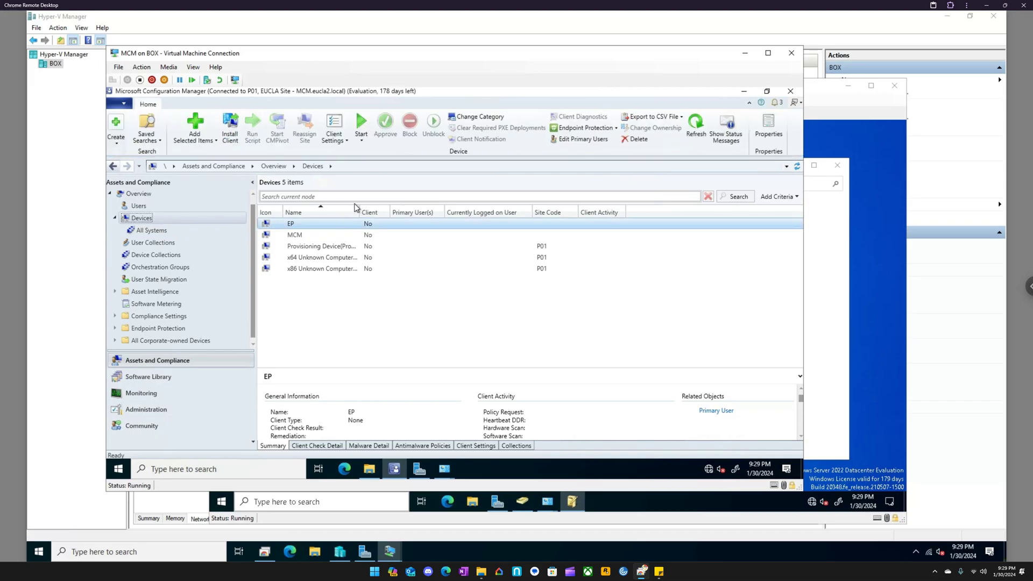
right_click(302, 224)
left_click(187, 423)
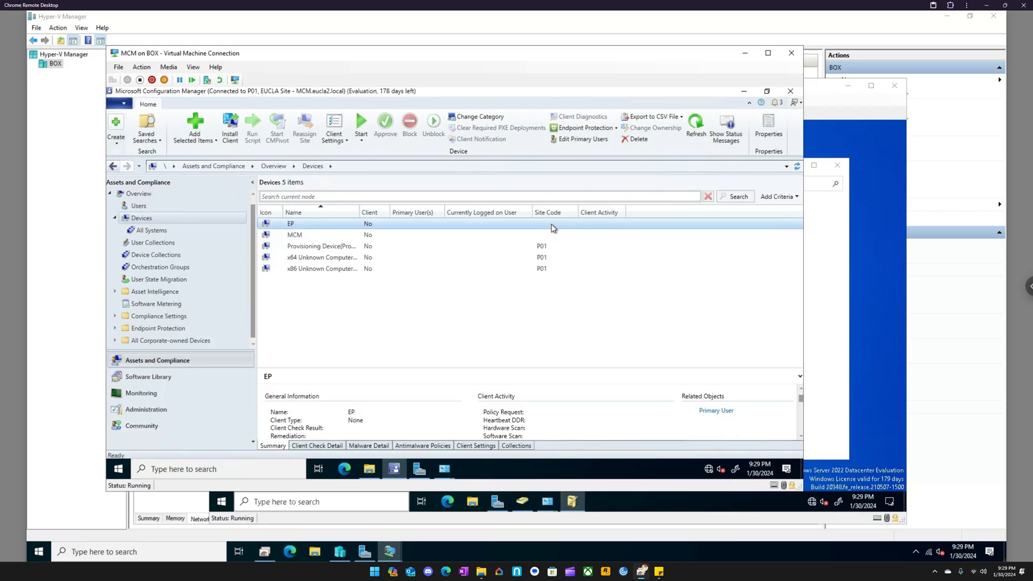
left_click(151, 231)
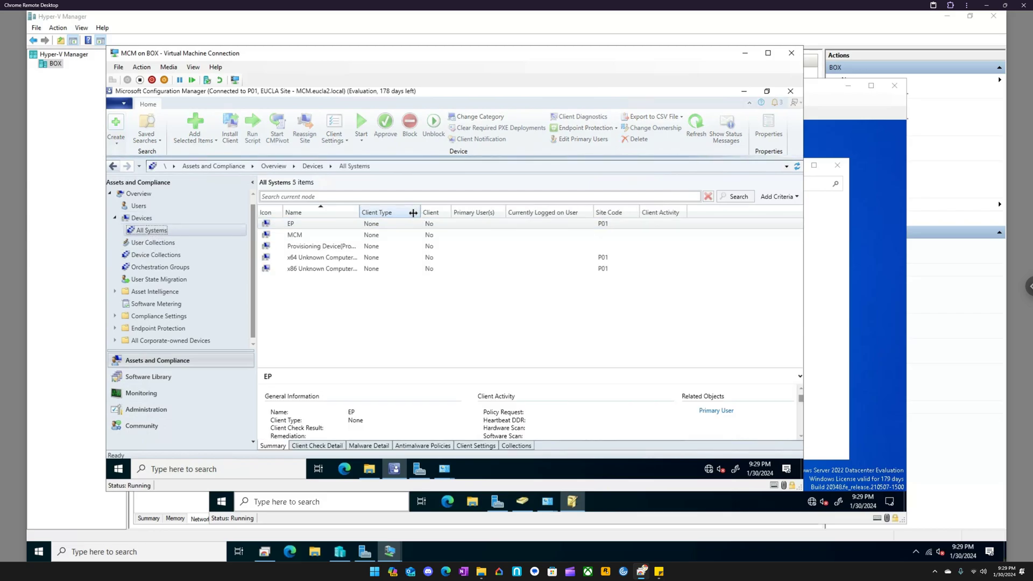
left_click(174, 228)
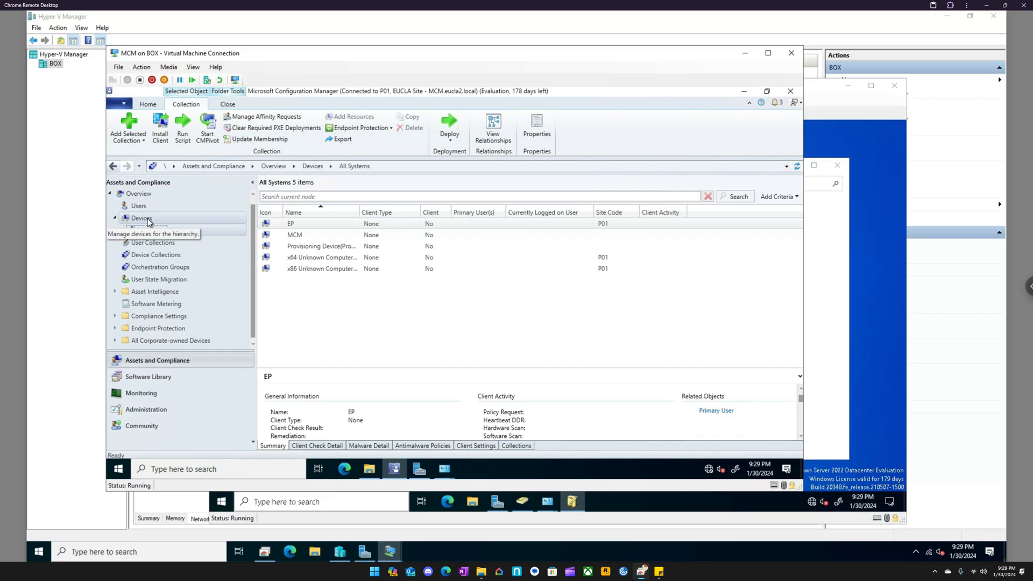
right_click(149, 222)
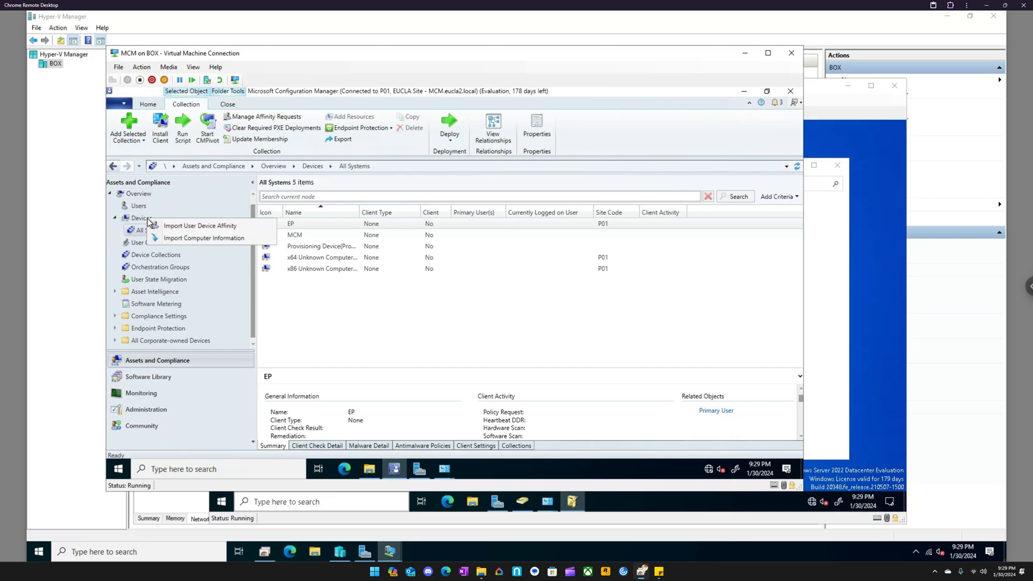
- Push the Configuration Manager client to the EP device, installing the client software from the specified site P01-EUCLA Site
right_click(295, 224)
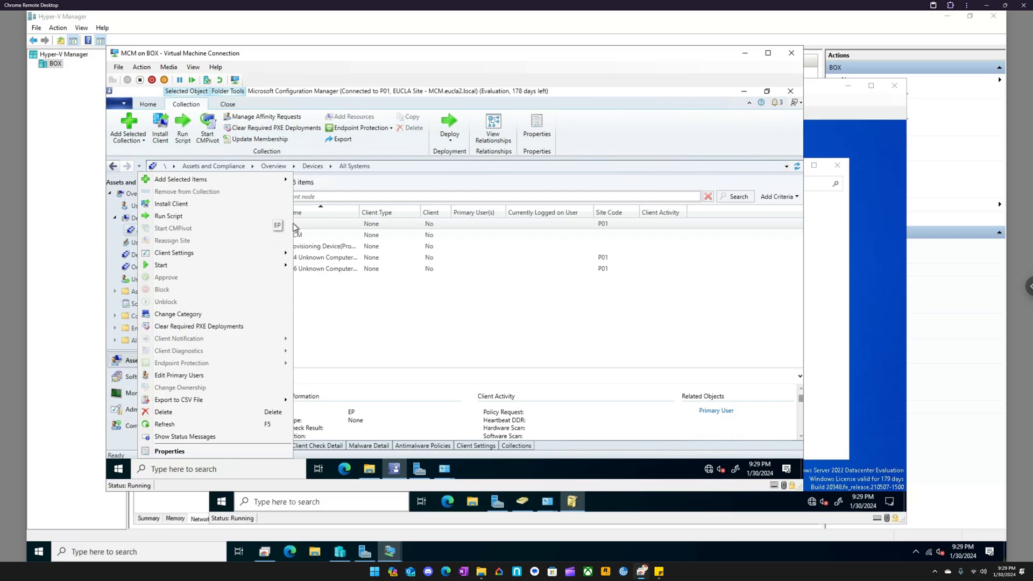
left_click(181, 208)
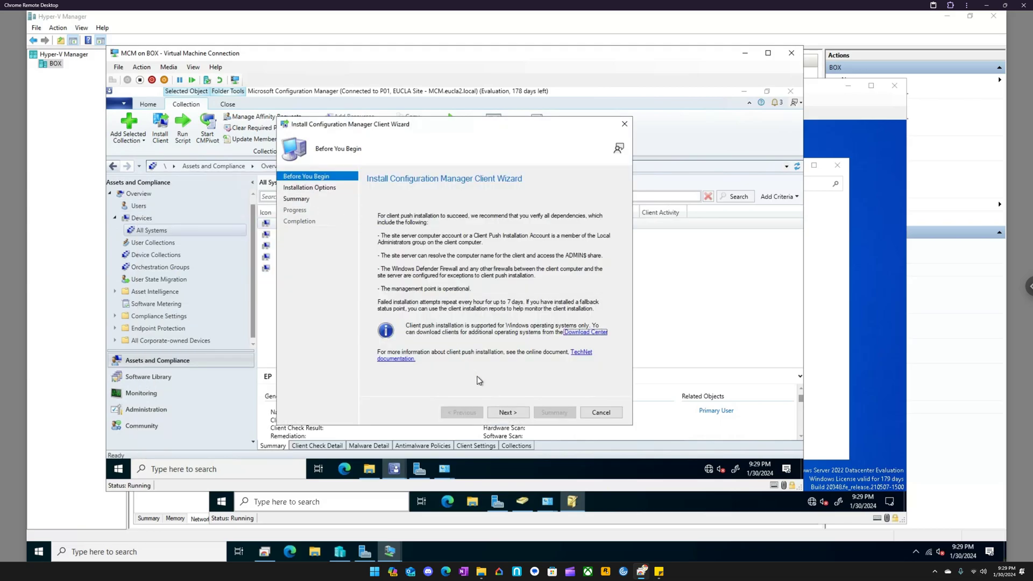
left_click(508, 413)
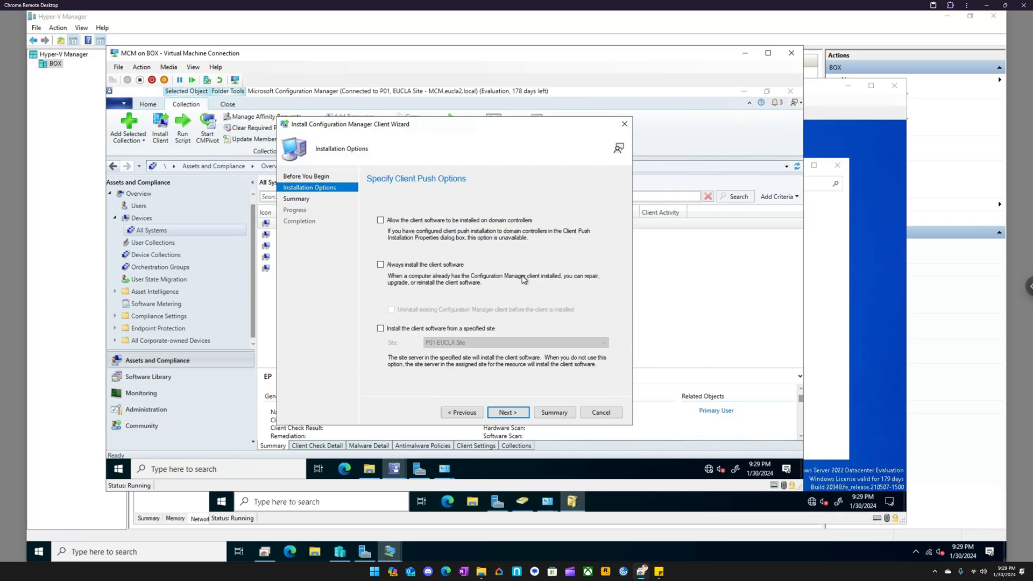
left_click(407, 329)
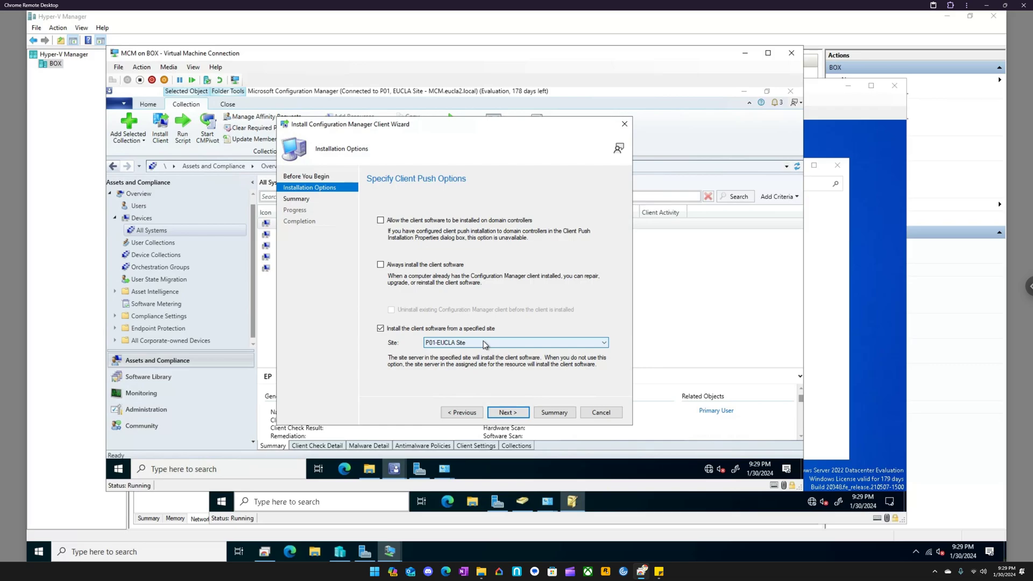
left_click(506, 413)
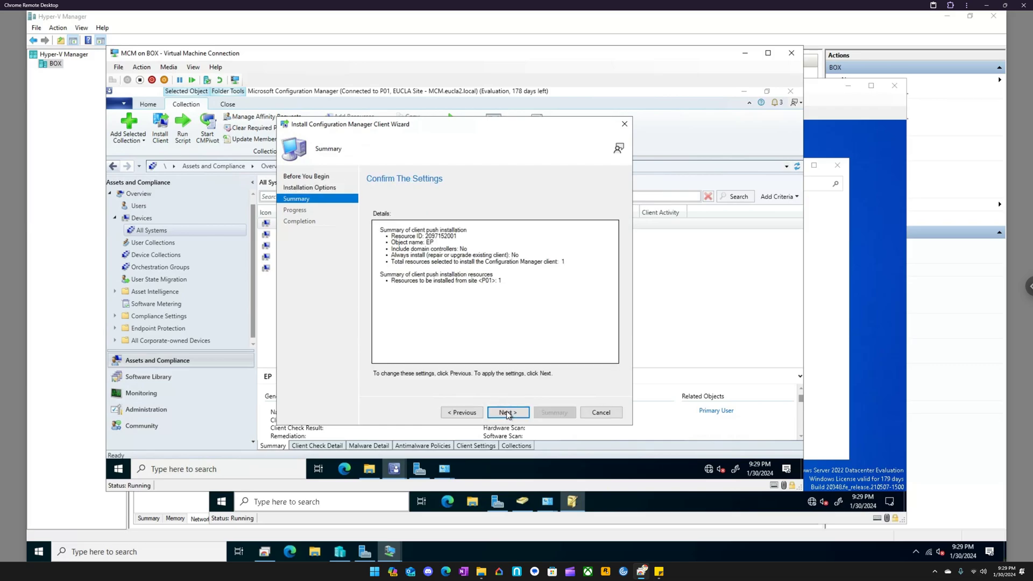
left_click(506, 413)
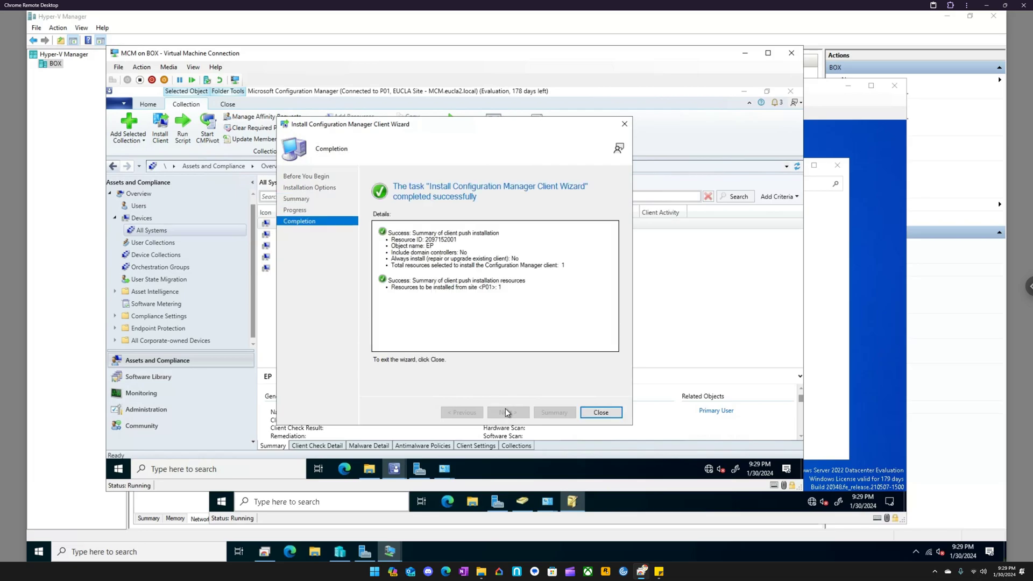
left_click(603, 417)
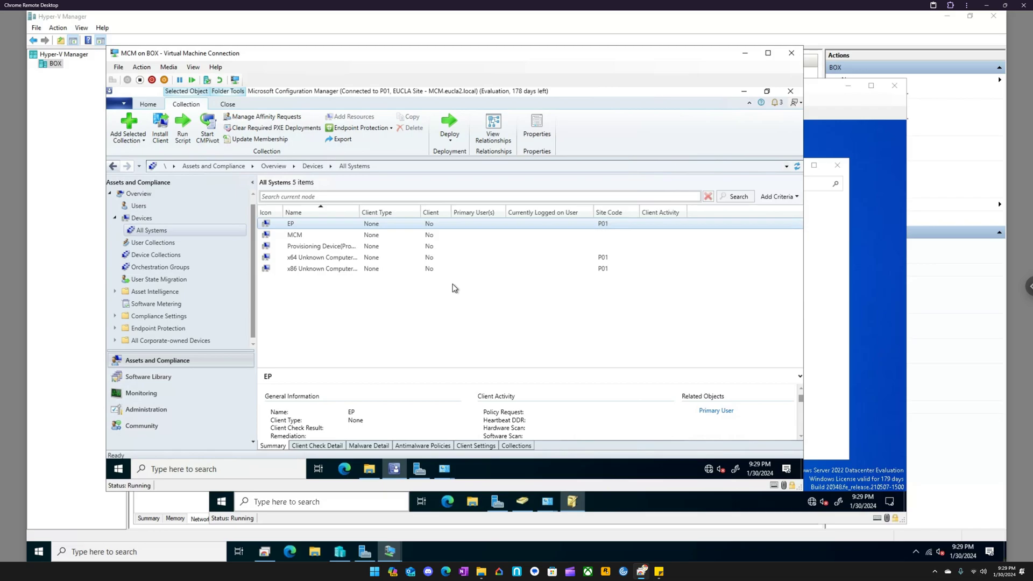
- Switch to File Explorer and open the admin share of the EP computer at \\EP\admin$
left_click(370, 469)
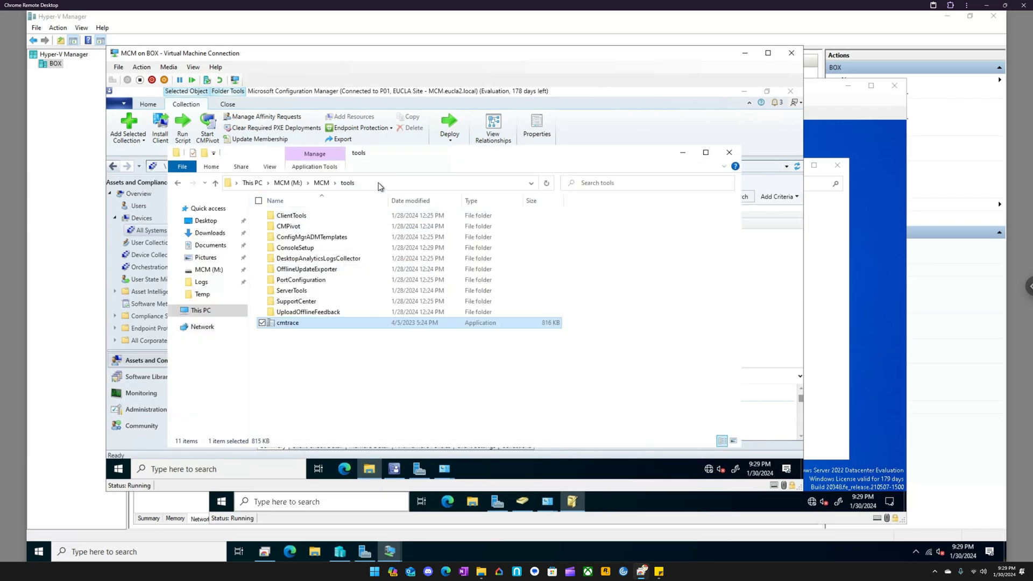
left_click(378, 182)
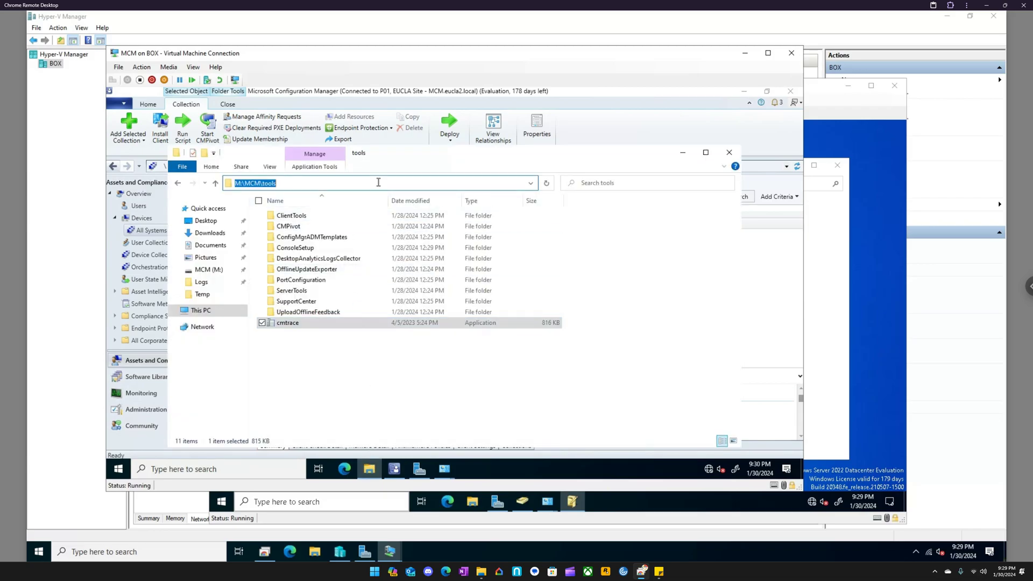
type("\\\\")
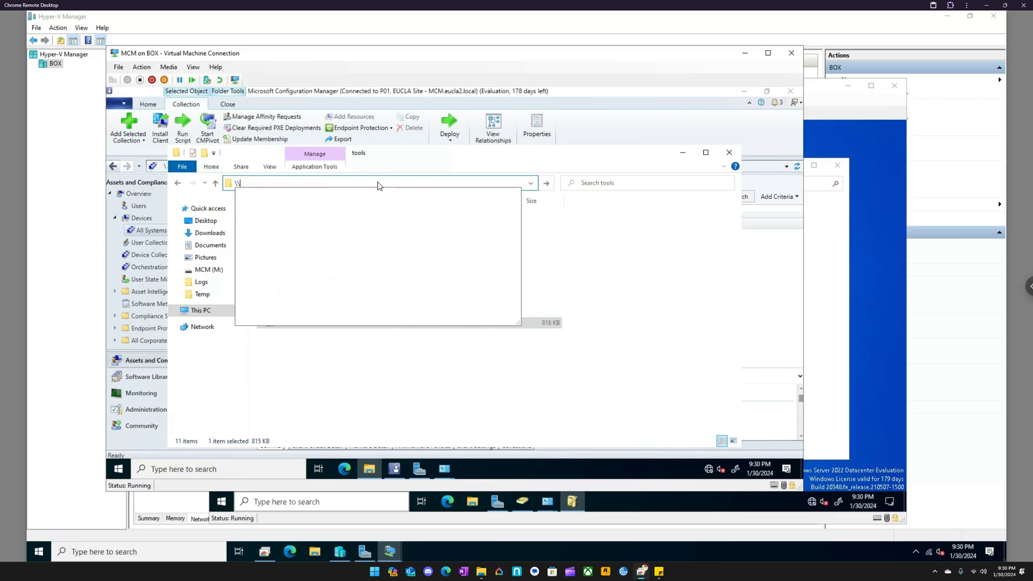
type("EP")
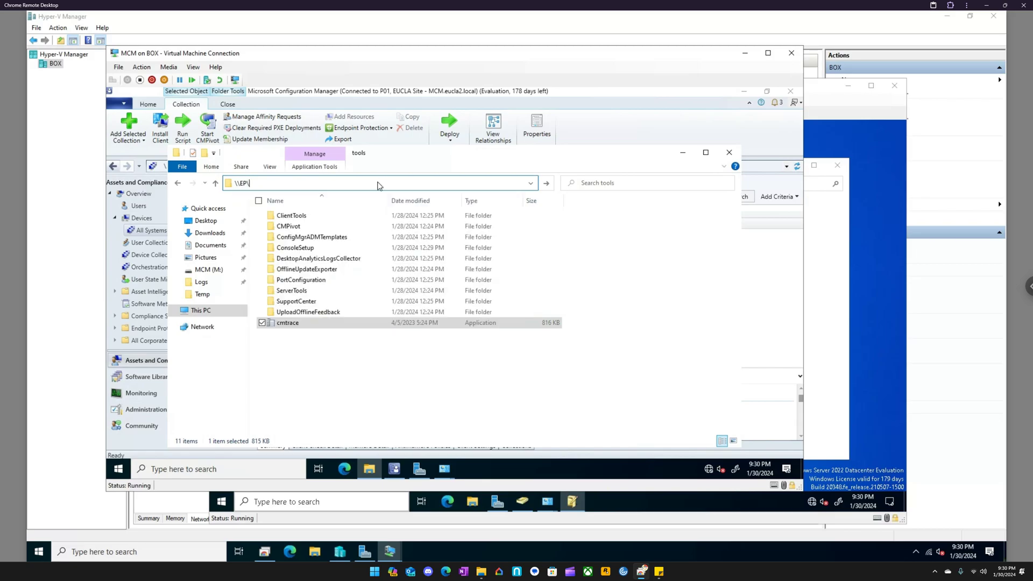
type("\\admin$")
key("Return")
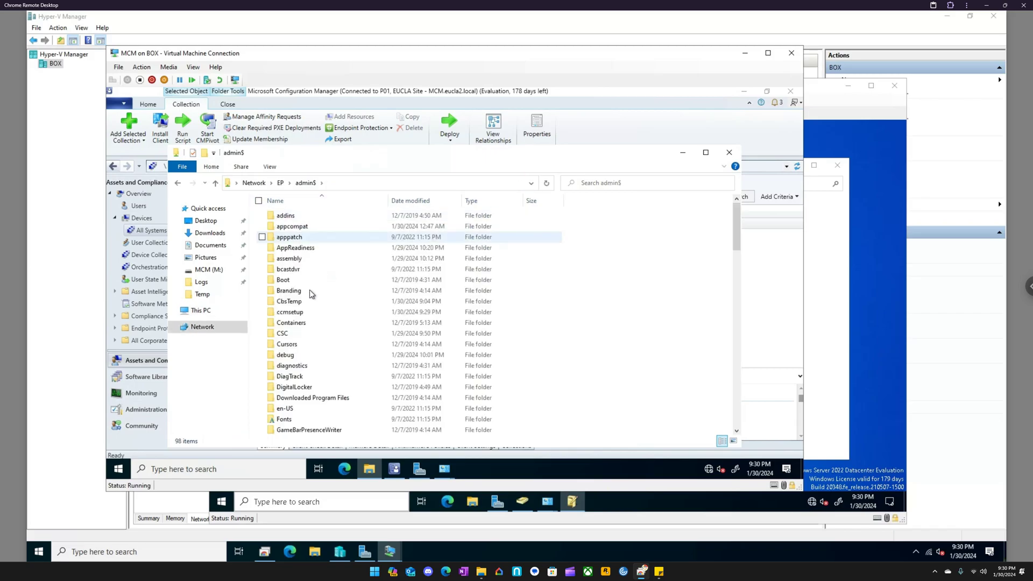
- Try to open the ccmsetup log from the ccmsetup\Logs folder on EP's admin share, and dismiss the CMTrace loader dialog
double_click(295, 312)
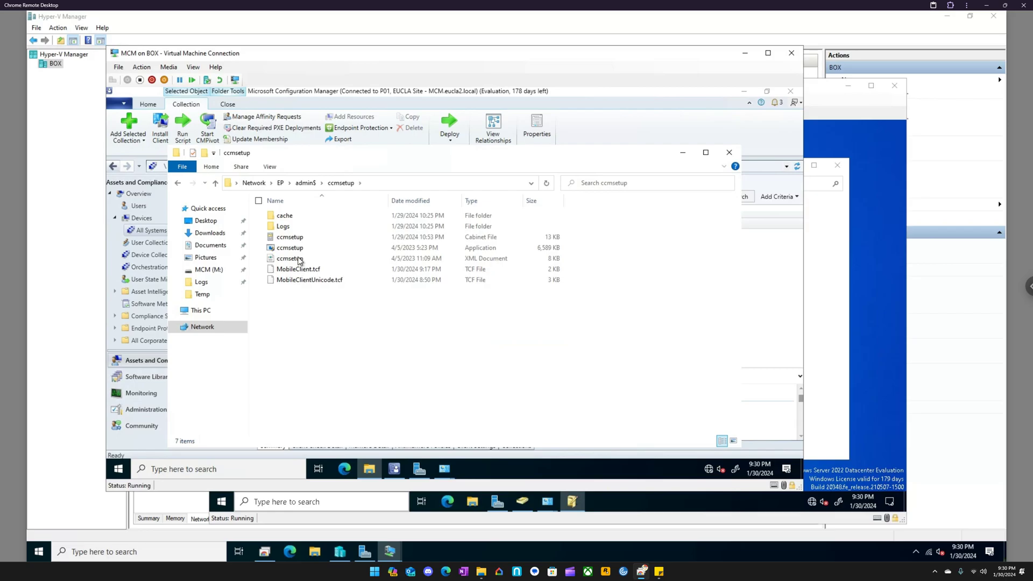
double_click(299, 226)
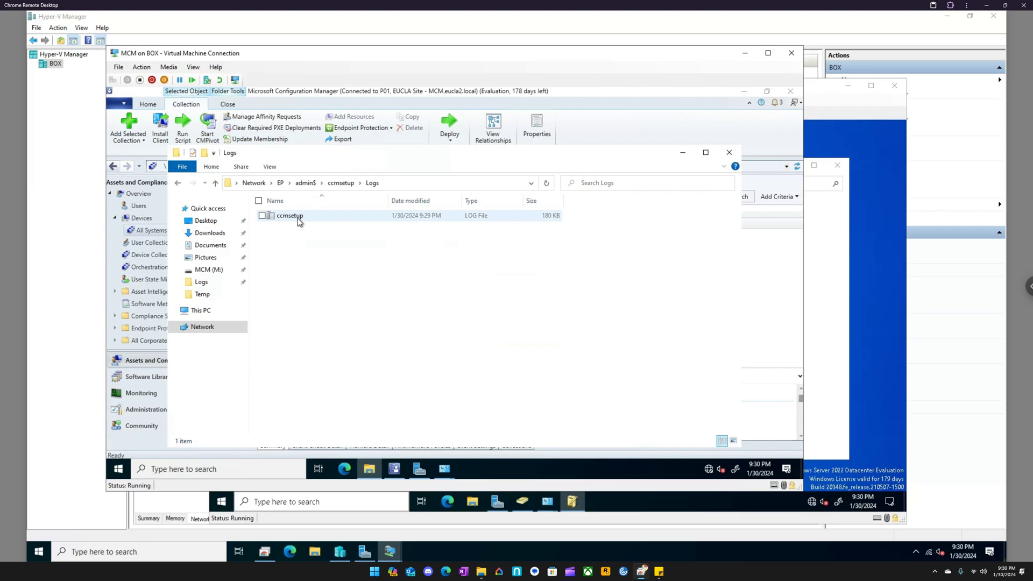
double_click(300, 217)
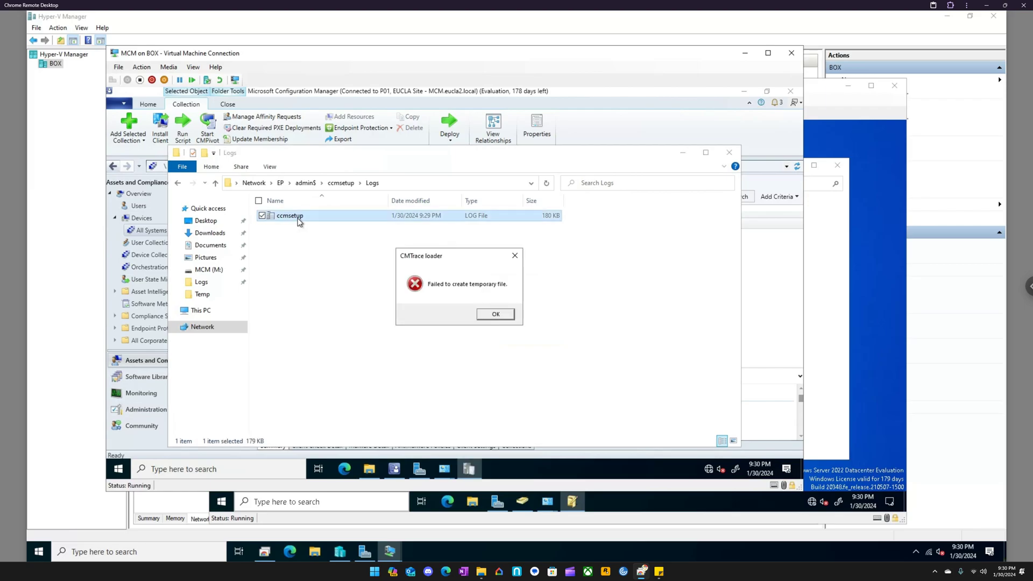
left_click(495, 314)
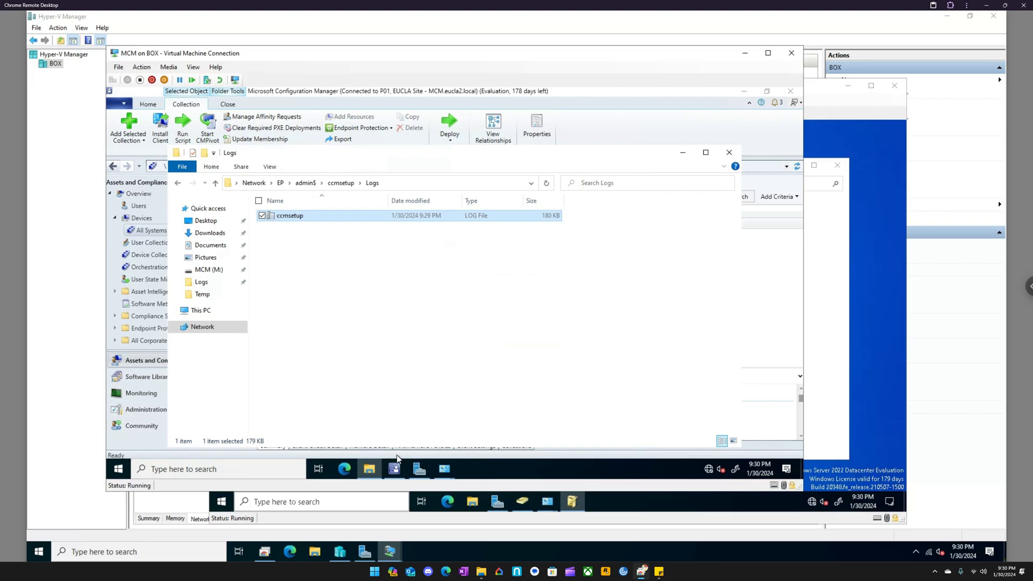
- Run the cmtrace shortcut from the Desktop folder in a new File Explorer window as administrator, approve the elevation and minimize that window
right_click(369, 468)
left_click(350, 418)
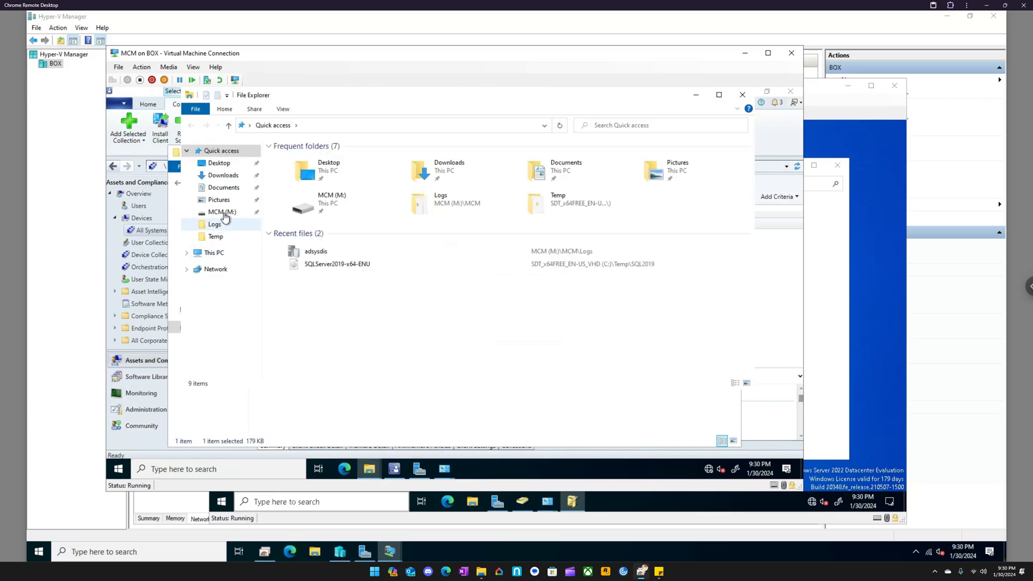
left_click(226, 213)
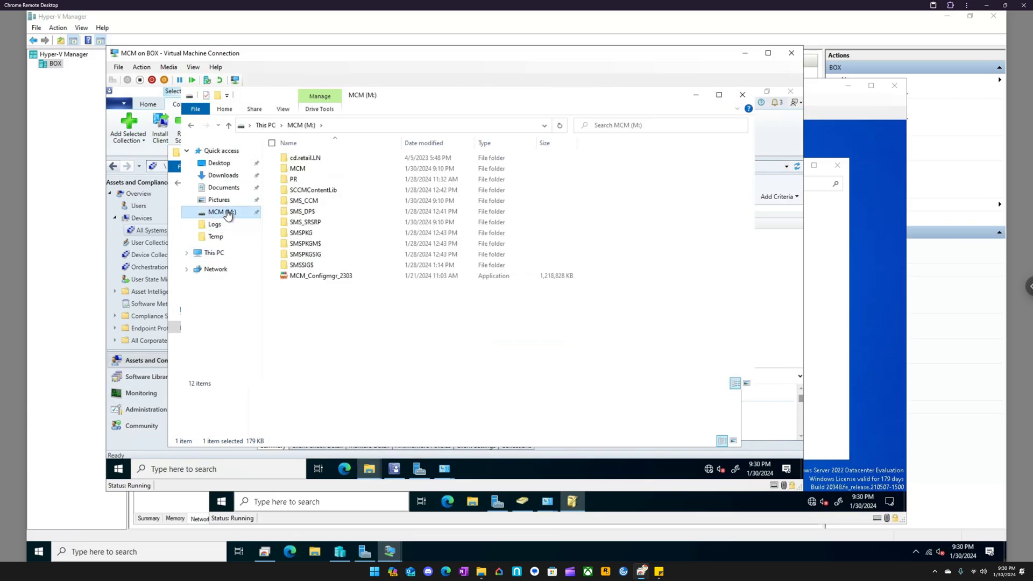
left_click(218, 163)
left_click(307, 158)
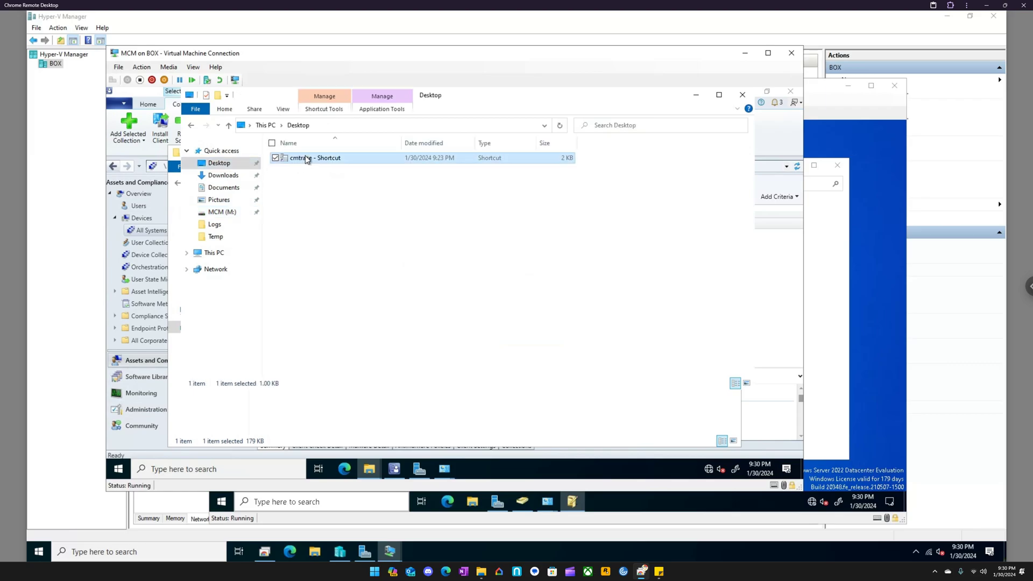
right_click(307, 159)
left_click(233, 184)
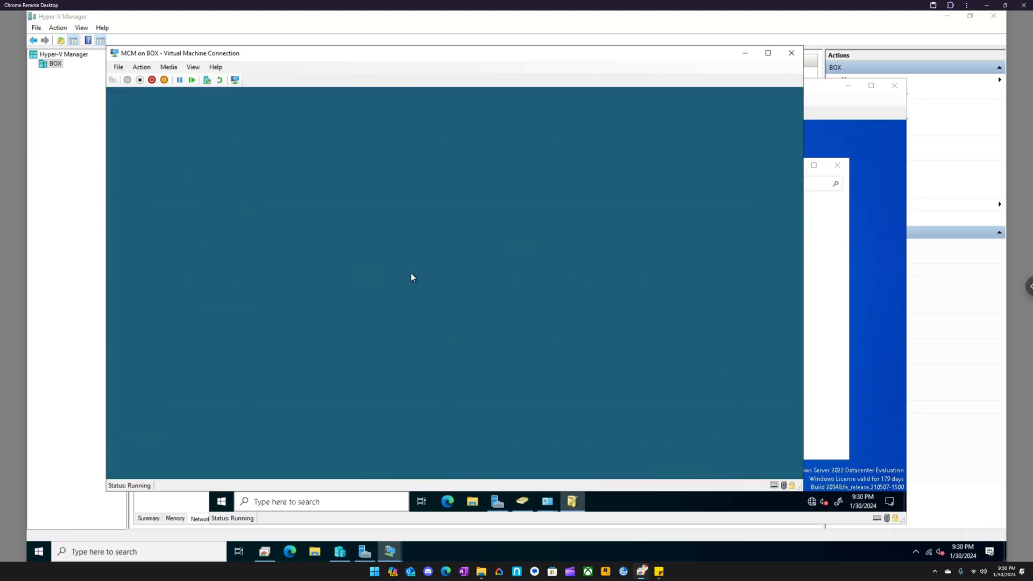
left_click(415, 340)
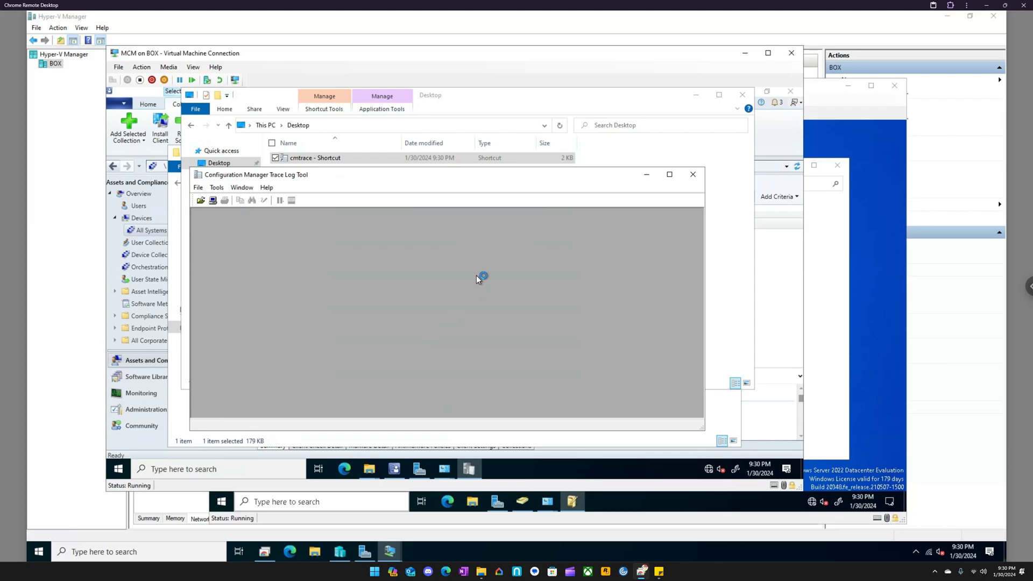
left_click(695, 95)
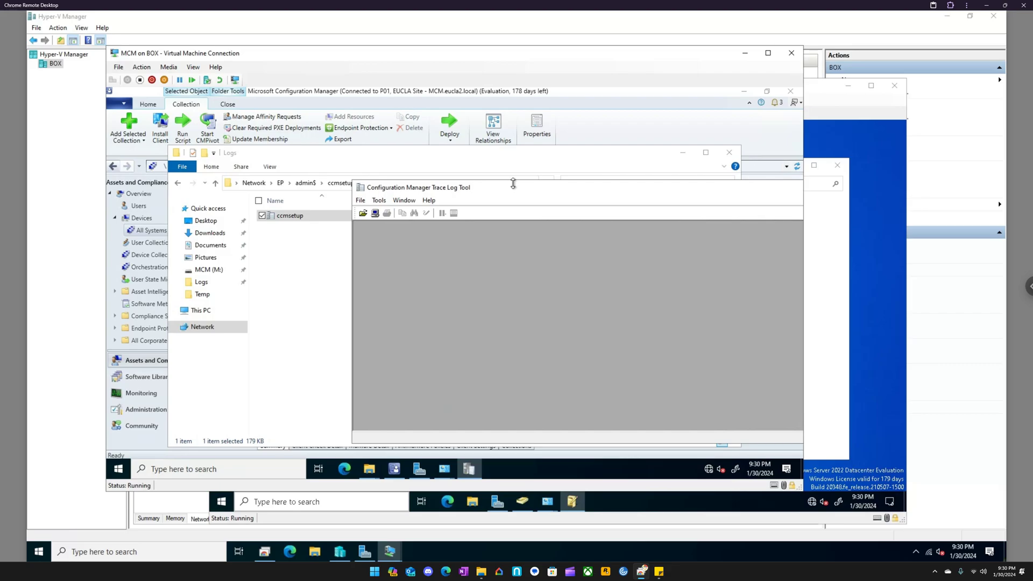
- Browse for EP's ccmsetup log in the Trace Log Tool's Open dialog, checking the Logs folder, Desktop, Libraries and This PC
left_click(361, 200)
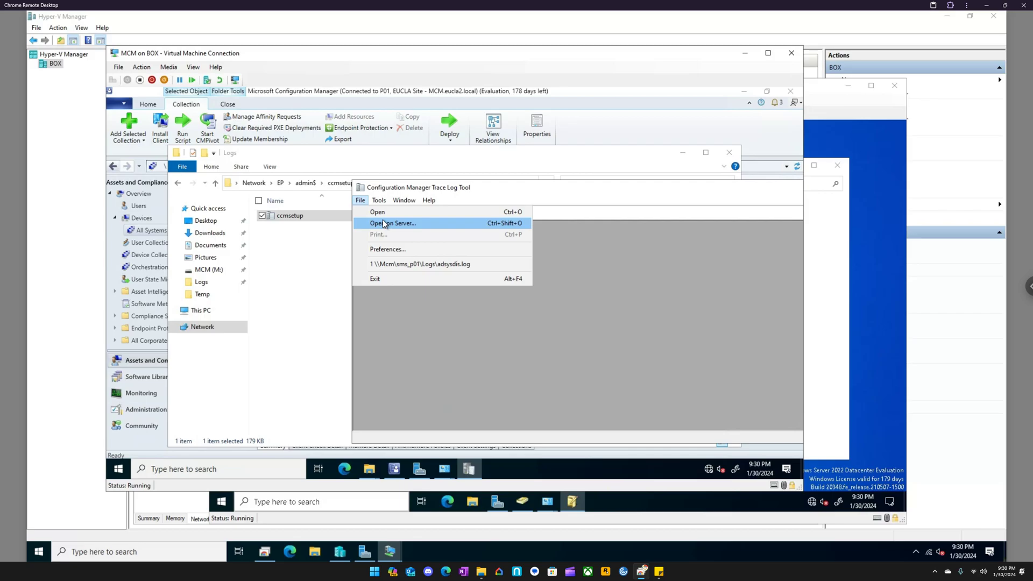
left_click(380, 212)
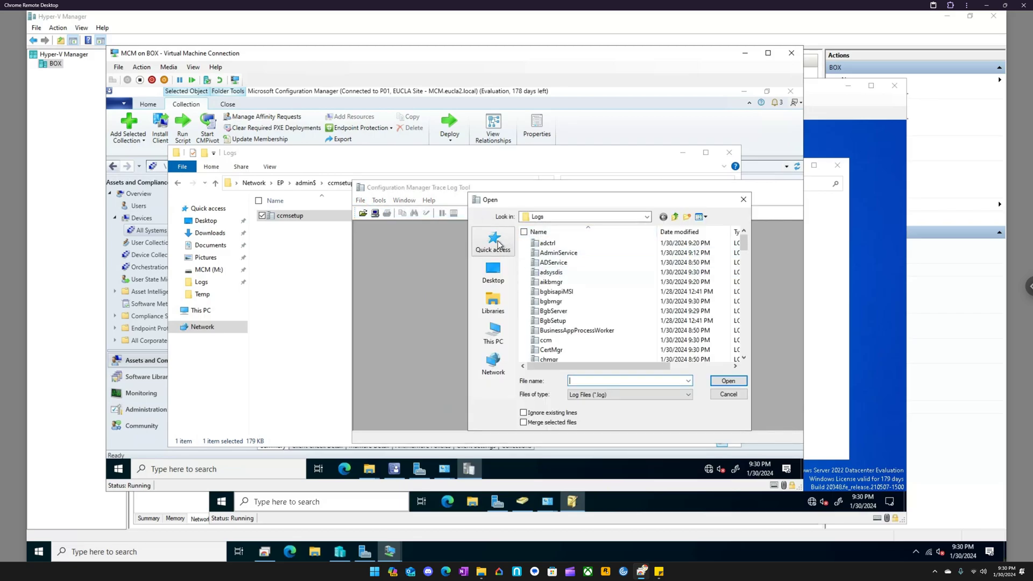
scroll(596, 283, "down", 2)
scroll(596, 283, "down", 6)
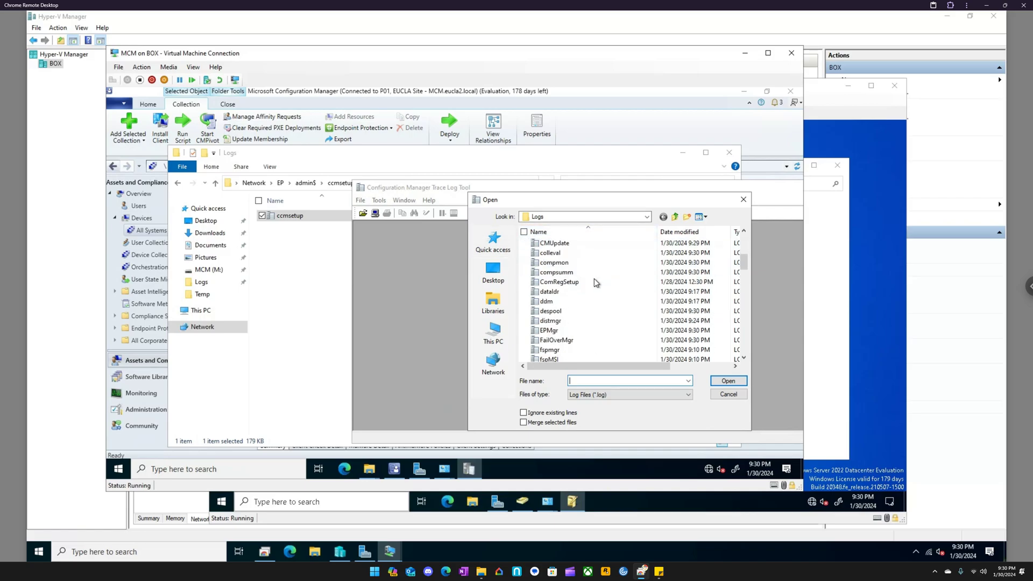
left_click(487, 274)
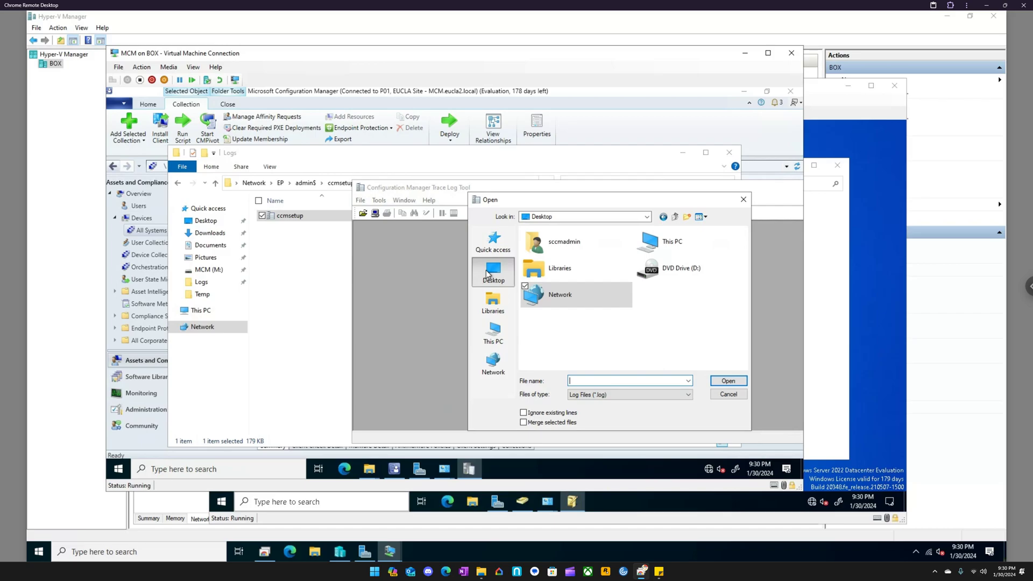
left_click(496, 300)
left_click(493, 337)
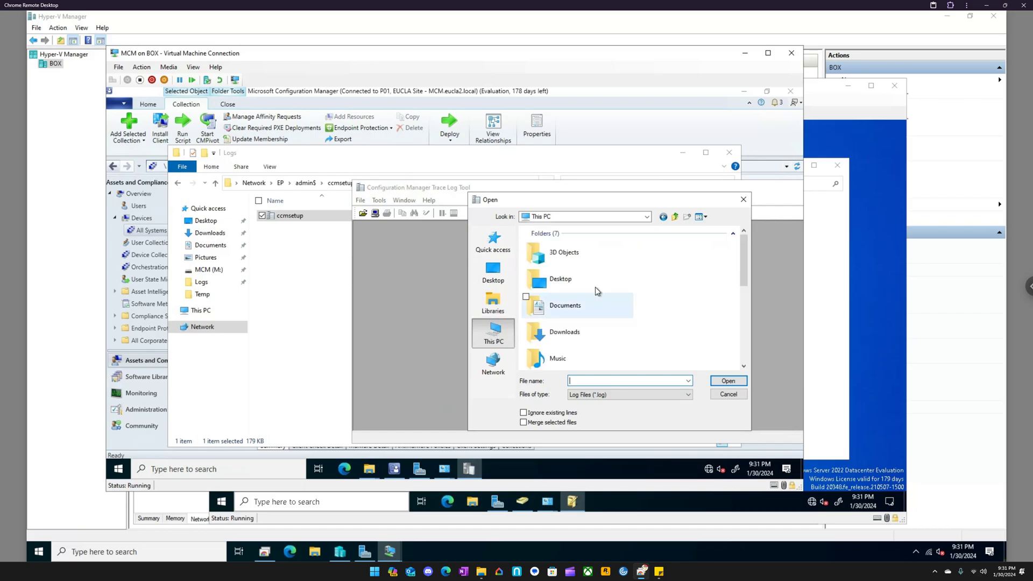
scroll(595, 288, "down", 5)
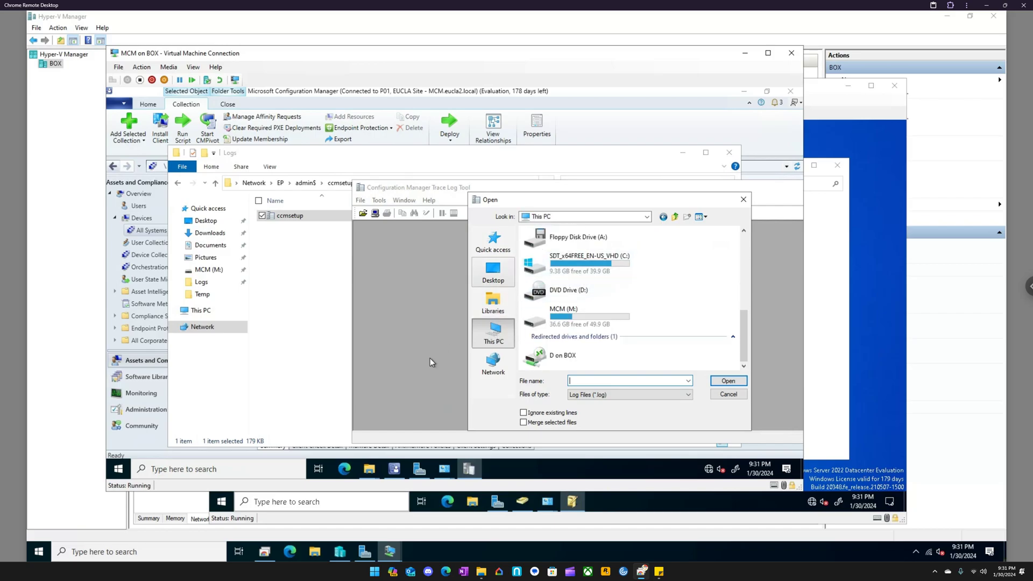
- Switch to the File Explorer window showing the Desktop folder and go to This PC
left_click(369, 467)
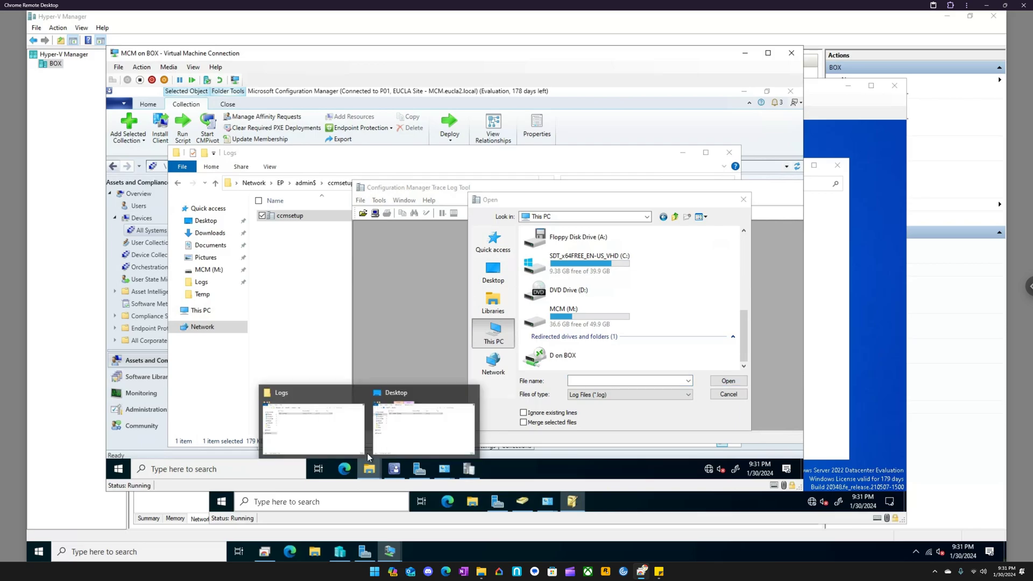
left_click(431, 428)
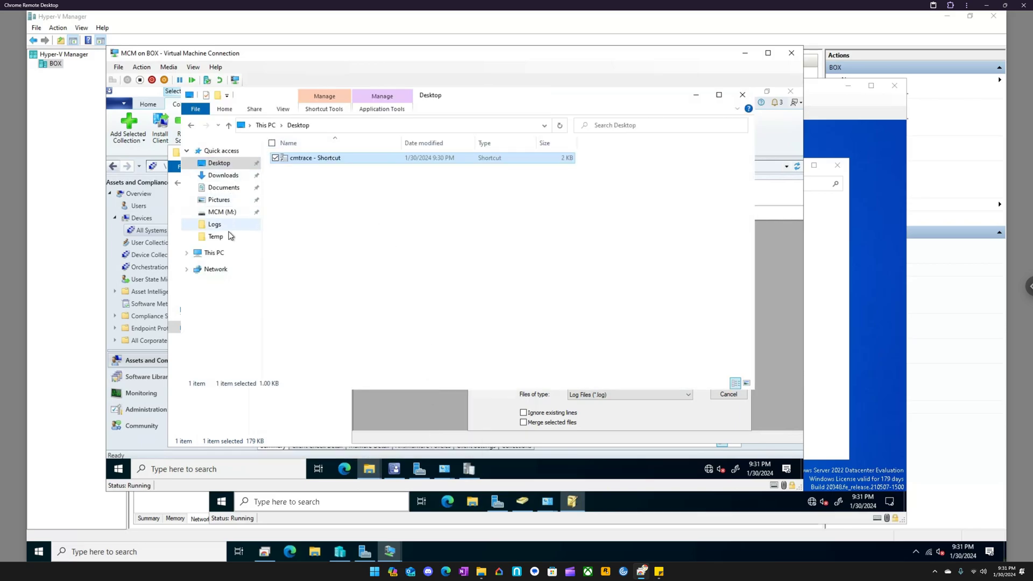
left_click(218, 254)
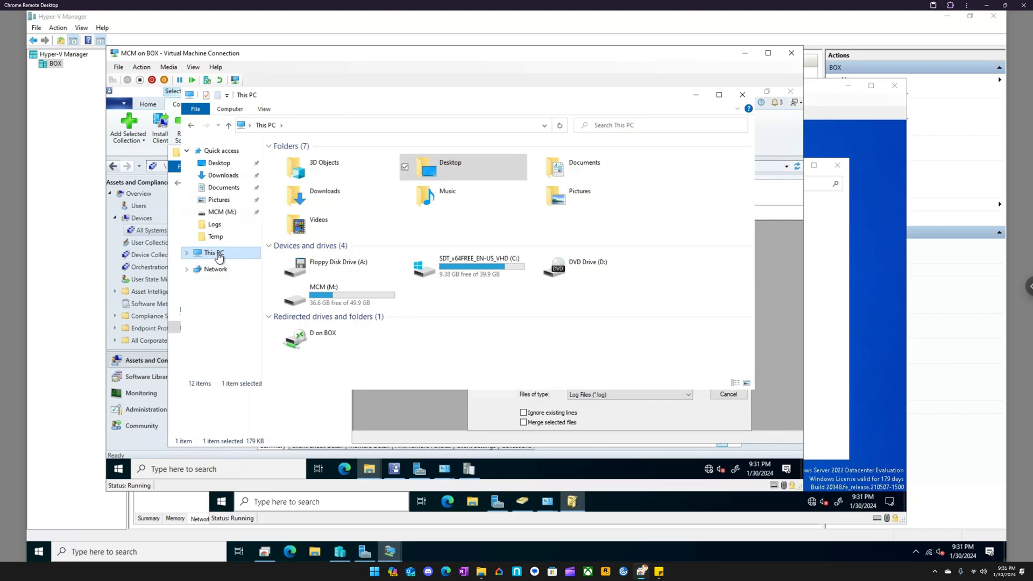
right_click(218, 258)
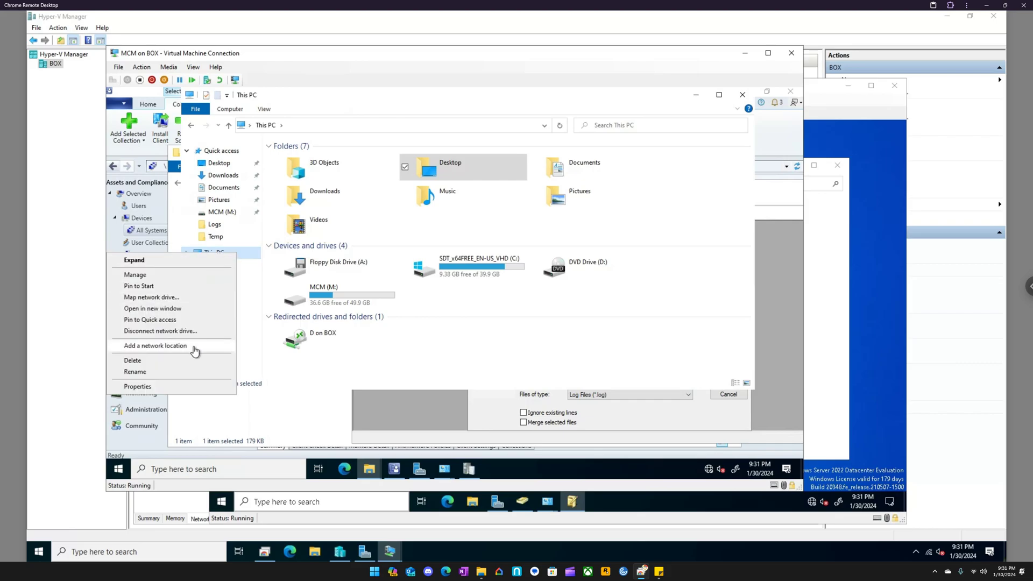
left_click(161, 346)
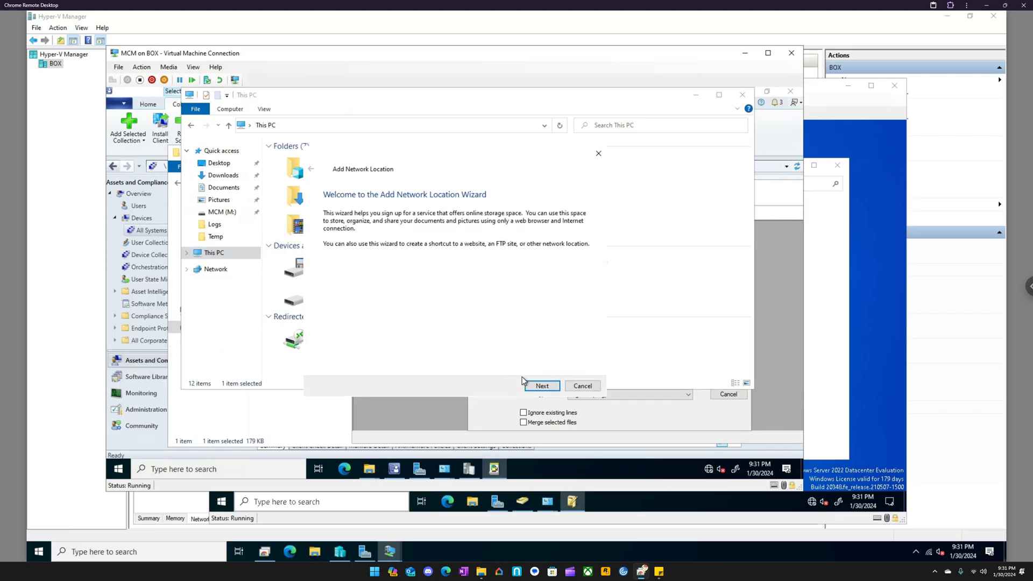
left_click(541, 386)
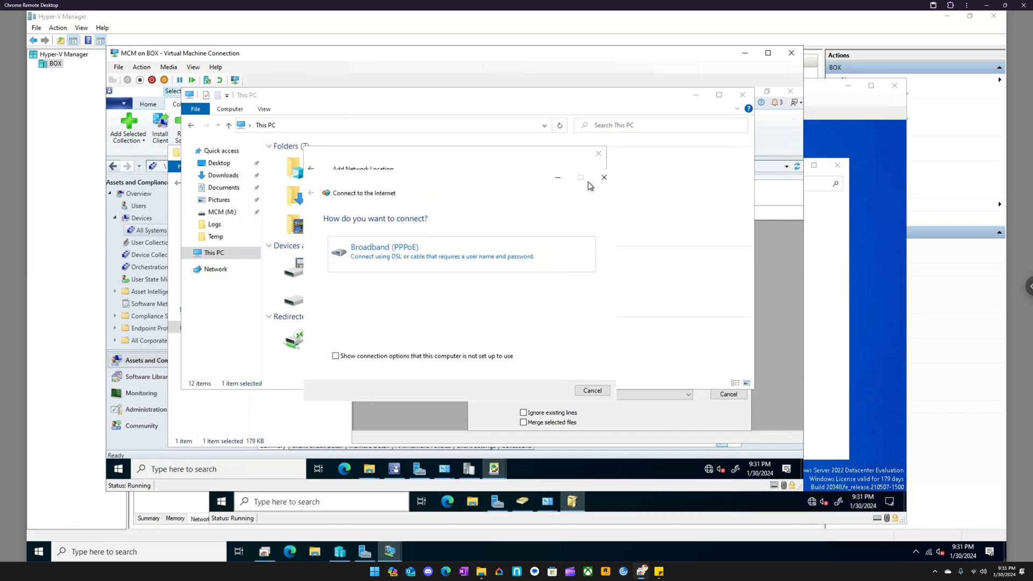
left_click(604, 177)
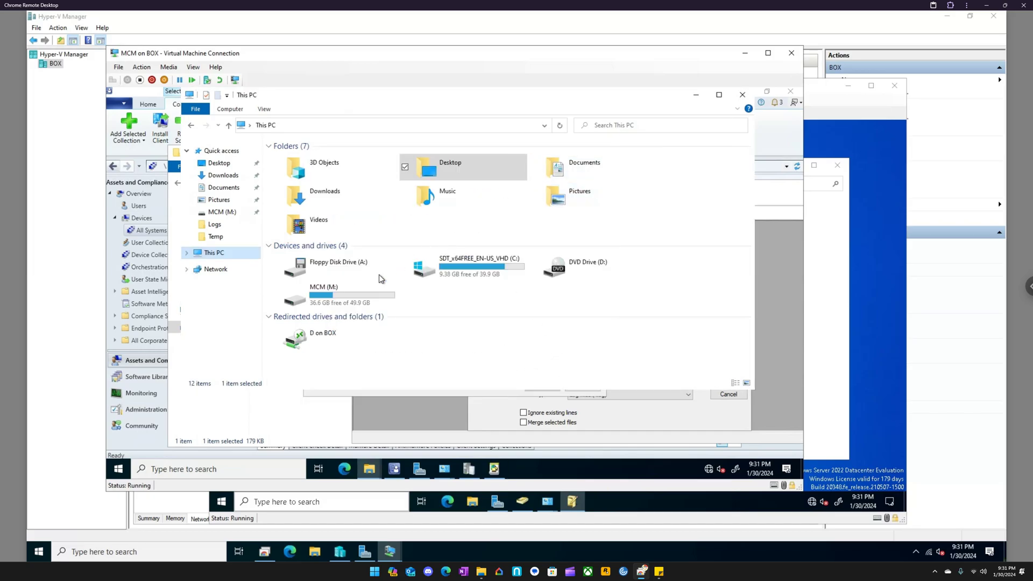
- Map the network folder \\ep\admin$ to drive E: and minimize the window of the mapped drive
right_click(225, 259)
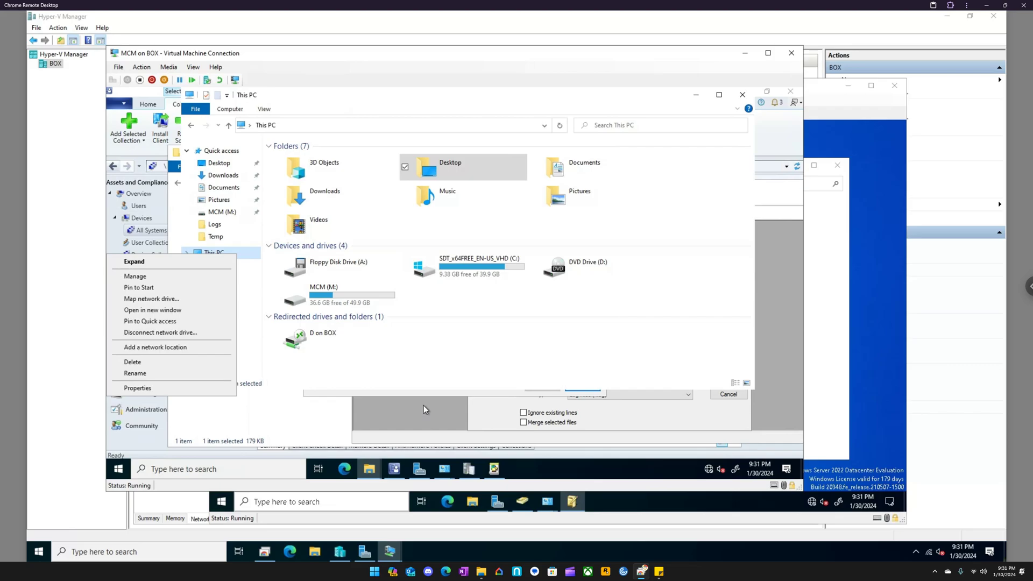
left_click(152, 299)
left_click(383, 246)
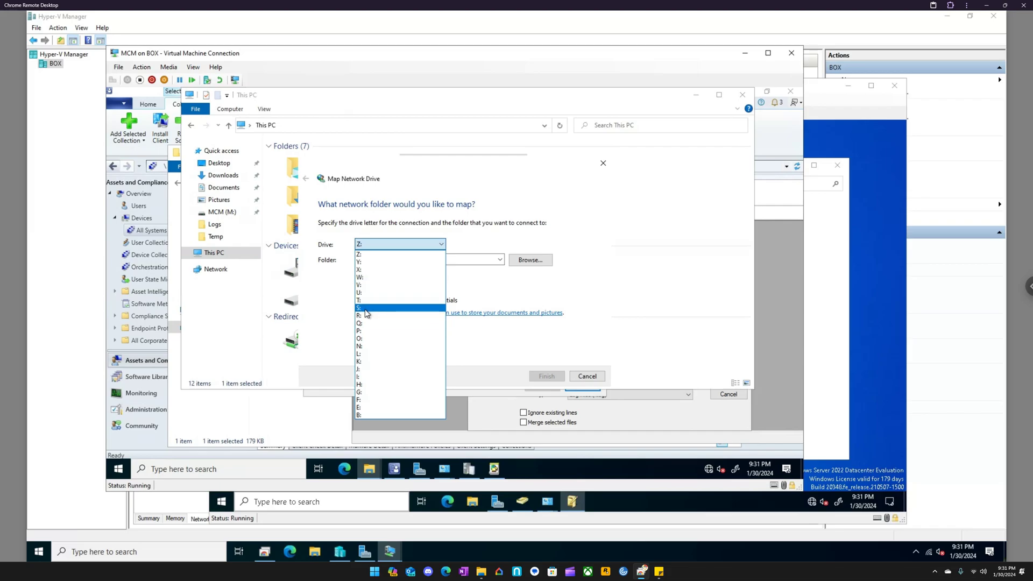
left_click(365, 408)
left_click(366, 259)
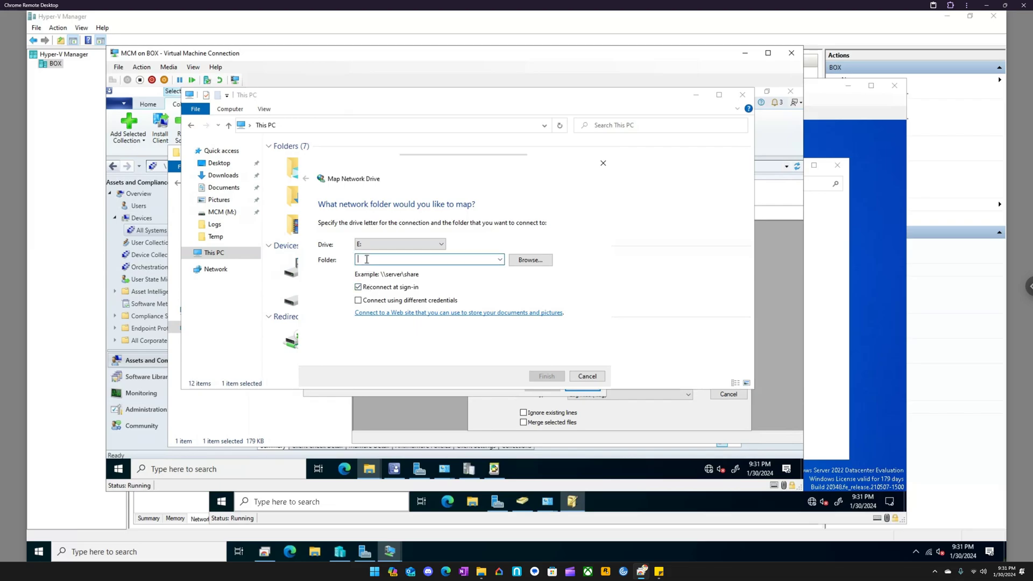
type("\\\\ep\\admin")
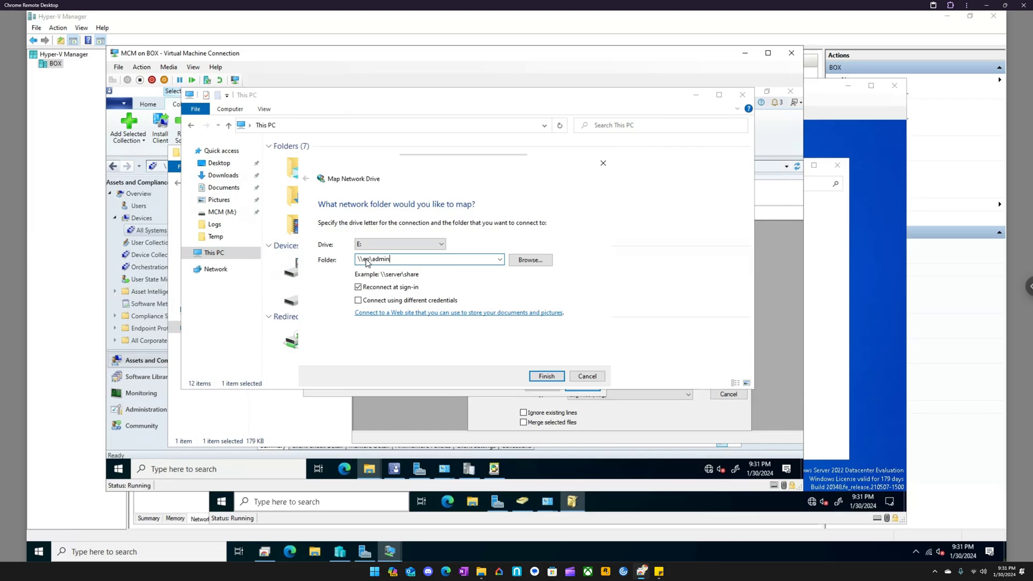
type("eo\\admin$")
left_click(547, 376)
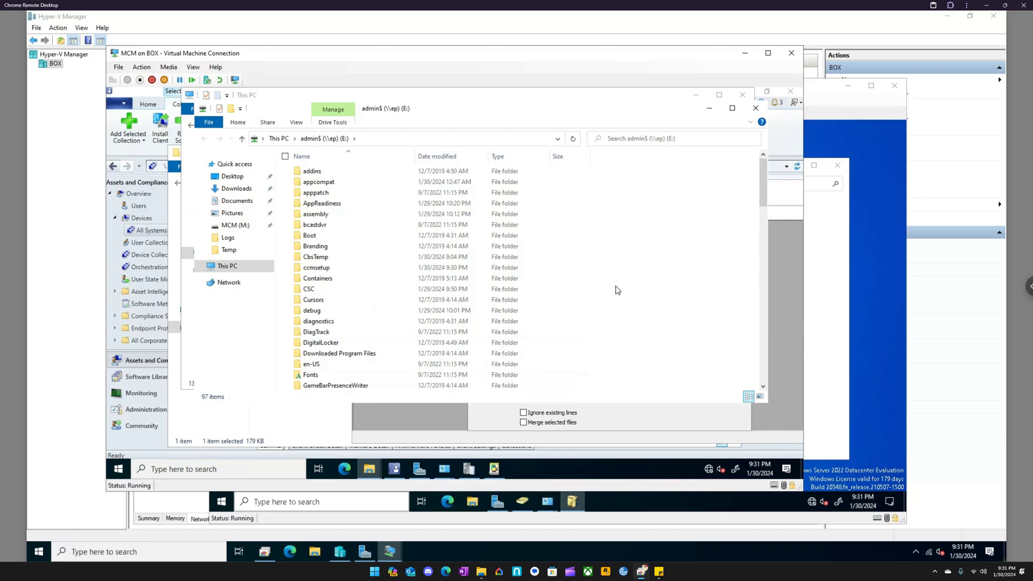
left_click(709, 107)
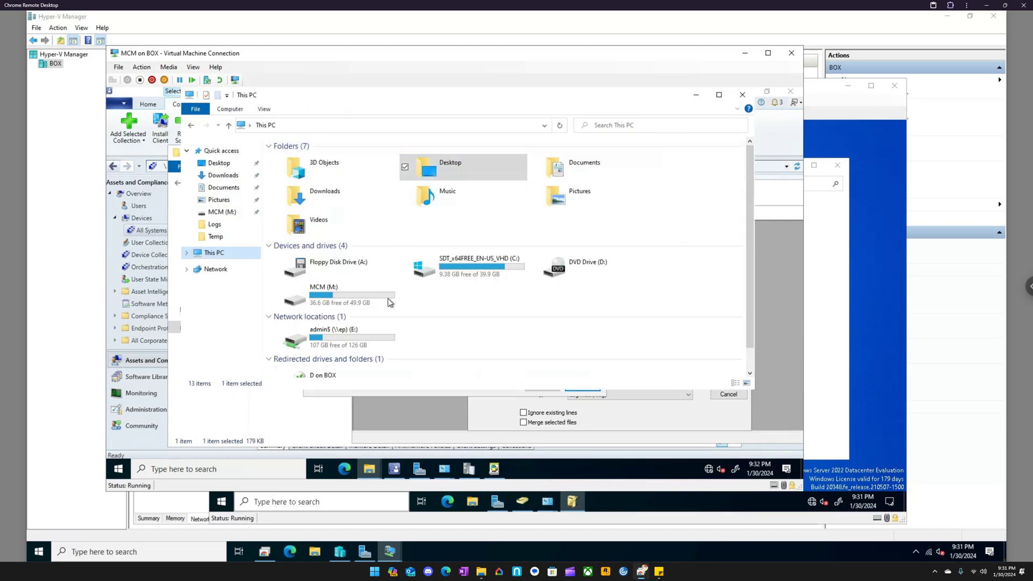
- Cancel the leftover Add Network Location wizard, and close the Trace Log Tool's Open dialog
left_click(496, 468)
left_click(582, 387)
left_click(467, 468)
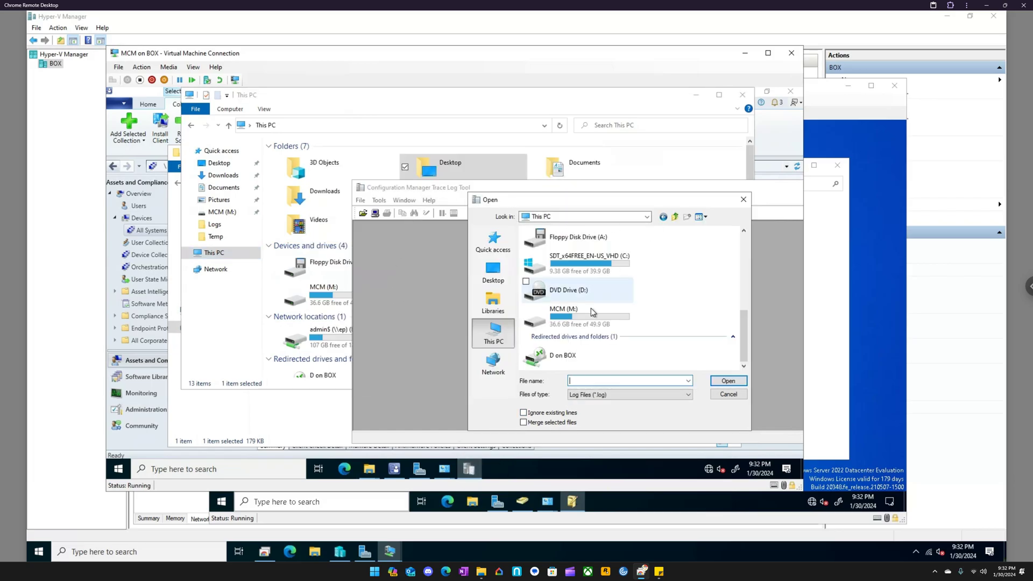
left_click(493, 271)
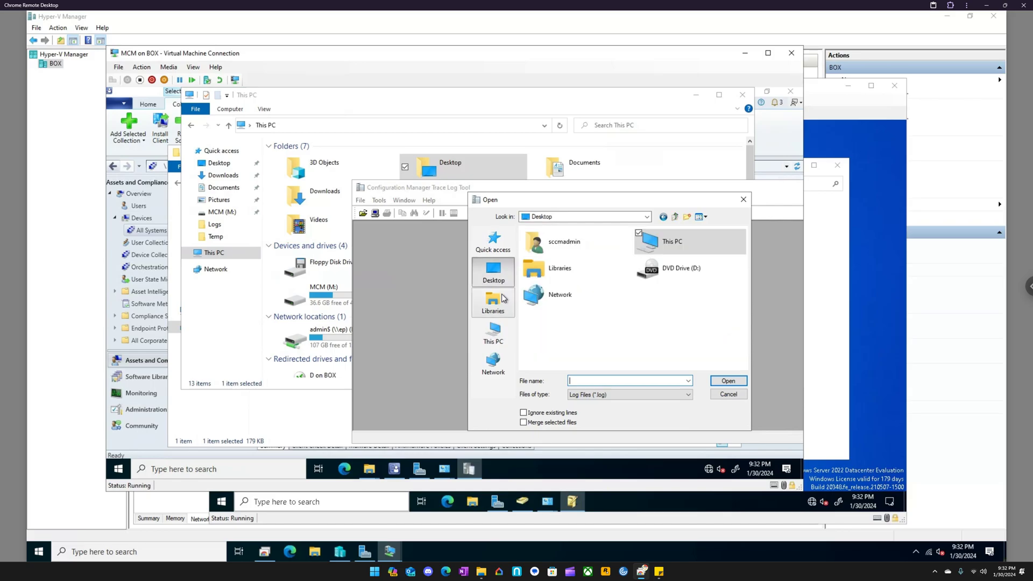
left_click(743, 199)
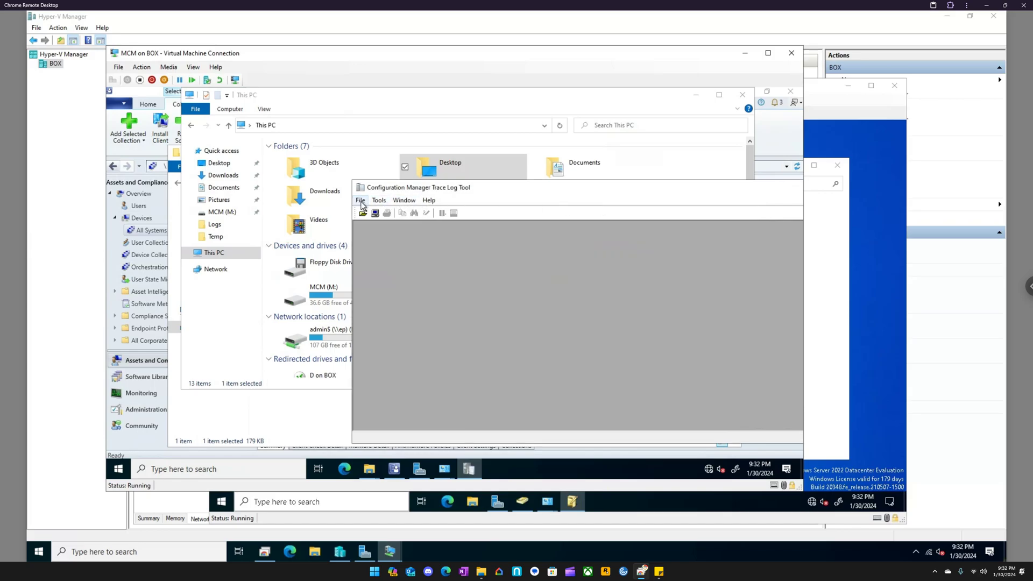
- Look for the mapped E: drive in the Trace Log Tool's Open dialog under This PC, Libraries and Network, and close the dialog
left_click(360, 201)
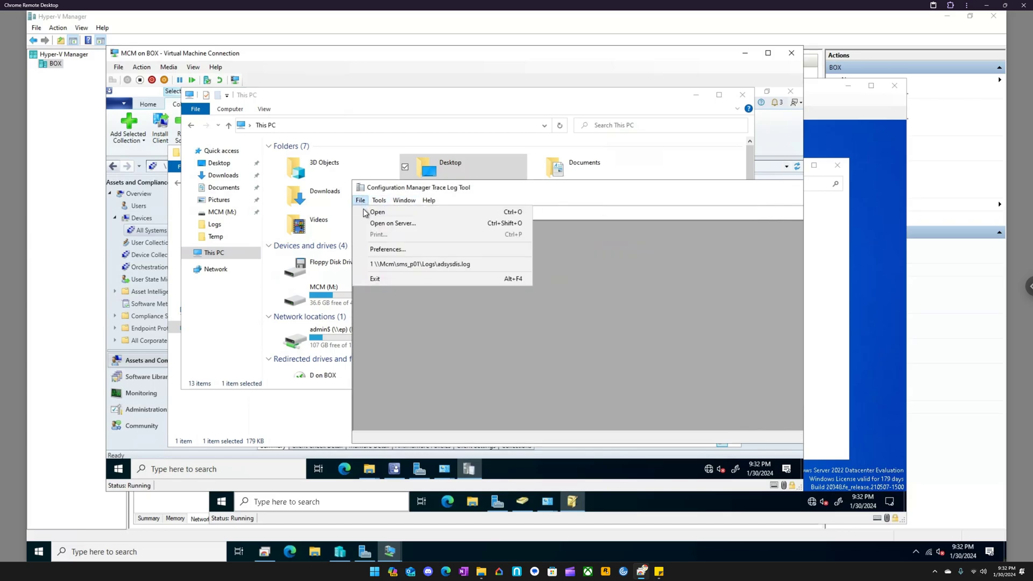
left_click(376, 212)
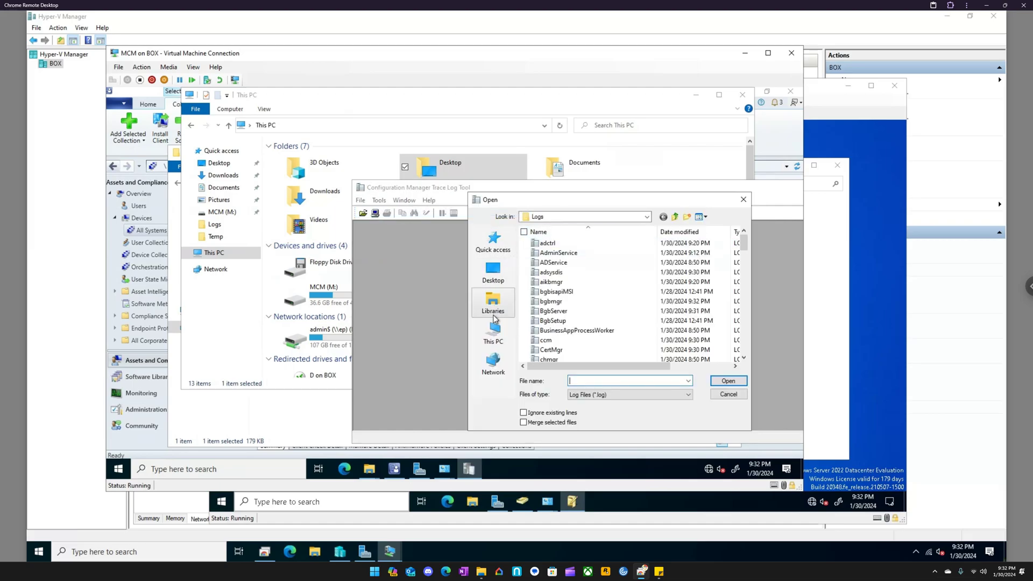
left_click(493, 331)
scroll(592, 295, "down", 3)
scroll(593, 296, "down", 2)
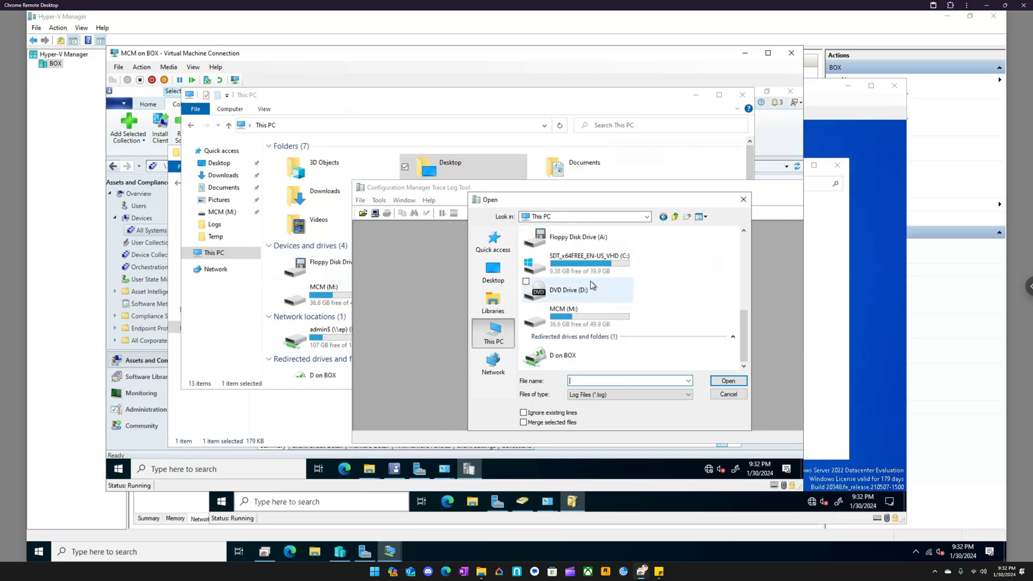
left_click_drag(741, 318, 747, 241)
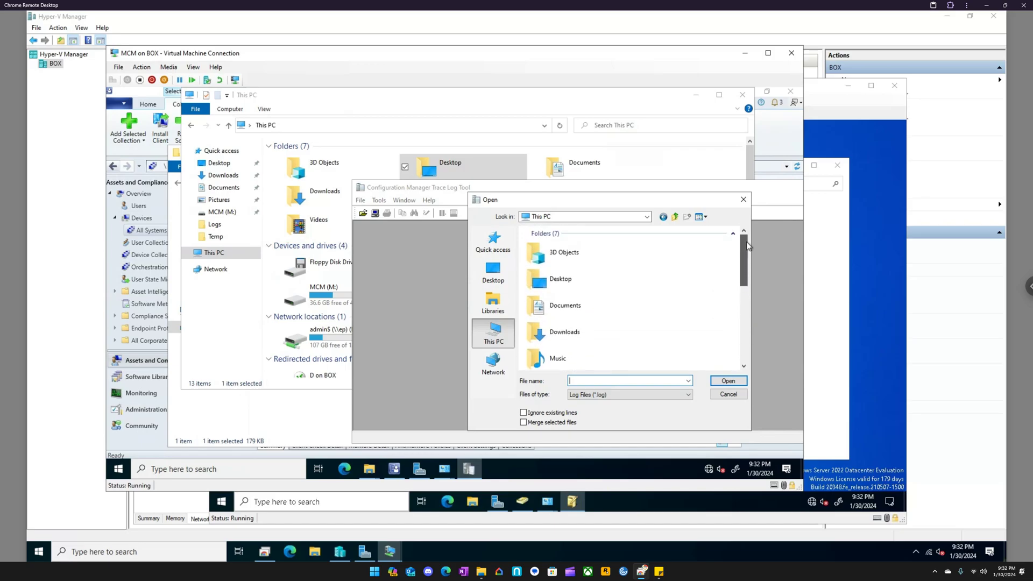
left_click(498, 297)
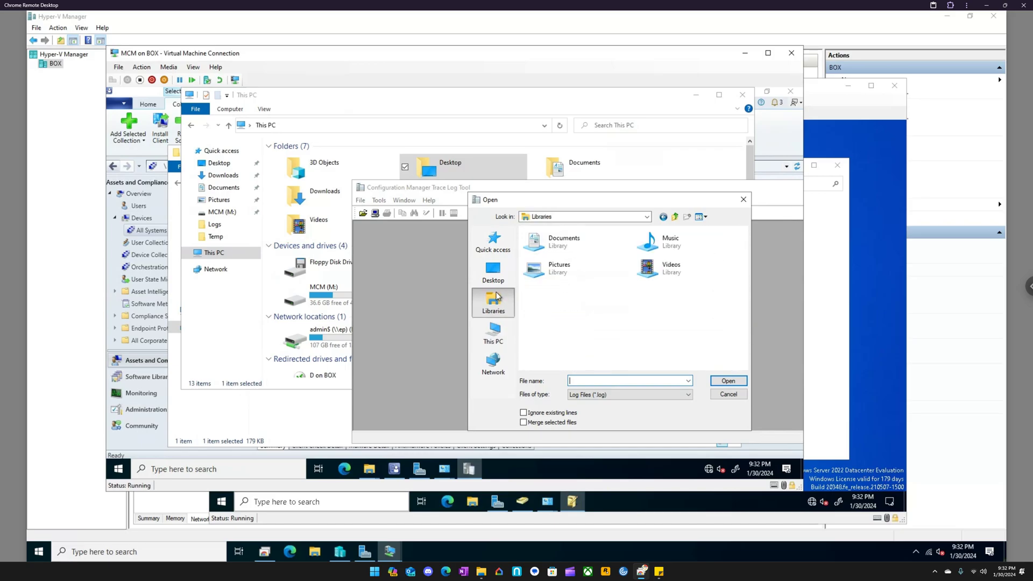
left_click(493, 332)
left_click(493, 361)
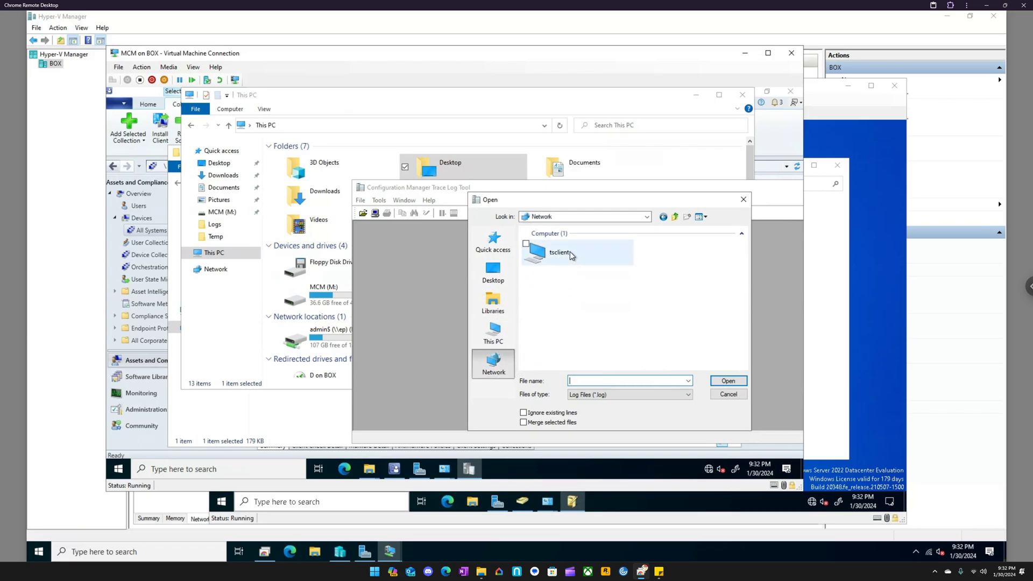
left_click(492, 332)
scroll(534, 327, "down", 5)
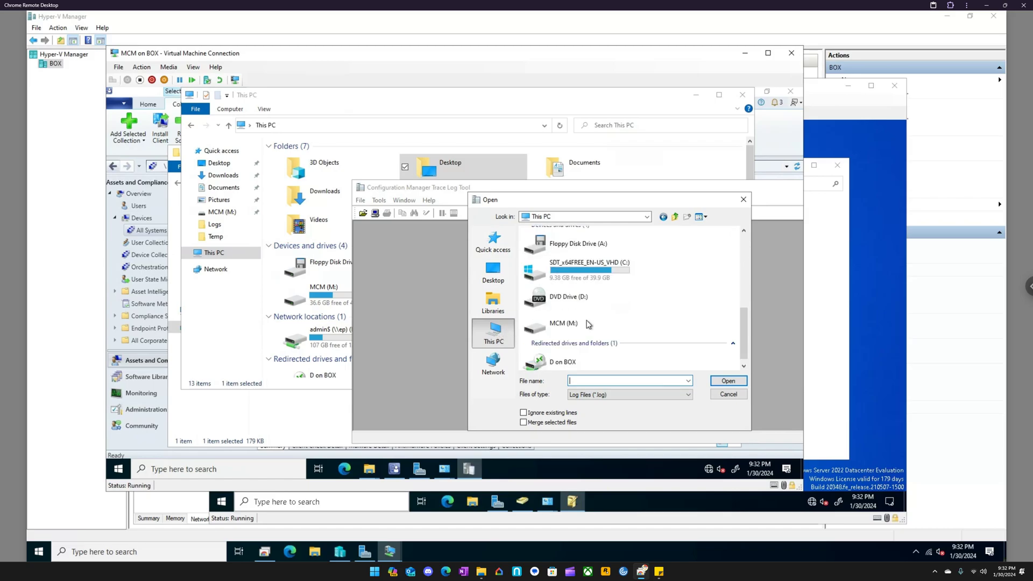
scroll(585, 315, "up", 4)
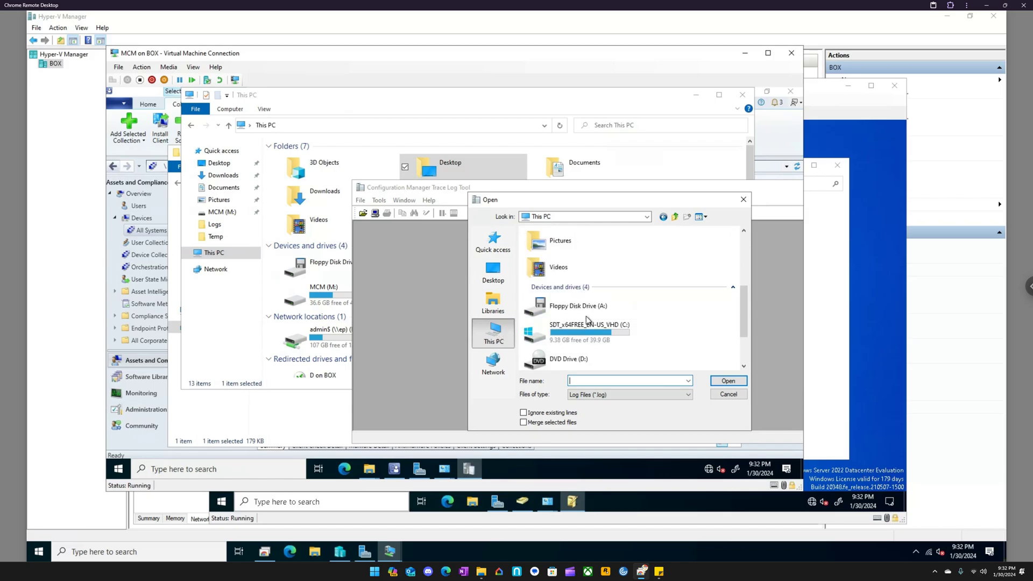
scroll(586, 317, "down", 2)
scroll(585, 317, "down", 2)
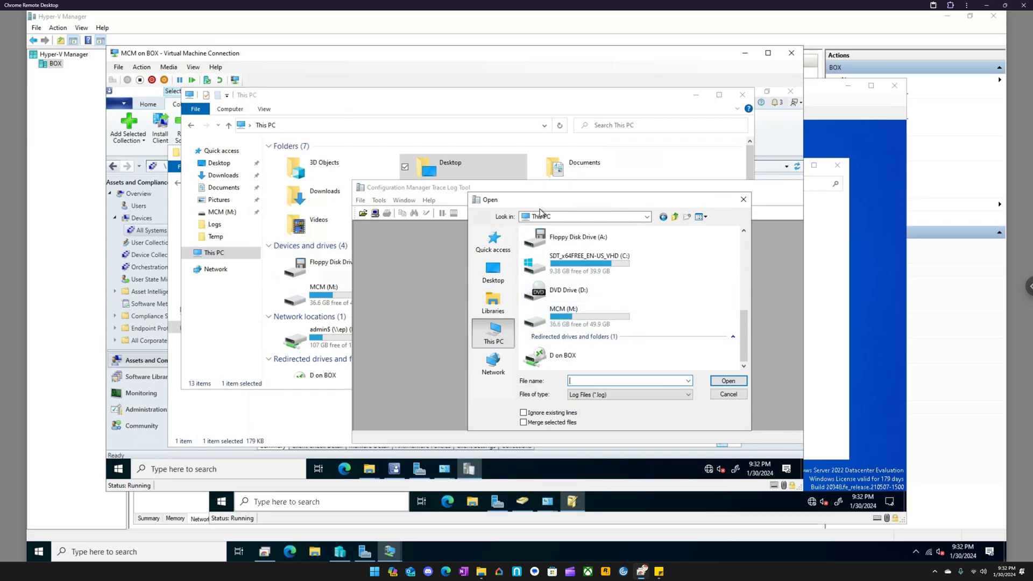
left_click(745, 201)
- Close the Trace Log Tool and relaunch the cmtrace shortcut from the Desktop folder as administrator
left_click_drag(759, 188, 545, 180)
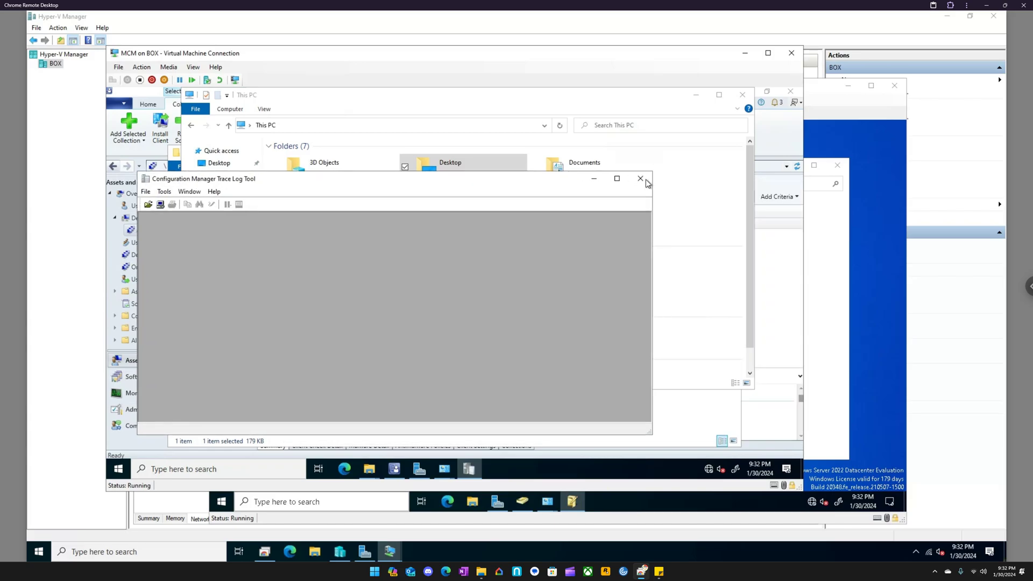
left_click(640, 179)
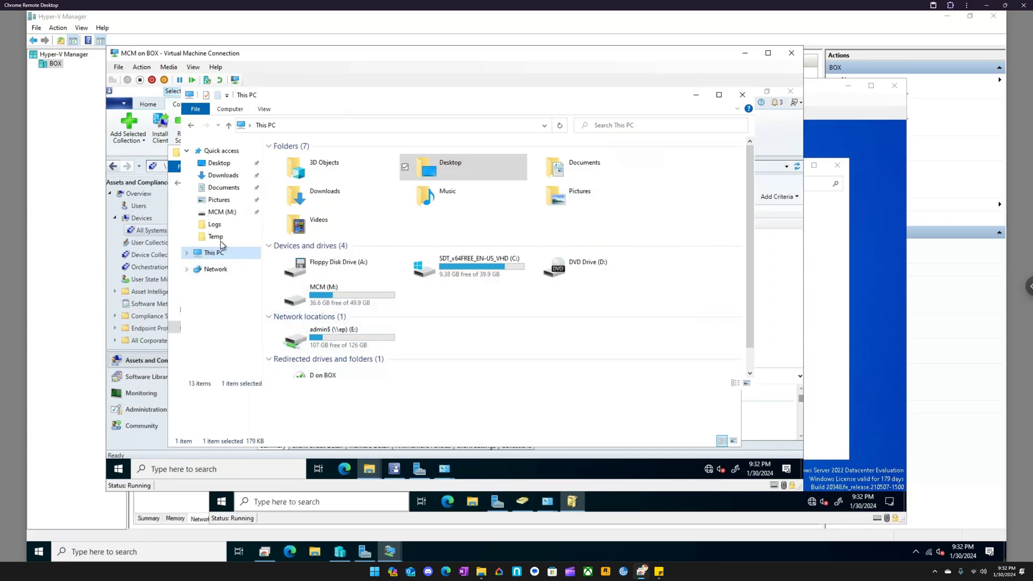
left_click(218, 163)
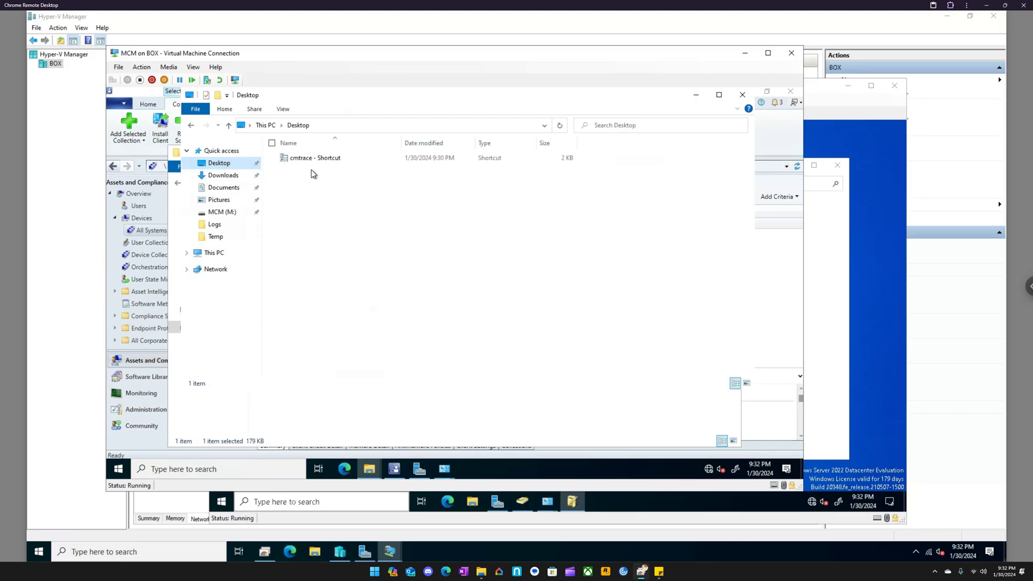
right_click(304, 157)
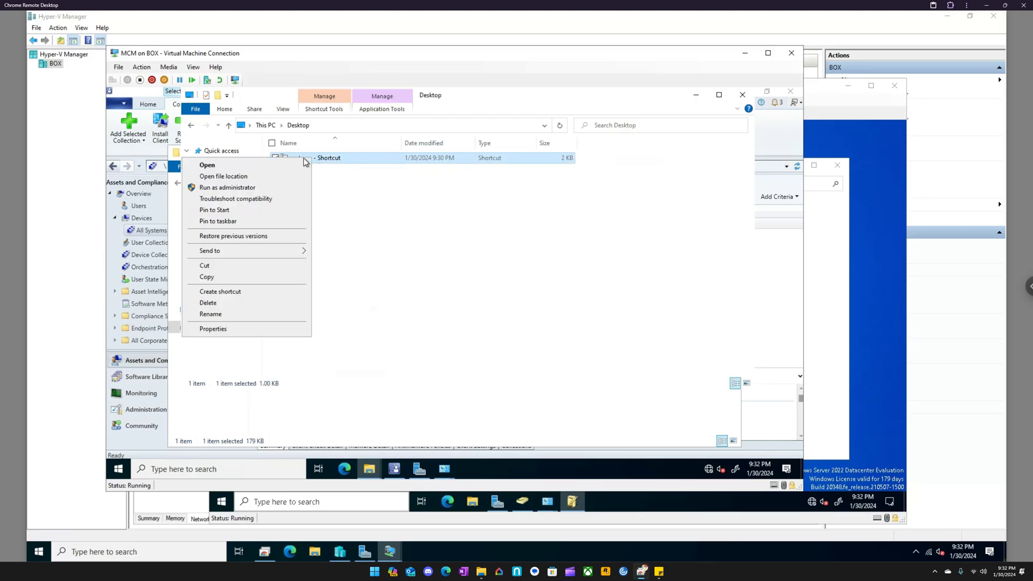
left_click(233, 188)
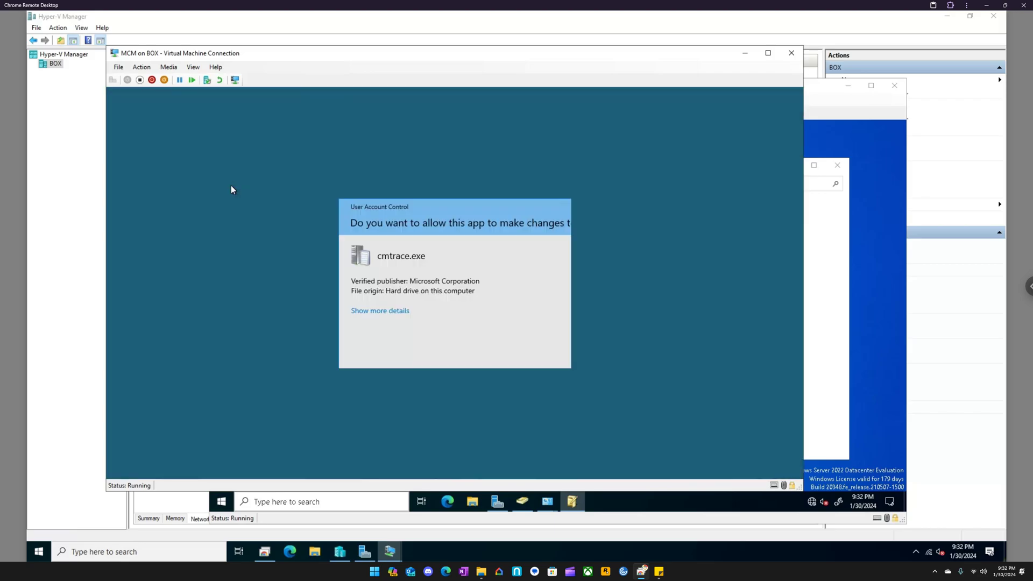
left_click(421, 343)
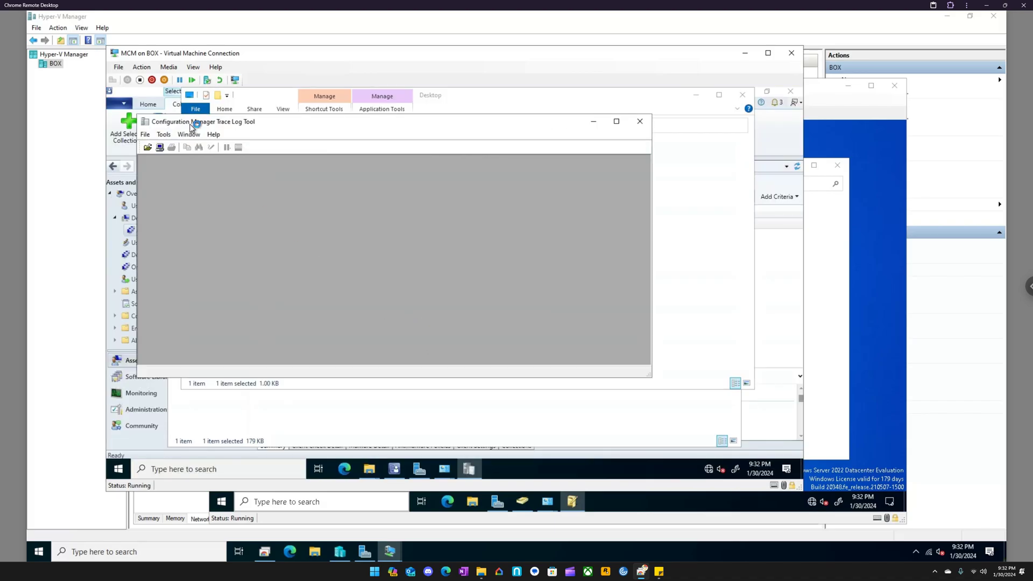
left_click_drag(240, 124, 366, 150)
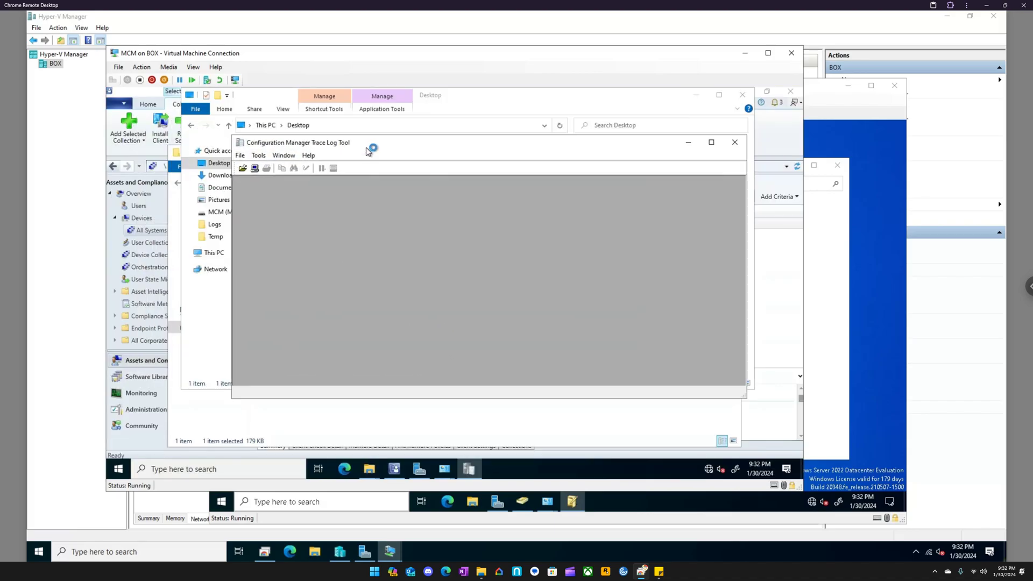
- Check This PC in the relaunched Trace Log Tool's Open dialog for the mapped E: drive
left_click(272, 162)
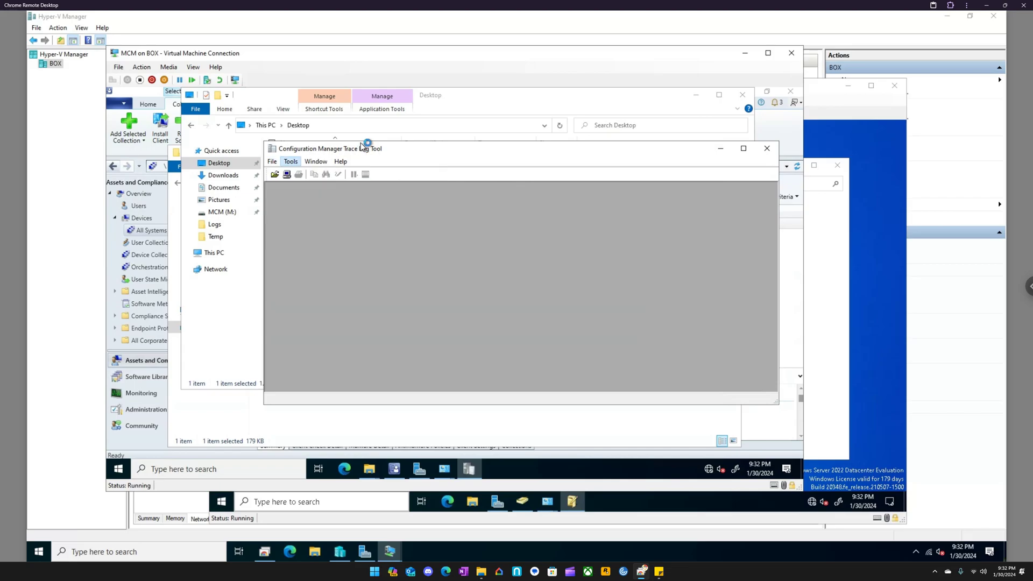
mouse_move(293, 162)
left_click(279, 267)
left_click(274, 174)
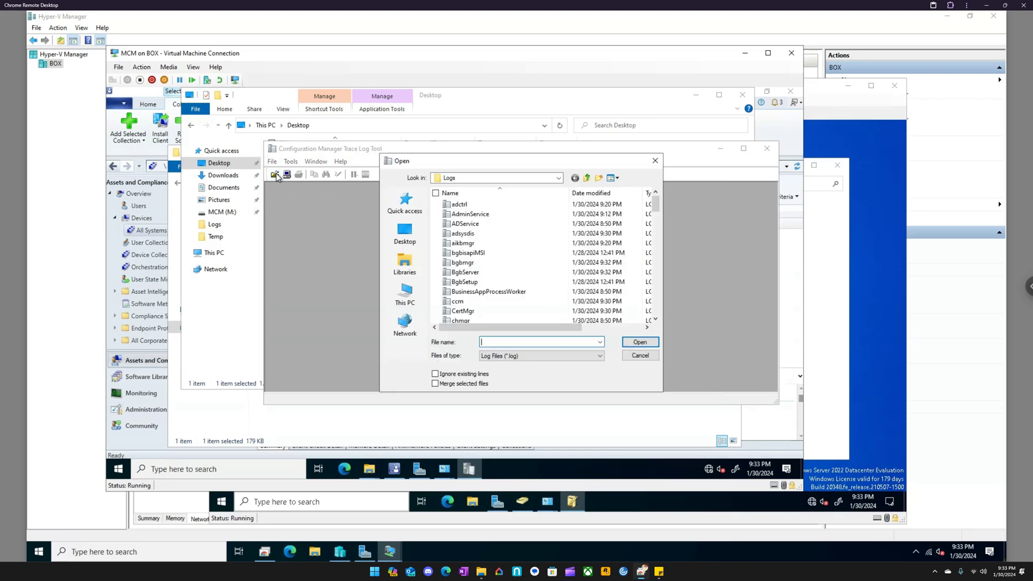
left_click(405, 294)
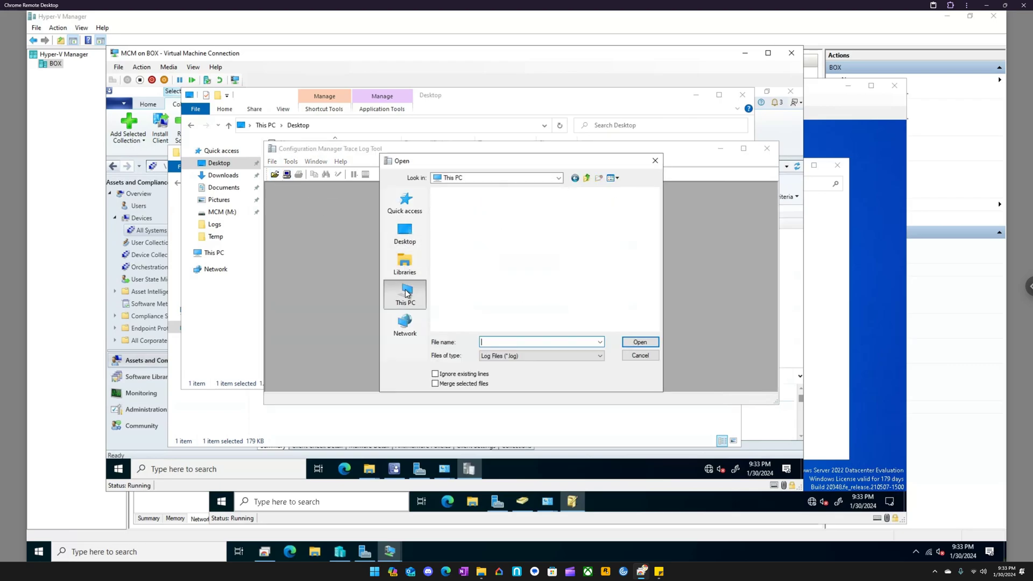
scroll(480, 257, "down", 5)
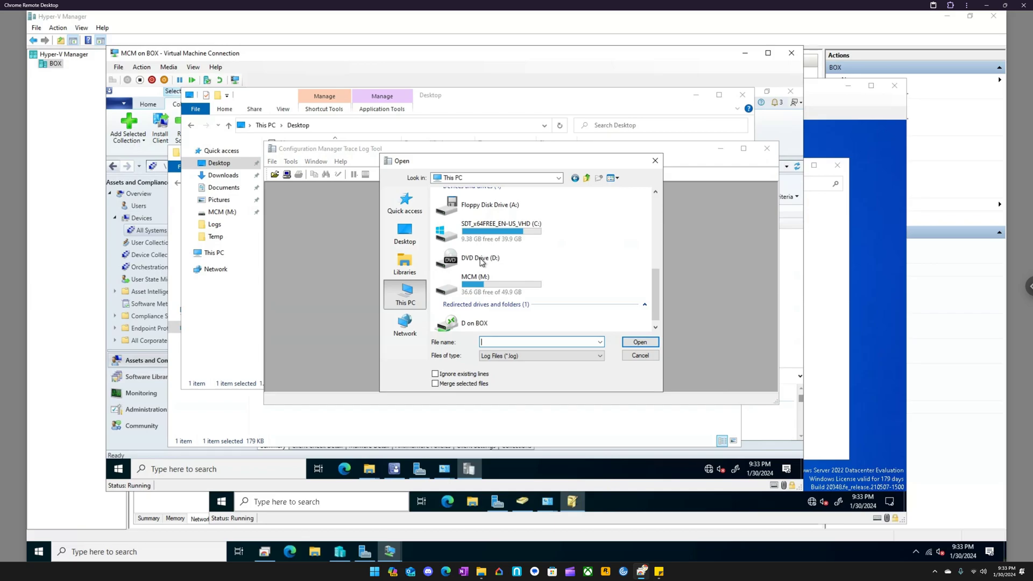
scroll(480, 260, "up", 2)
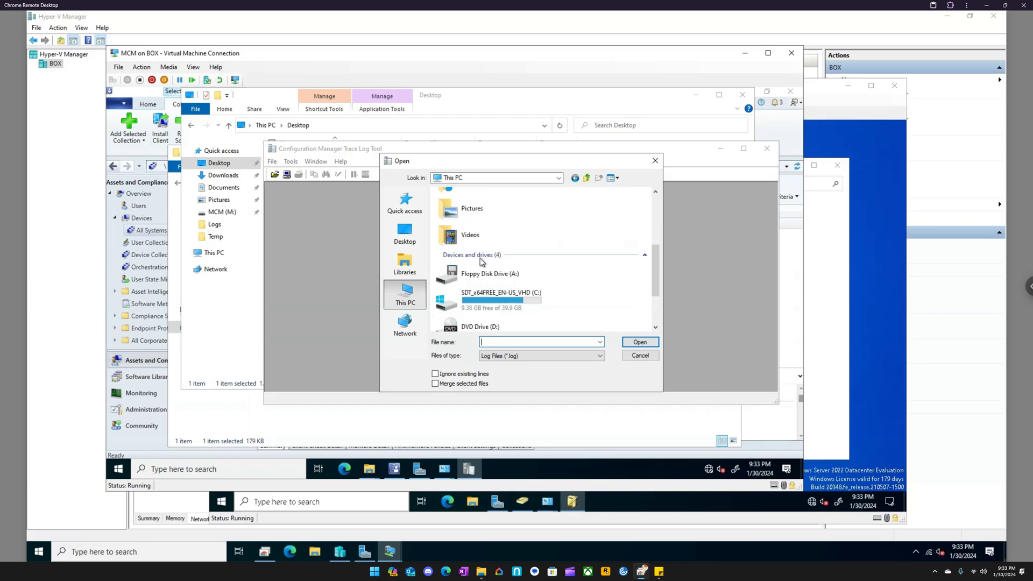
scroll(482, 262, "down", 2)
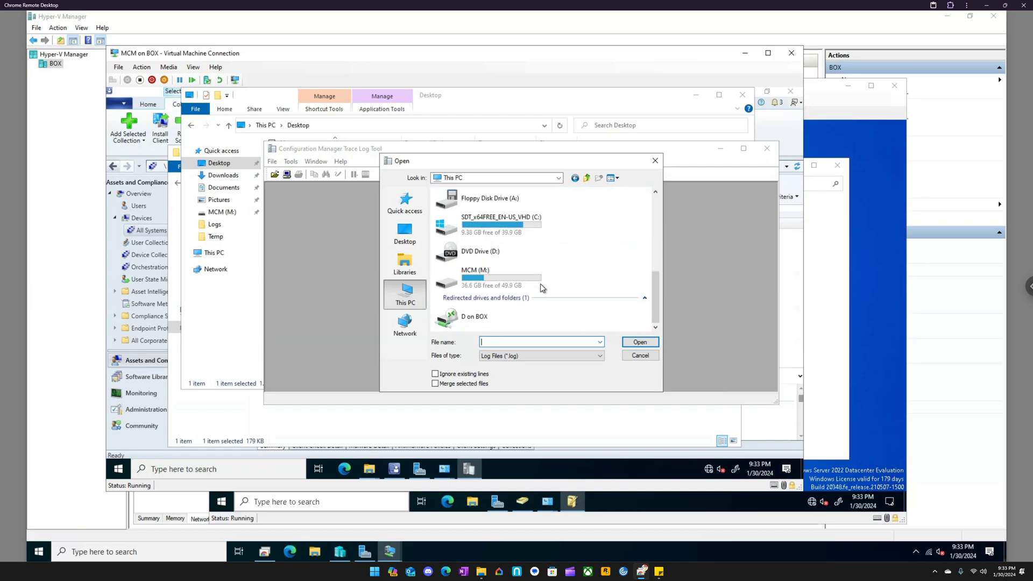
- Switch to the File Explorer window of admin$ on EP and check the mapped drive under This PC
mouse_move(371, 469)
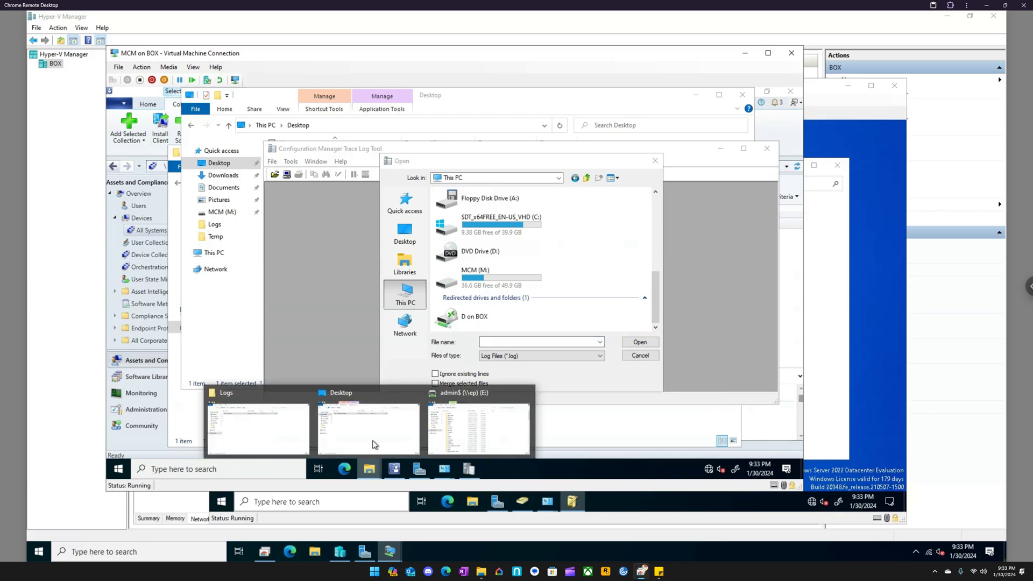
mouse_move(378, 430)
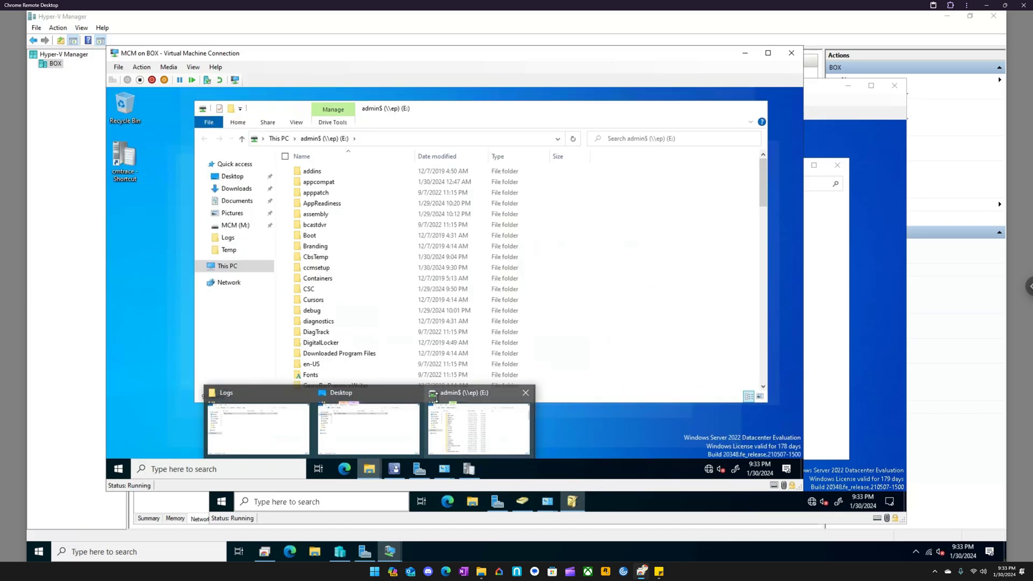
left_click(478, 427)
left_click(230, 266)
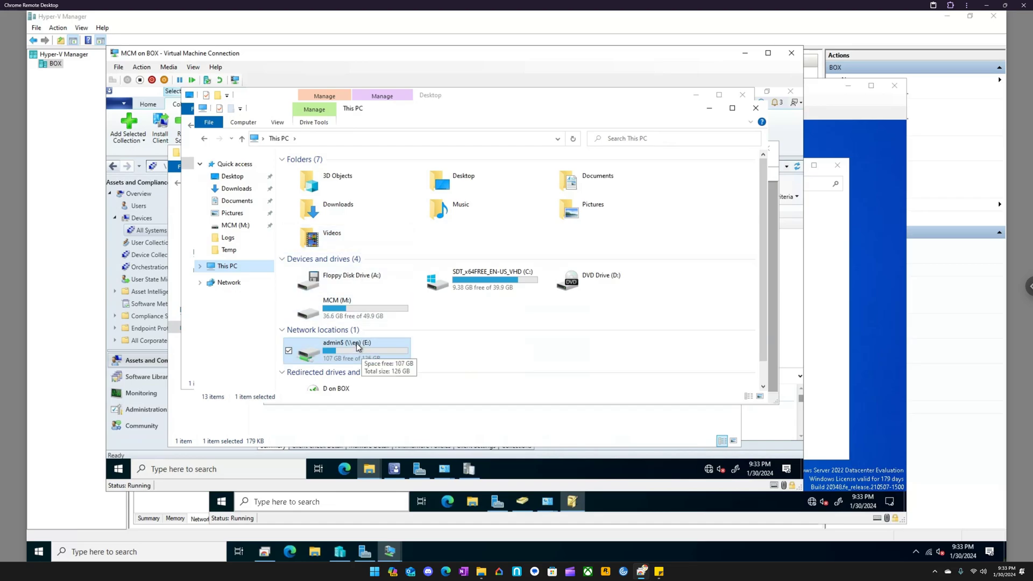
scroll(357, 347, "down", 1)
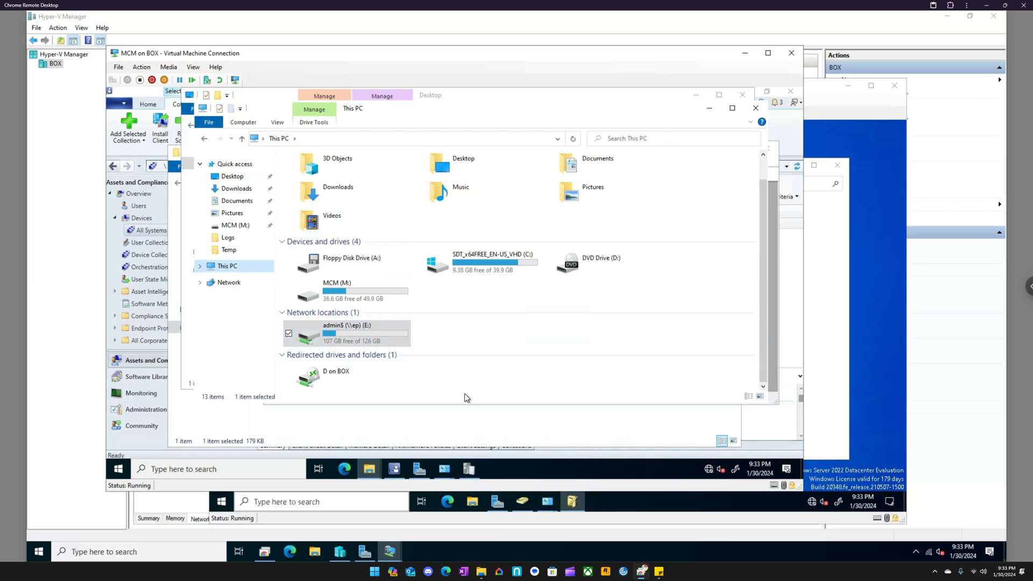
- Switch to the EP virtual machine and open its Windows search
mouse_move(506, 497)
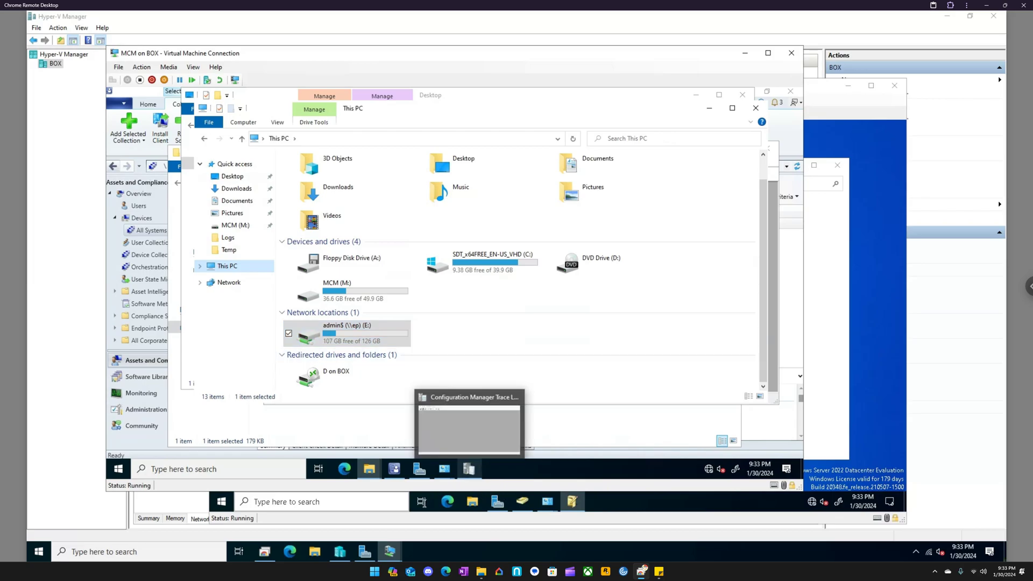
mouse_move(389, 551)
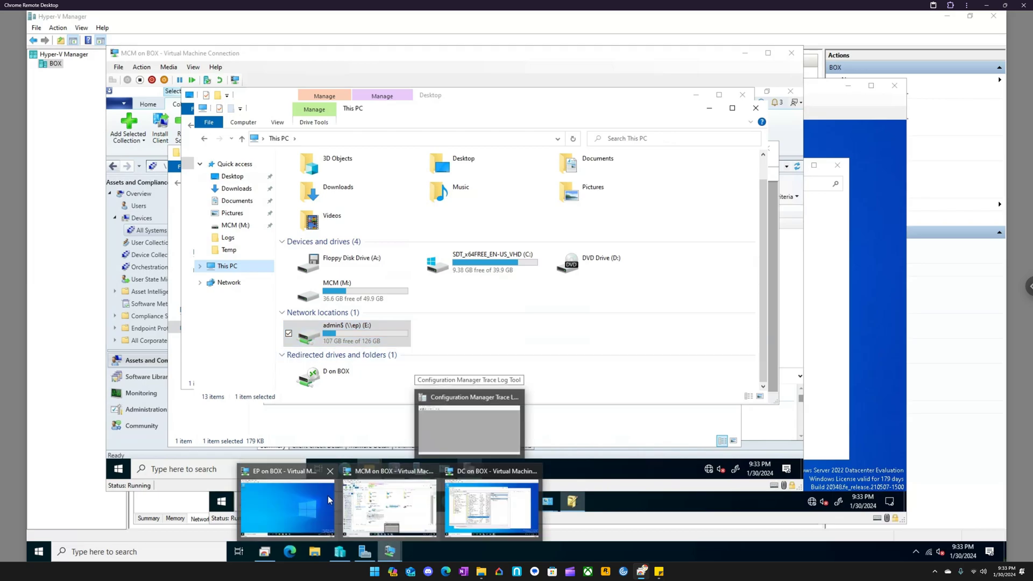
left_click(317, 496)
left_click(413, 489)
type("contro")
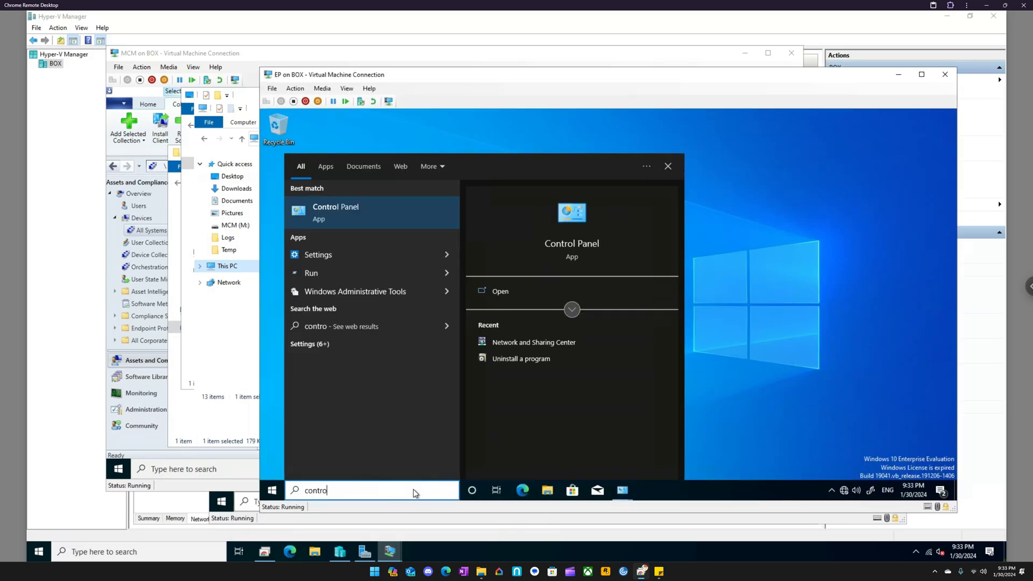
key("ctrl+a")
key("BackSpace")
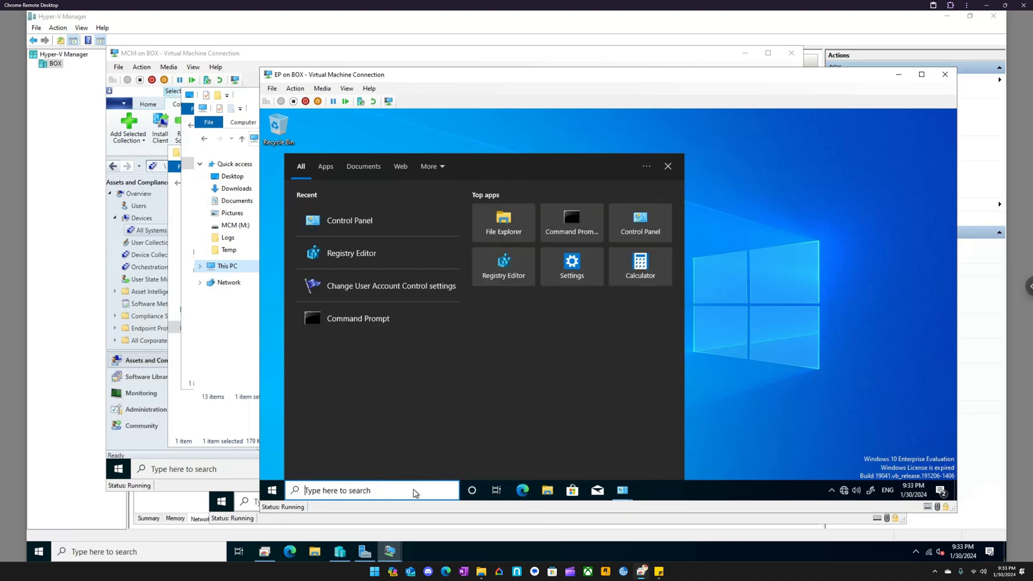
- Open the network share \\mcm\m$ through the search and go into its MCM folder
type("\\\\mcm\\d")
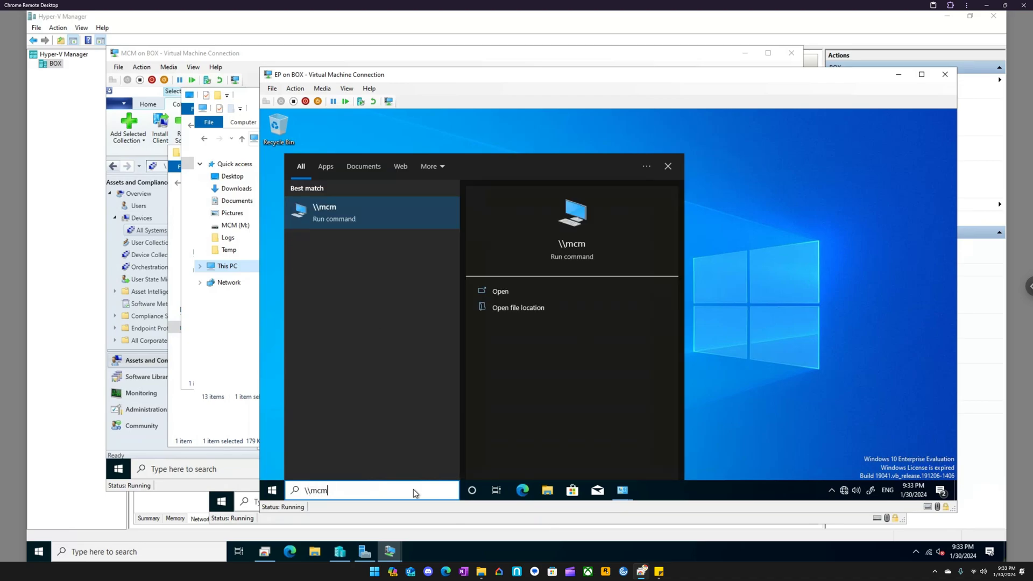
key("BackSpace")
type("src$")
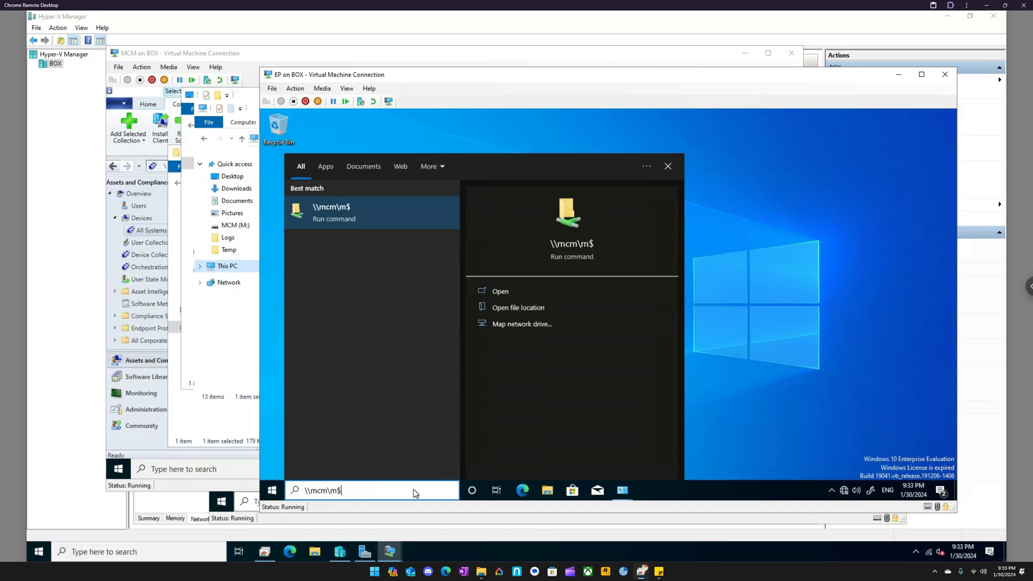
key("Return")
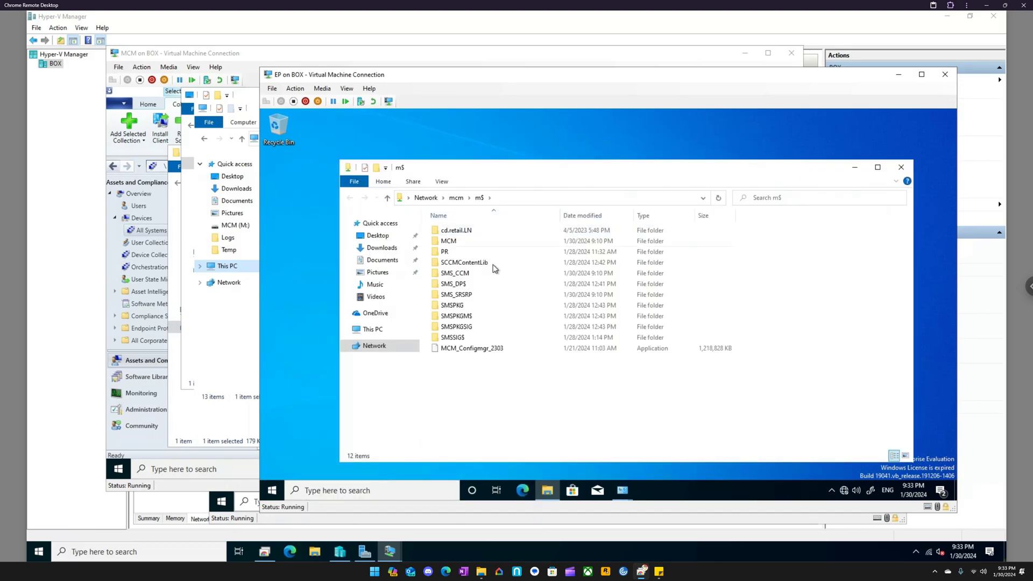
double_click(464, 245)
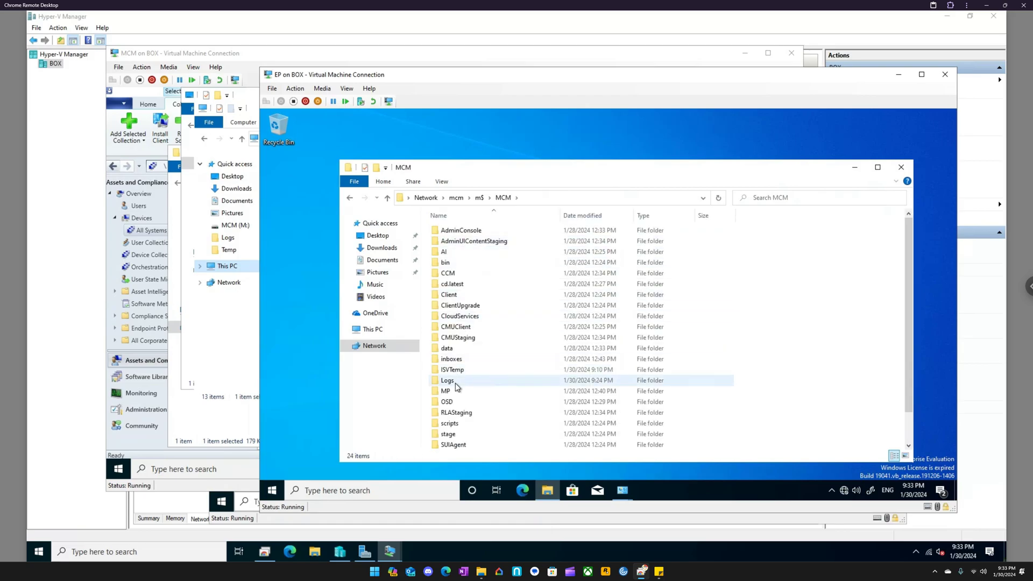
- Copy the Trace Log Tool from the MCM share to the EP desktop and launch it, making it the default log viewer
left_click(455, 395)
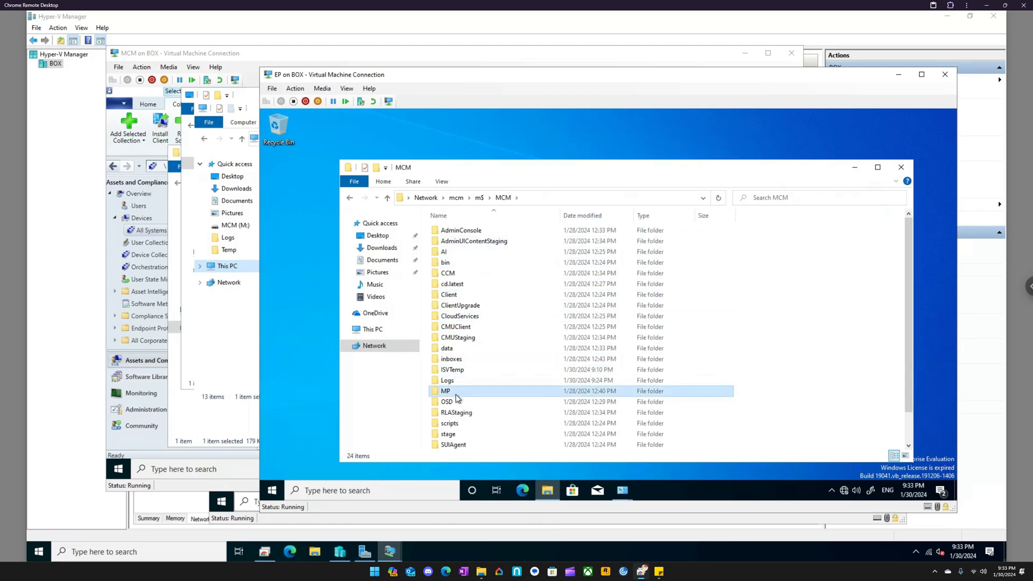
key("t")
key("Return")
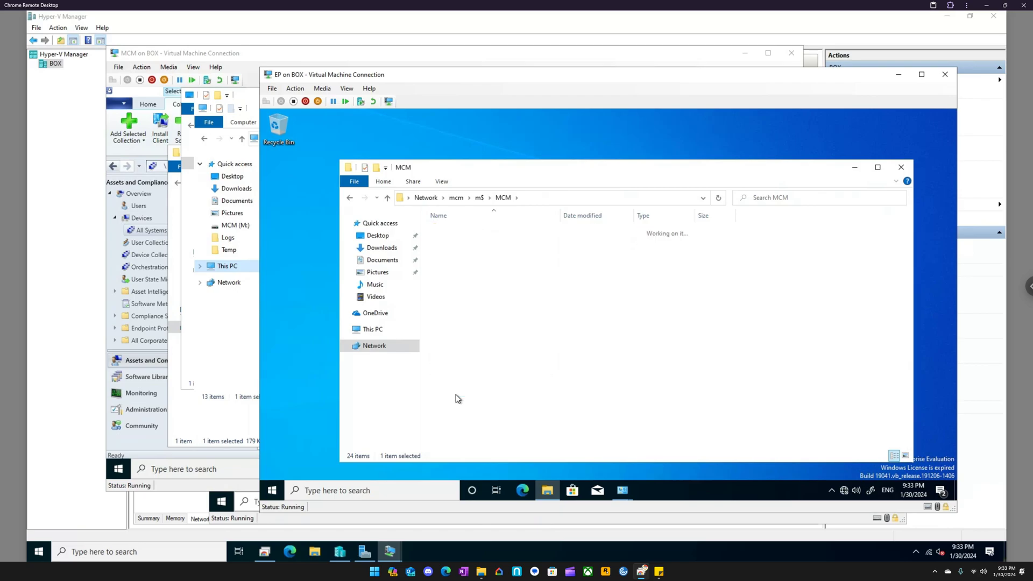
left_click(453, 338)
left_click_drag(454, 338, 302, 276)
double_click(280, 180)
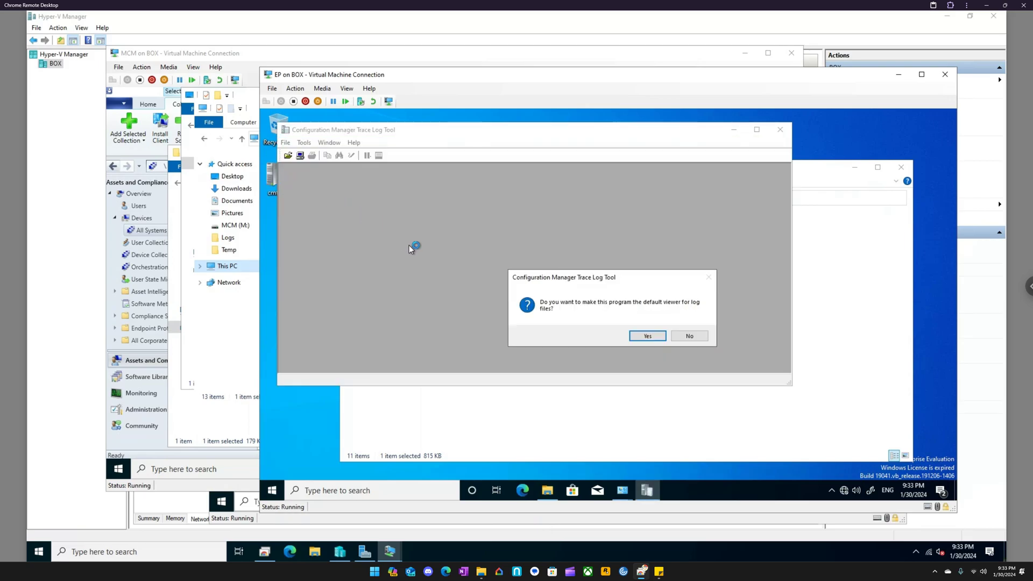
left_click(654, 337)
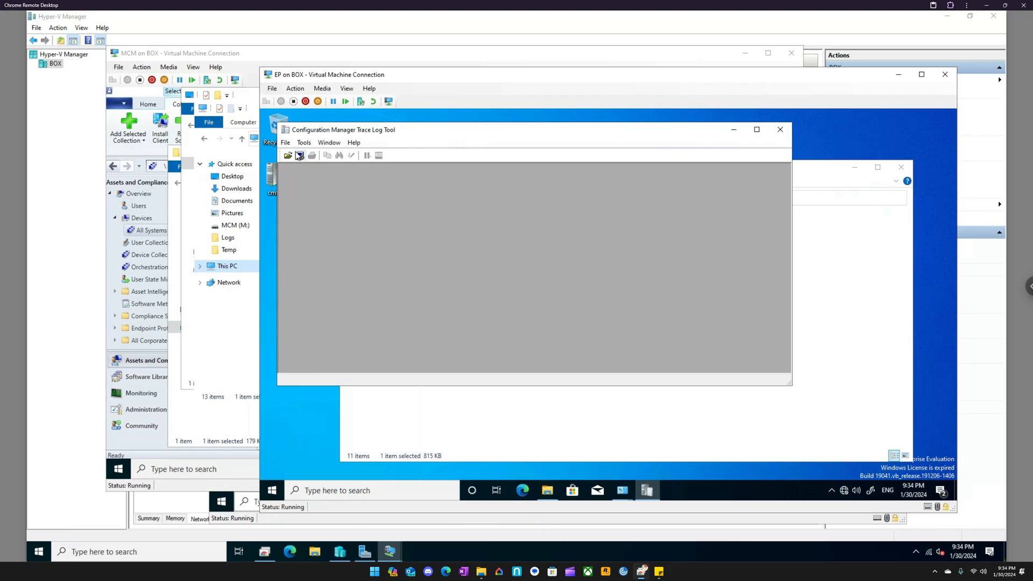
- Switch to the MCM virtual machine and close its This PC window and the Trace Log Tool's Open dialog
left_click(389, 551)
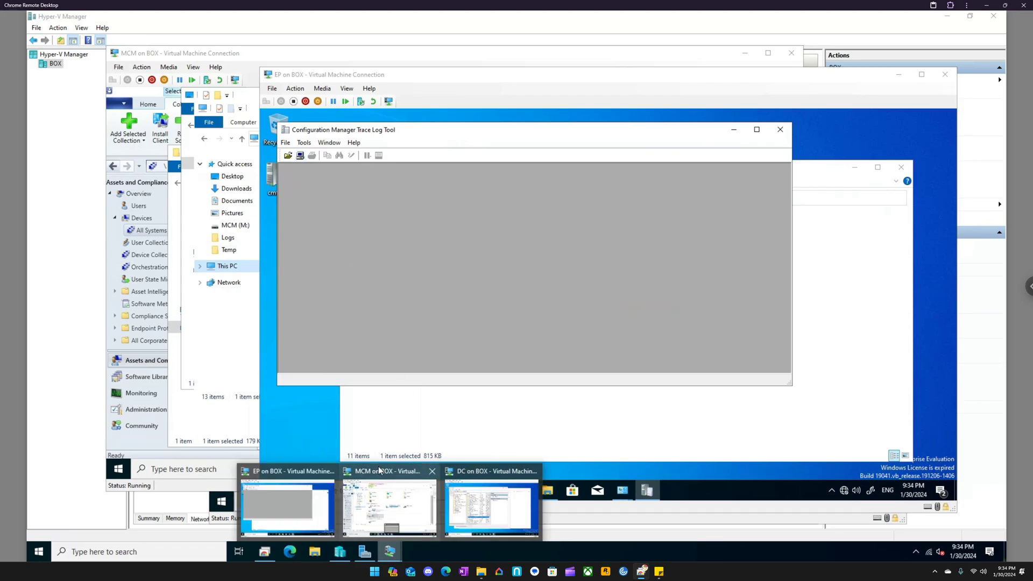
left_click(378, 473)
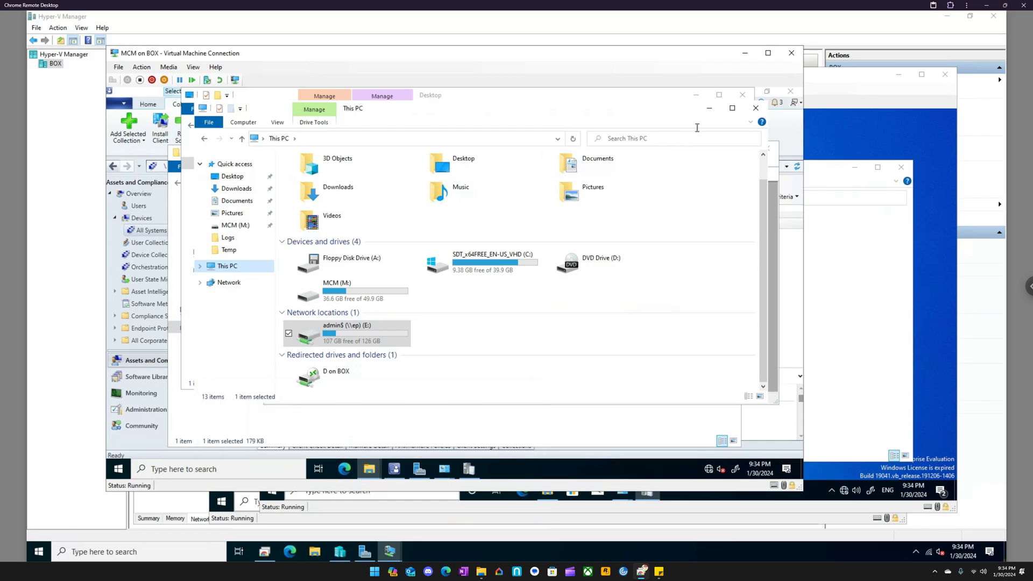
left_click(754, 112)
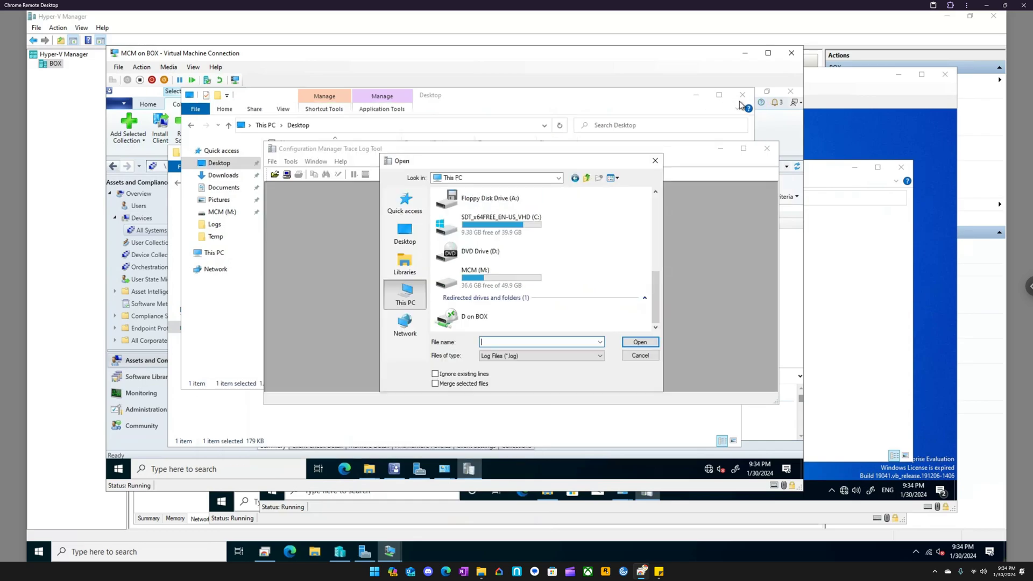
left_click(657, 161)
- Try to open the ccmsetup log in EP's admin$ ccmsetup\Logs folder with the Configuration Manager Trace Log Tool
left_click(369, 469)
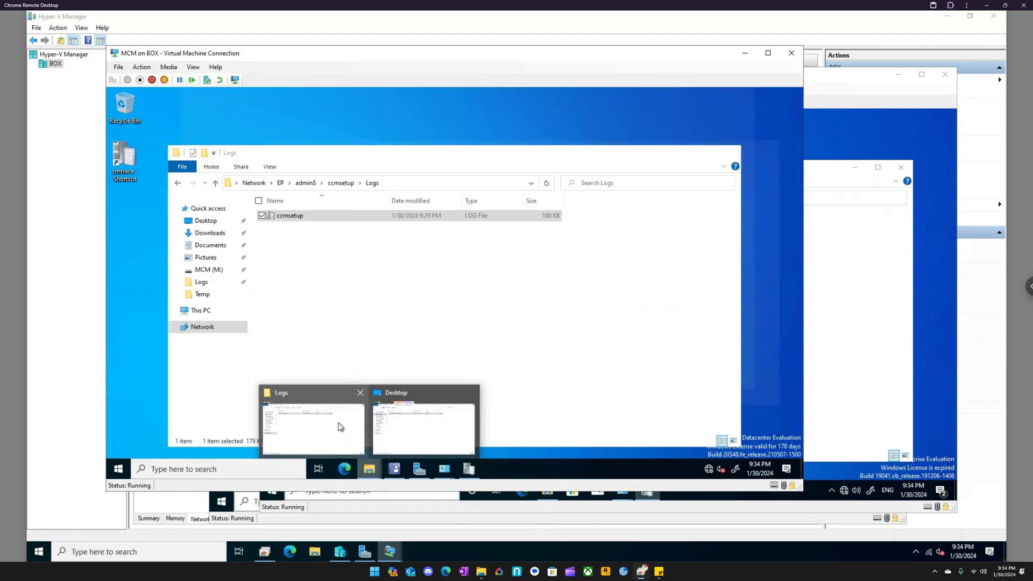
left_click(339, 427)
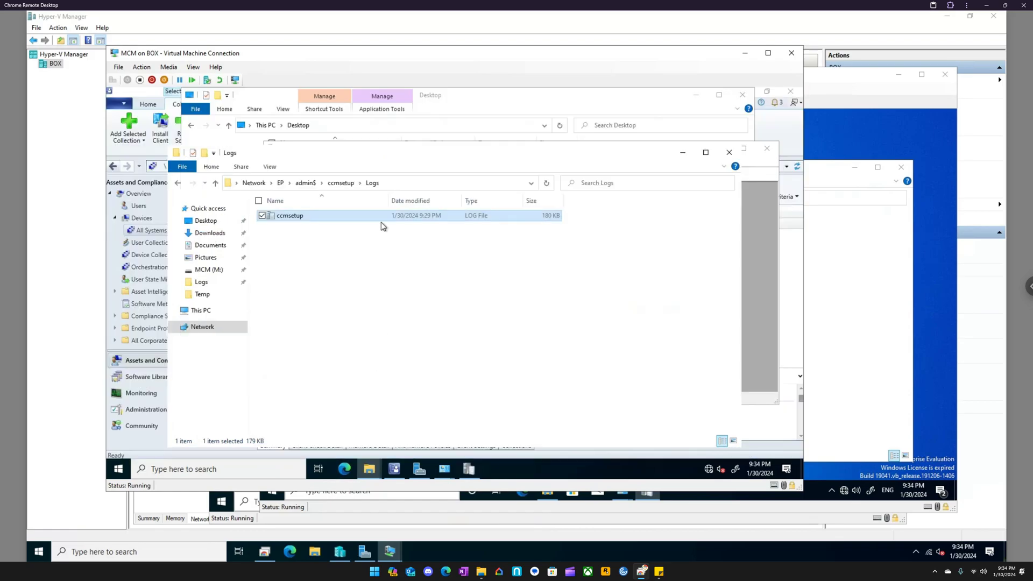
right_click(291, 223)
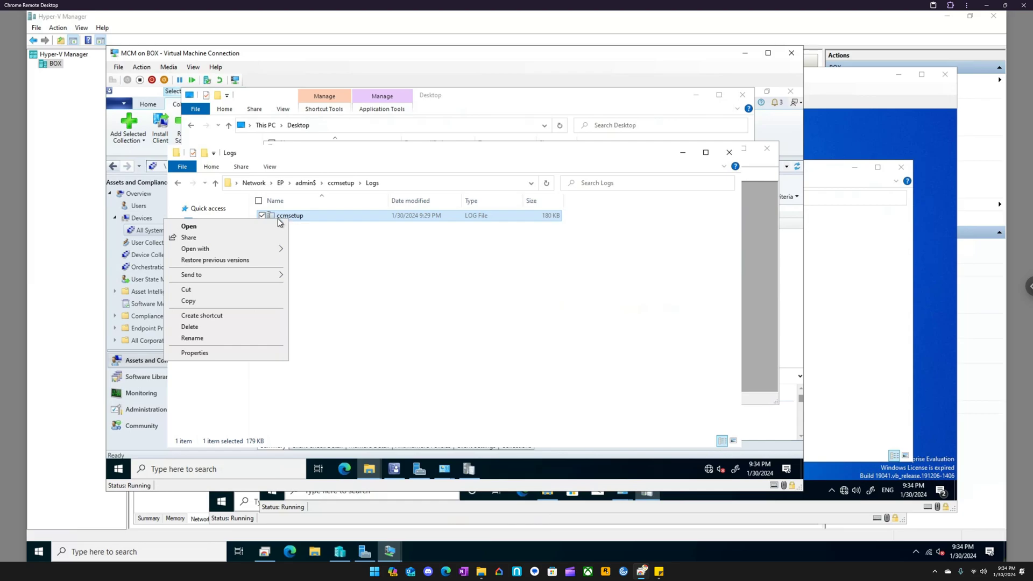
mouse_move(271, 251)
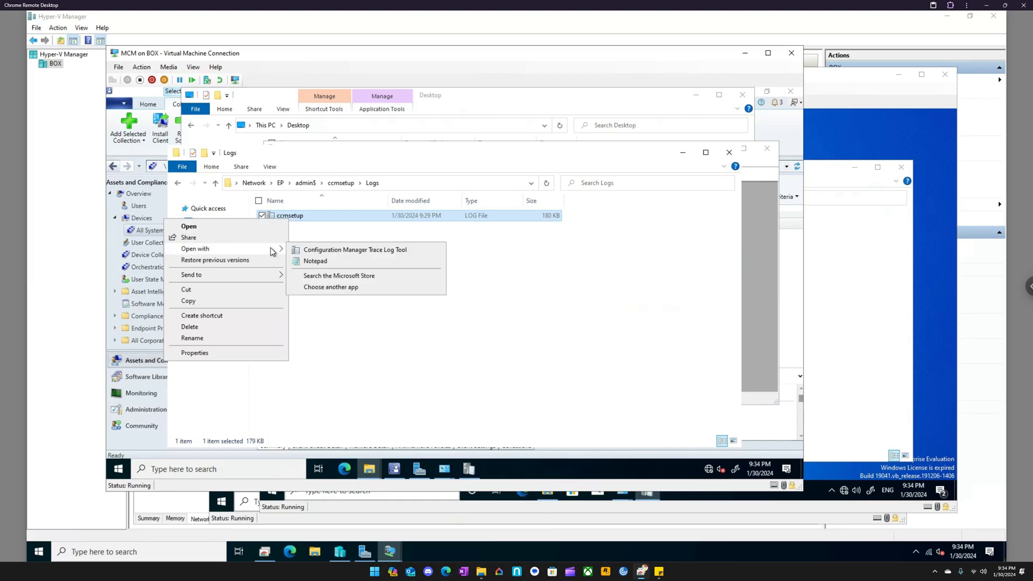
left_click(326, 251)
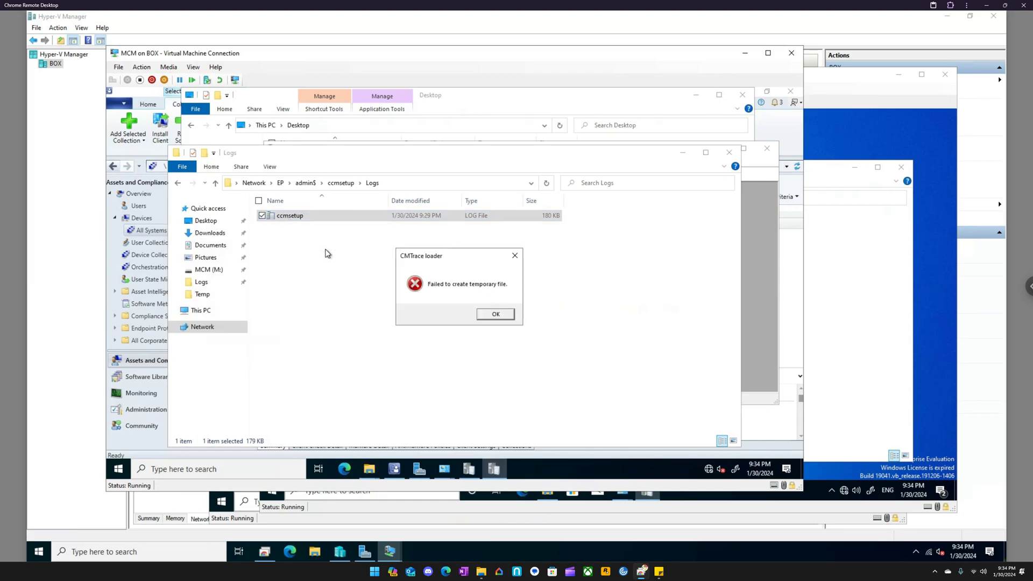
left_click(494, 313)
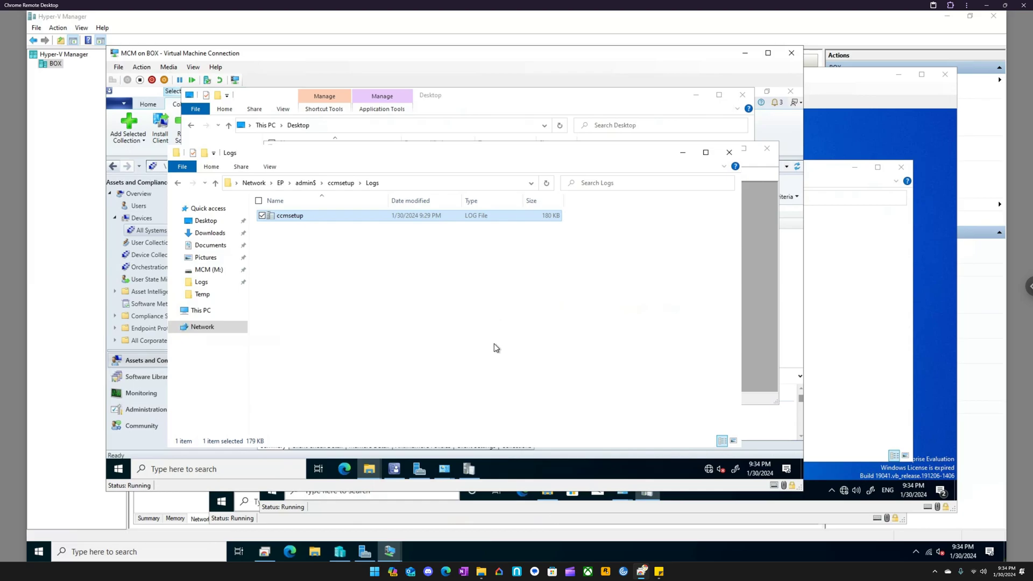
- Switch to the EP virtual machine and browse to C:\Windows in the Trace Log Tool's Open dialog
left_click(391, 551)
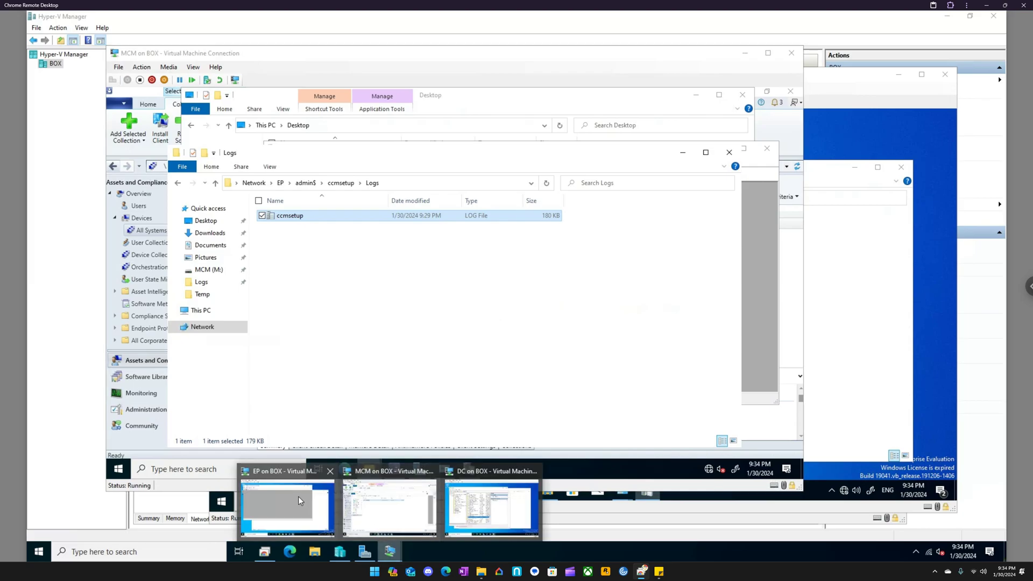
left_click(298, 499)
left_click(294, 148)
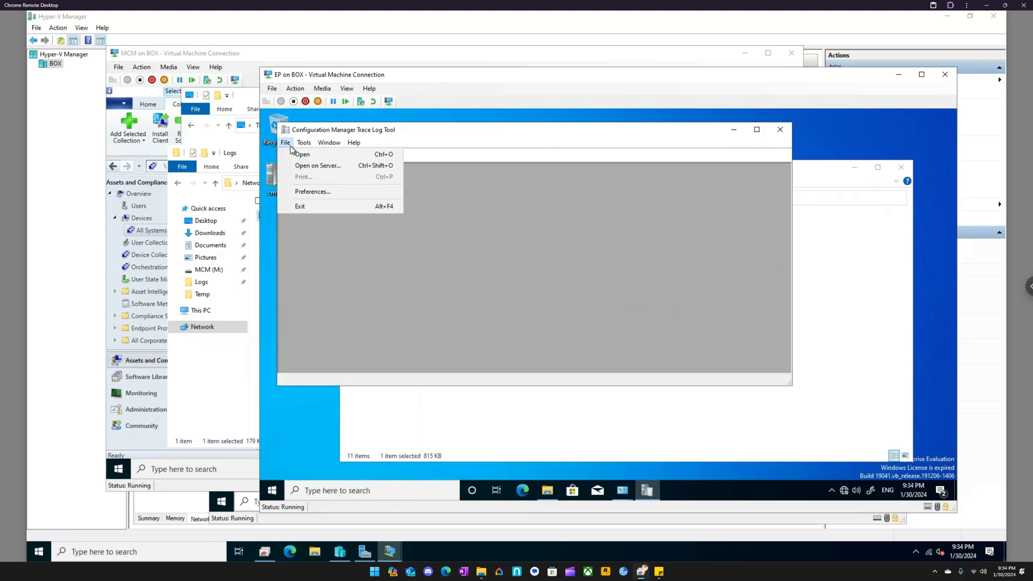
left_click(299, 153)
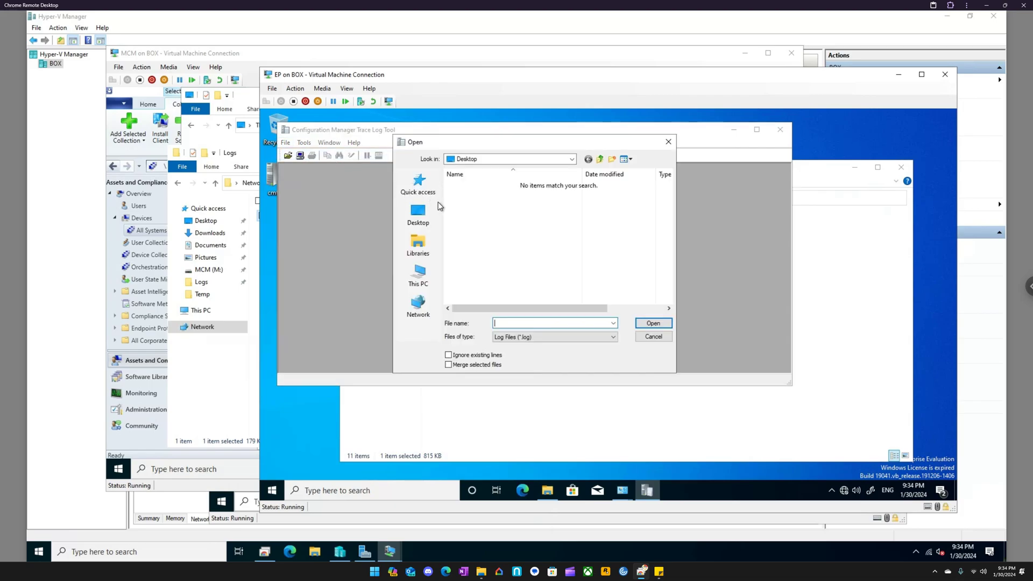
left_click(419, 245)
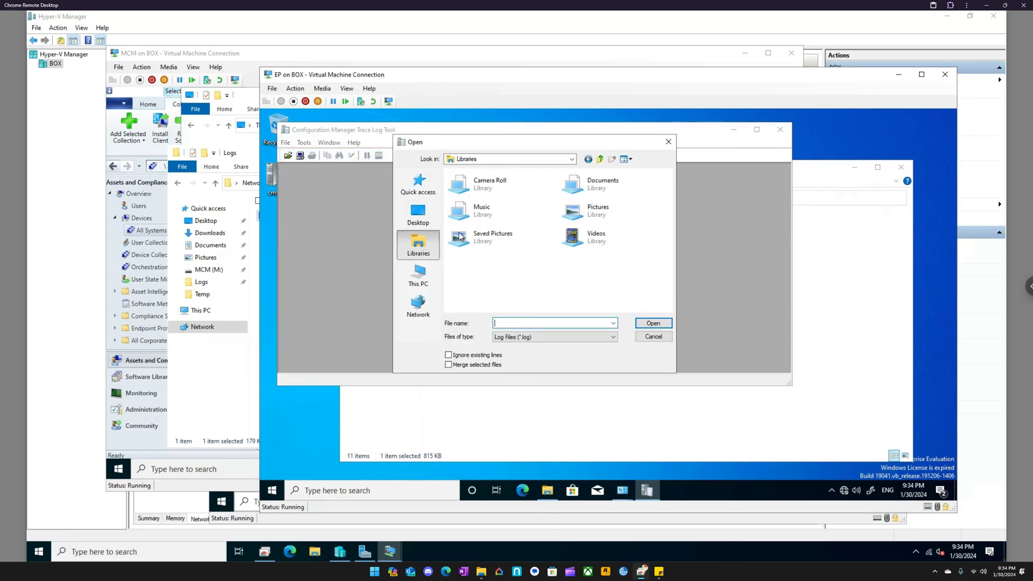
left_click(421, 273)
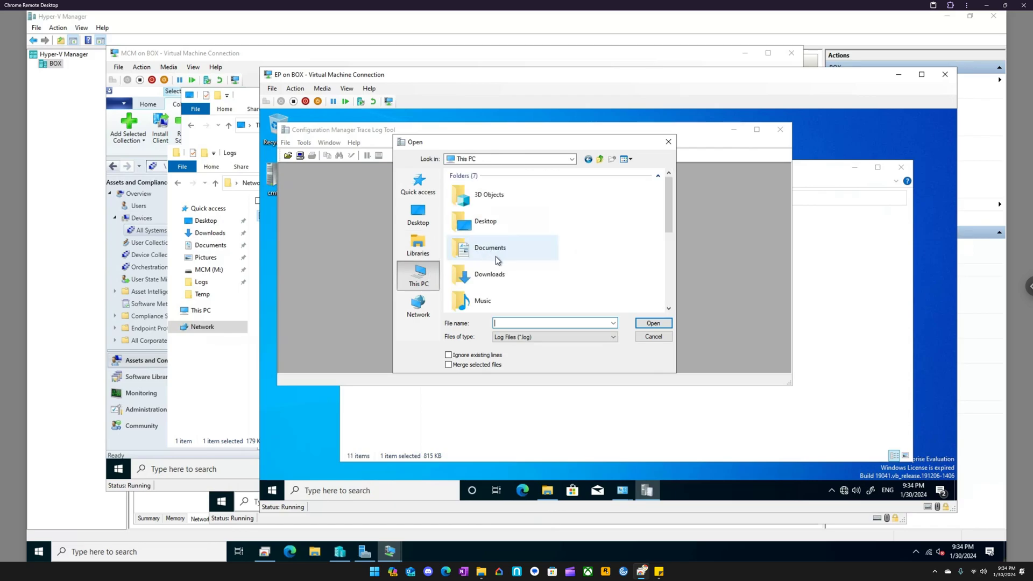
scroll(498, 263, "down", 3)
double_click(496, 233)
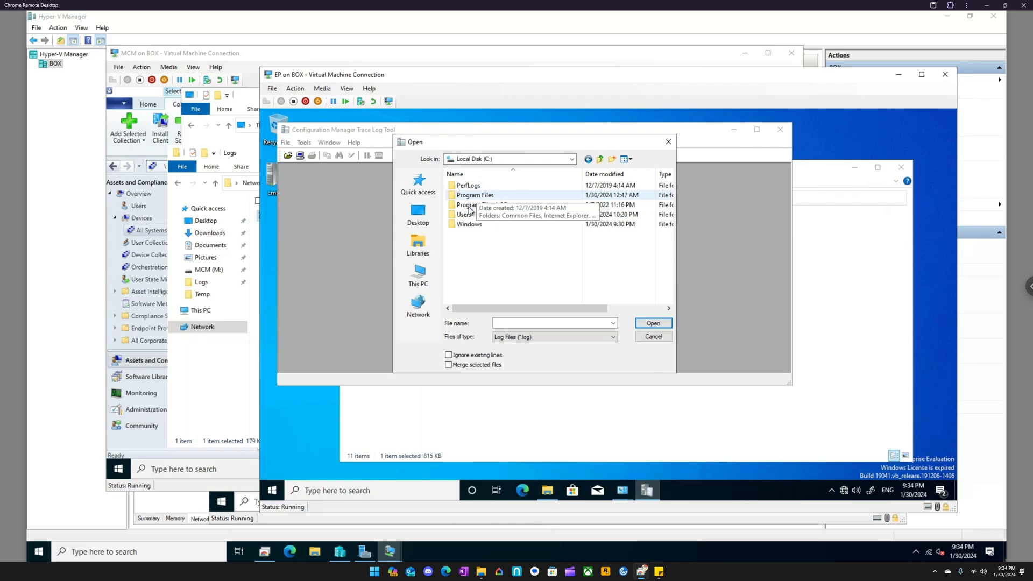
double_click(470, 225)
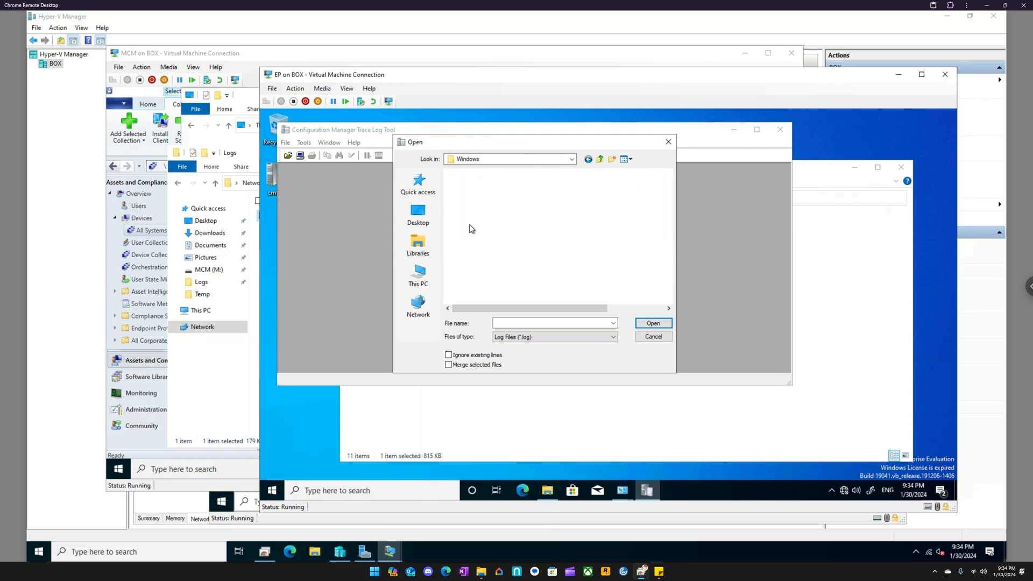
- Grant access to the ccmsetup folder and open ccmsetup.log from its Logs subfolder
double_click(479, 272)
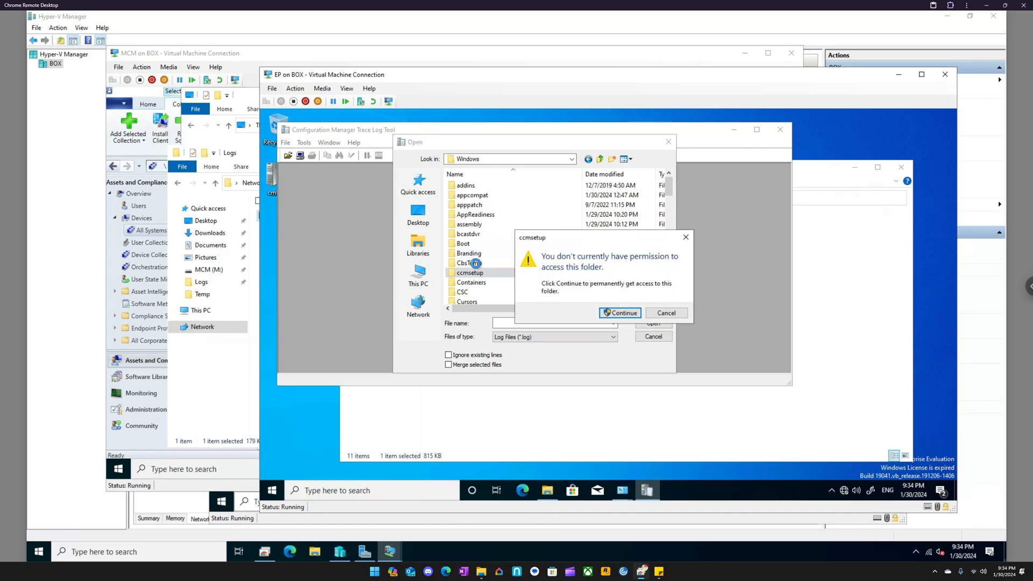
left_click(613, 314)
double_click(464, 197)
left_click(469, 186)
left_click(653, 322)
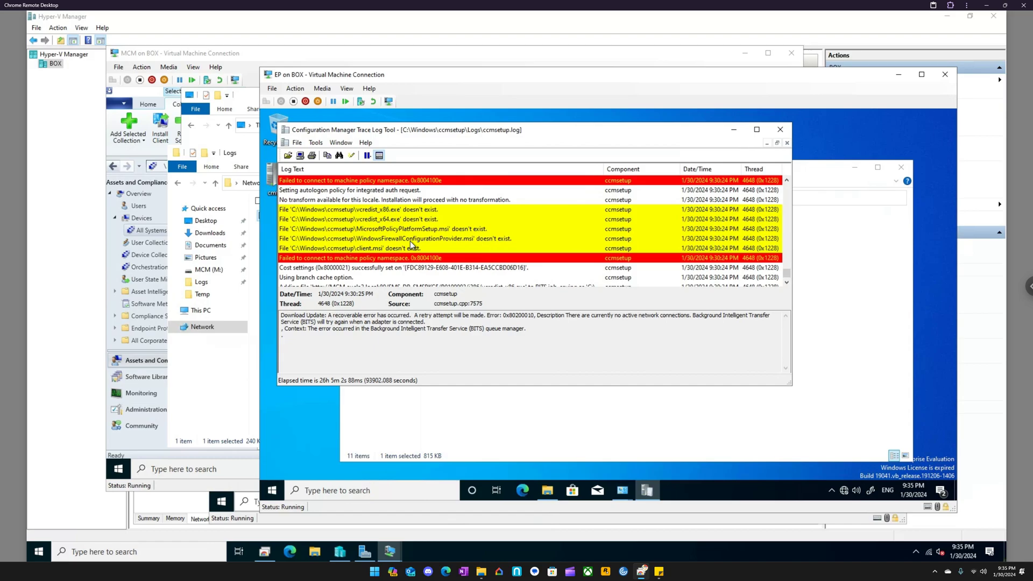
- Read the cost settings, BITS download and Download Update entries in ccmsetup.log
left_click(391, 269)
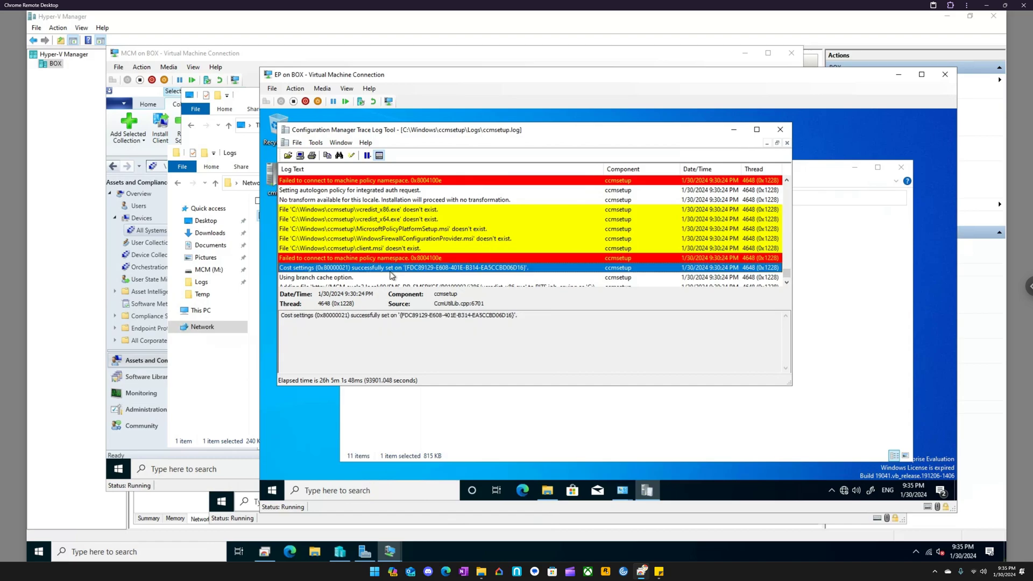
scroll(391, 271, "down", 2)
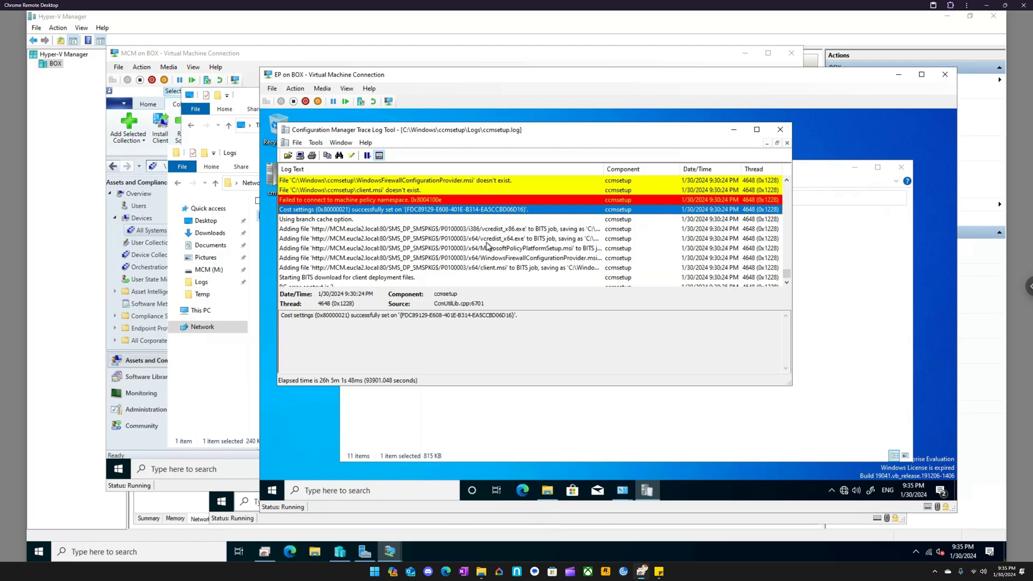
scroll(497, 248, "down", 1)
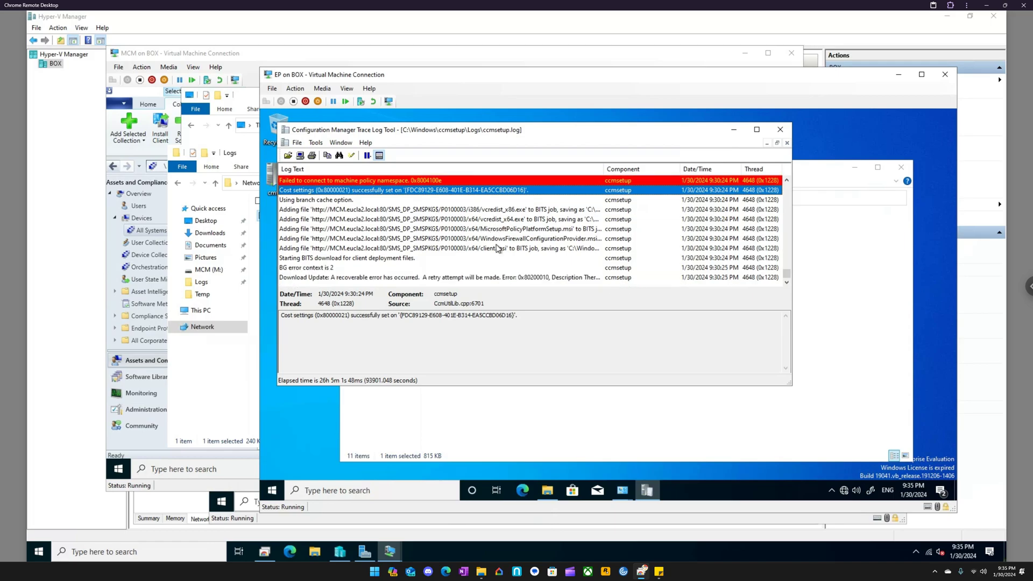
left_click(317, 268)
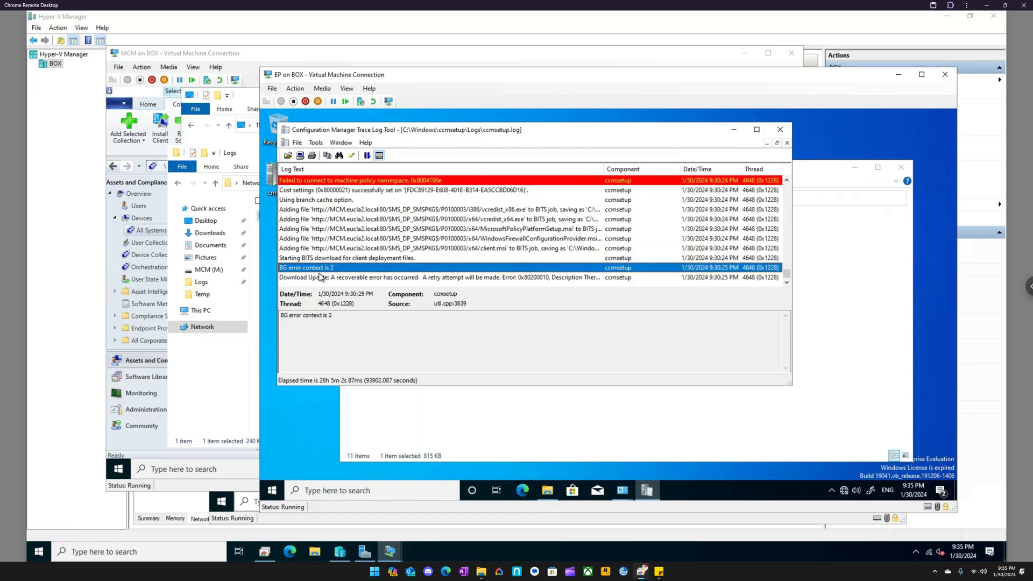
left_click(322, 278)
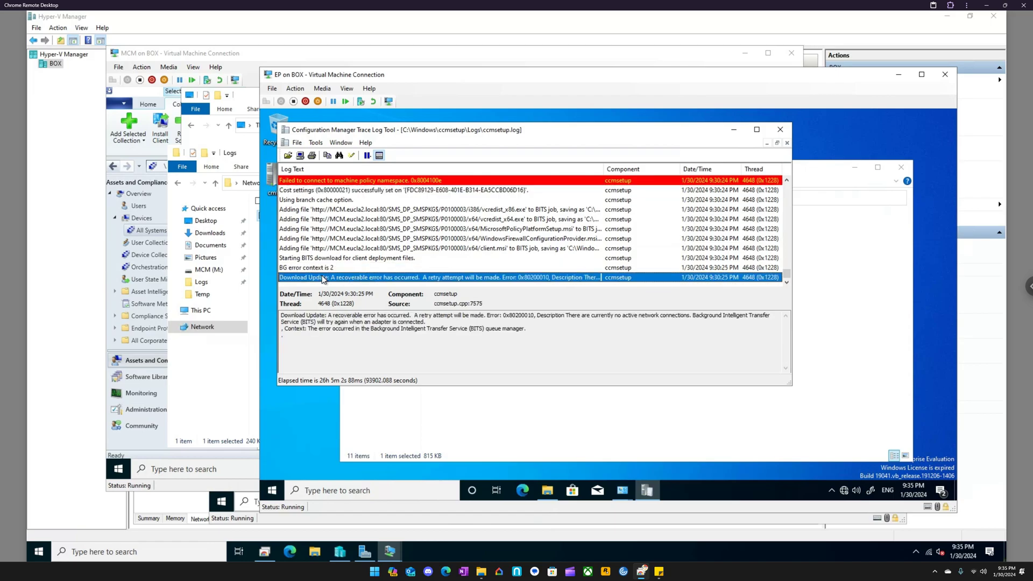
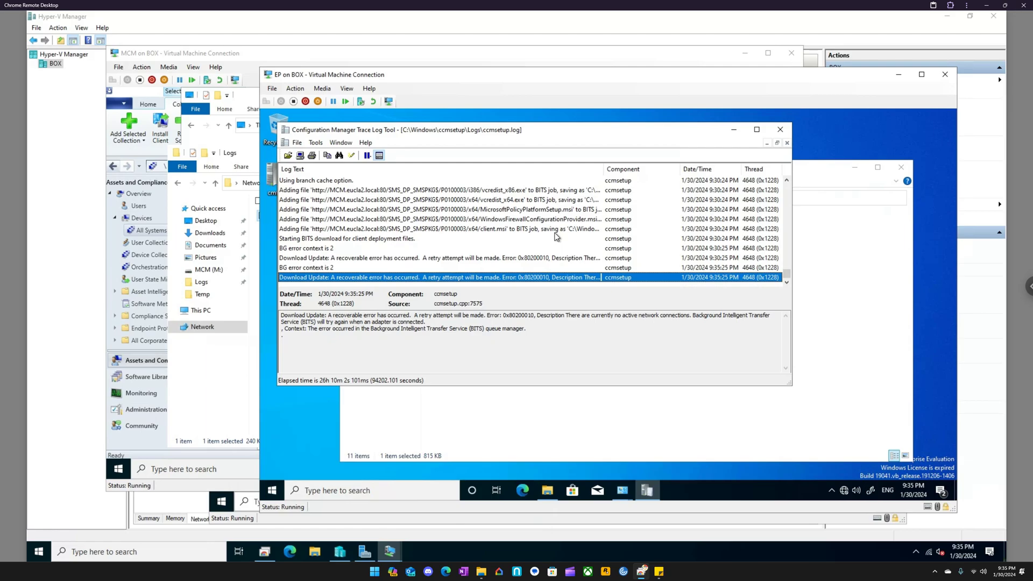
- Switch to Hyper-V Manager and connect the DC virtual machine's network adapter to the External virtual switch
left_click(343, 552)
left_click(158, 94)
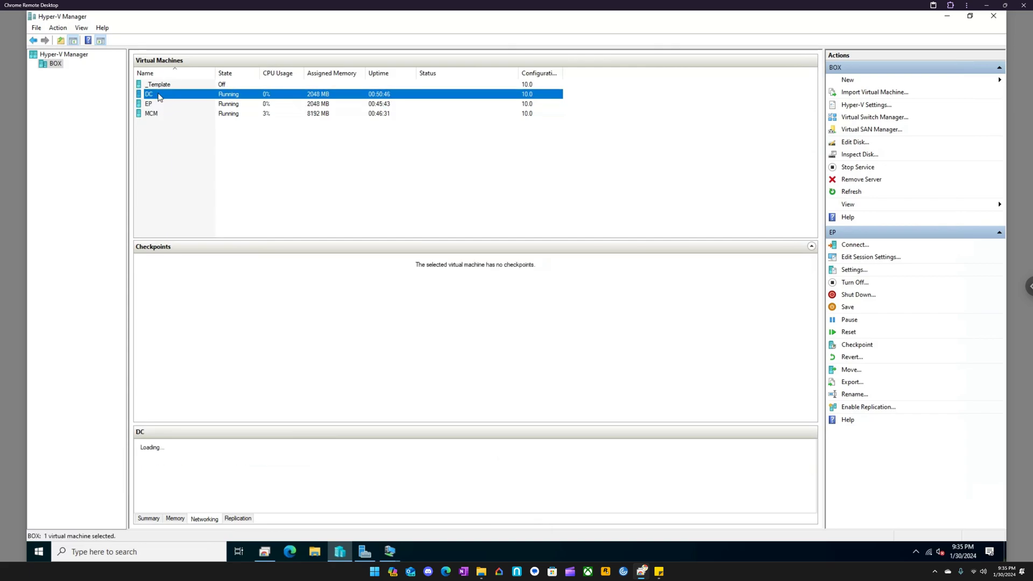
right_click(159, 94)
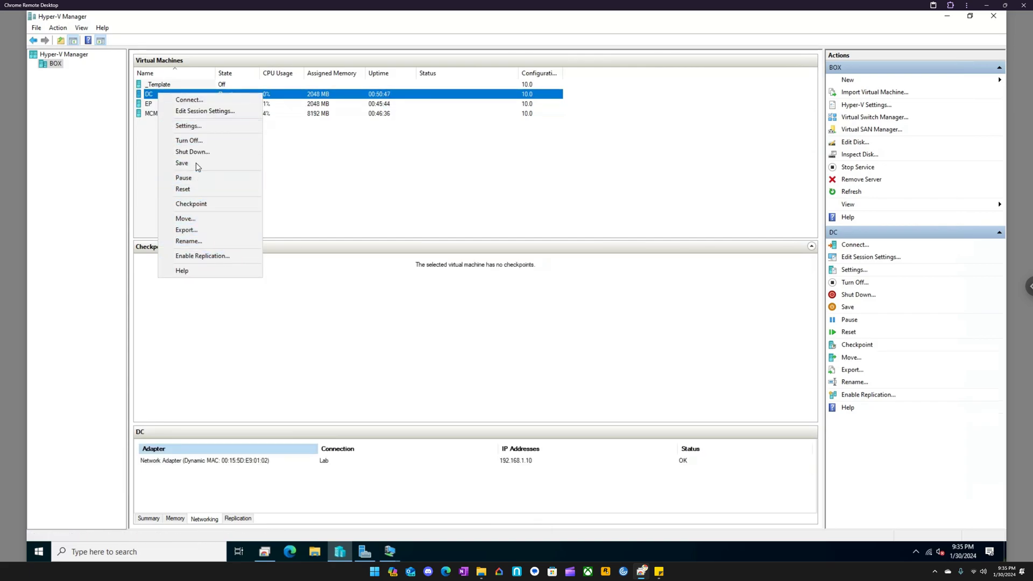
left_click(199, 129)
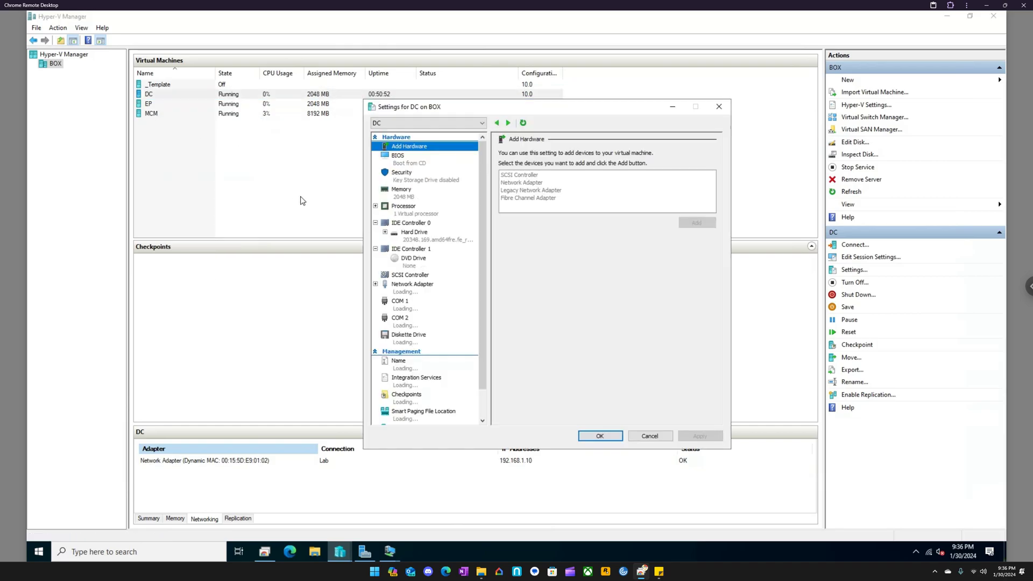
left_click(418, 285)
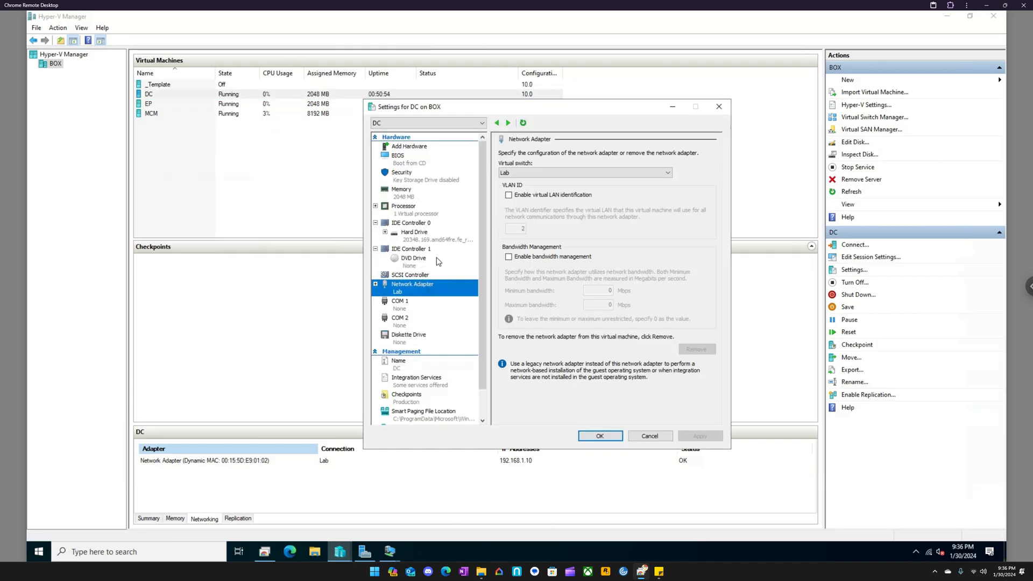
left_click(533, 172)
left_click(517, 195)
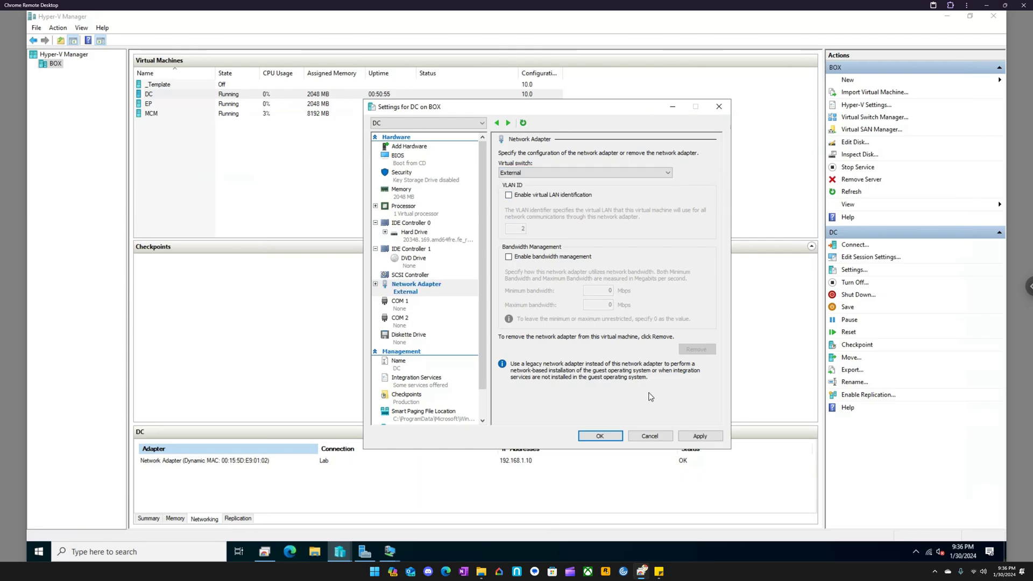
left_click(697, 435)
left_click(602, 436)
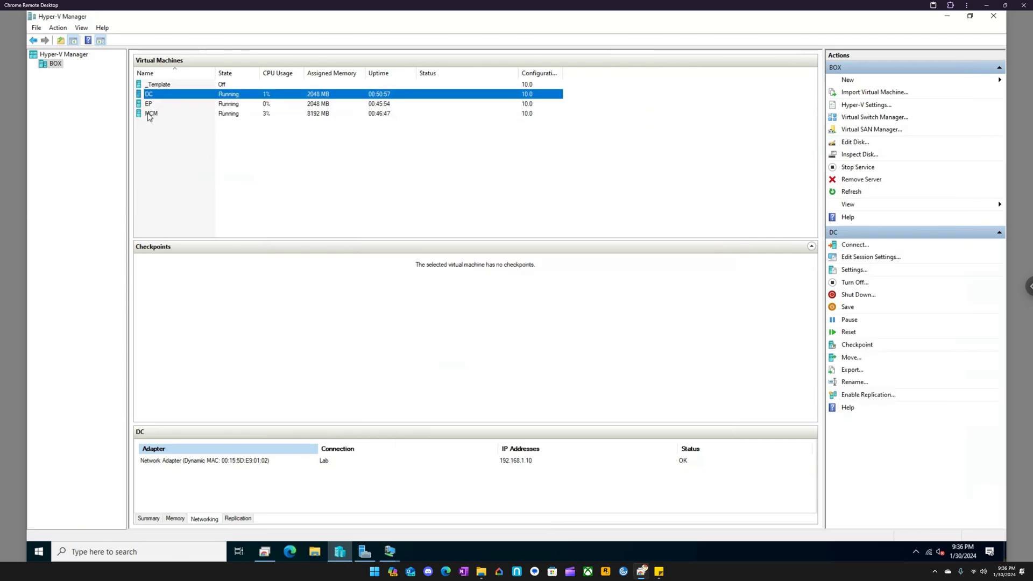
- Connect the EP virtual machine's network adapter to the External virtual switch
right_click(147, 106)
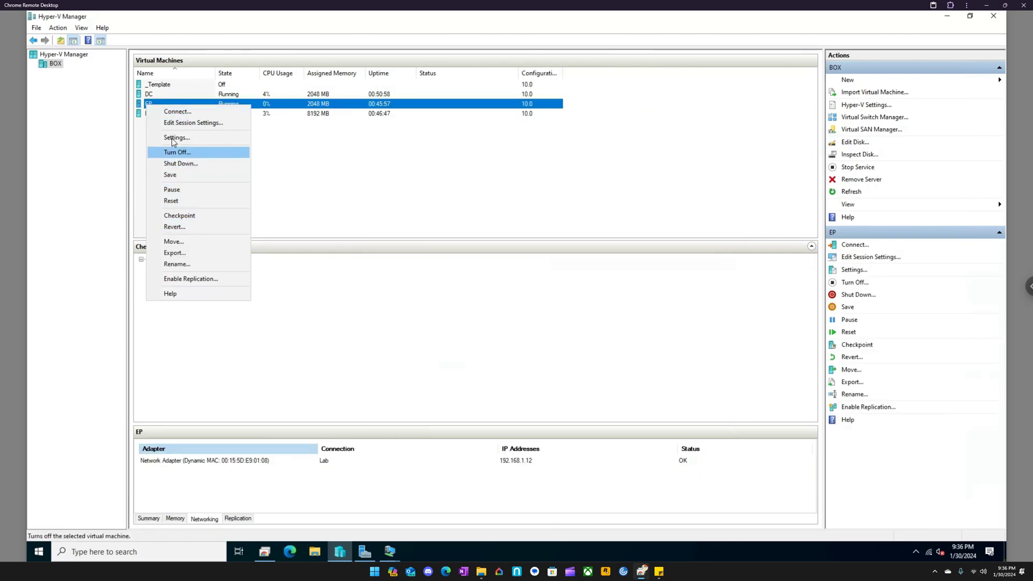
left_click(171, 138)
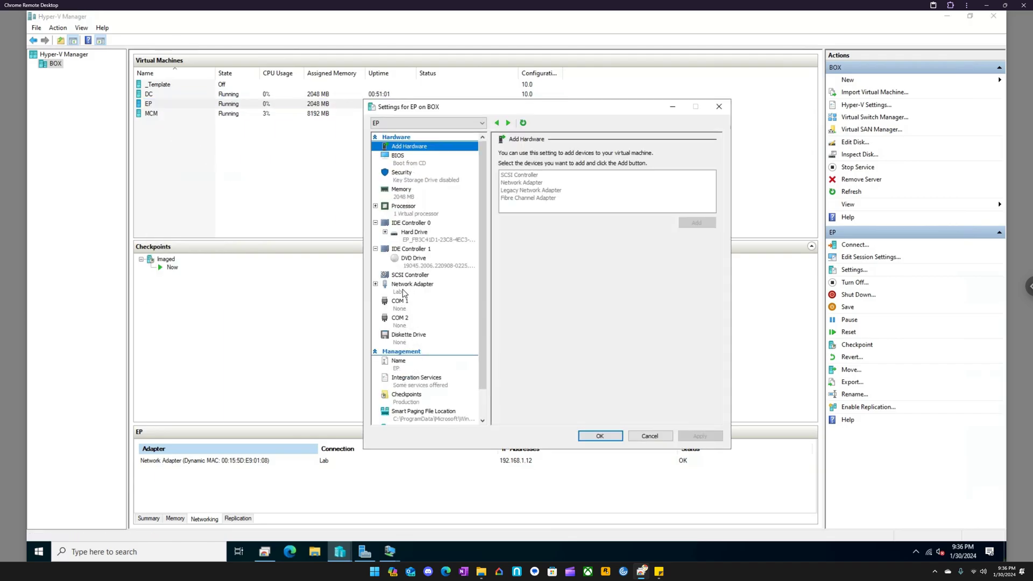
left_click(403, 288)
left_click(538, 173)
left_click(522, 196)
left_click(699, 436)
left_click(608, 435)
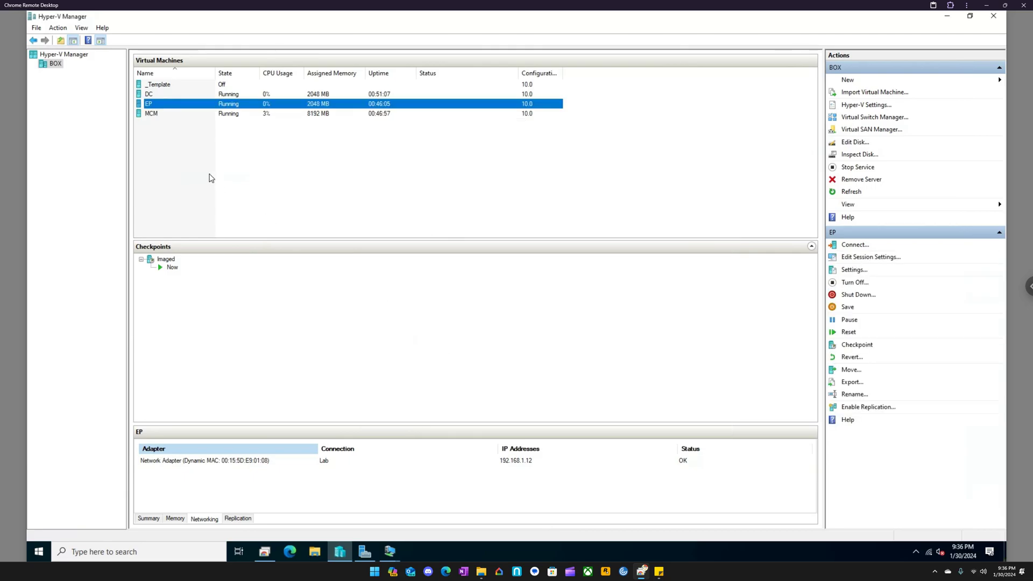
- Connect the MCM virtual machine's network adapter to the External virtual switch
left_click(153, 115)
right_click(153, 115)
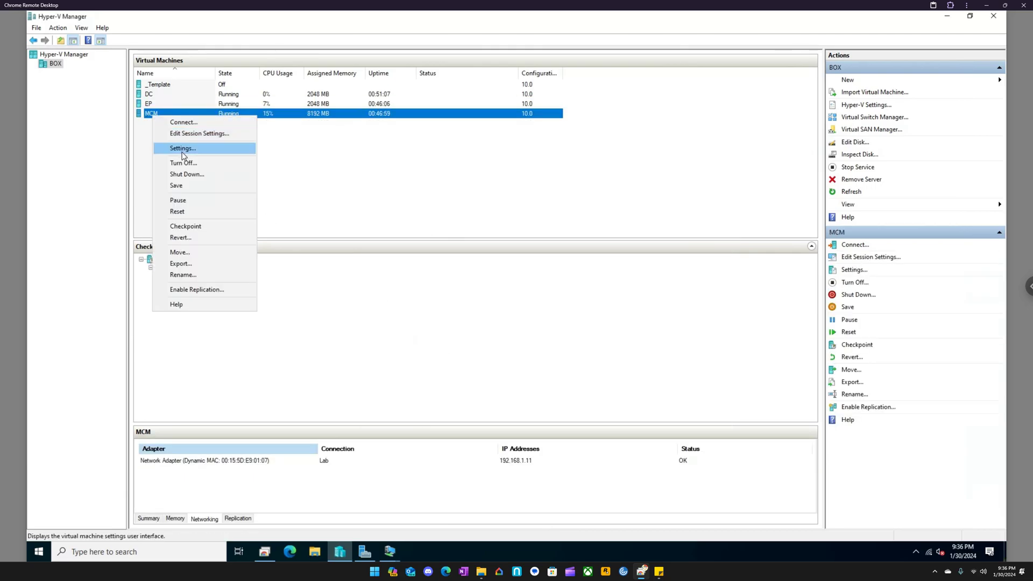
left_click(183, 153)
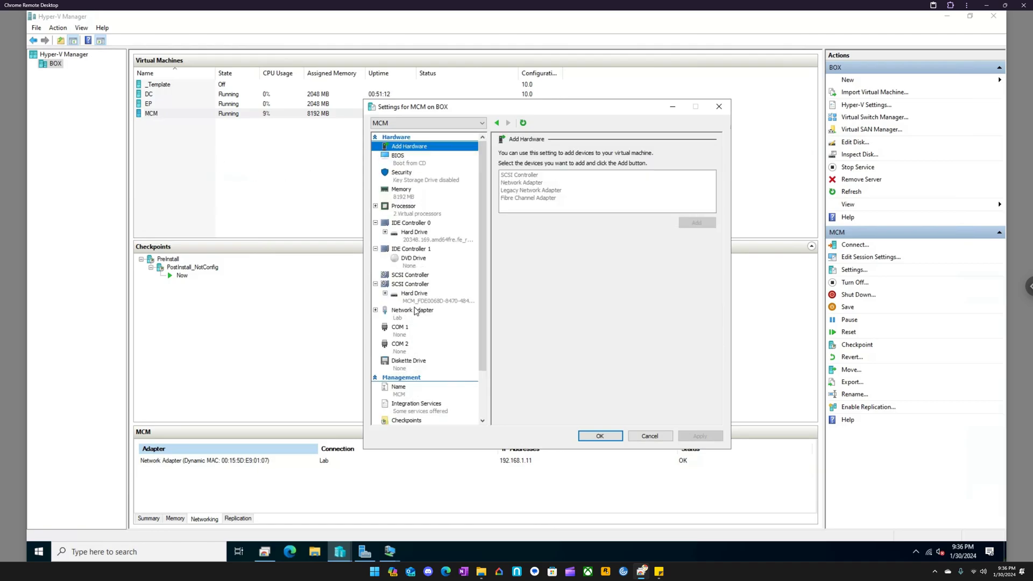
left_click(414, 310)
left_click(553, 172)
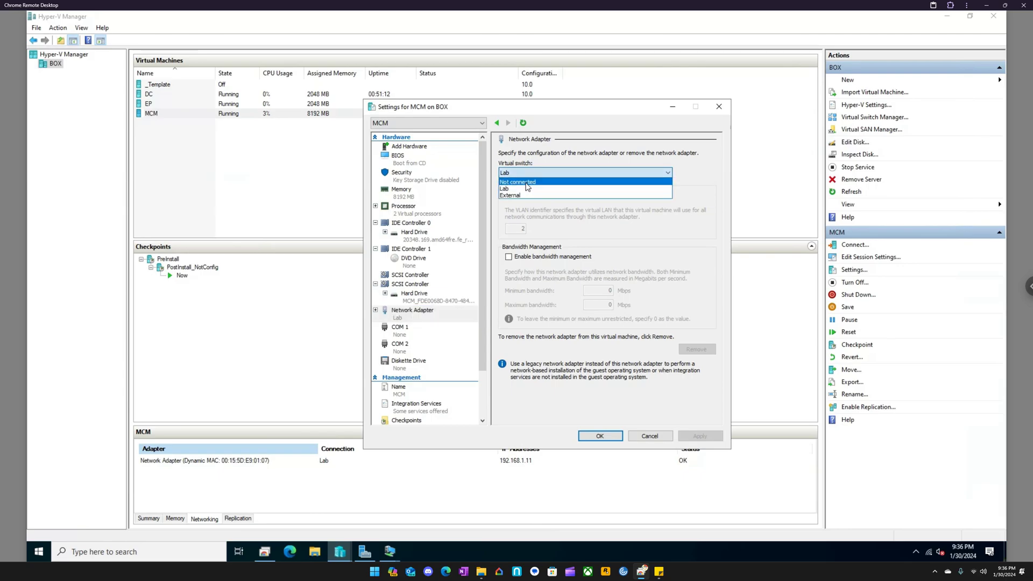
left_click(513, 194)
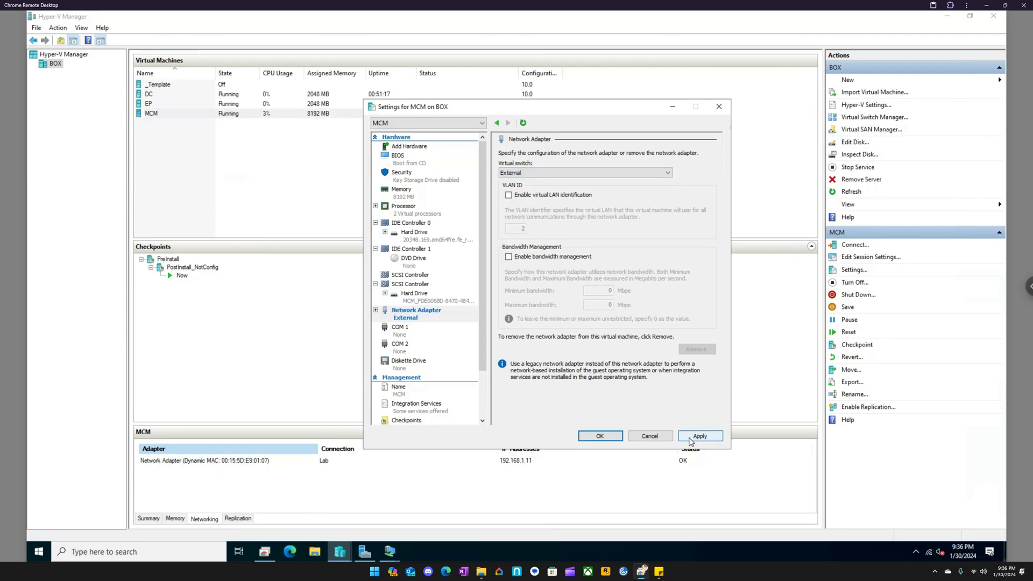
left_click(599, 436)
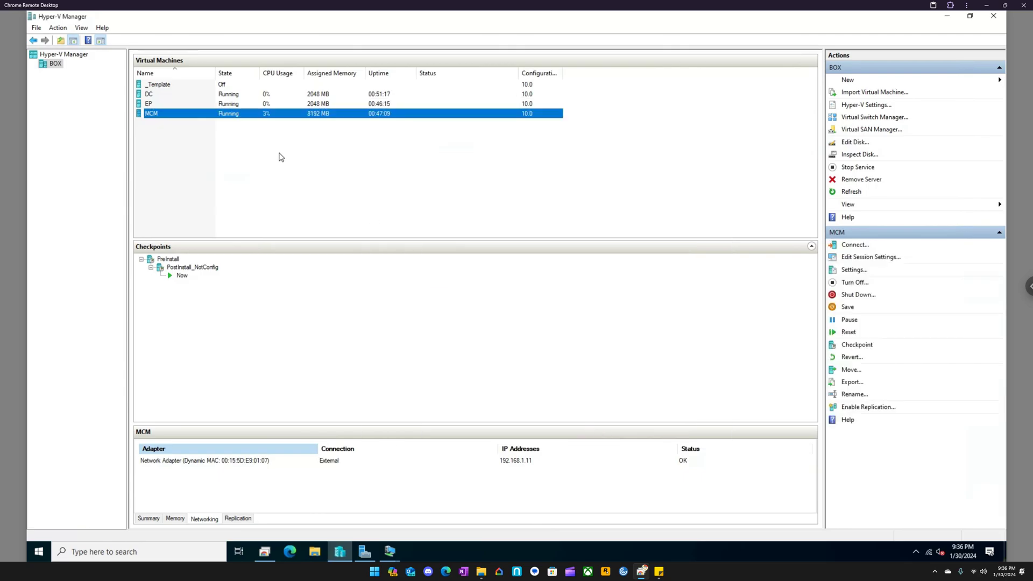
- In the DC virtual machine, set the Ethernet connection's IPv4 properties to obtain an IP address automatically
left_click(390, 551)
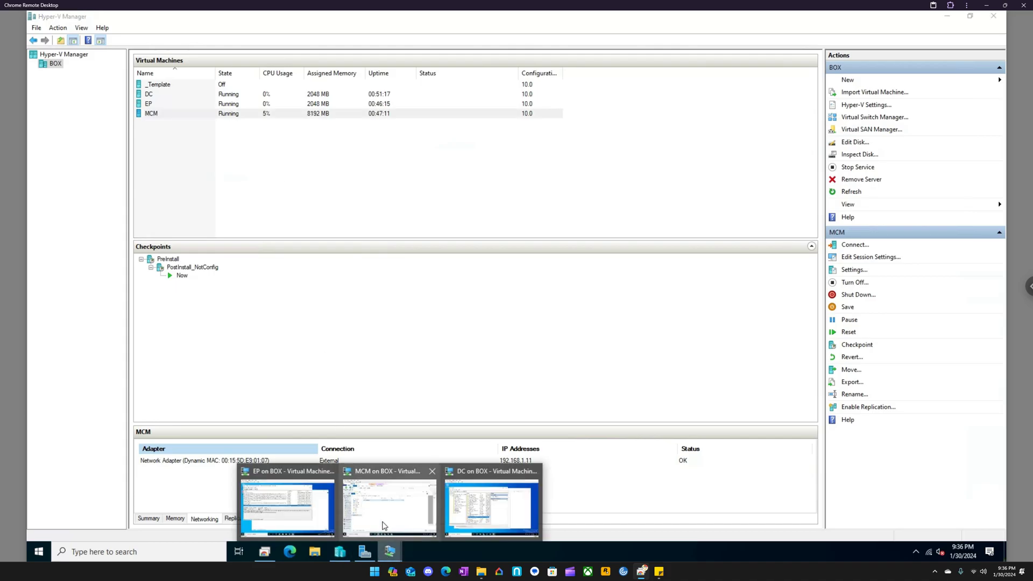
left_click(491, 506)
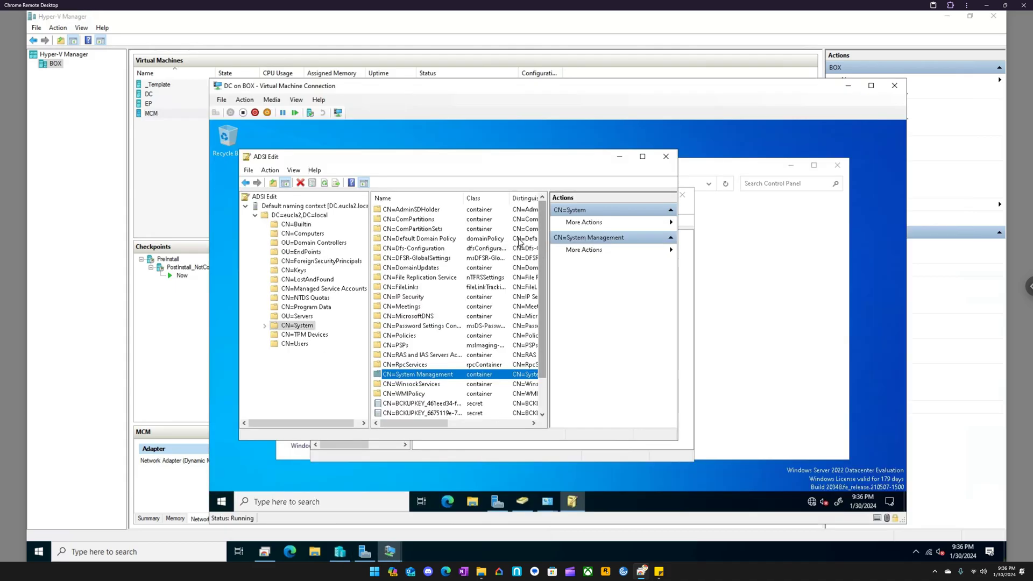
left_click(319, 500)
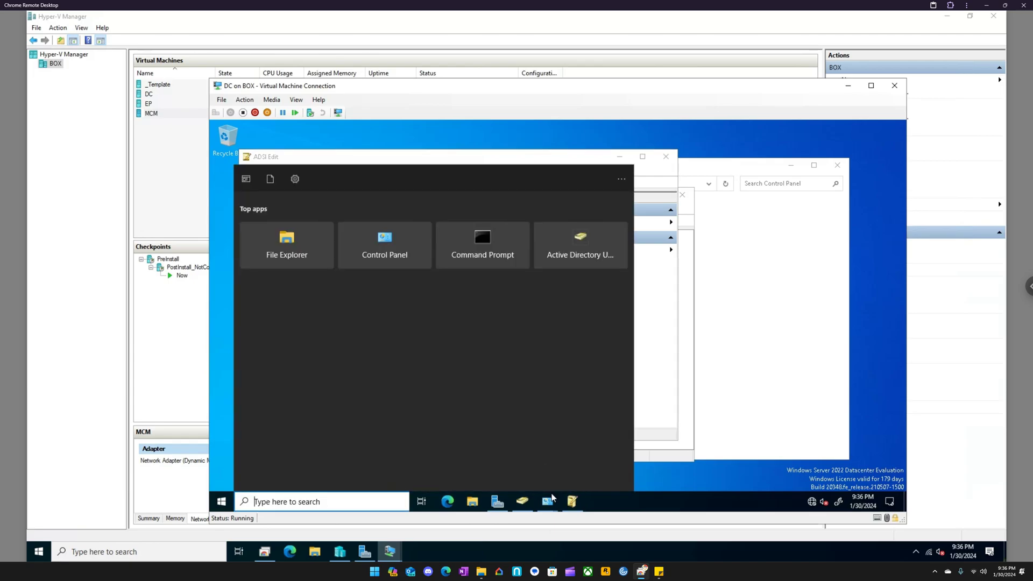
left_click(548, 500)
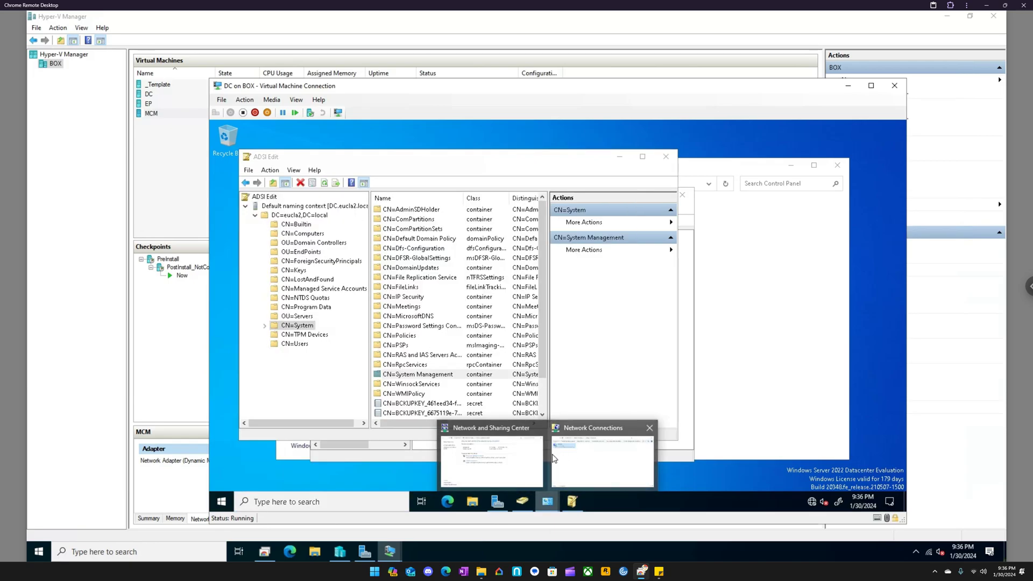
left_click(596, 463)
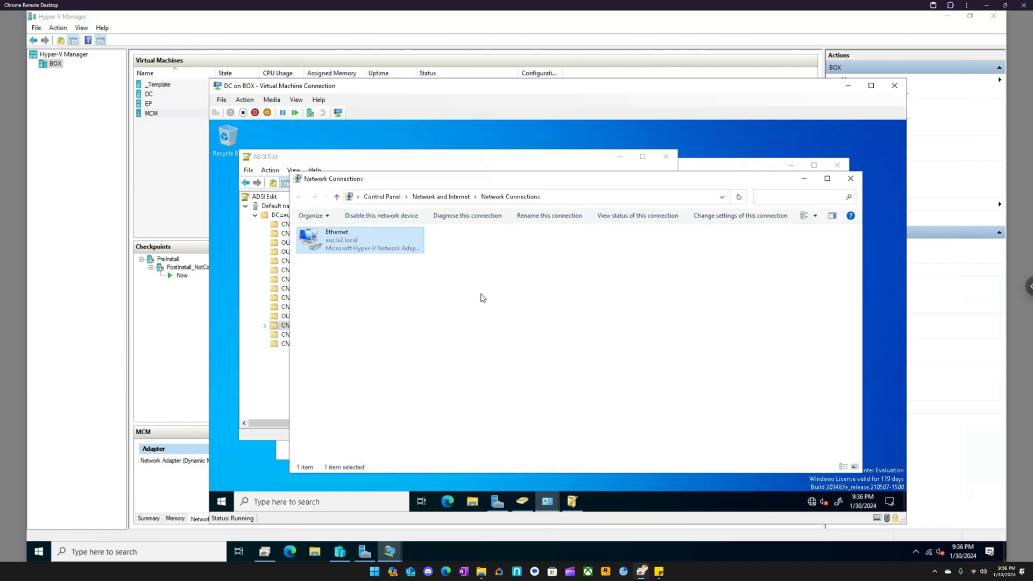
right_click(353, 251)
left_click(400, 343)
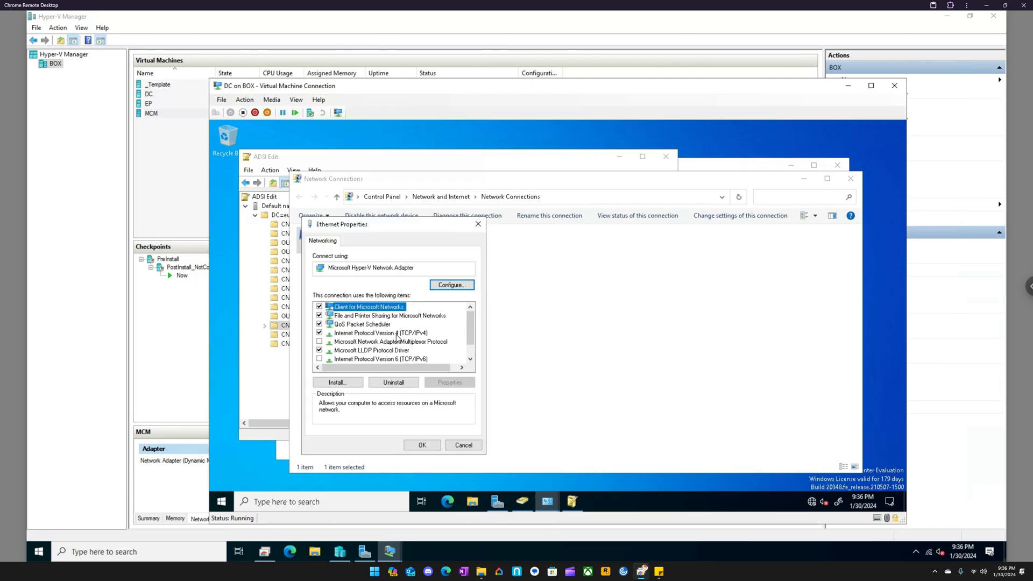
left_click(401, 333)
left_click(447, 382)
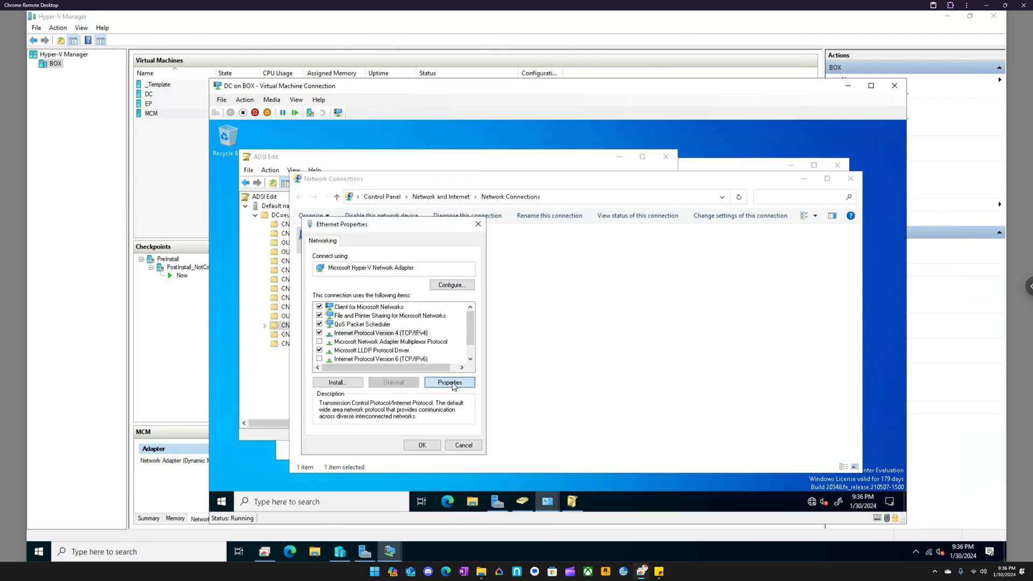
left_click(377, 325)
left_click(458, 475)
- Open a Command Prompt in DC and run ipconfig to check the adapter's address
left_click(350, 501)
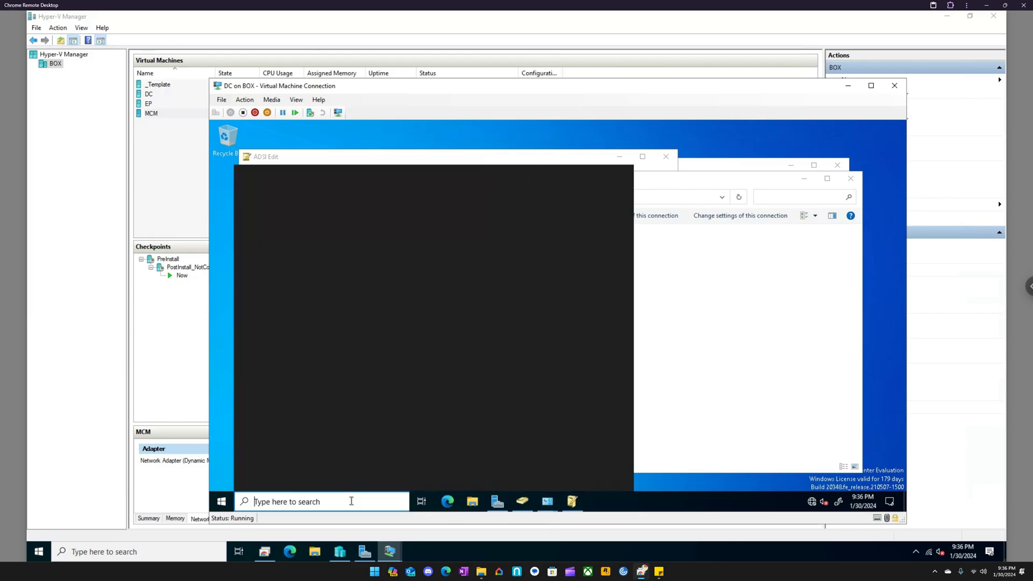
type("cmd")
key("Return")
type("ip")
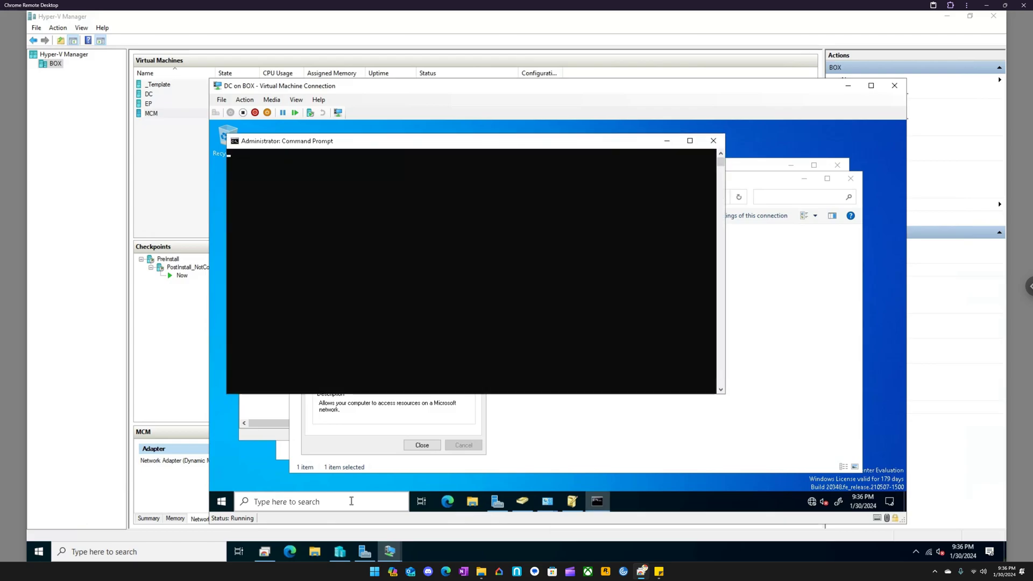
type("config")
key("Return")
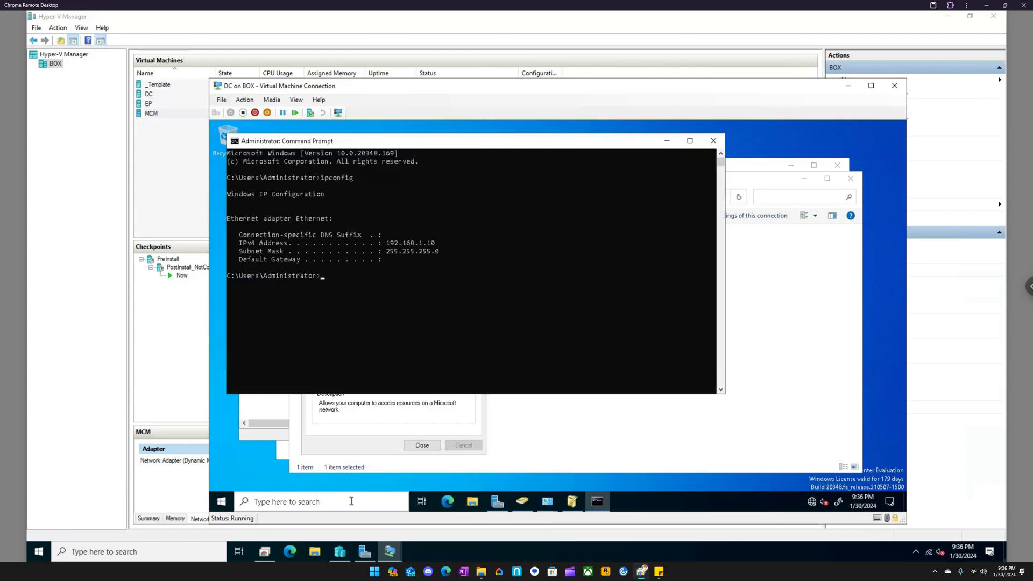
- Close the Ethernet Properties to apply the automatic addressing, and run ipconfig again
left_click(363, 422)
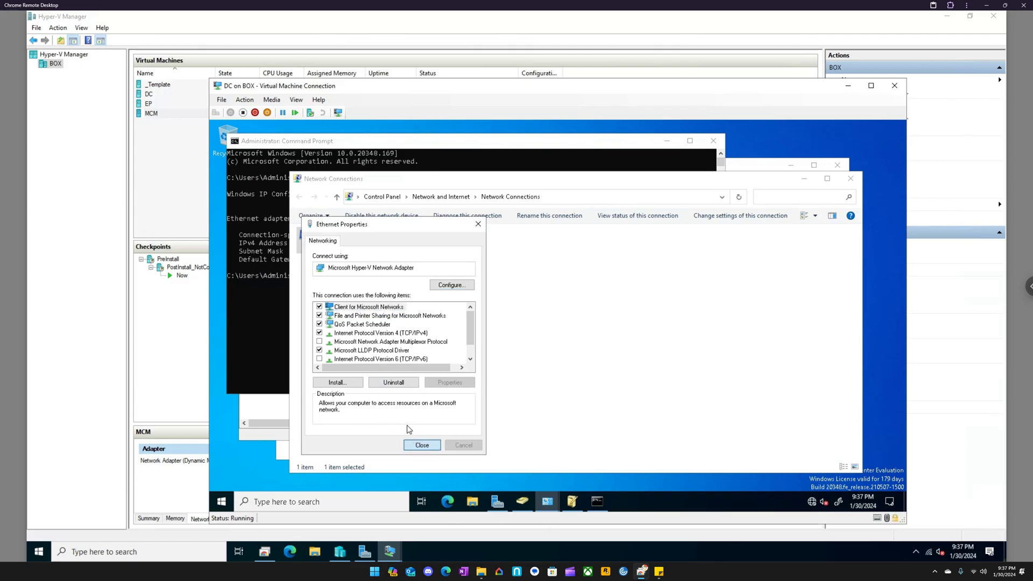
left_click(422, 444)
left_click(260, 342)
key("Up")
key("Return")
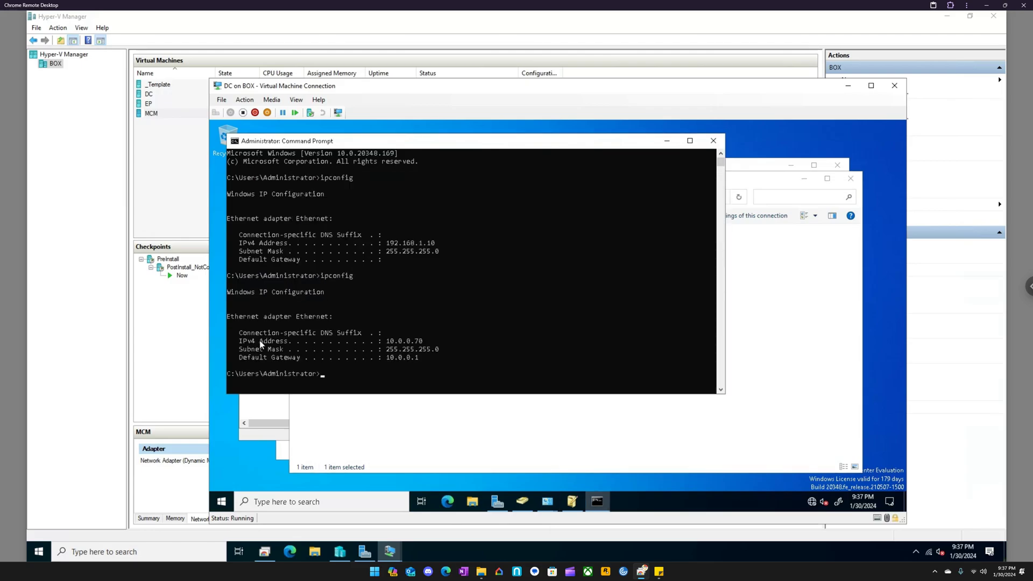
- Assign DC's Ethernet connection the static IPv4 address 10.0.0.70, enter its subnet mask and save the properties
left_click(409, 403)
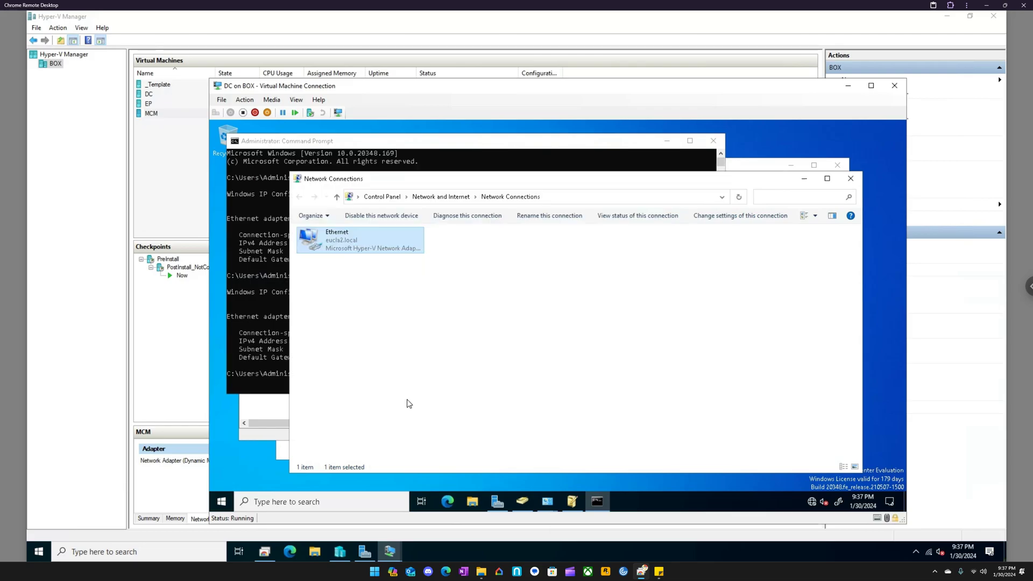
right_click(361, 250)
left_click(383, 347)
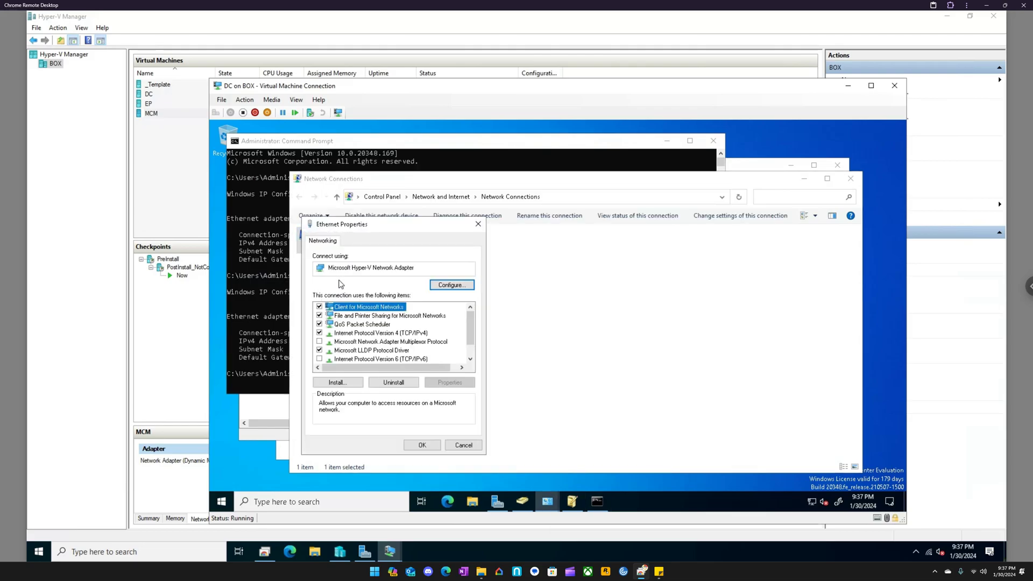
left_click(369, 334)
left_click(449, 382)
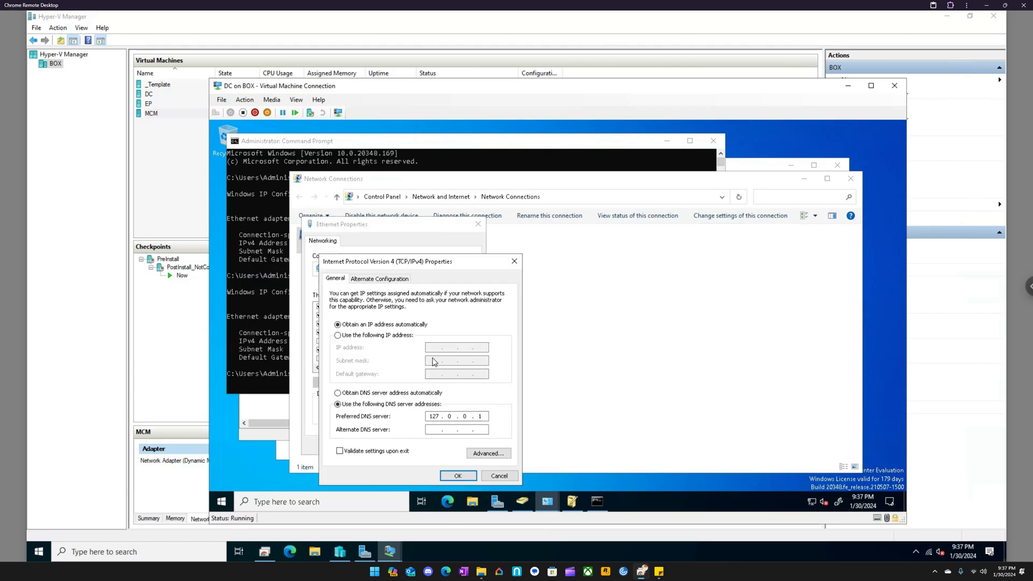
left_click(433, 348)
type("10.0.0.")
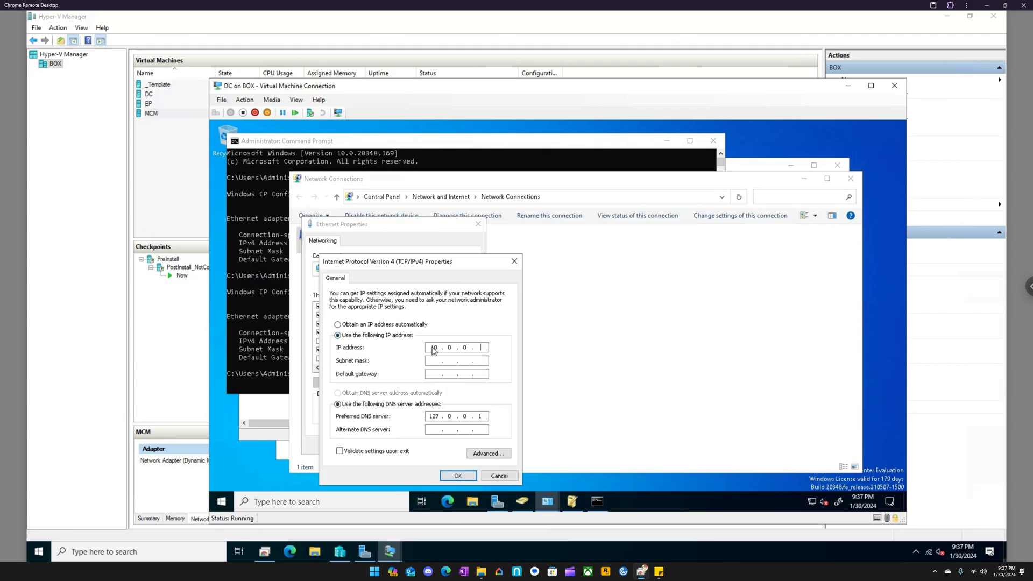
type("70")
key("Tab")
type("255.255.255.0")
left_click(457, 475)
left_click(422, 444)
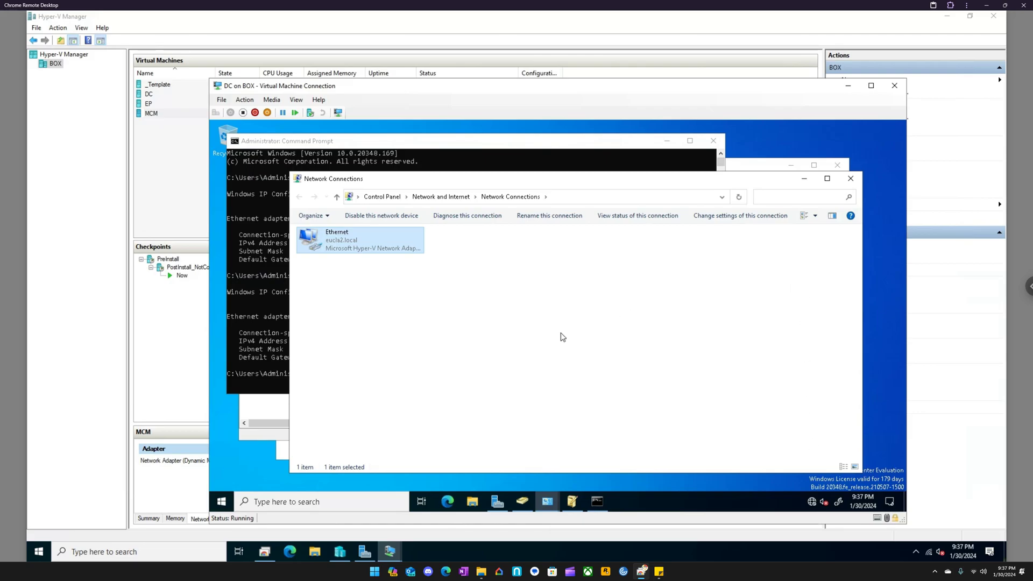
- Switch to the MCM virtual machine and bring up its Network Connections window
mouse_move(814, 504)
left_click(389, 550)
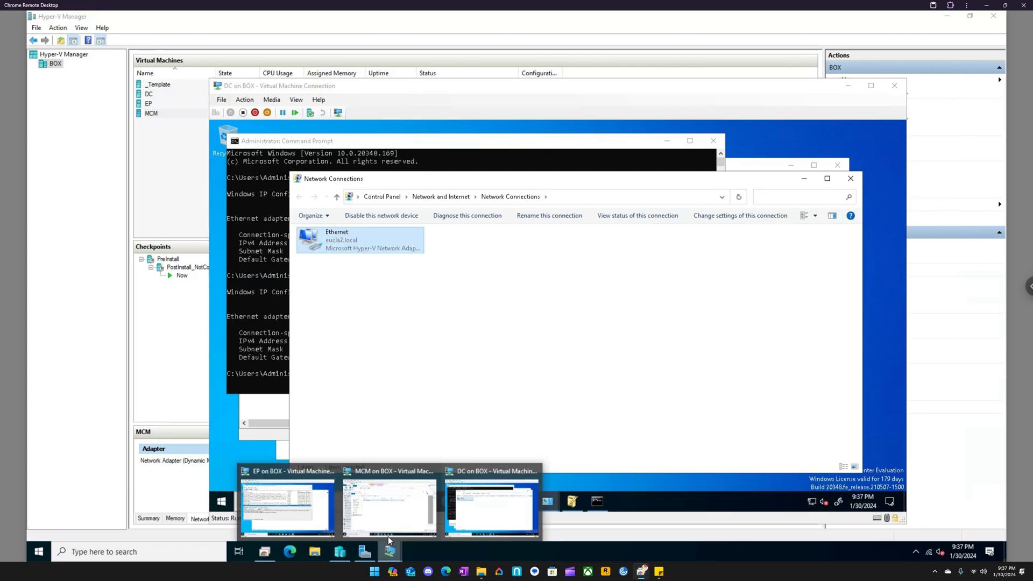
left_click(396, 509)
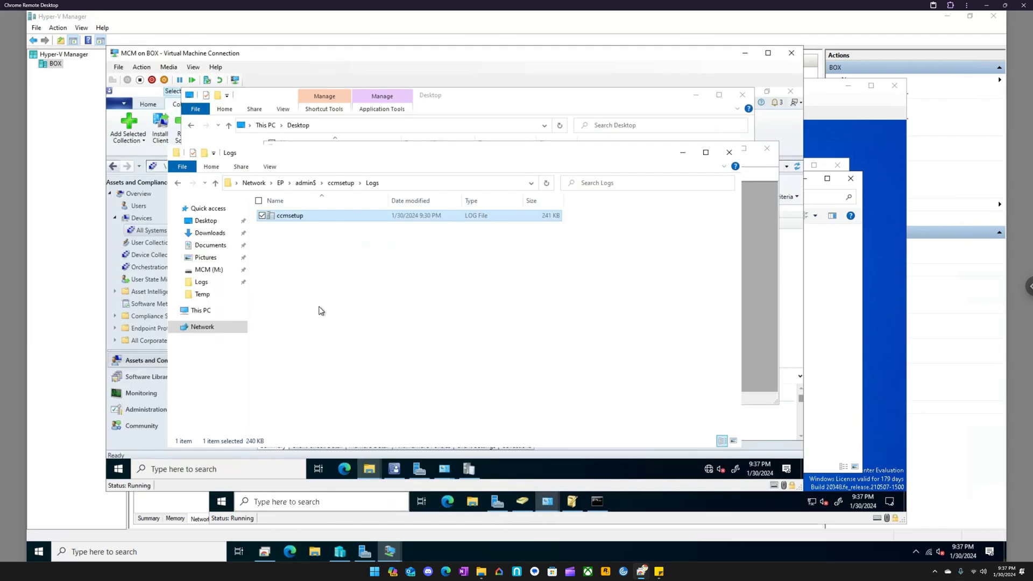
mouse_move(444, 468)
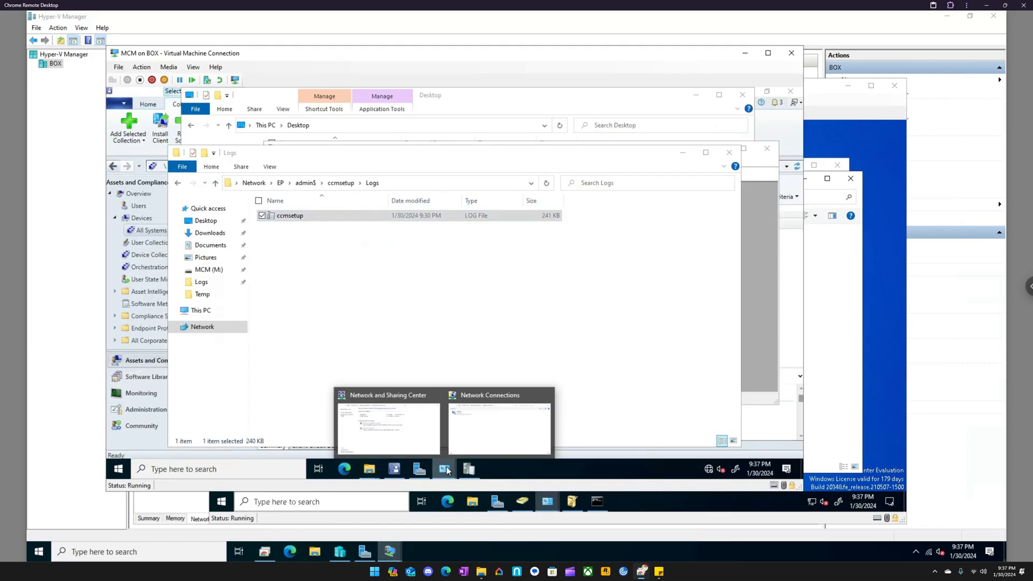
left_click(493, 437)
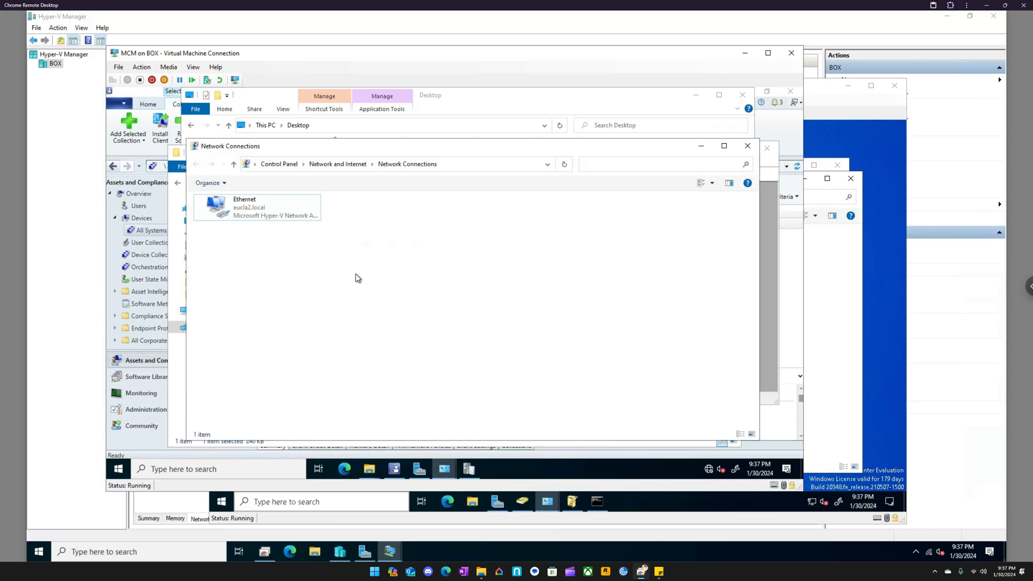
- Open the Internet Protocol Version 4 properties of MCM's Ethernet connection
right_click(267, 218)
left_click(225, 316)
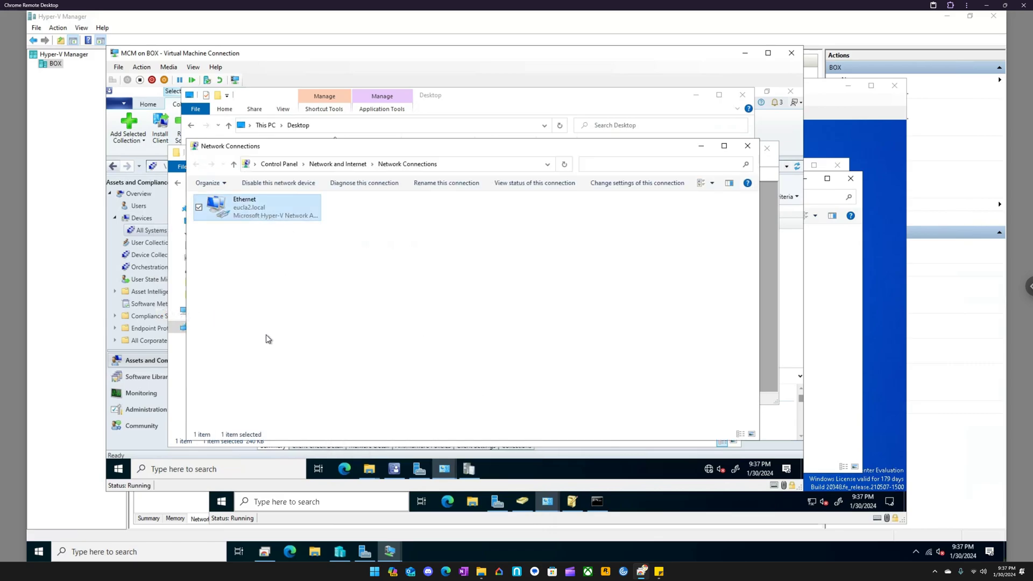
right_click(230, 213)
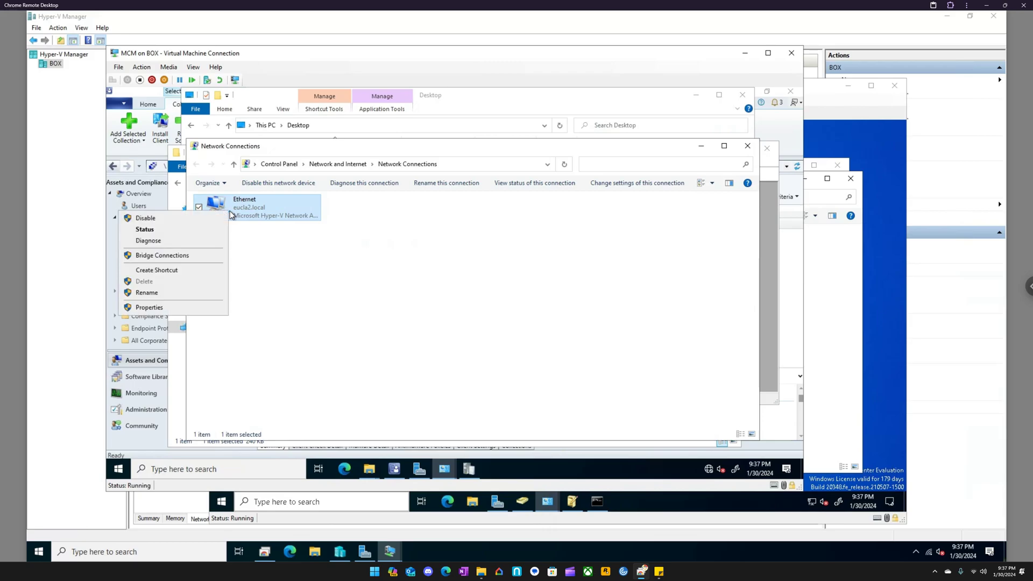
left_click(180, 307)
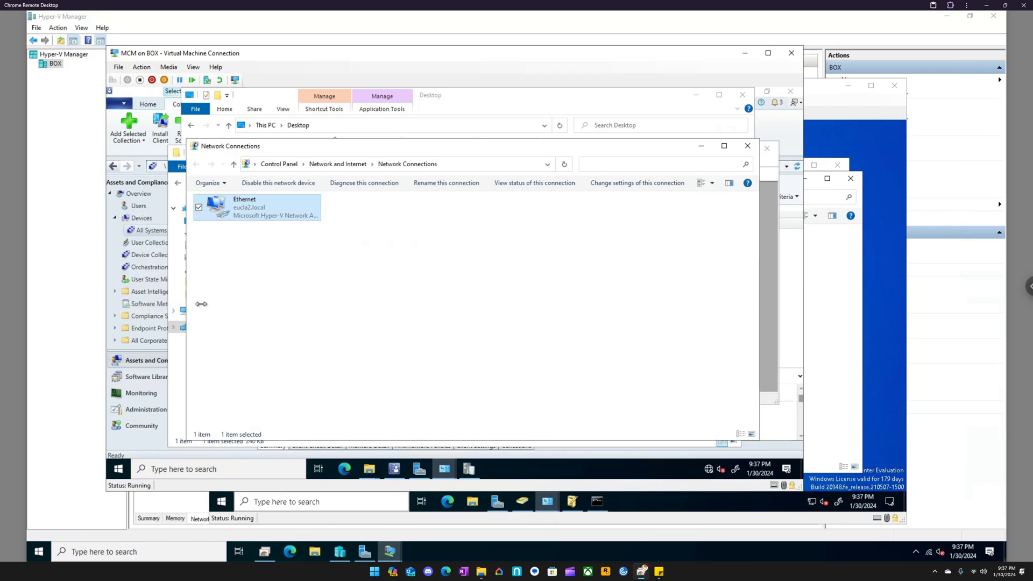
right_click(263, 208)
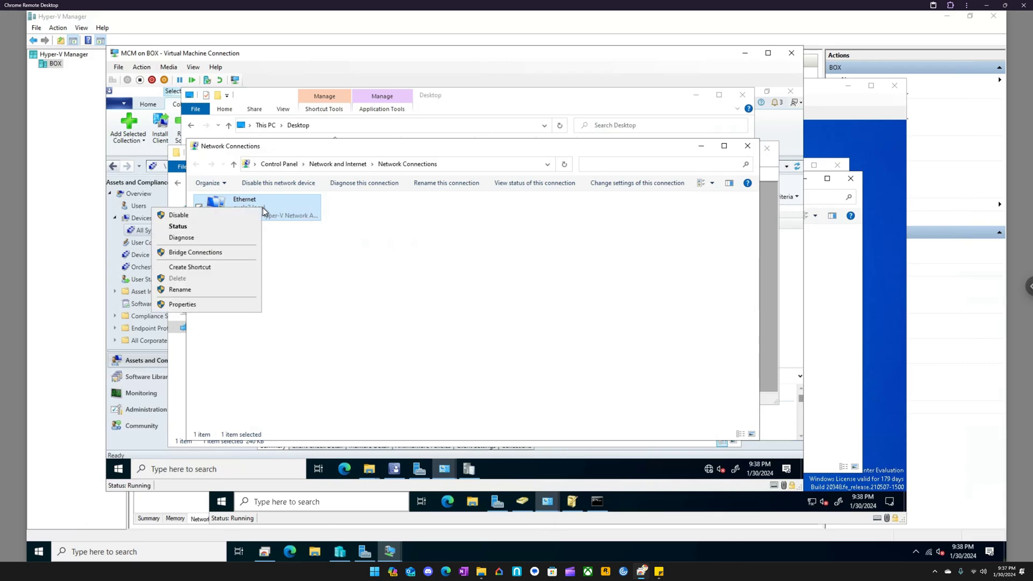
left_click(205, 307)
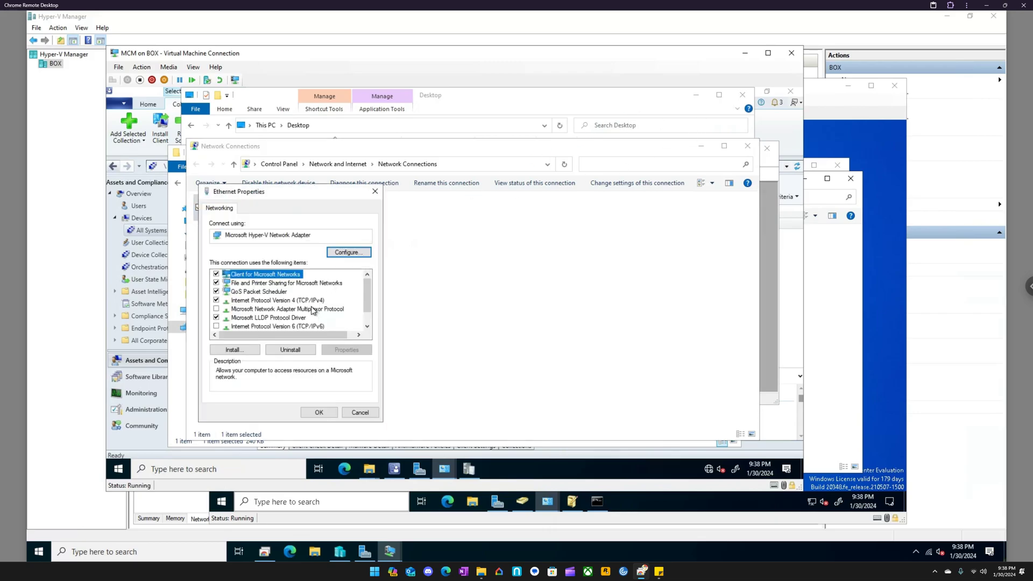
double_click(301, 300)
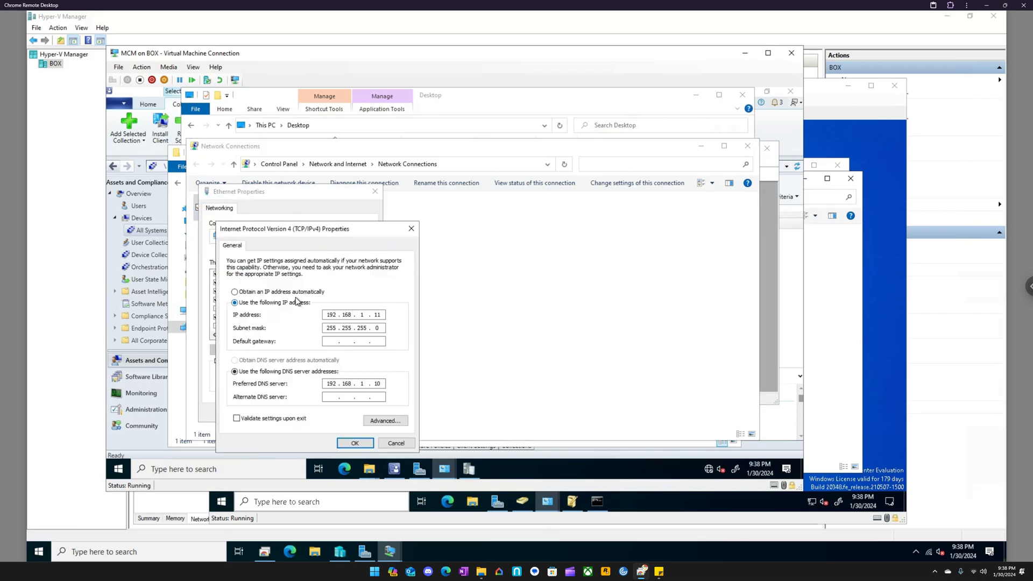
- Set MCM's preferred DNS server to 10.0.0.70, have it obtain an IP address automatically, and save the connection's properties
double_click(329, 382)
type("10")
left_click(281, 293)
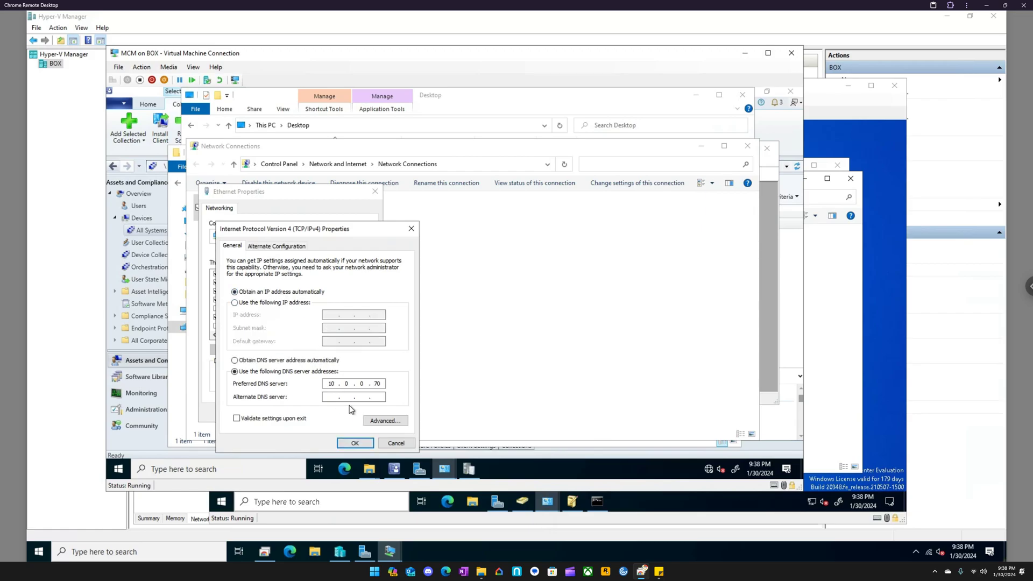
left_click(355, 442)
left_click(218, 469)
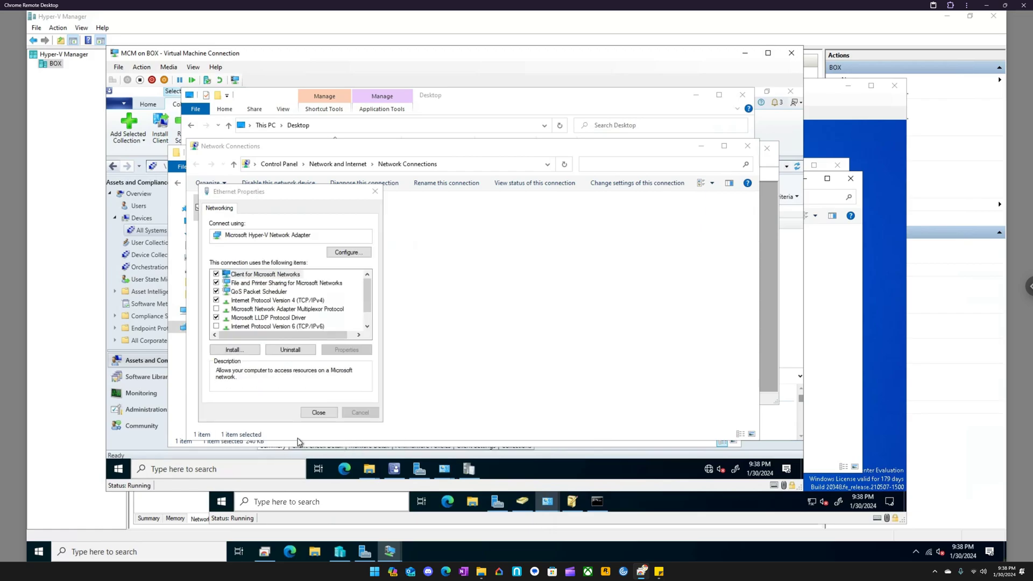
left_click(511, 409)
left_click(326, 412)
- Open a Command Prompt in MCM and run ipconfig to check the address assigned to the adapter
left_click(265, 467)
type("cmd")
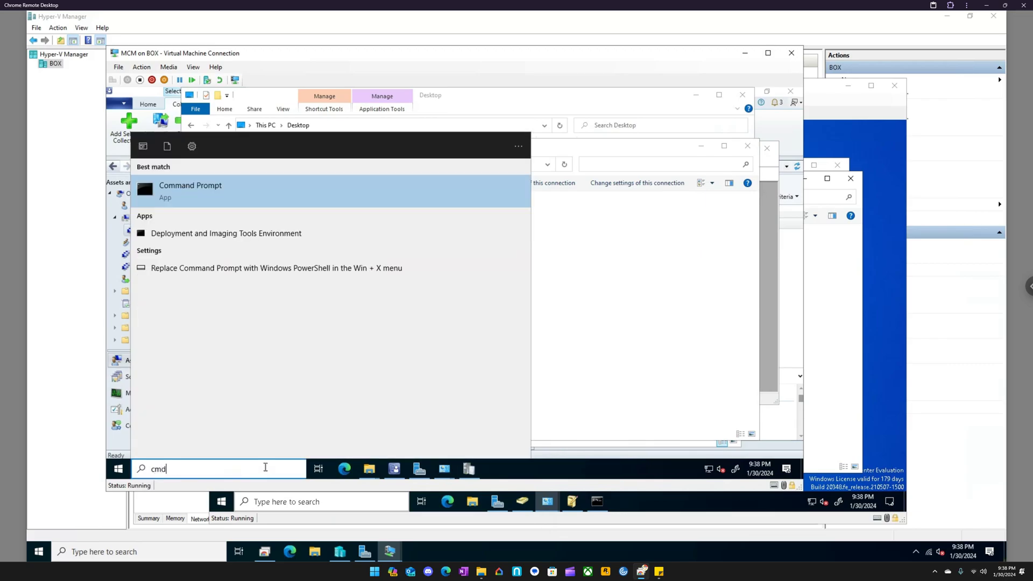
key("Return")
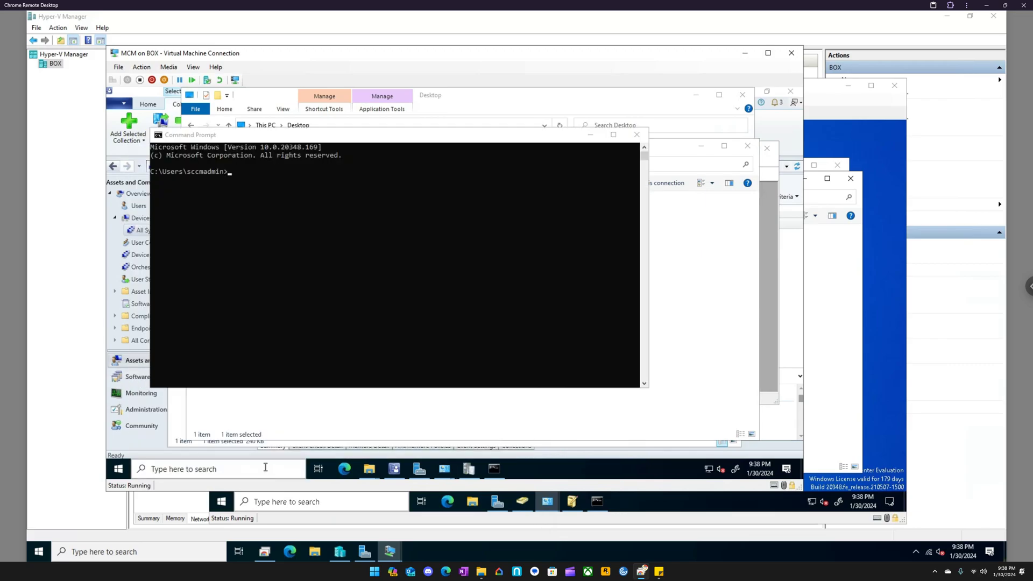
left_click(406, 230)
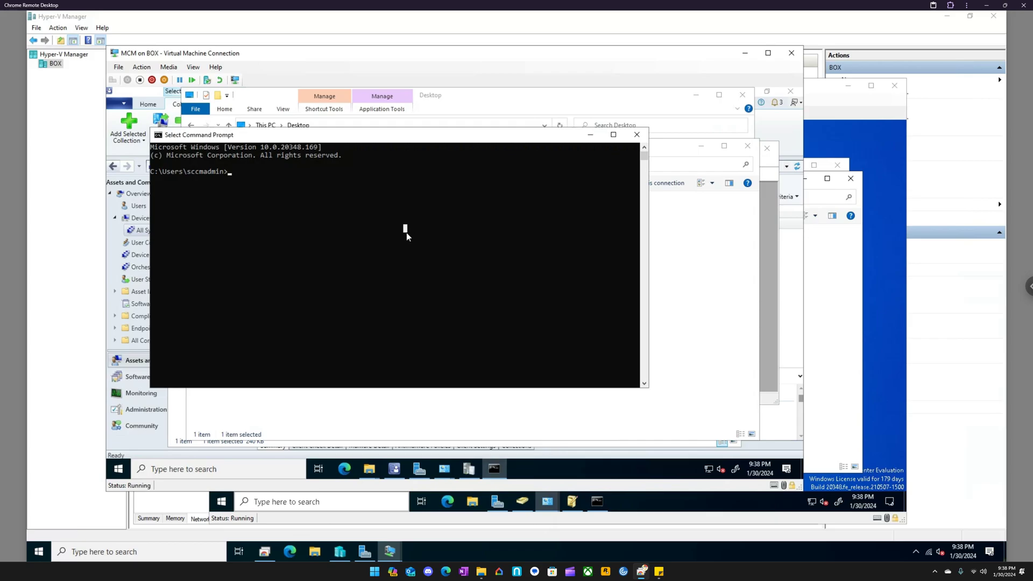
type("ipconfig")
key("Return")
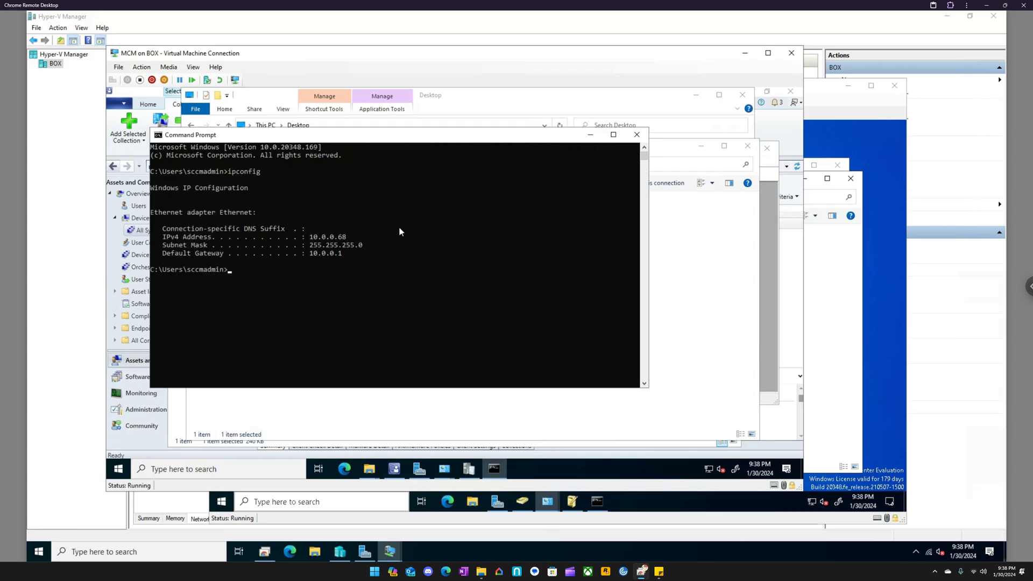
- Assign MCM's Ethernet connection a static IPv4 address starting with 10.0, enter its subnet mask and save the properties
left_click(445, 469)
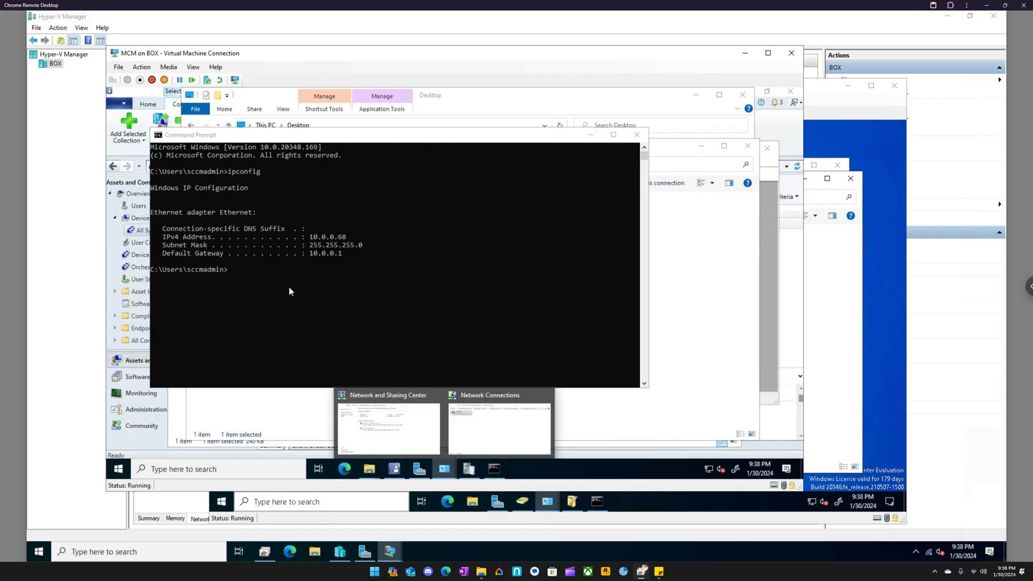
left_click(484, 418)
right_click(260, 211)
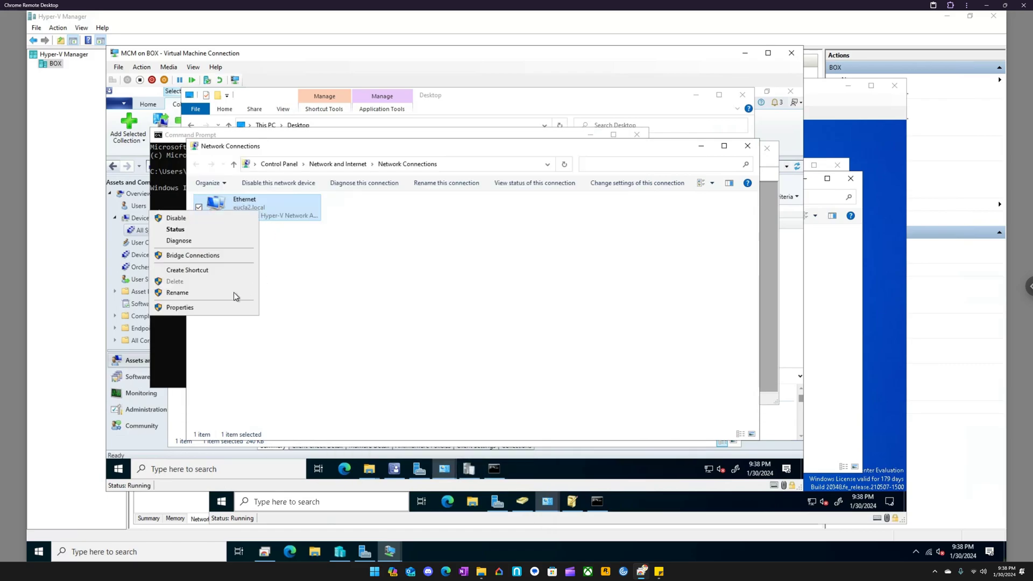
left_click(202, 308)
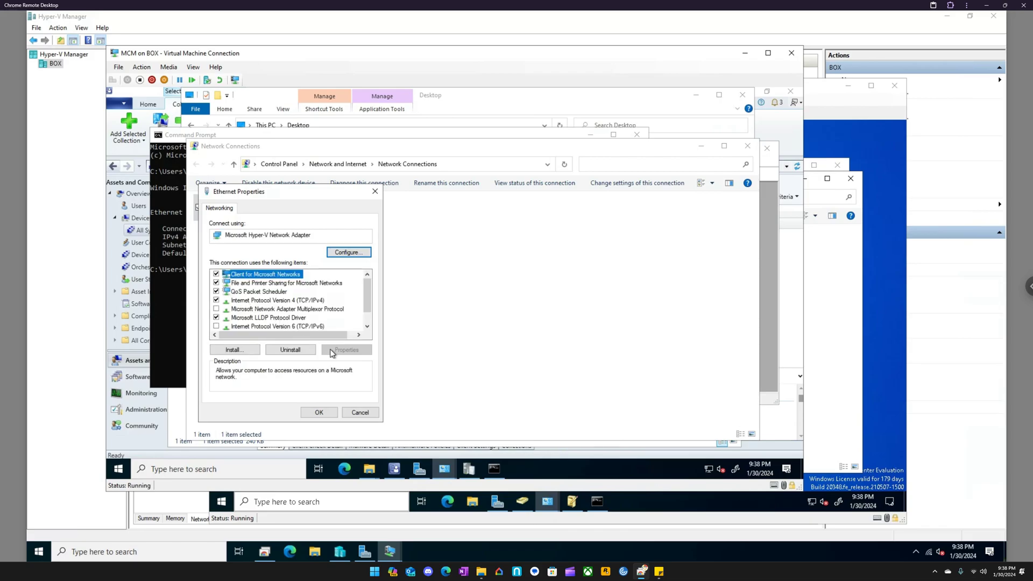
left_click(297, 300)
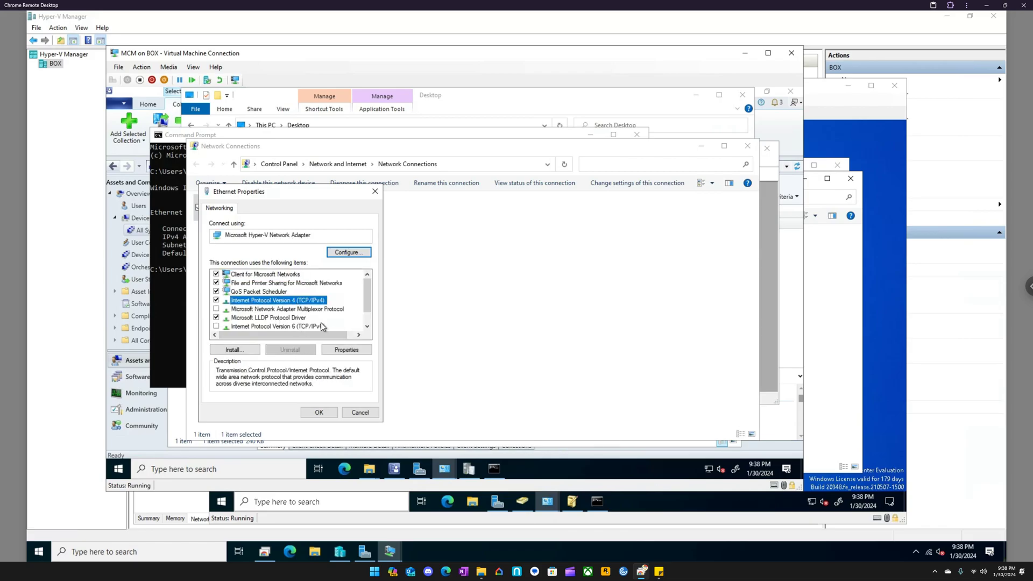
left_click(347, 350)
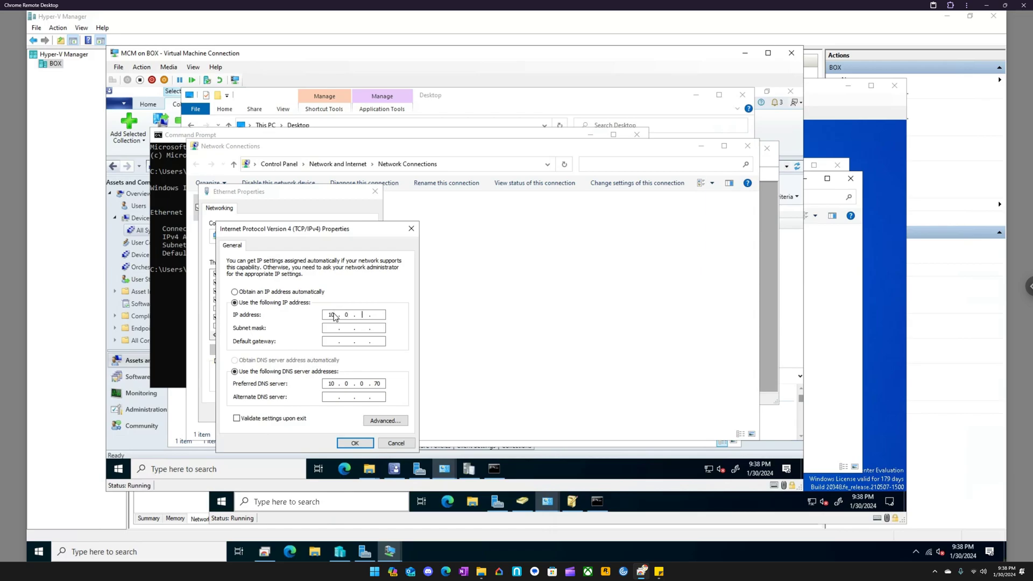
key("Tab")
type("255 . 255 . 255 . 0")
left_click(355, 442)
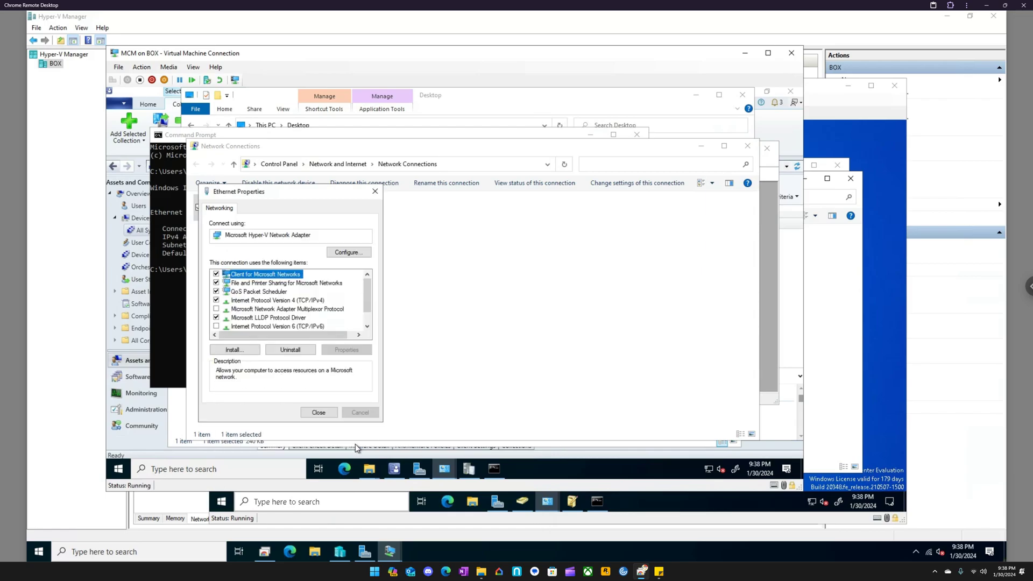
left_click(318, 412)
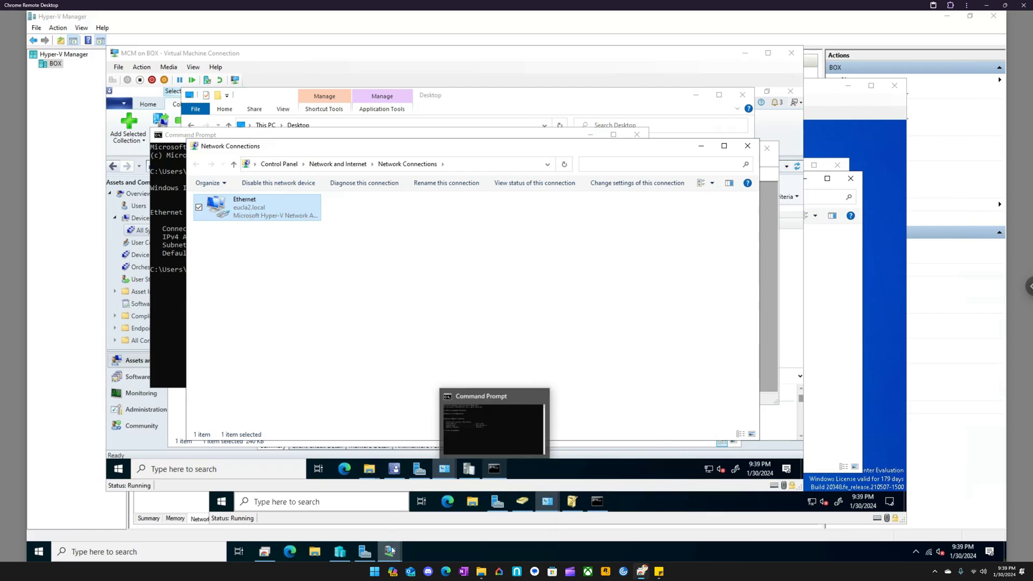
- Switch to the EP virtual machine and bring up its Network Connections window
mouse_move(389, 551)
left_click(507, 498)
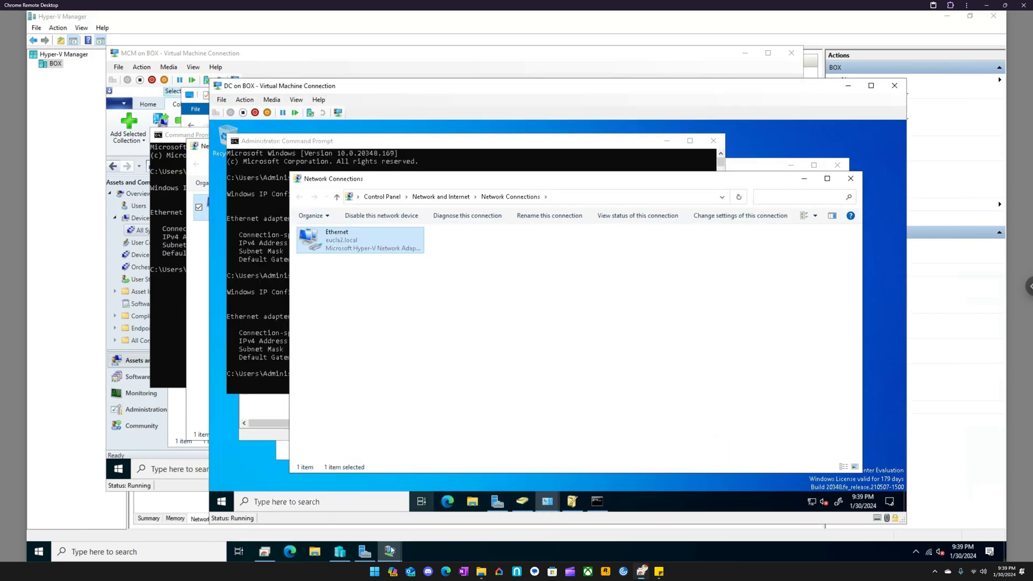
left_click(315, 493)
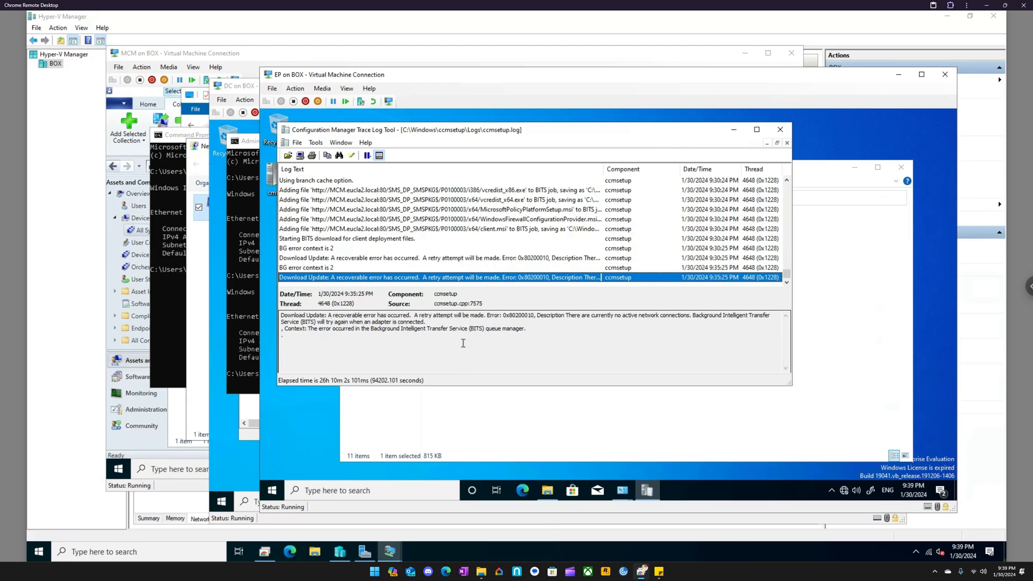
left_click(622, 490)
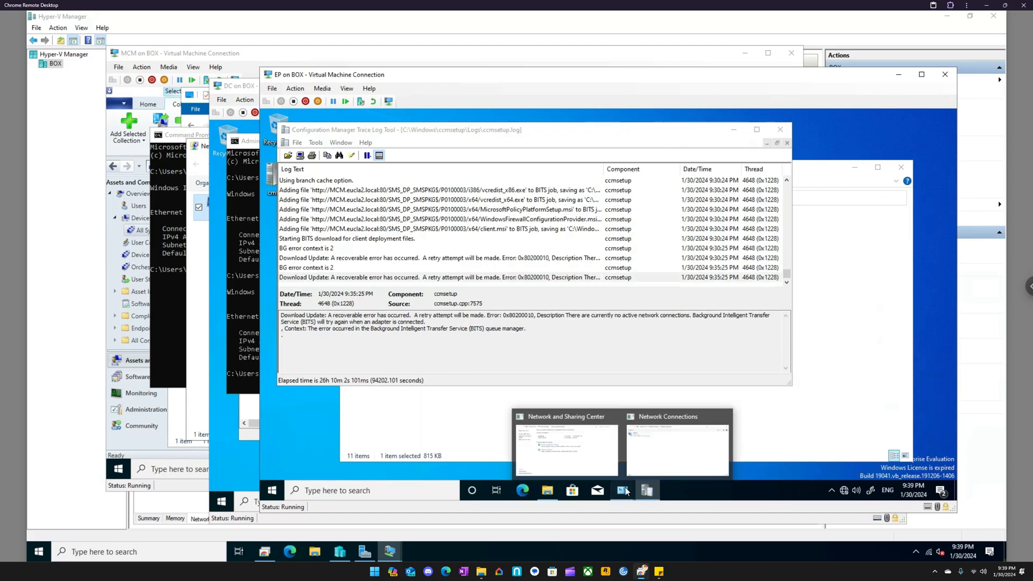
- Set EP's Ethernet IPv4 properties to obtain an IP address automatically with preferred DNS server 10.0.0.70, and save them
right_click(417, 232)
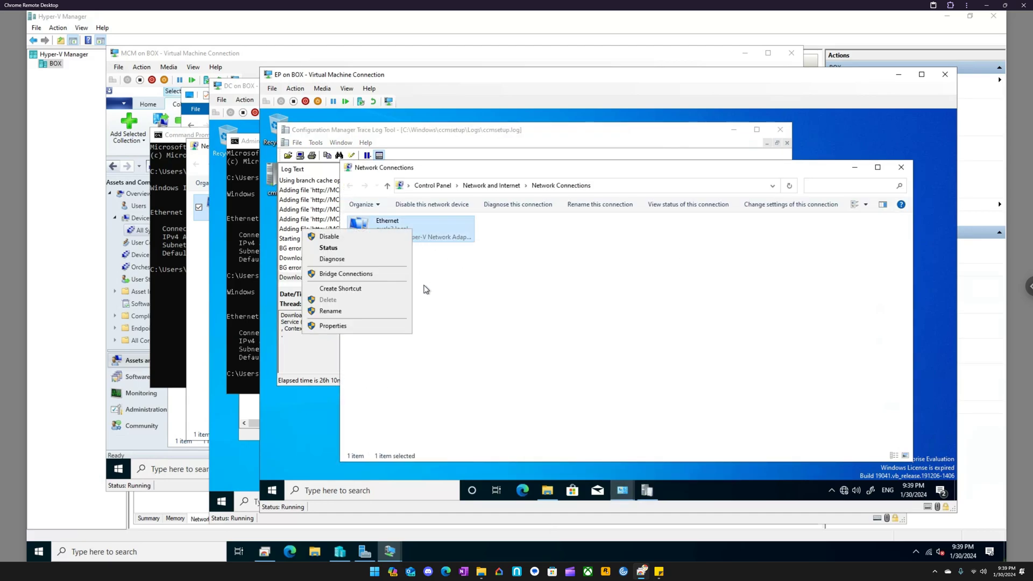
left_click(340, 323)
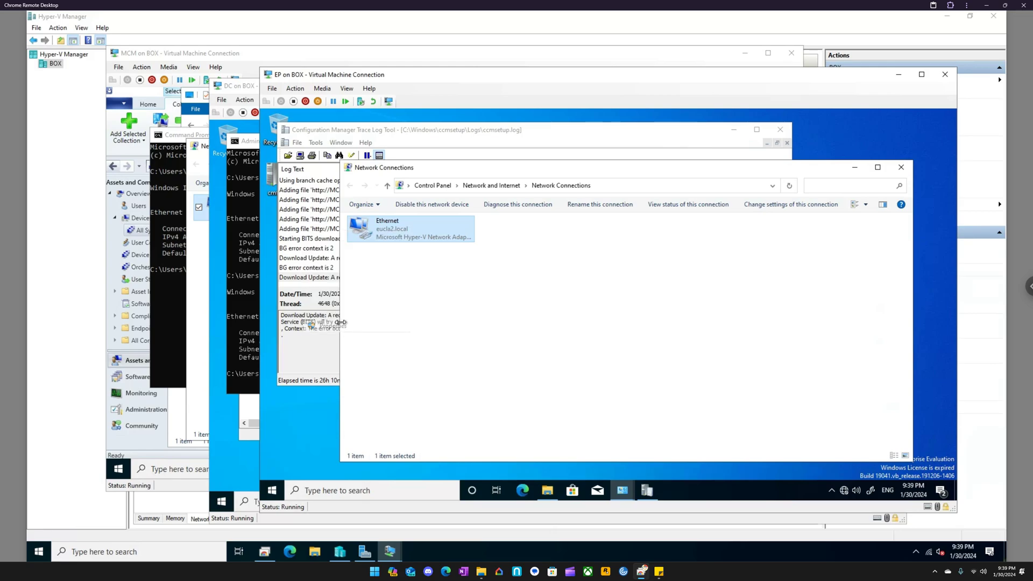
right_click(385, 234)
left_click(330, 325)
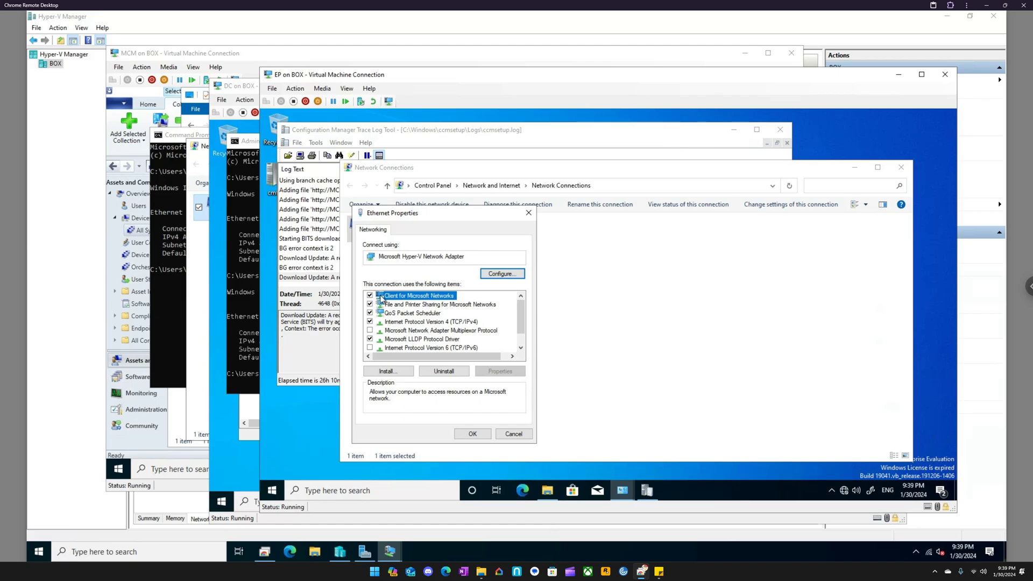
left_click(414, 322)
left_click(506, 372)
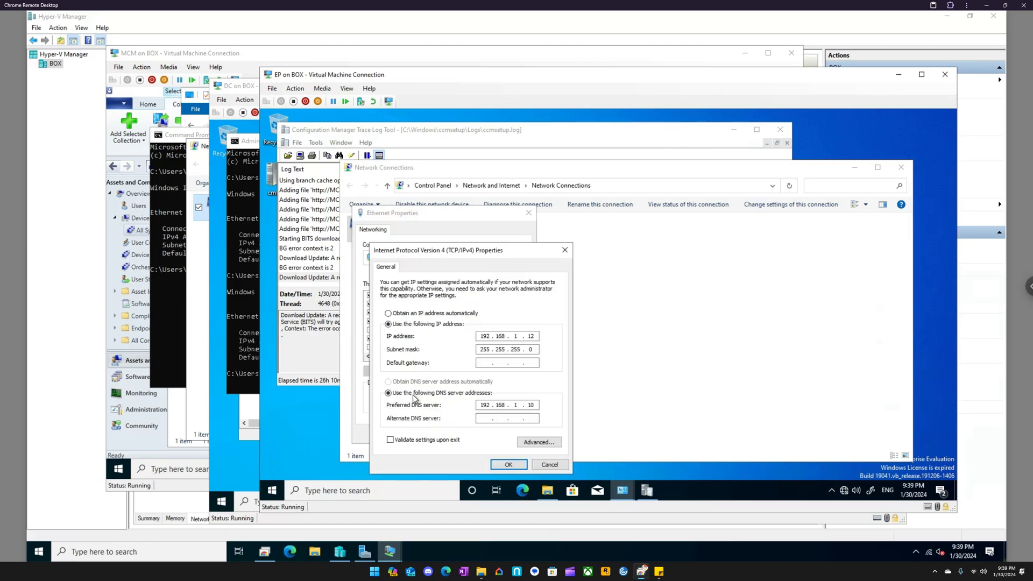
type("10 . 0")
left_click(430, 314)
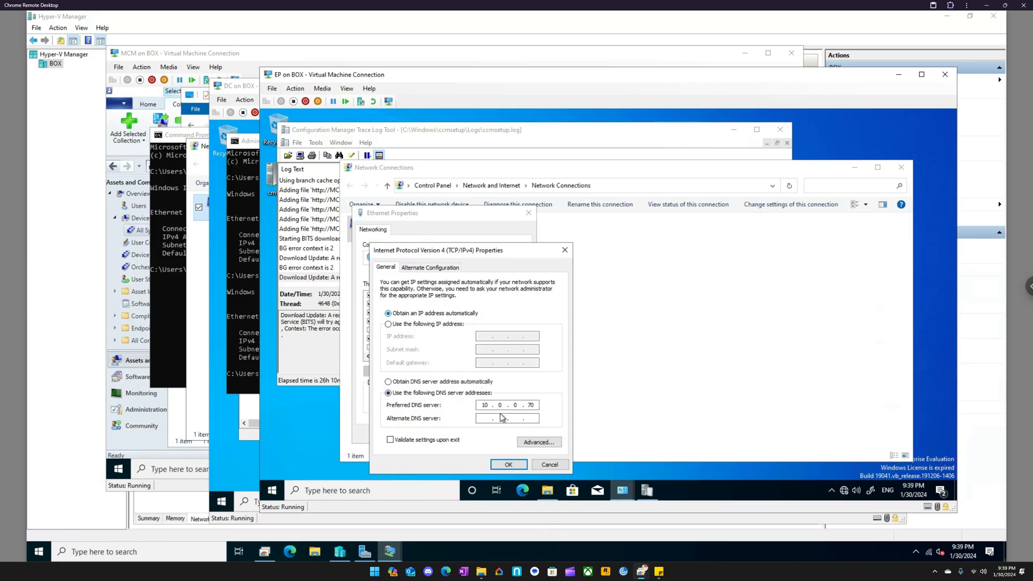
left_click(513, 465)
left_click(471, 433)
- Open a Command Prompt in EP and run ipconfig to check the address assigned to the adapter
left_click(426, 487)
type("cmd")
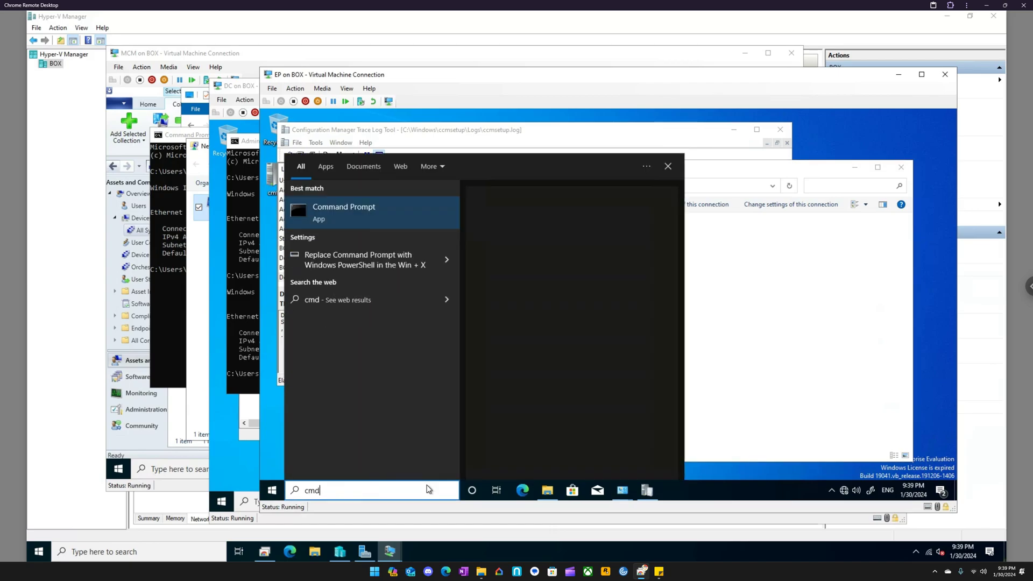
key("Return")
type("ipconfig")
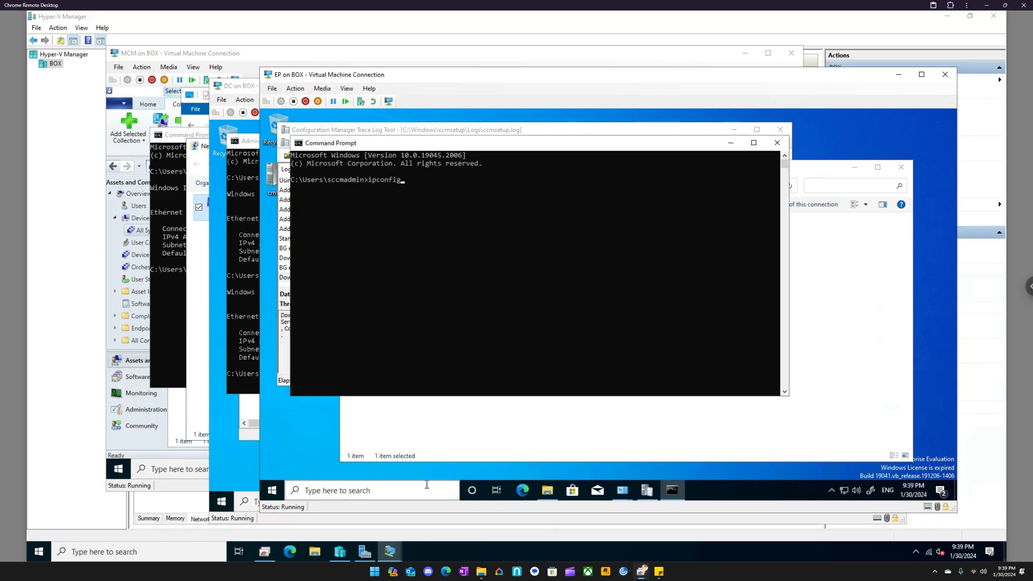
key("Return")
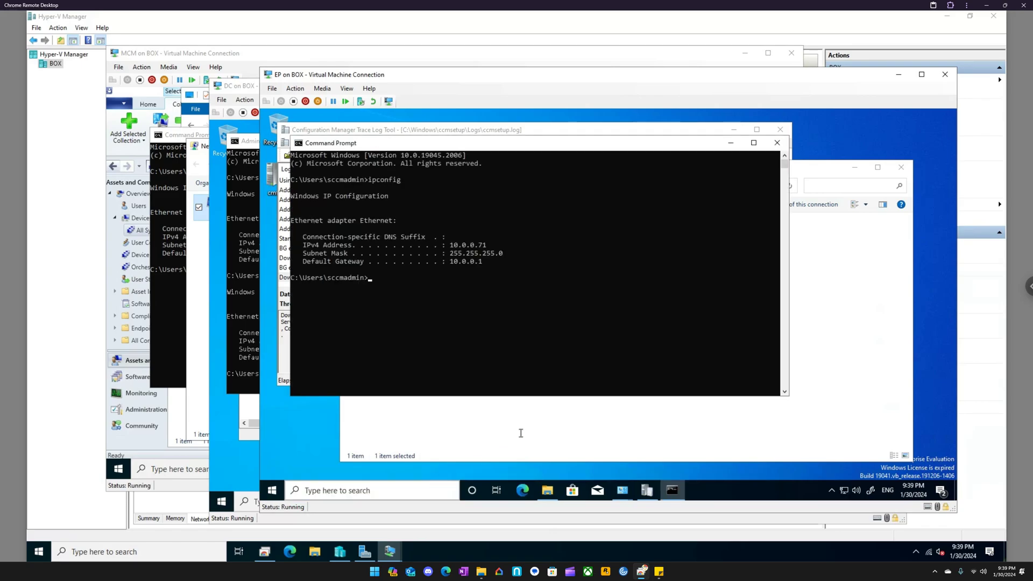
- Reopen the IPv4 properties of EP's Ethernet adapter and assign the static IP address 10.0.0.71
left_click(539, 406)
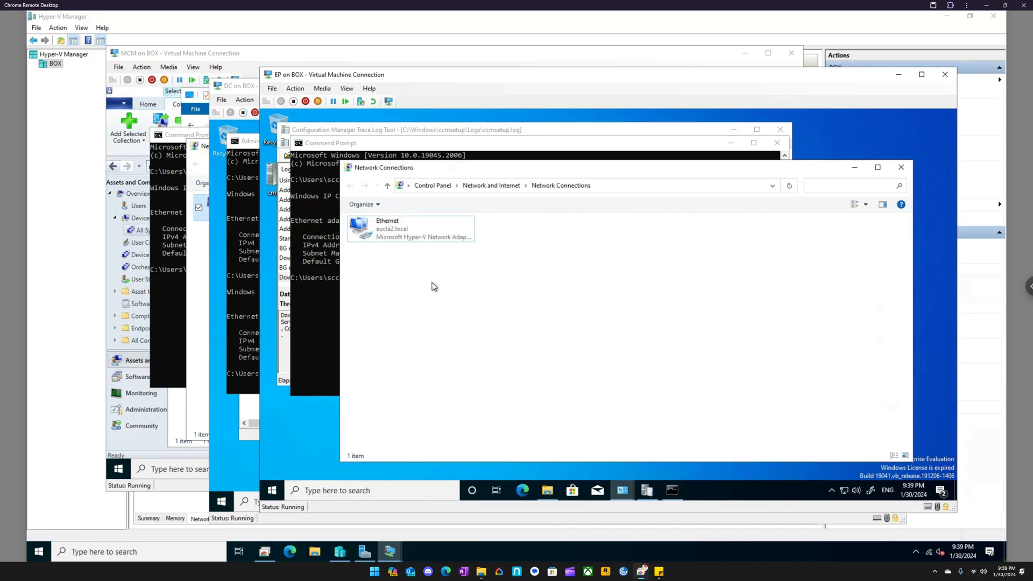
right_click(407, 234)
left_click(370, 332)
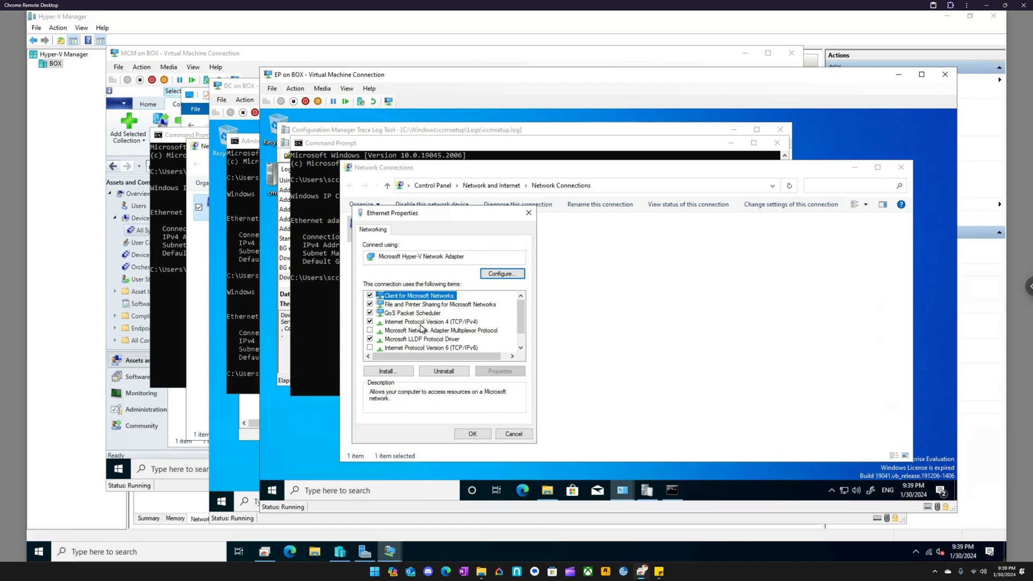
left_click(423, 321)
left_click(492, 372)
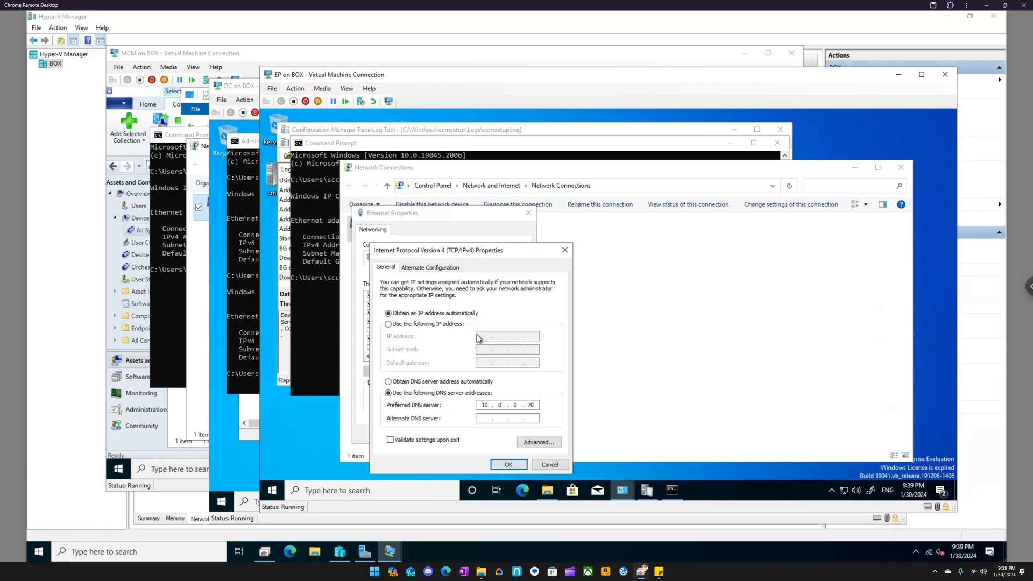
left_click(455, 324)
left_click(481, 335)
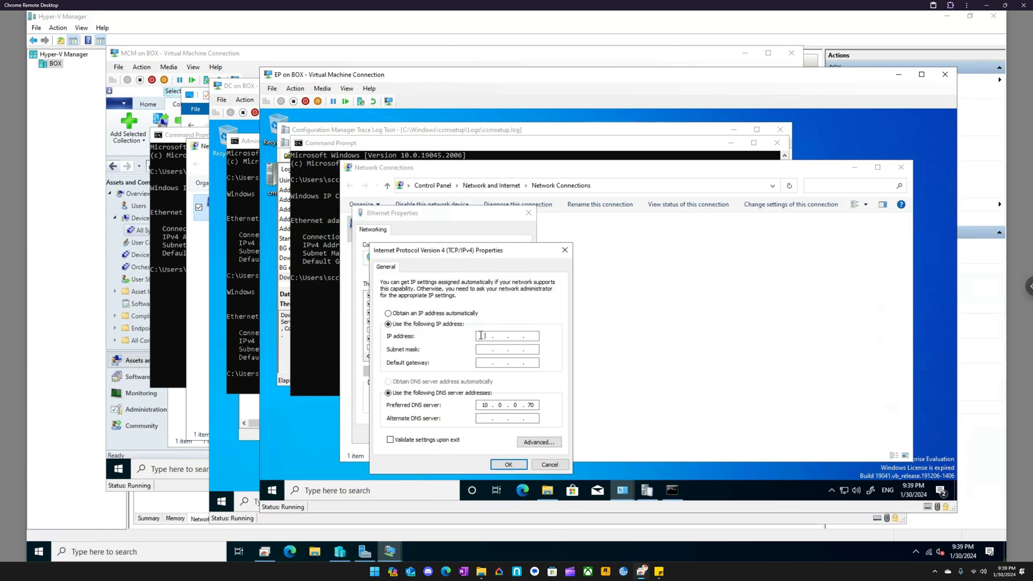
type("10.0.0.71")
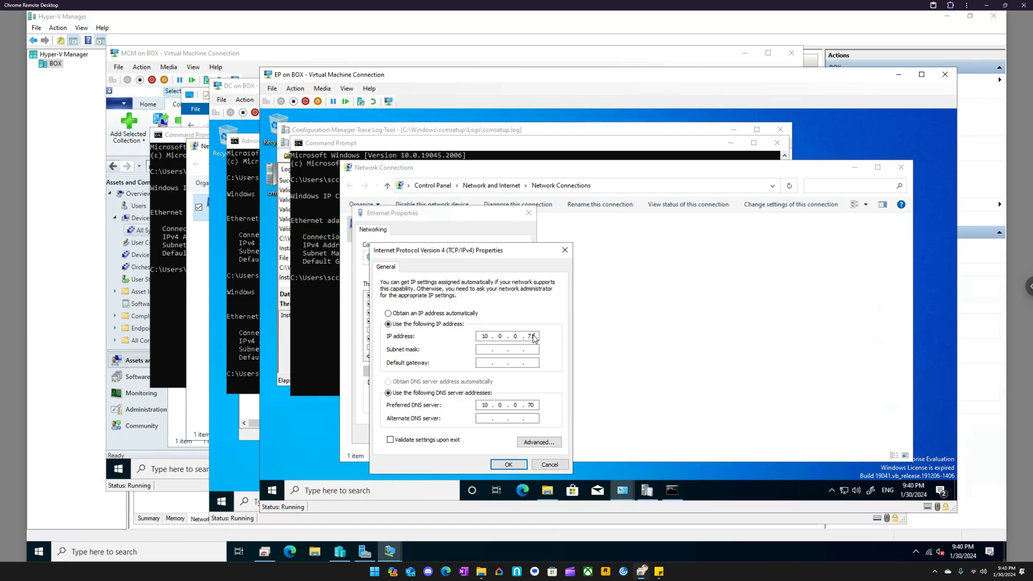
- Enter subnet mask 255.255.255.0 and default gateway 10.0.0.1 for EP's Ethernet adapter and save the properties
key("Tab")
type("255 . 255")
key("Tab")
type("10.0.0.1")
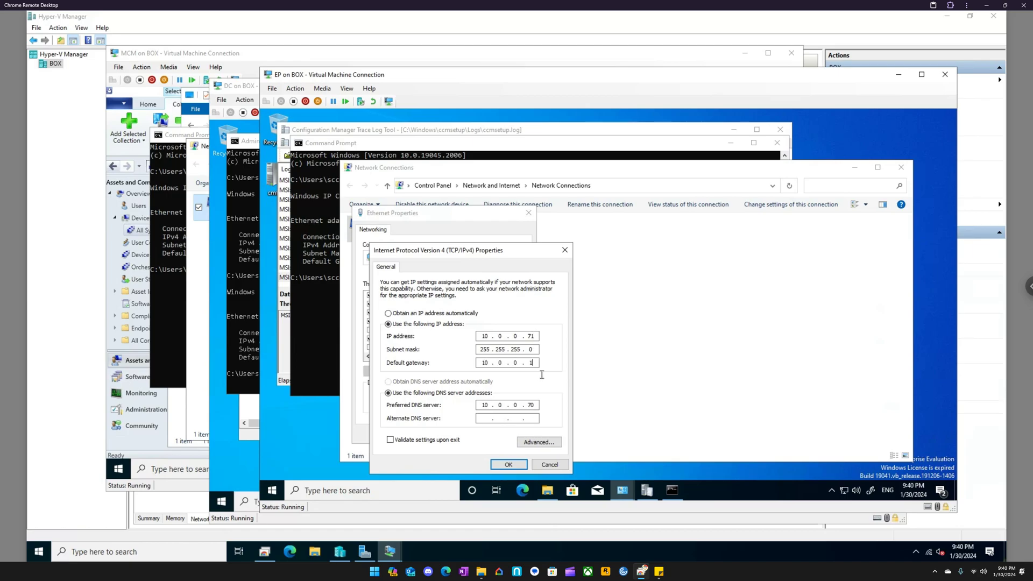
left_click(508, 464)
left_click(480, 433)
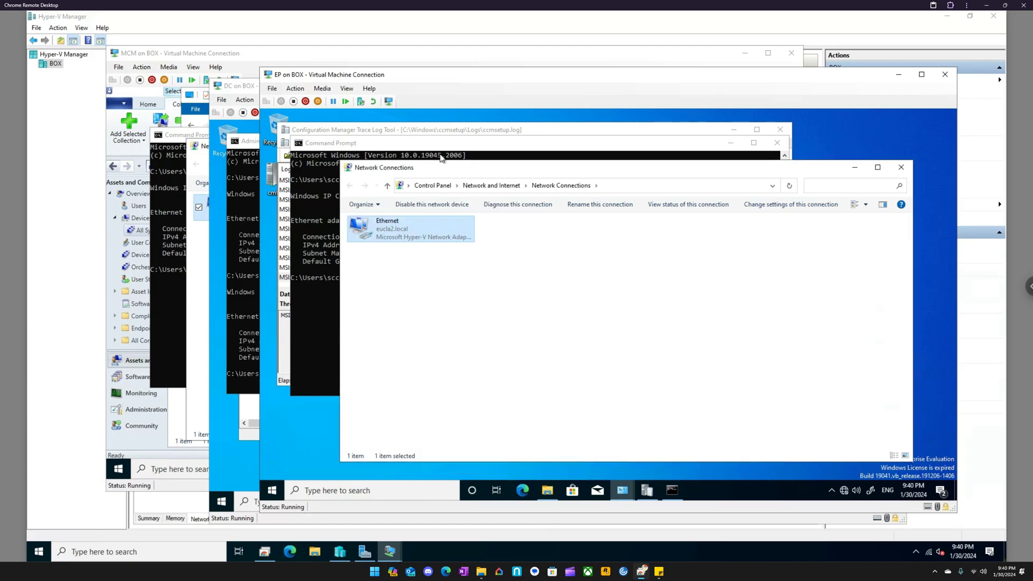
- Check the installation progress in EP's ccmsetup.log, and switch to the Configuration Manager console on the MCM virtual machine
left_click(451, 132)
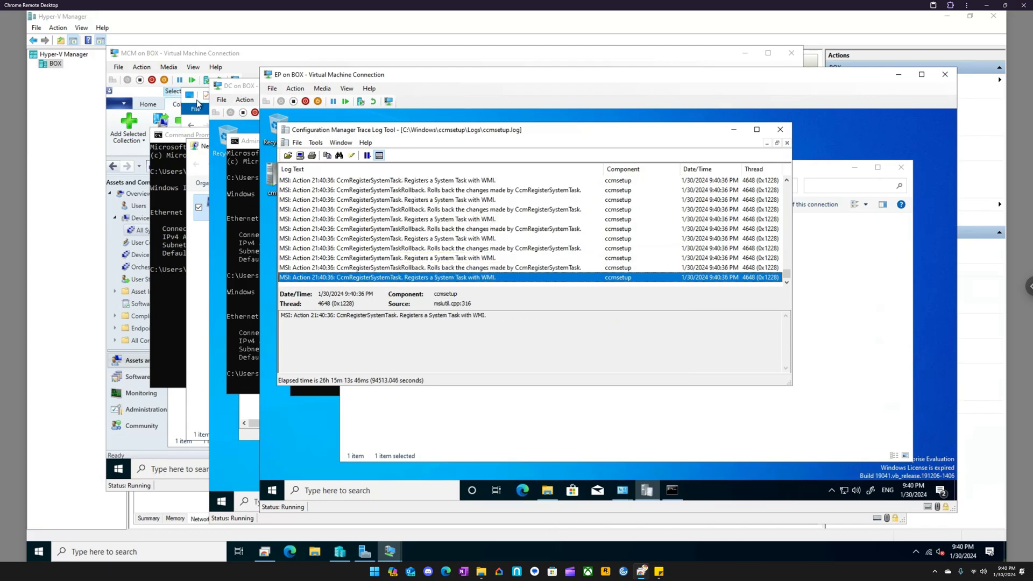
left_click(389, 550)
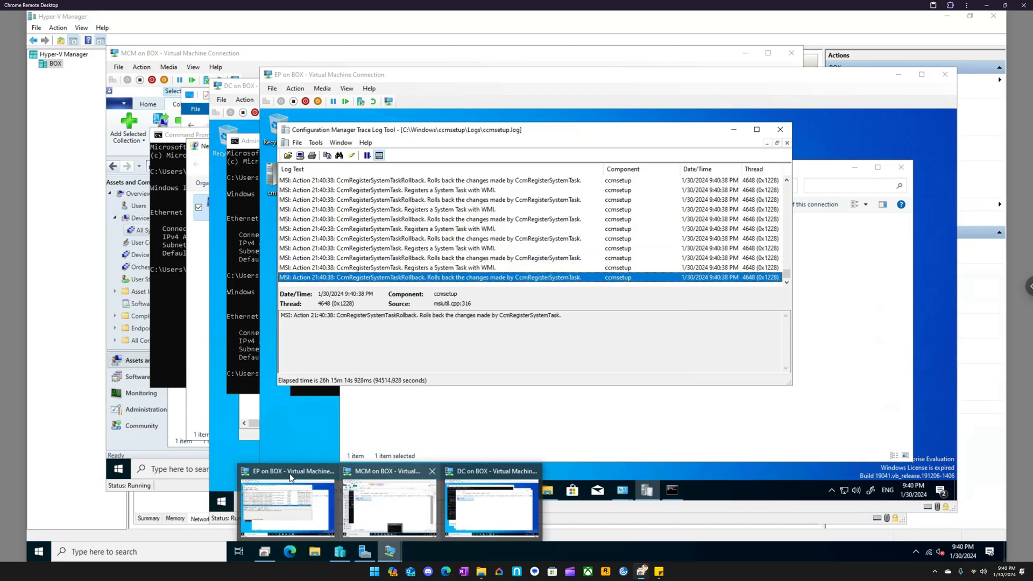
left_click(388, 525)
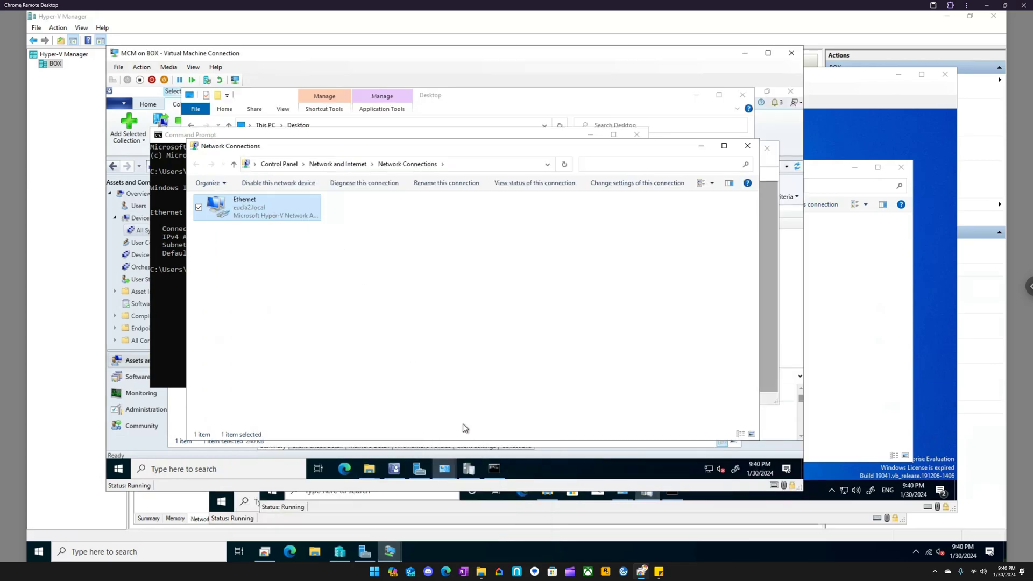
left_click(394, 469)
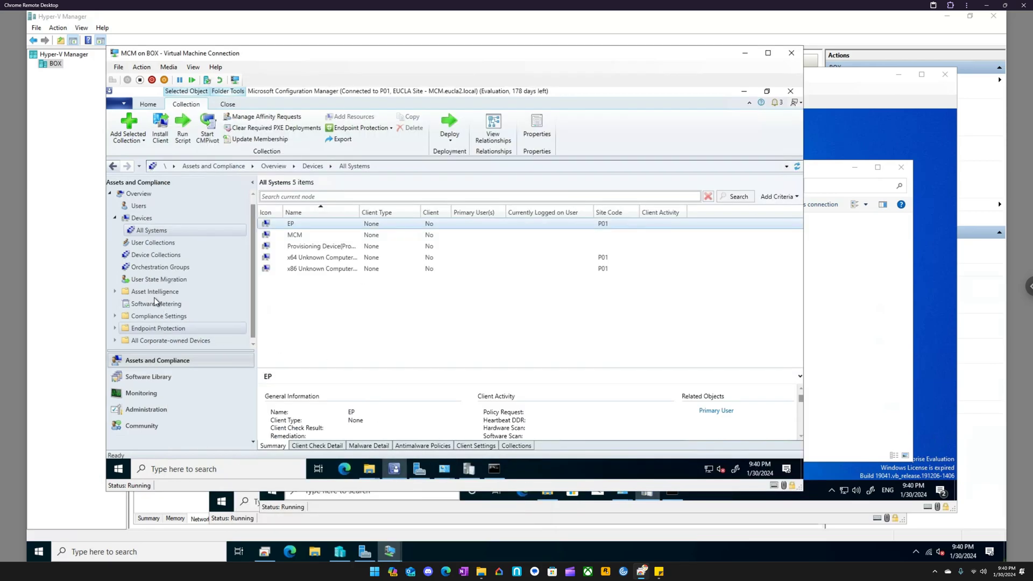
- Change the existing IP address range boundary in the site hierarchy configuration to 10.0.0.1 through 10.0.0.255 and save it
left_click(155, 412)
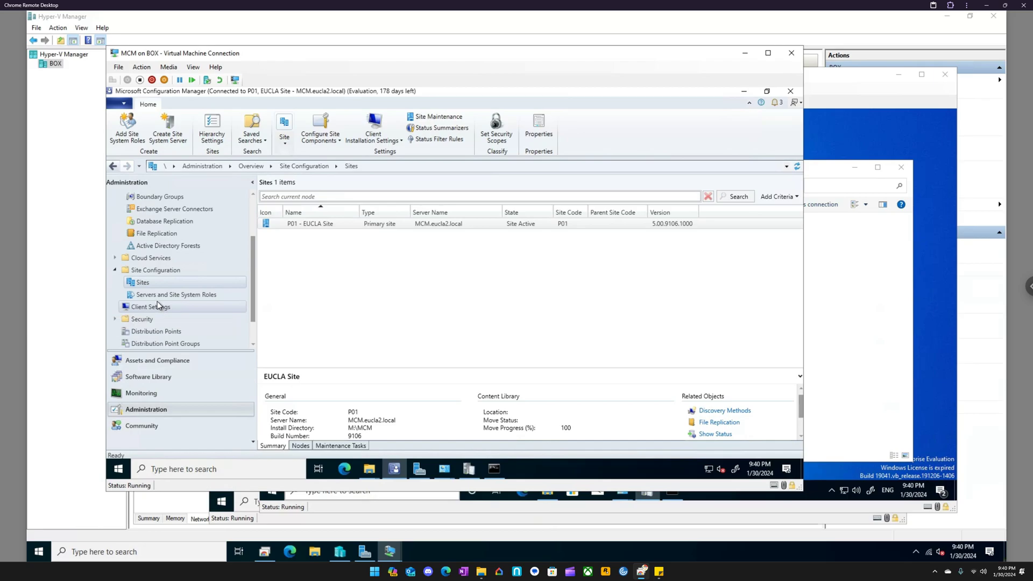
scroll(164, 231, "up", 2)
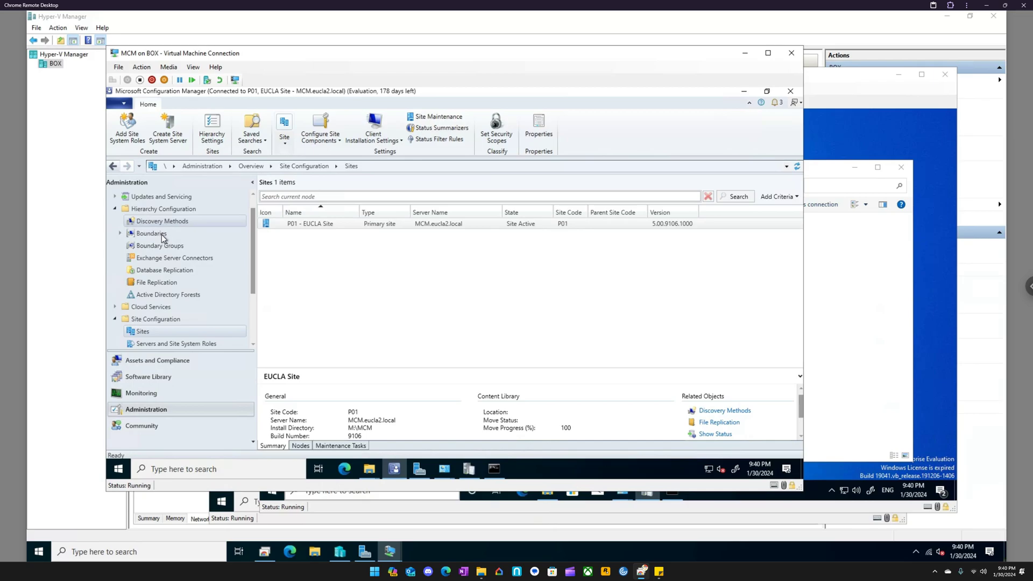
left_click(162, 234)
left_click(295, 224)
right_click(295, 225)
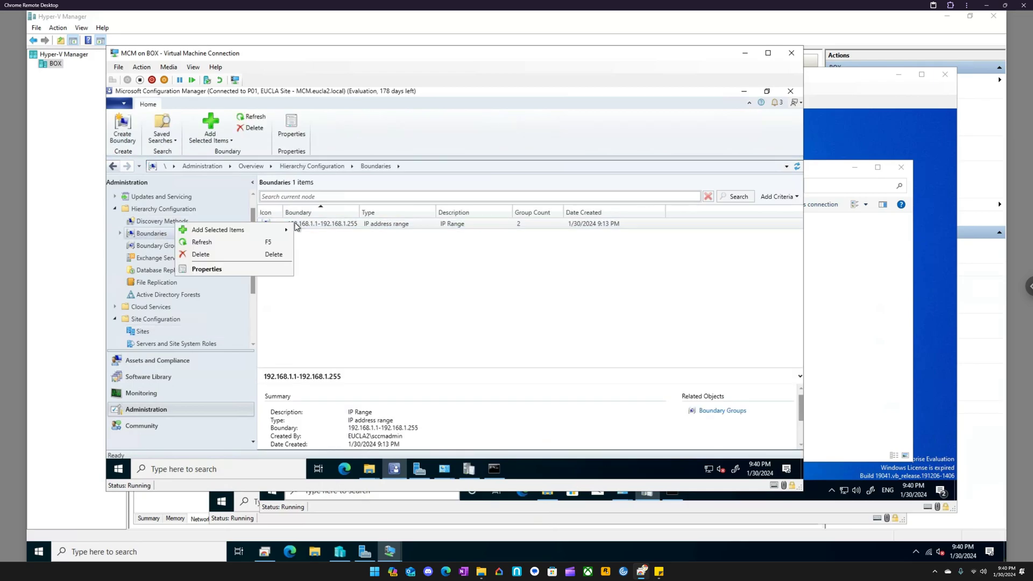
left_click(208, 269)
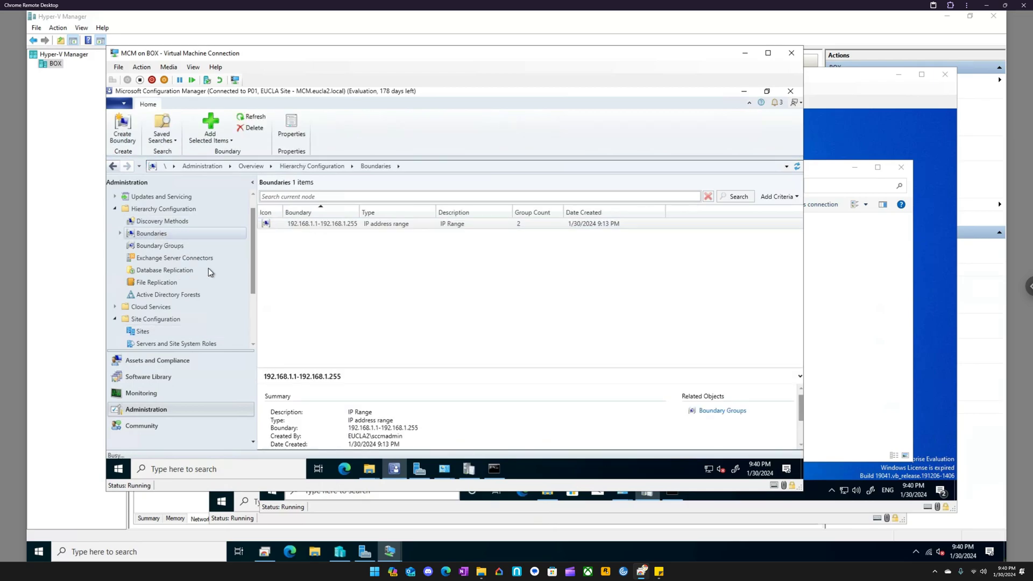
double_click(430, 242)
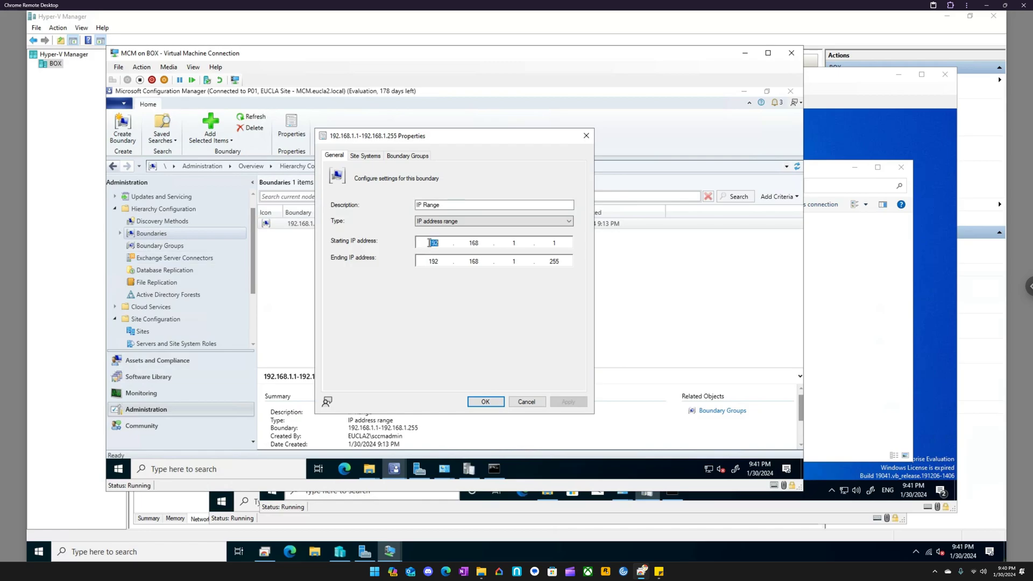
type("10.0.0")
double_click(433, 261)
type("10.")
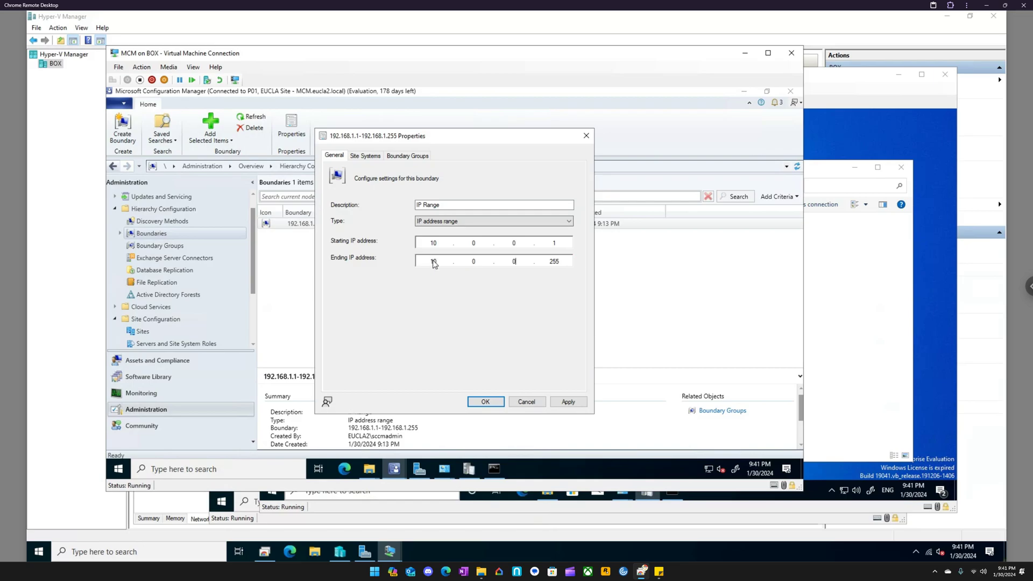
left_click(568, 402)
left_click(496, 404)
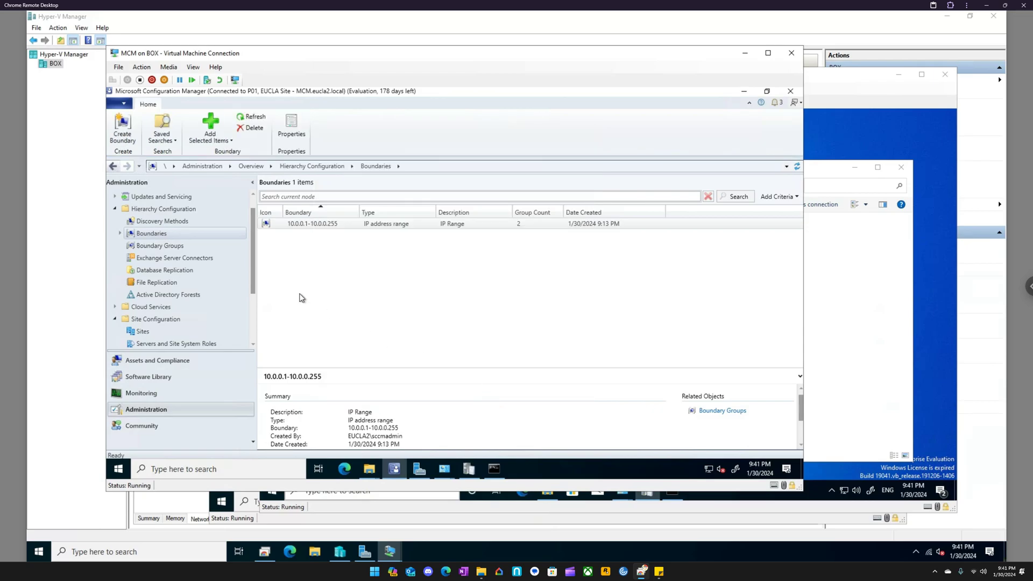
- Review the boundary groups, and refresh the device list to check EP's client status under Devices and All Systems
left_click(167, 247)
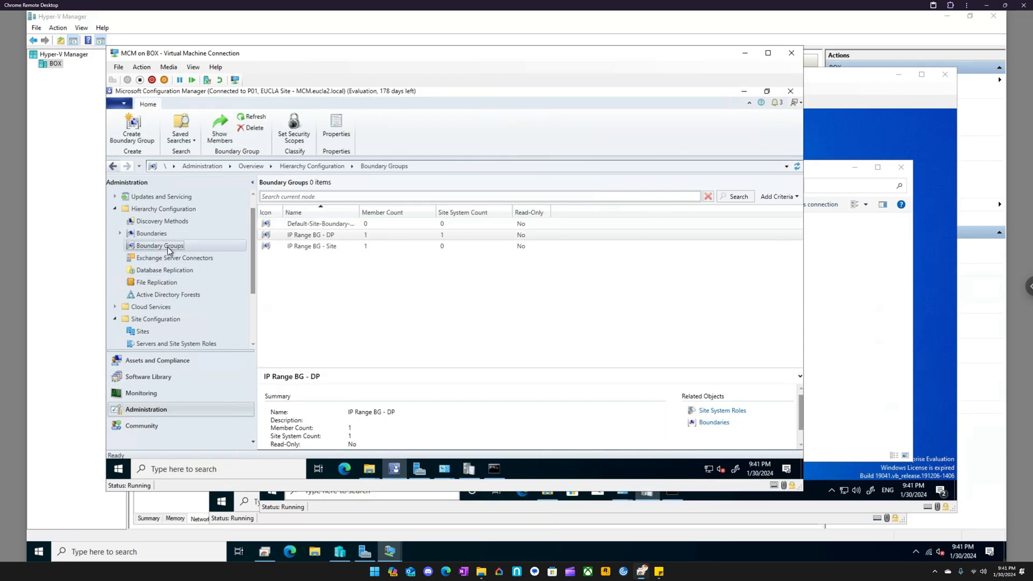
left_click(396, 235)
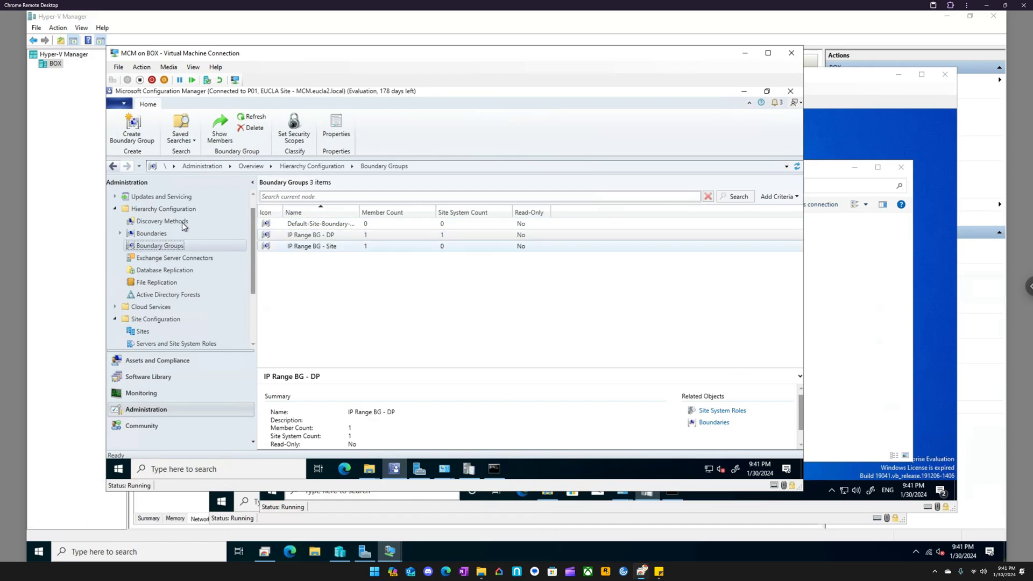
left_click(169, 362)
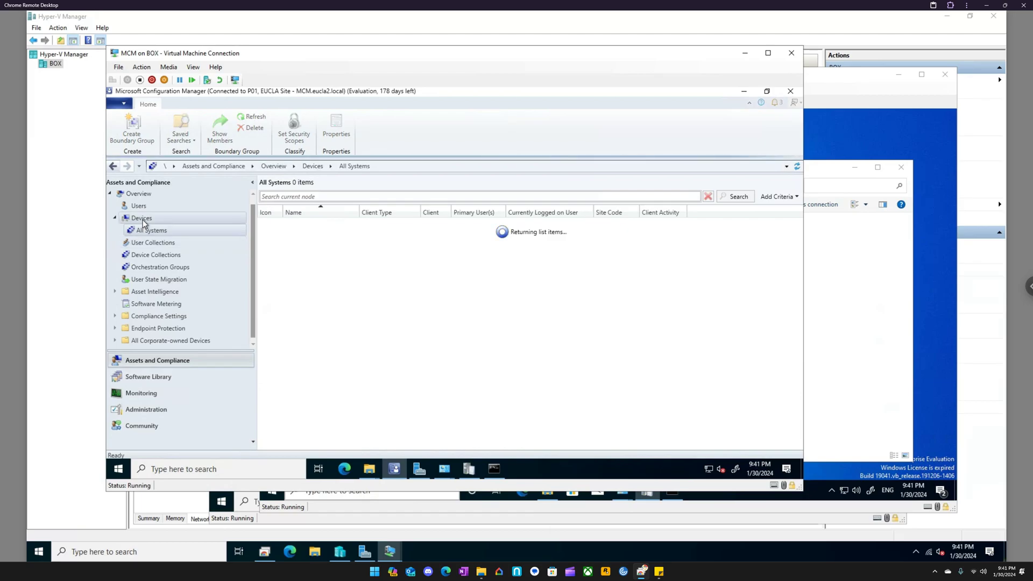
left_click(143, 220)
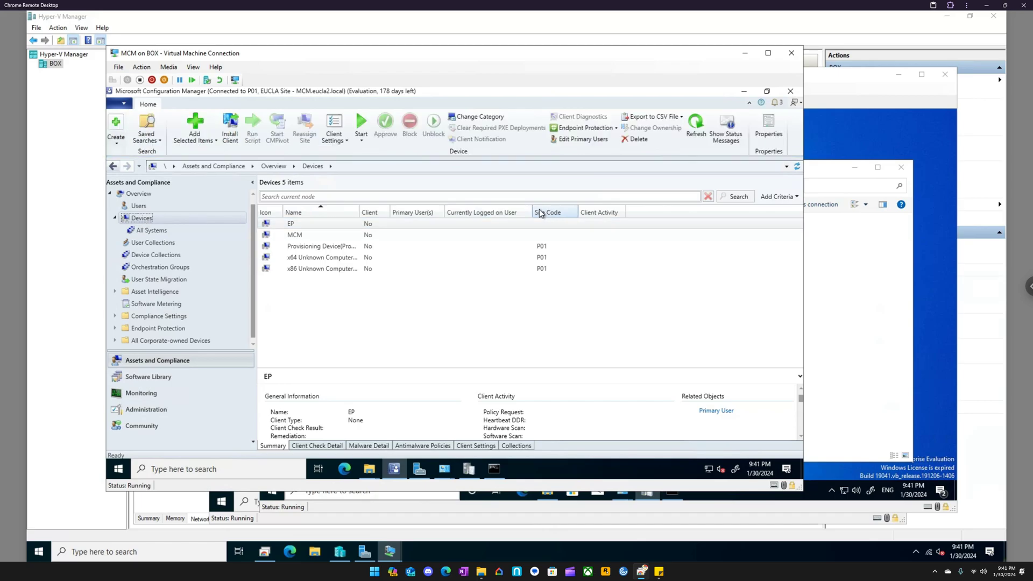
right_click(145, 220)
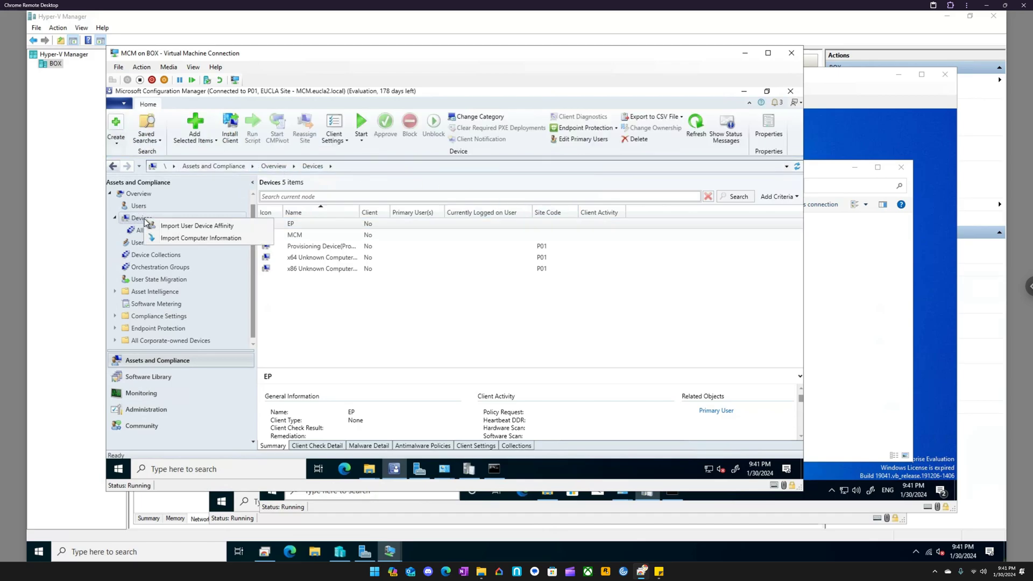
left_click(137, 236)
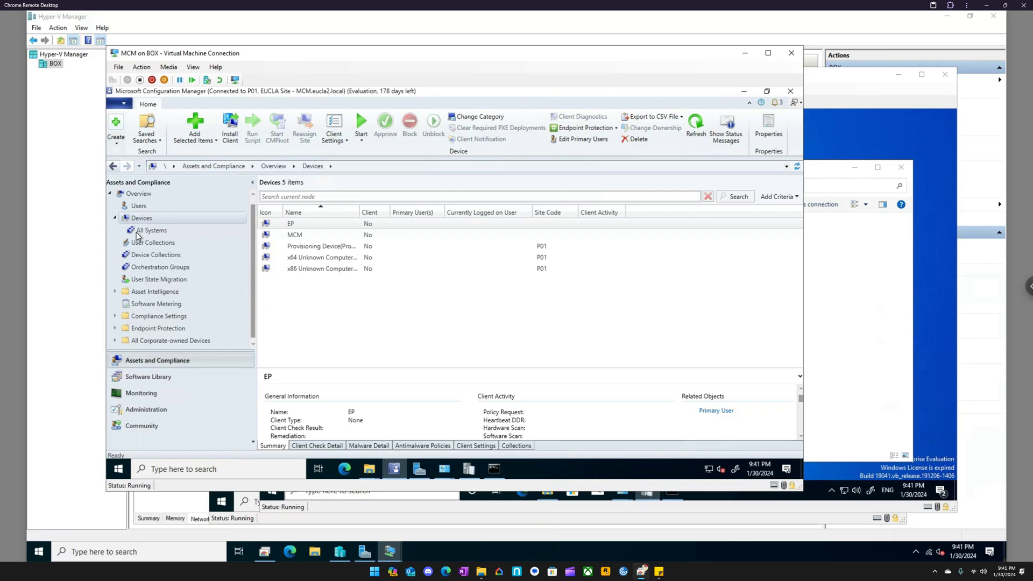
left_click(139, 233)
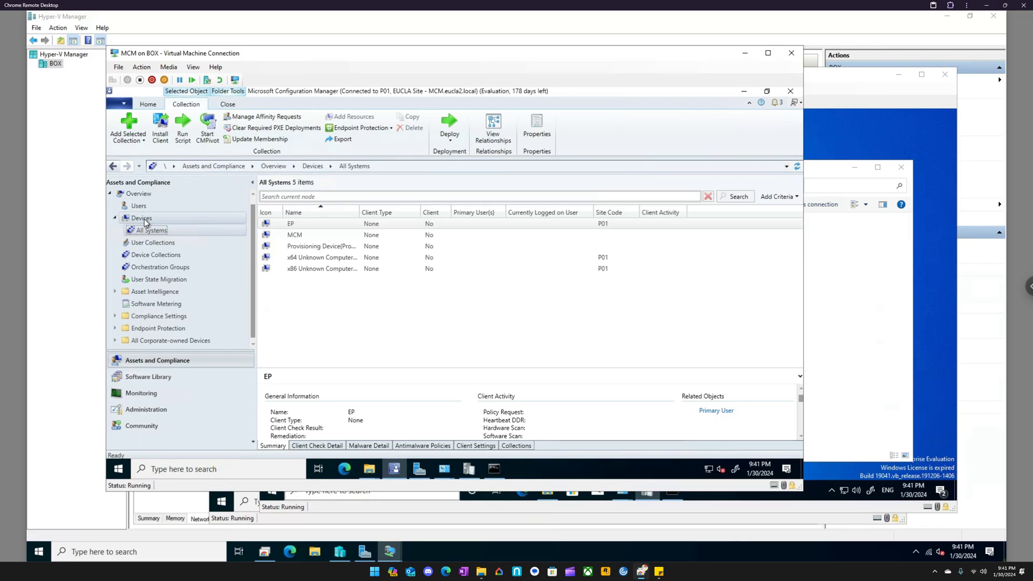
right_click(144, 221)
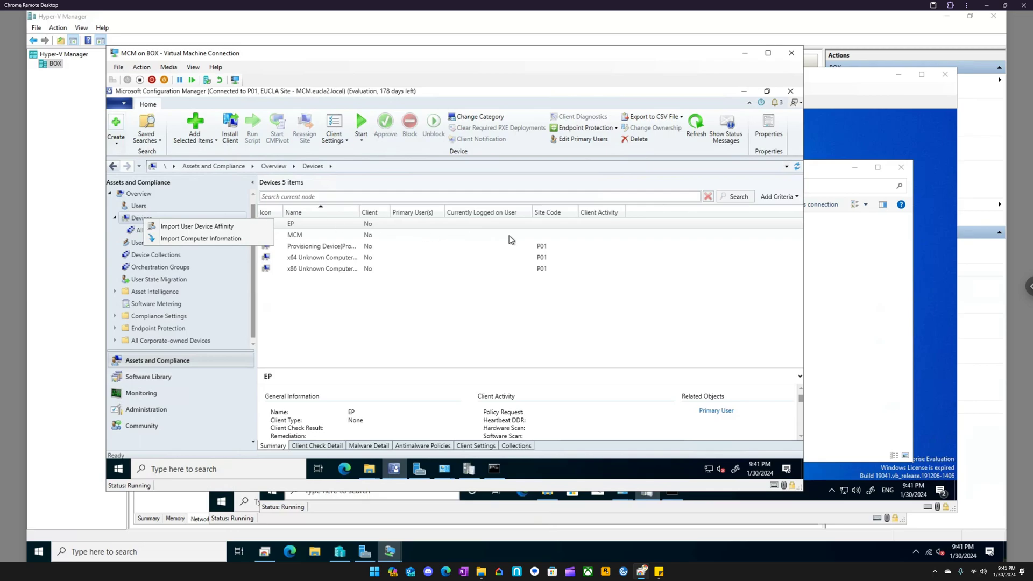
left_click(696, 132)
left_click(696, 132)
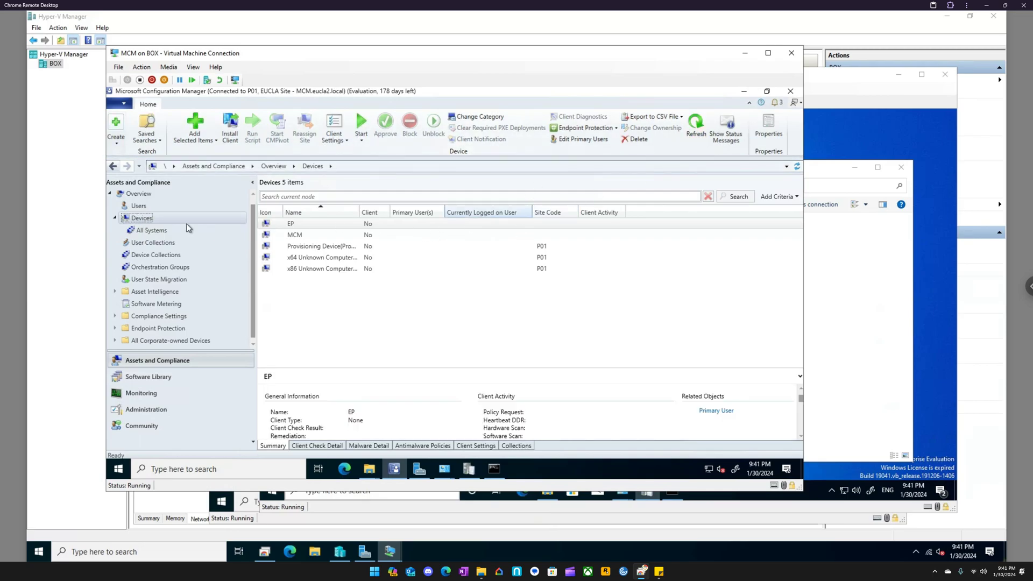
left_click(146, 230)
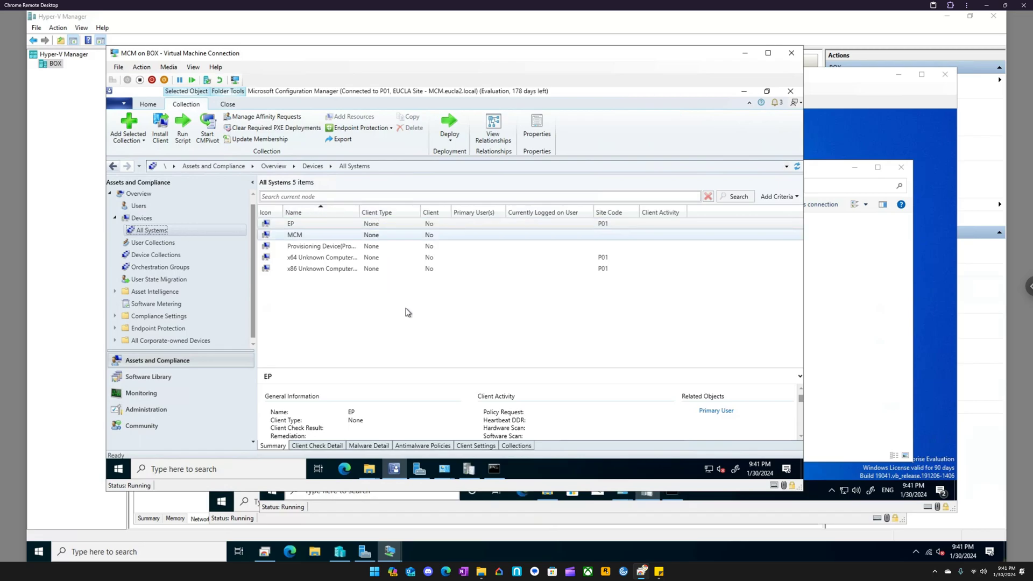
- Switch to EP, check the end of ccmsetup.log and open the C:\Windows\ccmsetup folder in File Explorer
mouse_move(389, 550)
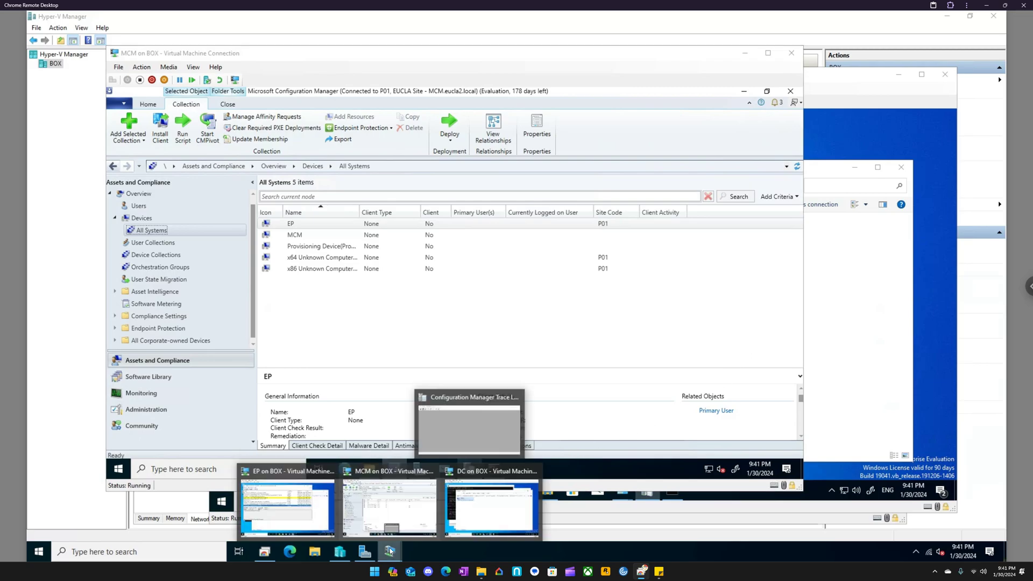
left_click(278, 469)
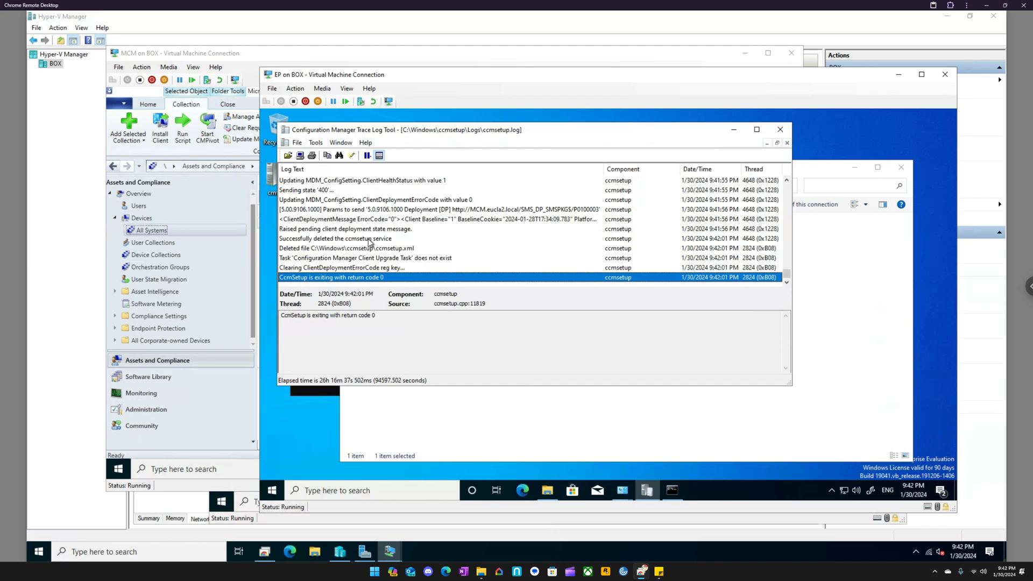
left_click(520, 412)
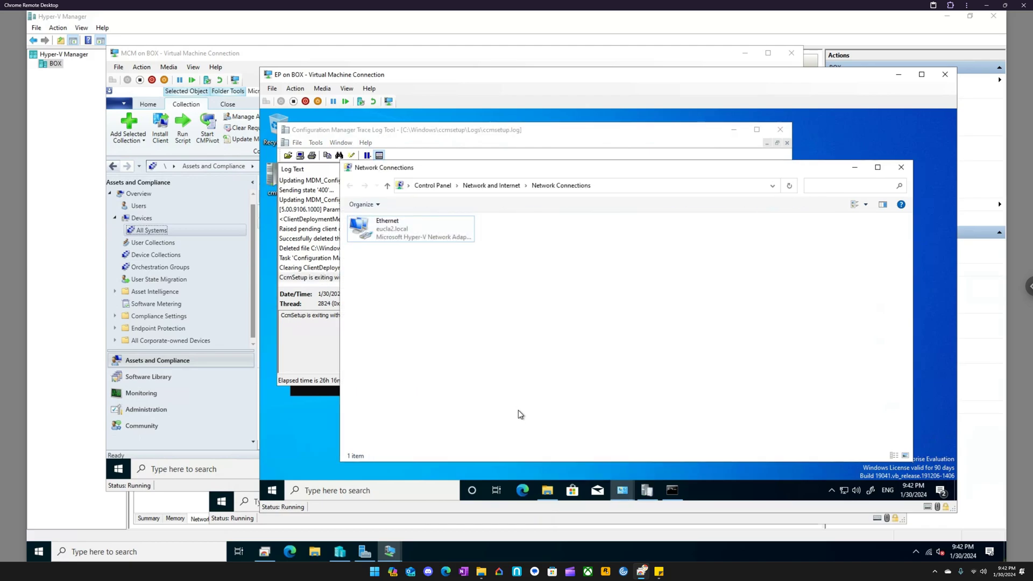
left_click(547, 491)
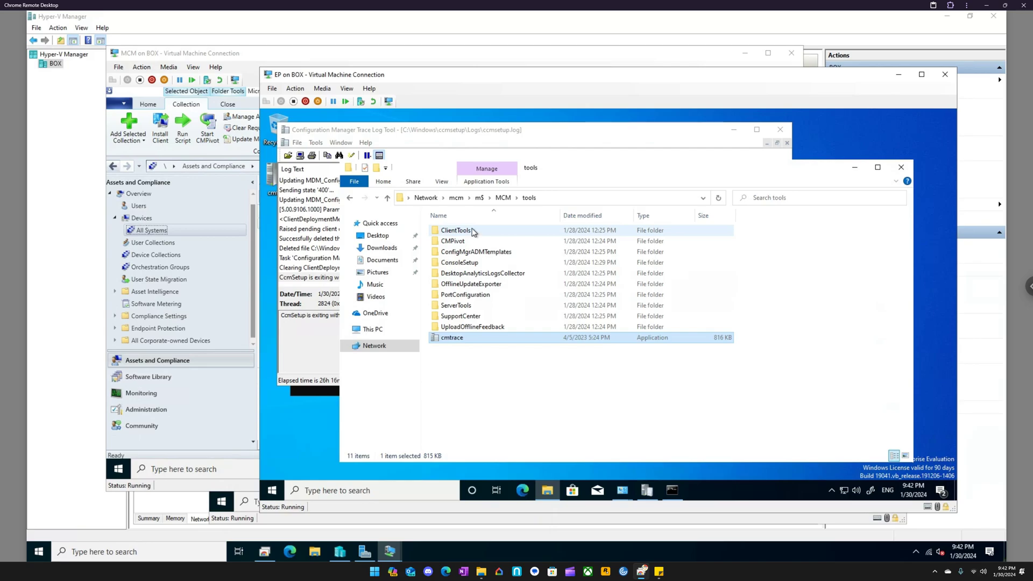
left_click(383, 329)
double_click(606, 339)
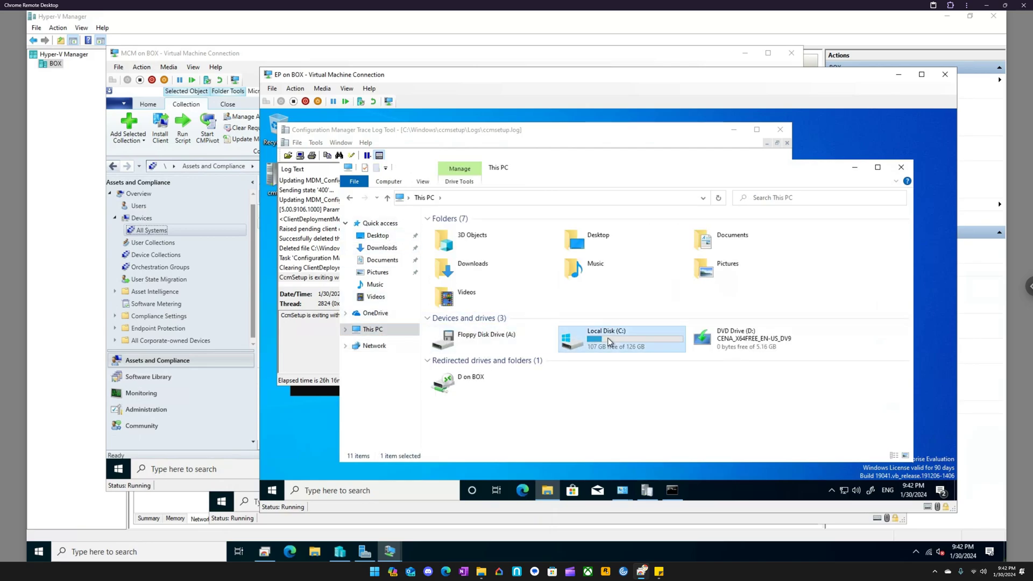
double_click(456, 275)
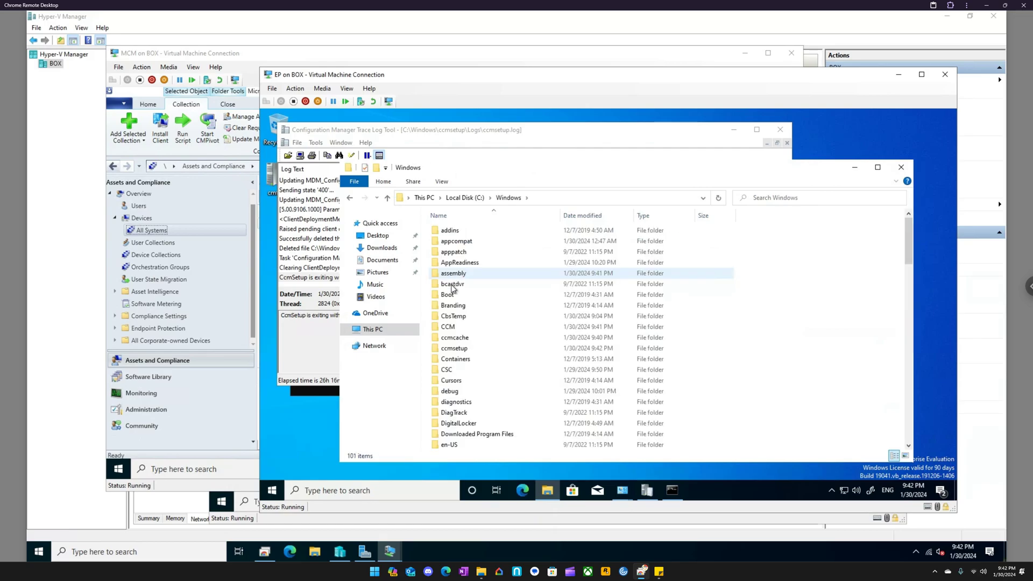
double_click(464, 350)
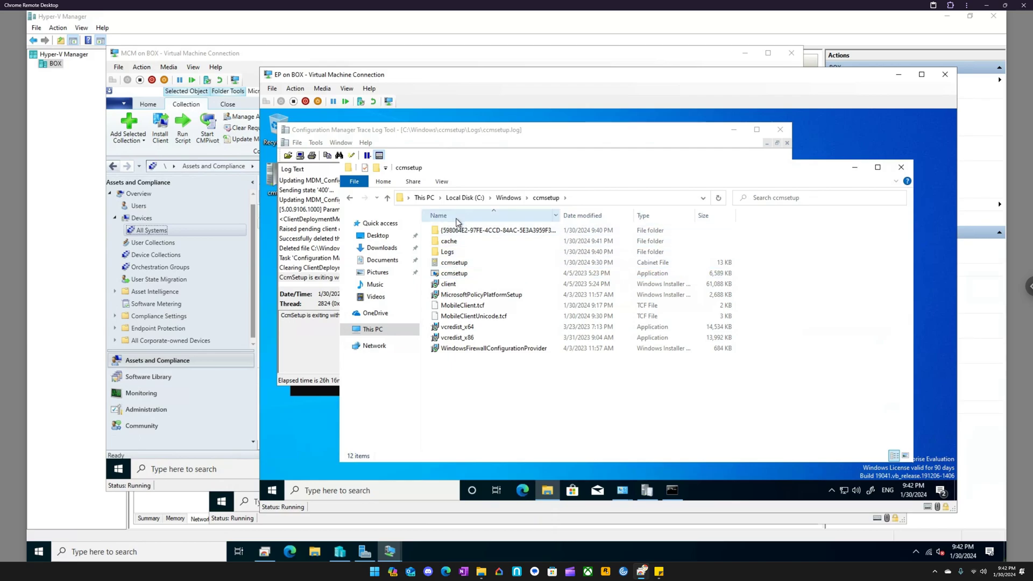
- Find Control Panel on EP and open the Configuration Manager client properties
left_click(404, 489)
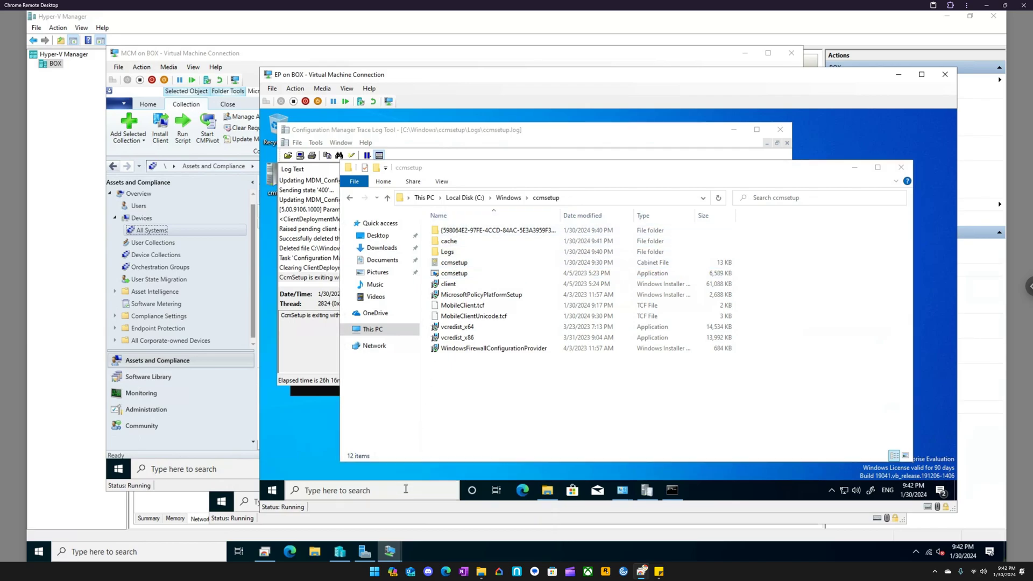
type("control")
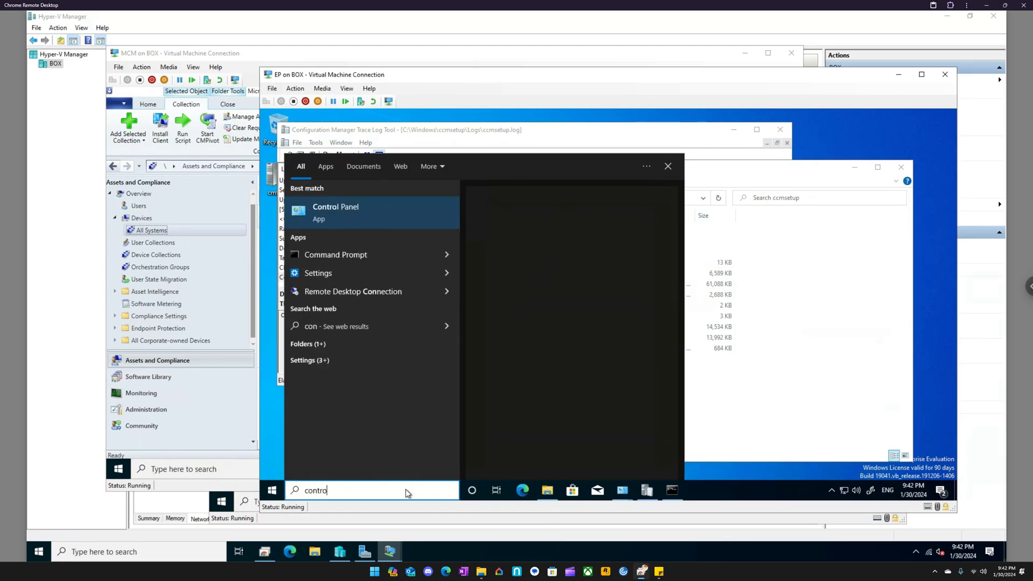
key("Return")
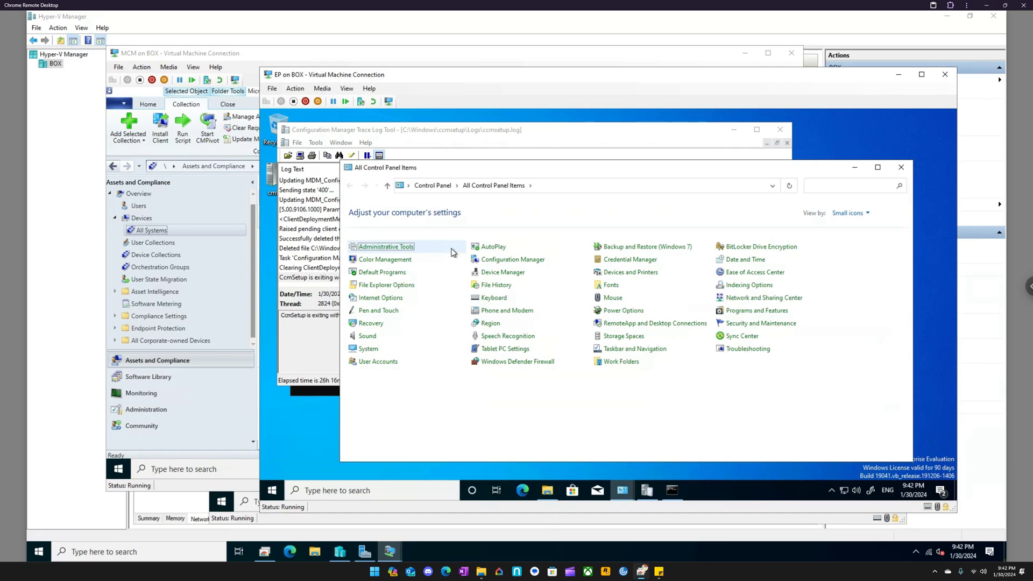
left_click(507, 261)
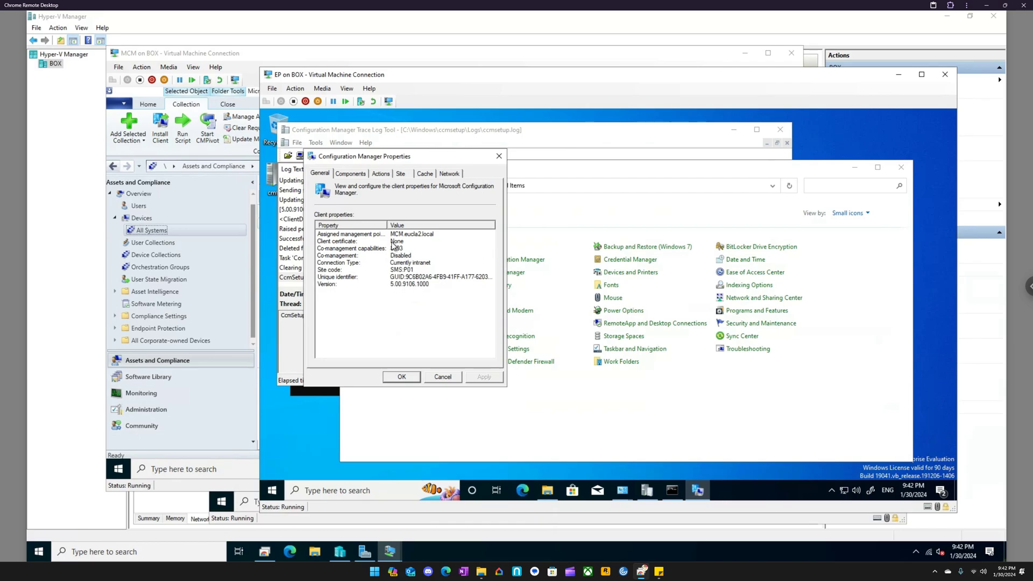
- Review the client's components, available actions, site, cache and network settings, and close the Configuration Manager properties
left_click(352, 175)
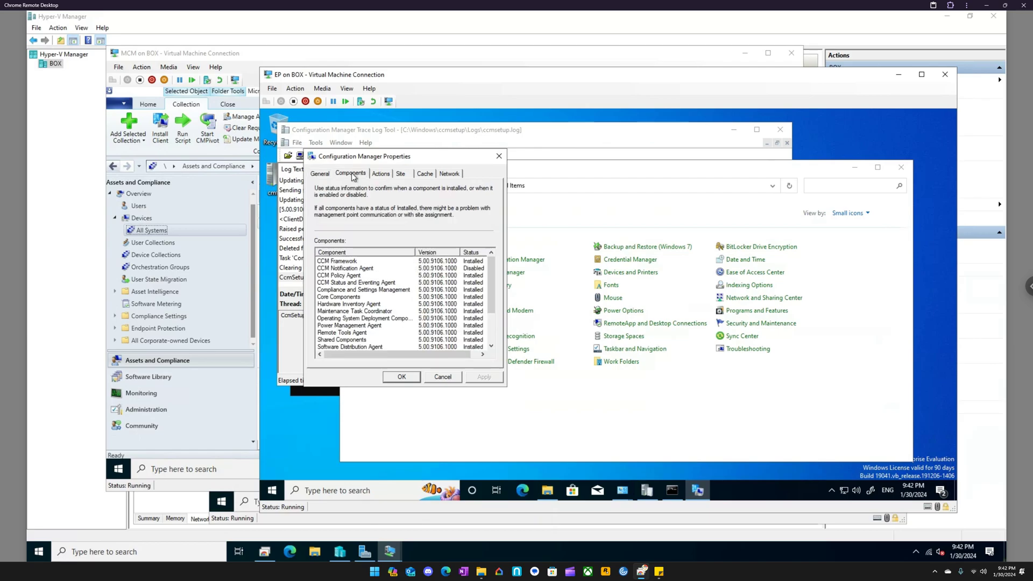
left_click(381, 174)
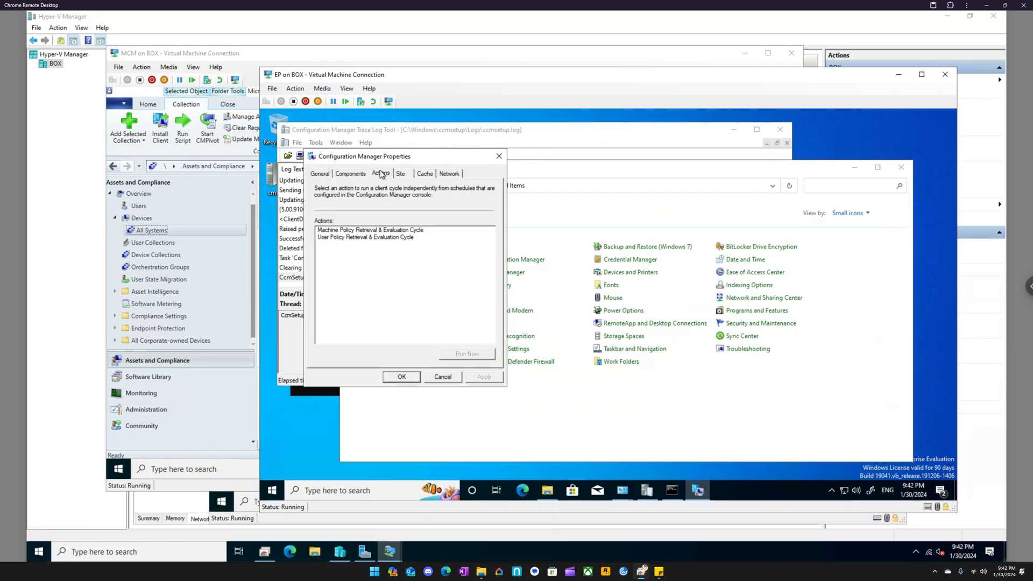
left_click(384, 231)
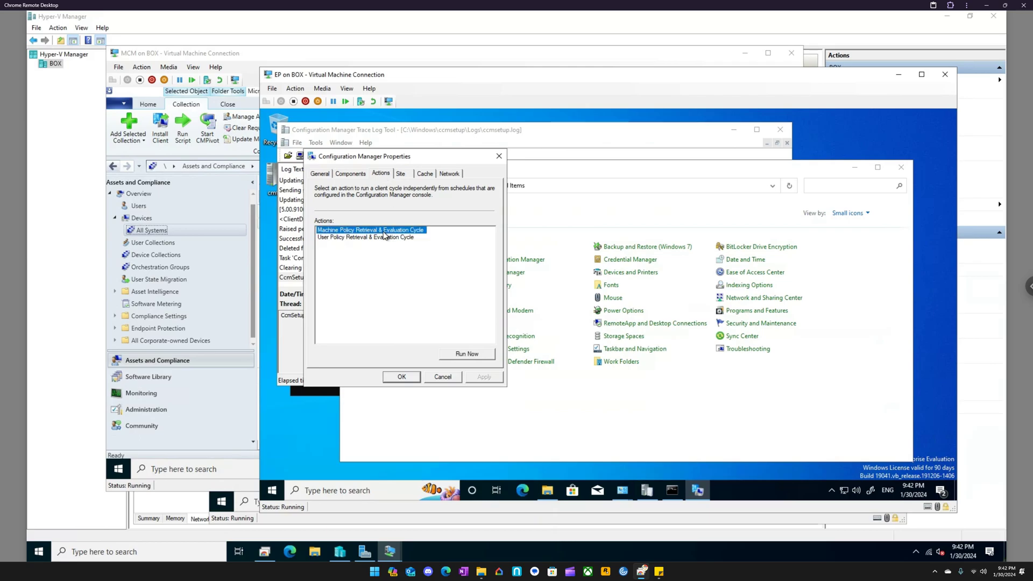
left_click(385, 237)
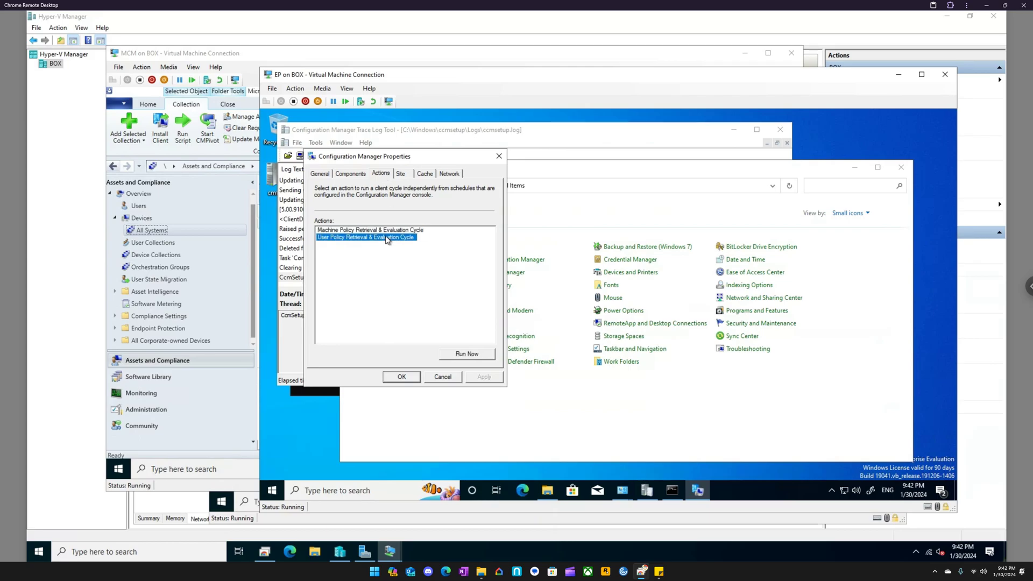
left_click(401, 174)
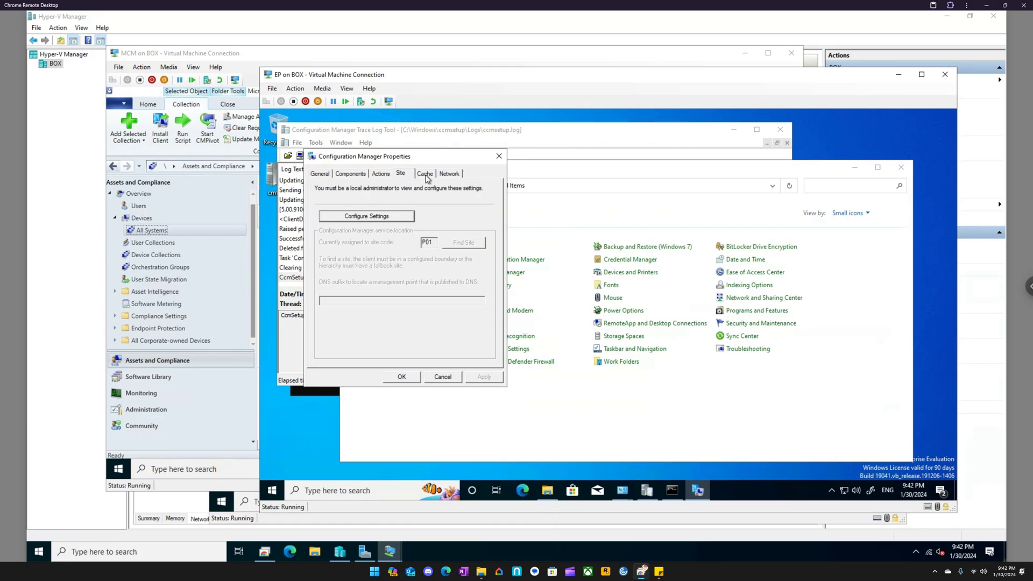
left_click(425, 173)
left_click(449, 174)
left_click(379, 175)
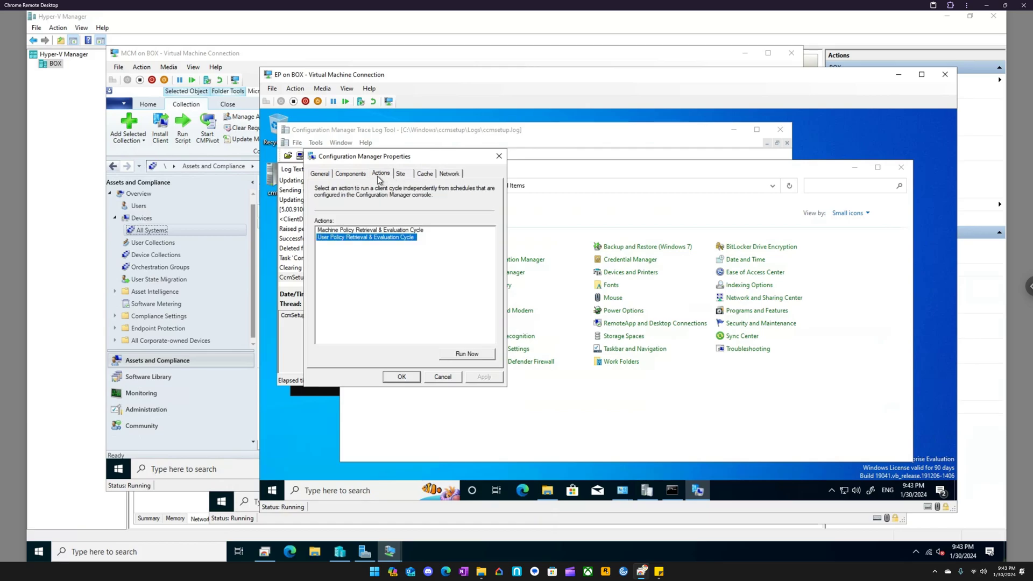
left_click(497, 158)
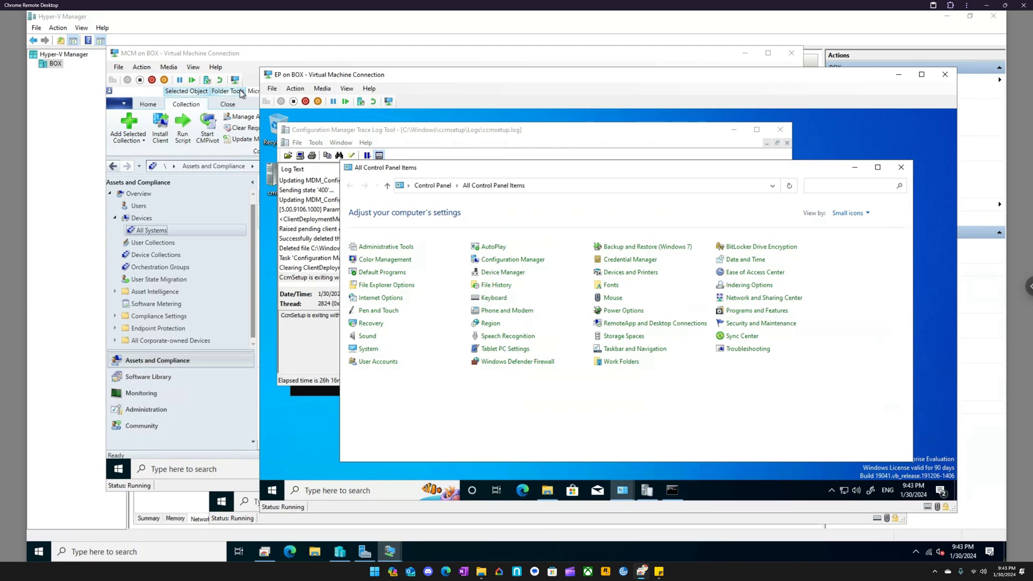
- Switch to the Configuration Manager console on MCM and refresh EP's entry in All Systems, dismissing any error dialog
left_click(239, 52)
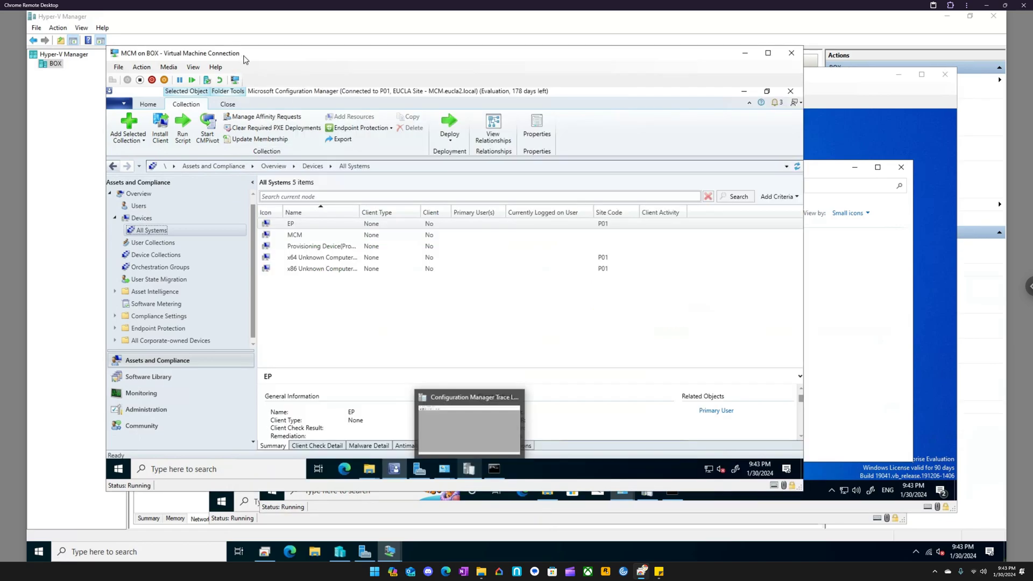
right_click(315, 225)
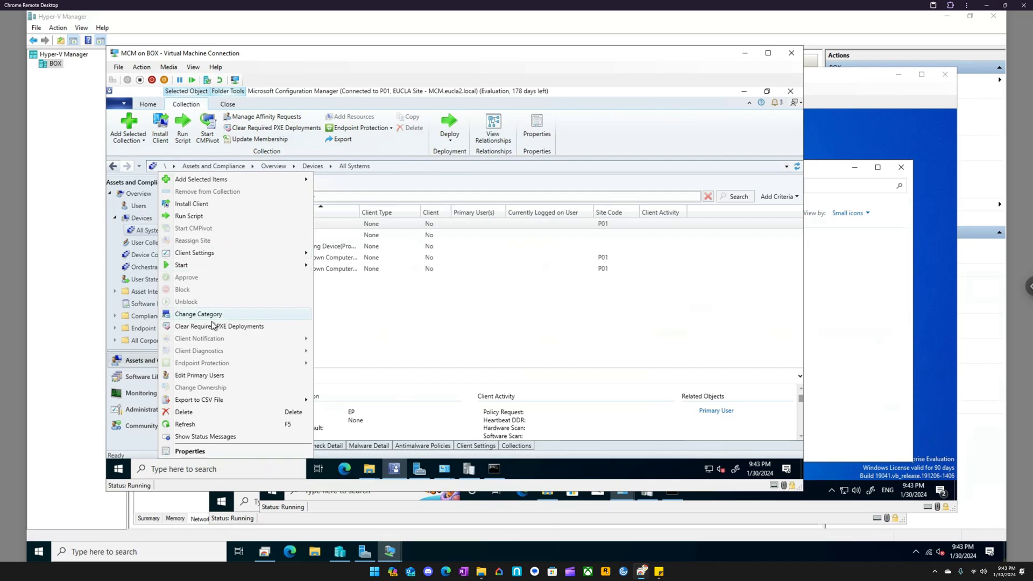
left_click(195, 422)
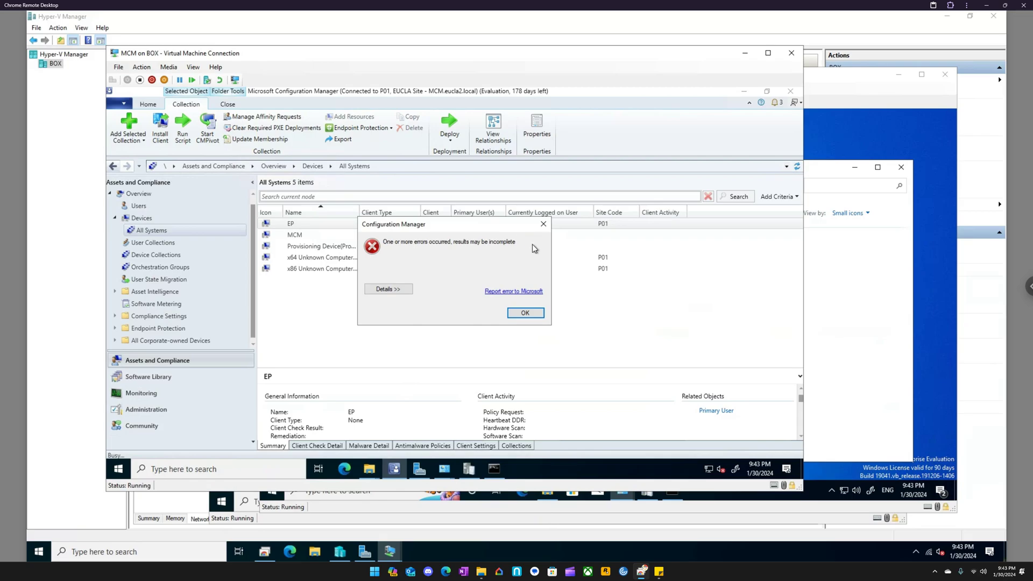
left_click(525, 313)
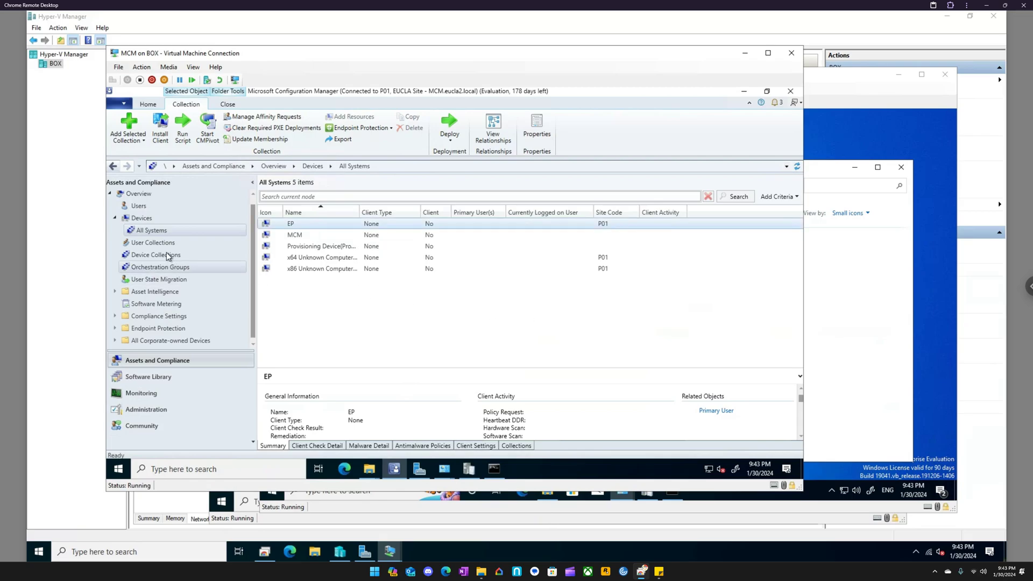
- Show the Devices list in the console, select EP and refresh its client status
right_click(163, 231)
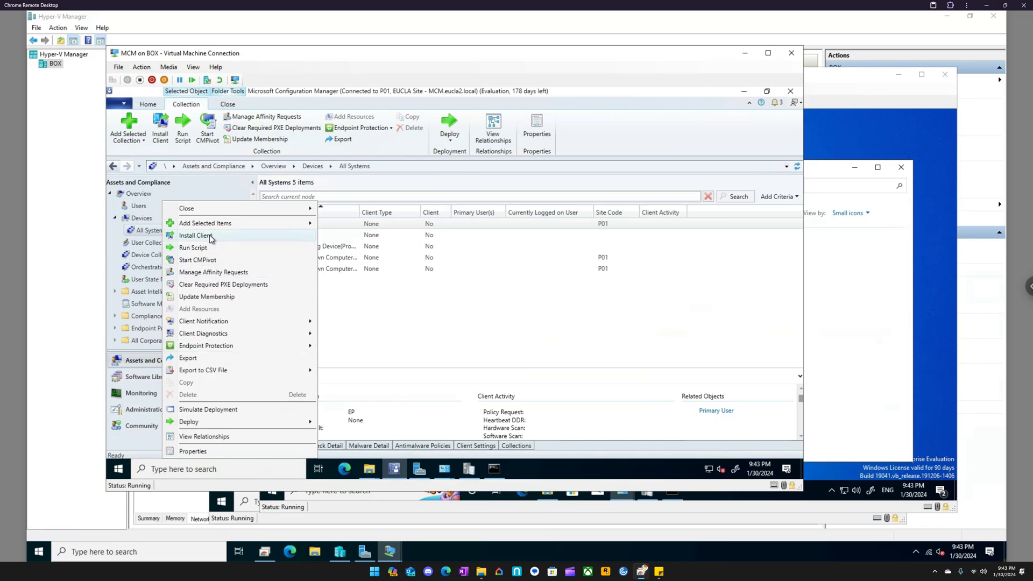
left_click(139, 220)
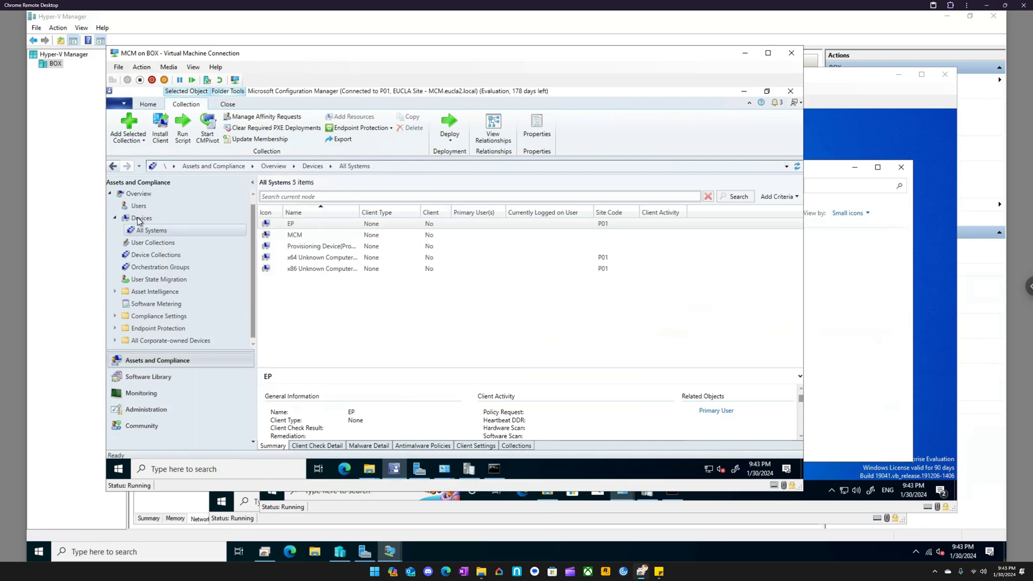
left_click(139, 219)
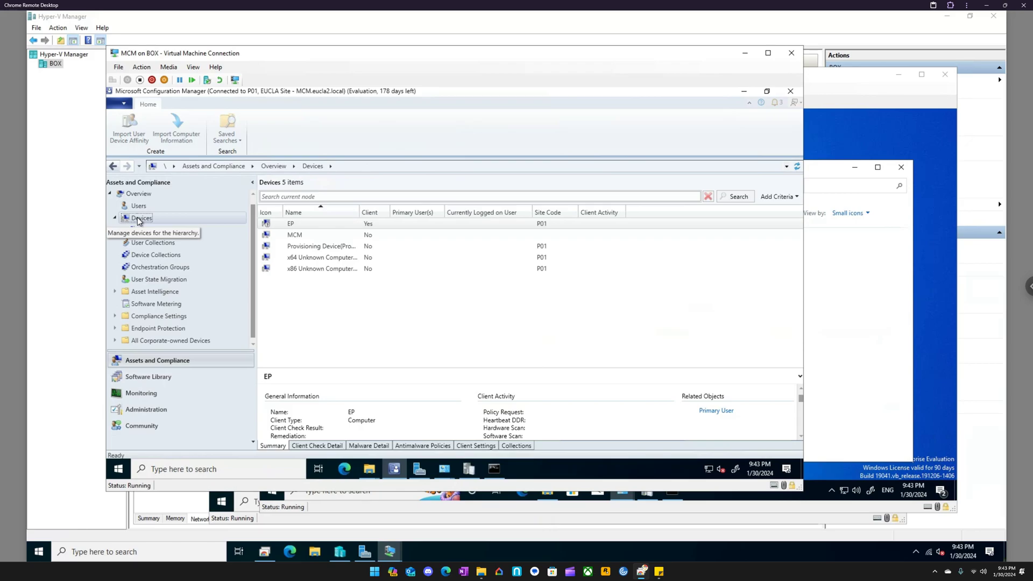
left_click(539, 224)
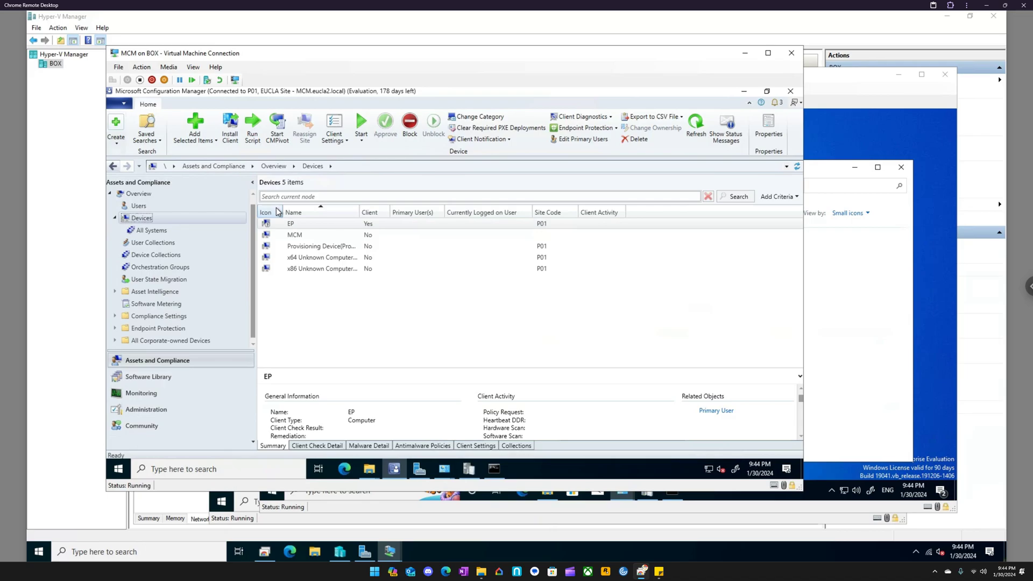
left_click(290, 224)
left_click(696, 133)
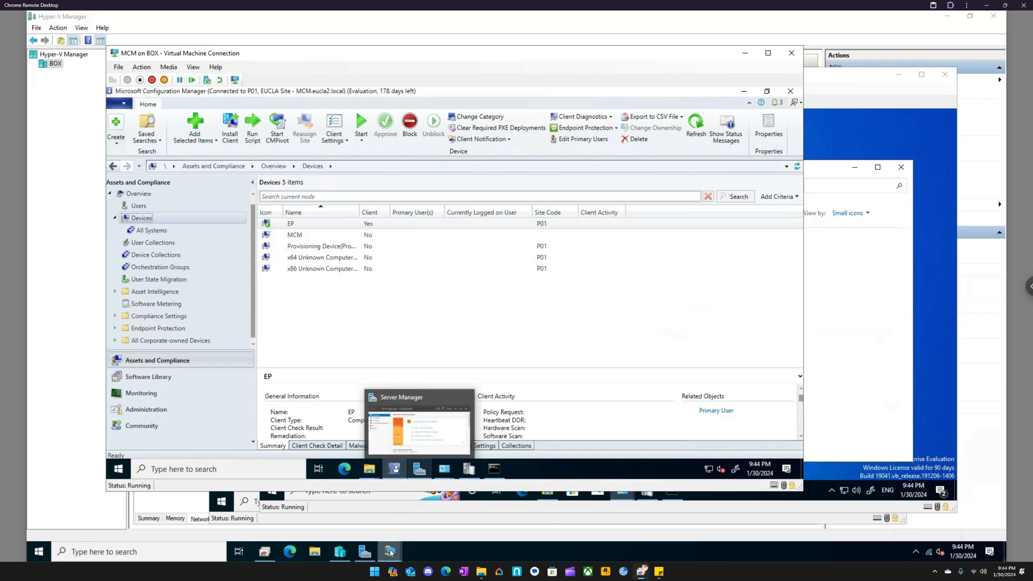
- Switch back to EP, keep the remote session shared, and close the ccmsetup.log viewer and the Command Prompt
mouse_move(391, 550)
left_click(285, 477)
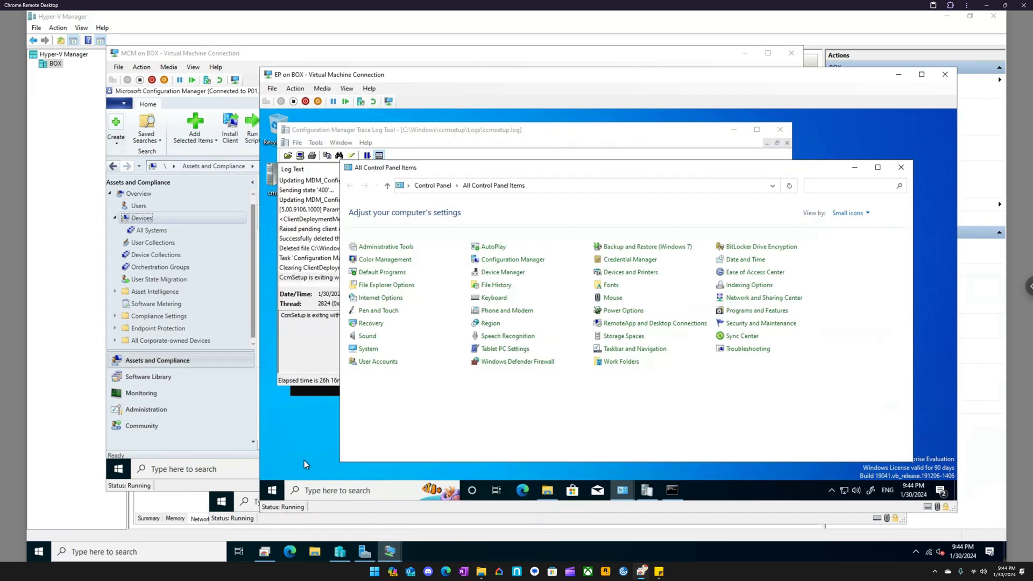
left_click(497, 135)
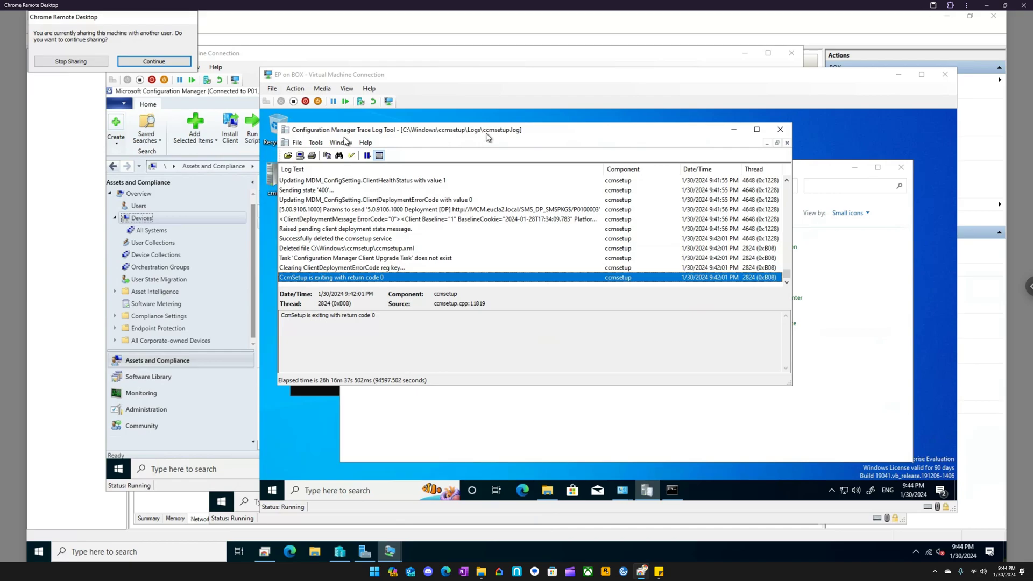
left_click(158, 61)
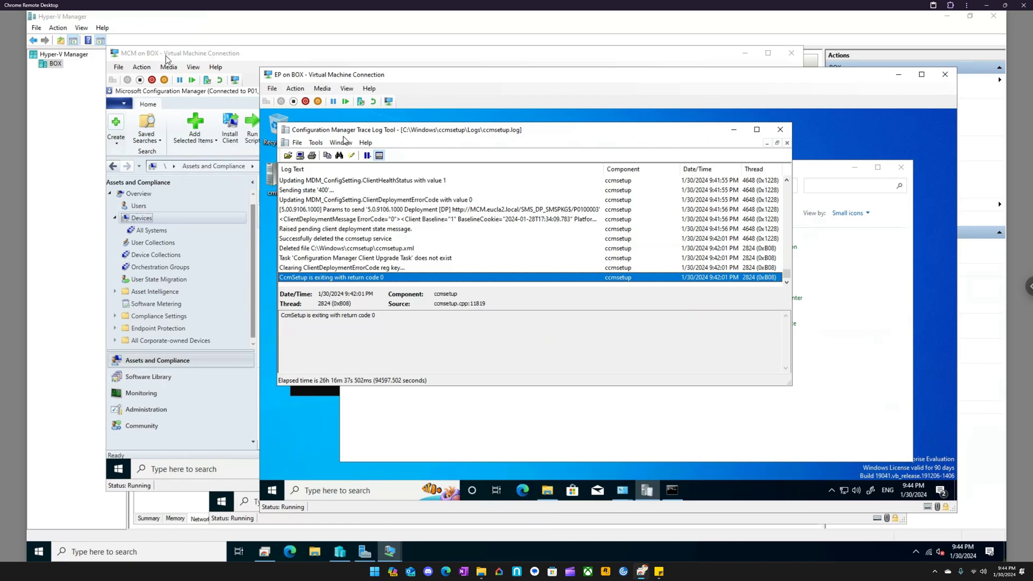
left_click(780, 130)
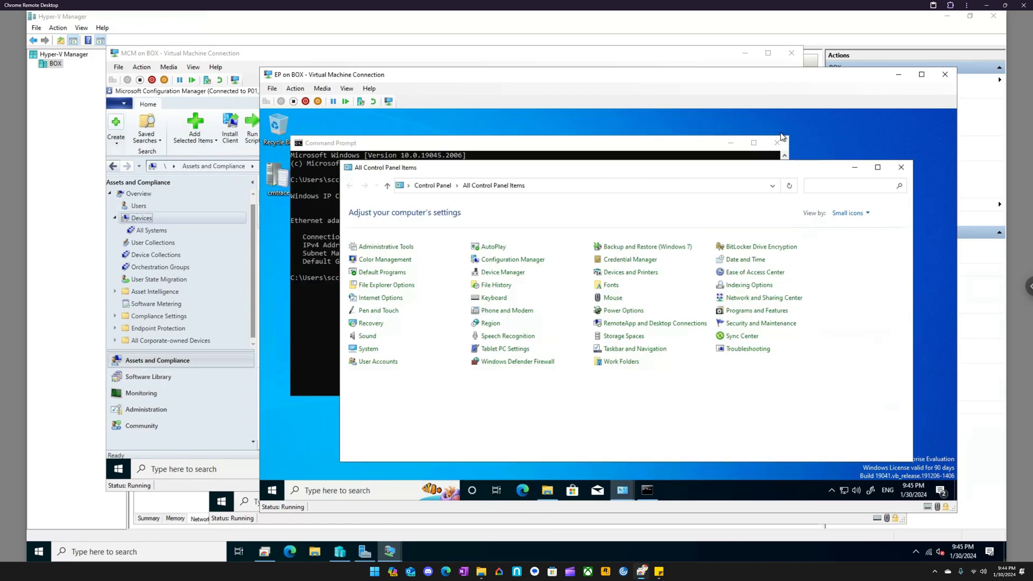
left_click(588, 141)
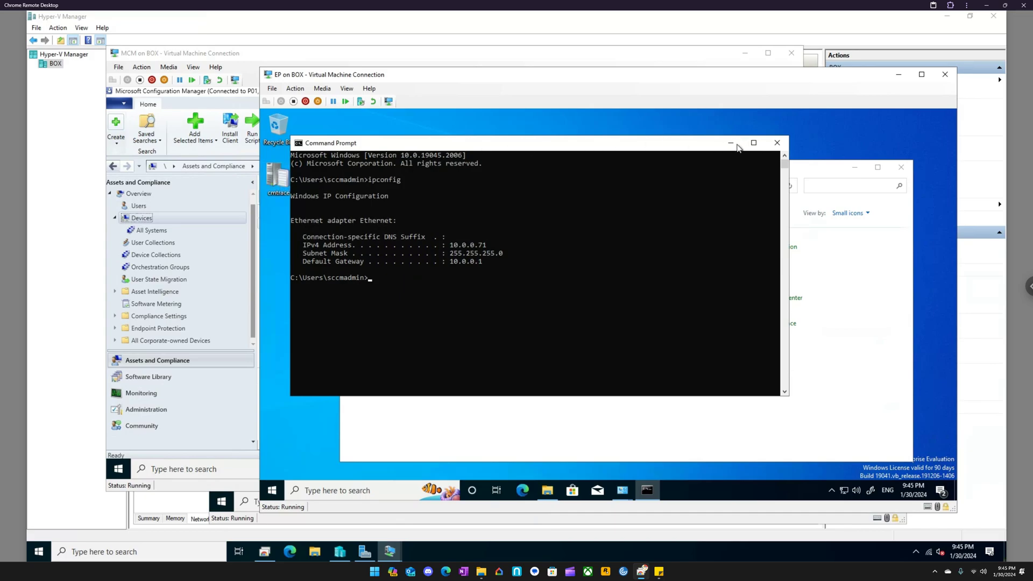
left_click(776, 142)
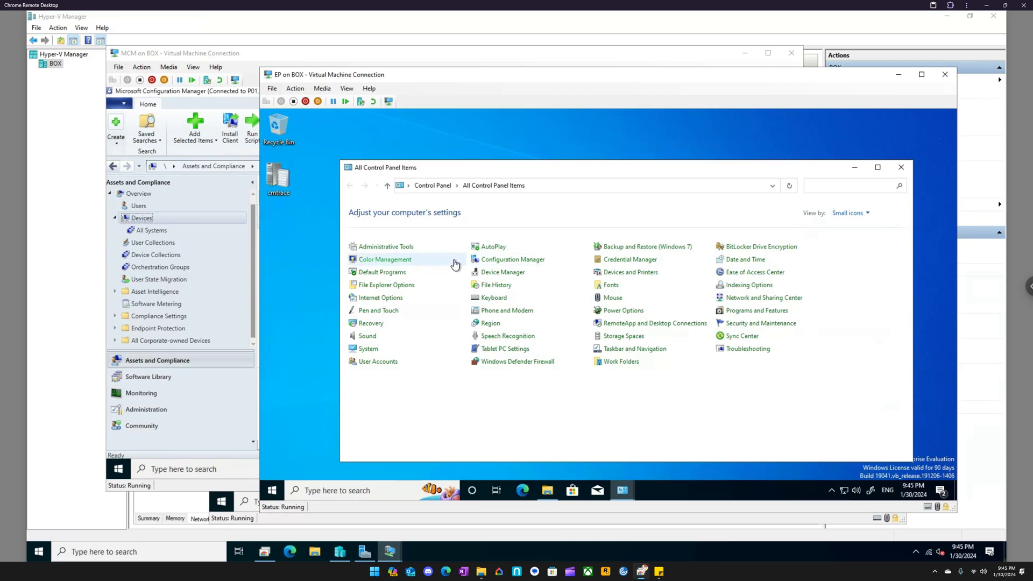
- Reopen the Configuration Manager client properties on EP and run the Hardware Inventory Cycle, acknowledging its notice
left_click(490, 260)
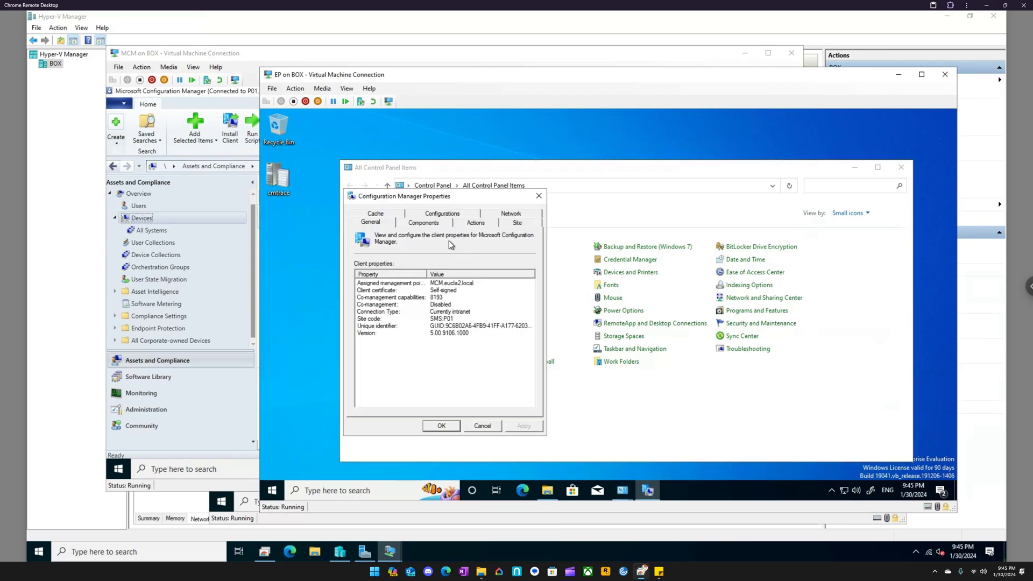
left_click(475, 225)
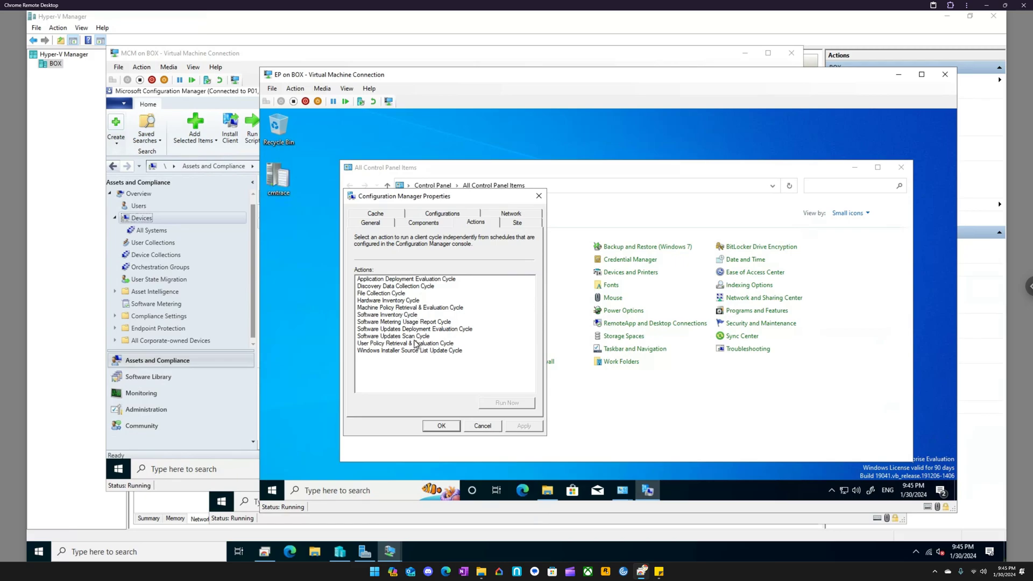
left_click(405, 302)
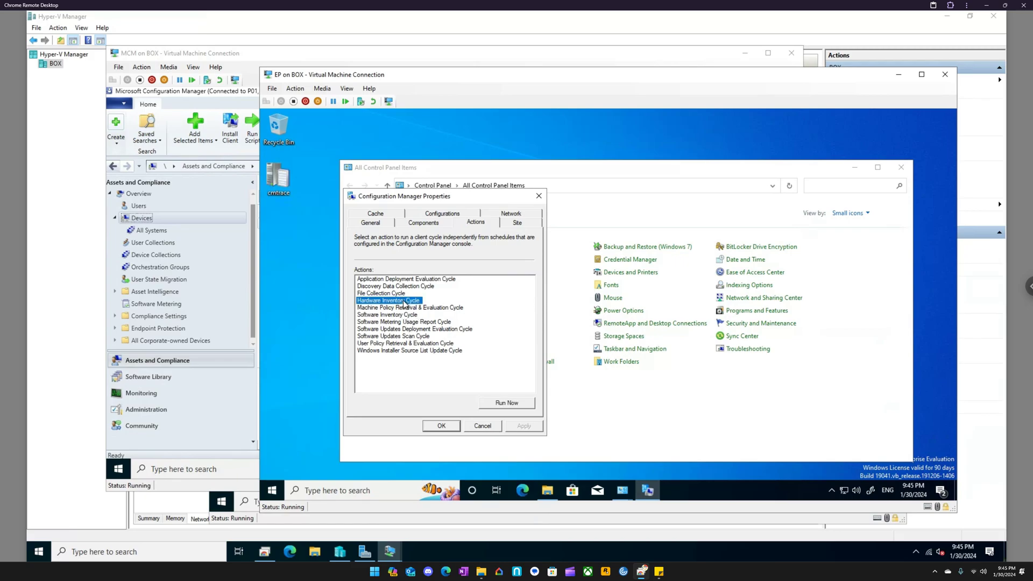
left_click(501, 404)
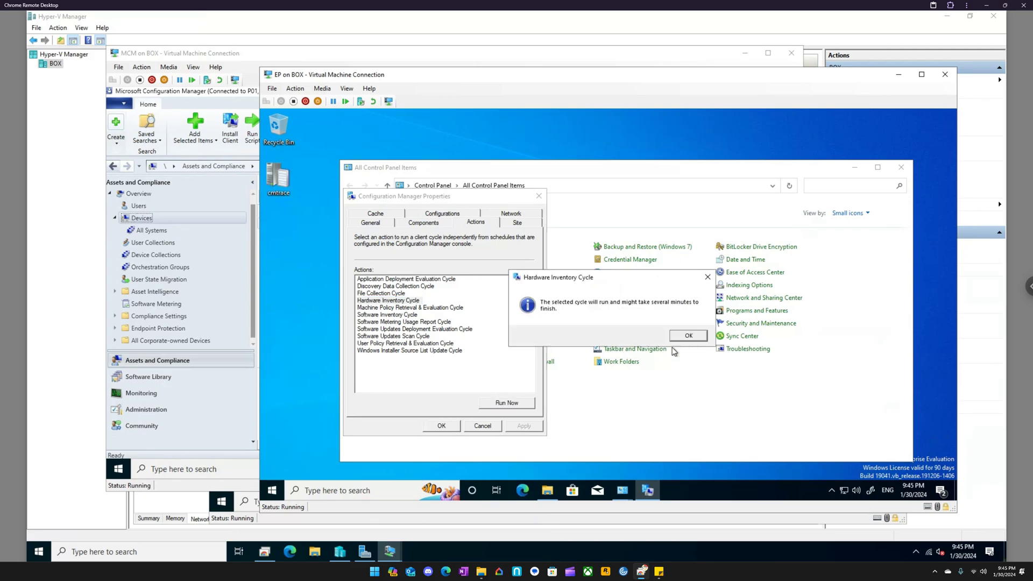
left_click(688, 336)
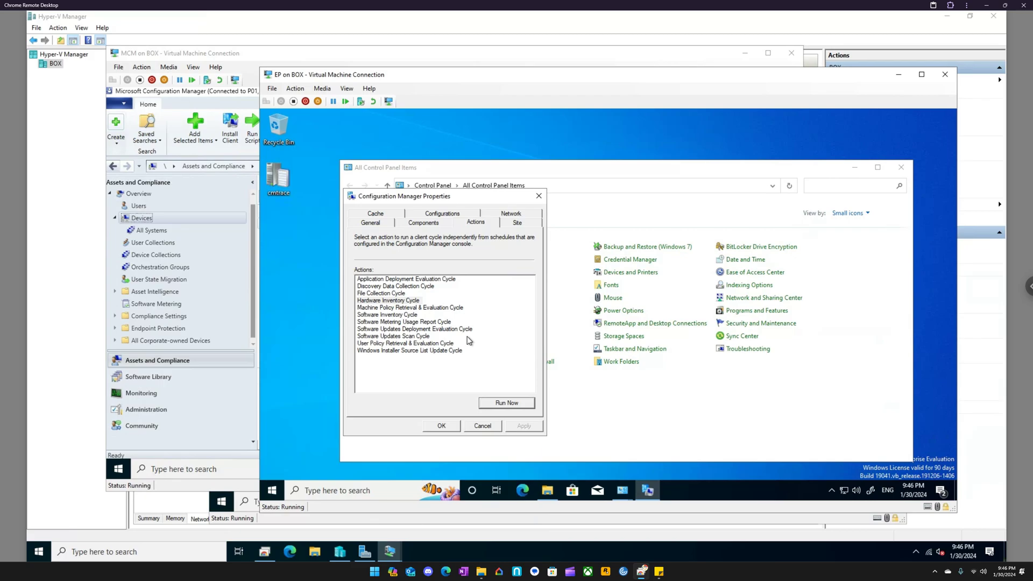
- View the client's network settings, and close the Configuration Manager properties, Control Panel and the ccmsetup folder
left_click(522, 214)
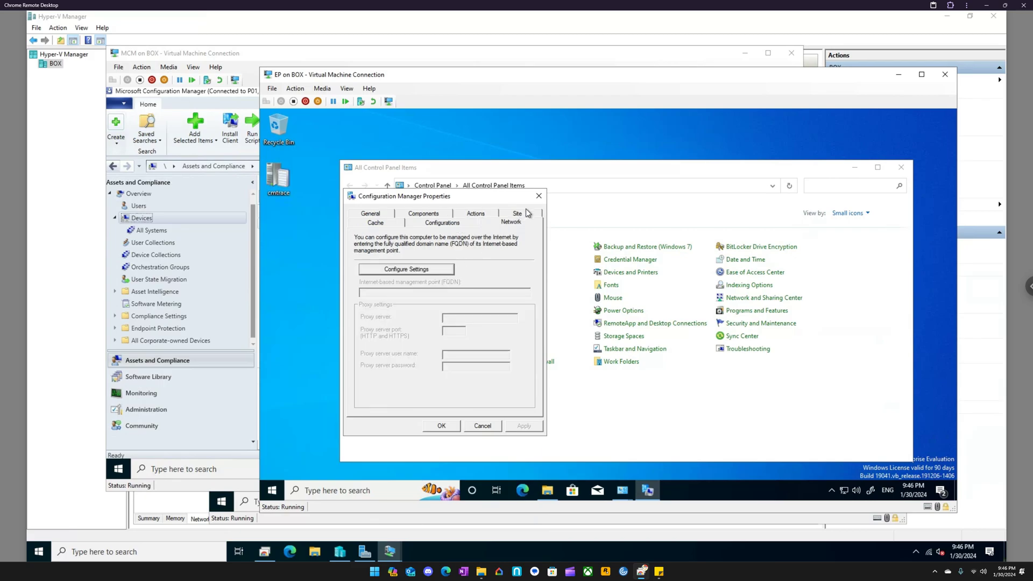
left_click(539, 196)
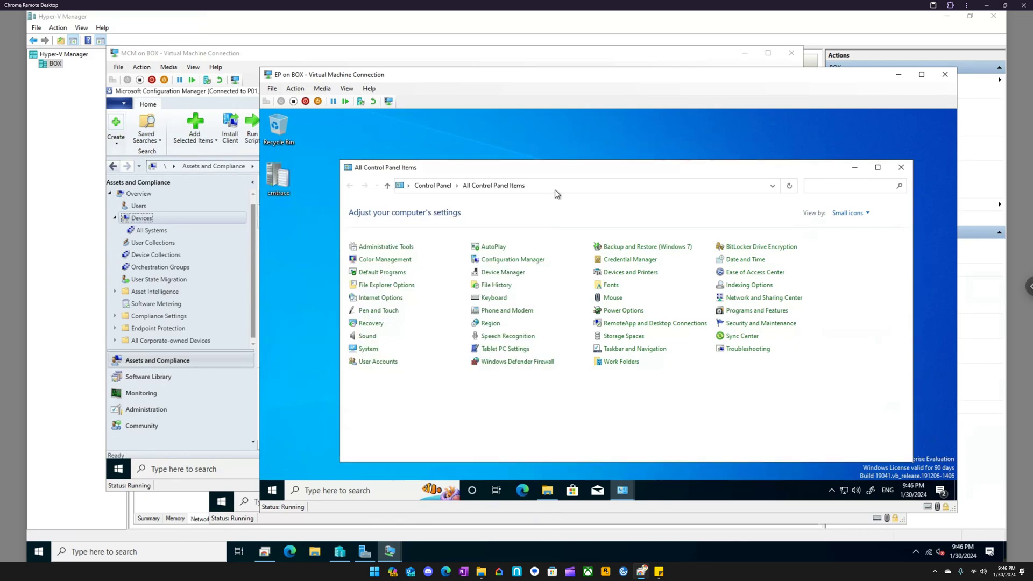
left_click(901, 167)
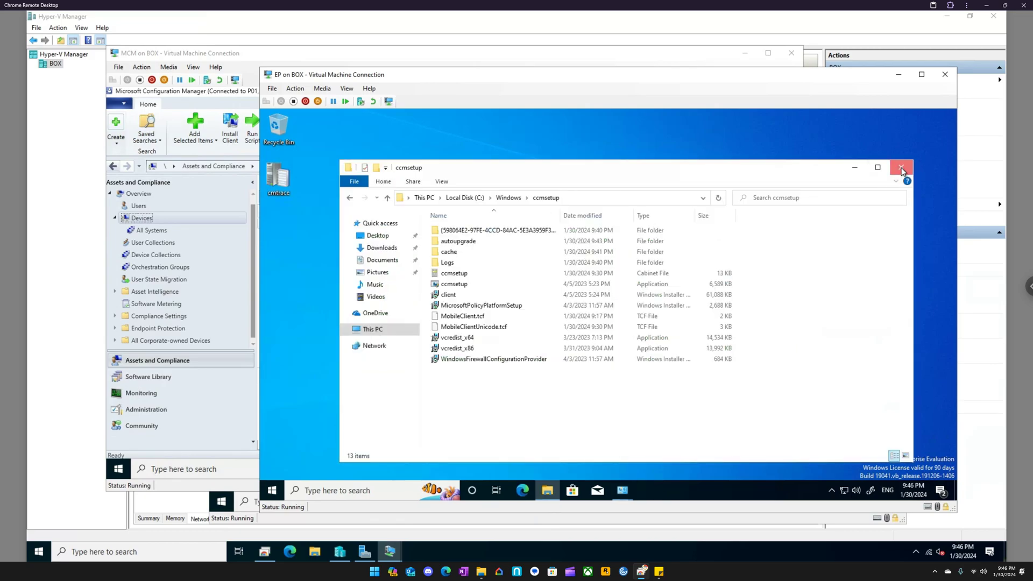
left_click(901, 169)
left_click(900, 170)
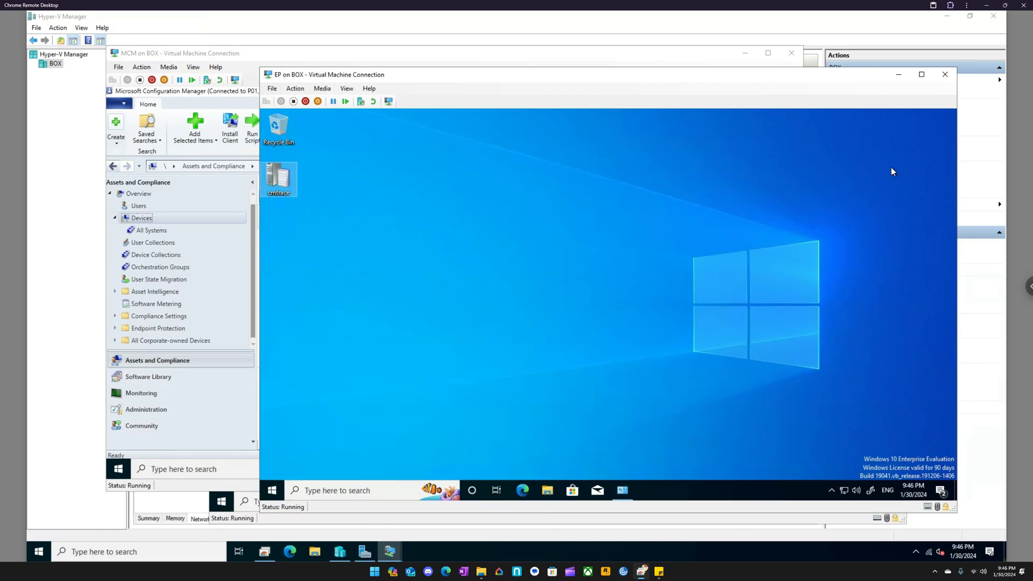
- Close the EP virtual machine connection, try to start a Remote Control session to EP from the Devices list, and acknowledge the notice
left_click(945, 74)
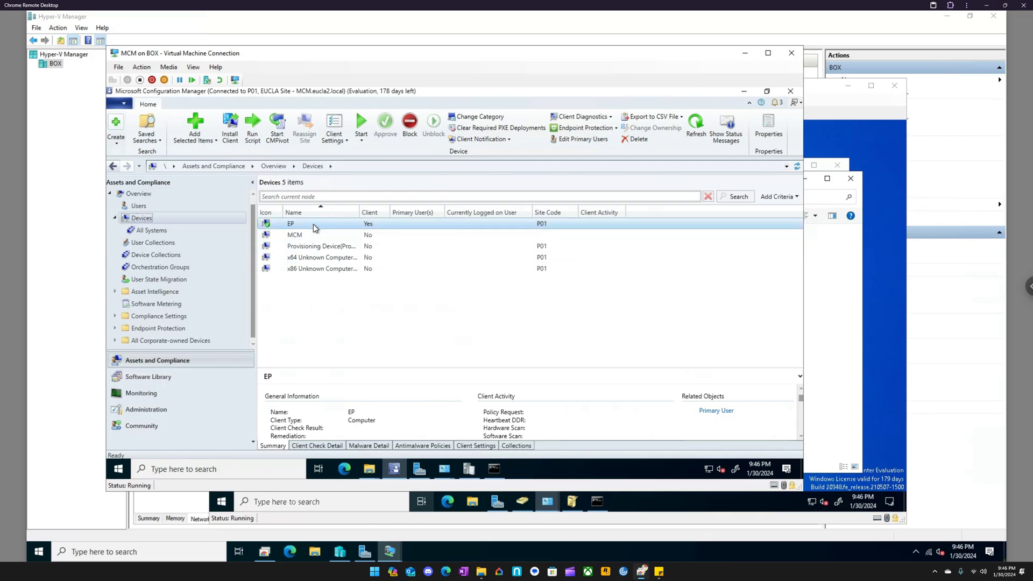
right_click(313, 224)
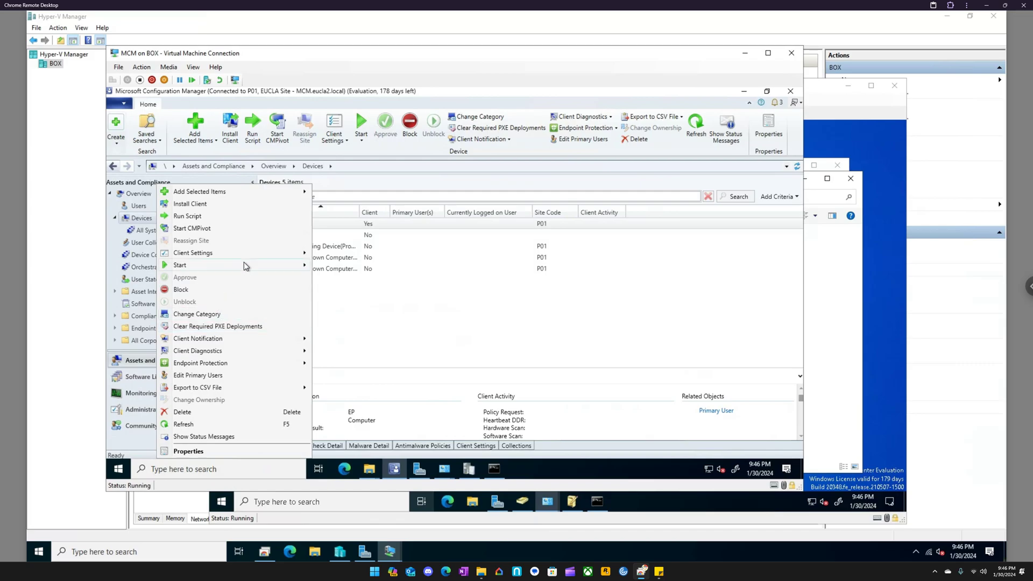
mouse_move(244, 262)
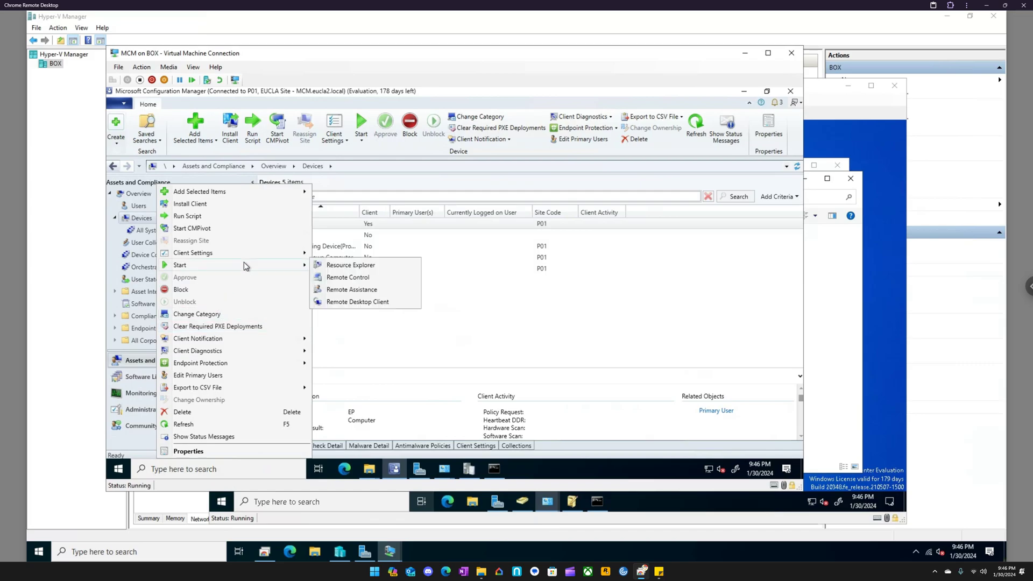
left_click(359, 278)
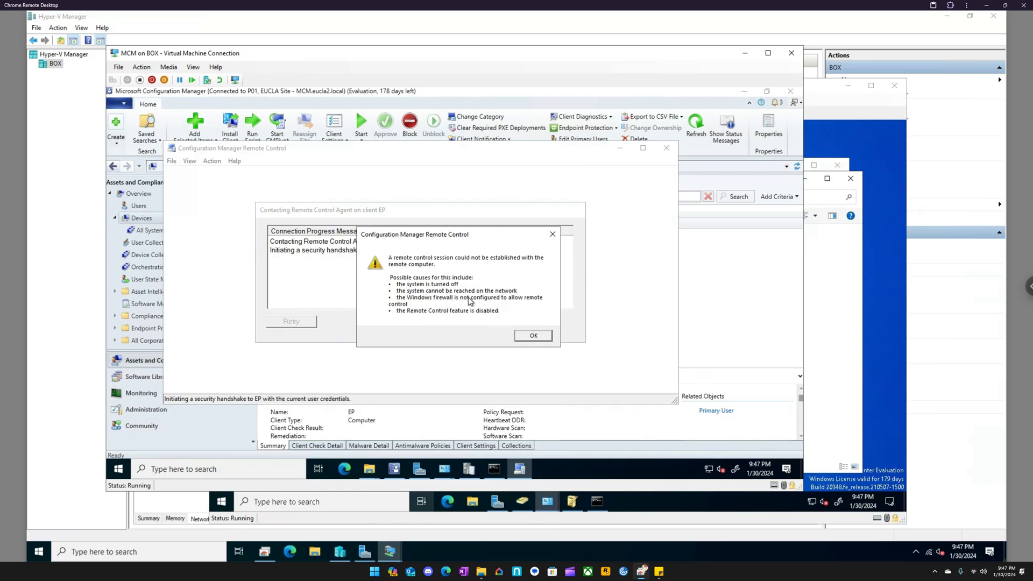
left_click(533, 336)
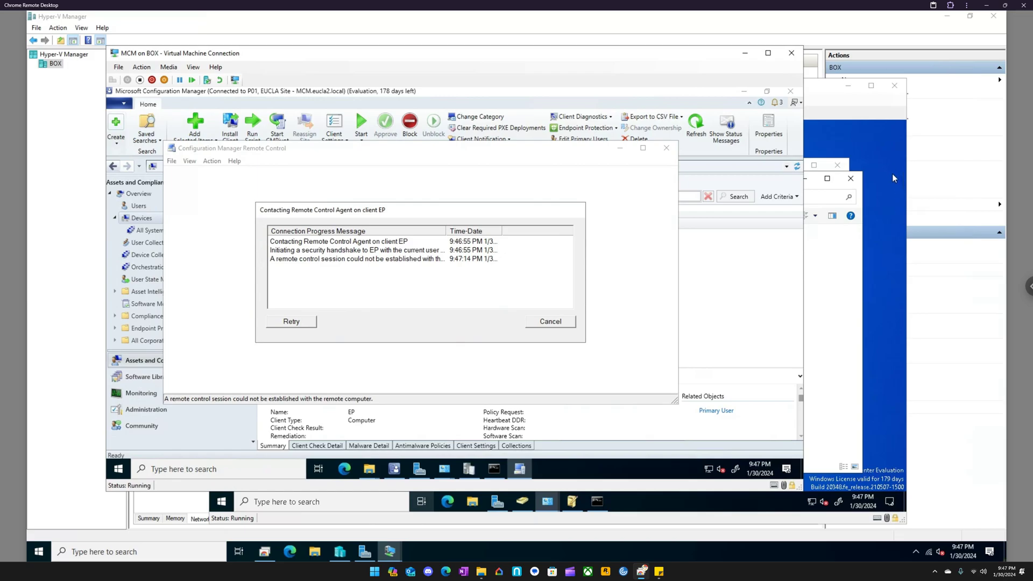
- Check the Windows Defender Firewall status on MCM through Control Panel, and close it
left_click(255, 469)
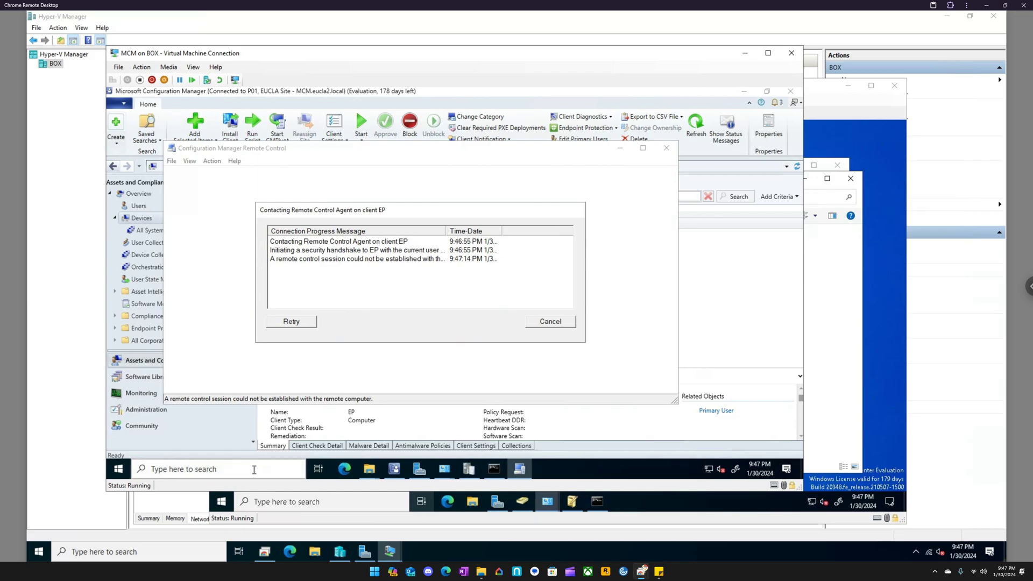
type("cont")
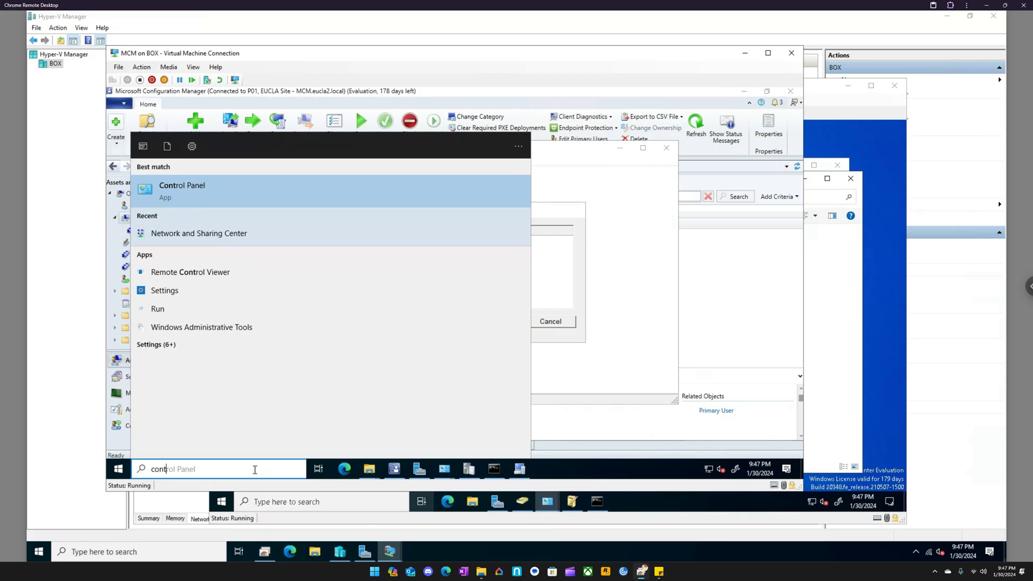
key("Return")
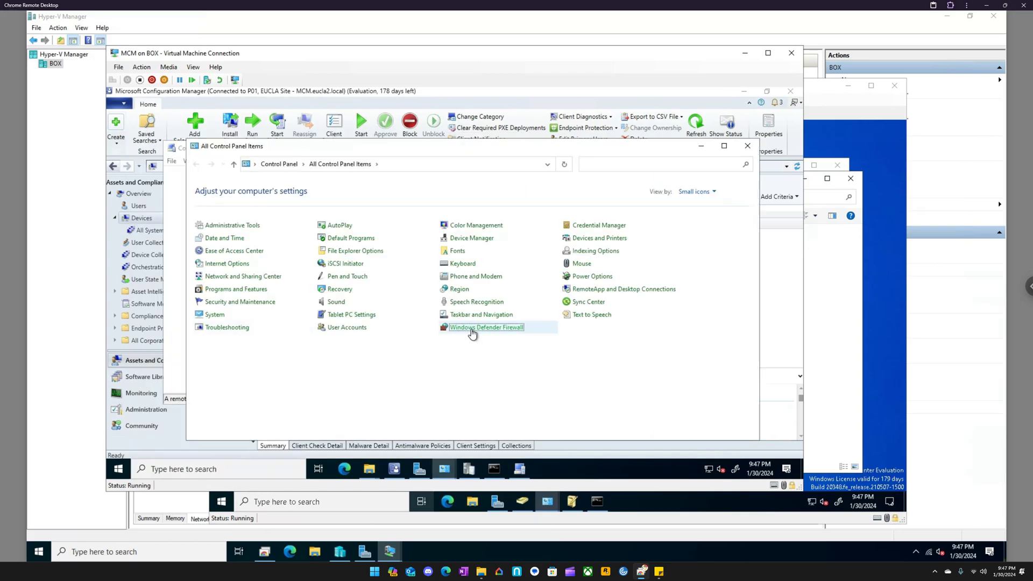
left_click(471, 329)
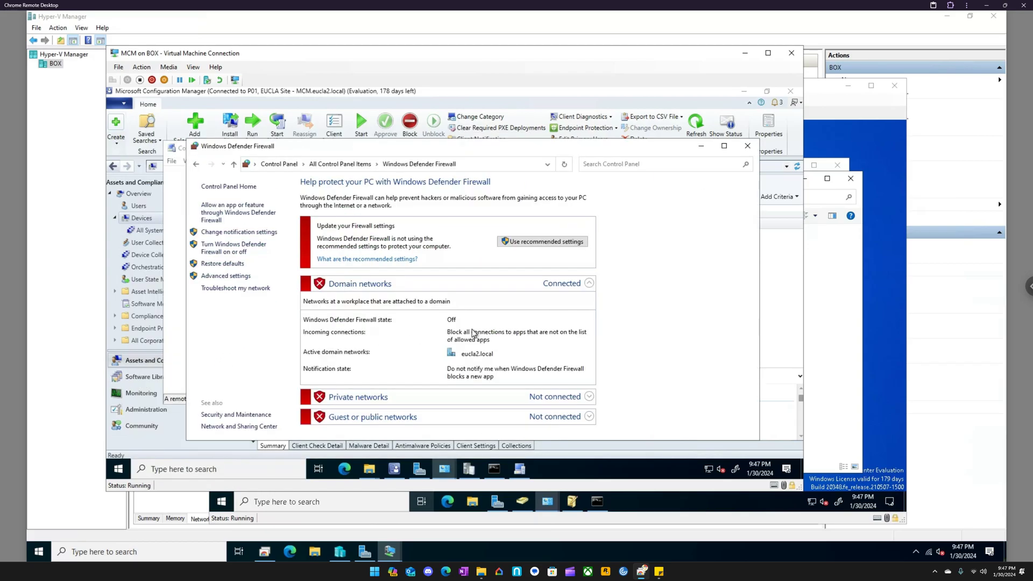
left_click(747, 148)
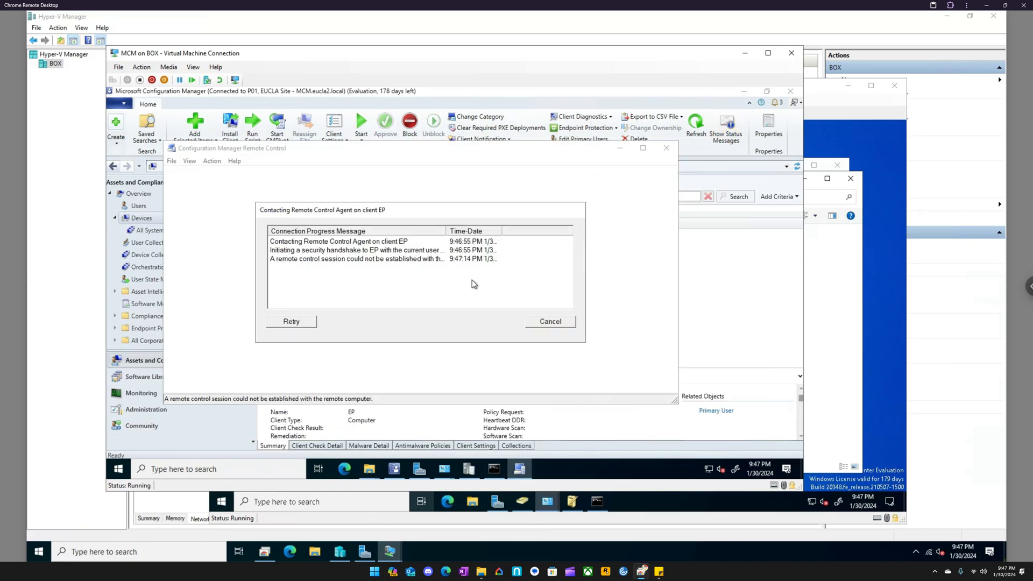
- Close the existing Remote Control window and try a fresh Remote Control session to EP
left_click(548, 326)
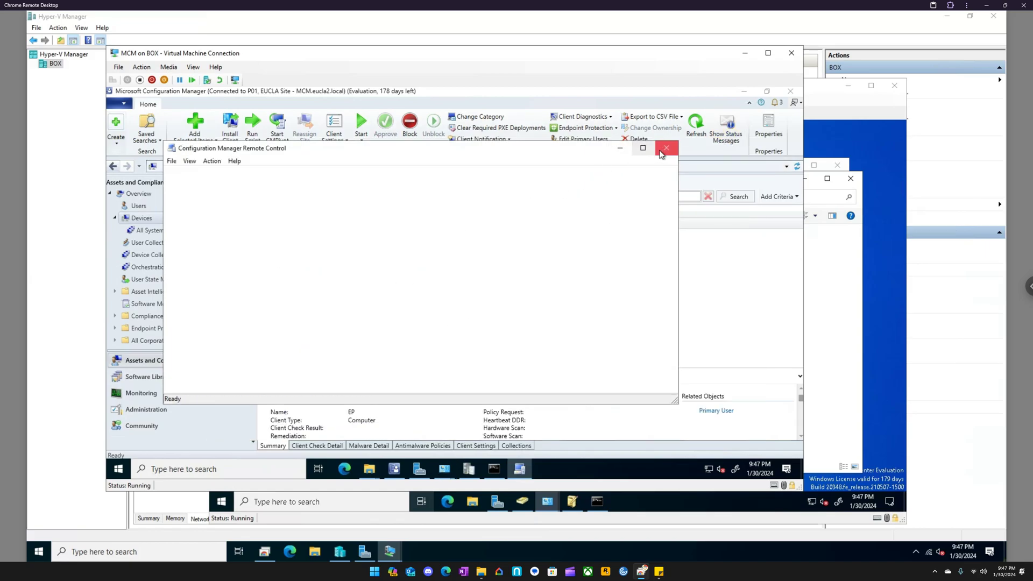
left_click(666, 148)
right_click(321, 227)
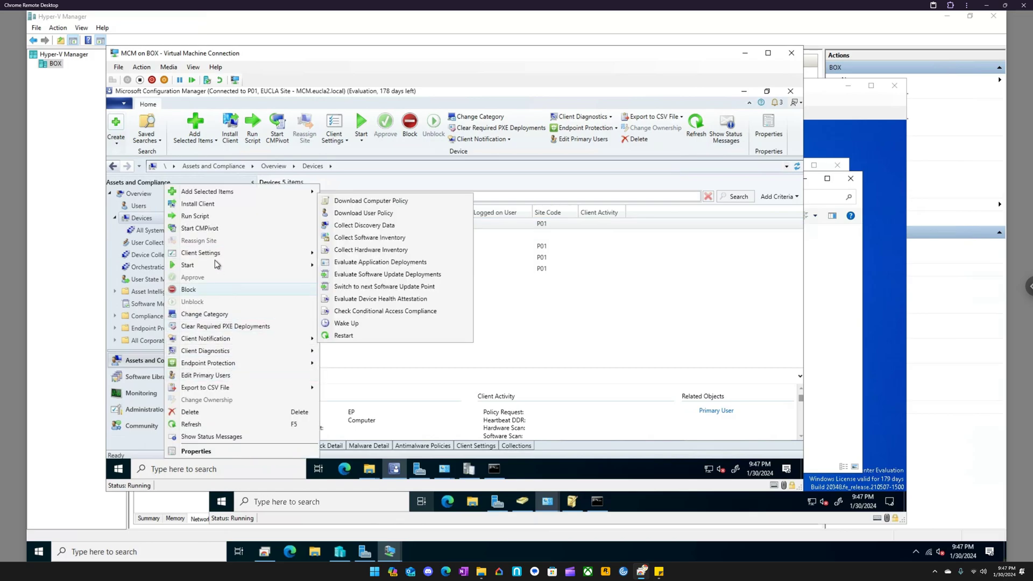
mouse_move(285, 264)
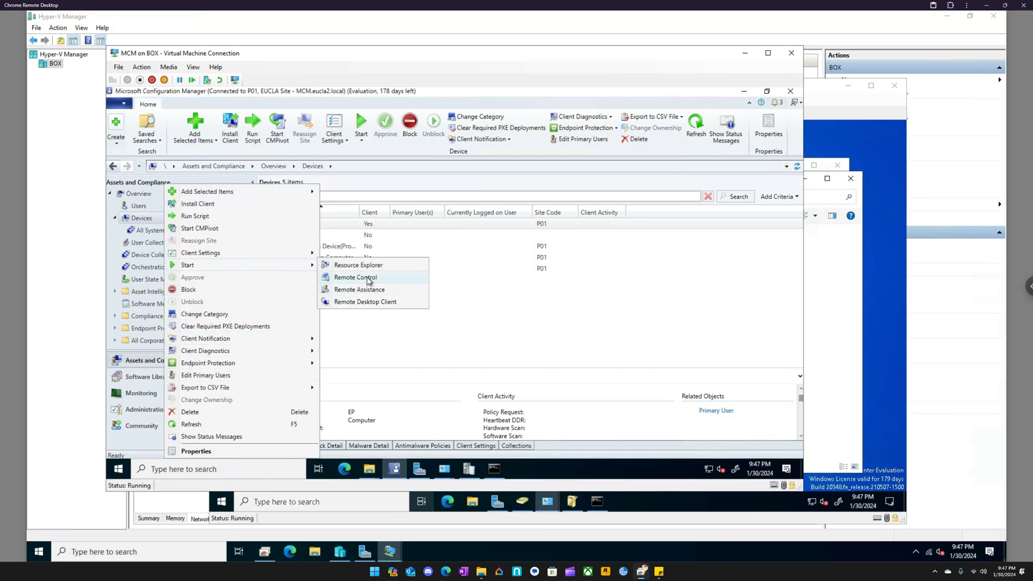
left_click(369, 281)
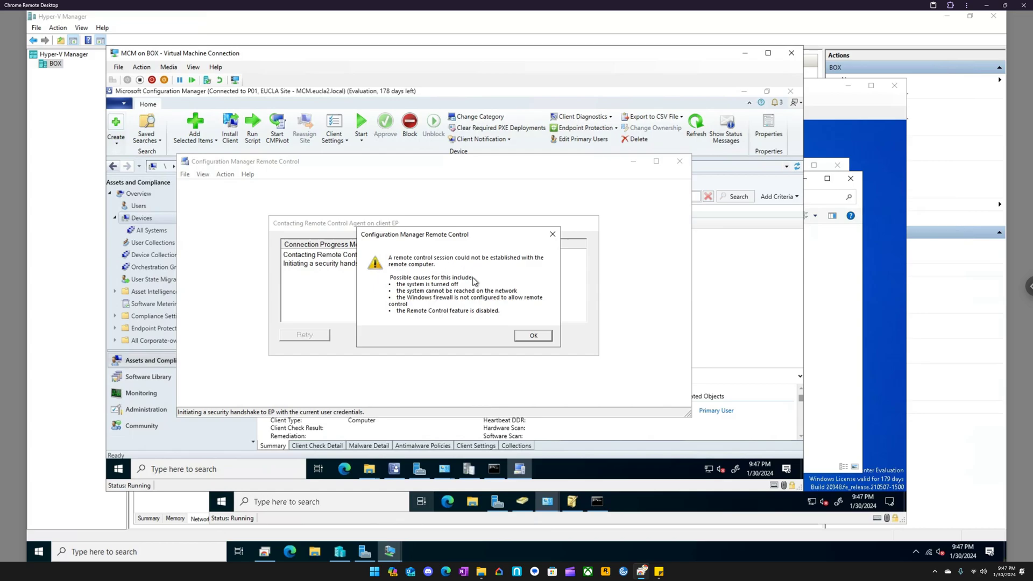
left_click(532, 335)
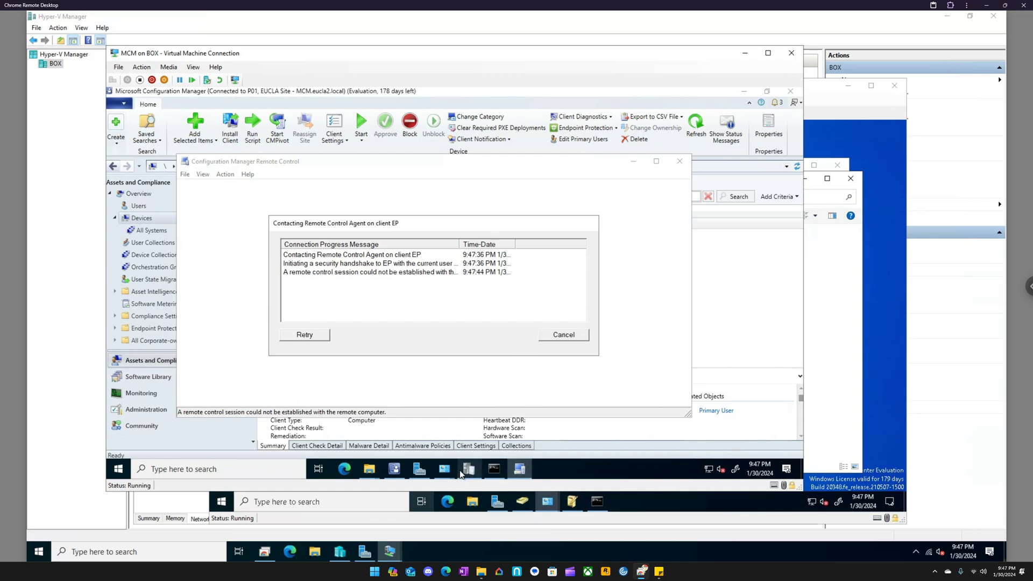
- Ping ep from a Command Prompt on MCM to test name resolution and connectivity
left_click(228, 470)
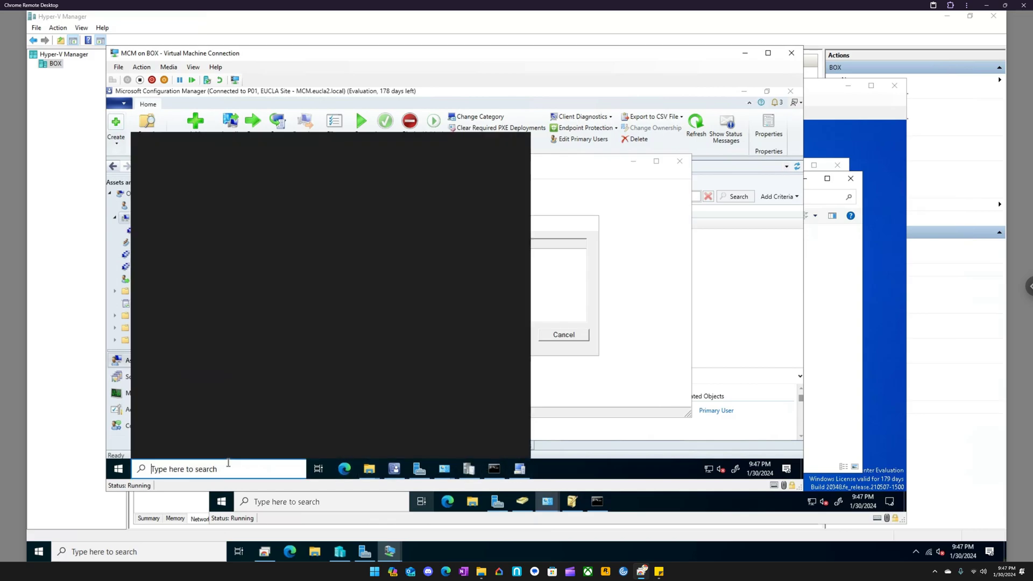
type("cmd")
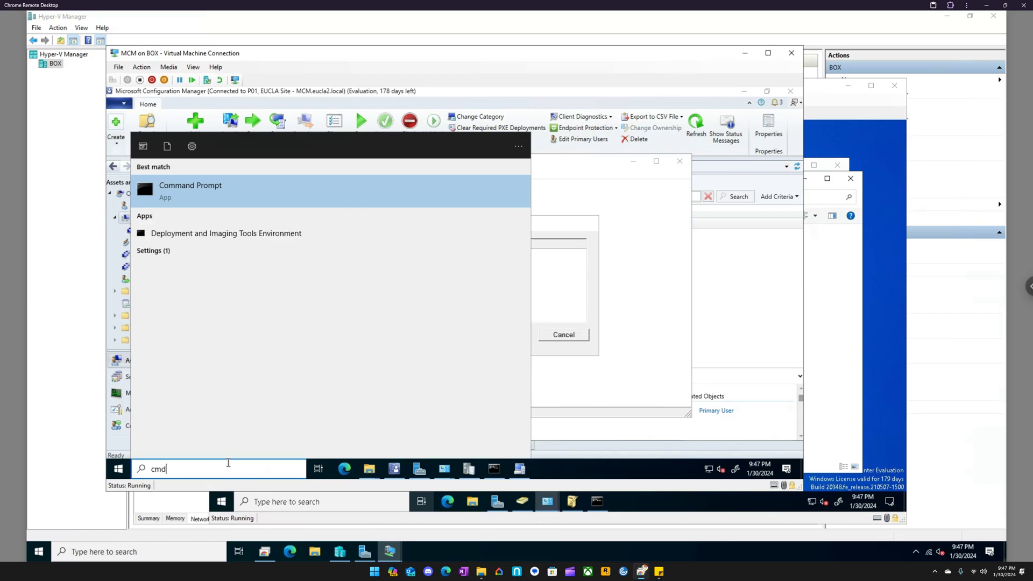
key("Return")
type("ping ")
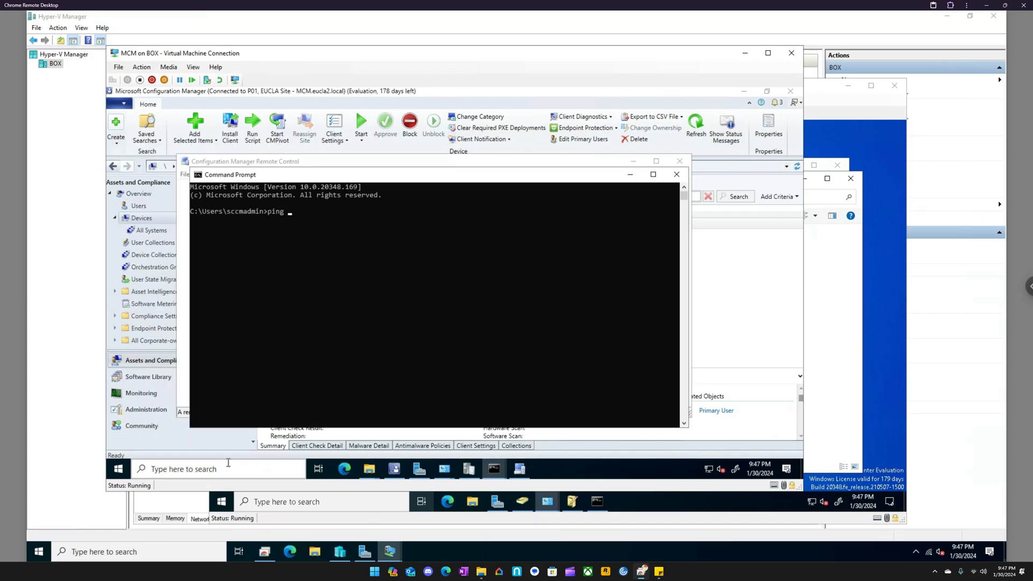
type("ep")
key("Return")
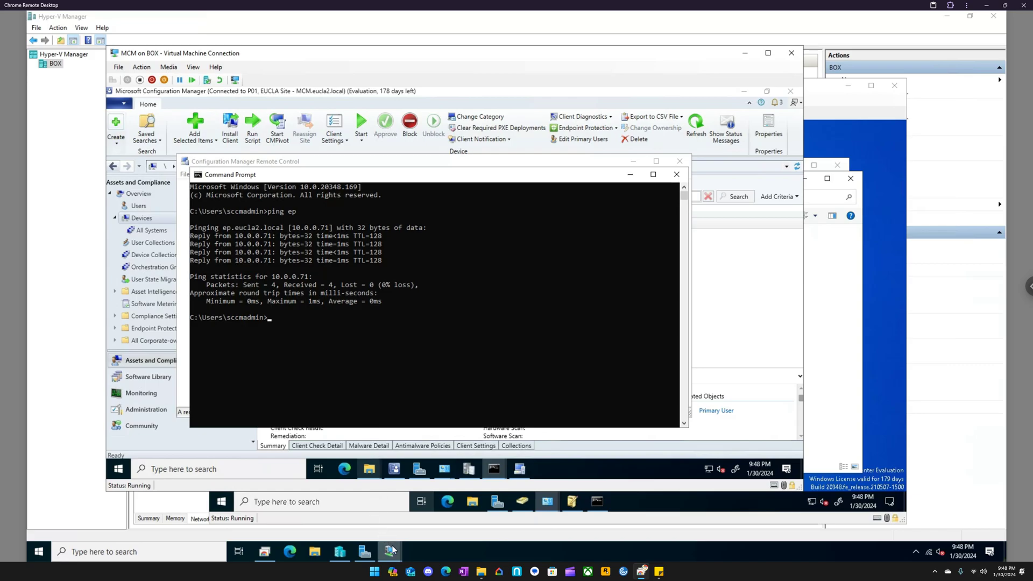
- Switch to the DC virtual machine, review the host records of the eucla2.local forward lookup zone in DNS Manager, and close it
mouse_move(389, 551)
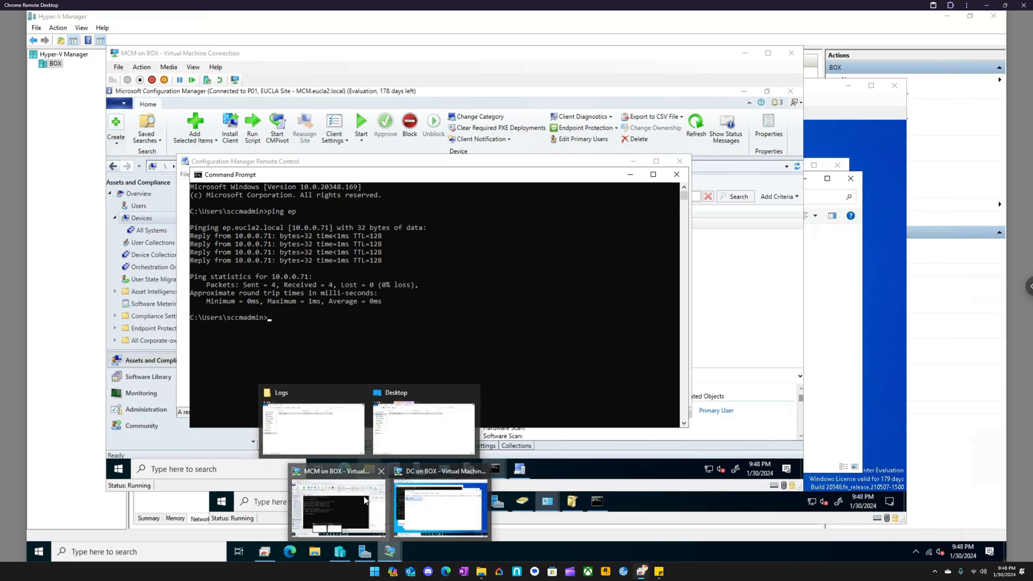
left_click(424, 473)
left_click(326, 499)
type("dns")
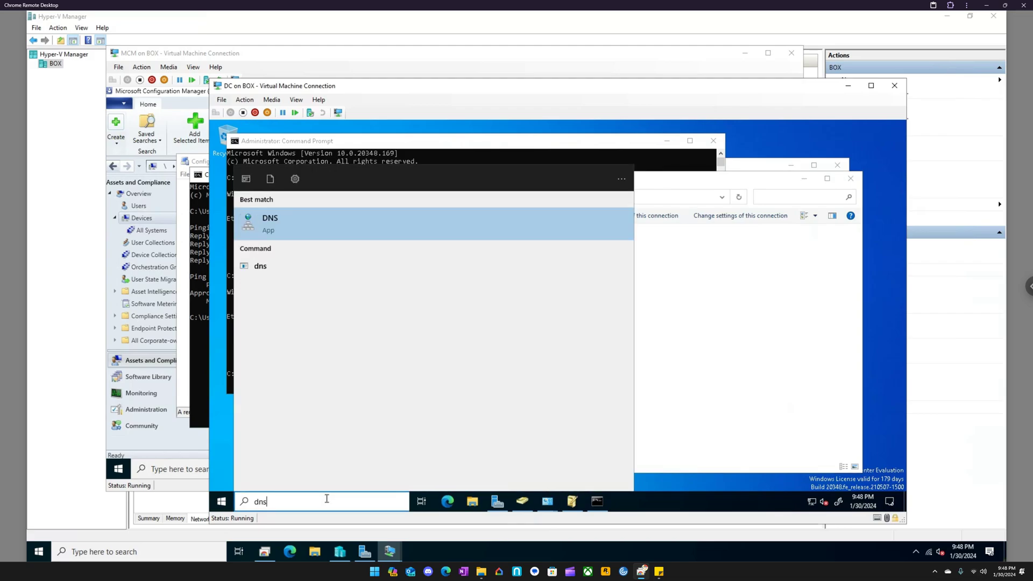
key("Return")
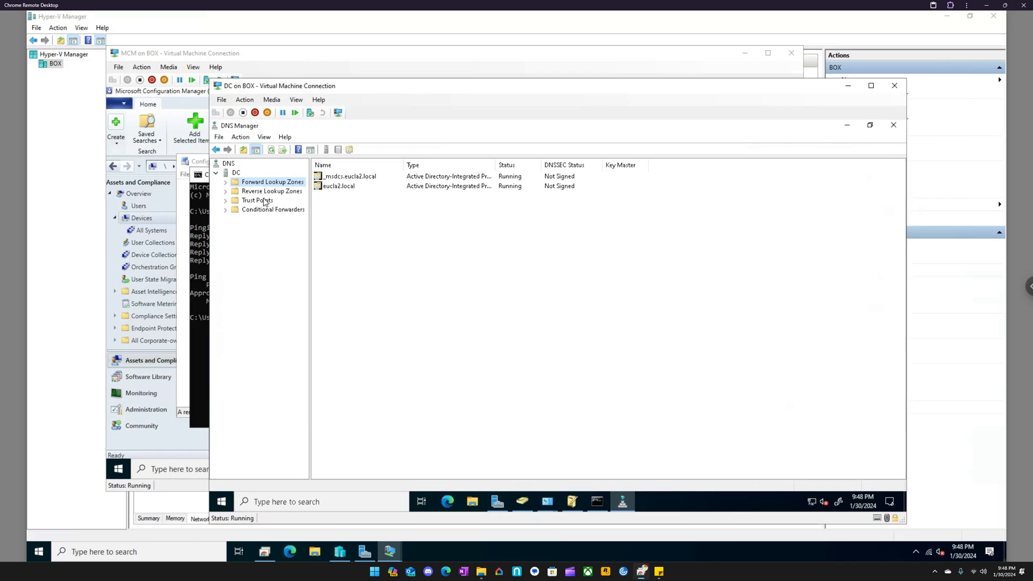
double_click(290, 182)
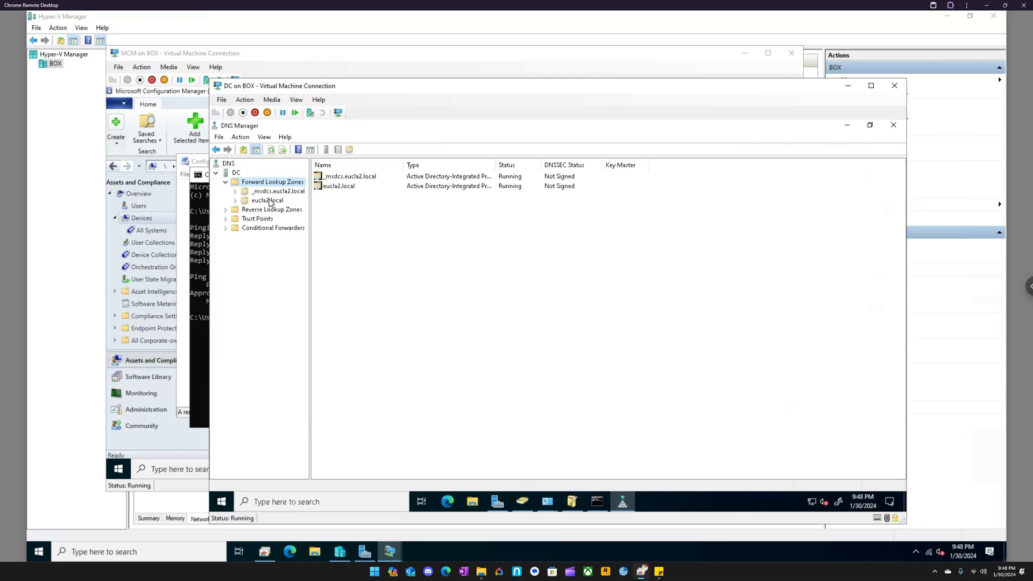
double_click(269, 200)
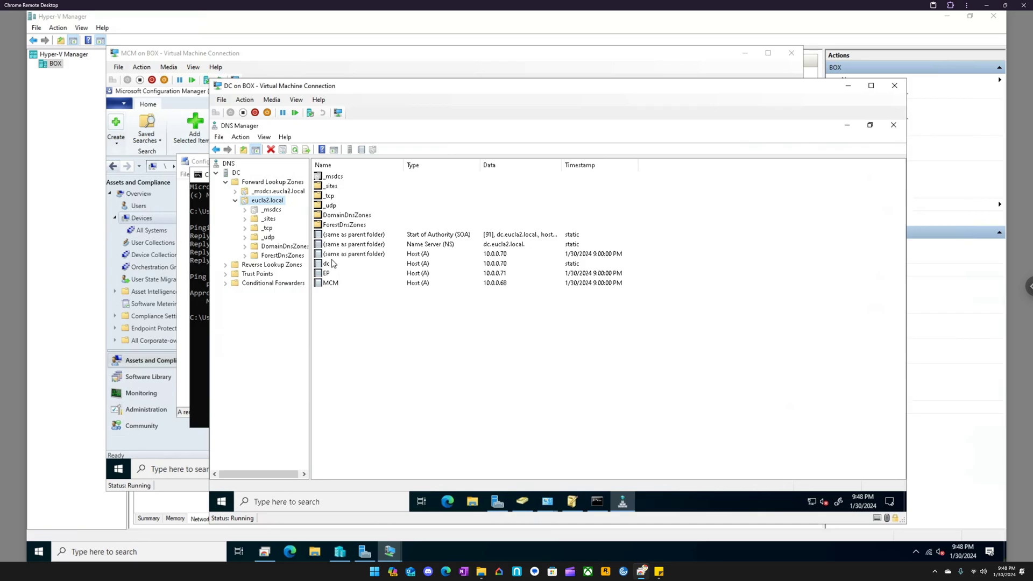
left_click(893, 125)
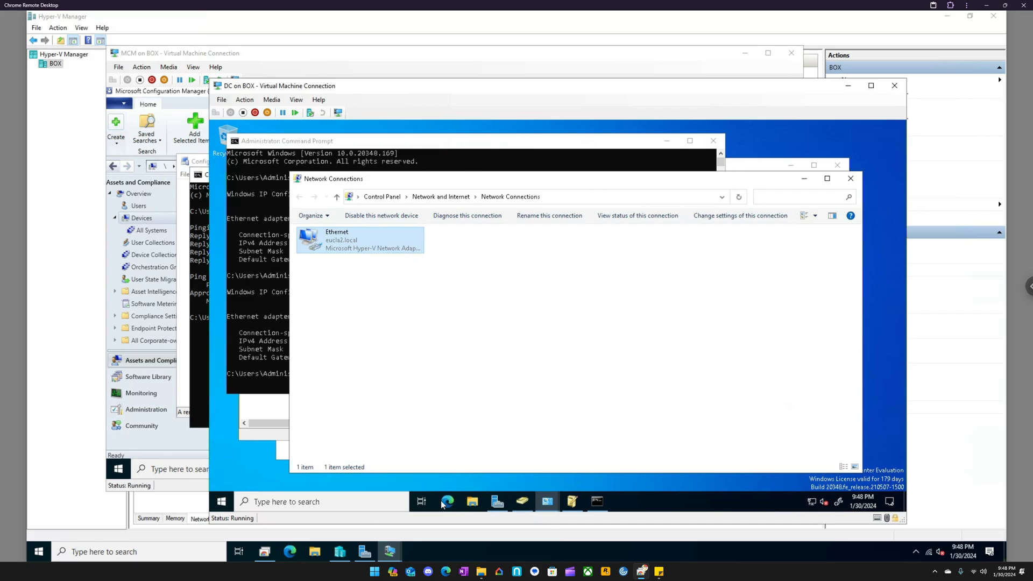
- Return to MCM, minimize the Command Prompt, retry the Remote Control connection to EP, and close the Remote Control window
left_click(390, 551)
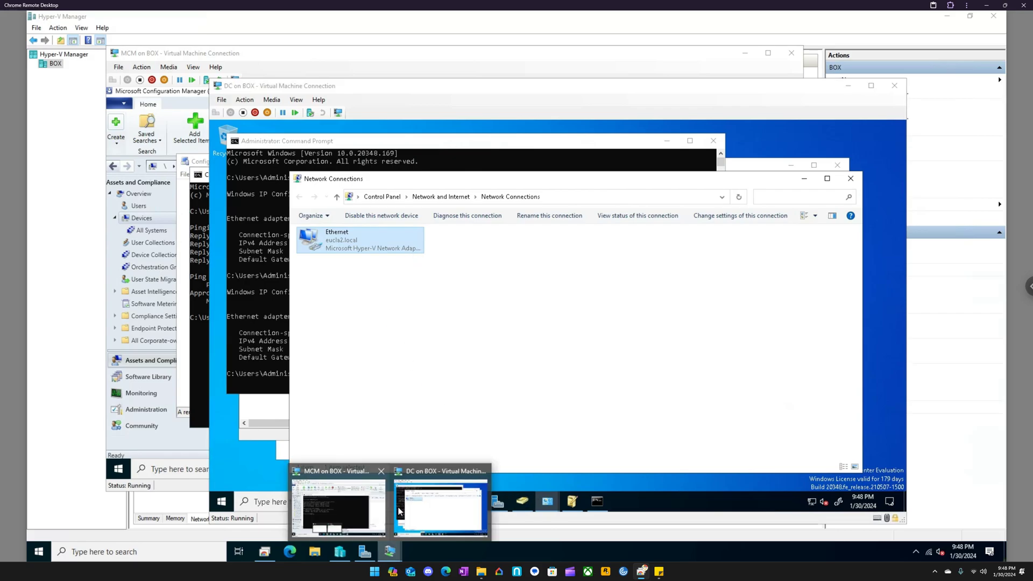
left_click(341, 466)
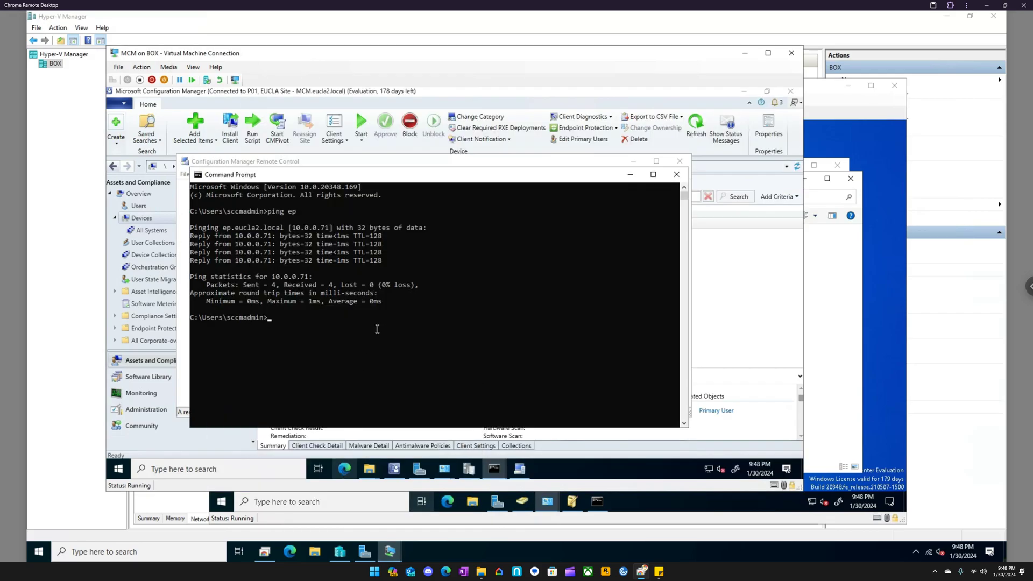
left_click(630, 175)
left_click(322, 334)
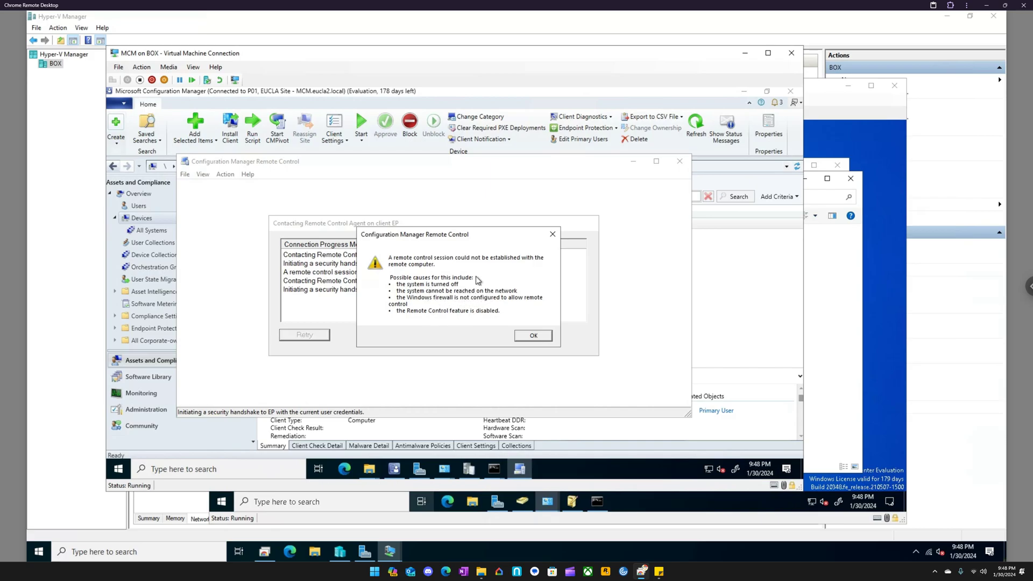
left_click(554, 234)
left_click(574, 334)
left_click(680, 161)
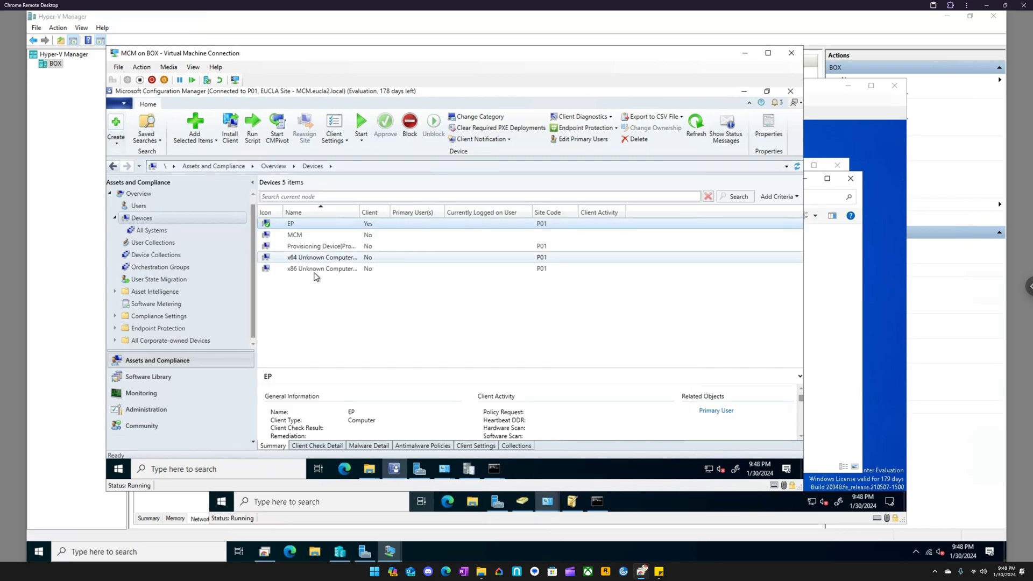
- Launch the Remote Desktop Client for EP from the Devices list and dismiss its credentials request
right_click(309, 227)
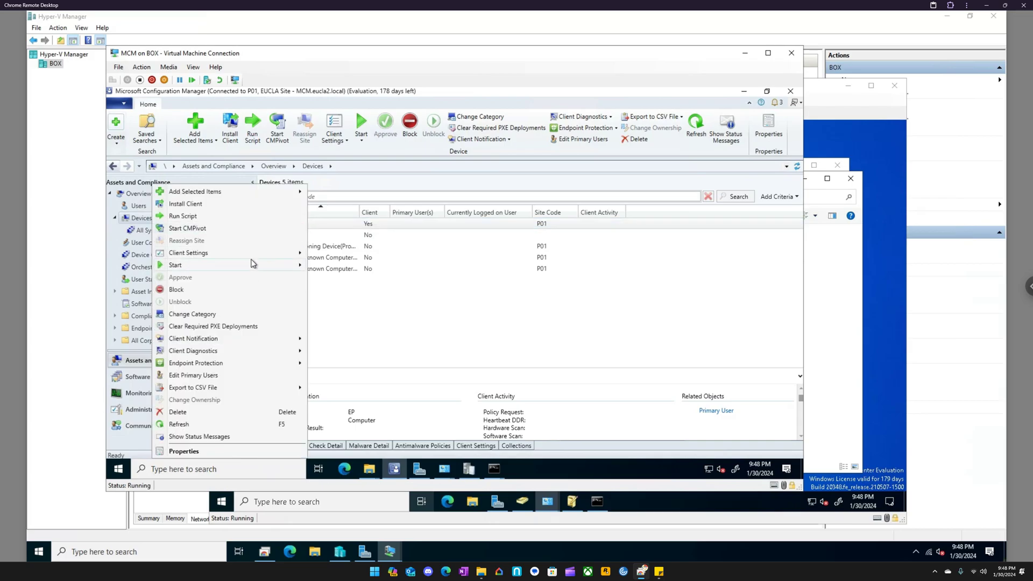
mouse_move(253, 265)
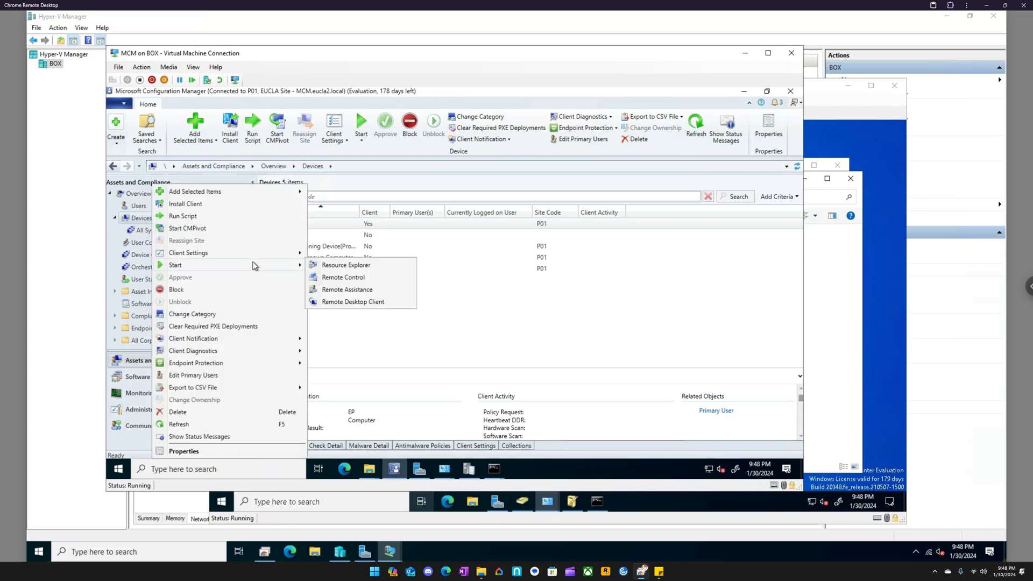
left_click(354, 303)
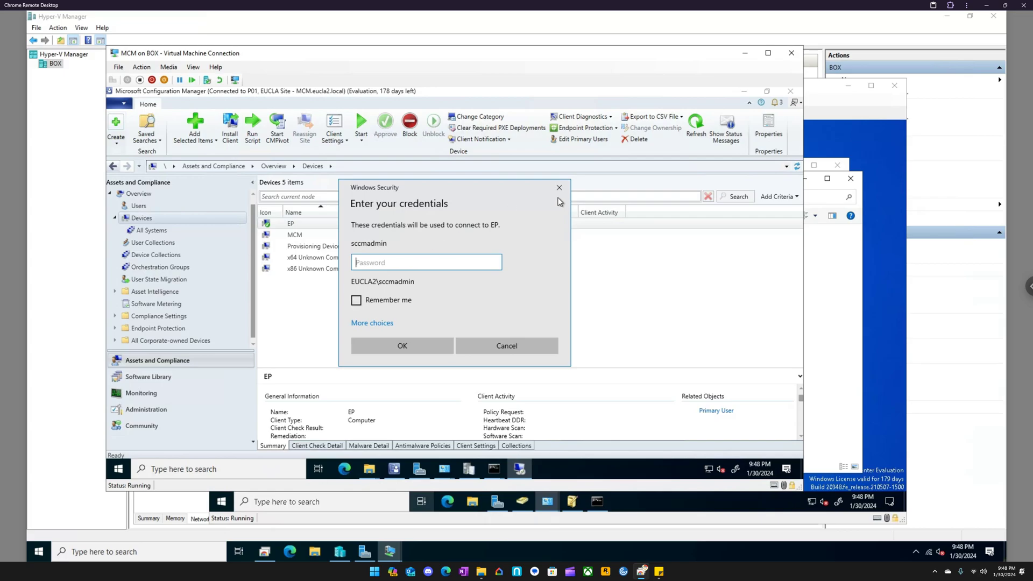
left_click(560, 188)
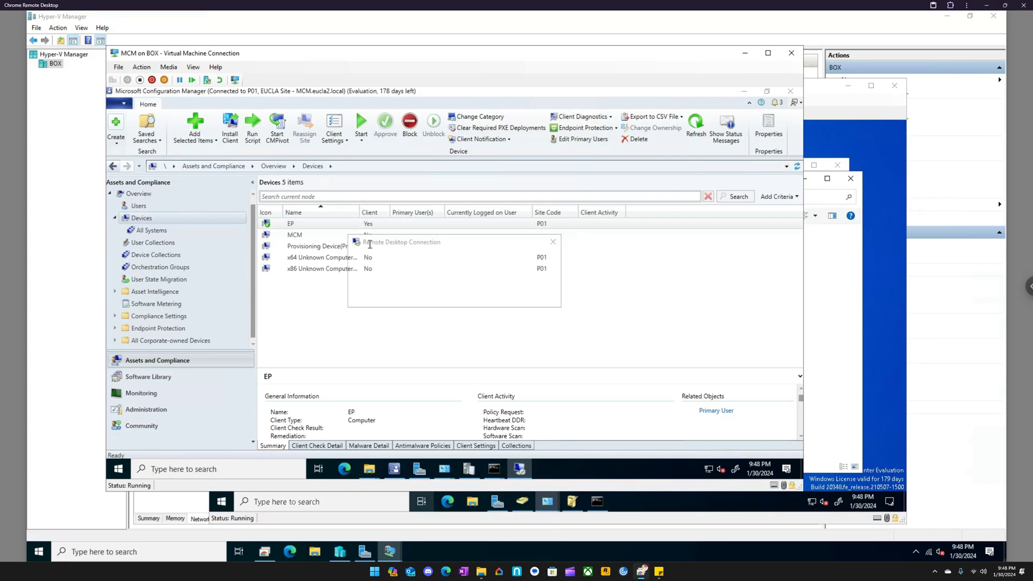
- Start Resource Explorer for EP and examine its hardware inventory, including the Power Capabilities class
right_click(315, 225)
left_click(324, 224)
right_click(324, 224)
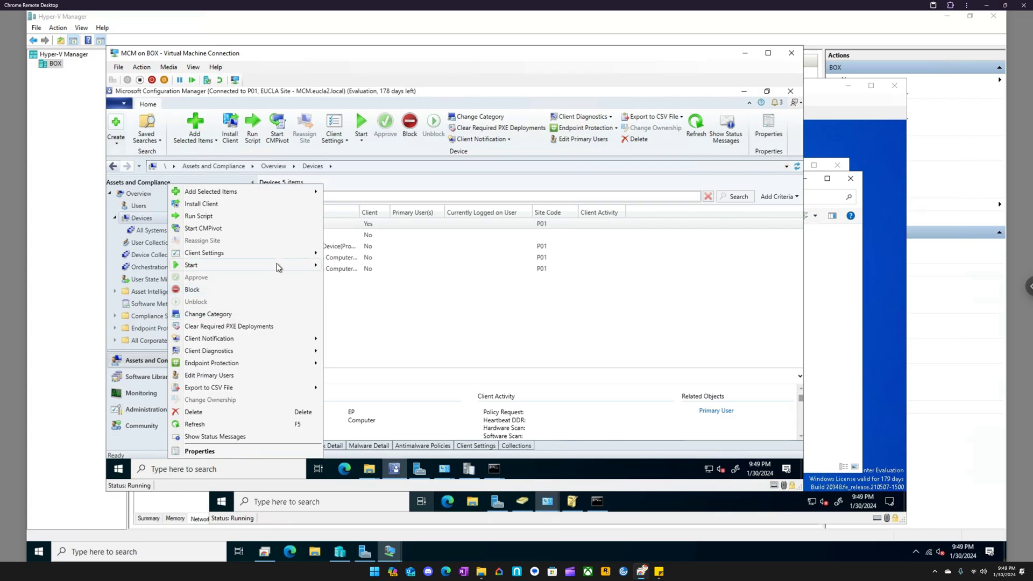
mouse_move(280, 267)
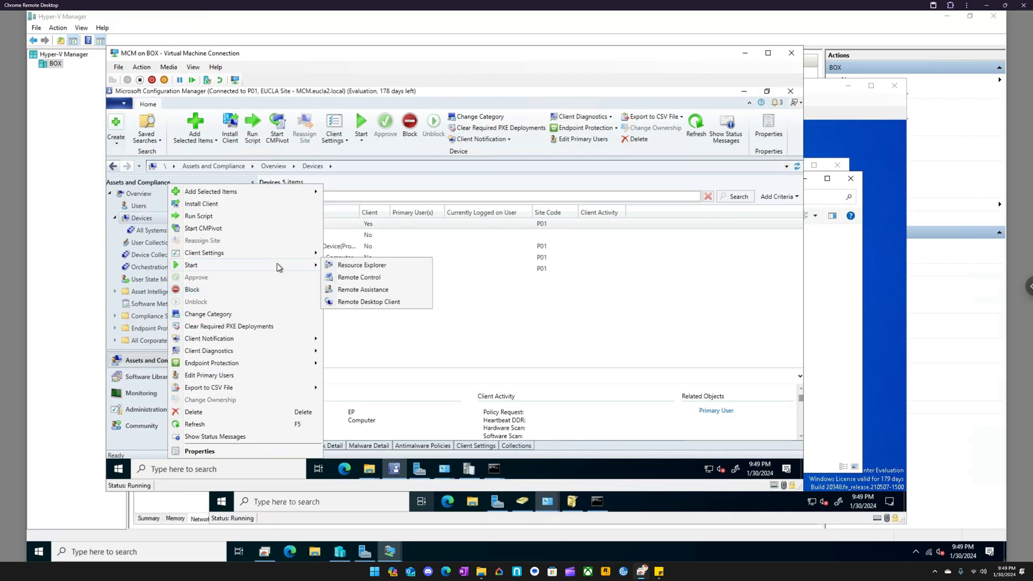
left_click(381, 266)
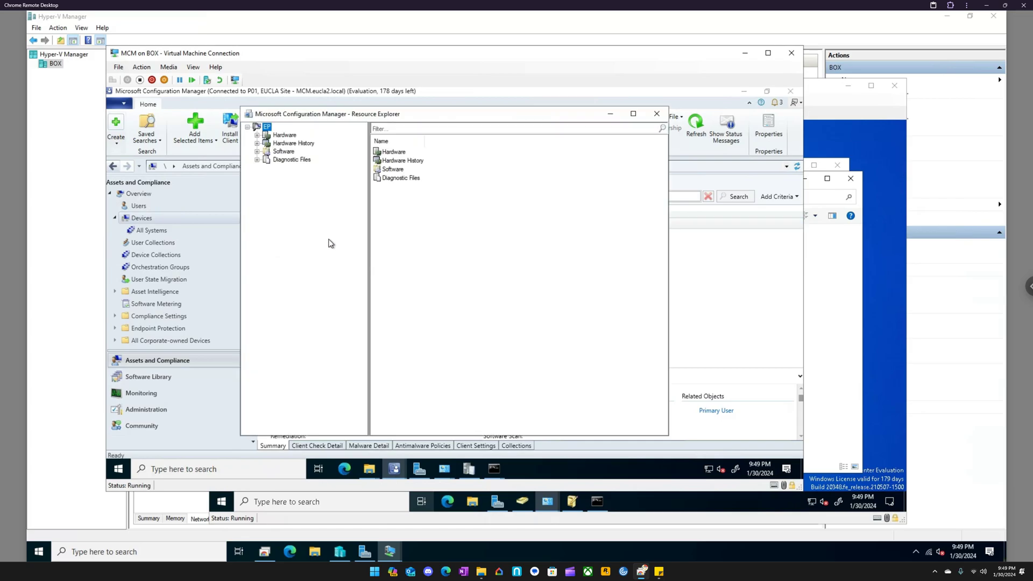
left_click(257, 136)
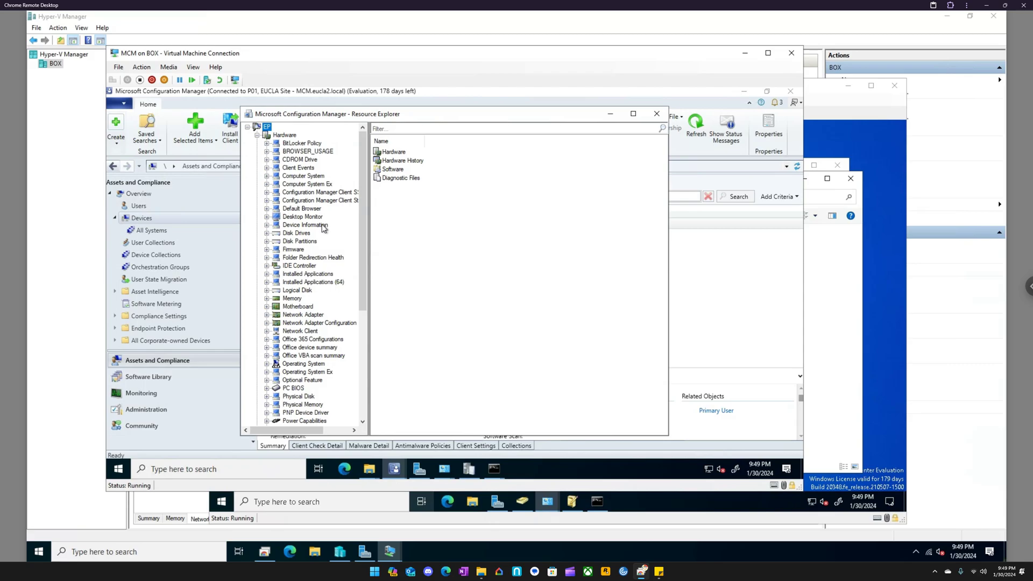
scroll(327, 363, "down", 3)
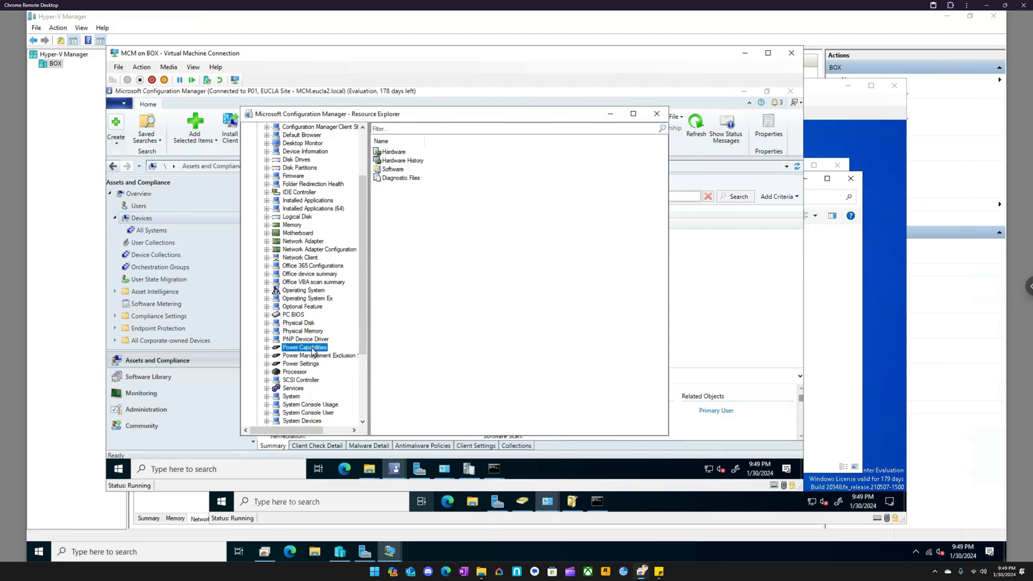
left_click(305, 348)
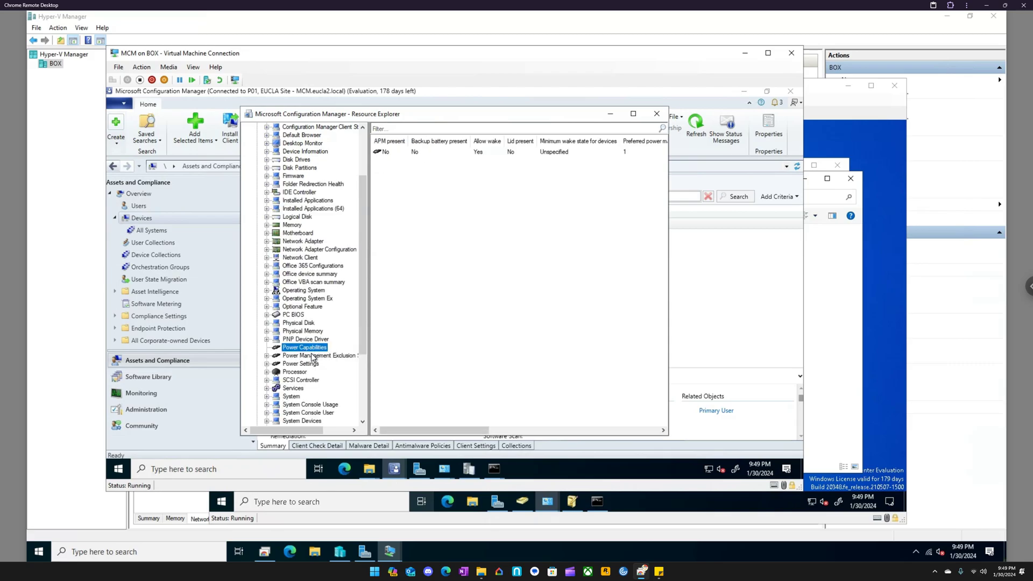
scroll(313, 352, "down", 4)
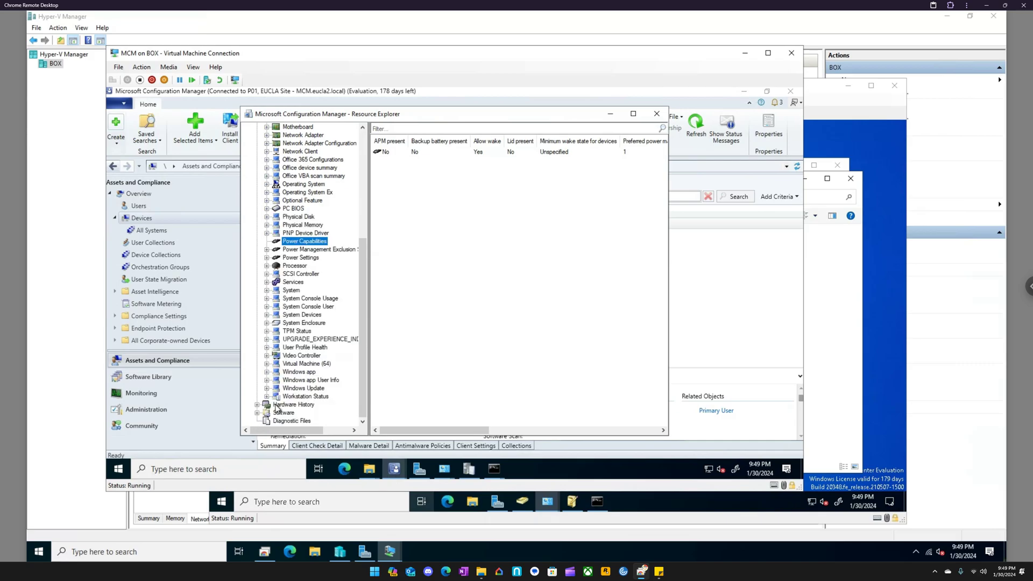
- Expand EP's Software inventory and inspect Collected Files, File Details and Product Details
double_click(275, 414)
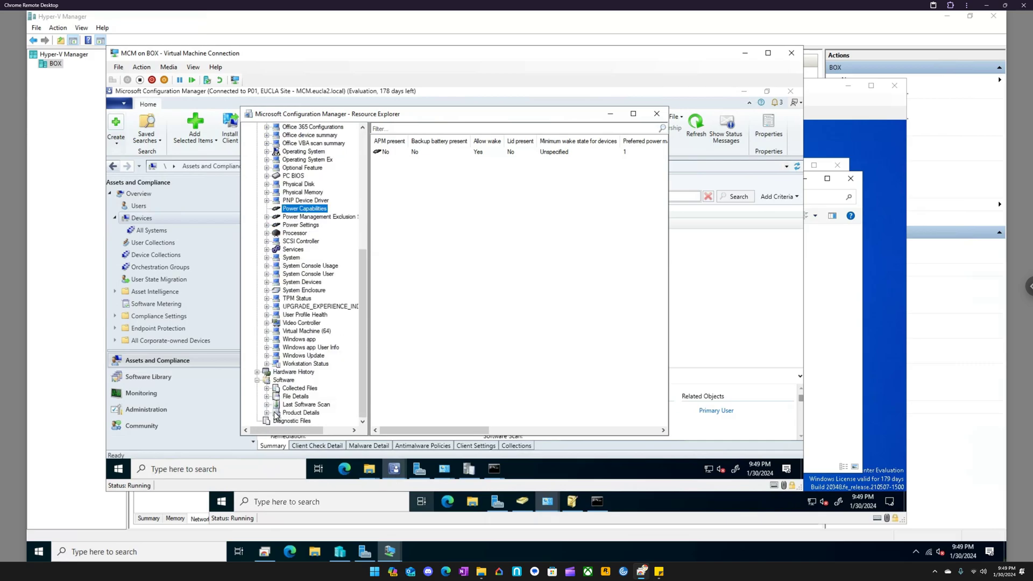
left_click(307, 388)
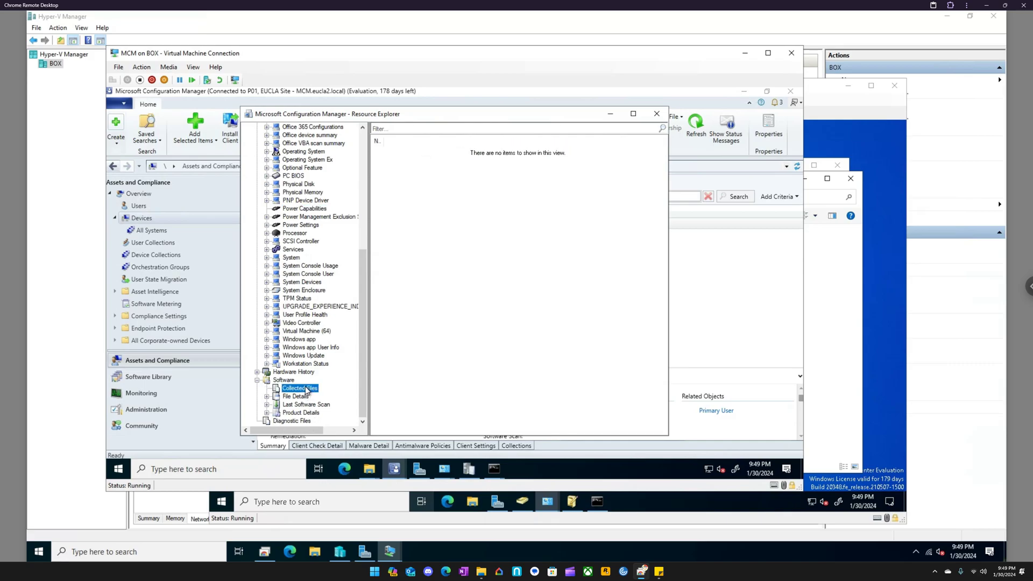
left_click(297, 397)
left_click(301, 412)
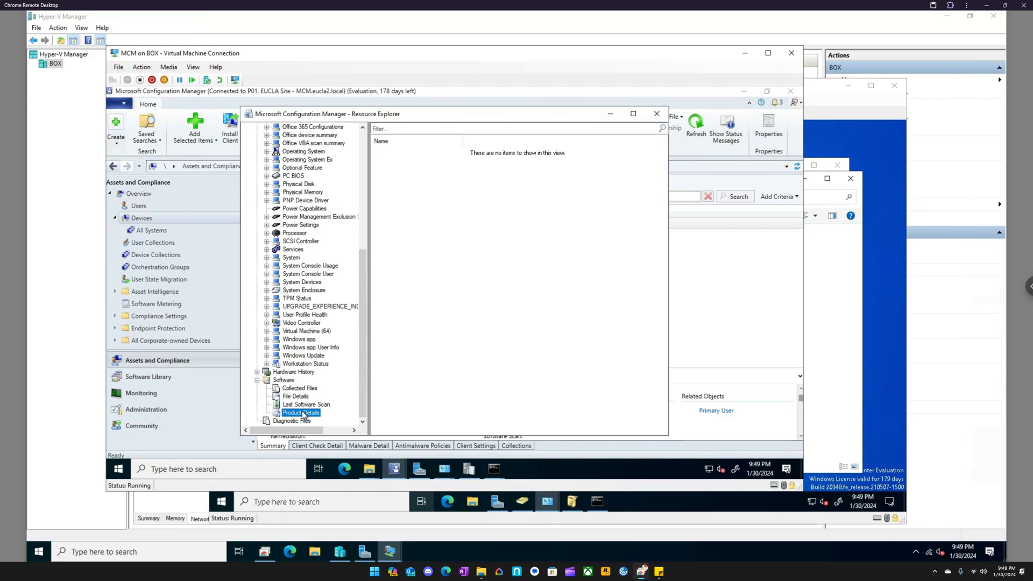
- Review EP's Windows app, Windows Update and Workstation Status hardware classes, and close Resource Explorer
left_click(297, 340)
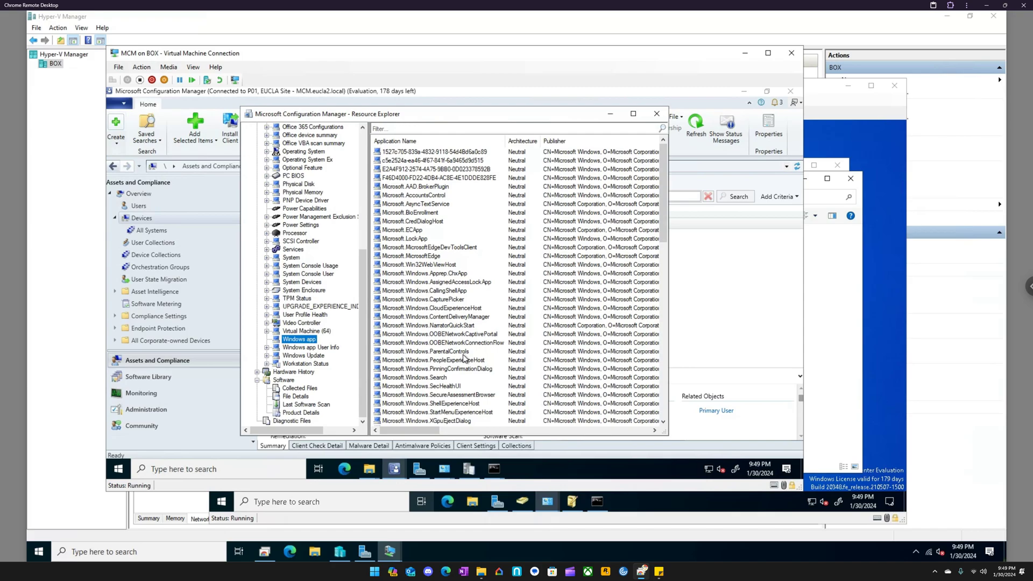
scroll(465, 359, "down", 2)
scroll(462, 353, "down", 3)
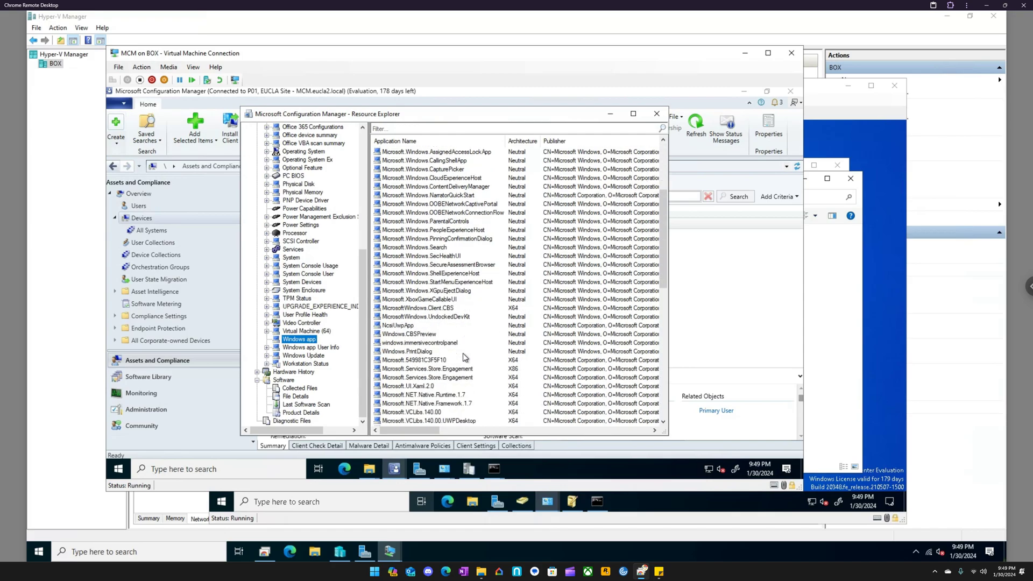
left_click(317, 358)
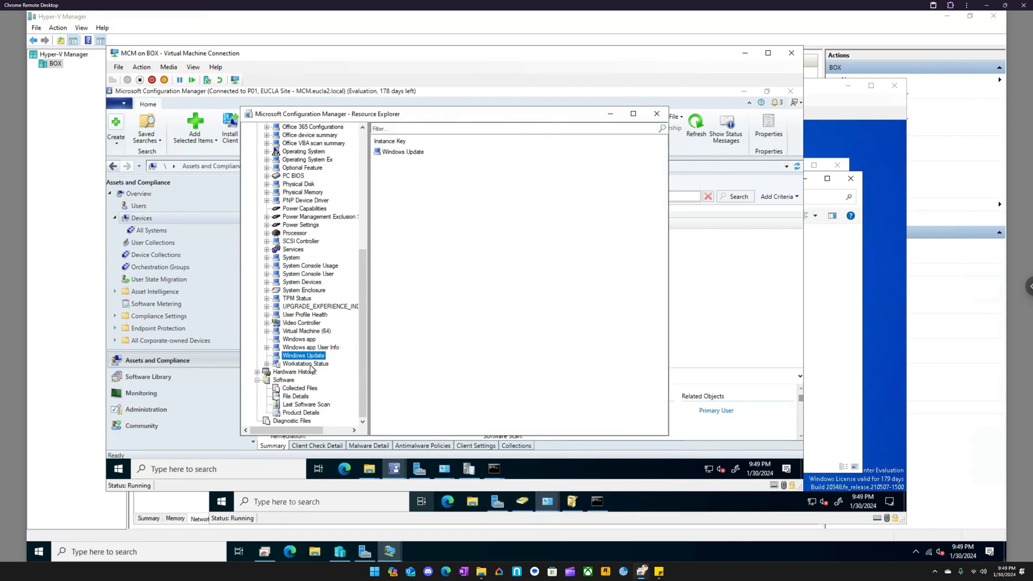
left_click(311, 366)
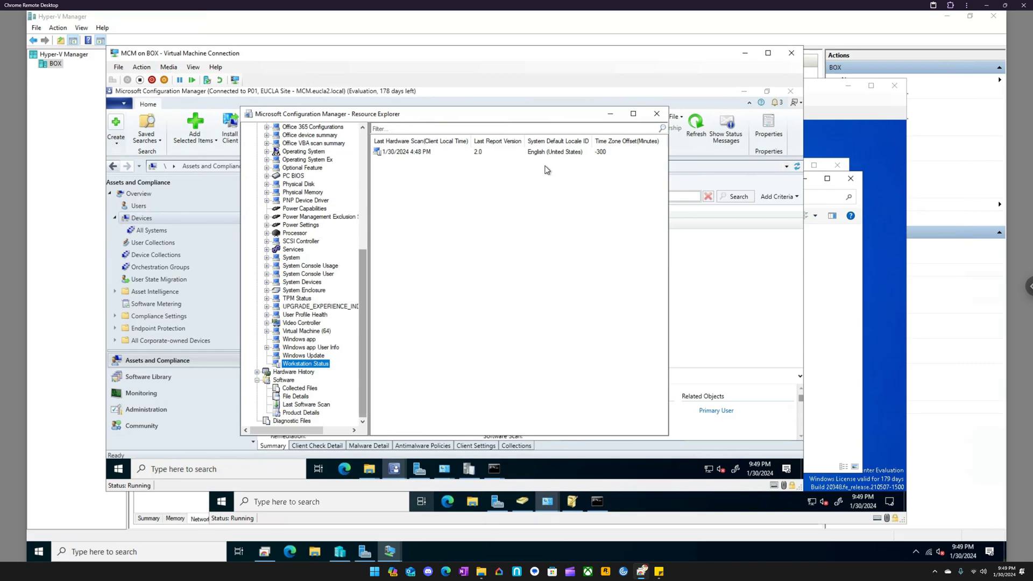
left_click(657, 115)
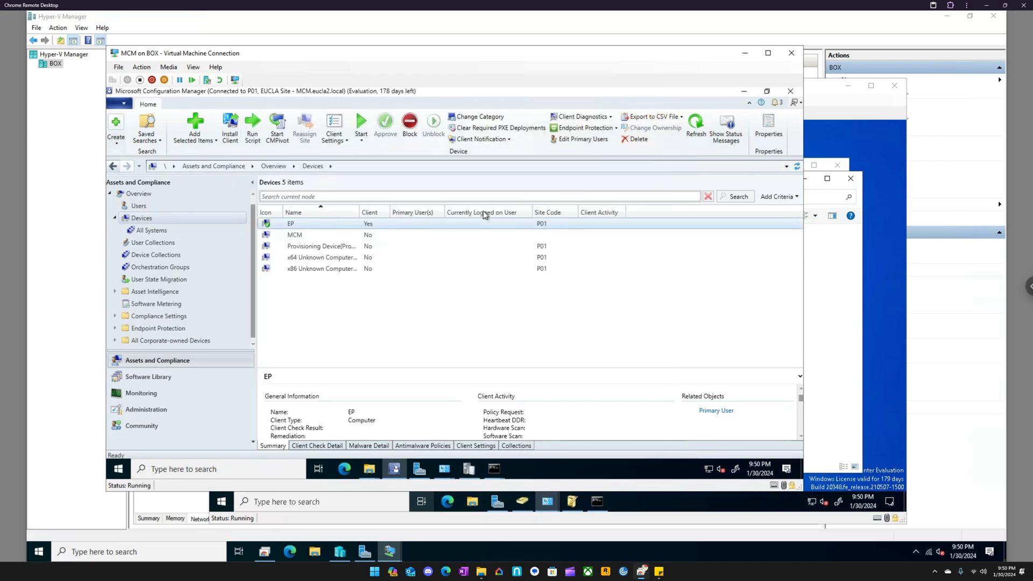
- Try to start Remote Assistance for EP from the Devices list and dismiss the resulting message
right_click(297, 227)
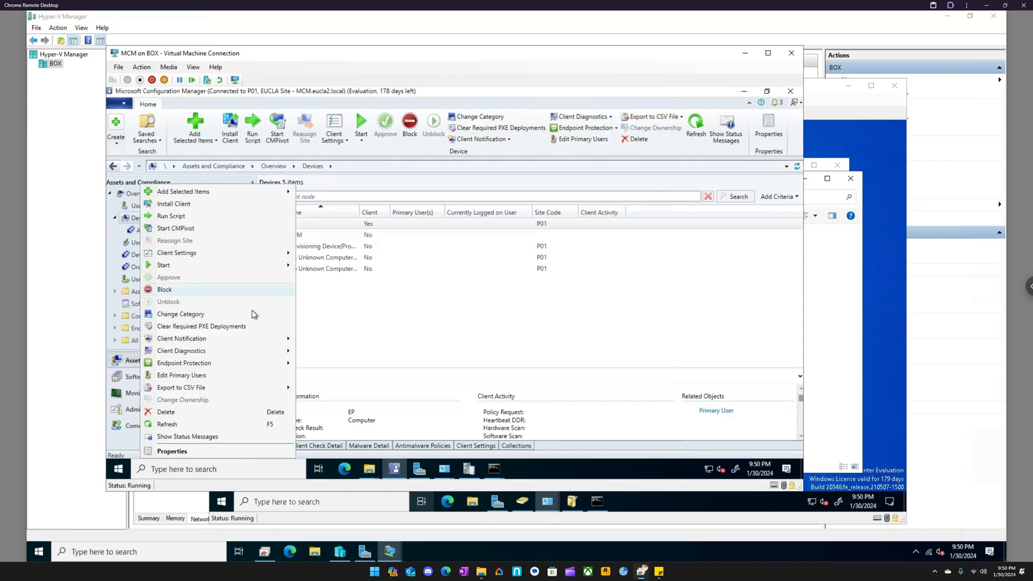
mouse_move(254, 266)
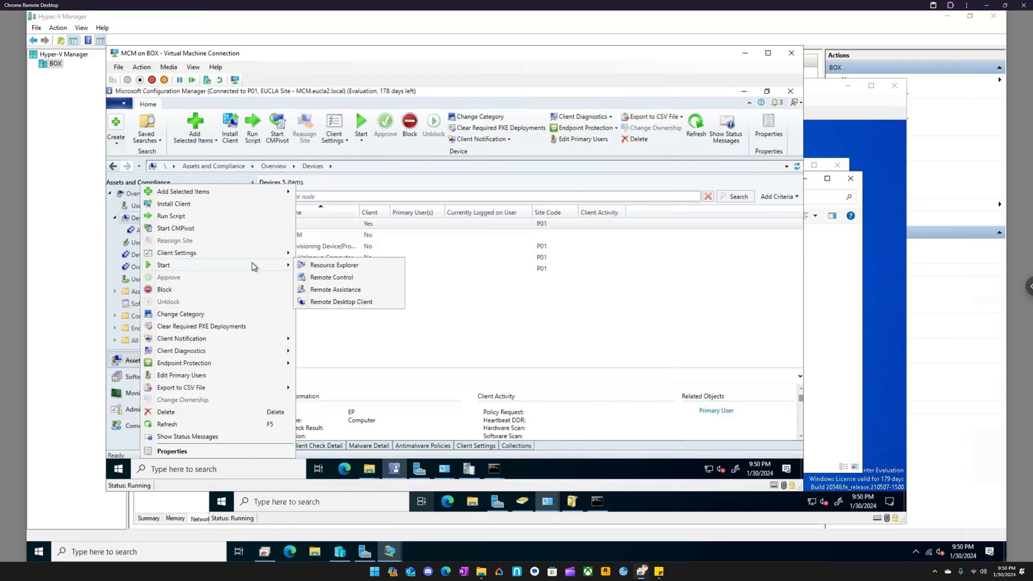
left_click(338, 291)
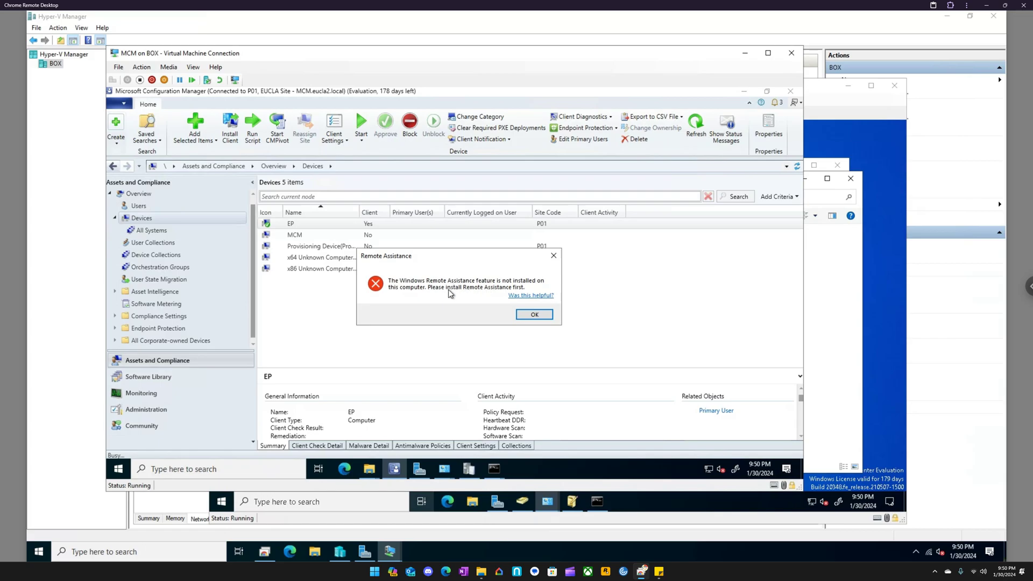
left_click(525, 315)
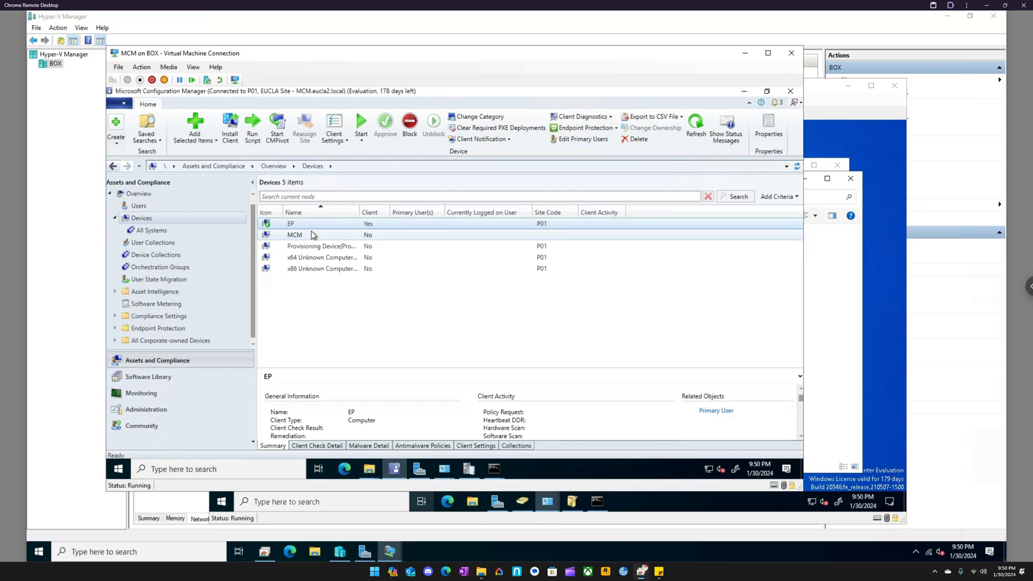
- Open the Run Script wizard for EP, try its Script Parameters page, and exit without running a script
right_click(309, 227)
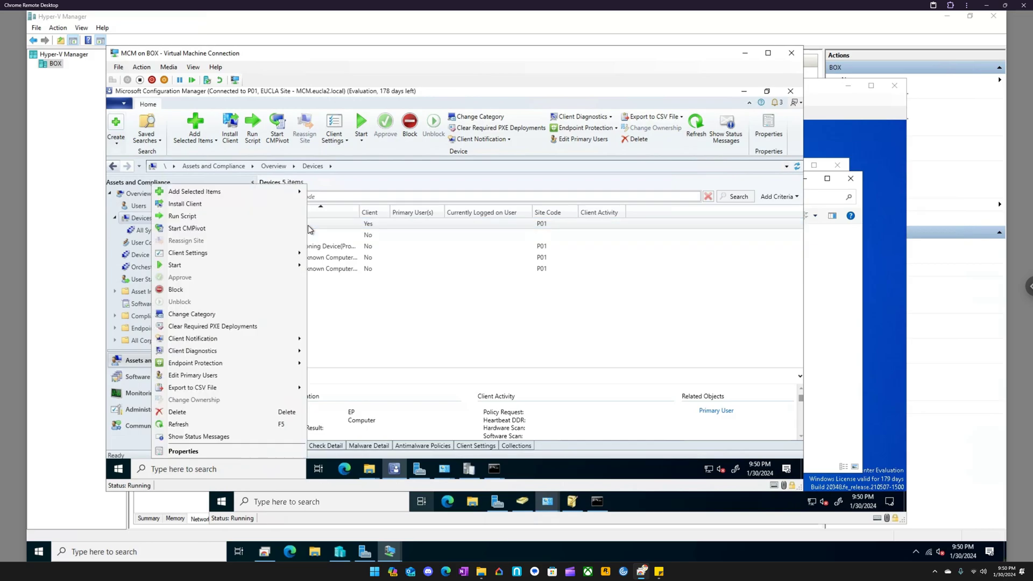
left_click(219, 220)
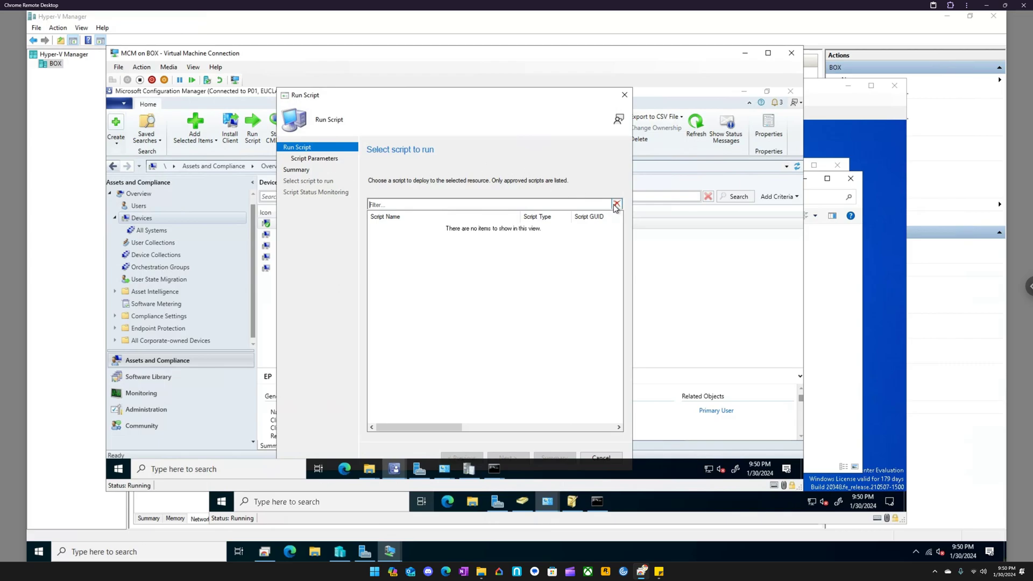
left_click(321, 159)
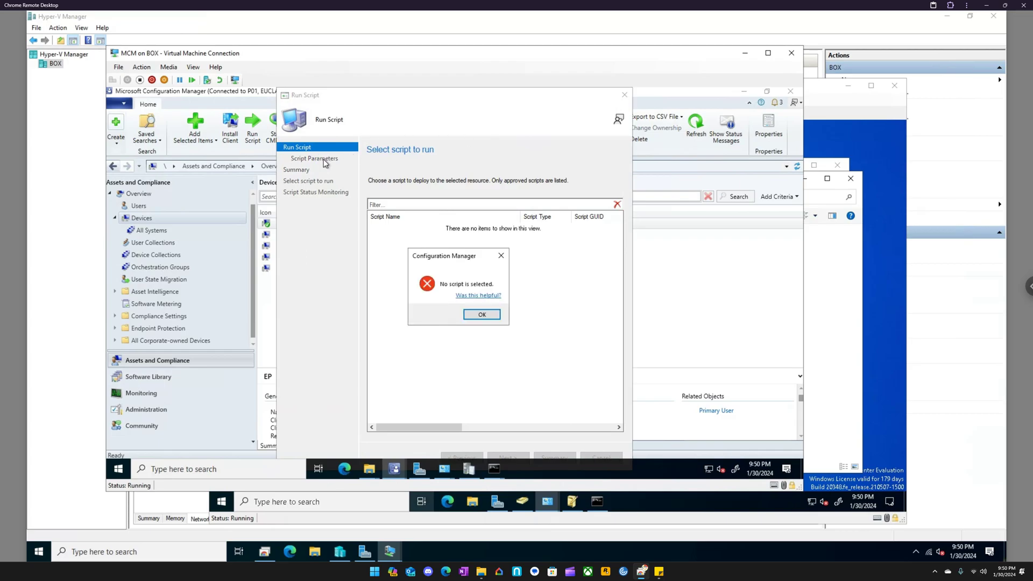
left_click(501, 258)
left_click(625, 95)
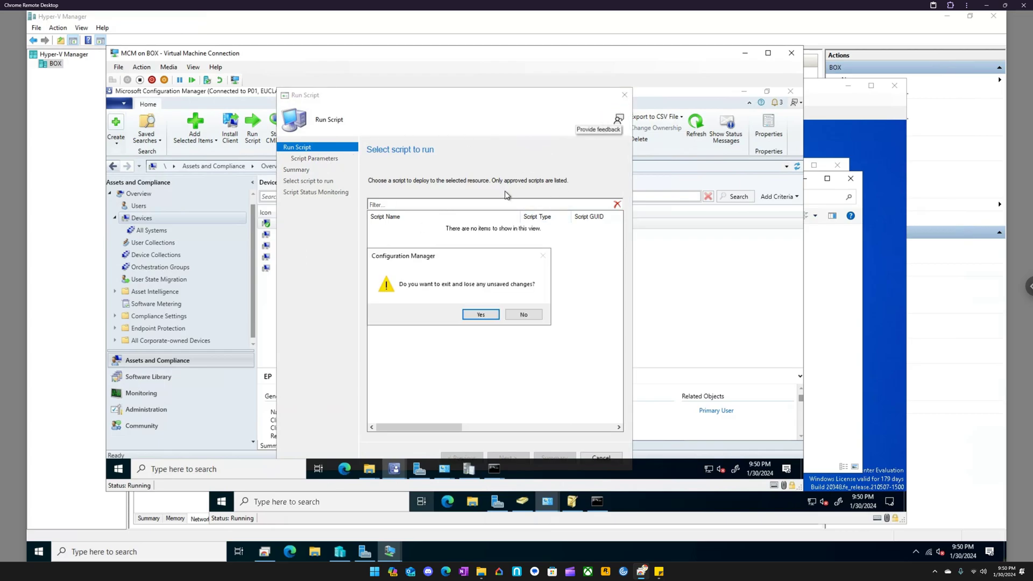
left_click(492, 314)
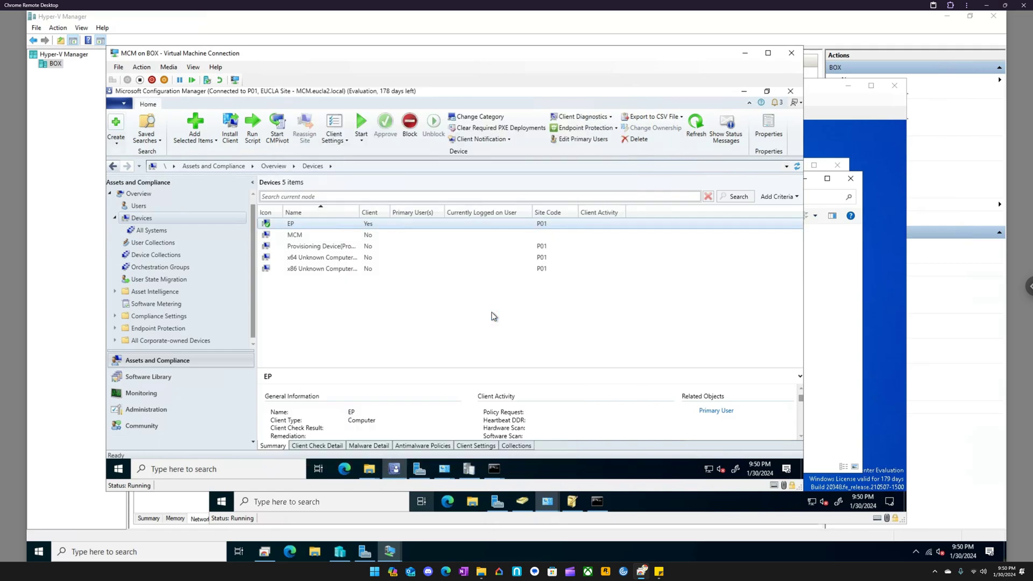
- Show the Client Notification actions for EP, and connect to the EP virtual machine from Hyper-V Manager
right_click(320, 223)
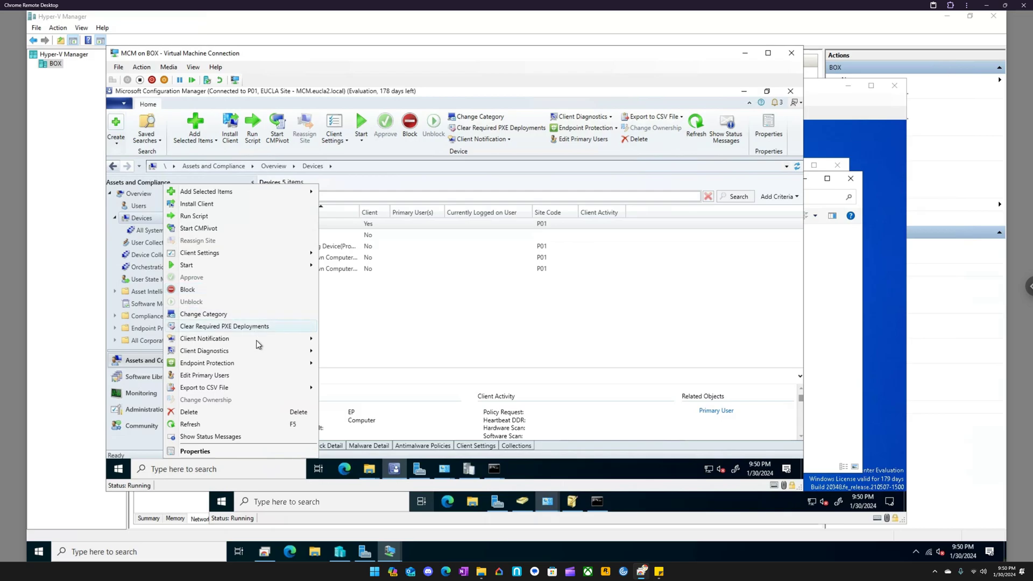
mouse_move(256, 340)
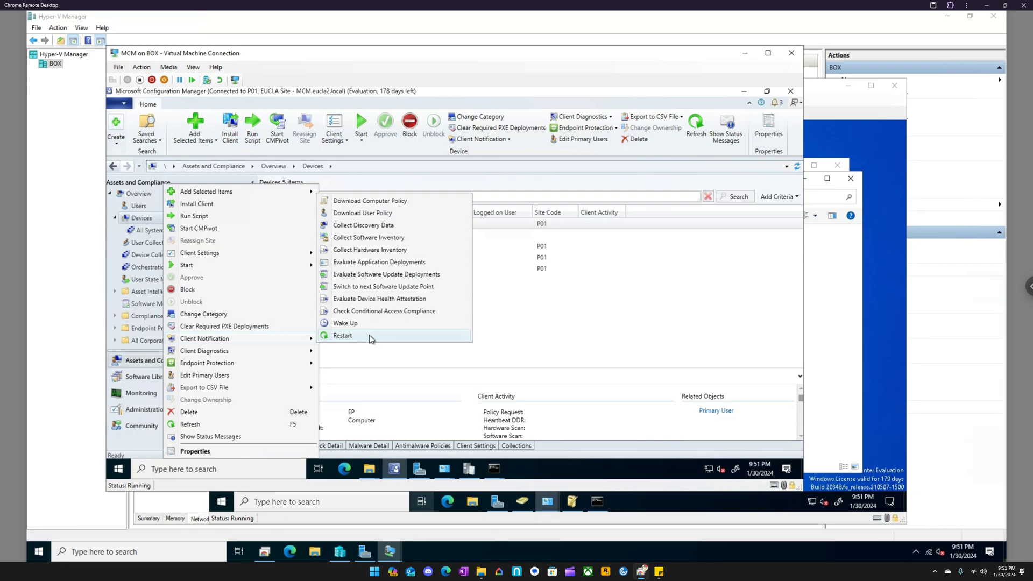
left_click(518, 24)
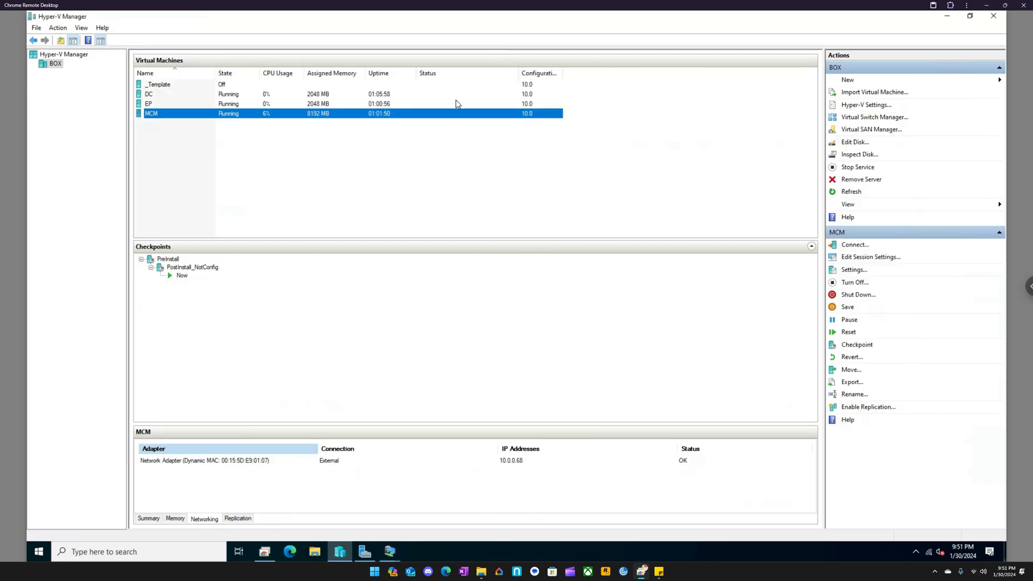
left_click(172, 104)
double_click(173, 106)
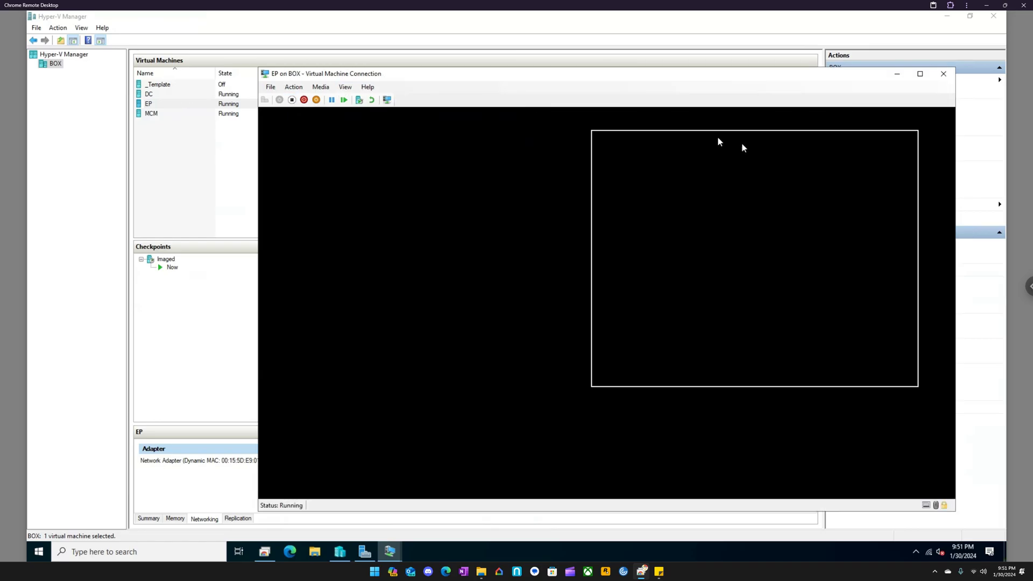
left_click_drag(717, 142, 1006, 207)
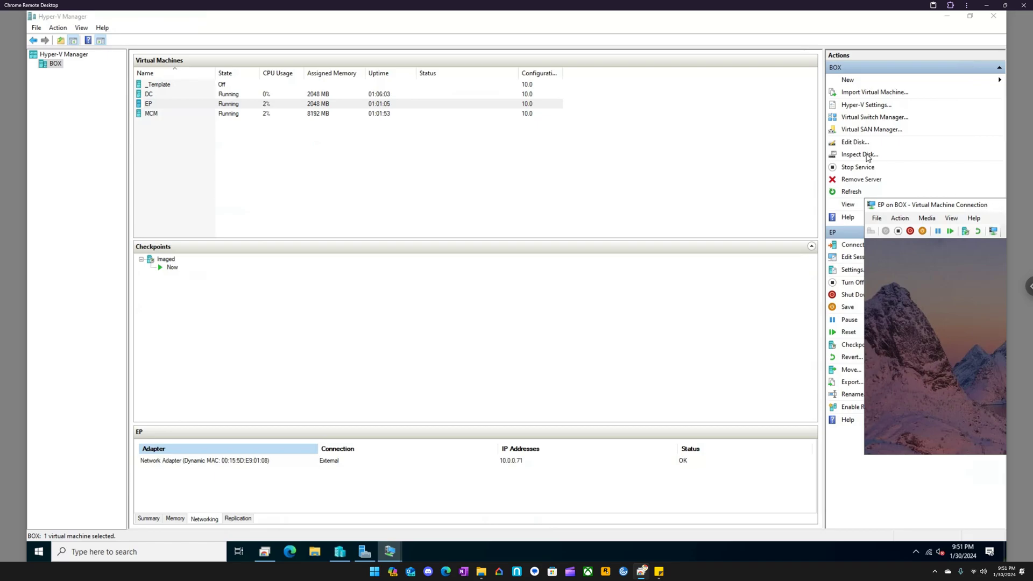
- Bring back the MCM window, arrange it beside the EP window, and expand the EP session to full screen
mouse_move(391, 550)
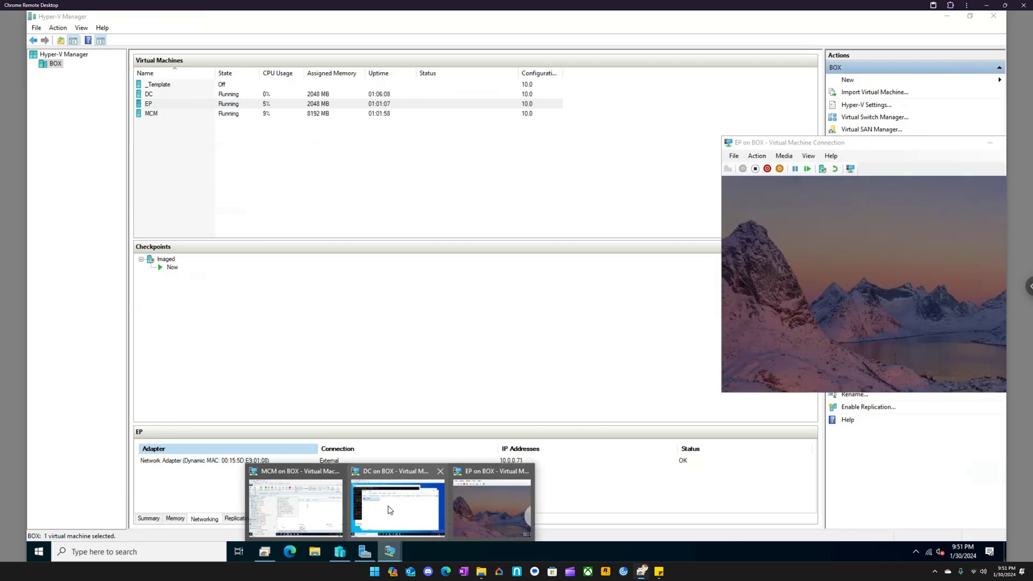
left_click(295, 508)
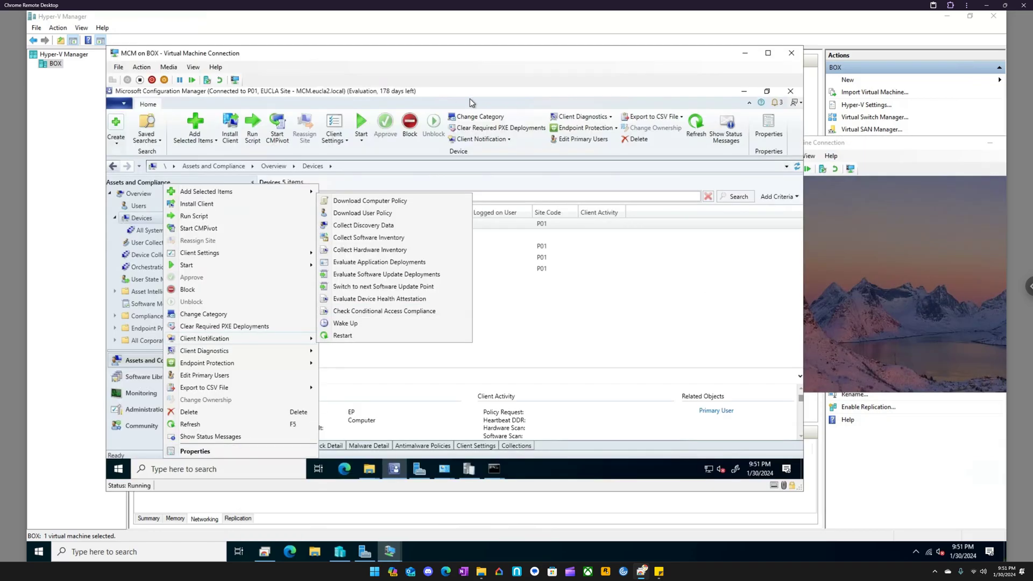
left_click_drag(487, 56, 403, 50)
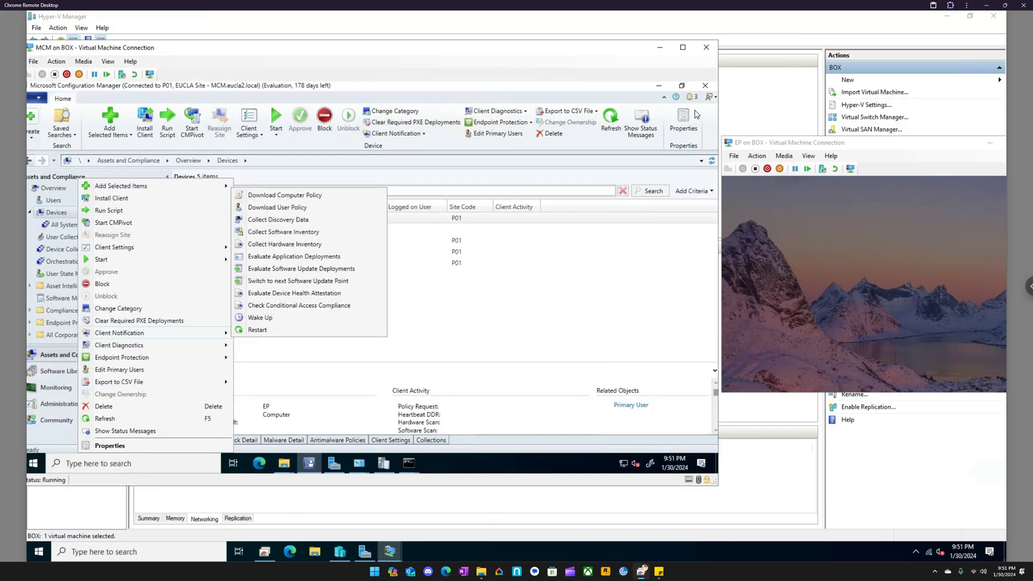
left_click_drag(825, 144, 768, 127)
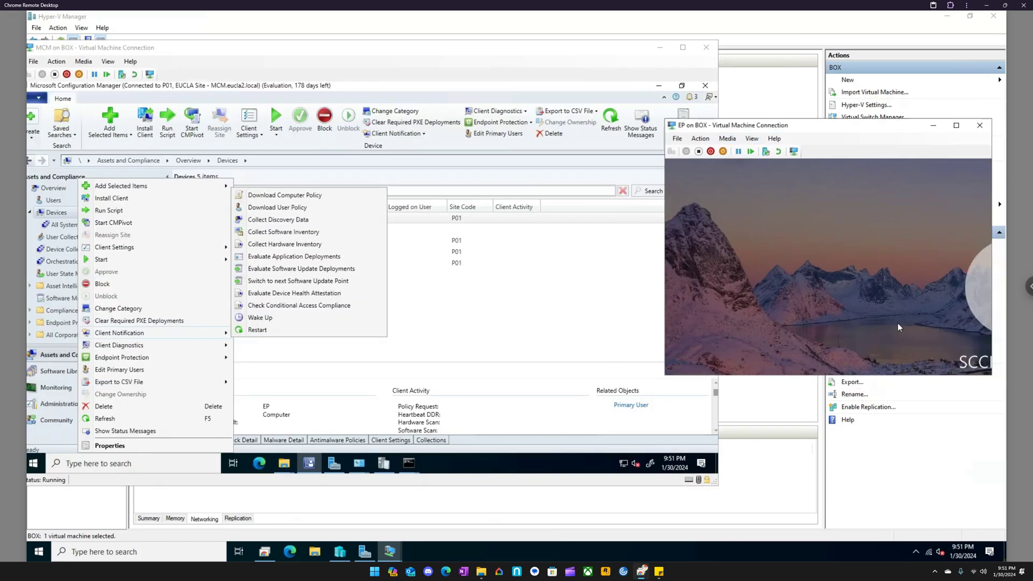
left_click_drag(845, 127, 740, 125)
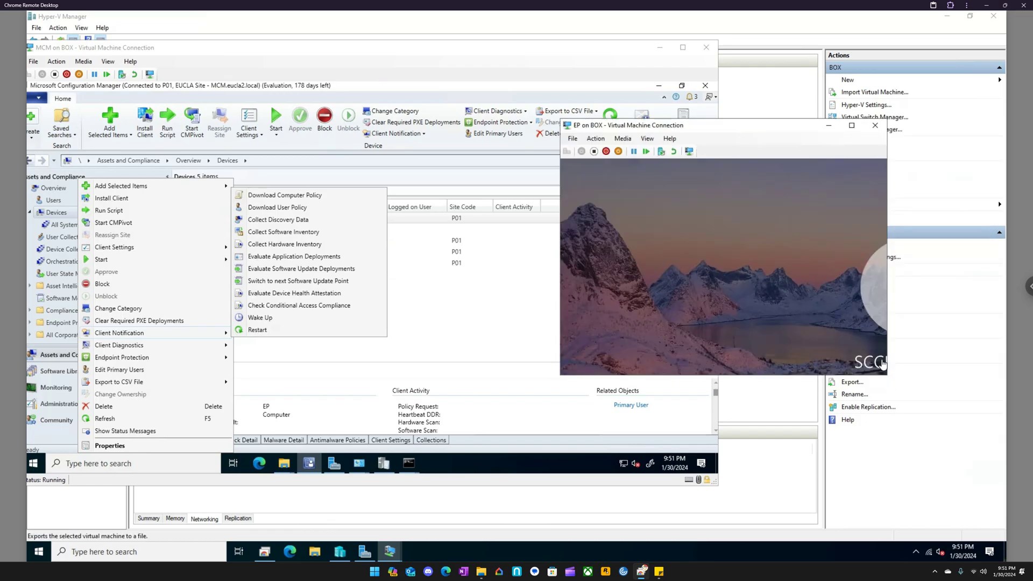
double_click(748, 124)
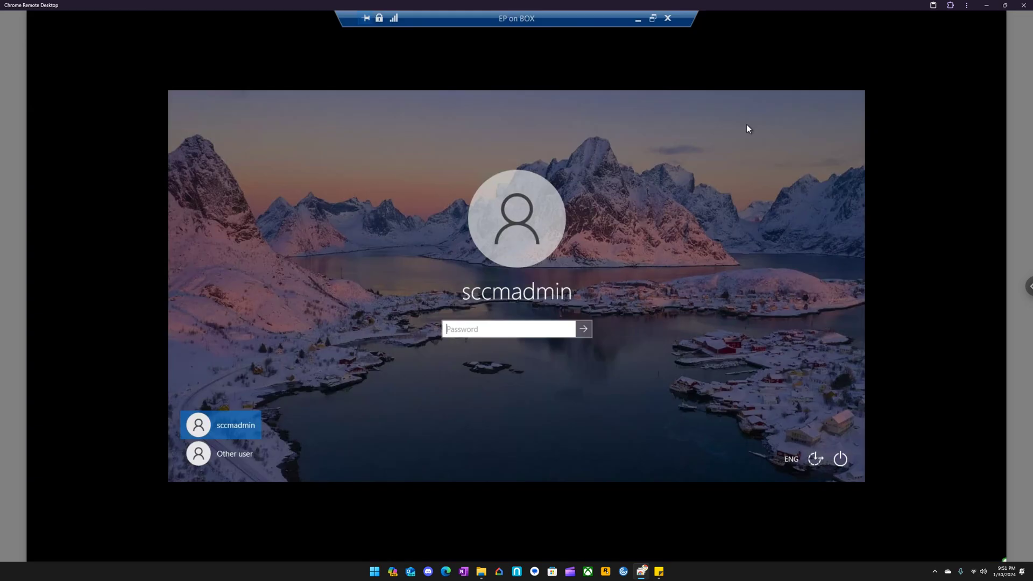
- Return the EP session to a window and send EP a Restart client notification from the MCM console, accepting the reboot prompt
left_click(652, 18)
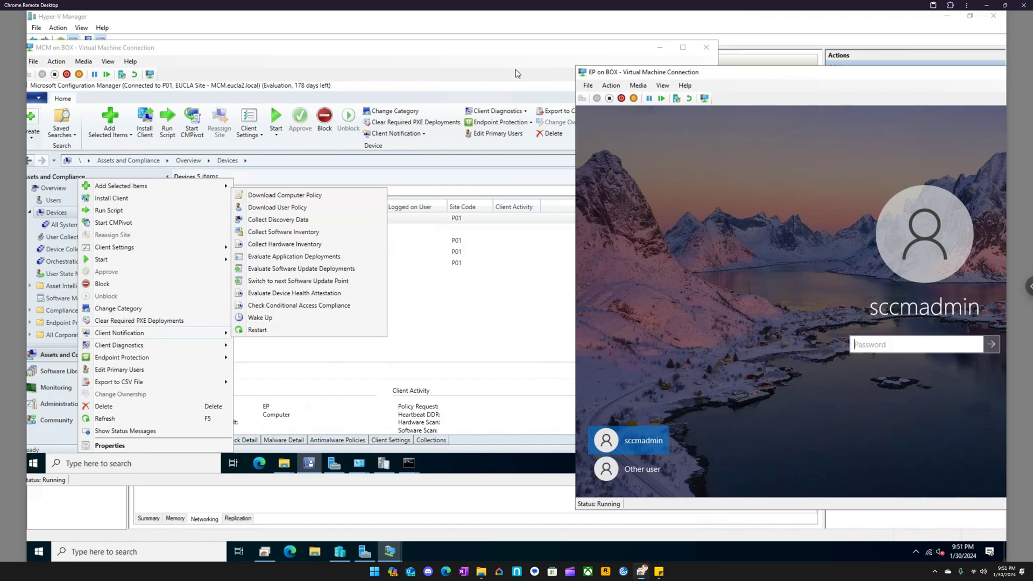
left_click(450, 50)
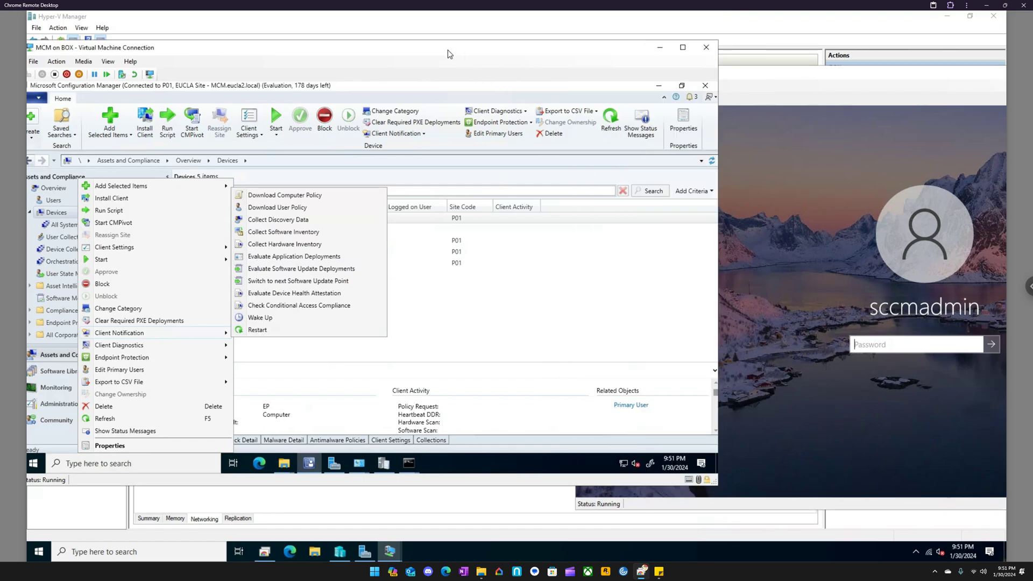
left_click(266, 331)
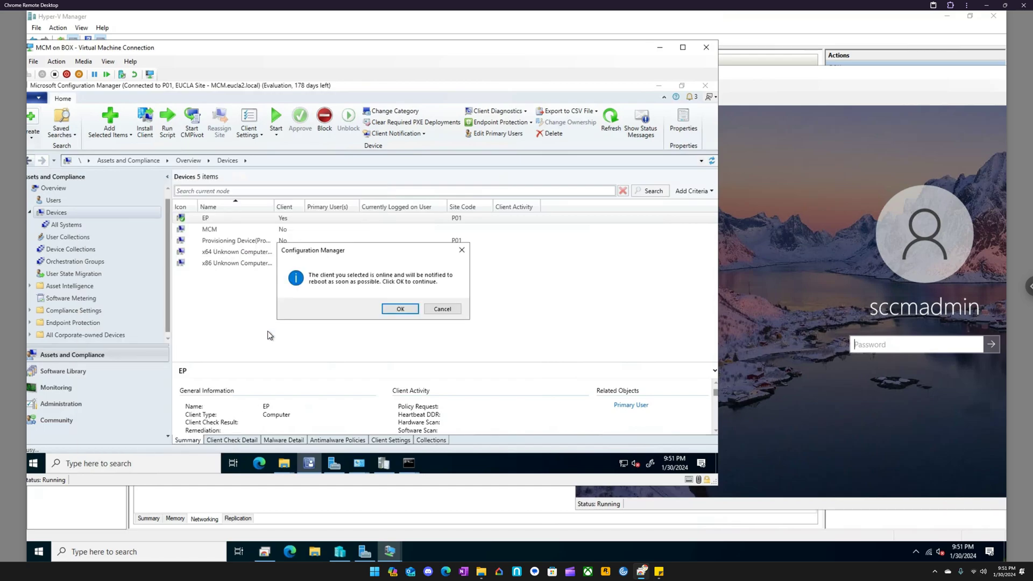
left_click(400, 310)
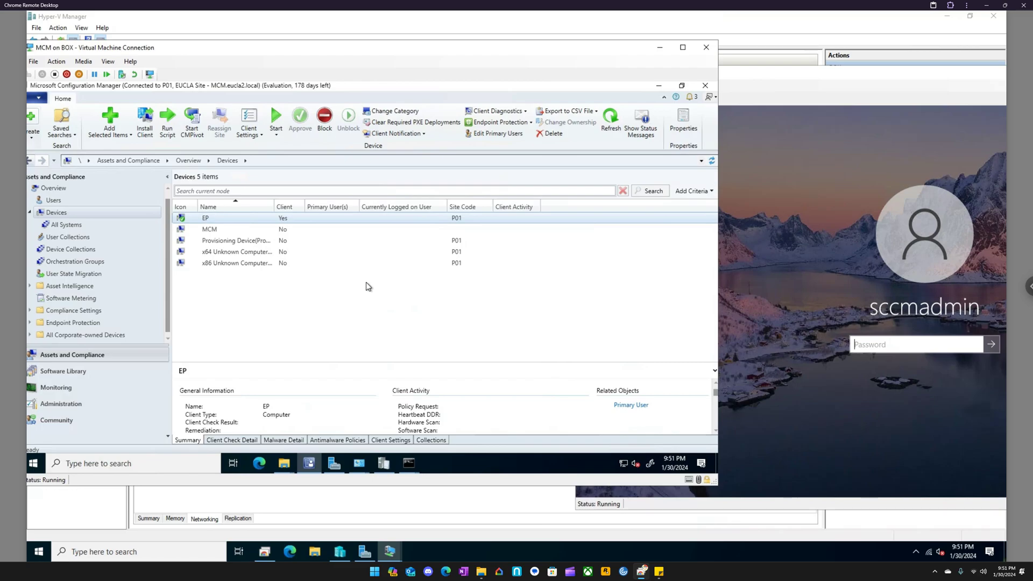
- Review the available device actions for EP, view its properties, and close them without changes
right_click(220, 221)
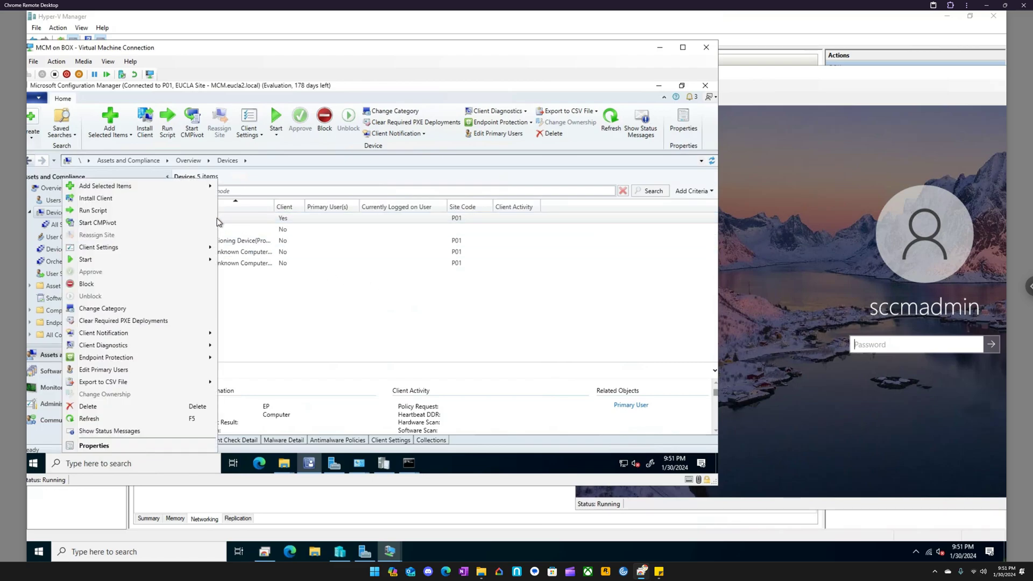
mouse_move(194, 253)
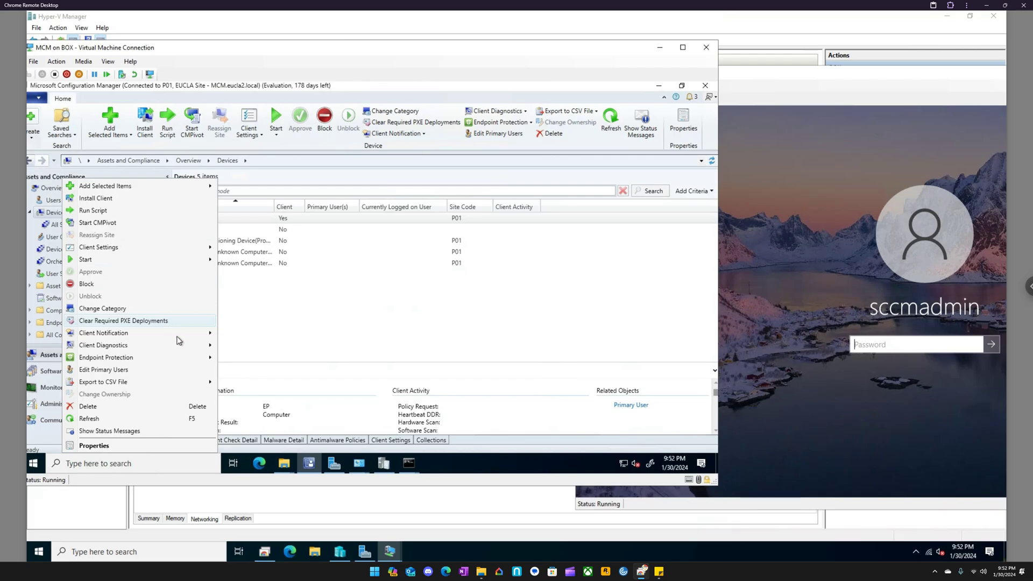
mouse_move(177, 337)
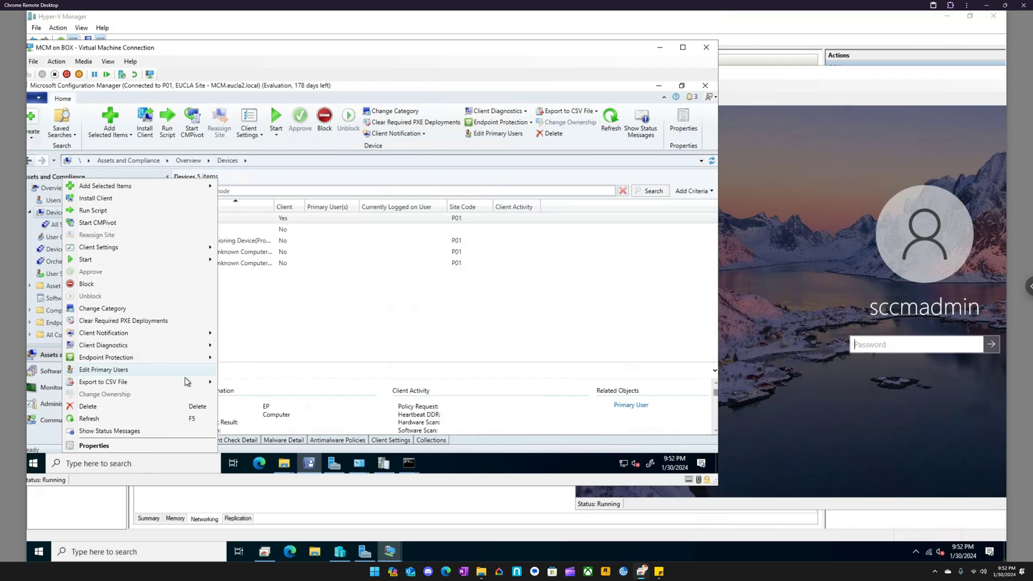
left_click(156, 448)
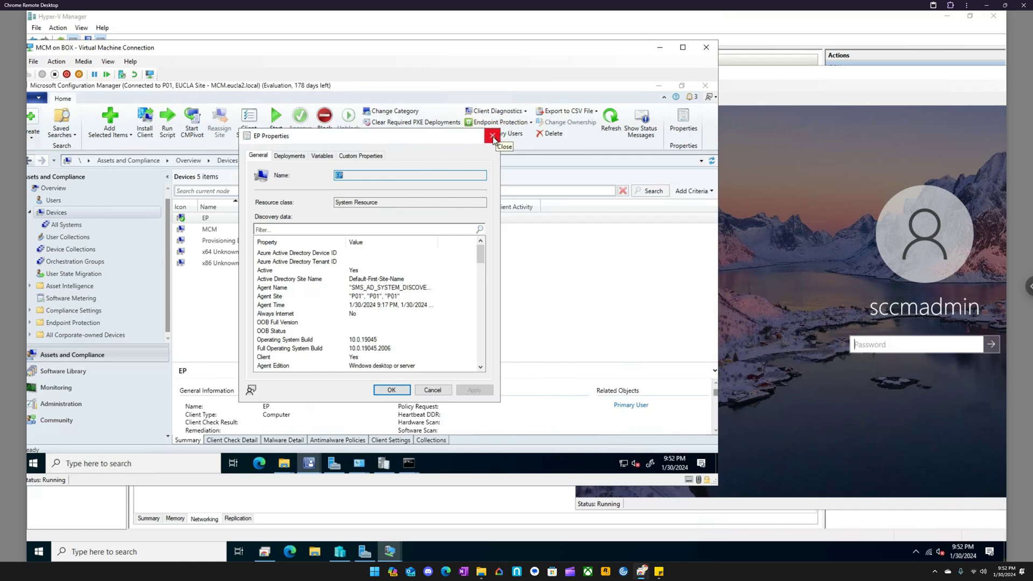
left_click(492, 136)
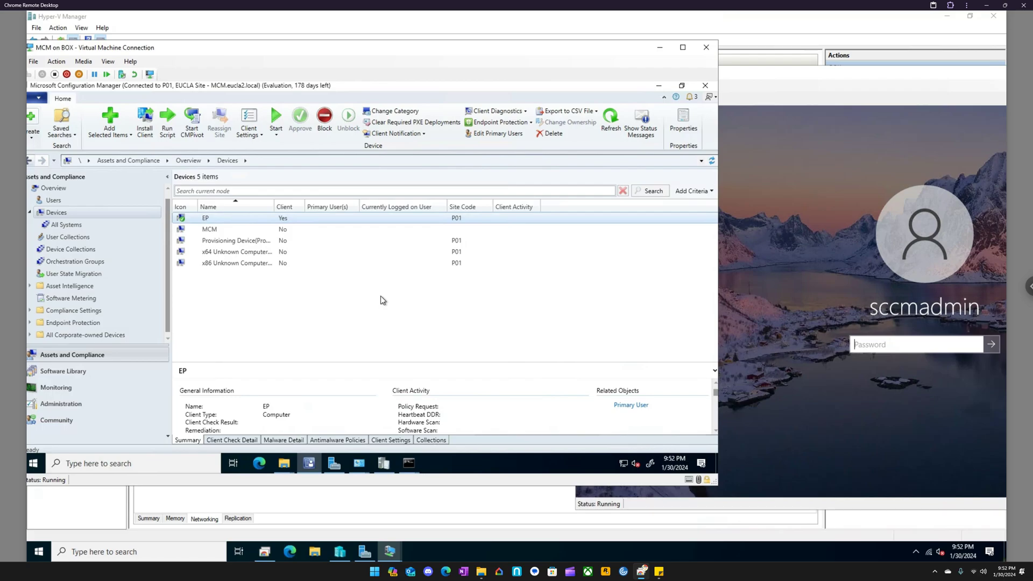
- Send EP another Restart client notification from the Devices list and accept the reboot prompt
right_click(223, 217)
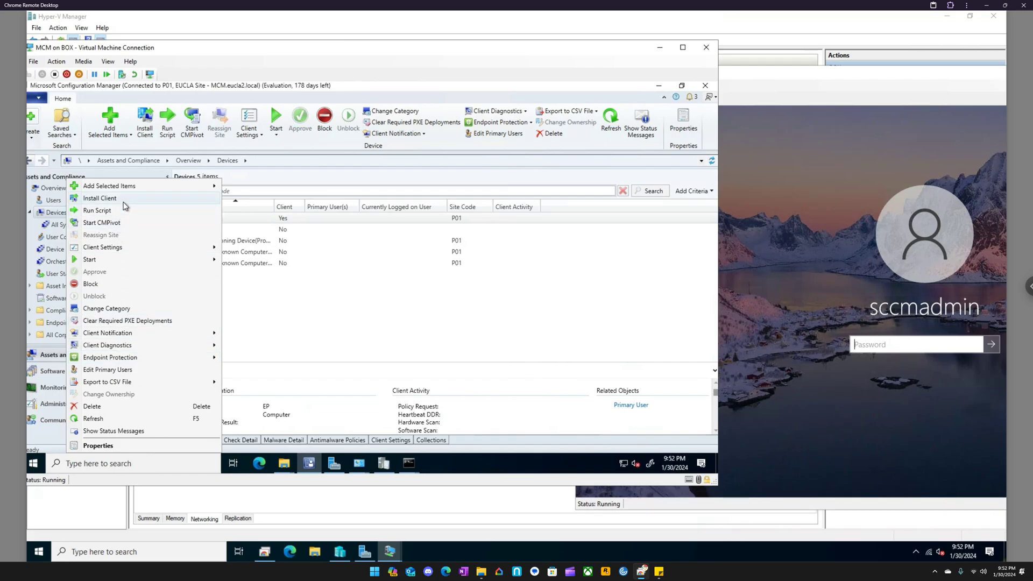
mouse_move(143, 187)
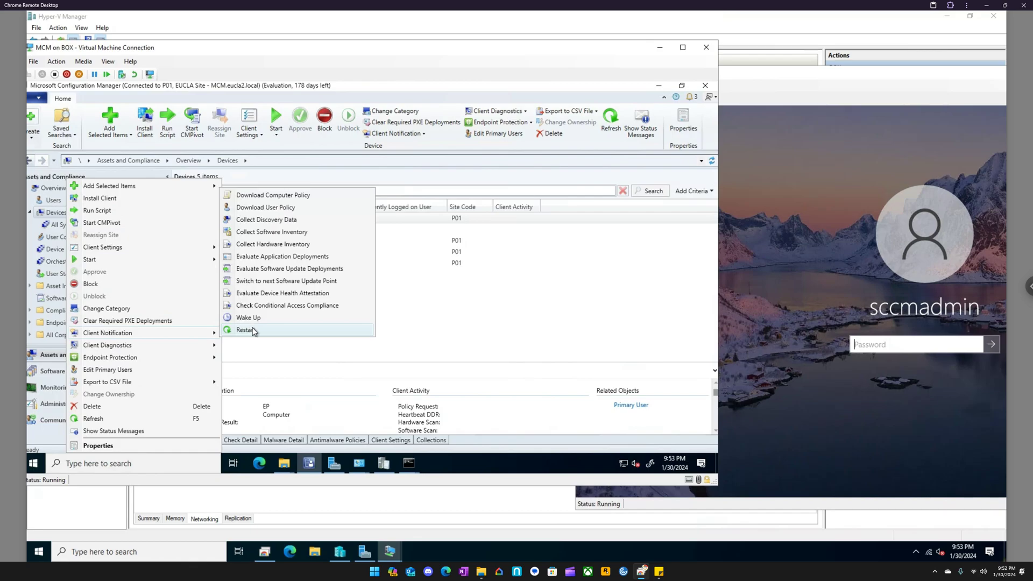
left_click(253, 331)
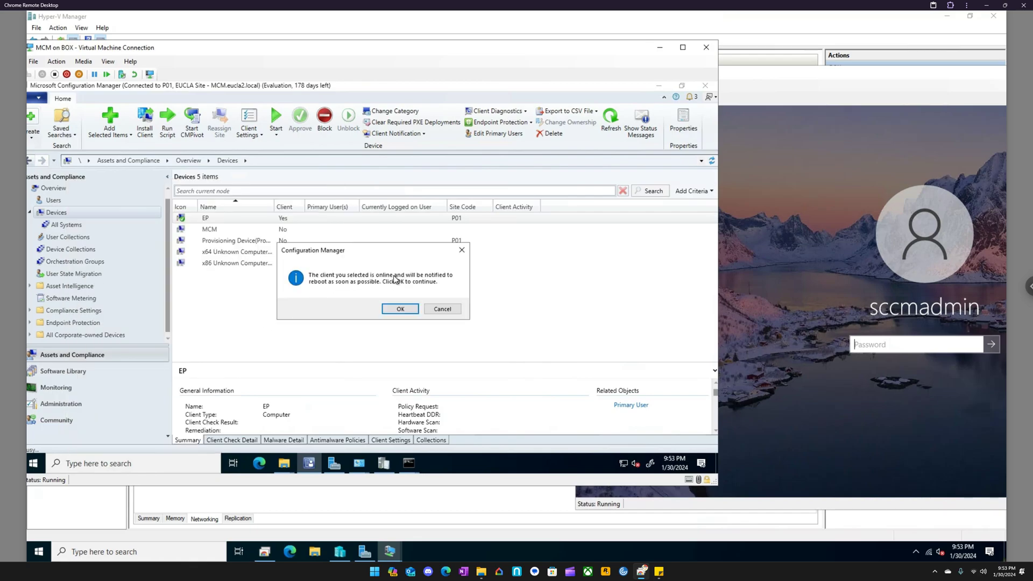
left_click(401, 309)
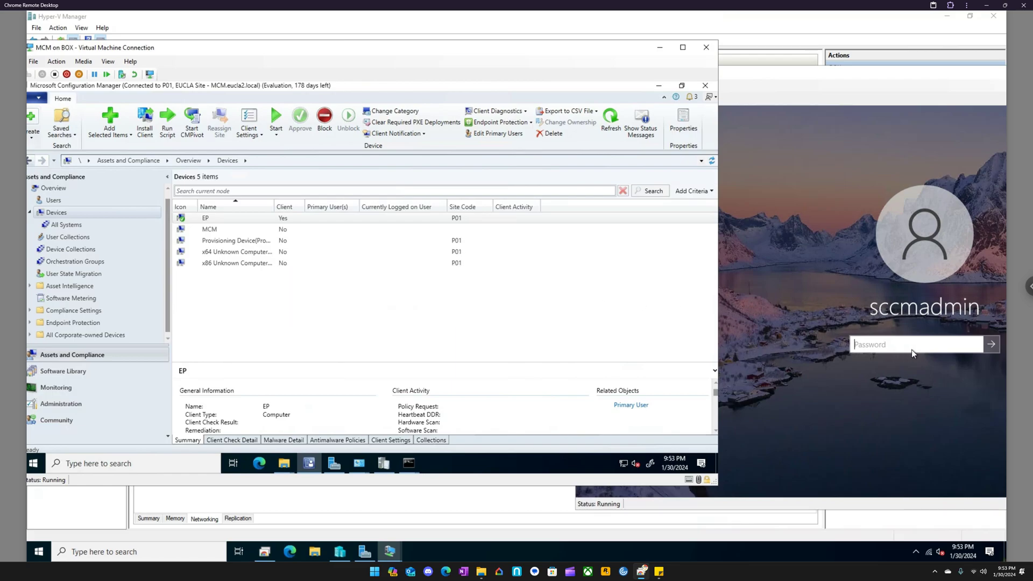
- Sign in to the EP virtual machine with the account password and reposition its window beside the console
left_click(911, 349)
type("•••••••••")
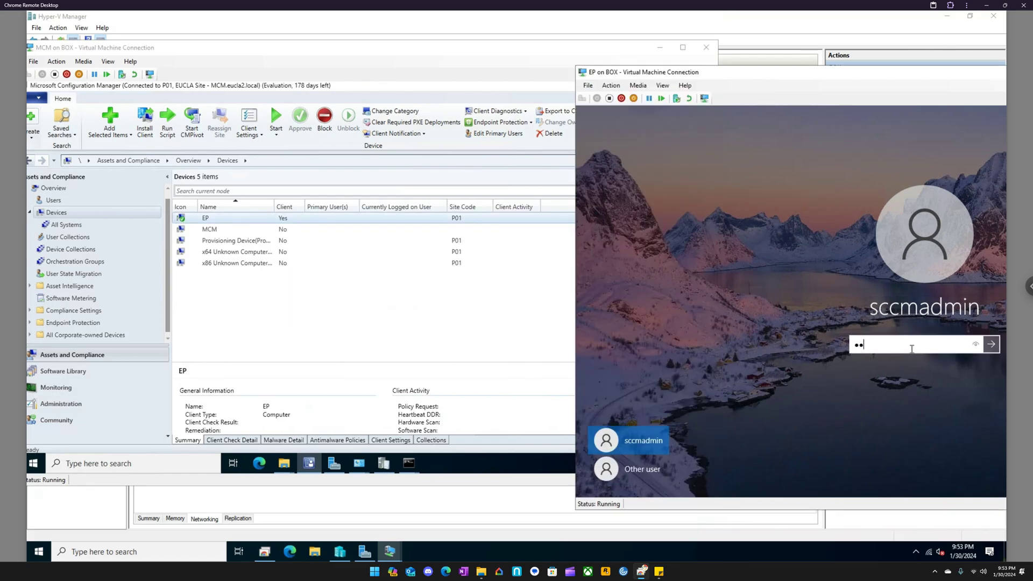
key("Return")
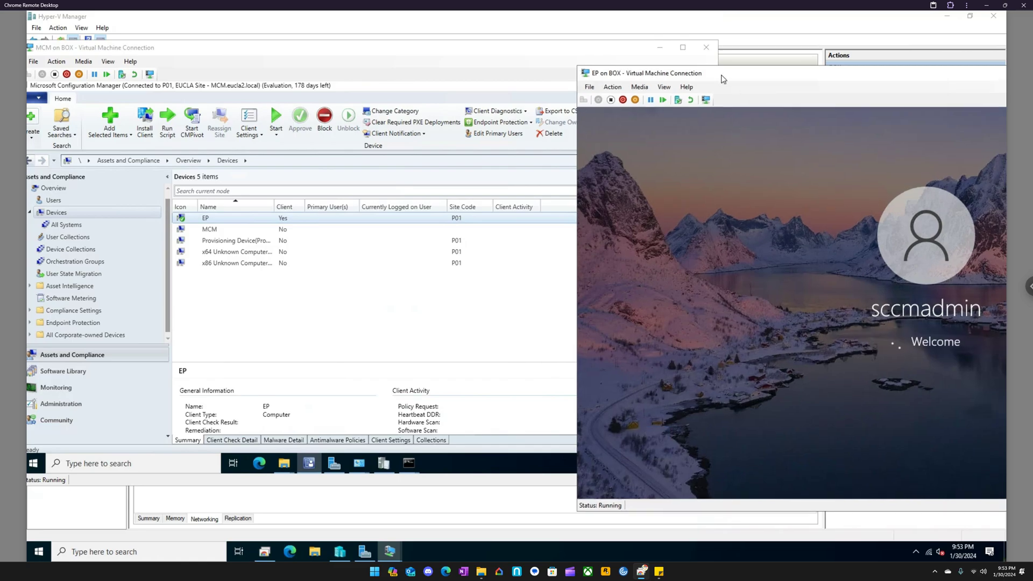
left_click_drag(720, 78, 663, 66)
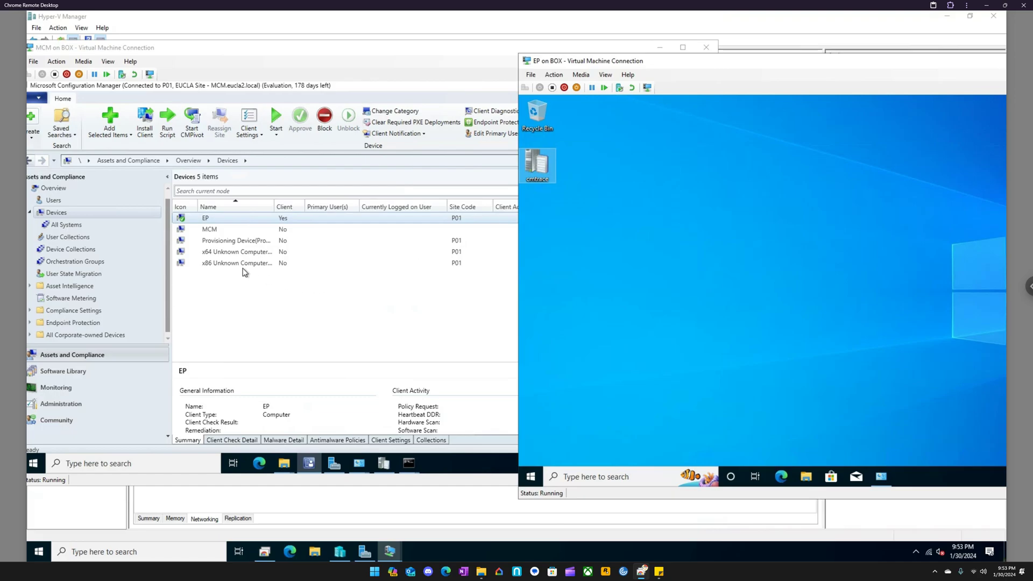
- Issue the Restart client notification to EP again while its desktop session is signed in, accepting the reboot prompt
left_click(218, 218)
right_click(218, 218)
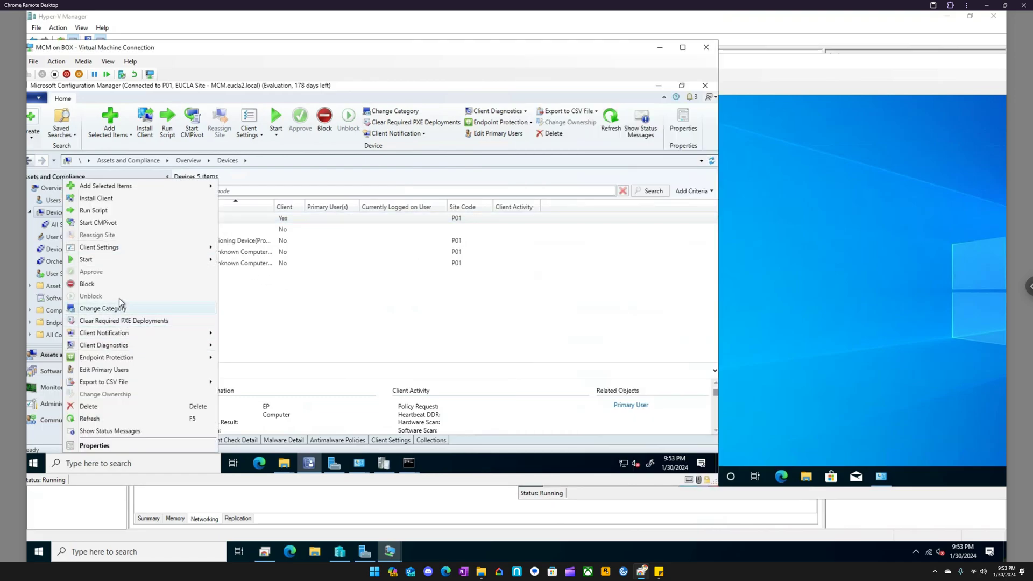
mouse_move(128, 331)
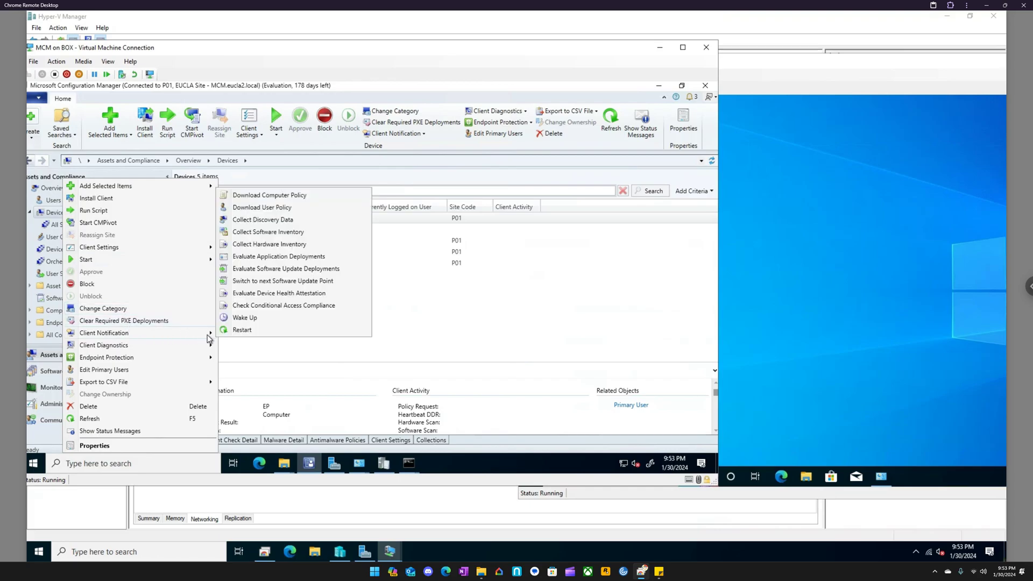
left_click(250, 330)
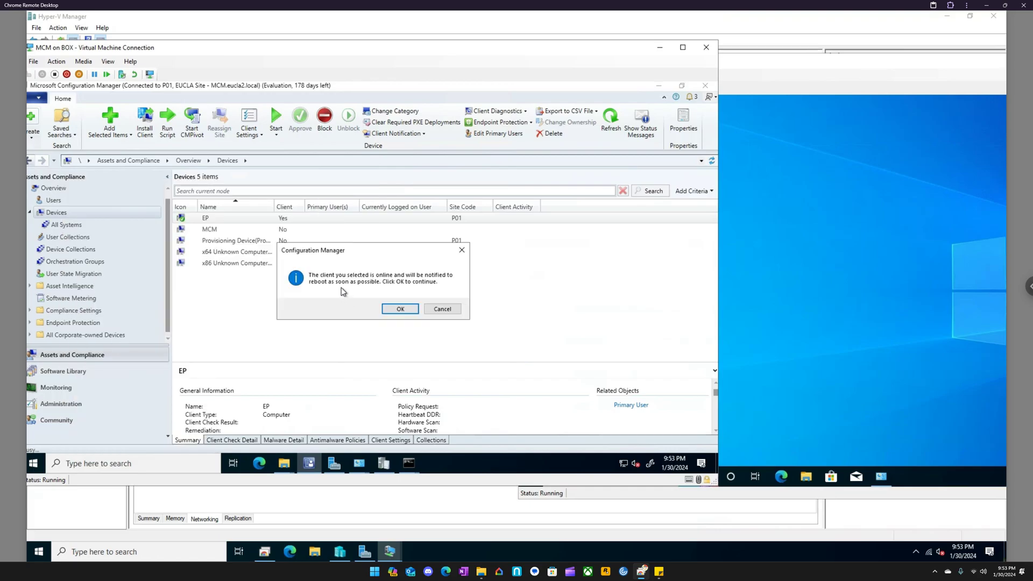
left_click(401, 308)
- Move the EP window fully into view and check its Windows notifications for the Software Center restart notice
left_click_drag(828, 67, 603, 67)
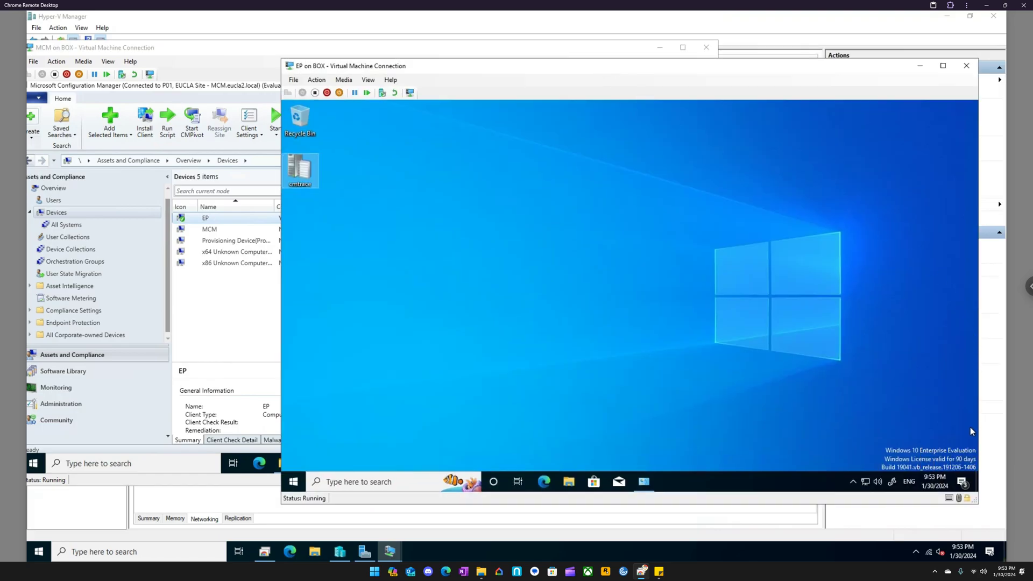
left_click(962, 482)
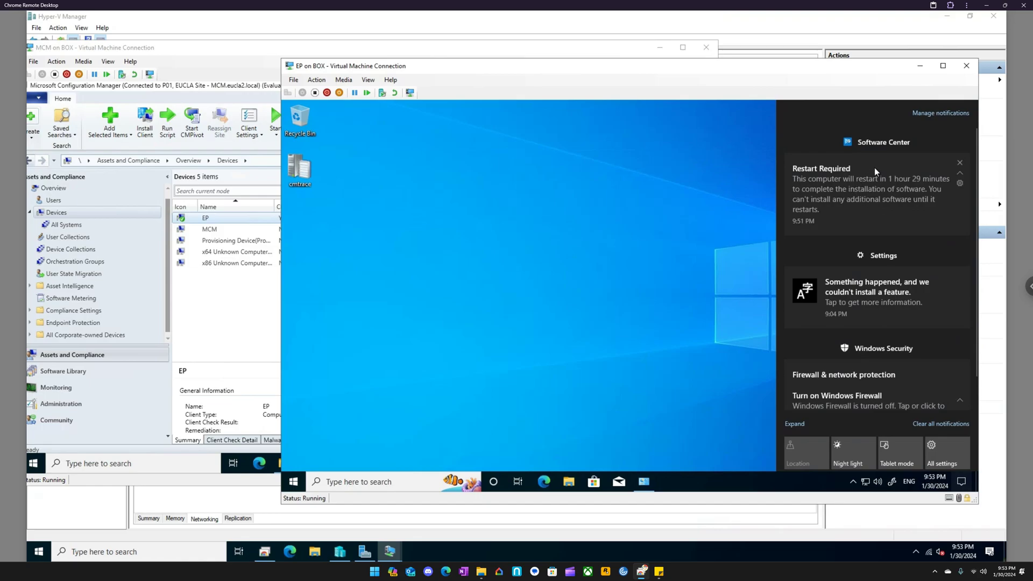
left_click(586, 222)
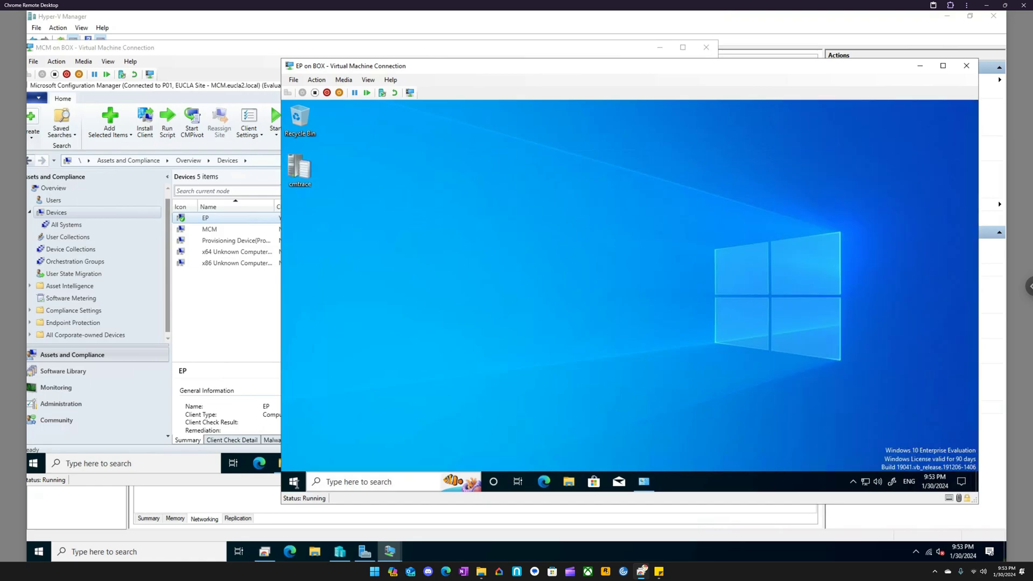
- Launch Software Center on EP and view its Updates, Operating Systems and Installation status pages
left_click(294, 482)
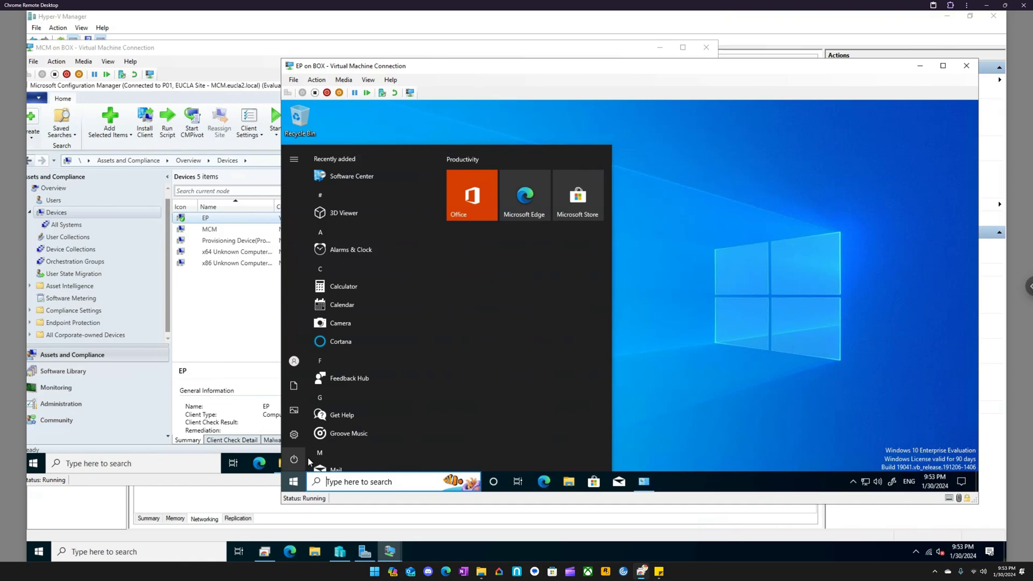
left_click(369, 179)
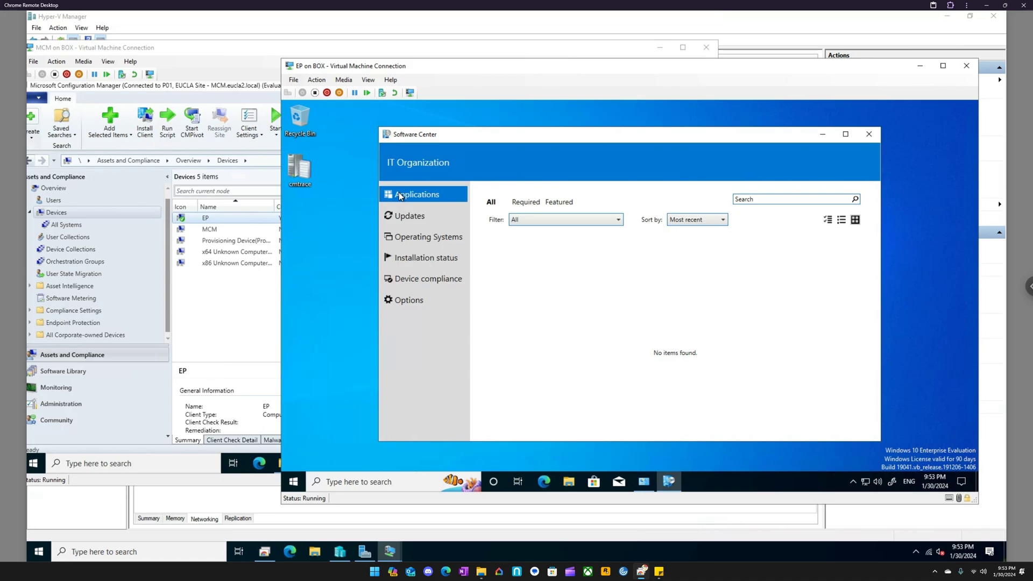
left_click(420, 217)
left_click(434, 238)
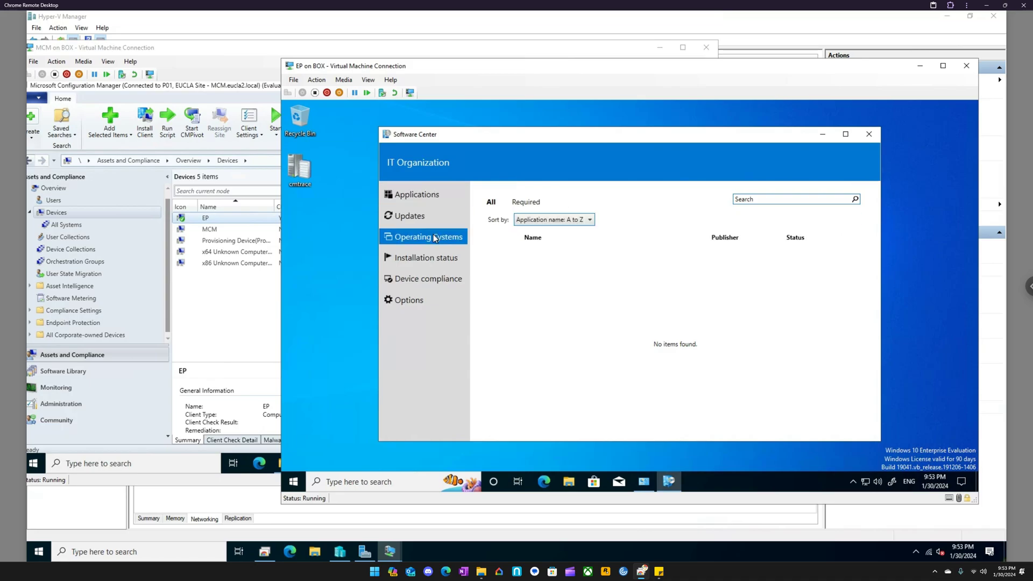
left_click(444, 263)
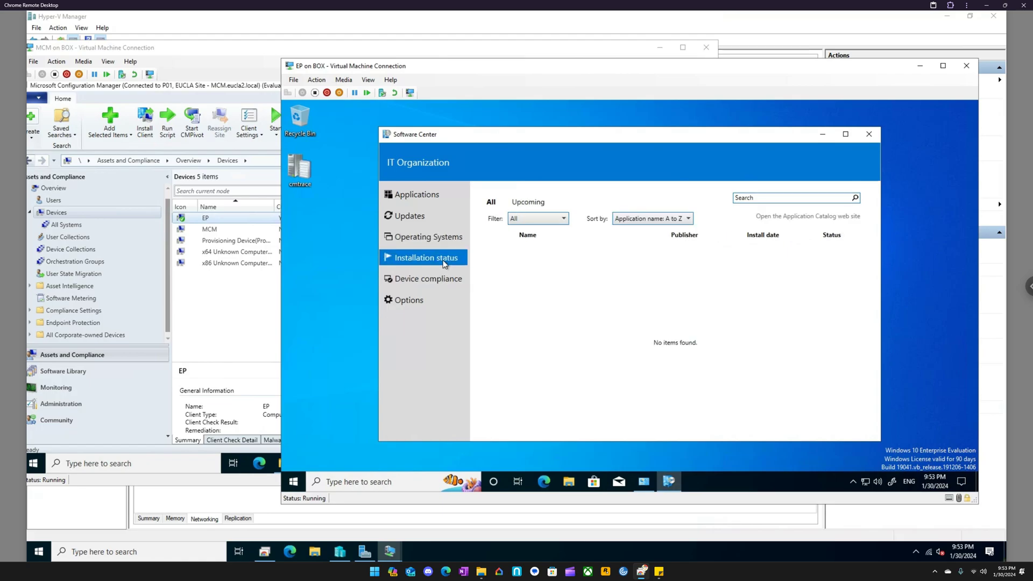
- Open the Restart Required notification on EP and return to Software Center
left_click(961, 482)
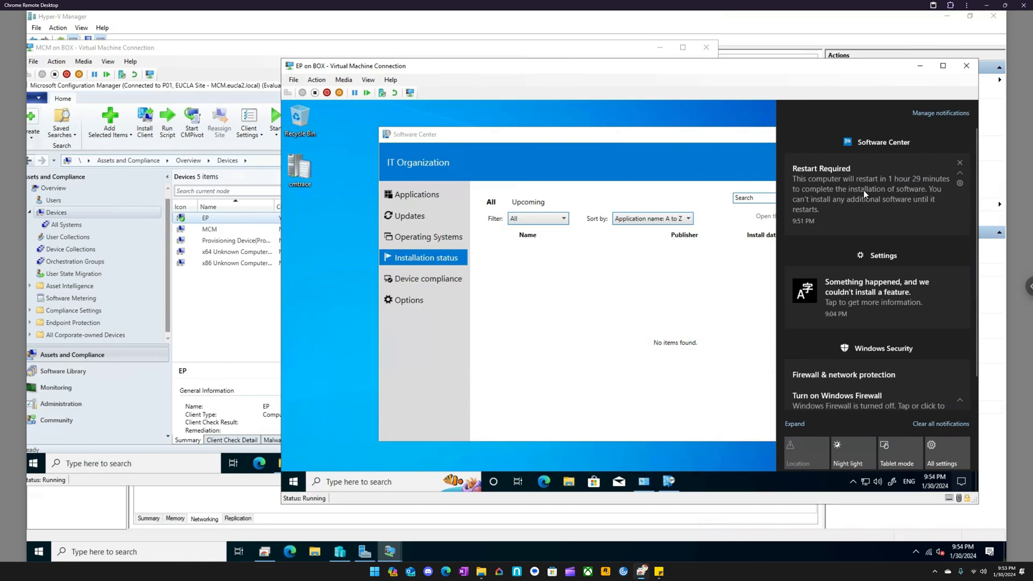
left_click(863, 194)
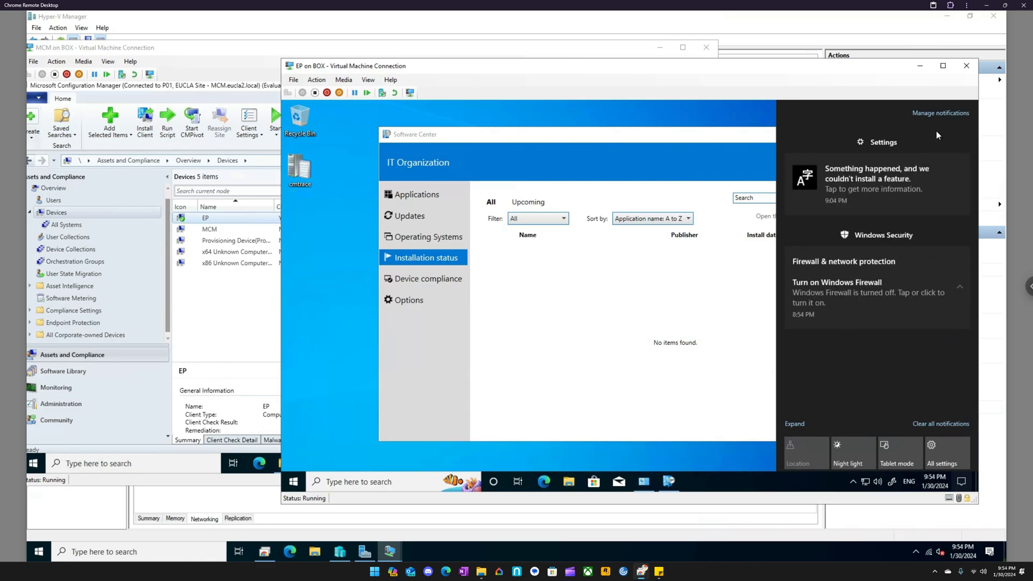
left_click(604, 141)
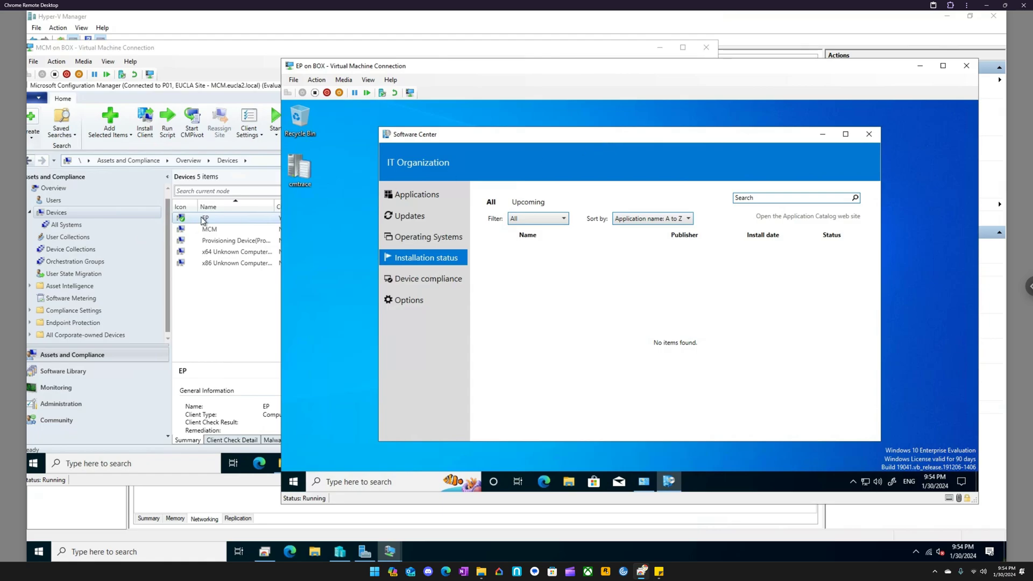
- Repeat the Restart client notification for EP from the MCM console and accept the reboot prompt
right_click(202, 219)
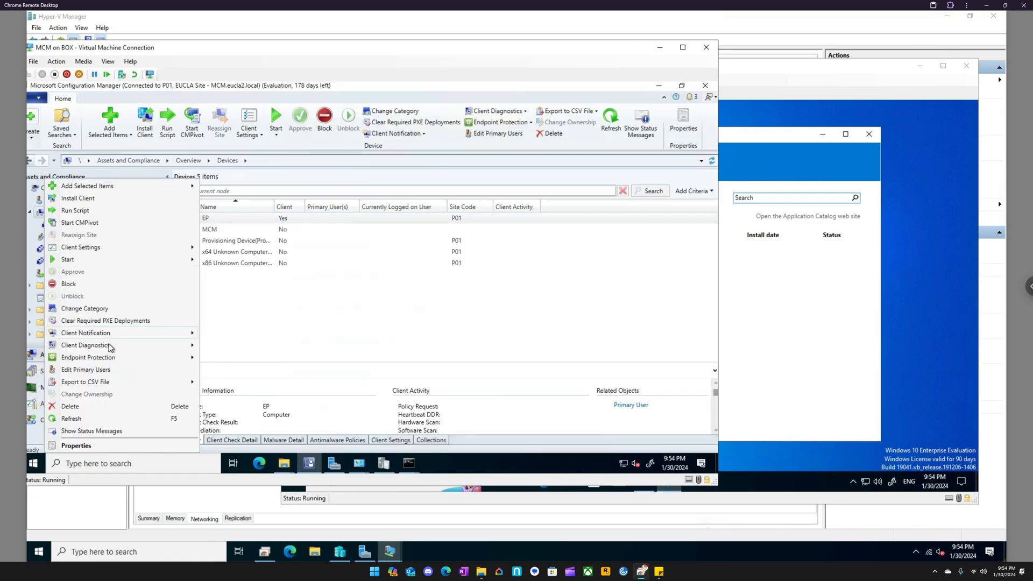
mouse_move(111, 334)
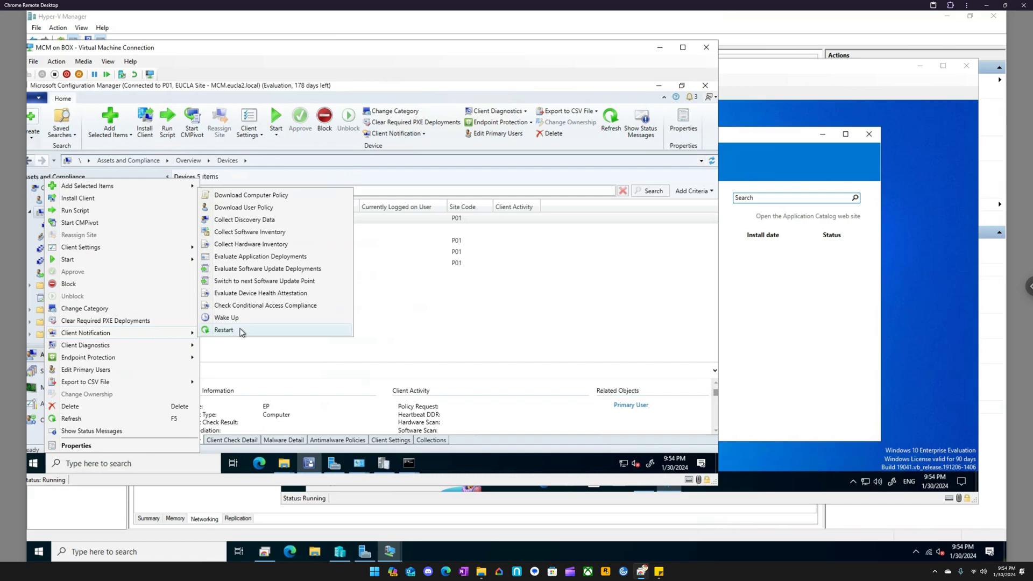
left_click(241, 330)
left_click(399, 309)
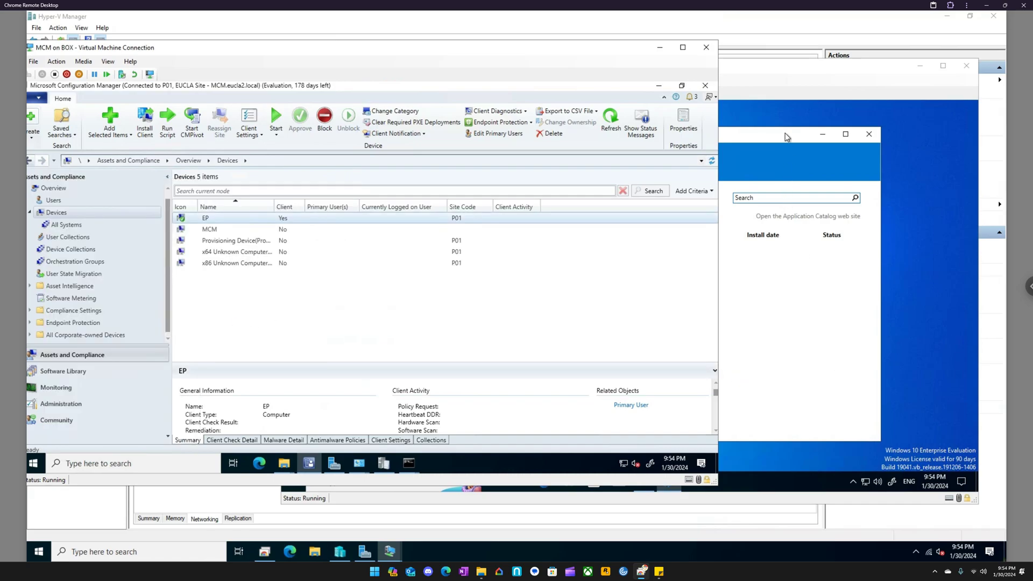
- Bring the EP window back and view the Device compliance and Options pages in Software Center
left_click(777, 79)
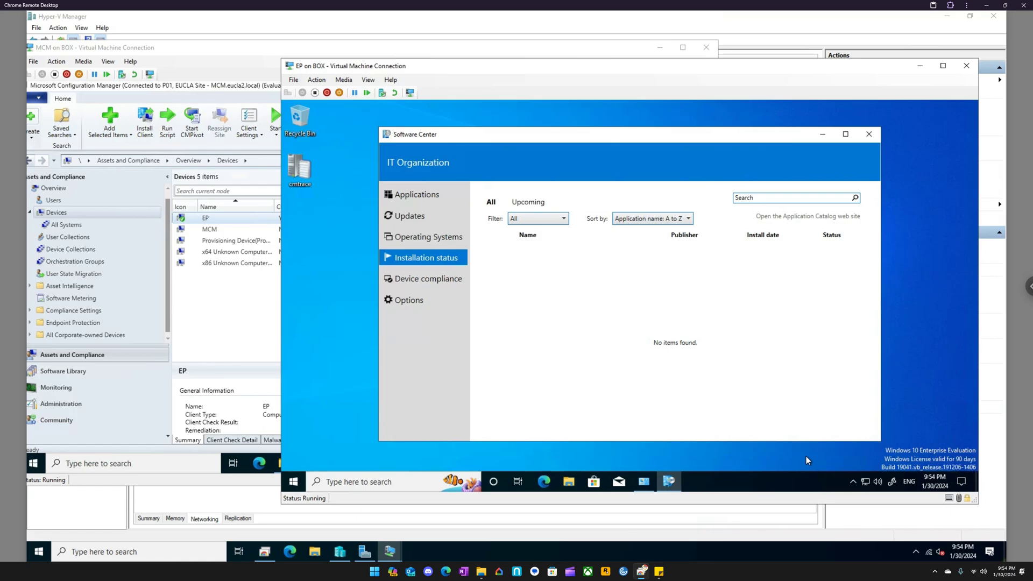
left_click(421, 285)
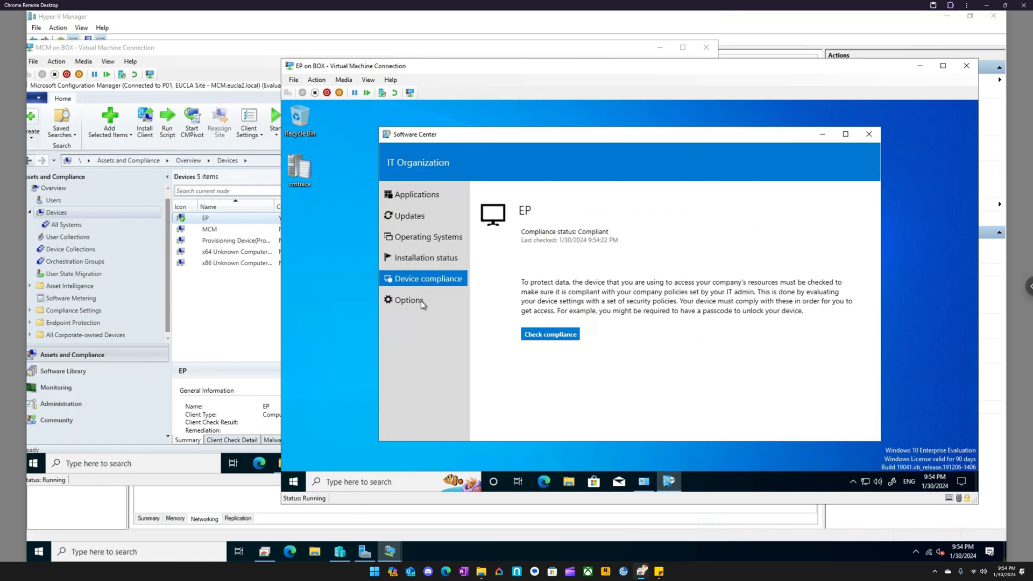
left_click(422, 305)
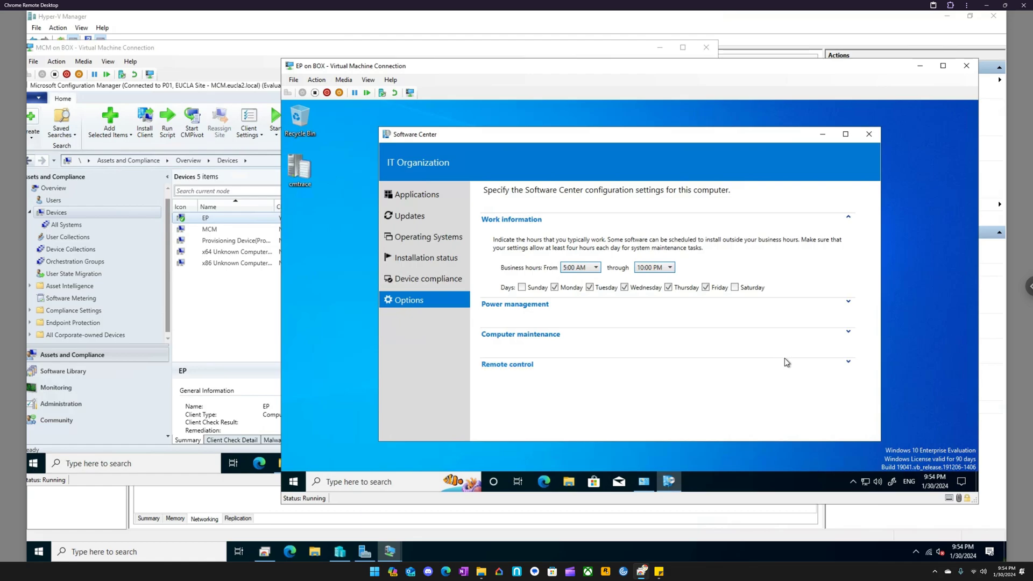
- Expand the Remote control section of the Software Center options on EP and review its remote access and permission settings
left_click(847, 362)
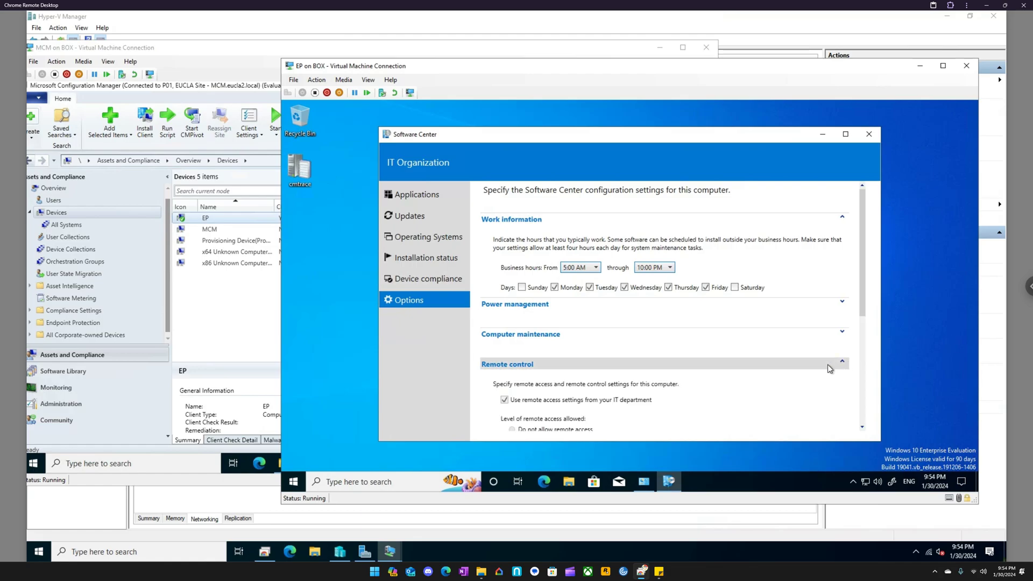
scroll(742, 383, "down", 2)
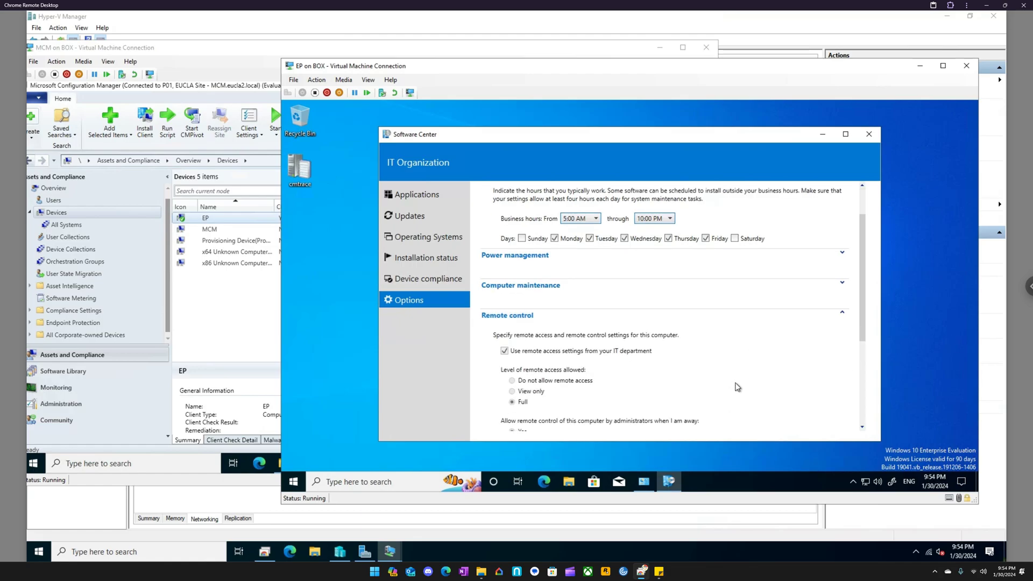
scroll(737, 387, "down", 2)
scroll(645, 372, "down", 1)
scroll(645, 372, "down", 2)
scroll(645, 373, "down", 2)
scroll(644, 372, "up", 5)
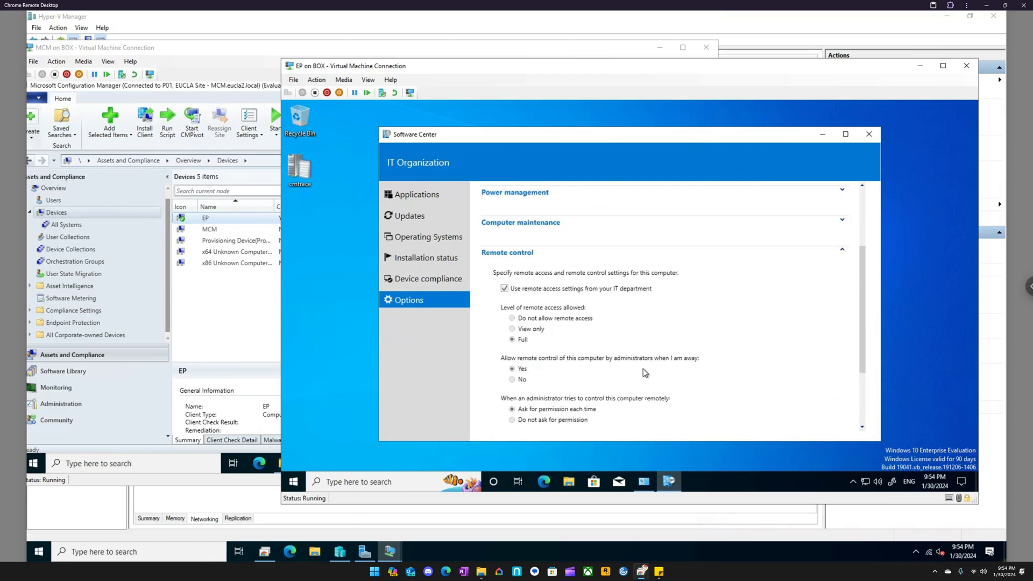
scroll(645, 372, "up", 2)
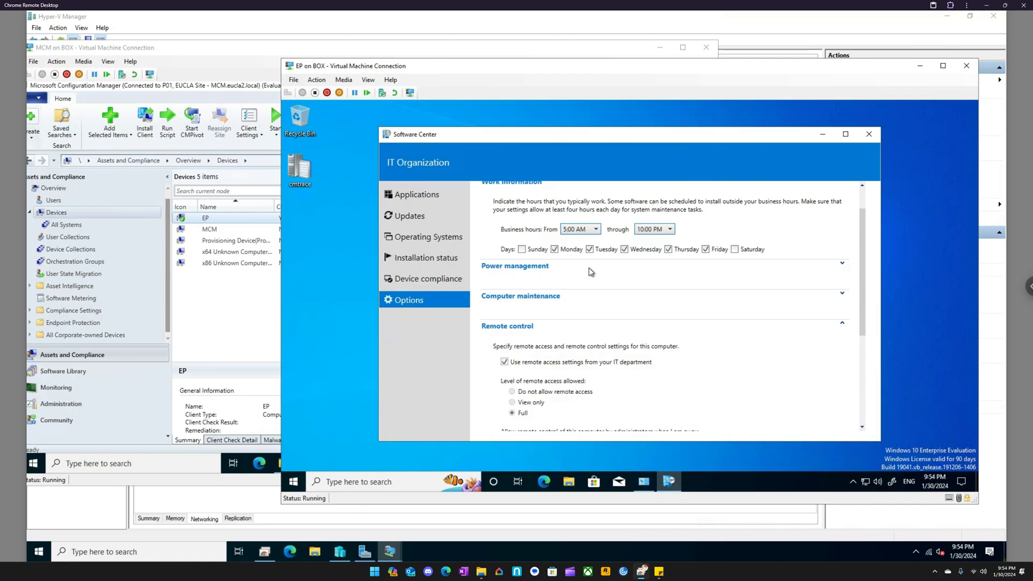
- Expand and review the Power management and Computer maintenance options, then revisit the Device compliance and Applications pages
left_click(686, 266)
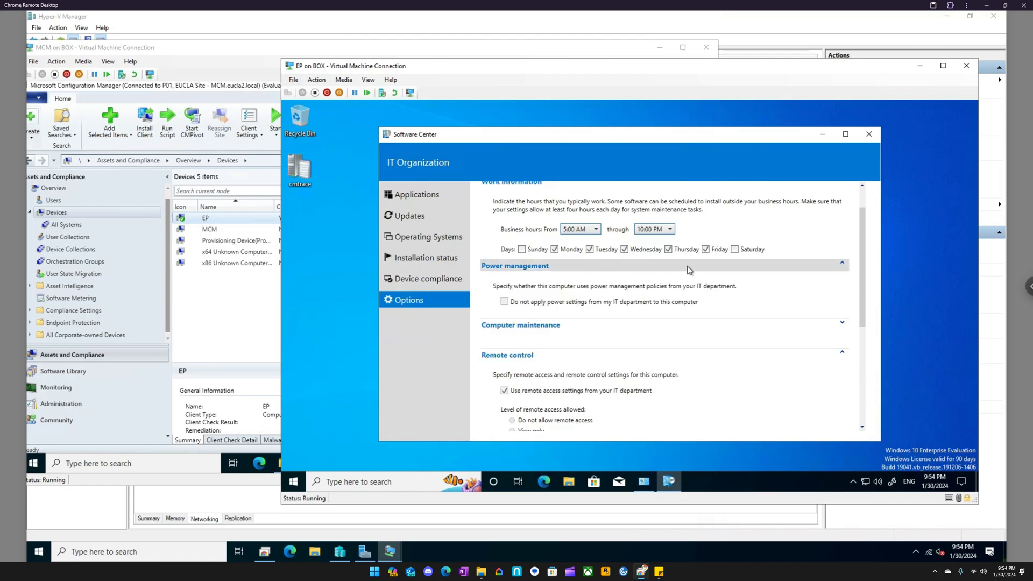
left_click(653, 326)
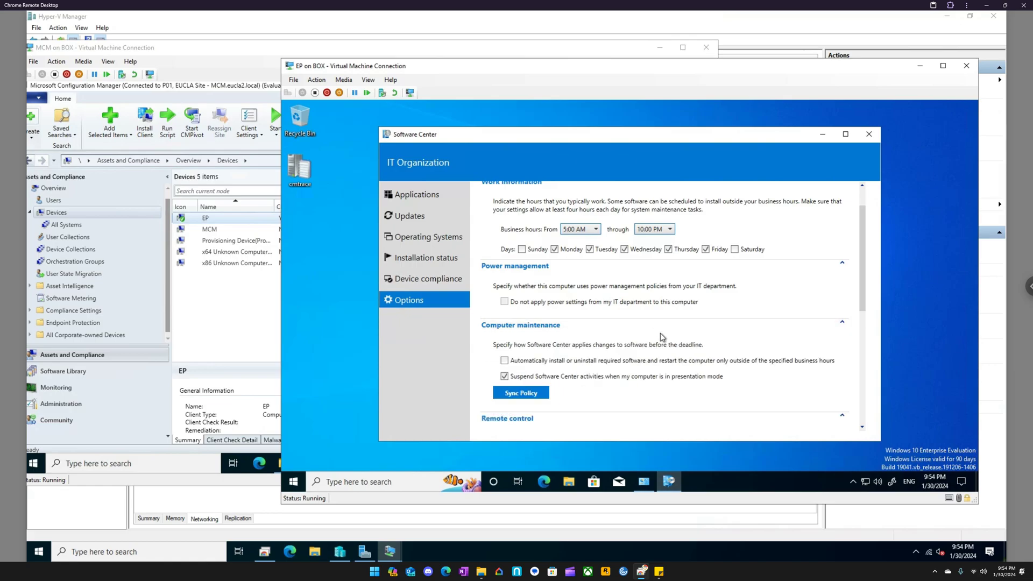
scroll(660, 334, "up", 1)
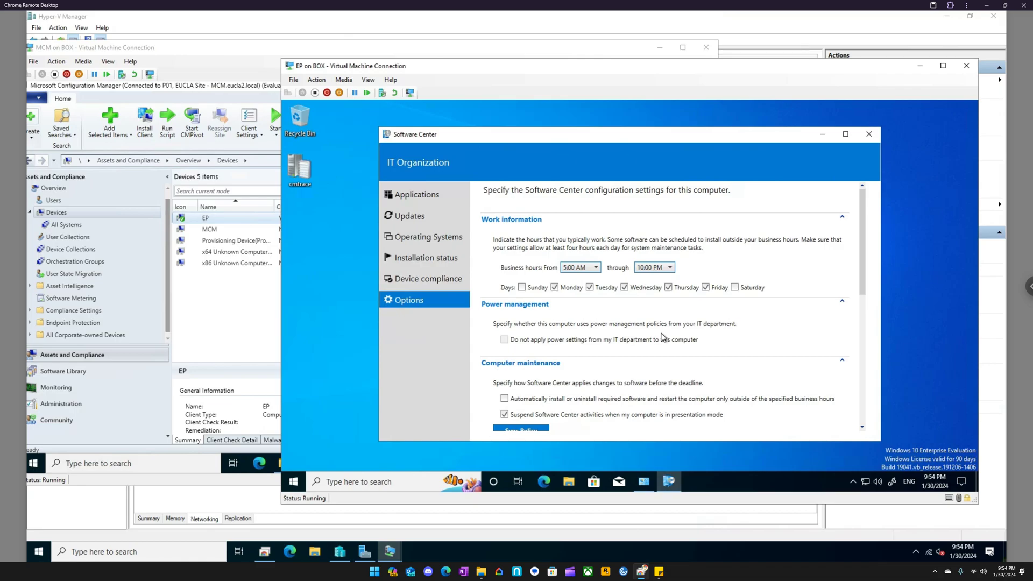
left_click(422, 280)
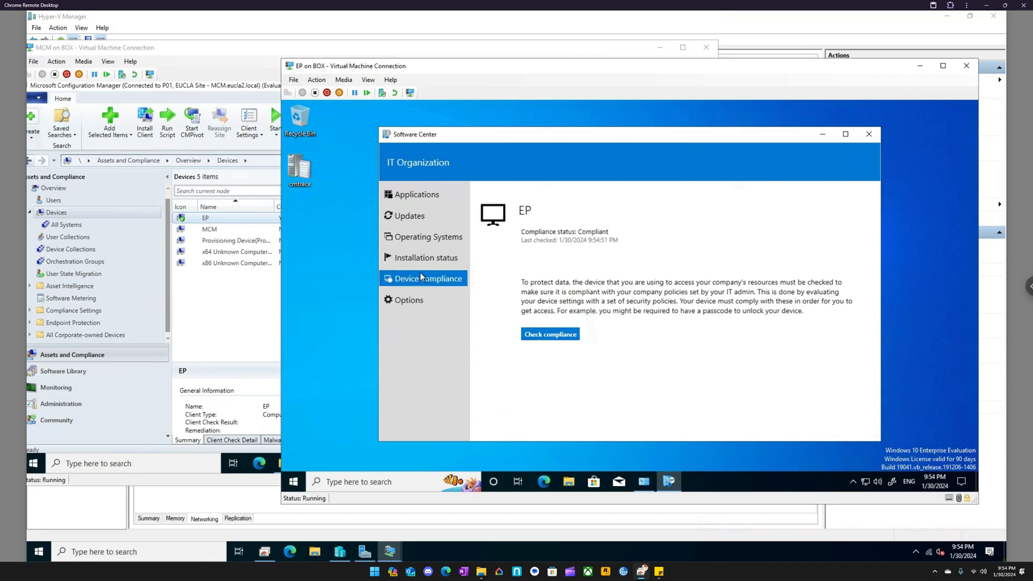
left_click(419, 195)
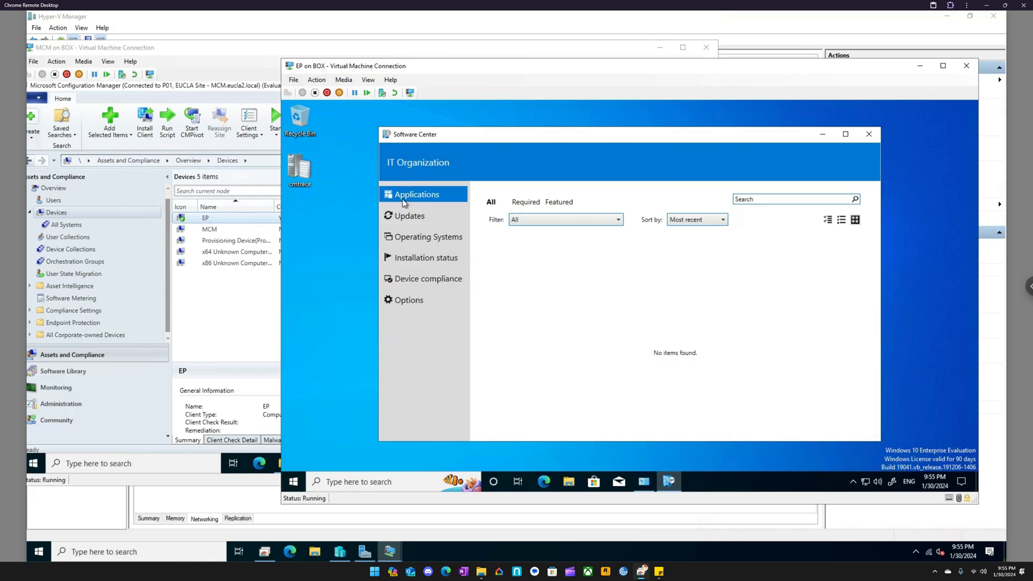
left_click(412, 482)
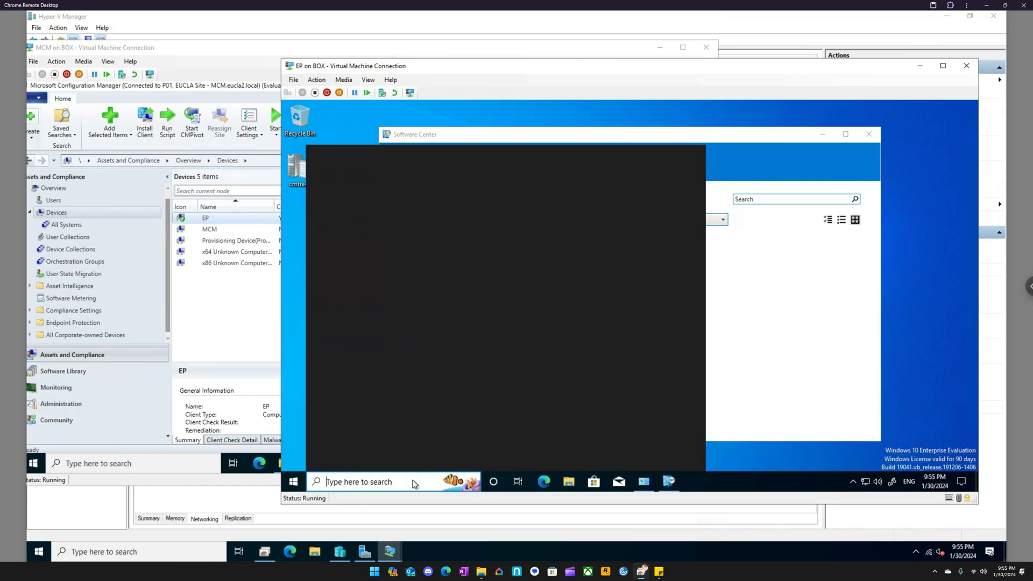
type("control")
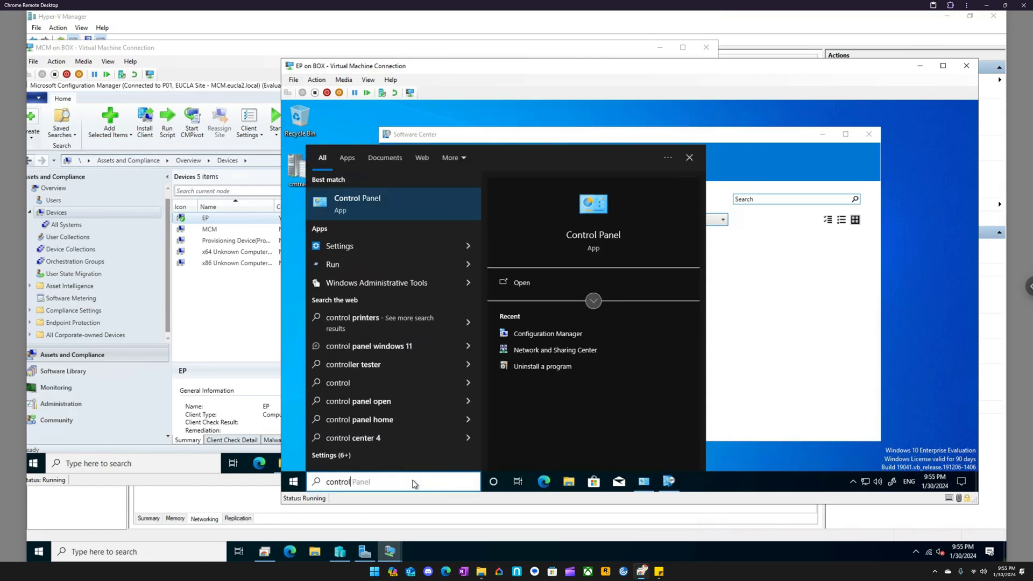
left_click(733, 142)
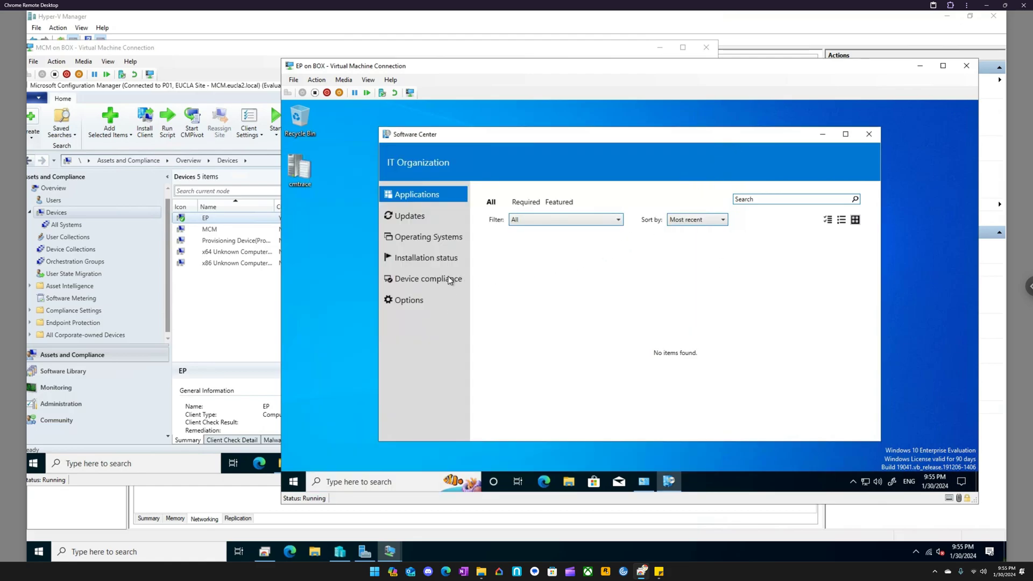
- Send the Download Computer Policy client notification to EP from the MCM console and accept the confirmation
right_click(214, 220)
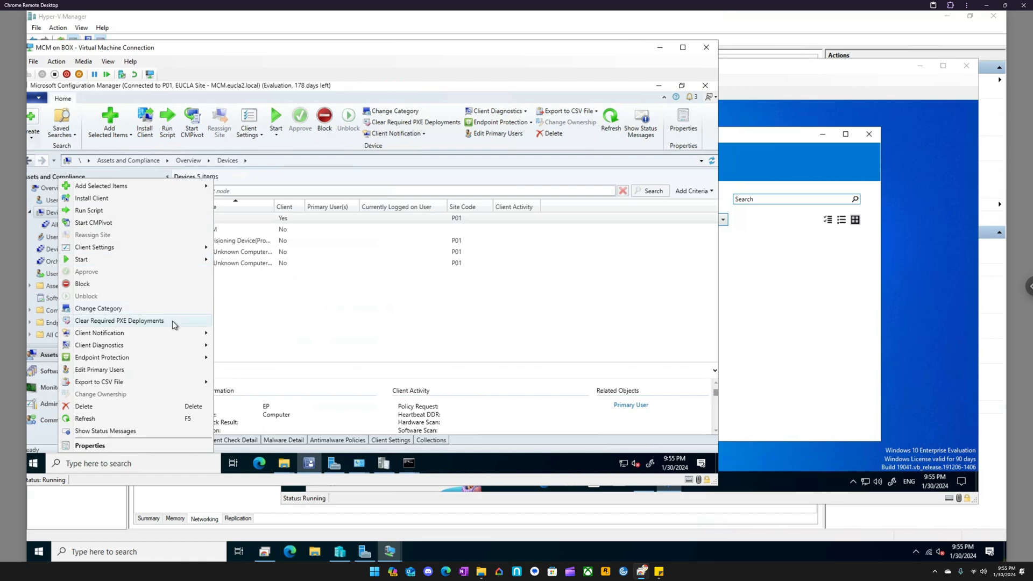
mouse_move(173, 345)
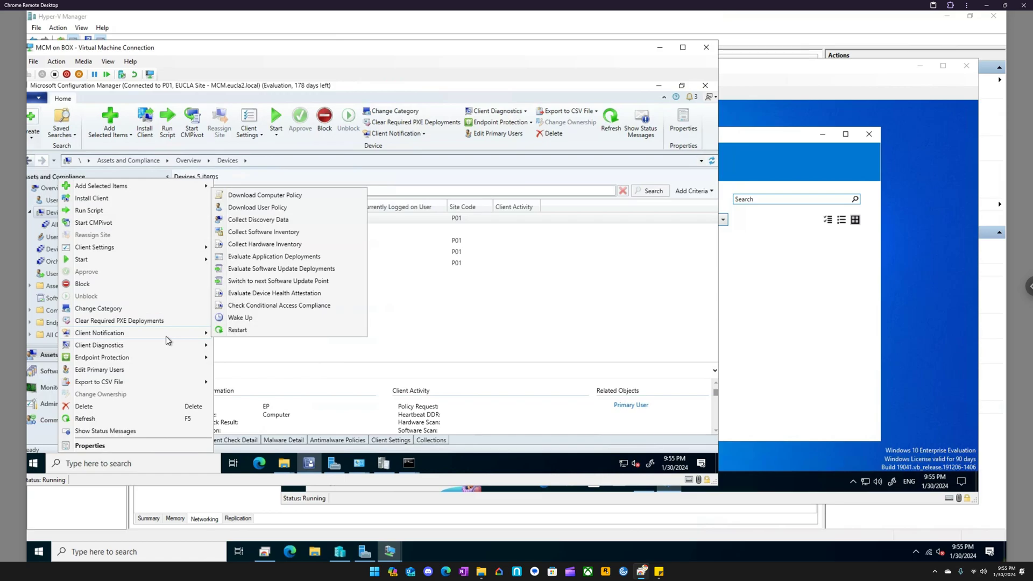
left_click(263, 197)
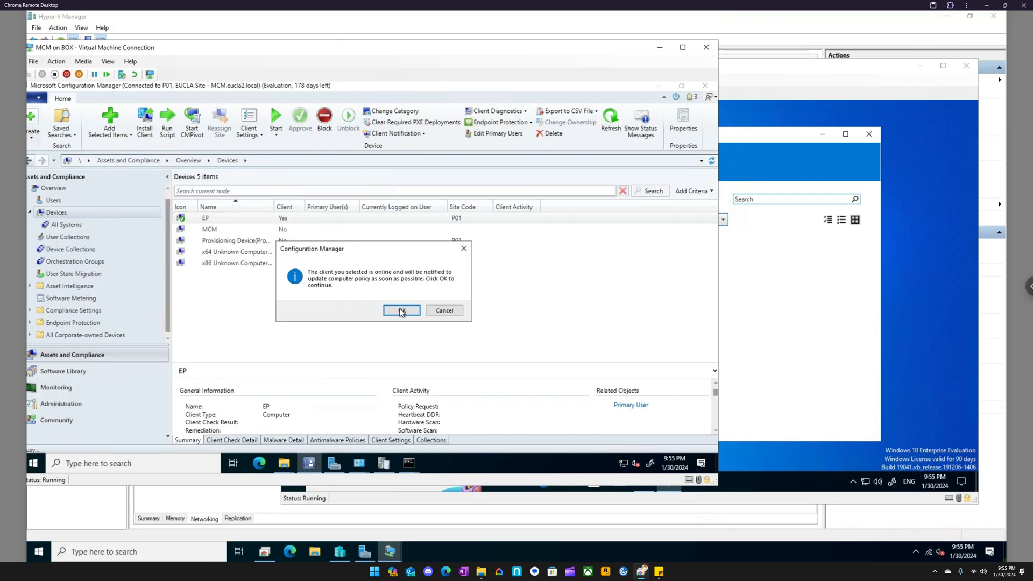
left_click(401, 311)
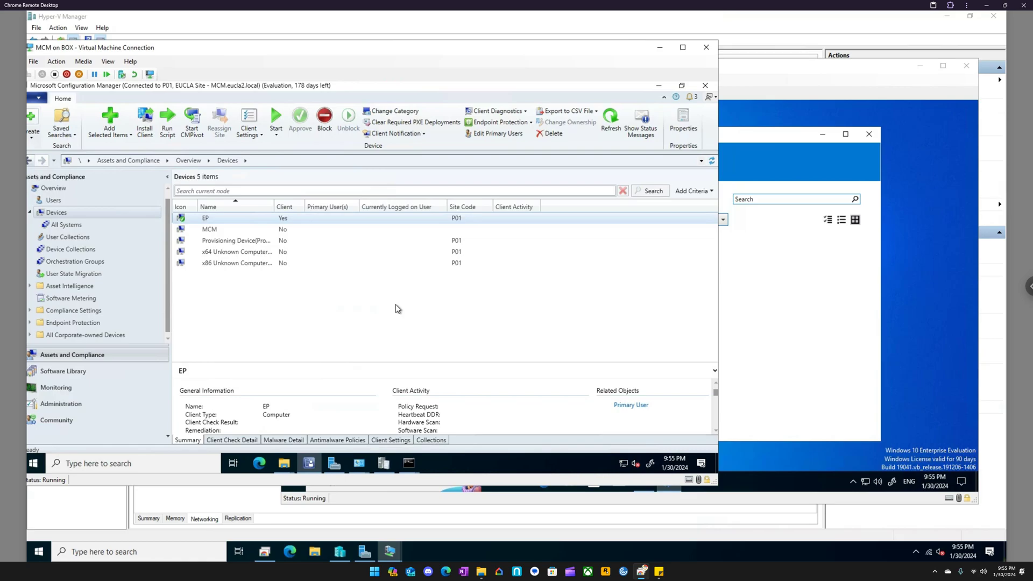
mouse_move(289, 469)
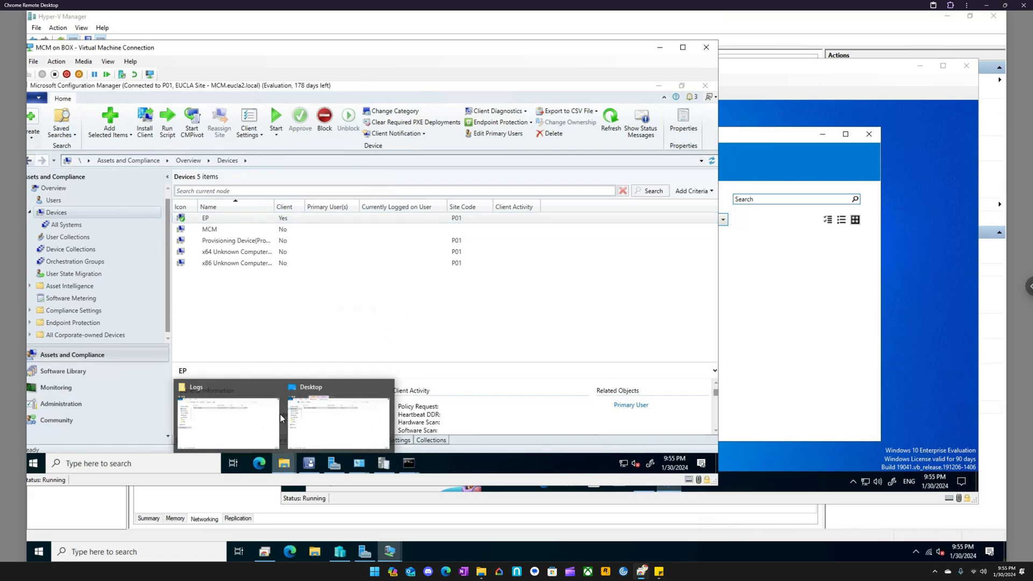
left_click(235, 385)
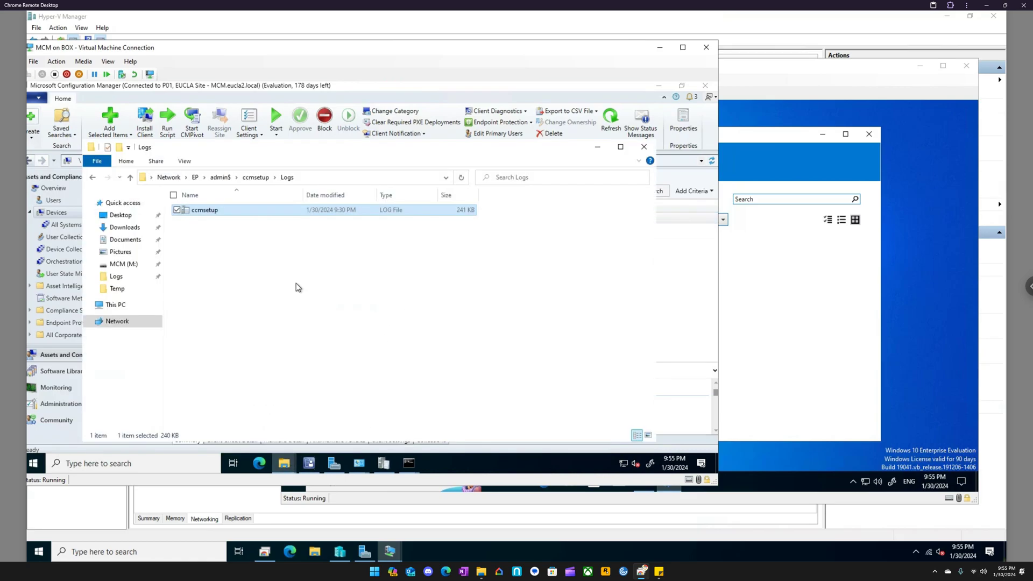
left_click(124, 304)
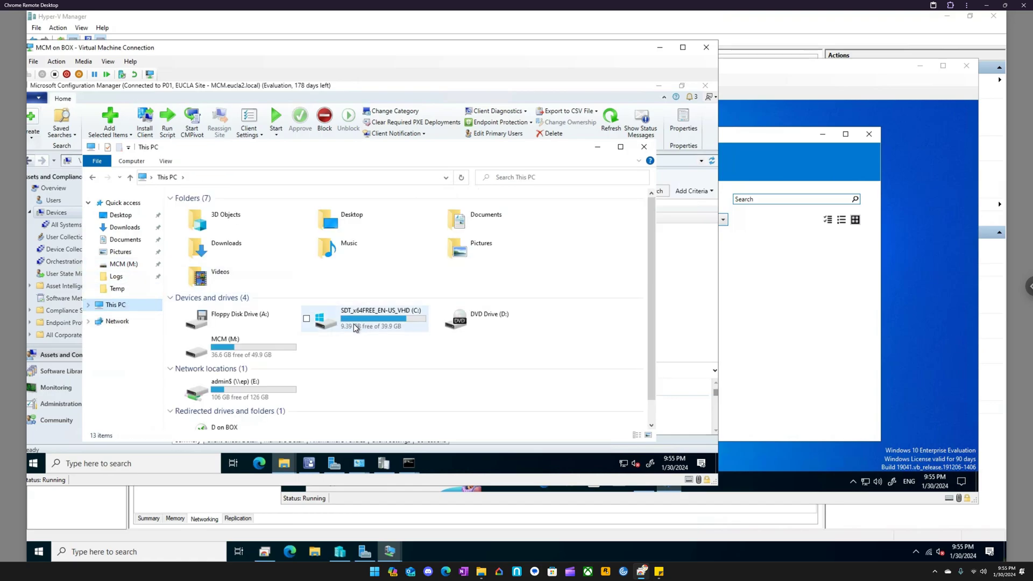
left_click(643, 146)
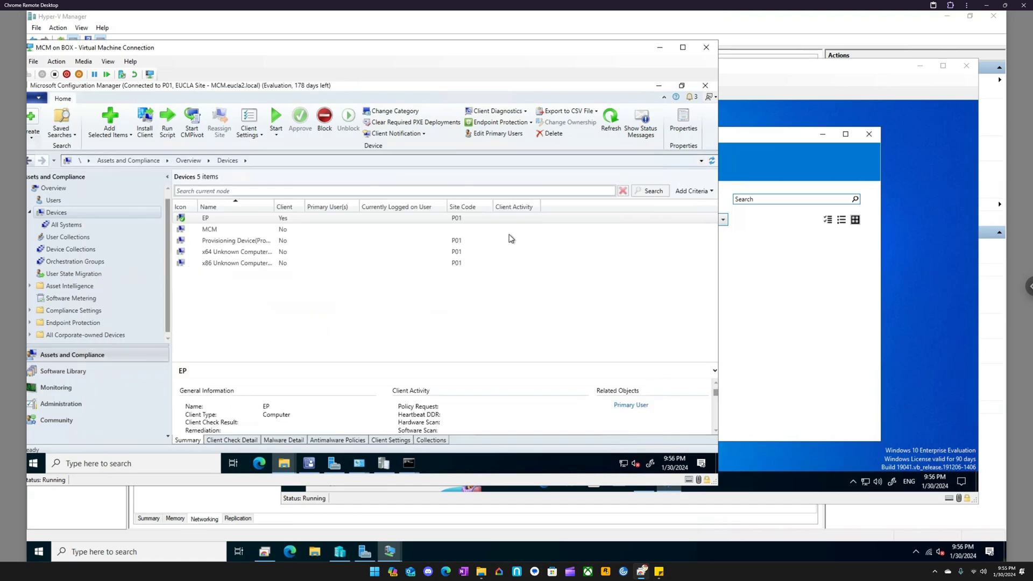
- Open the Reports list under Reporting in the Monitoring workspace and view the Administration activity log report
left_click_drag(324, 49, 377, 43)
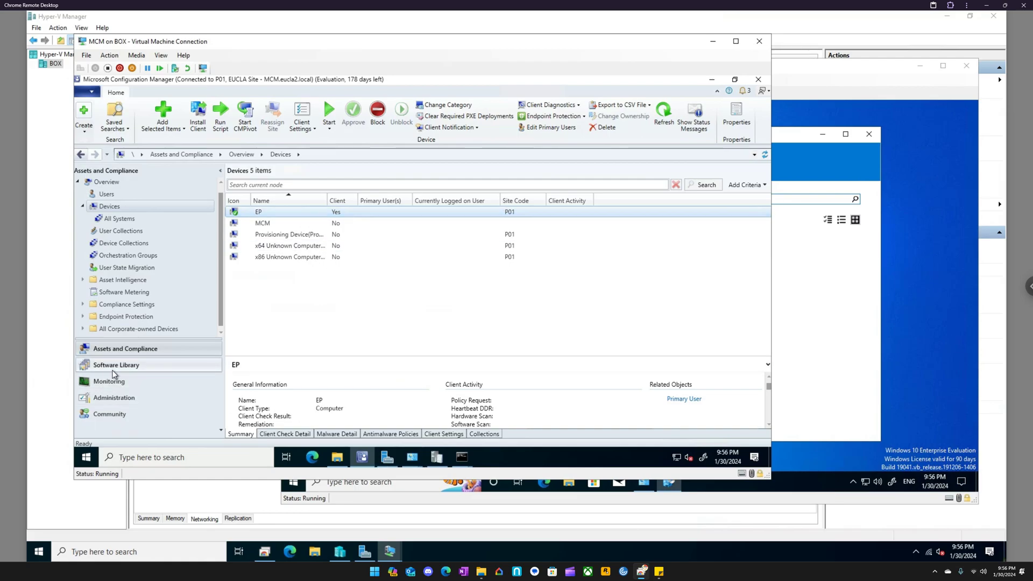
left_click(111, 382)
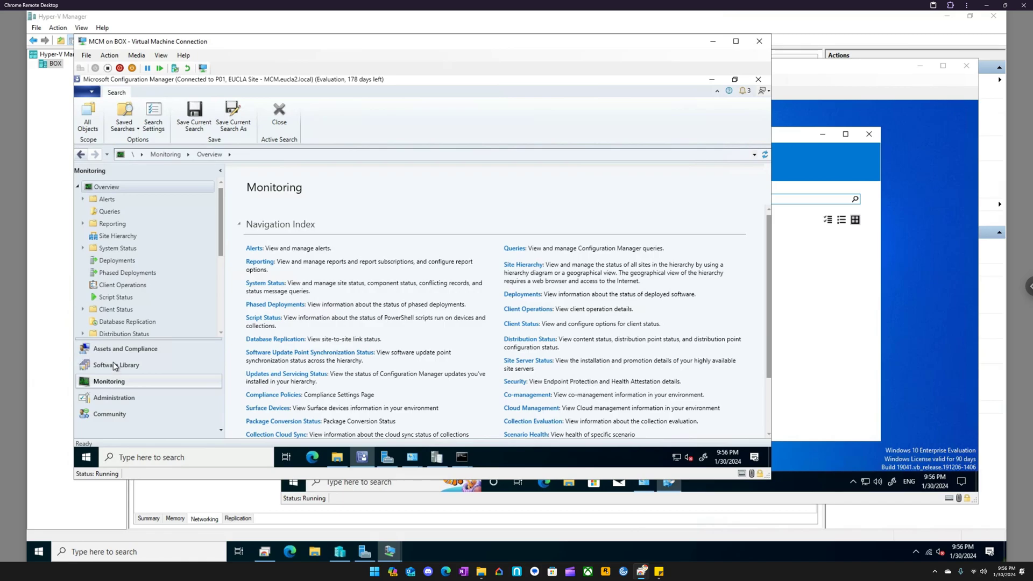
left_click(83, 223)
left_click(110, 235)
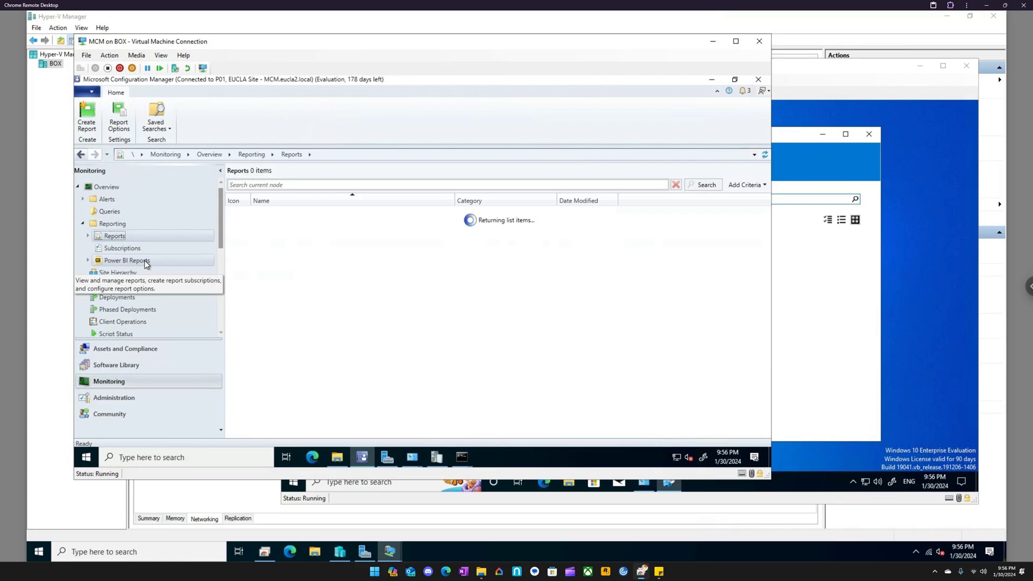
left_click(287, 216)
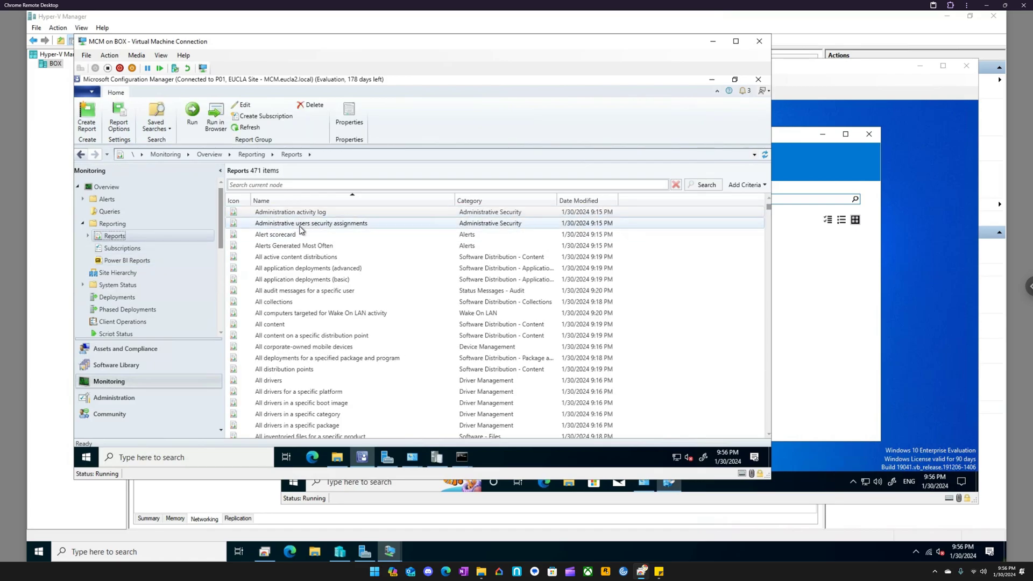
double_click(302, 218)
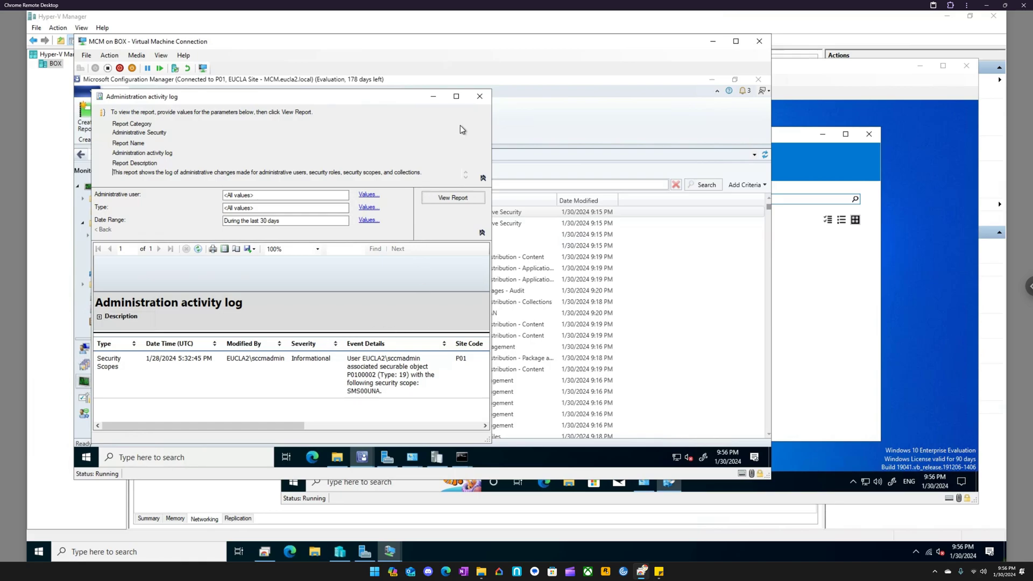
left_click(480, 98)
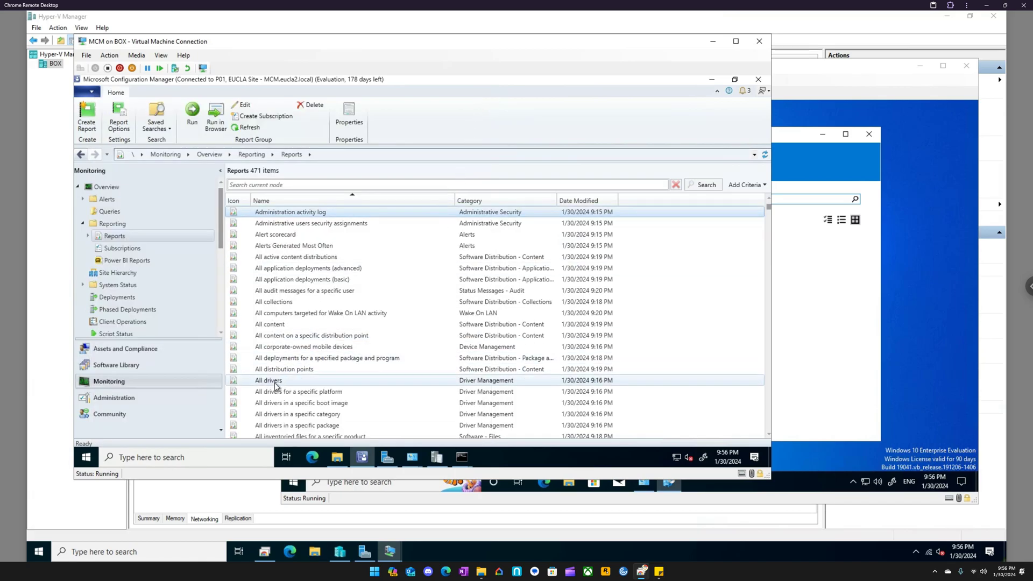
- Browse the report list and open the Application compliance report to review its description and required parameters
scroll(275, 382, "down", 3)
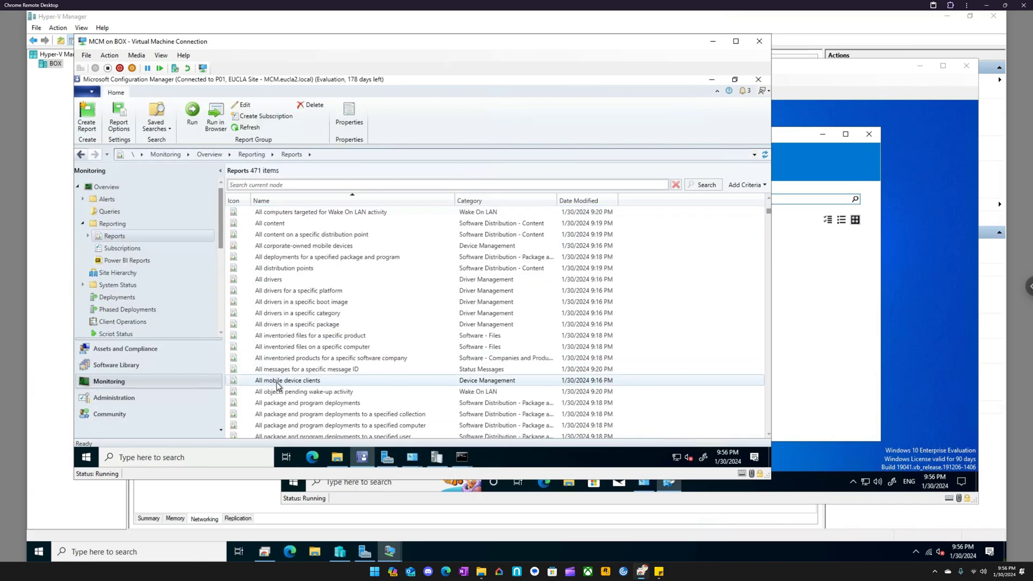
scroll(299, 377, "up", 2)
scroll(294, 353, "down", 2)
scroll(297, 356, "down", 3)
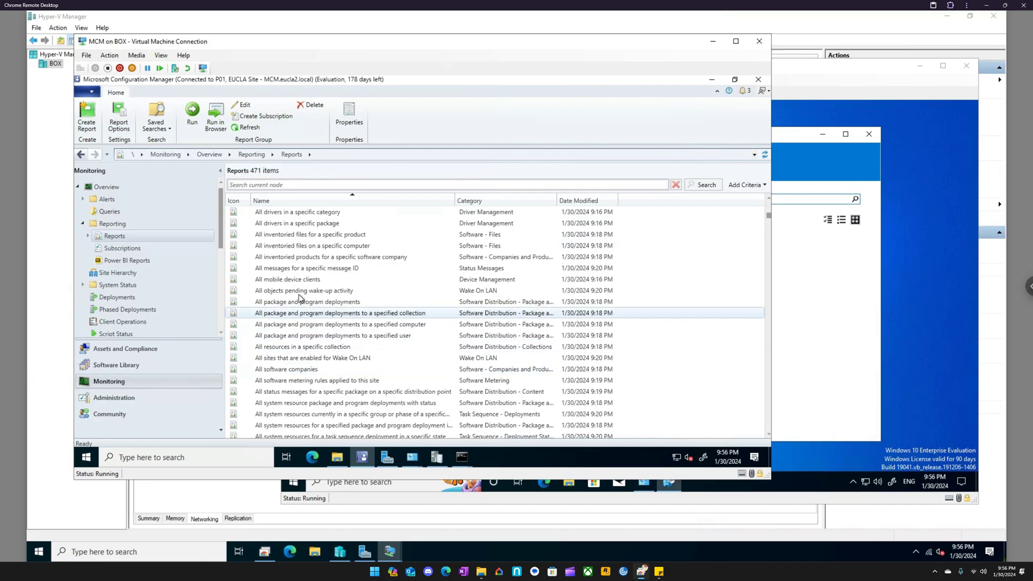
scroll(299, 292, "down", 6)
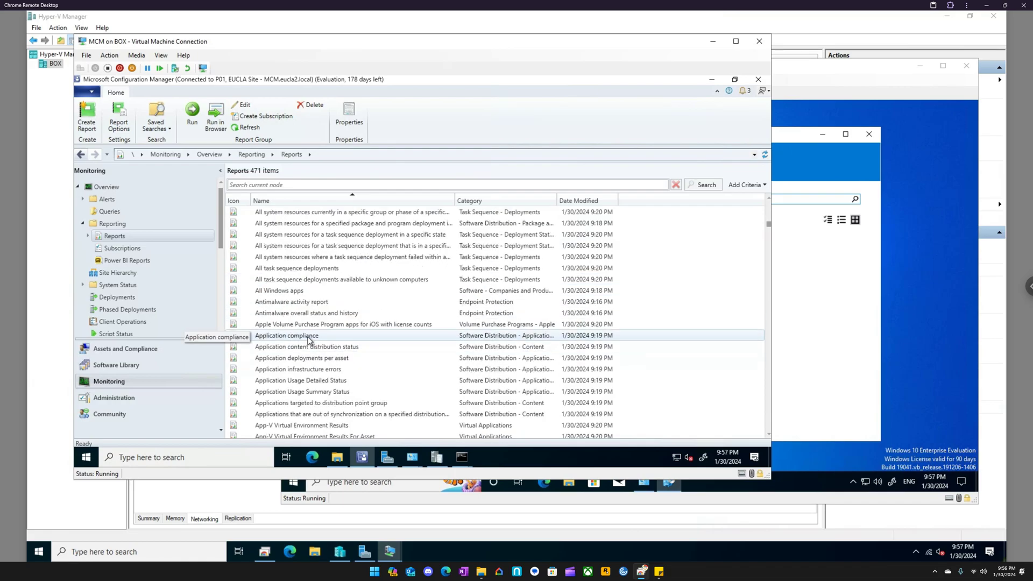
double_click(309, 338)
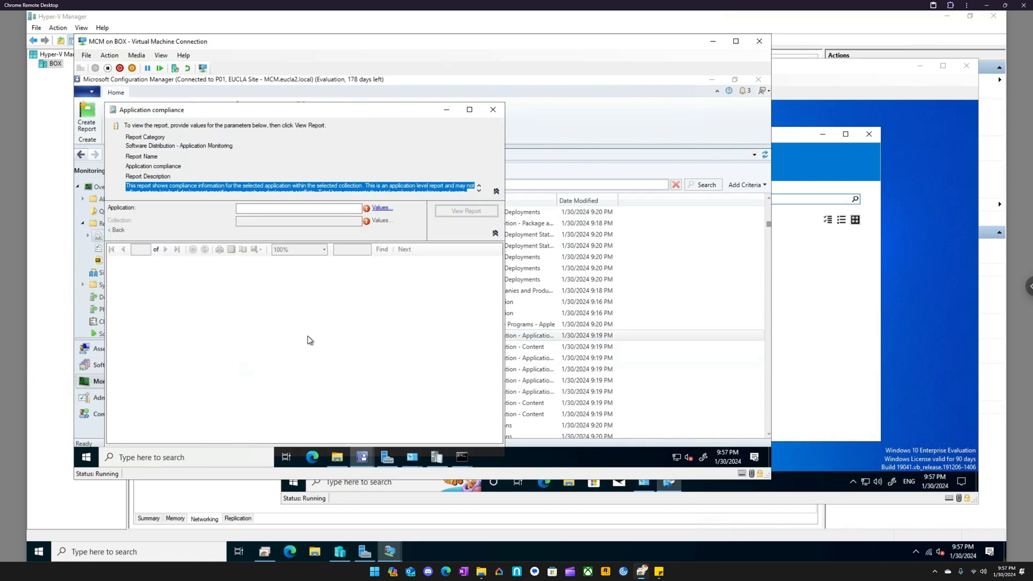
left_click(492, 111)
- Run the "CD-ROM information for a specific computer" report with EP as the computer name and review it
scroll(345, 323, "down", 2)
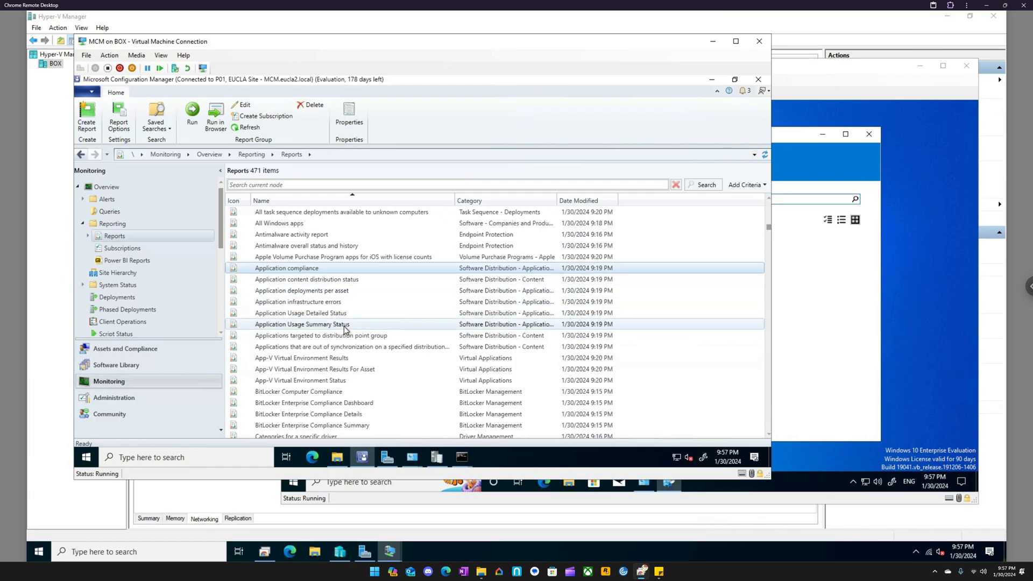
scroll(345, 328, "down", 2)
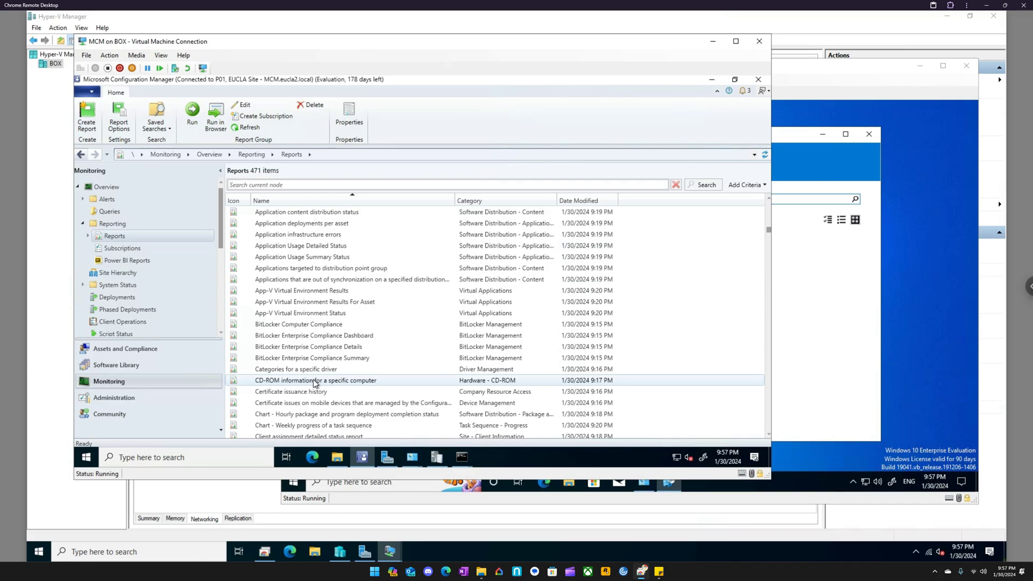
double_click(314, 379)
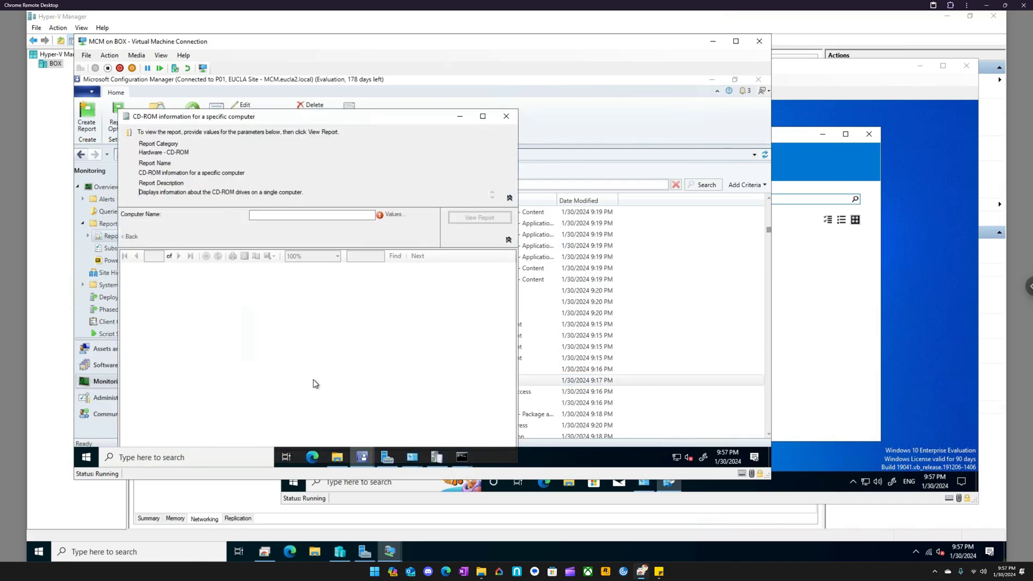
left_click(372, 215)
type("EP")
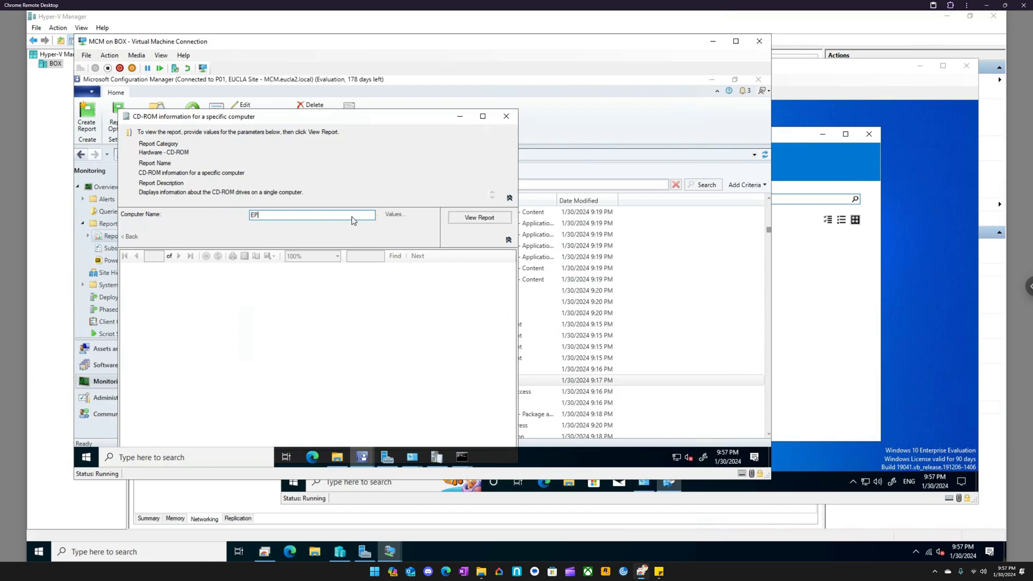
left_click(486, 219)
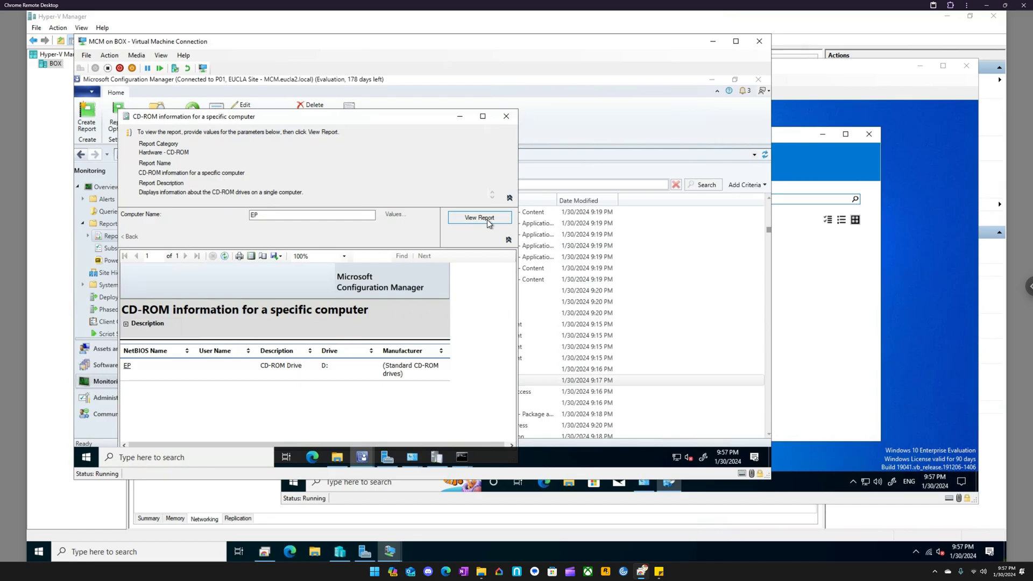
left_click(506, 117)
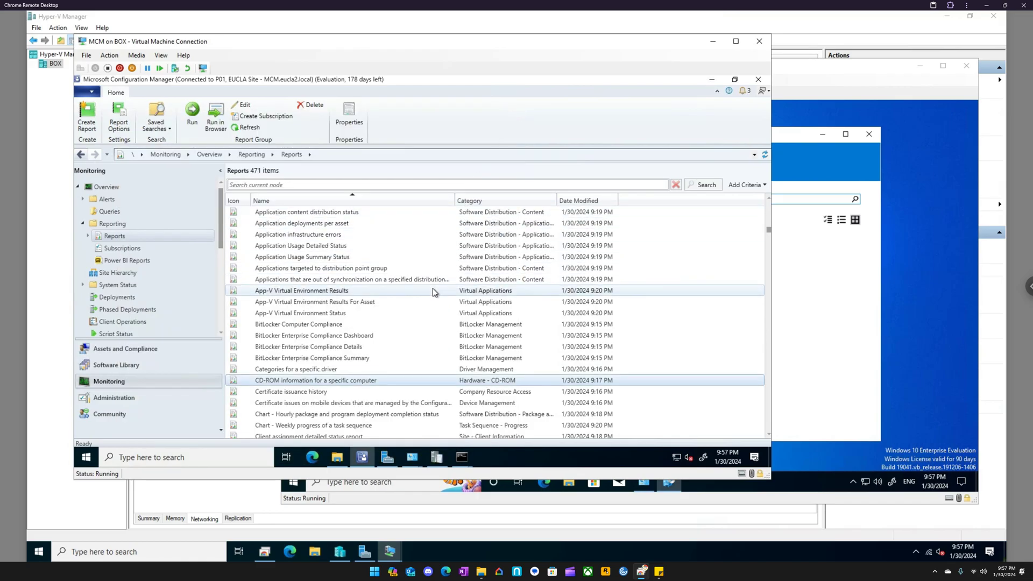
- Try to run the Client status summary report and examine the error details before closing it
scroll(436, 289, "down", 2)
scroll(436, 289, "down", 4)
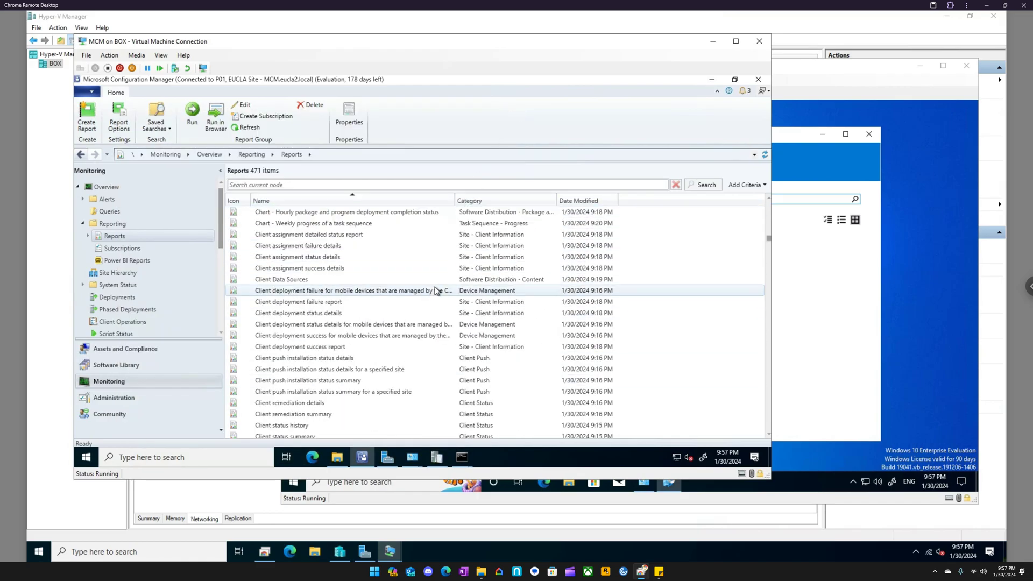
scroll(435, 290, "down", 1)
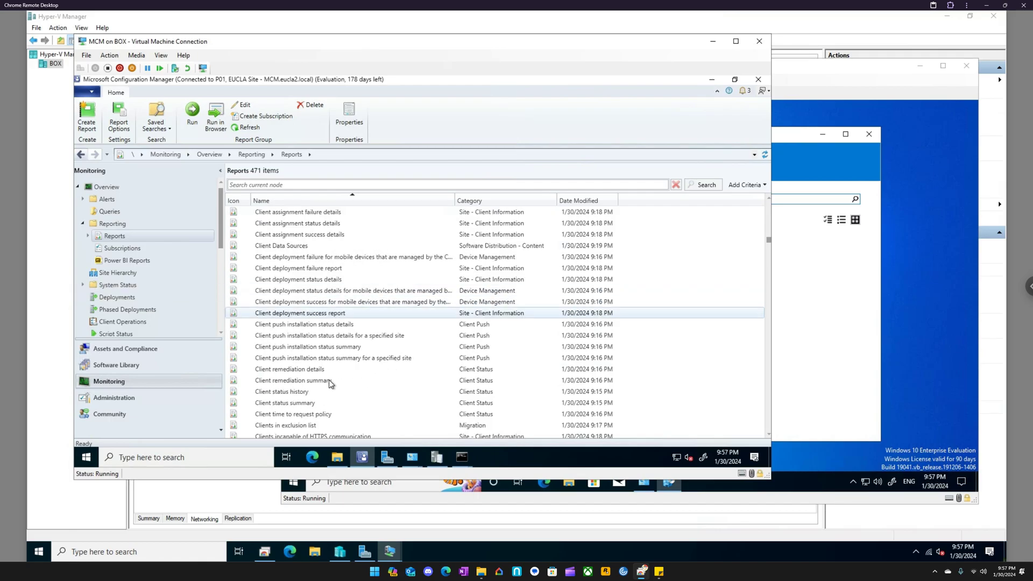
double_click(302, 404)
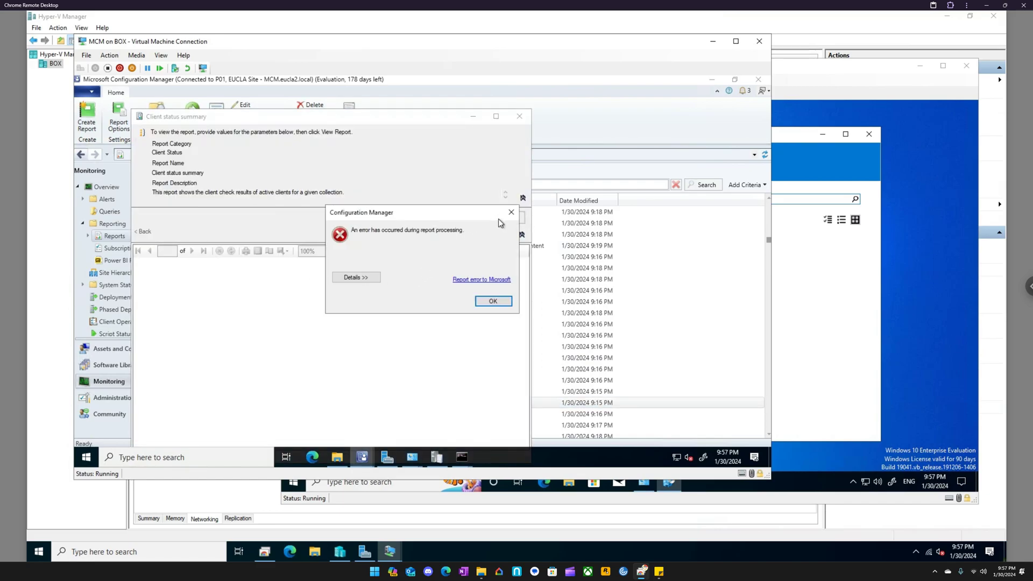
left_click(356, 277)
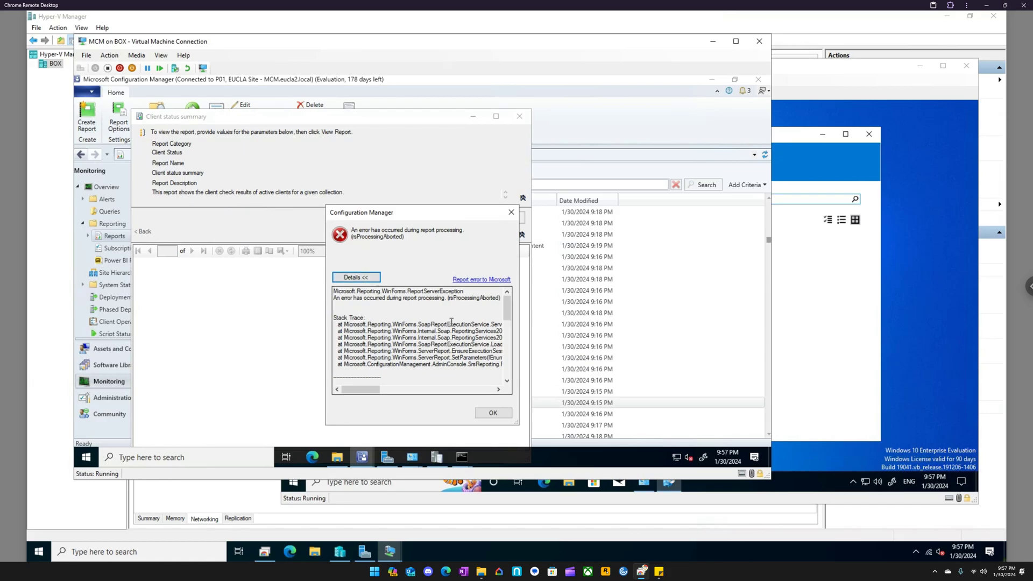
left_click_drag(366, 381, 382, 387)
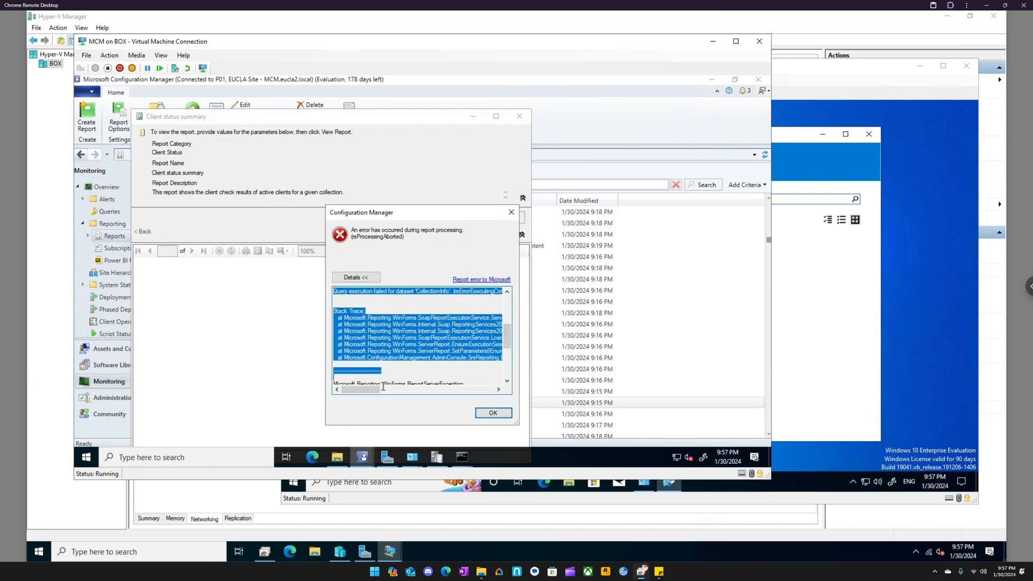
left_click(511, 212)
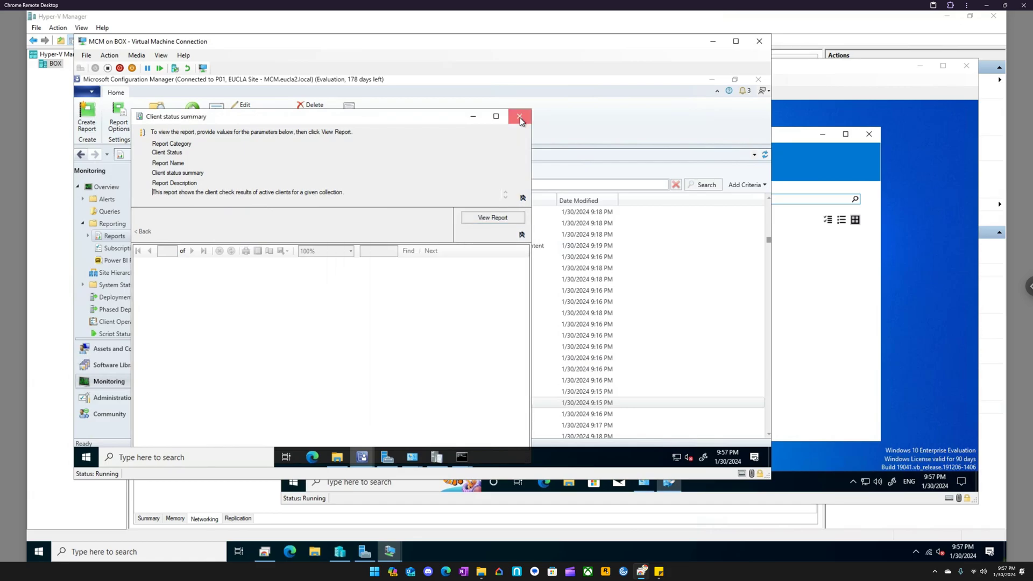
left_click(520, 117)
- Browse the report list and open the "Computers in a specific site" report to check its required parameter, then close it
scroll(326, 364, "down", 3)
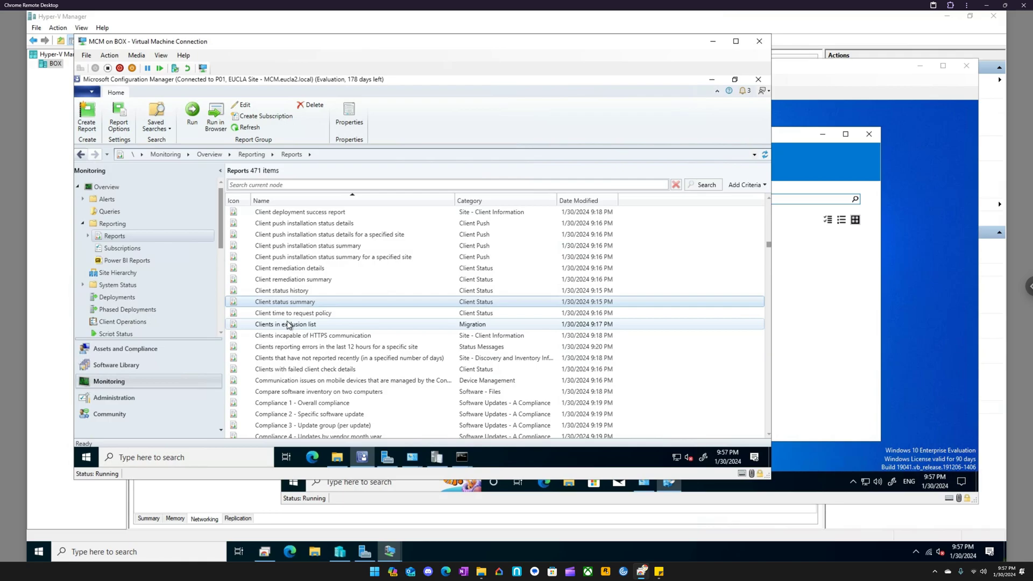
scroll(294, 320, "up", 1)
scroll(297, 322, "down", 9)
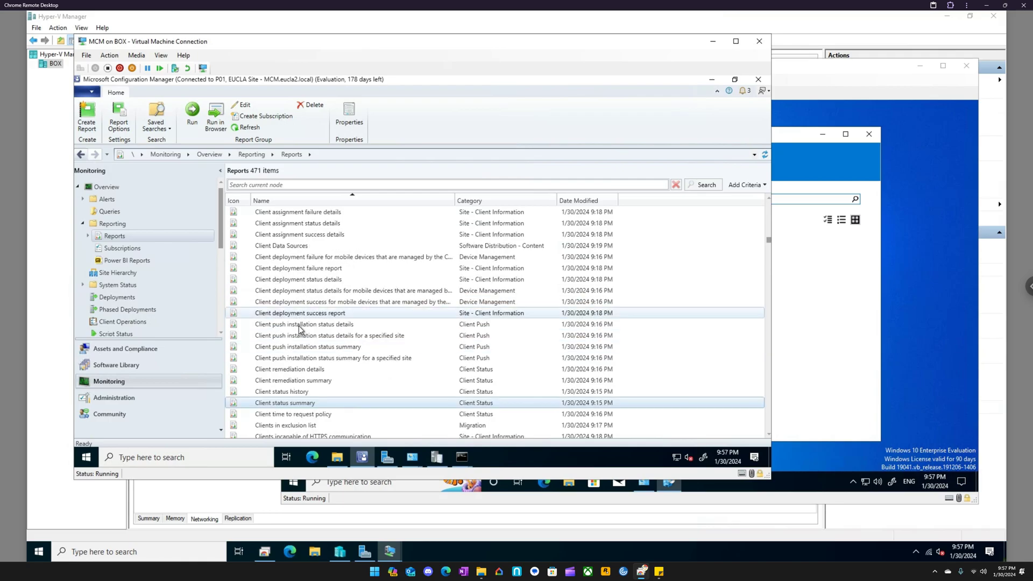
scroll(301, 334, "down", 2)
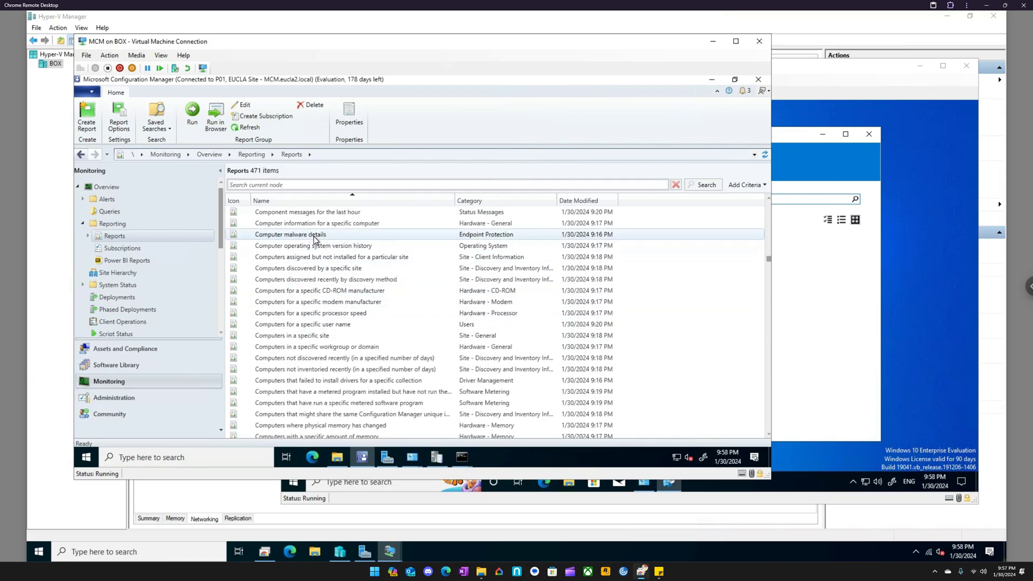
double_click(319, 337)
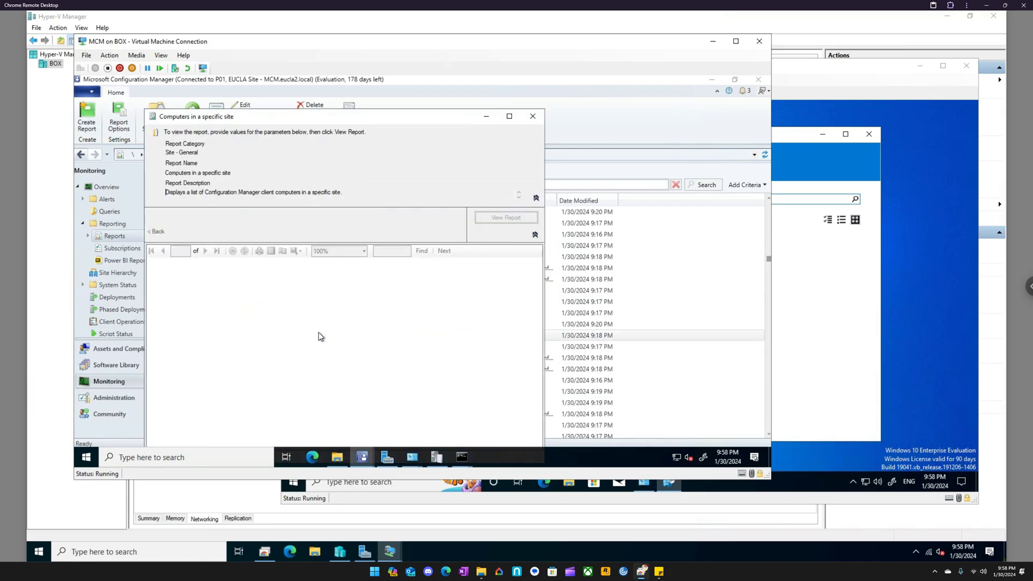
left_click(368, 215)
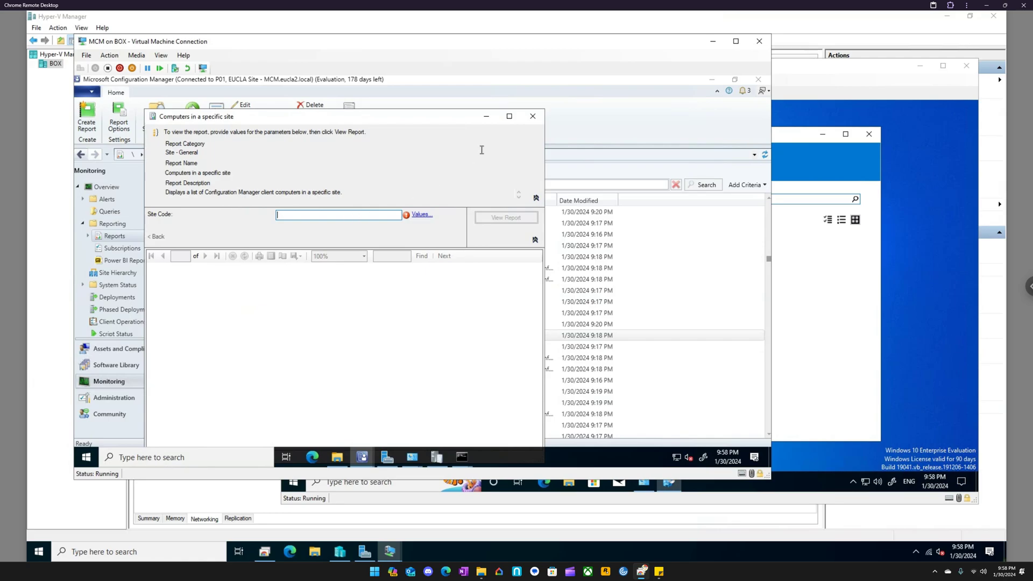
left_click(533, 116)
- Run the "Computers in a specific site" report for site code P01, review it and close it
double_click(321, 333)
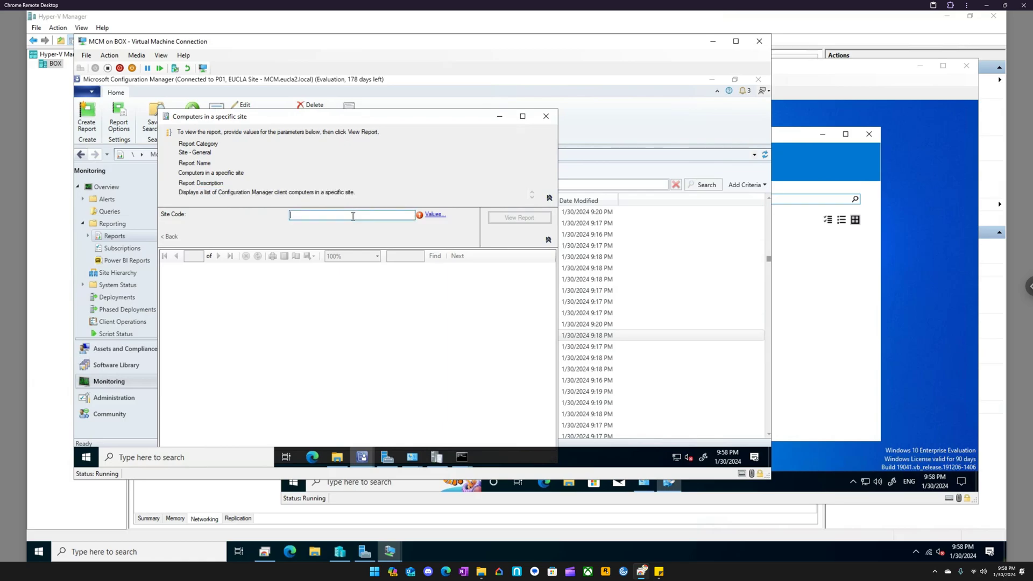
left_click(435, 215)
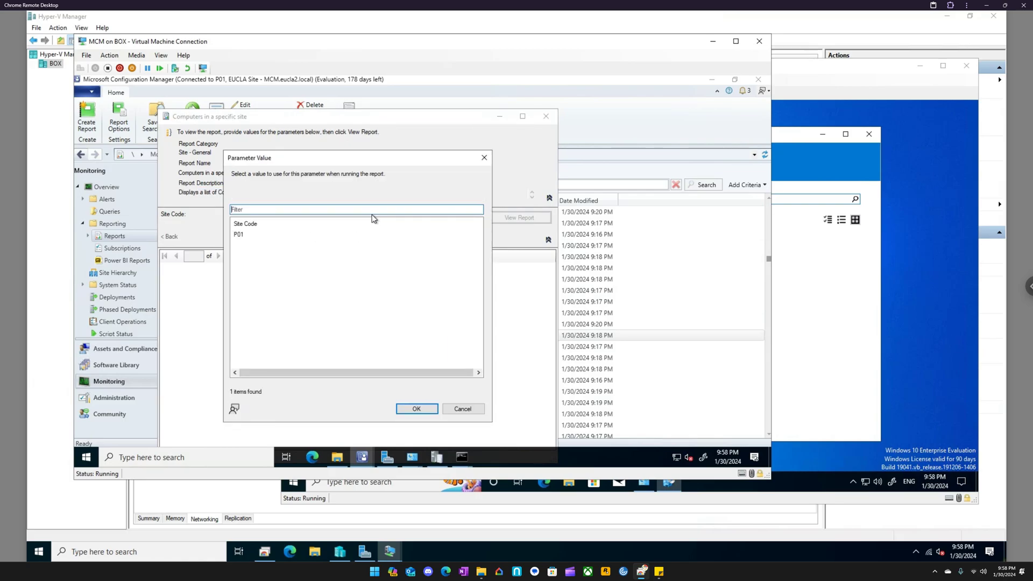
left_click(239, 235)
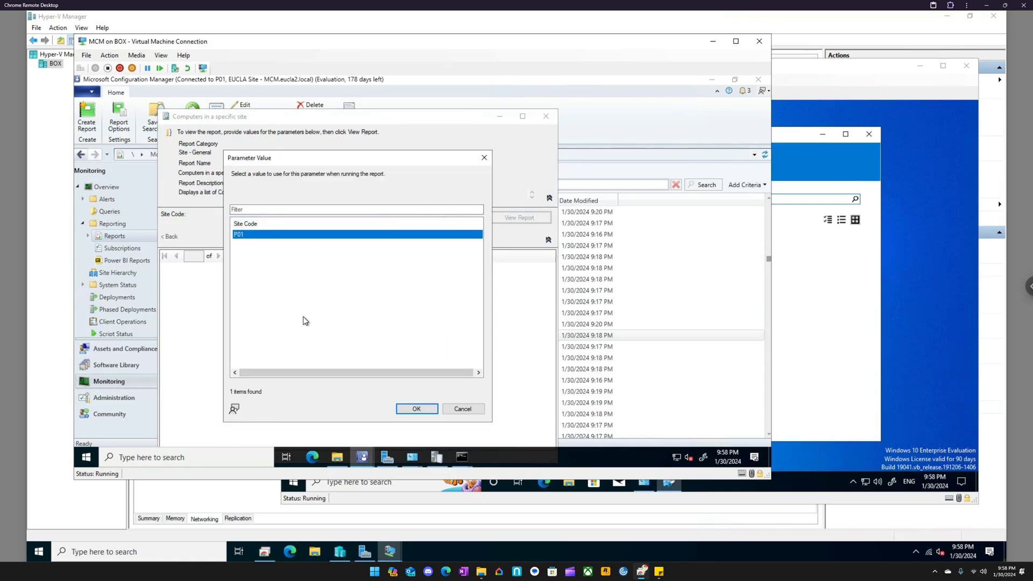
left_click(409, 409)
left_click(517, 217)
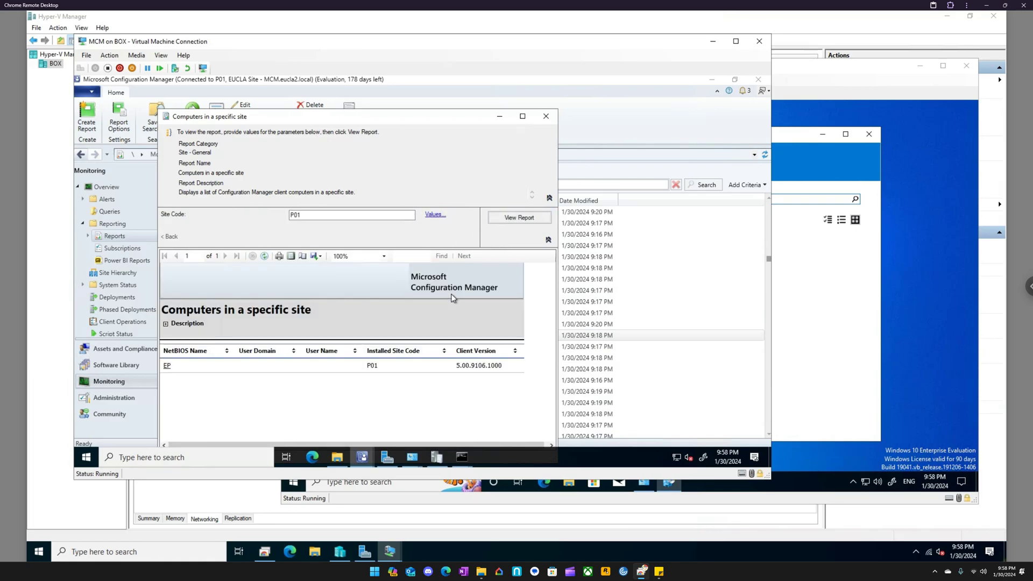
left_click(546, 116)
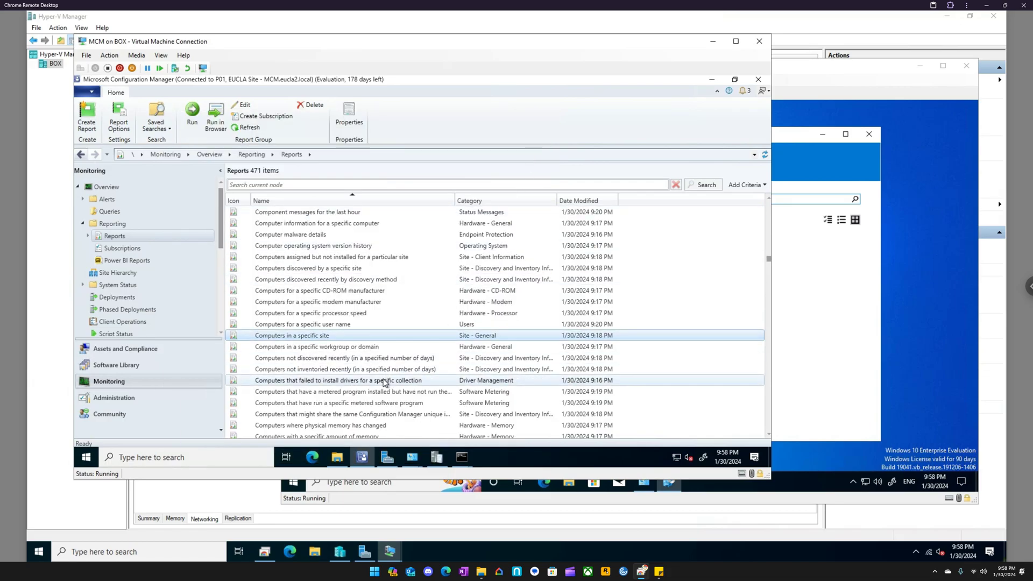
- Browse further down the report list through the hardware, network, status message and license reports
scroll(385, 381, "down", 15)
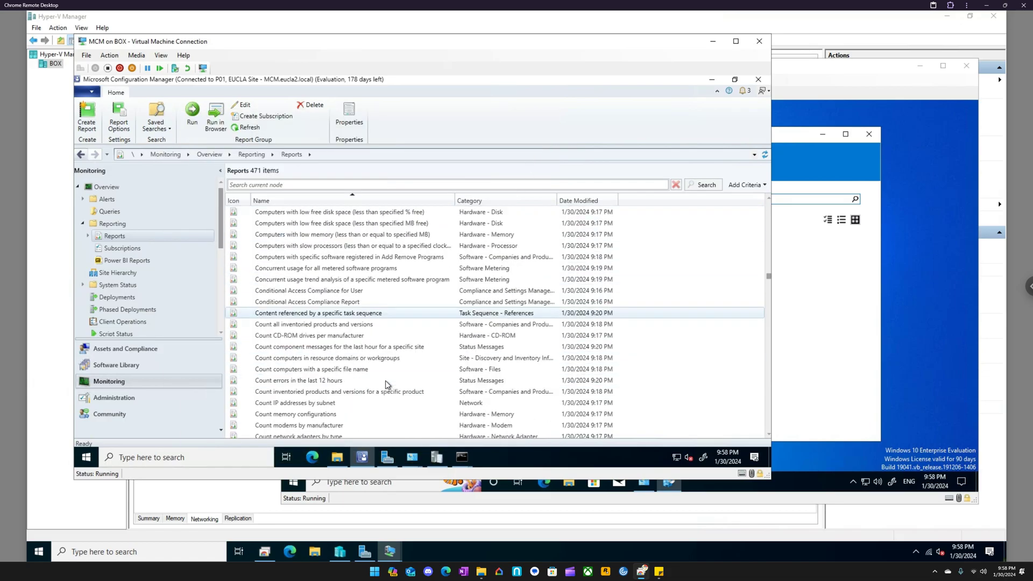
scroll(386, 379, "down", 20)
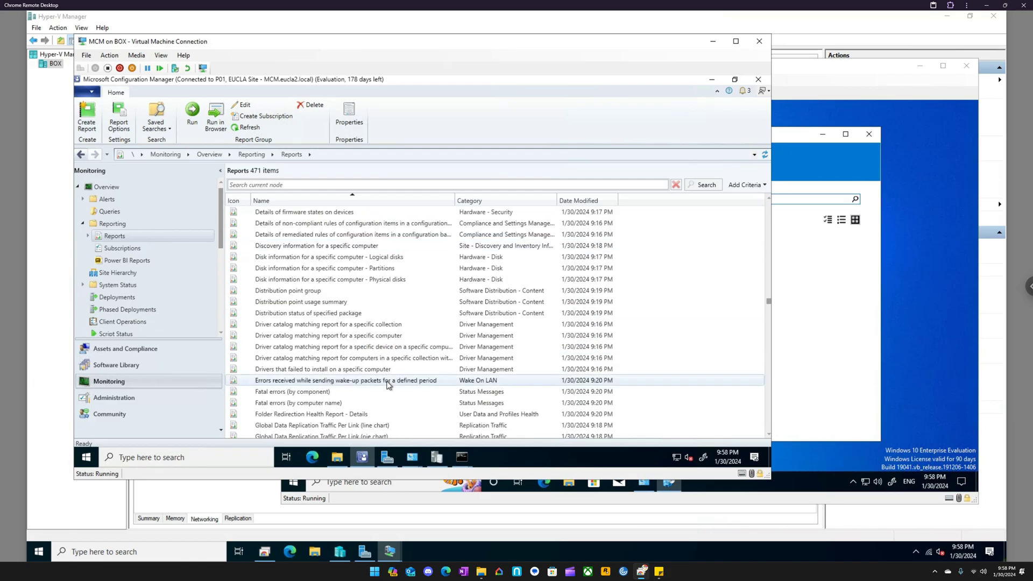
scroll(386, 382, "down", 4)
scroll(386, 382, "down", 10)
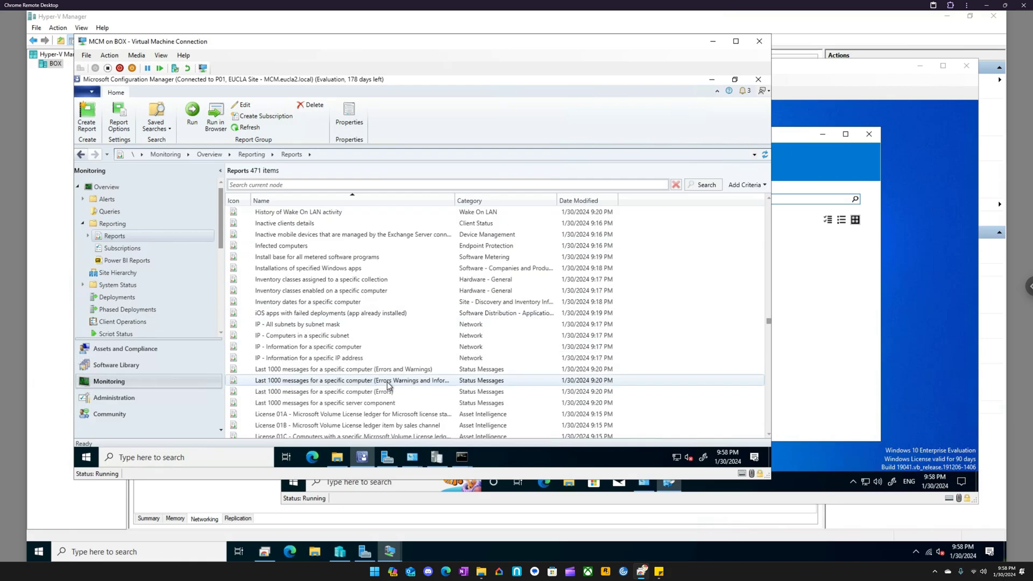
- View the Subscriptions and Power BI Reports nodes under Reporting and check the actions available for Power BI Reports
left_click(129, 249)
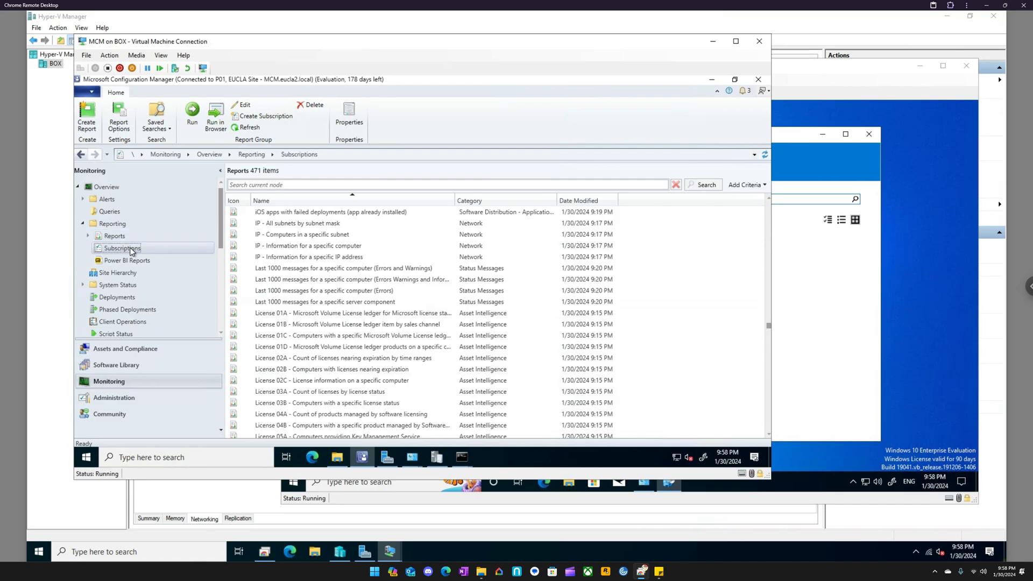
left_click(134, 260)
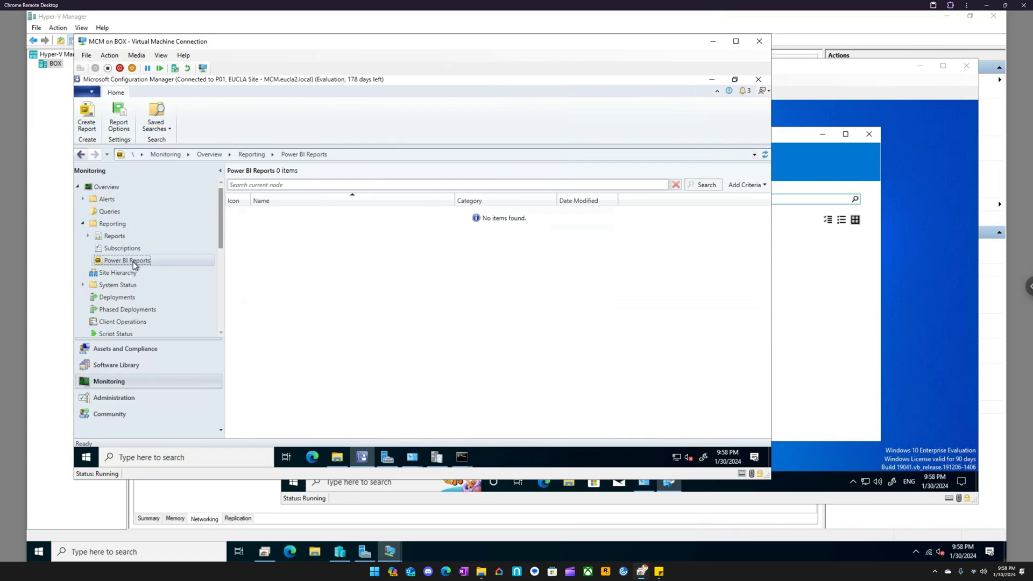
right_click(134, 263)
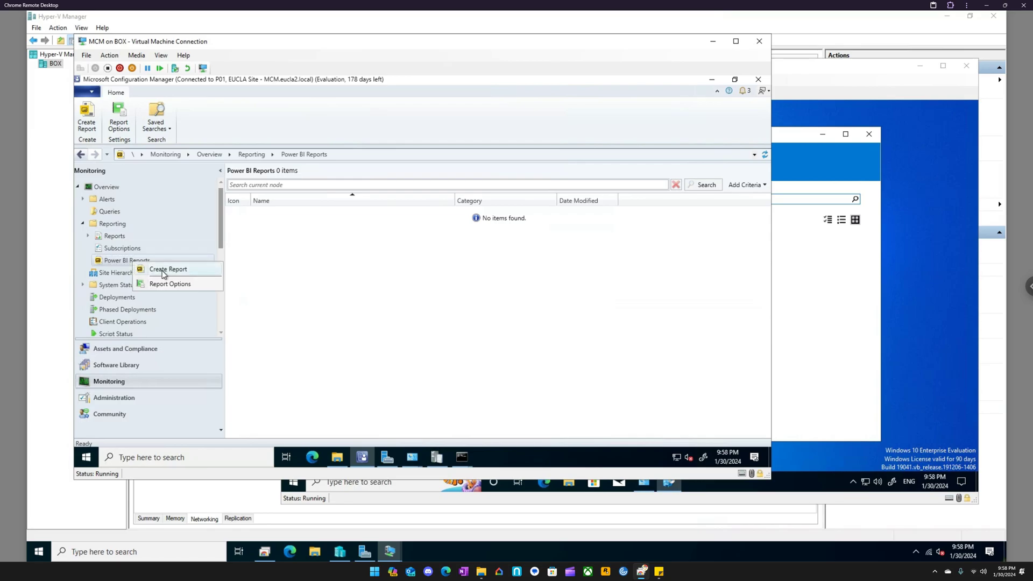
- View the Site Hierarchy diagram and the Site Status list under System Status
left_click(122, 274)
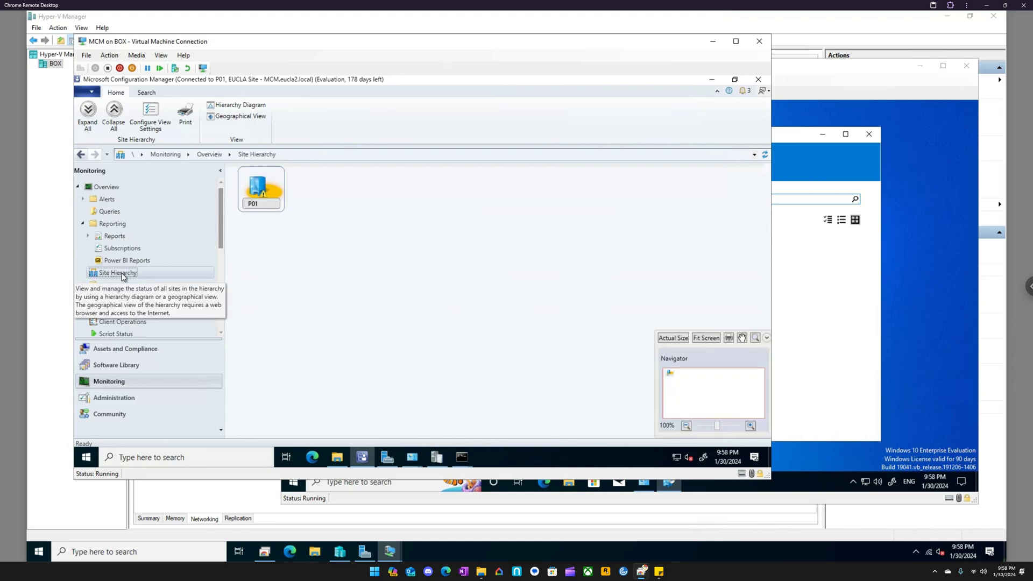
mouse_move(256, 190)
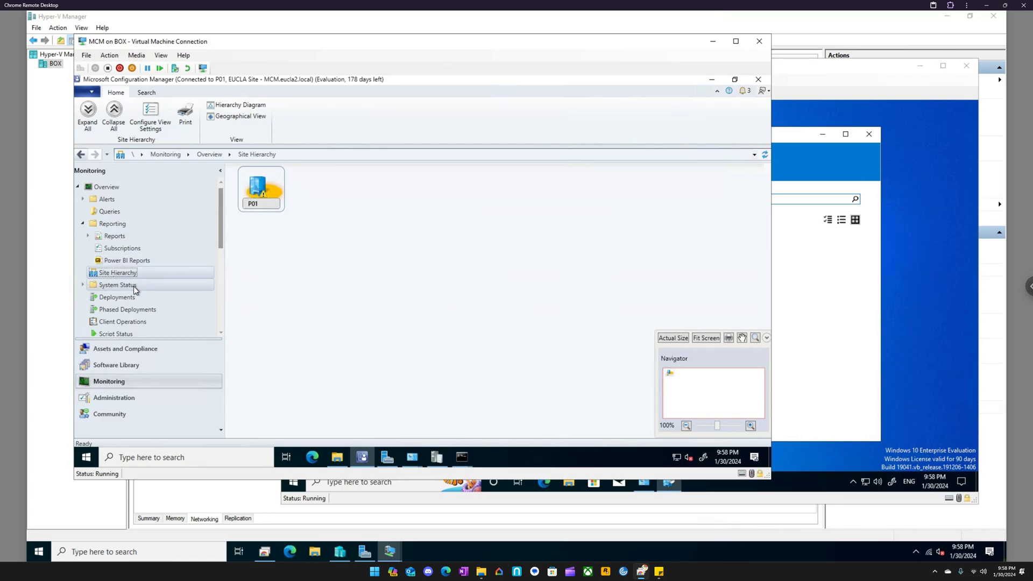
left_click(82, 285)
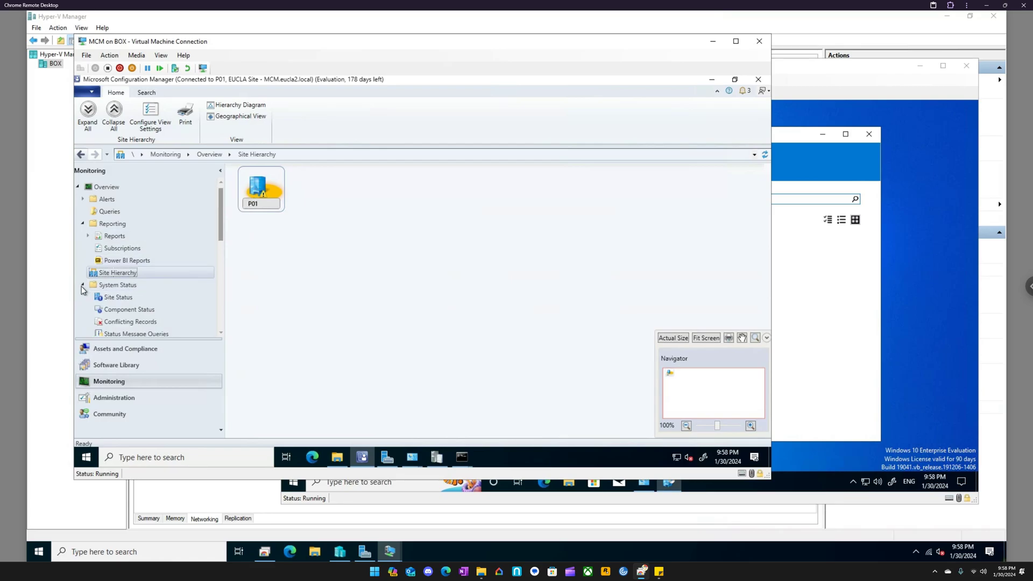
left_click(109, 299)
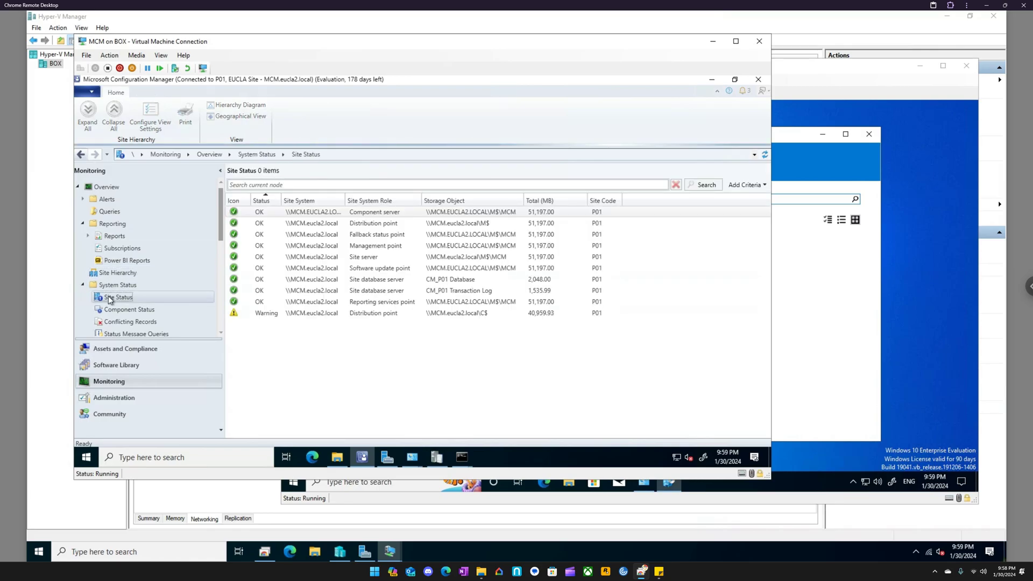
- Request the warning status messages for the distribution point on \\MCM.eucla2.local\C$, examine the viewing period options and dismiss them
left_click(329, 315)
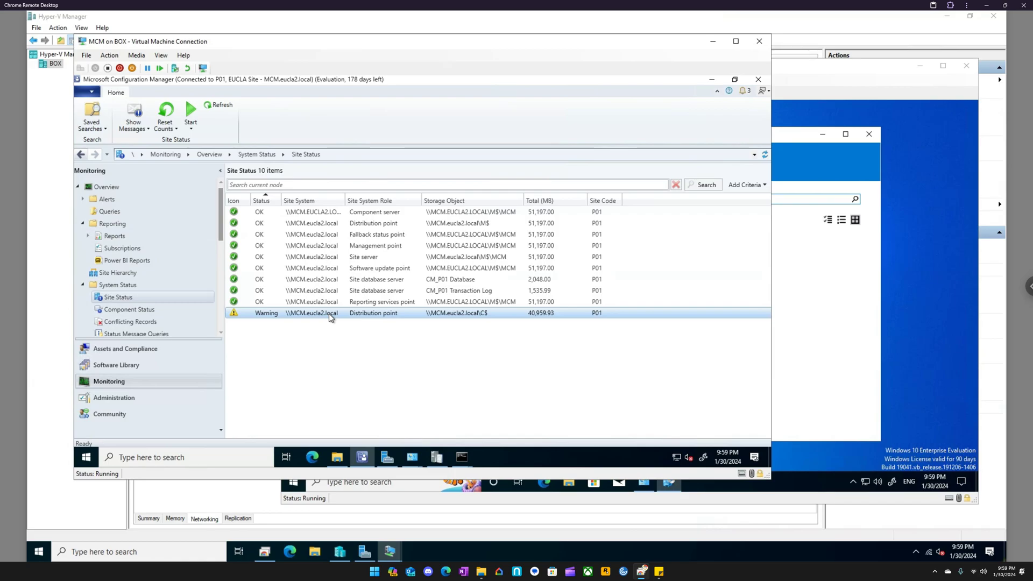
right_click(256, 314)
mouse_move(235, 324)
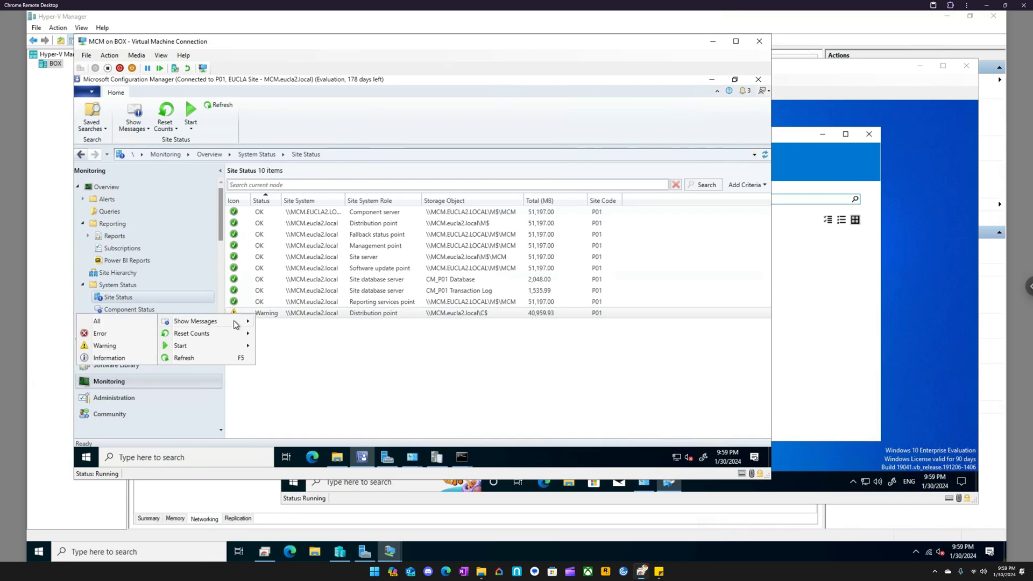
left_click(114, 348)
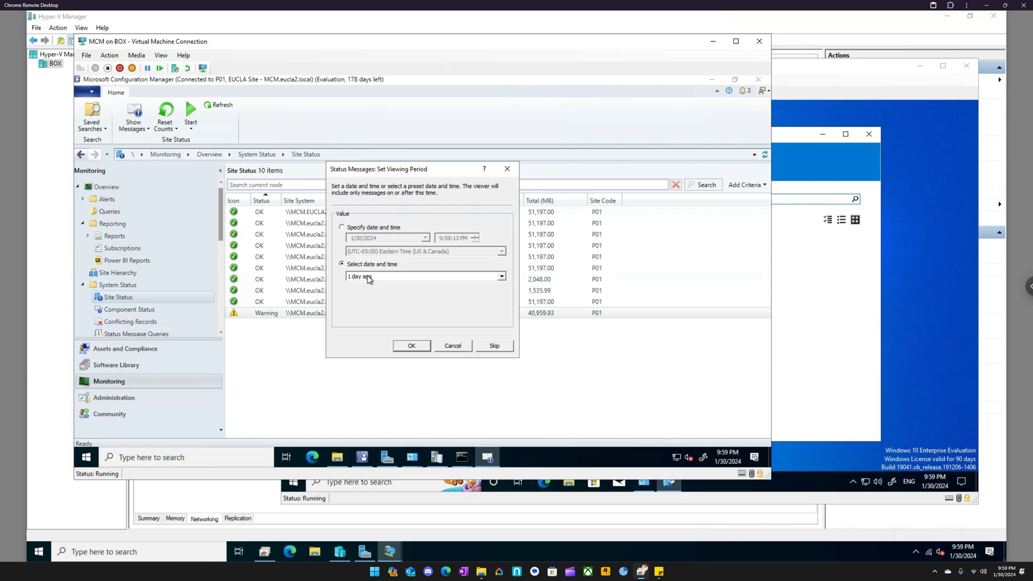
left_click(507, 169)
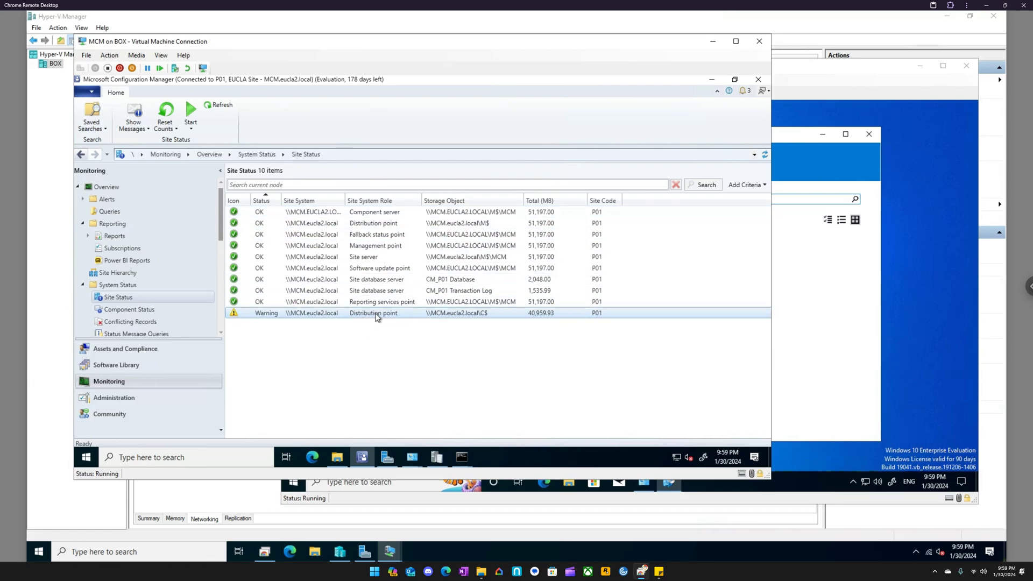
- Look over the remaining Monitoring nodes and return to Devices in the Assets and Compliance workspace
scroll(135, 315, "down", 3)
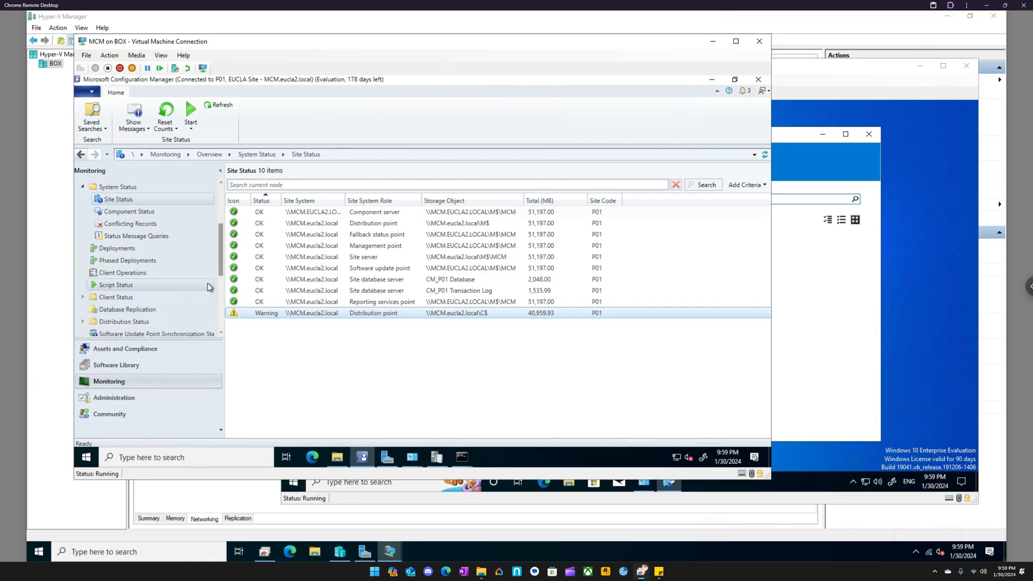
left_click(155, 348)
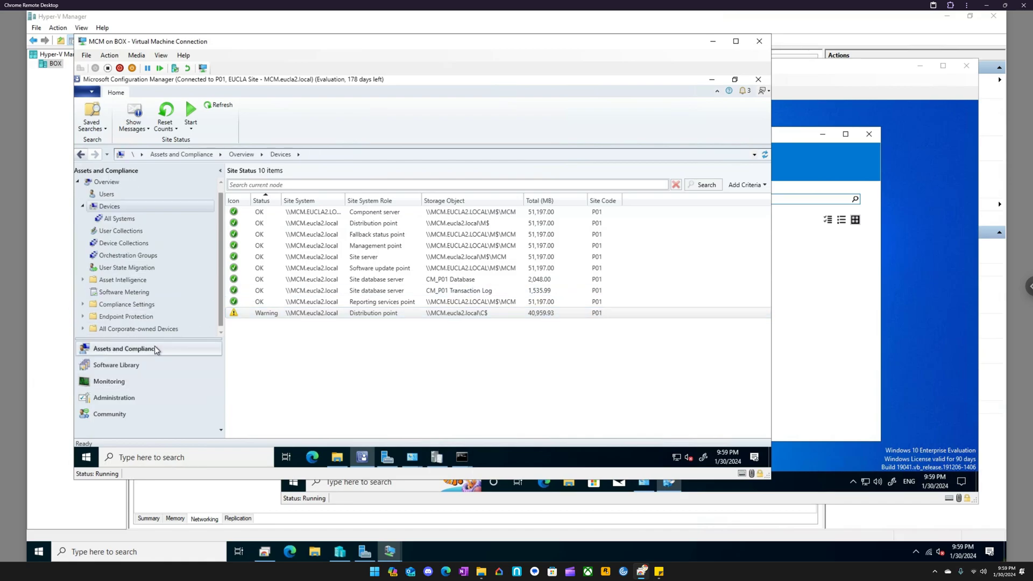